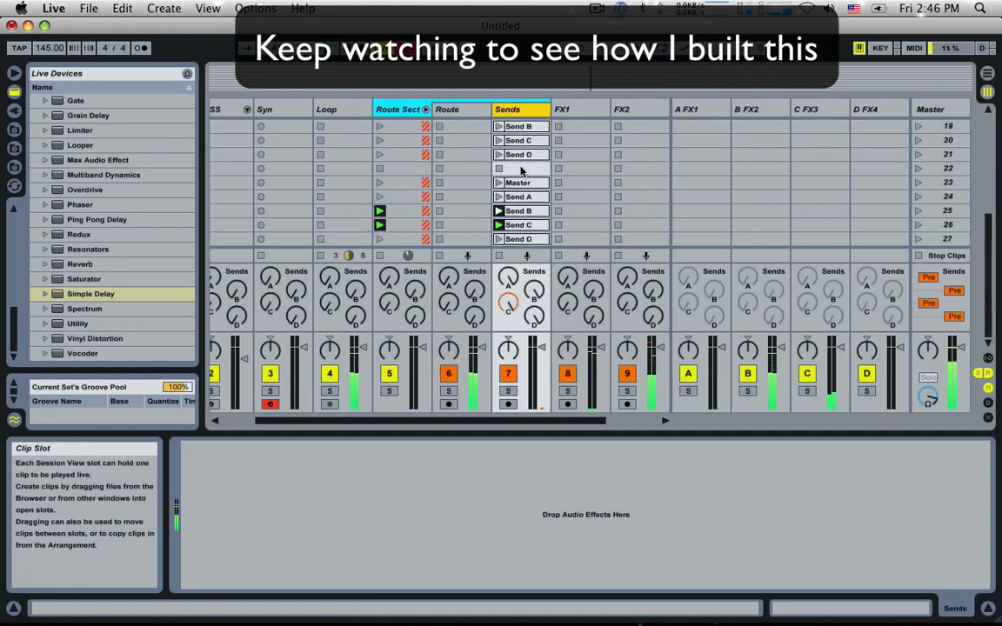
Step: Launch the first Syn clip and the BASS clip, and raise the BASS track's volume slightly
{"action": "left_click", "coordinate": [263, 128]}
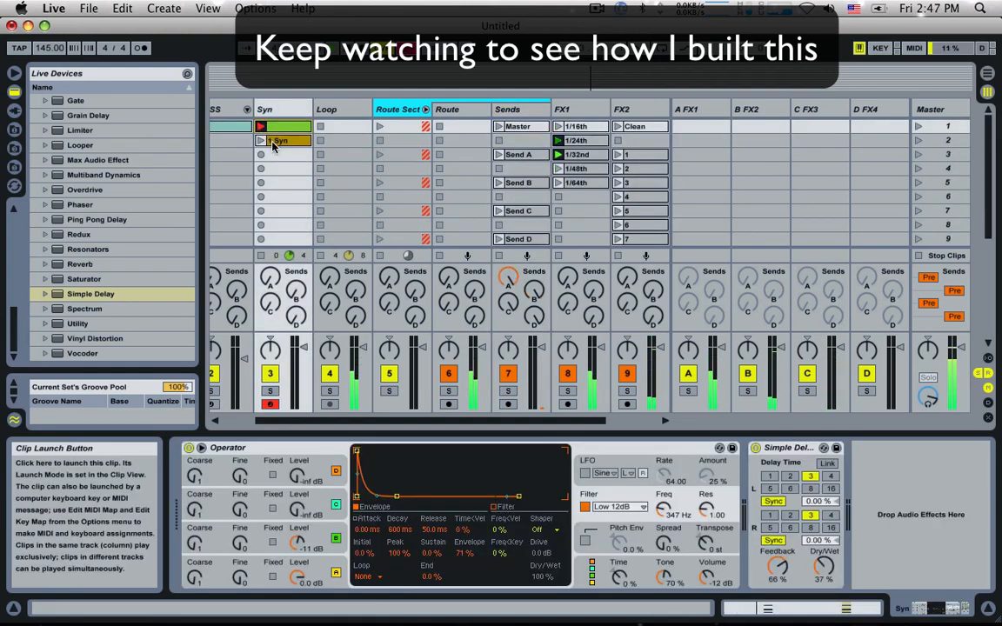
{"action": "scroll", "coordinate": [287, 139], "scroll_direction": "left", "scroll_amount": 3}
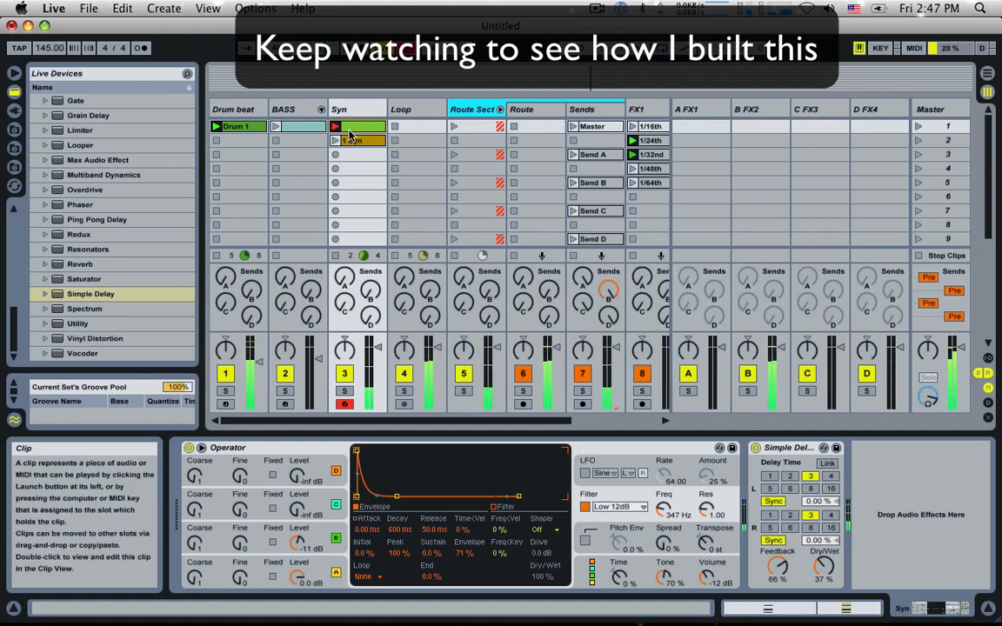
{"action": "left_click", "coordinate": [277, 127]}
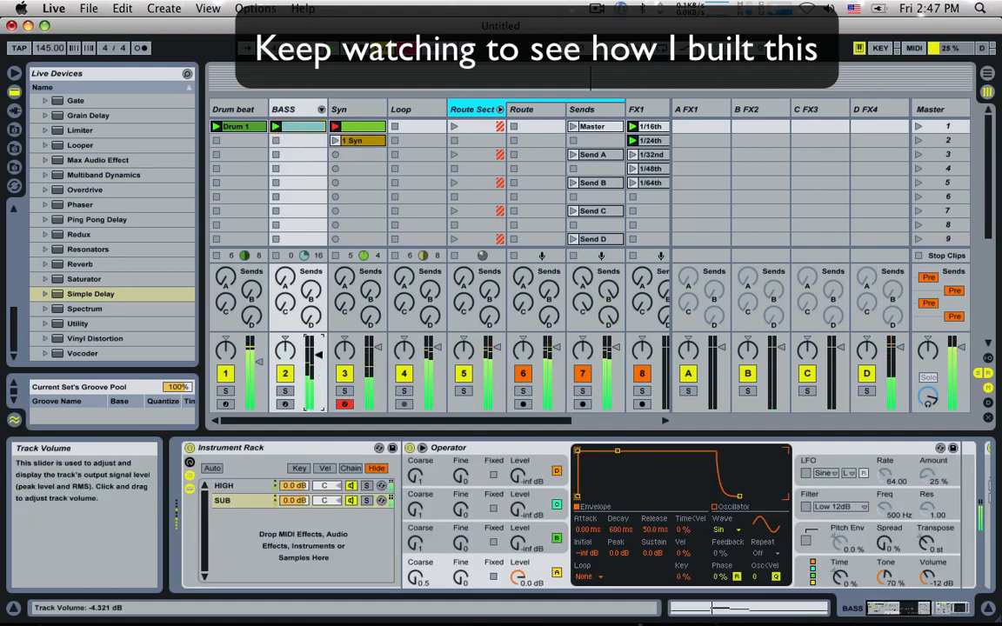
{"action": "left_click_drag", "start_coordinate": [318, 354], "coordinate": [318, 348]}
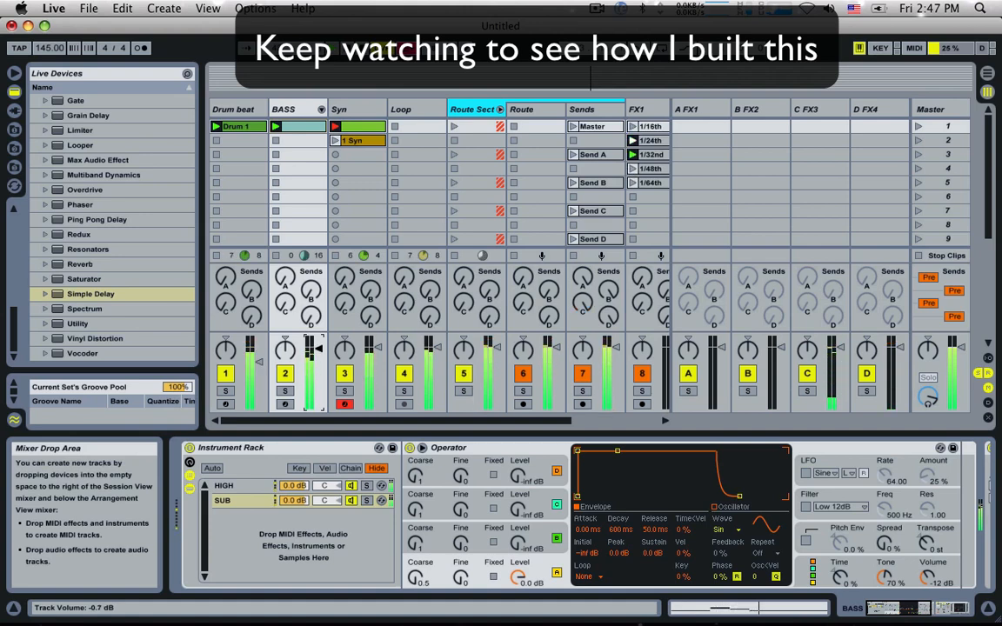
Step: Stop the Syn and Drum beat clips, and route the BASS track's audio output to Sends
{"action": "left_click", "coordinate": [337, 257]}
{"action": "left_click", "coordinate": [217, 256]}
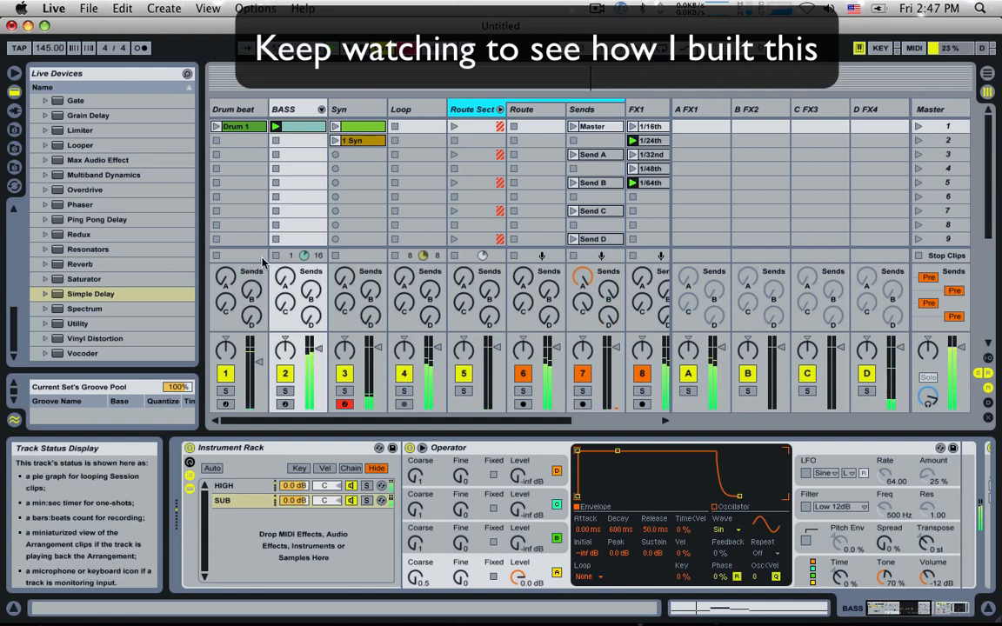
{"action": "left_click", "coordinate": [988, 357]}
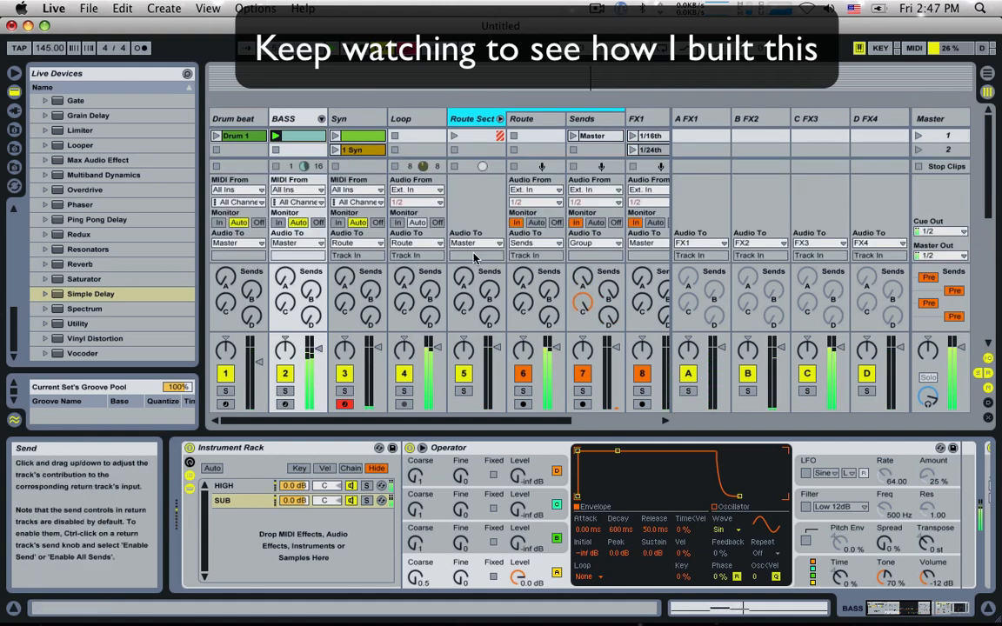
{"action": "left_click", "coordinate": [322, 244]}
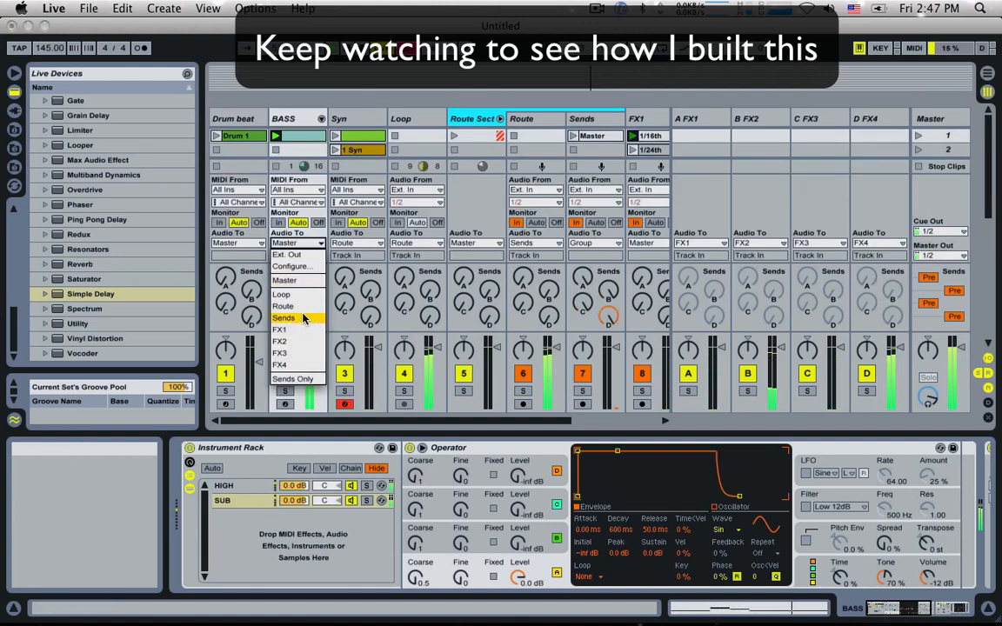
{"action": "left_click", "coordinate": [305, 315]}
{"action": "left_click", "coordinate": [988, 358]}
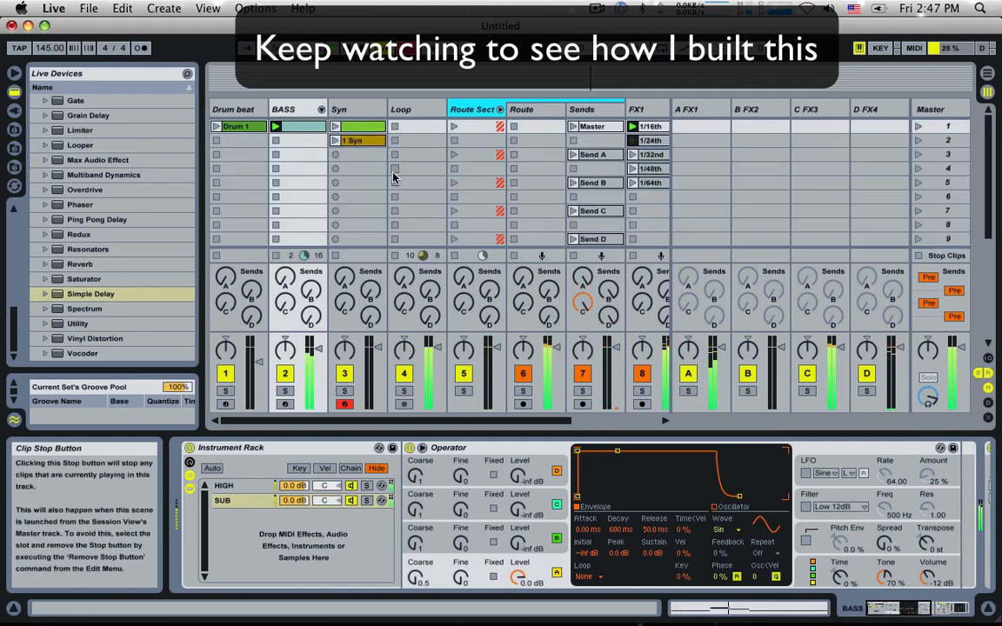
Step: Launch the Drum 1 clip and the 1 Syn clip
{"action": "scroll", "coordinate": [400, 187], "scroll_direction": "down", "scroll_amount": 1}
{"action": "scroll", "coordinate": [400, 181], "scroll_direction": "up", "scroll_amount": 1}
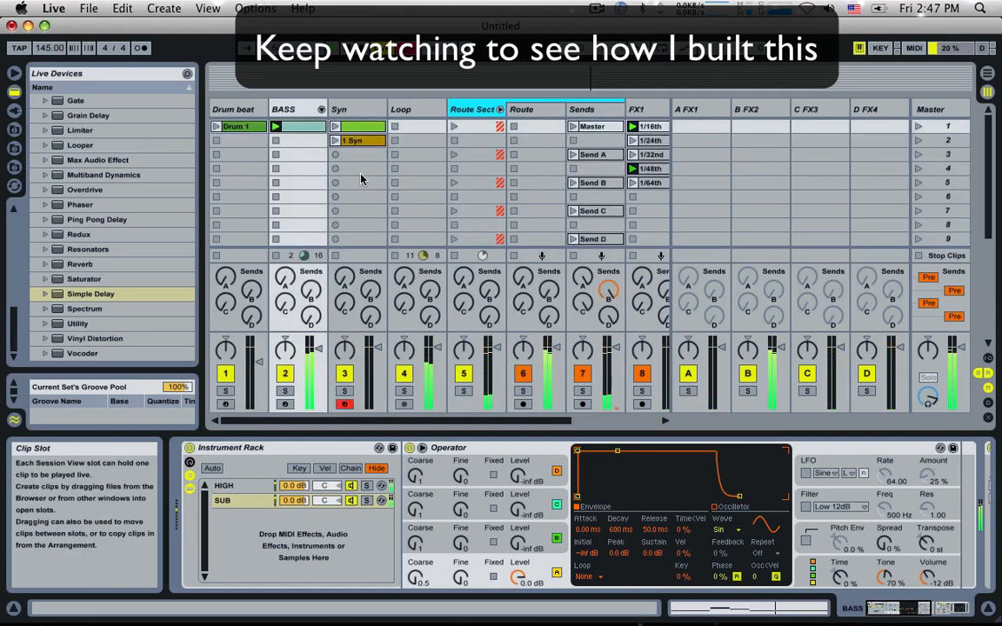
{"action": "left_click", "coordinate": [216, 127]}
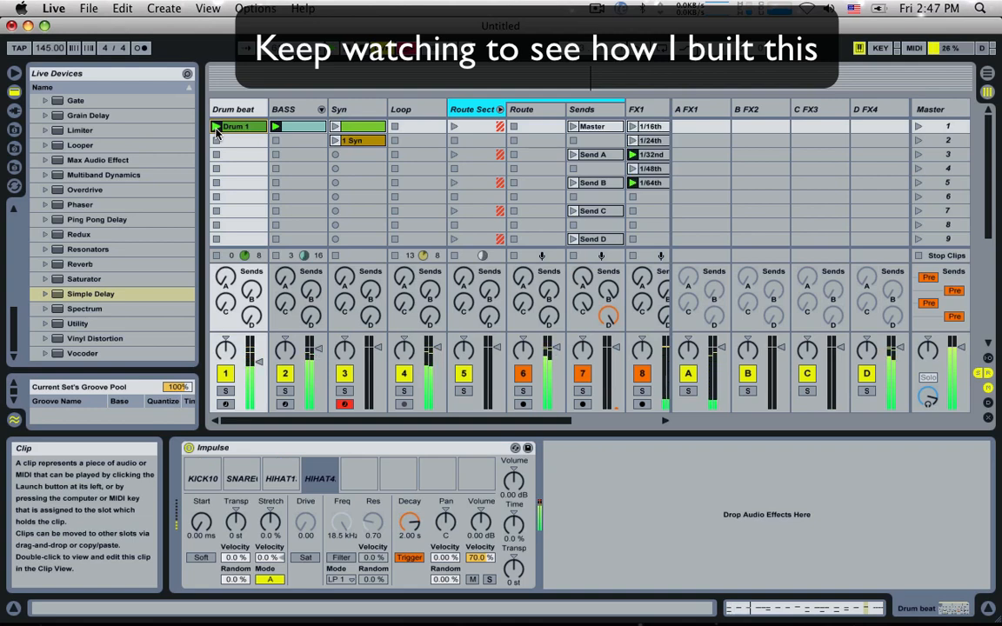
{"action": "left_click", "coordinate": [335, 140]}
Step: Examine the notes of the 1 Syn clip and the device chain of the Syn track
{"action": "left_click", "coordinate": [349, 140]}
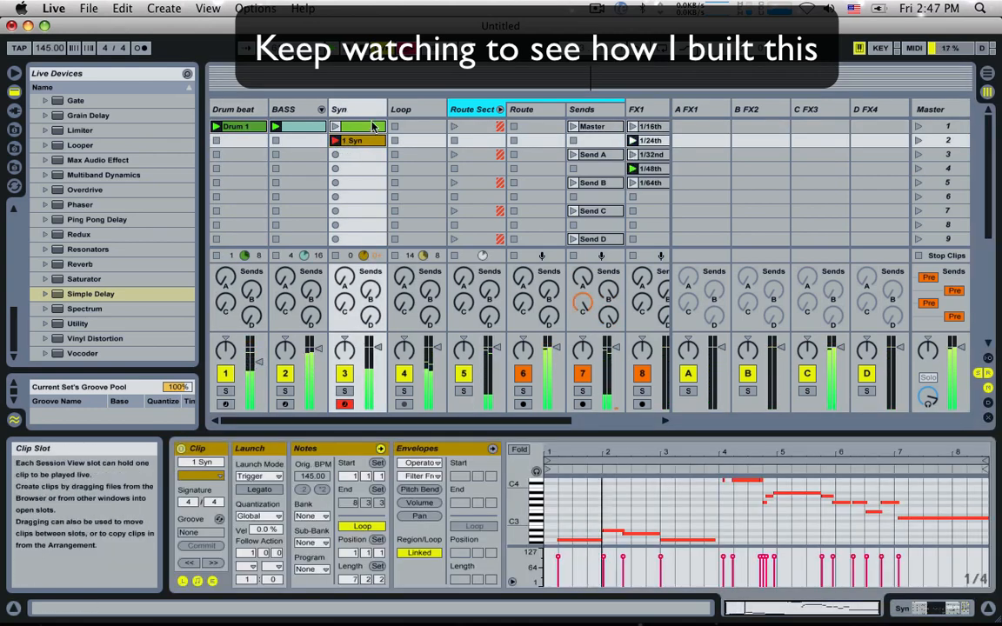
{"action": "left_click", "coordinate": [351, 107]}
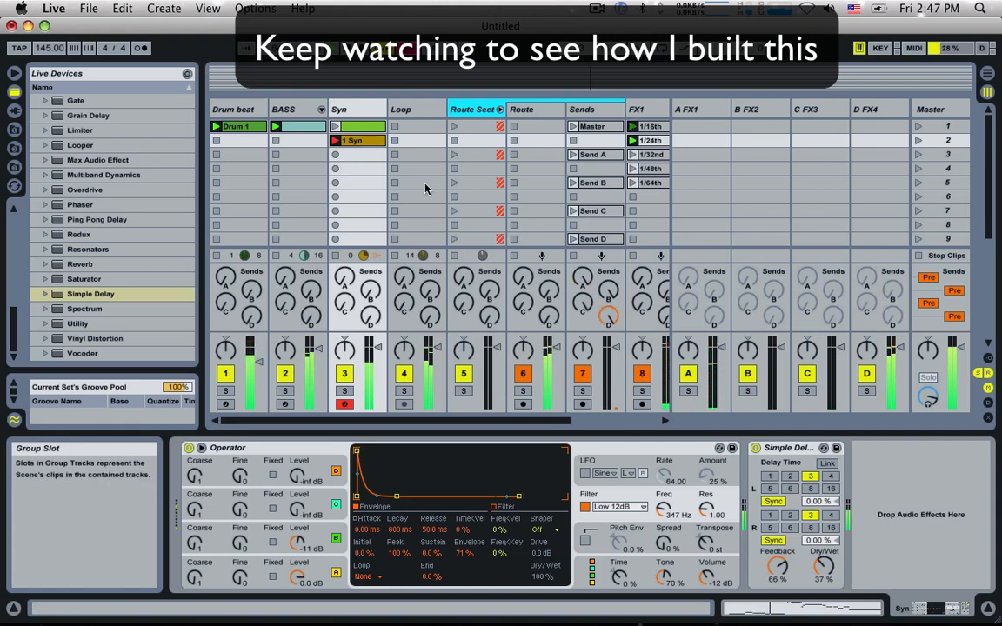
{"action": "left_click", "coordinate": [354, 141]}
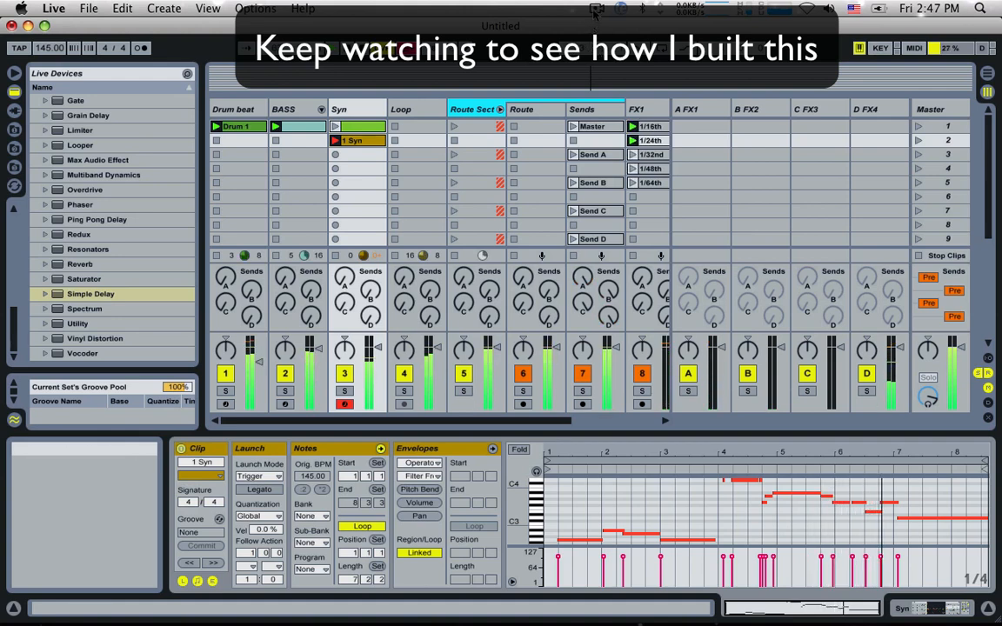
{"action": "left_click", "coordinate": [596, 10]}
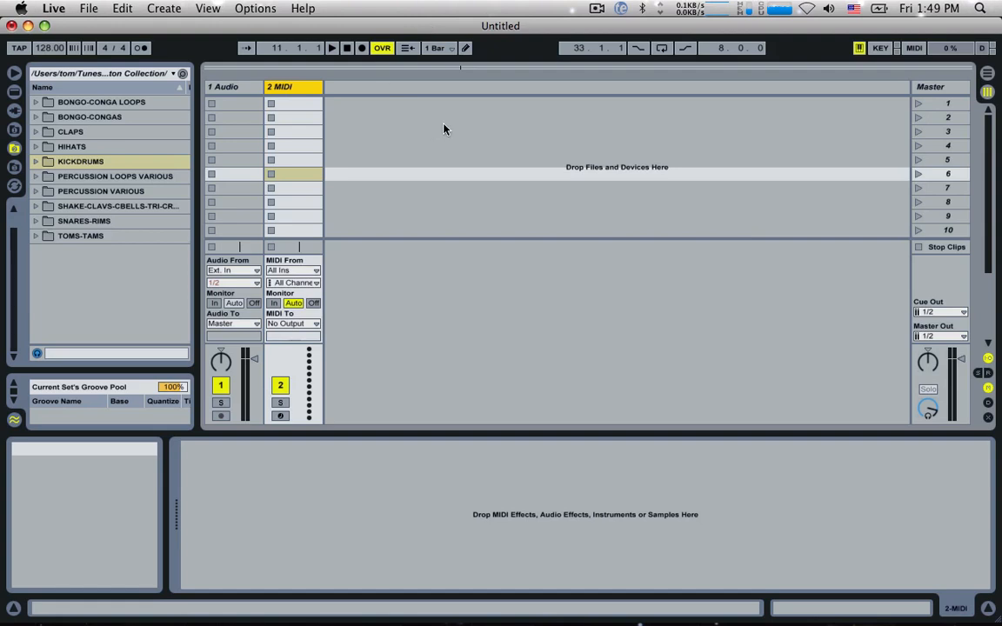
Step: Rename the MIDI track "Drum beat"
{"action": "left_click", "coordinate": [235, 86]}
{"action": "left_click", "coordinate": [302, 89]}
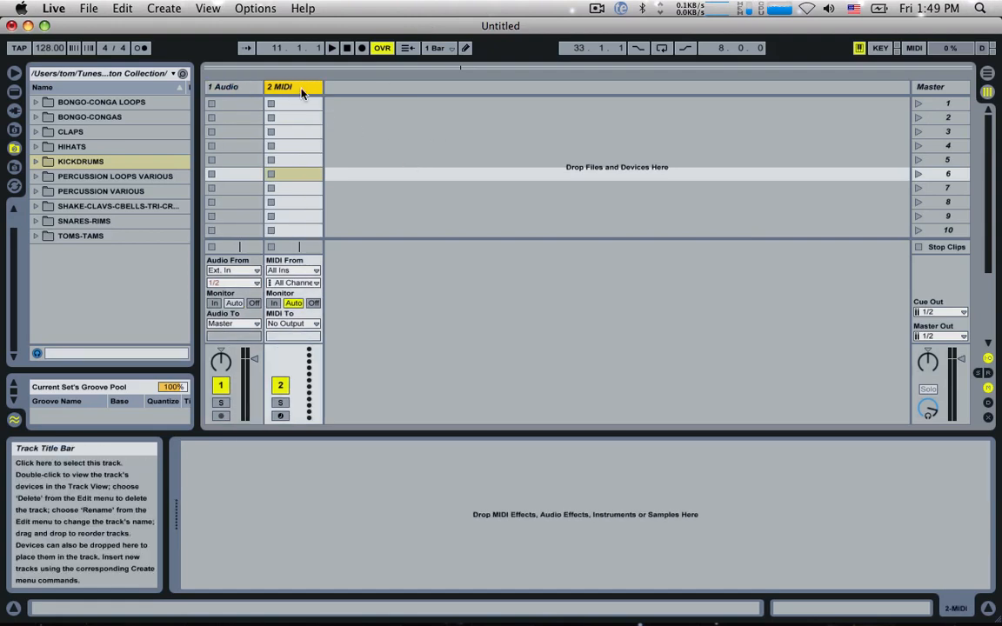
{"action": "key", "text": "super+r"}
{"action": "type", "text": "Drum beat"}
{"action": "key", "text": "Return"}
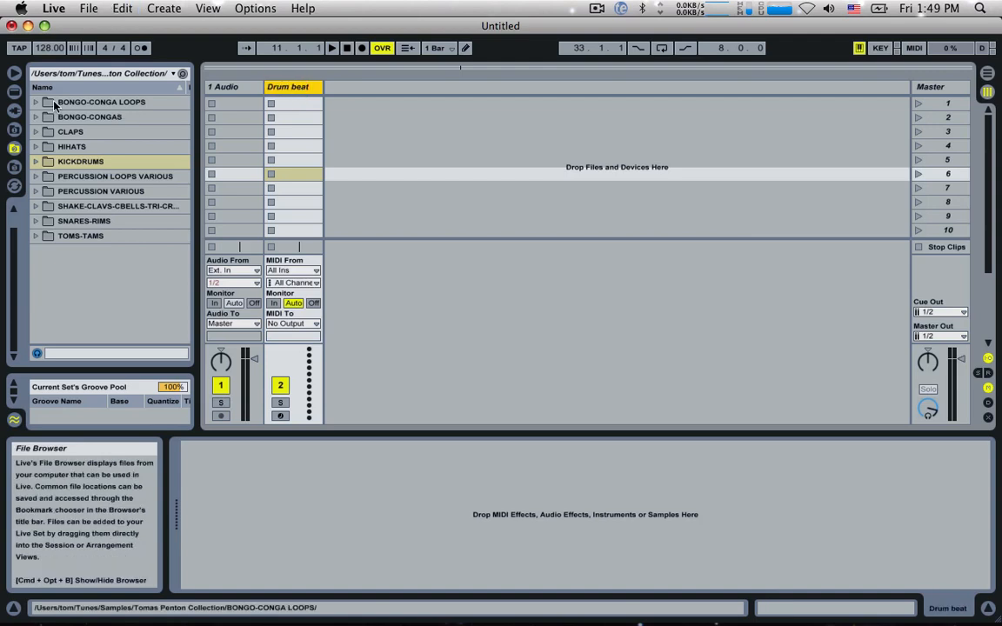
Step: Load the Impulse instrument onto the Drum beat track
{"action": "left_click", "coordinate": [14, 91]}
{"action": "scroll", "coordinate": [75, 128], "scroll_direction": "up", "scroll_amount": 10}
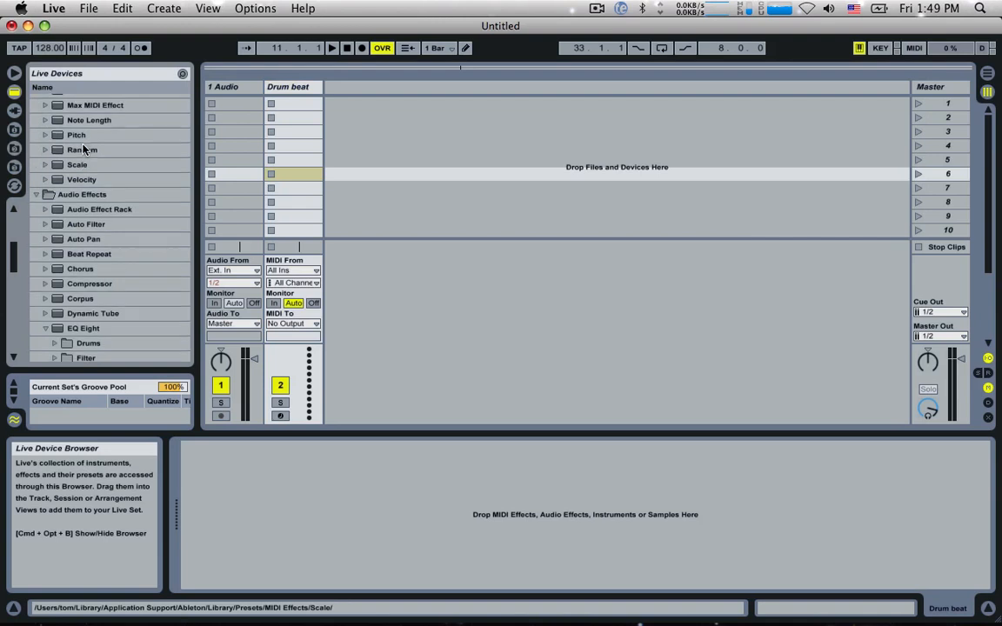
{"action": "double_click", "coordinate": [112, 204]}
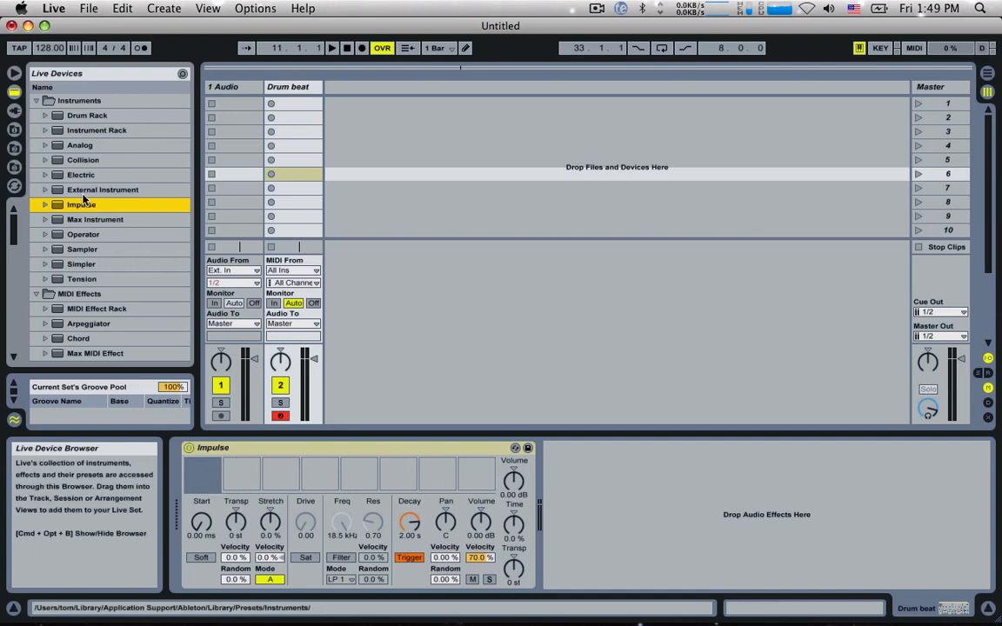
Step: Audition kick samples in the KICKDRUMS folder and load KICK10.wav into Impulse's first sample slot
{"action": "left_click", "coordinate": [14, 148]}
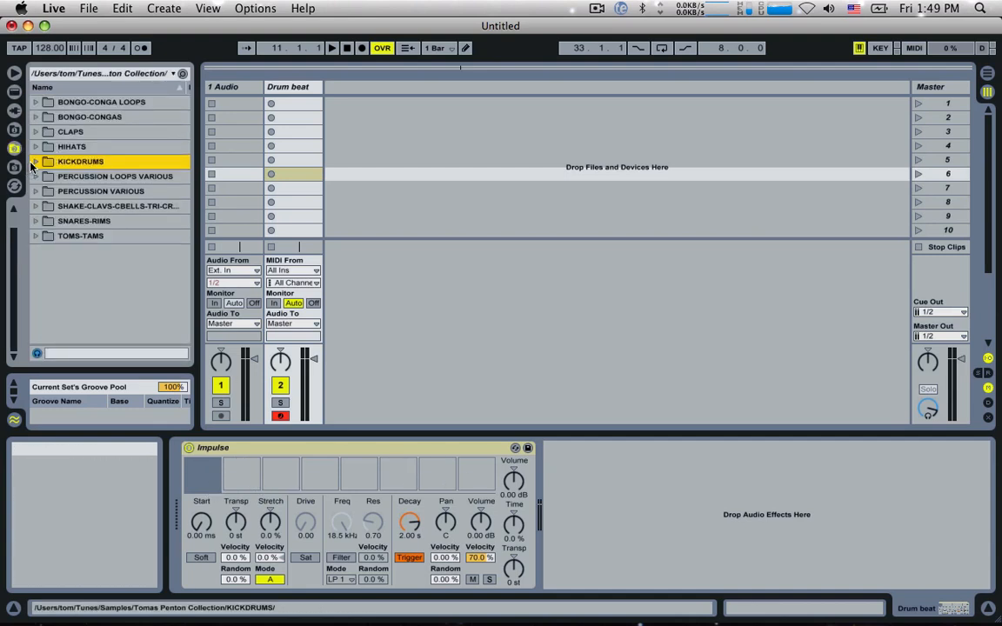
{"action": "left_click", "coordinate": [36, 162]}
{"action": "scroll", "coordinate": [78, 183], "scroll_direction": "down", "scroll_amount": 3}
{"action": "key", "text": "Down"}
{"action": "key", "text": "Down"}
{"action": "key", "text": "Down"}
{"action": "key", "text": "Down"}
{"action": "key", "text": "Down"}
{"action": "key", "text": "Down"}
{"action": "key", "text": "Down"}
{"action": "key", "text": "Down"}
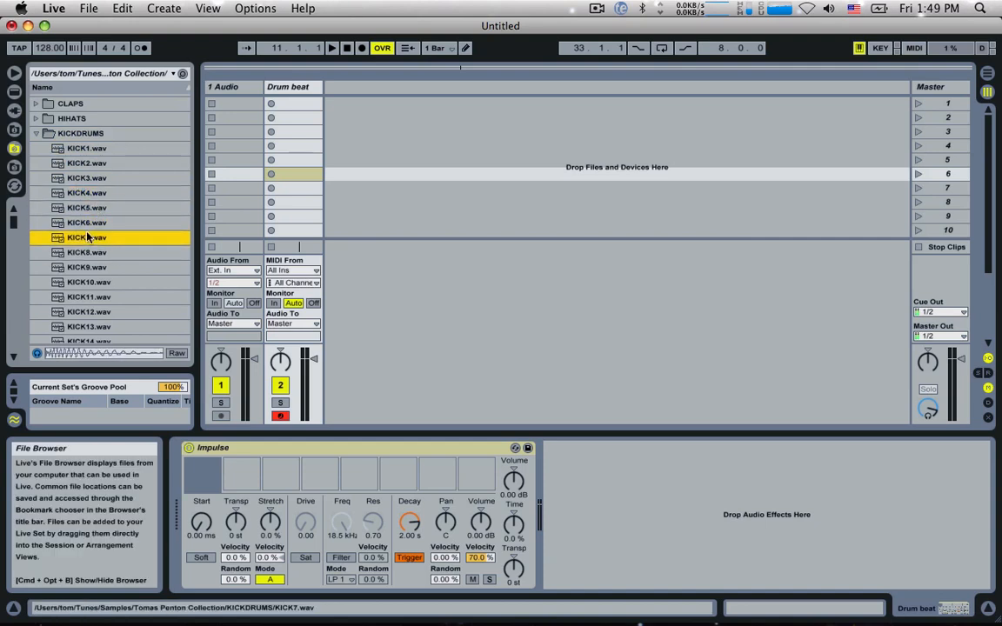
{"action": "key", "text": "Down"}
{"action": "key", "text": "Down"}
{"action": "key", "text": "Down"}
{"action": "key", "text": "Up"}
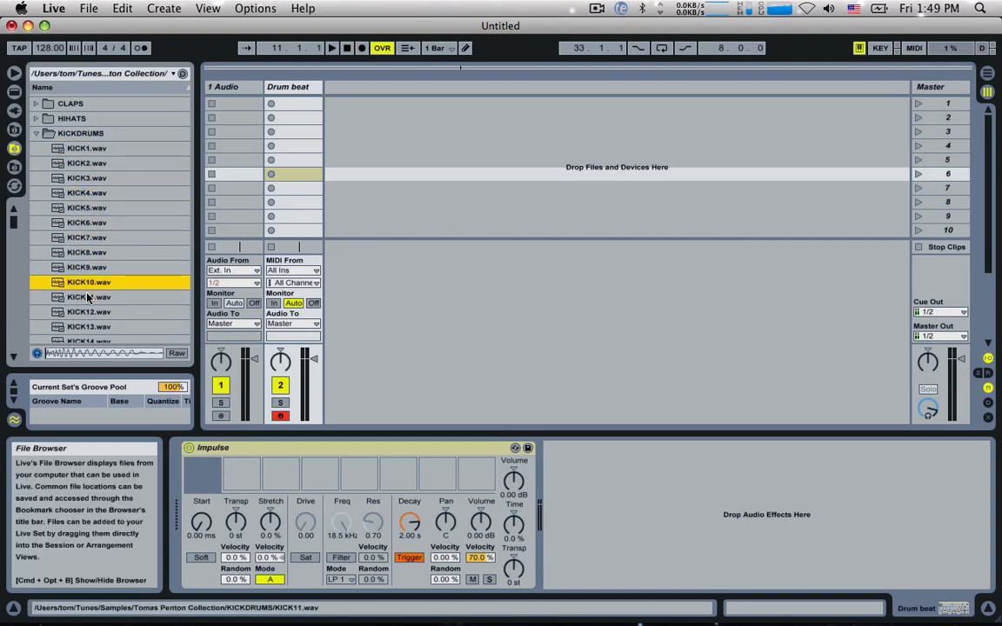
{"action": "left_click_drag", "start_coordinate": [87, 282], "coordinate": [203, 475]}
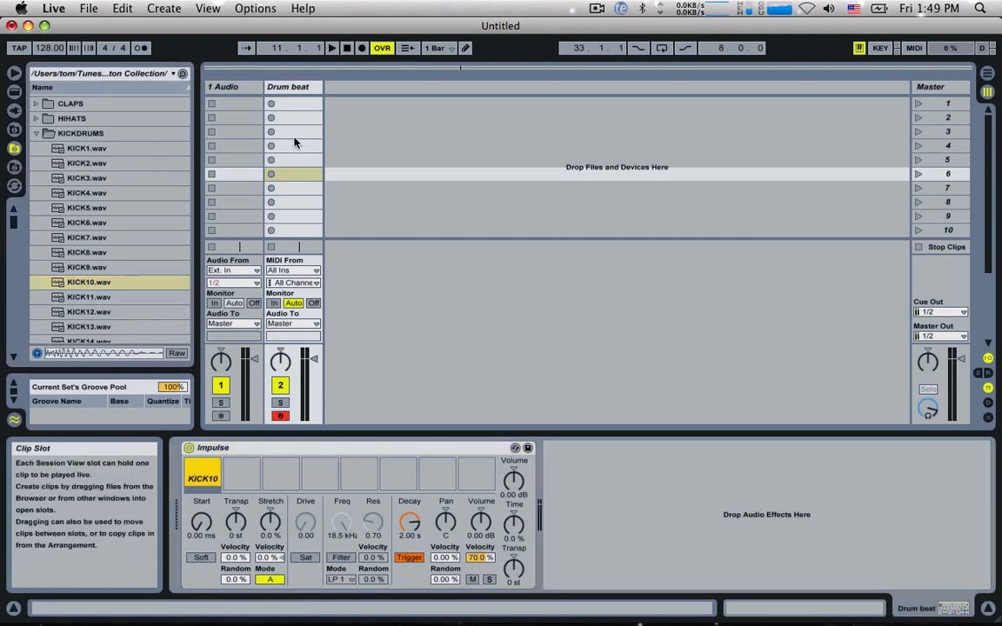
{"action": "left_click", "coordinate": [42, 133]}
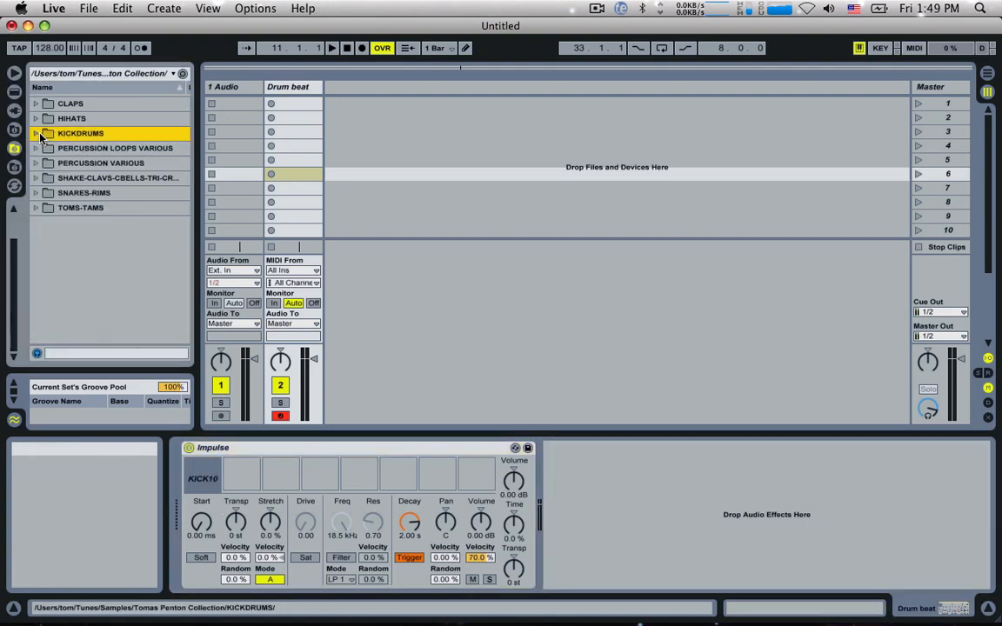
Step: Audition snare samples in the SNARES-RIMS folder and load SNARE60.wav into Impulse's second sample slot
{"action": "left_click", "coordinate": [36, 193]}
{"action": "scroll", "coordinate": [98, 218], "scroll_direction": "down", "scroll_amount": 20}
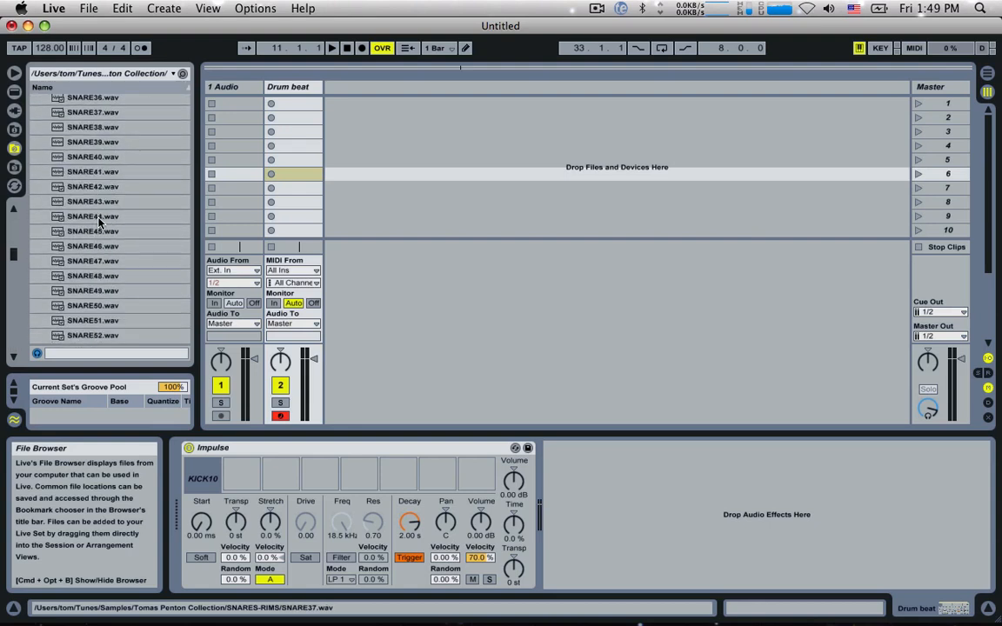
{"action": "left_click", "coordinate": [99, 223]}
{"action": "key", "text": "Down"}
{"action": "key", "text": "Down"}
{"action": "key", "text": "Down"}
{"action": "key", "text": "Down"}
{"action": "key", "text": "Down"}
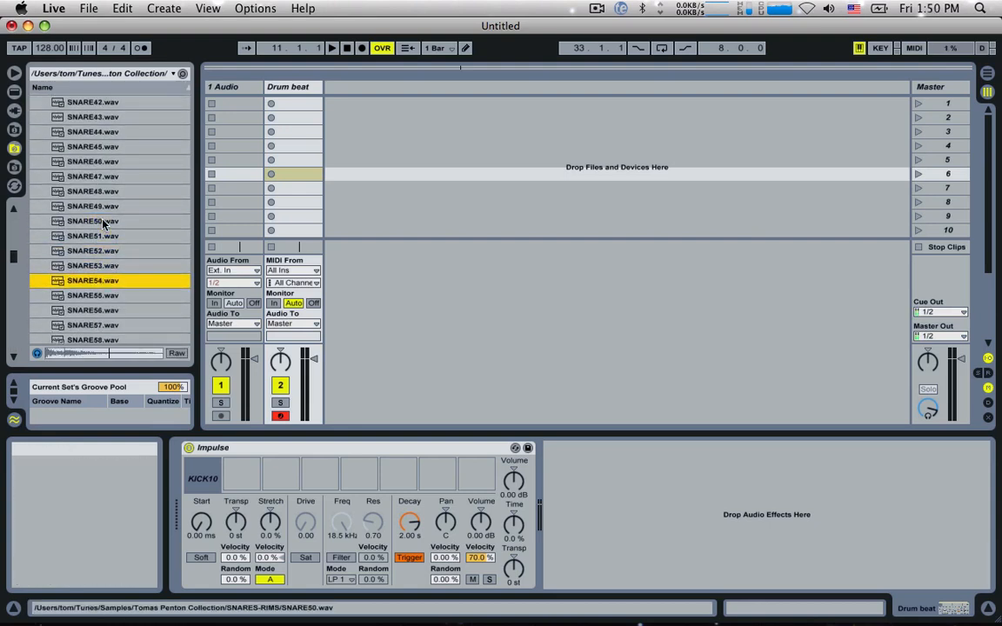
{"action": "key", "text": "Down"}
{"action": "key", "text": "Down"}
{"action": "key", "text": "Down"}
{"action": "key", "text": "Down"}
{"action": "key", "text": "Down"}
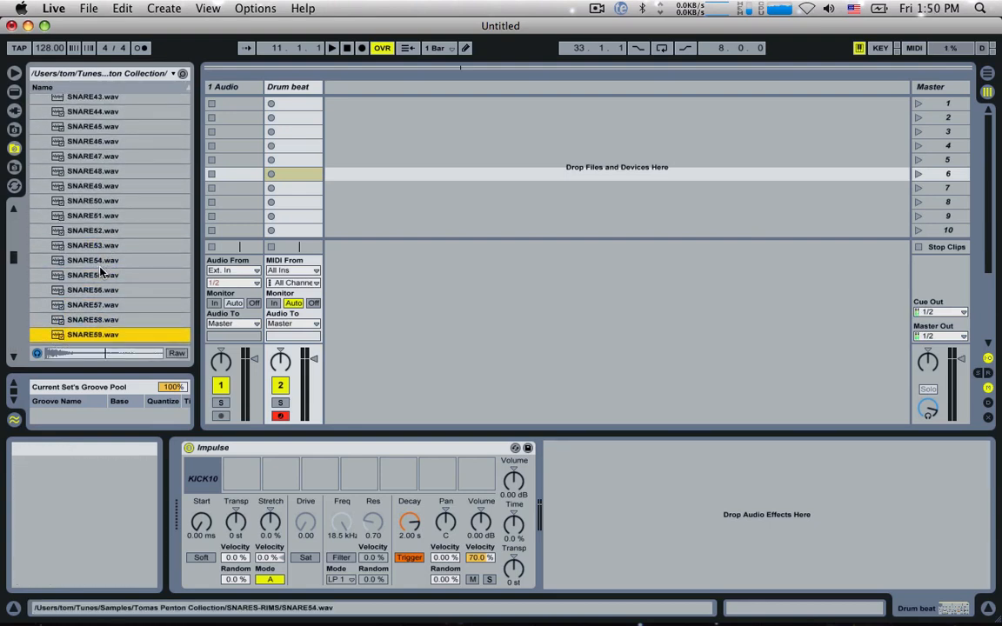
{"action": "left_click", "coordinate": [87, 323]}
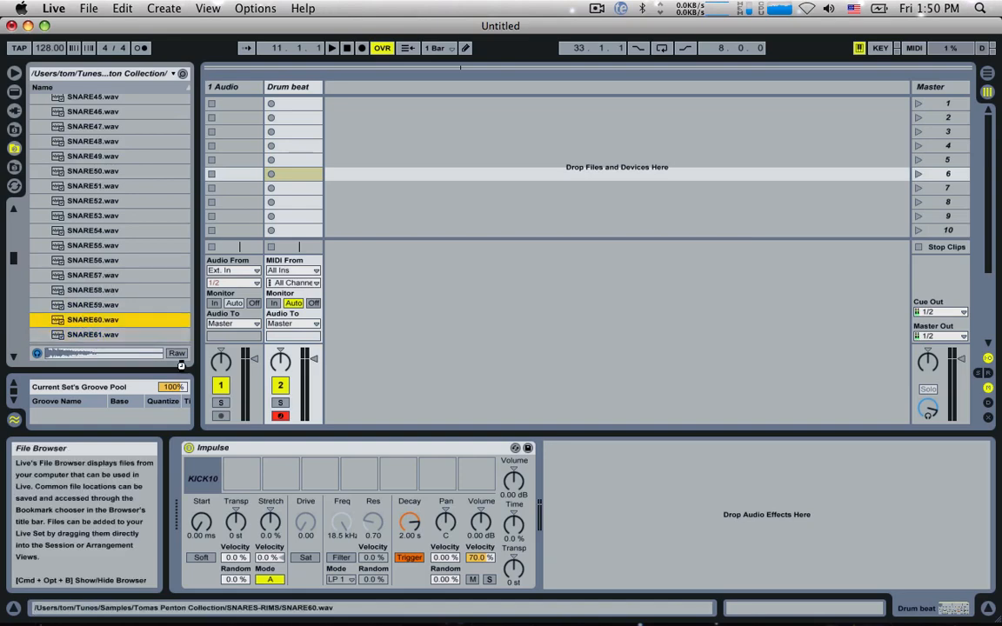
{"action": "key", "text": "super+z"}
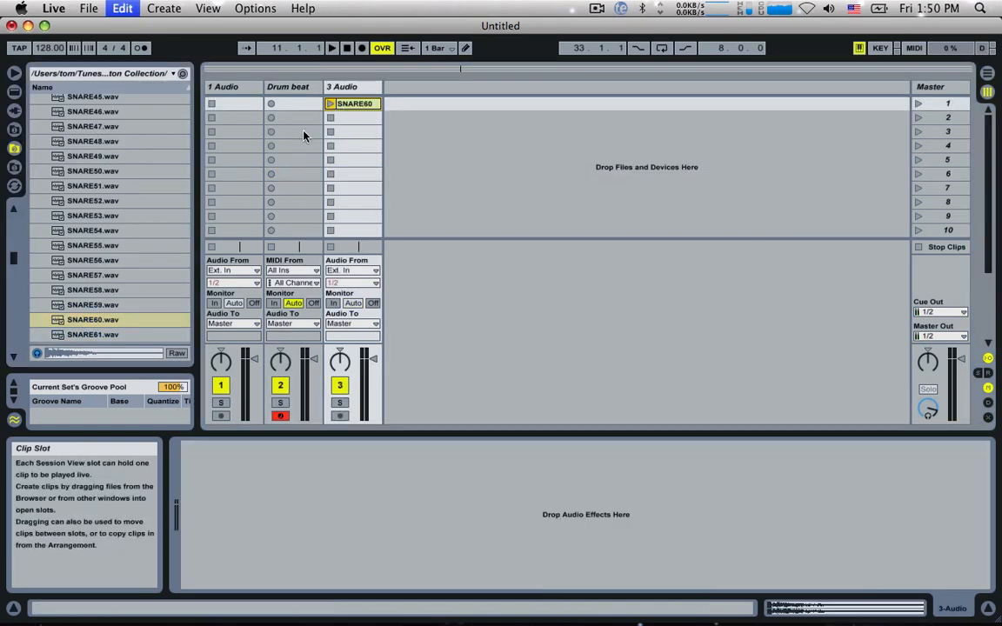
{"action": "left_click_drag", "start_coordinate": [95, 323], "coordinate": [242, 474]}
Step: Load a hi-hat sample from the HIHATS folder into Impulse's third sample slot
{"action": "scroll", "coordinate": [51, 206], "scroll_direction": "up", "scroll_amount": 10}
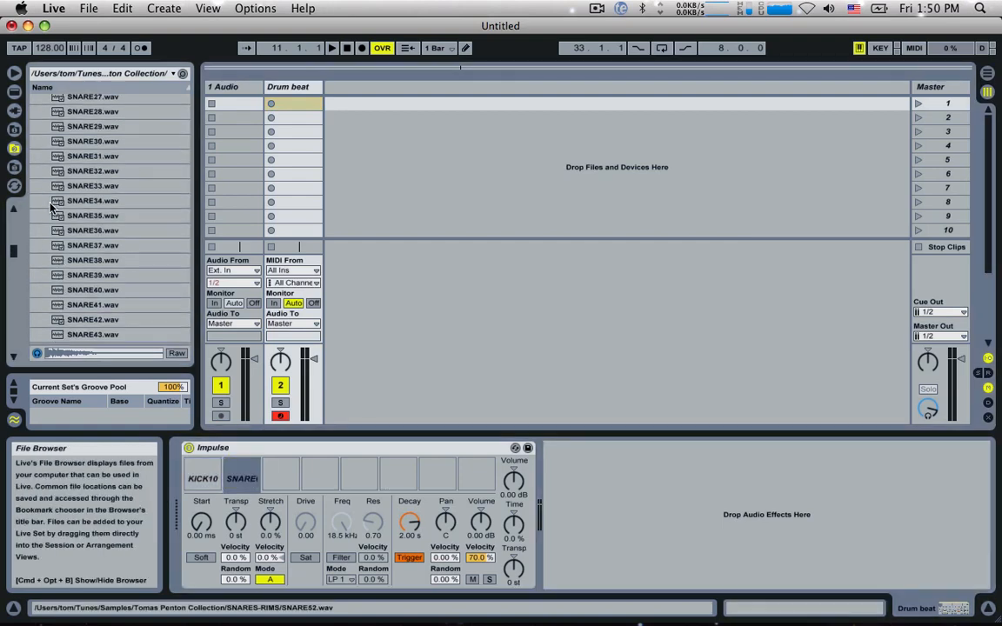
{"action": "left_click_drag", "start_coordinate": [13, 249], "coordinate": [26, 216]}
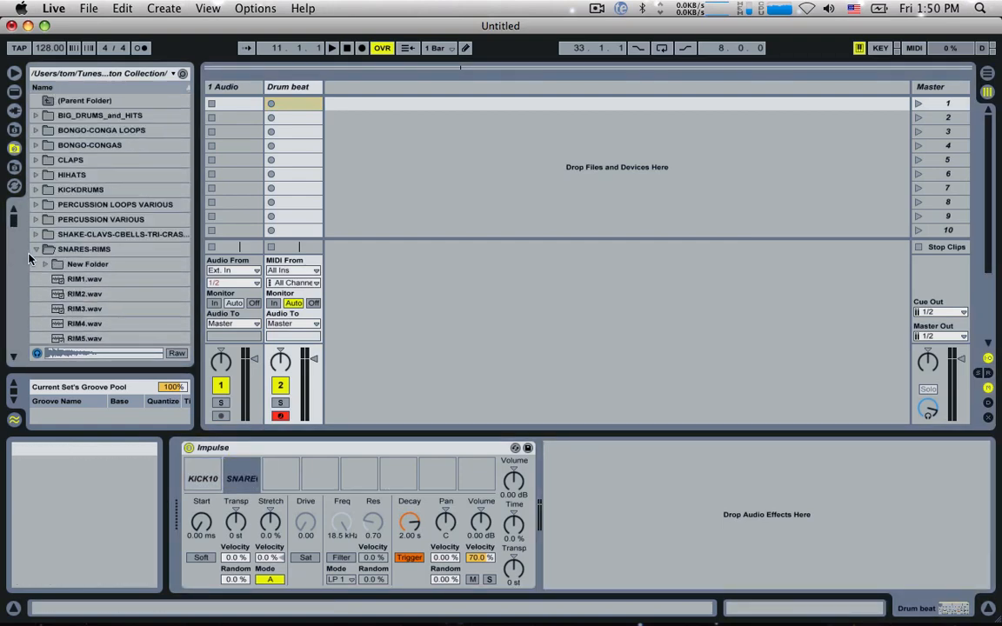
{"action": "left_click", "coordinate": [36, 248]}
{"action": "left_click", "coordinate": [35, 174]}
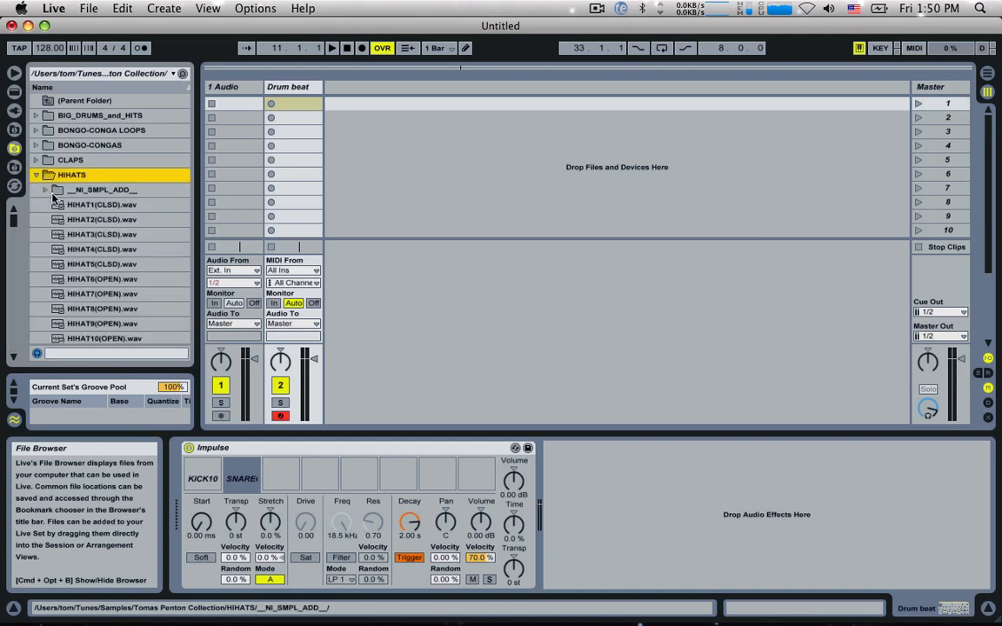
{"action": "scroll", "coordinate": [131, 174], "scroll_direction": "down", "scroll_amount": 5}
{"action": "left_click", "coordinate": [133, 167]}
{"action": "scroll", "coordinate": [133, 166], "scroll_direction": "down", "scroll_amount": 1}
{"action": "left_click_drag", "start_coordinate": [134, 168], "coordinate": [298, 415]}
{"action": "left_click_drag", "start_coordinate": [280, 478], "coordinate": [280, 478]}
Step: Audition open and closed hi-hats in the HIHATS folder and load HIHAT42(OPEN).wav into Impulse's fourth sample slot
{"action": "left_click", "coordinate": [109, 174]}
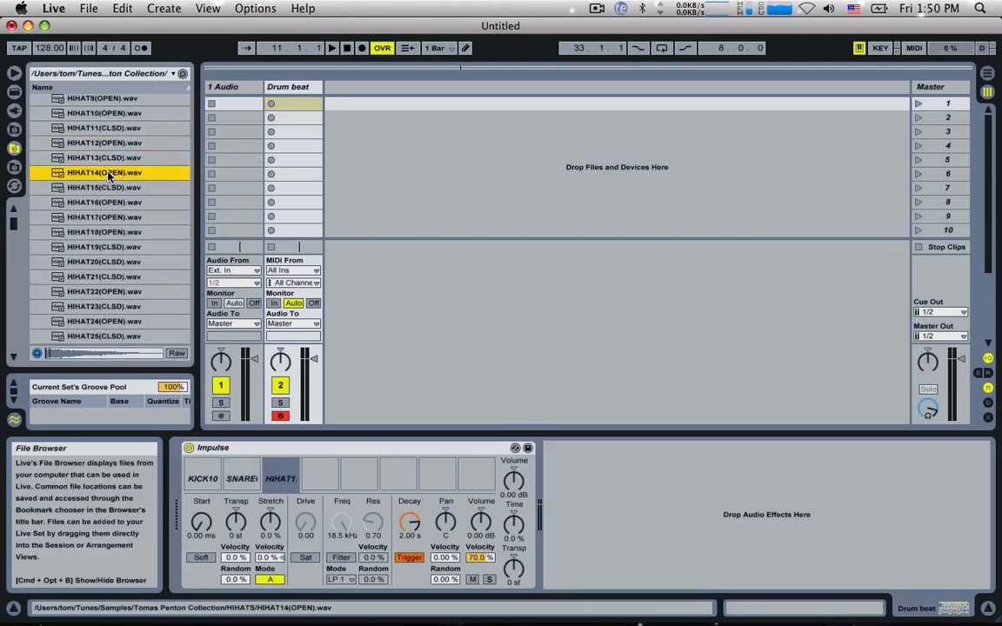
{"action": "left_click", "coordinate": [103, 204]}
{"action": "left_click", "coordinate": [105, 218]}
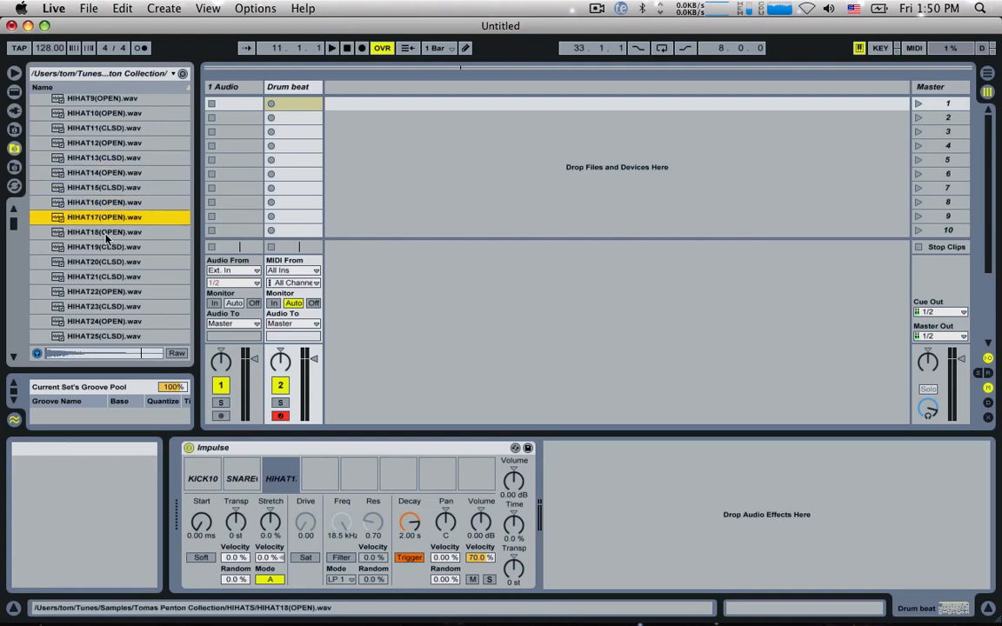
{"action": "left_click", "coordinate": [109, 248]}
{"action": "left_click", "coordinate": [113, 275]}
{"action": "left_click", "coordinate": [108, 293]}
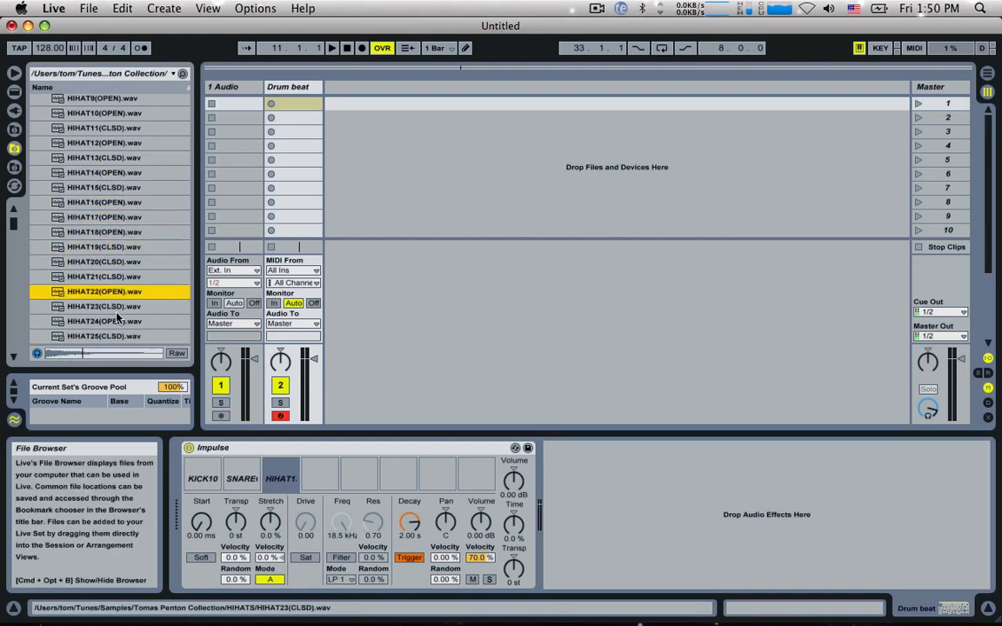
{"action": "scroll", "coordinate": [116, 312], "scroll_direction": "down", "scroll_amount": 10}
{"action": "left_click", "coordinate": [117, 312]}
{"action": "left_click", "coordinate": [118, 297]}
{"action": "left_click", "coordinate": [120, 283]}
{"action": "left_click", "coordinate": [124, 268]}
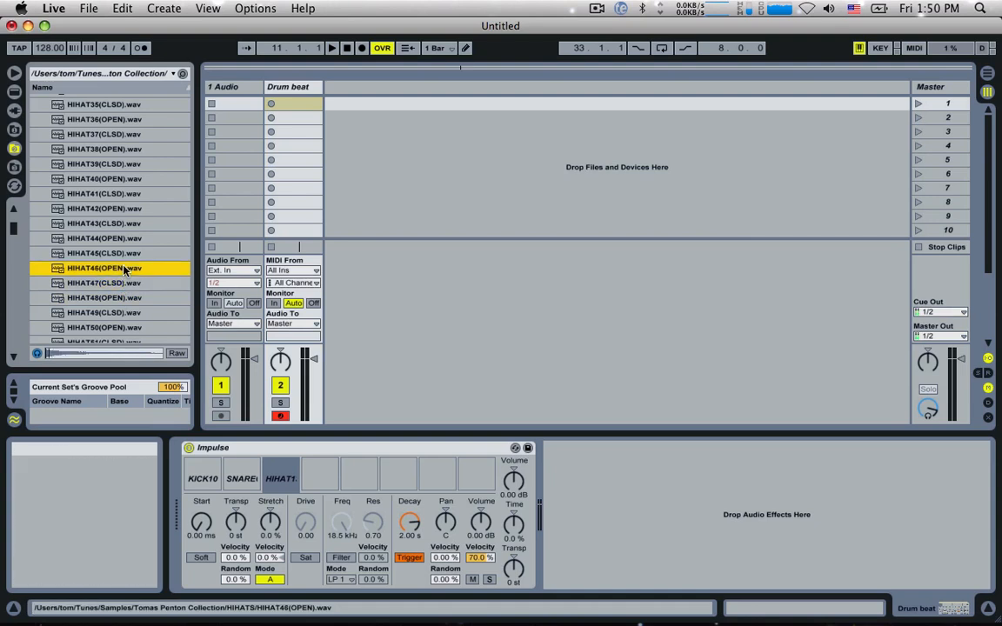
{"action": "left_click", "coordinate": [122, 253]}
{"action": "left_click", "coordinate": [121, 240]}
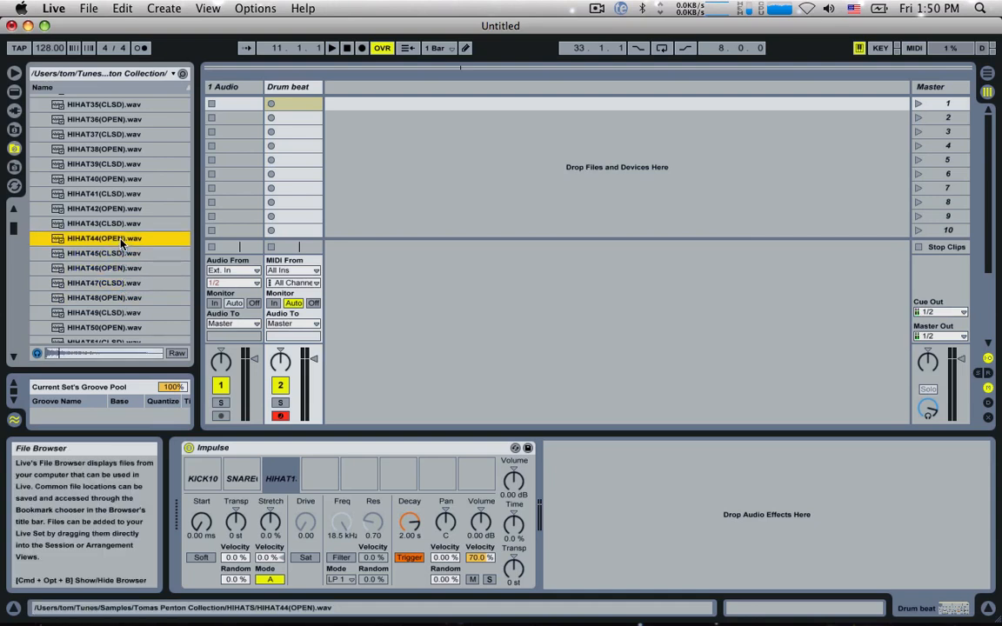
{"action": "left_click", "coordinate": [107, 208]}
{"action": "left_click_drag", "start_coordinate": [107, 209], "coordinate": [318, 474]}
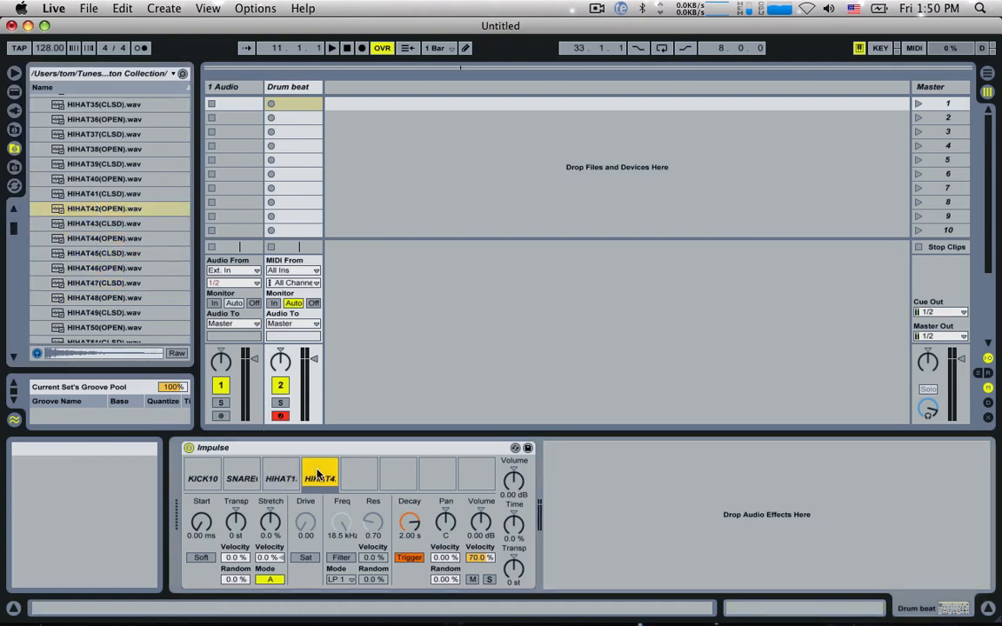
Step: Create a MIDI clip in the Drum beat track's first slot, with a KICK10 note at 1.1.1, and launch it
{"action": "double_click", "coordinate": [293, 106]}
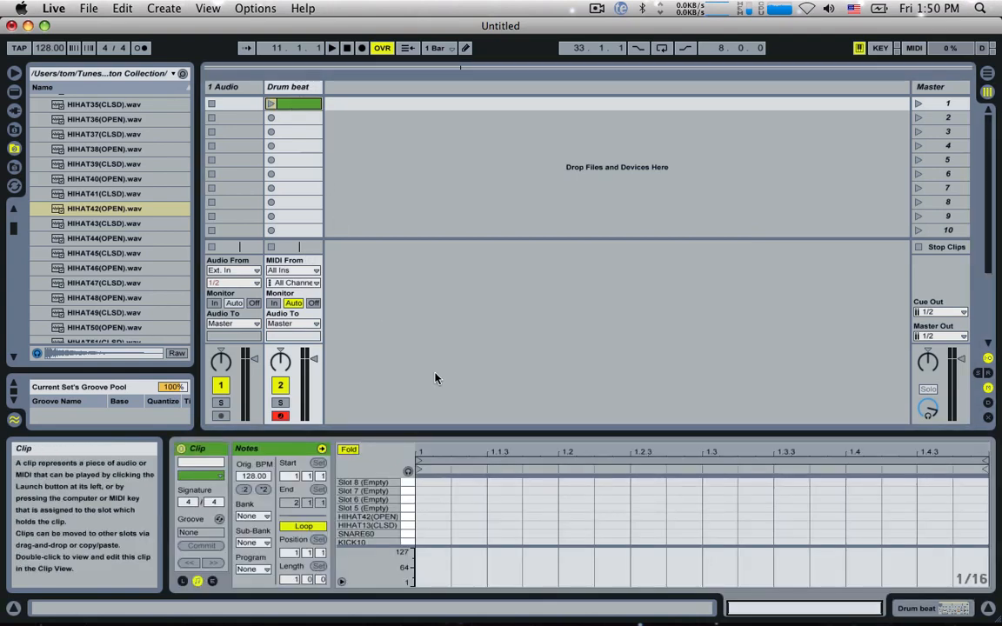
{"action": "double_click", "coordinate": [432, 542]}
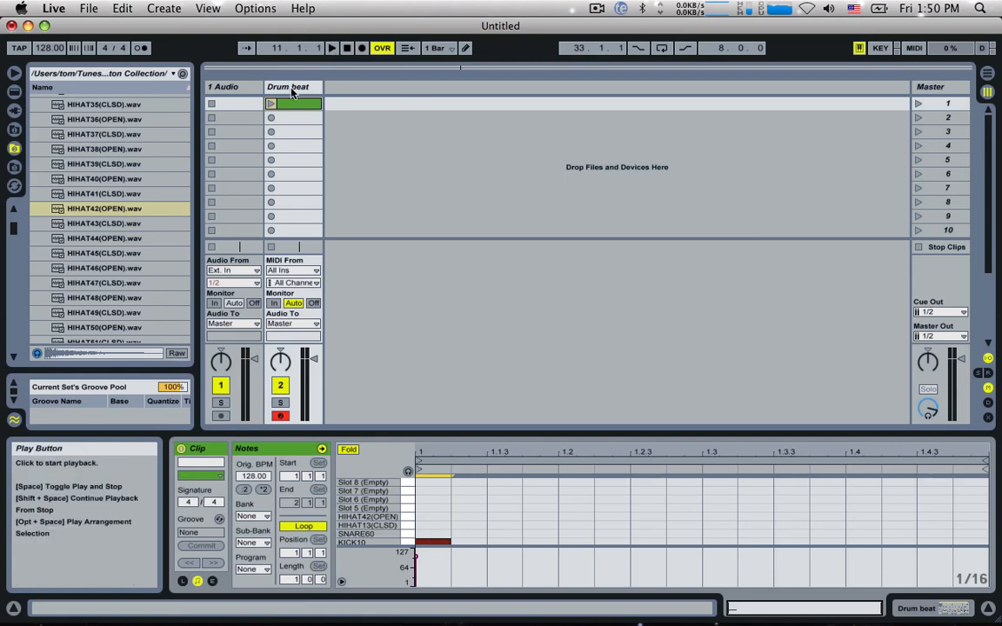
{"action": "left_click", "coordinate": [271, 103]}
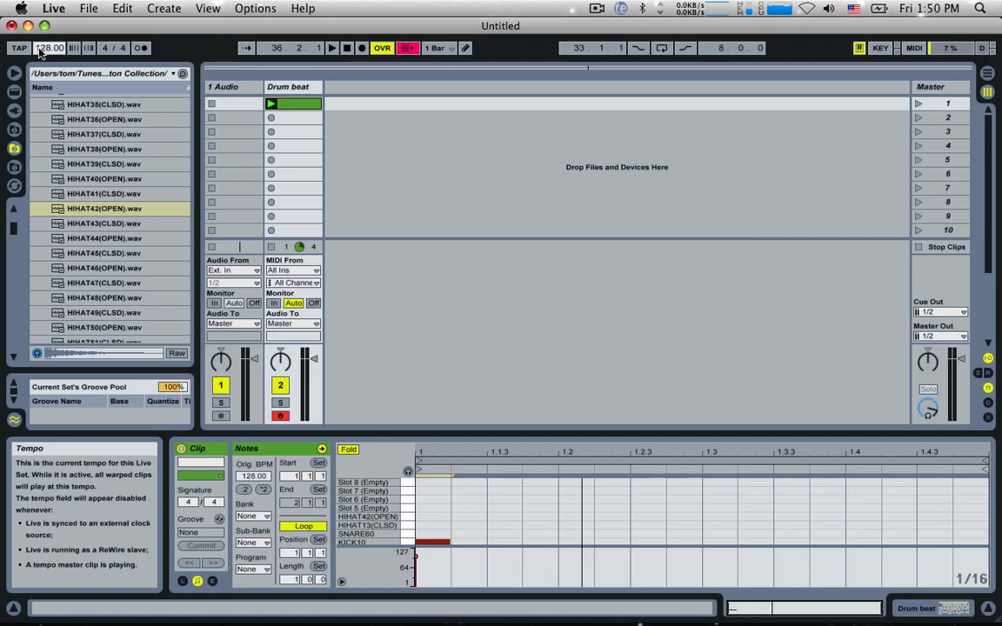
Step: Set the tempo to 145 BPM and the drum clip's loop length to 2 bars
{"action": "type", "text": "145"}
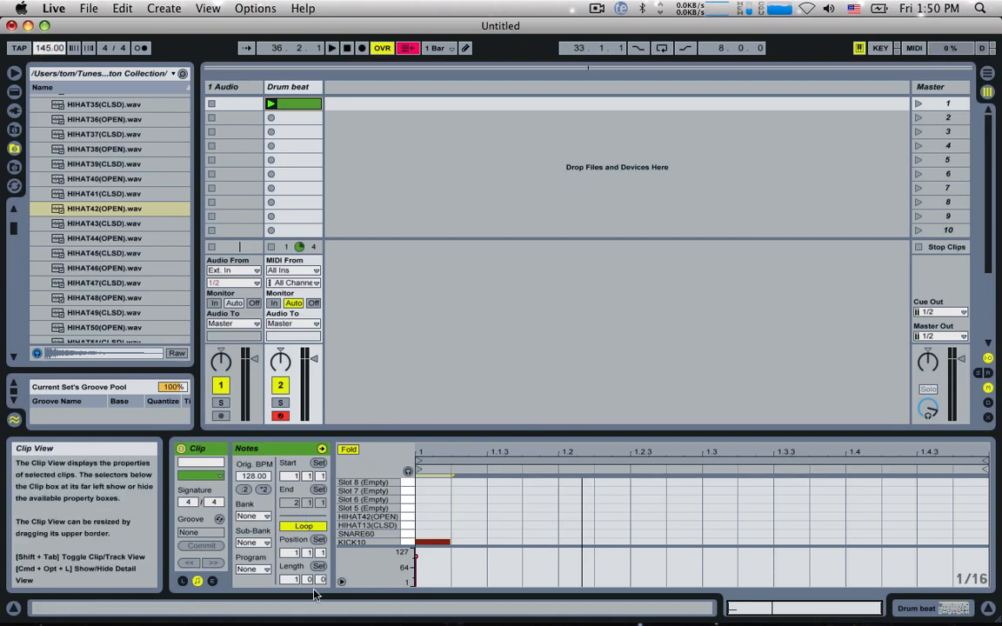
{"action": "left_click", "coordinate": [294, 586]}
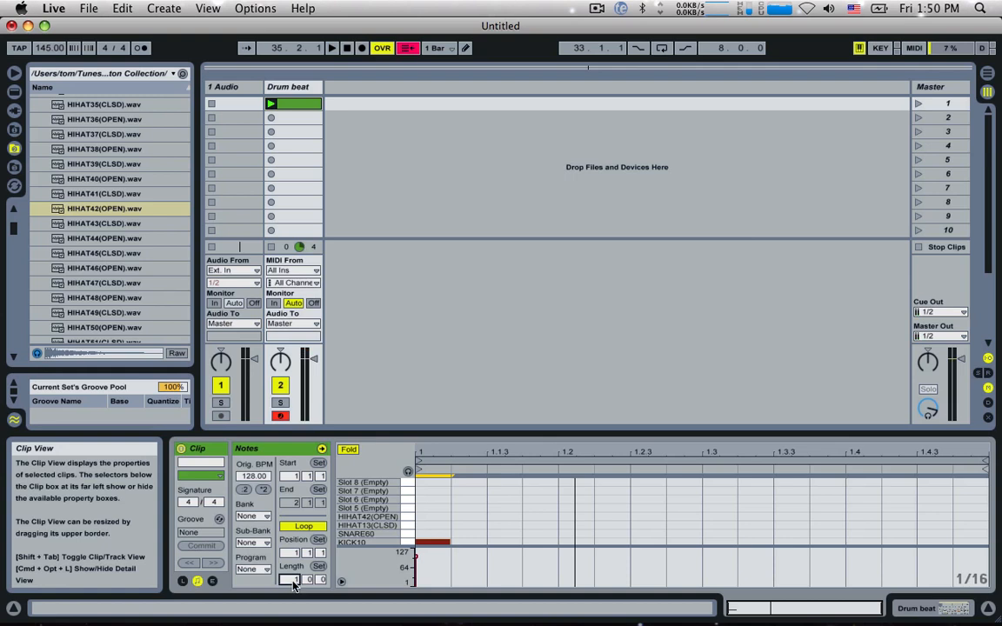
{"action": "type", "text": "2"}
{"action": "key", "text": "Return"}
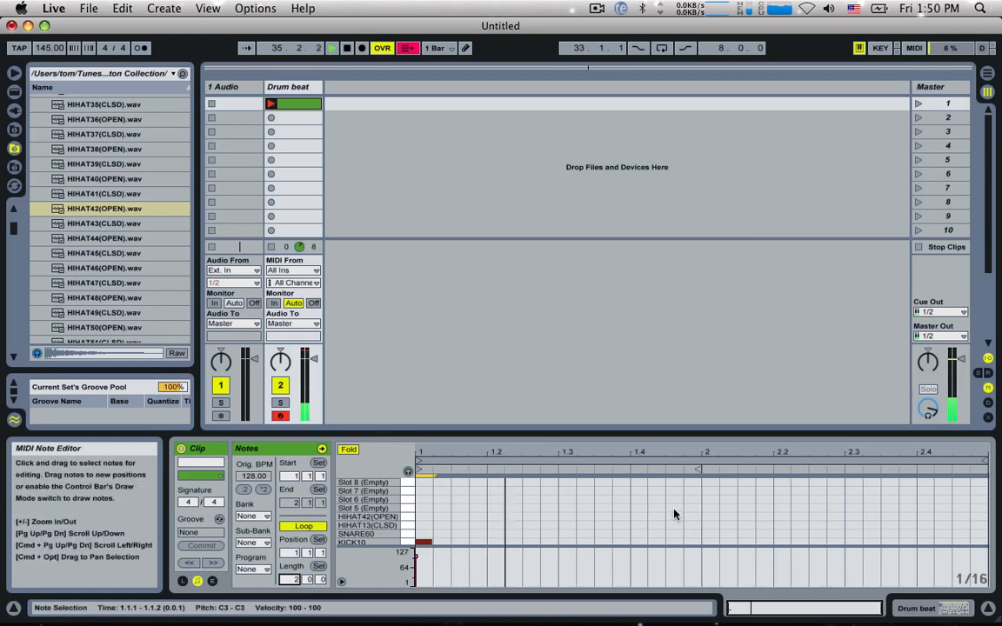
Step: Add KICK10 notes at 2.1.1, 2.1.4 and 2.2.3 in the second bar of the clip
{"action": "double_click", "coordinate": [710, 542]}
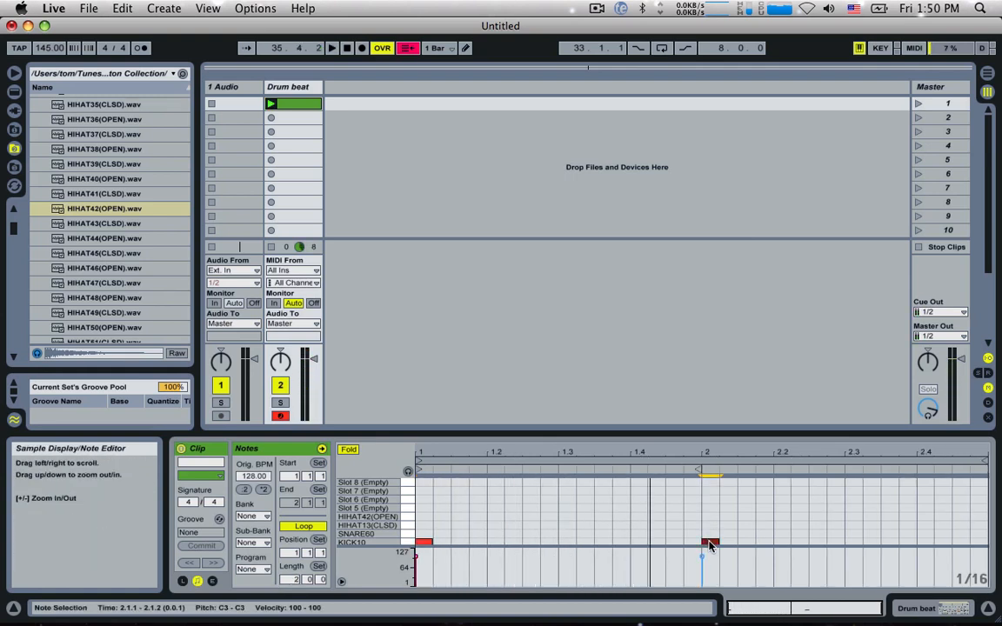
{"action": "double_click", "coordinate": [763, 542]}
{"action": "double_click", "coordinate": [818, 542]}
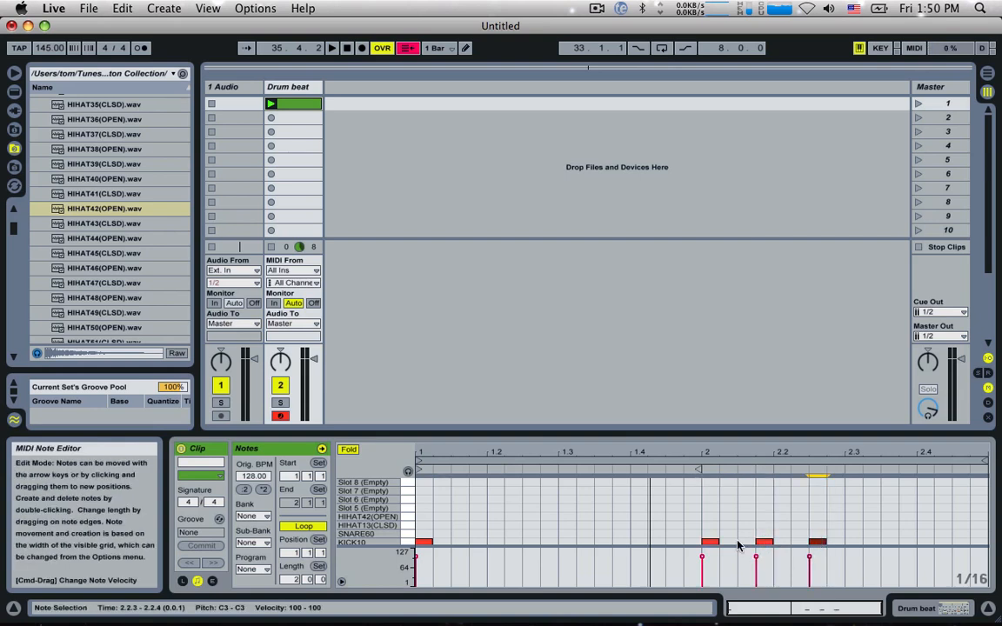
Step: Place SNARE60 notes at 1.3.1 and 2.3.1 and play the beat
{"action": "double_click", "coordinate": [636, 533]}
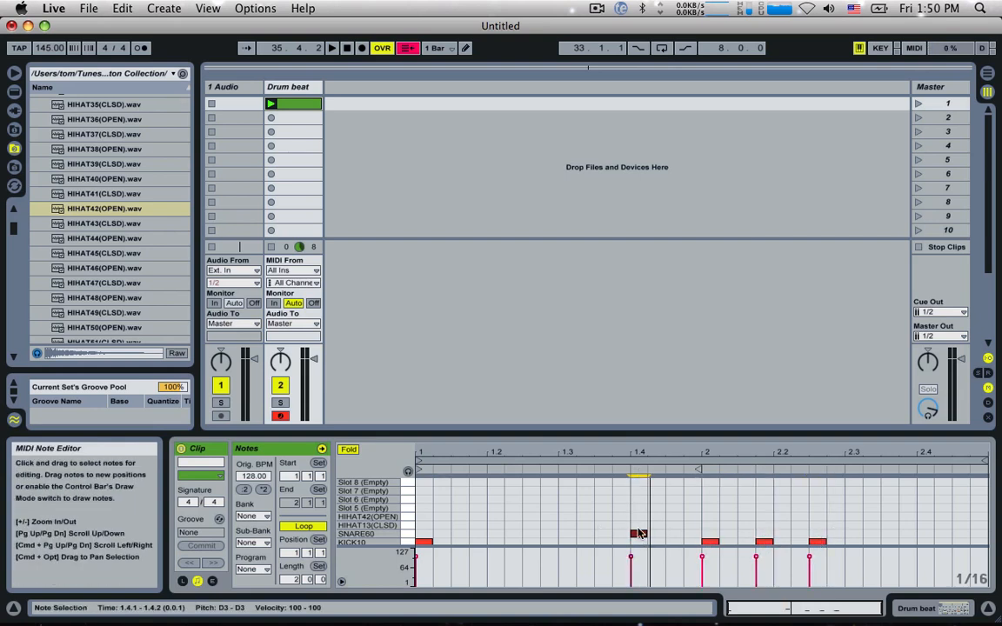
{"action": "left_click_drag", "start_coordinate": [637, 533], "coordinate": [570, 534]}
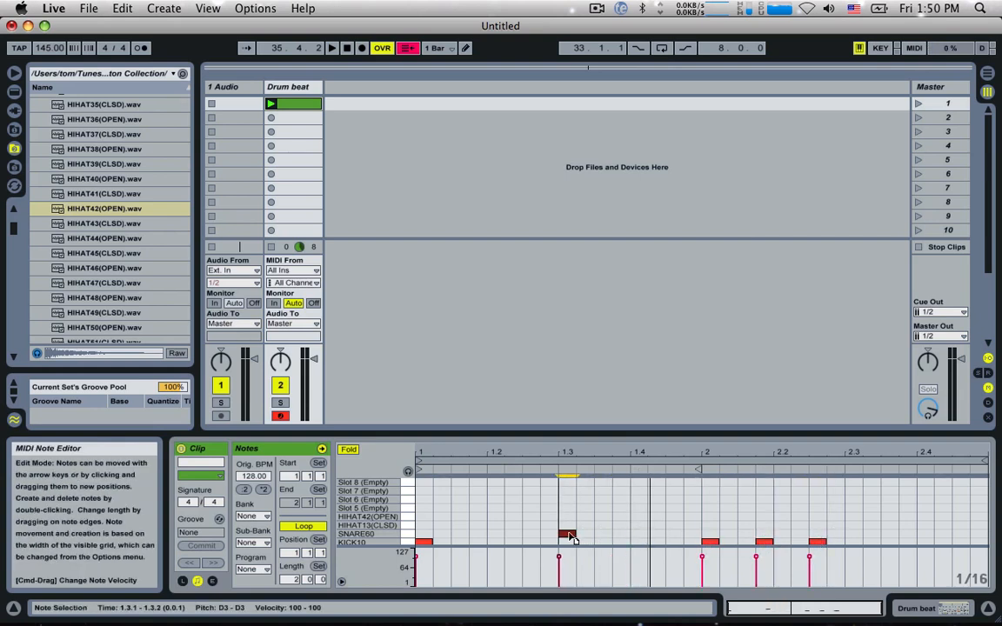
{"action": "double_click", "coordinate": [852, 534]}
{"action": "key", "text": "space"}
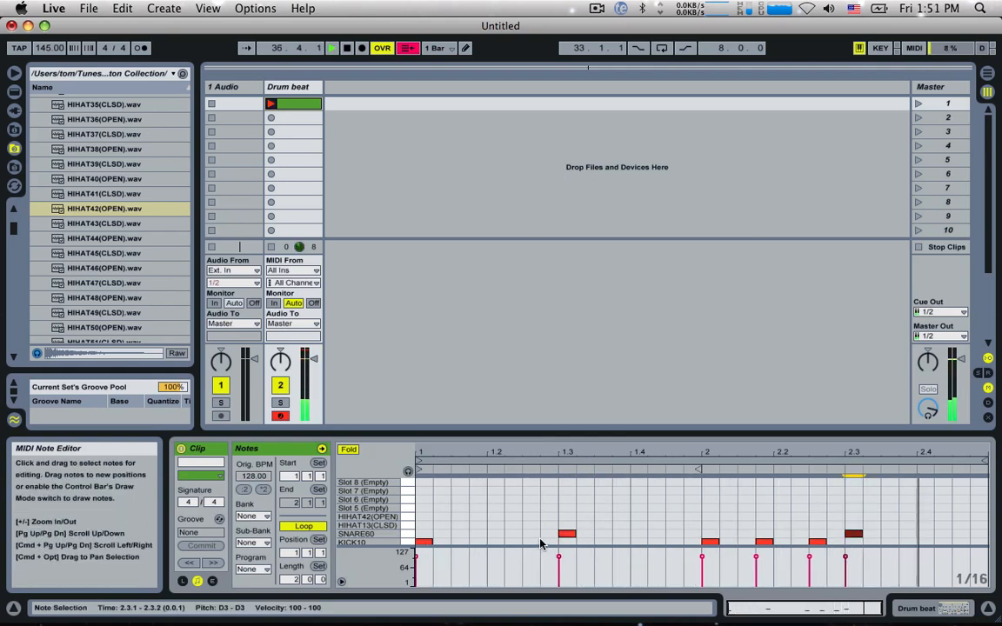
Step: Fill both bars with HIHAT13(CLSD) notes on every eighth note and play the pattern
{"action": "double_click", "coordinate": [423, 525]}
{"action": "double_click", "coordinate": [457, 526]}
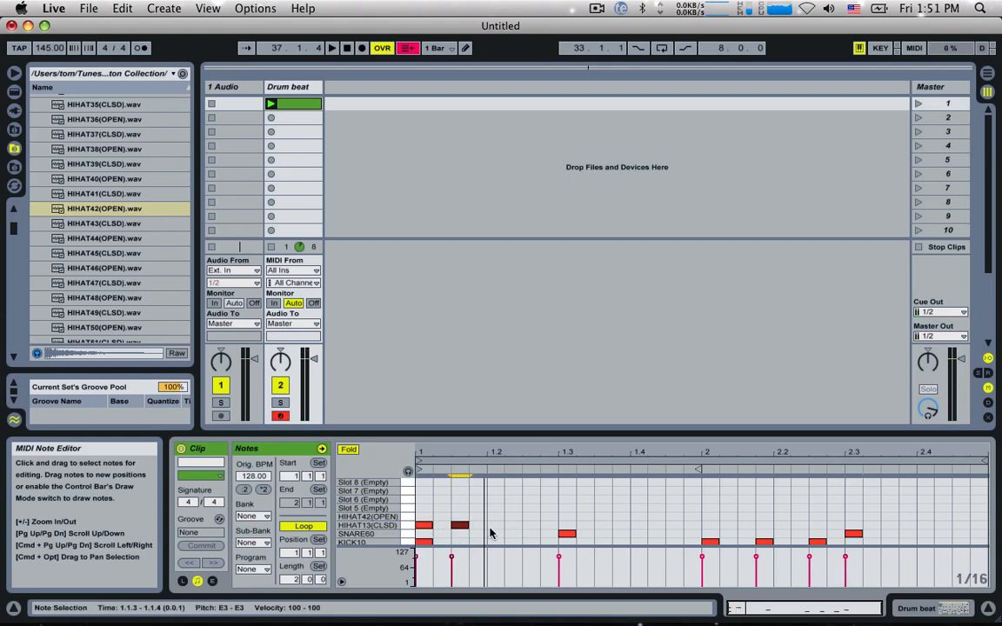
{"action": "left_click", "coordinate": [492, 525]}
{"action": "double_click", "coordinate": [492, 525]}
{"action": "double_click", "coordinate": [530, 525]}
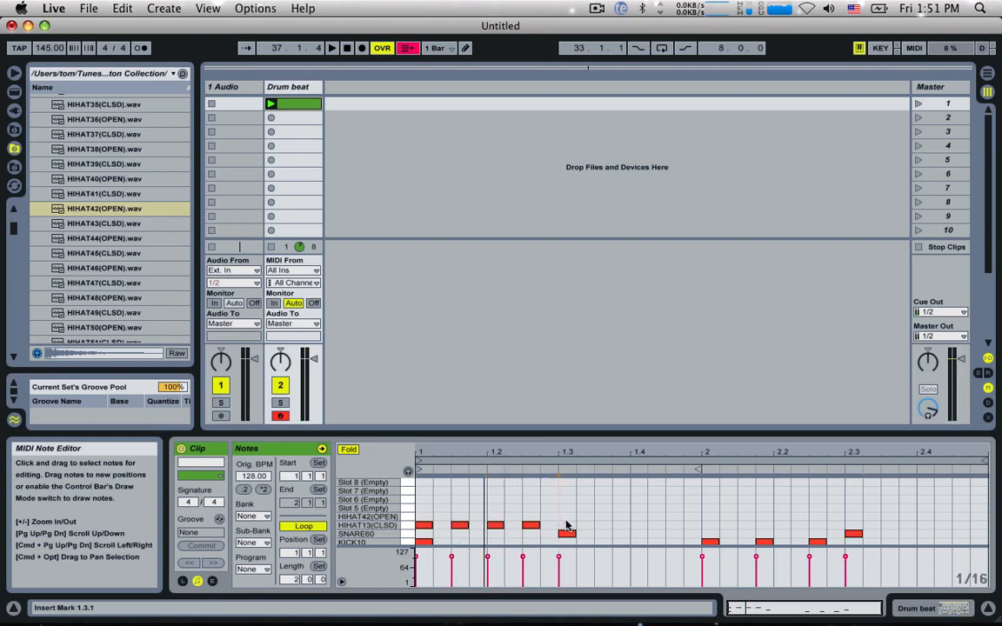
{"action": "double_click", "coordinate": [566, 516]}
{"action": "left_click_drag", "start_coordinate": [546, 520], "coordinate": [569, 529]}
{"action": "left_click_drag", "start_coordinate": [569, 528], "coordinate": [852, 532]}
{"action": "key", "text": "space"}
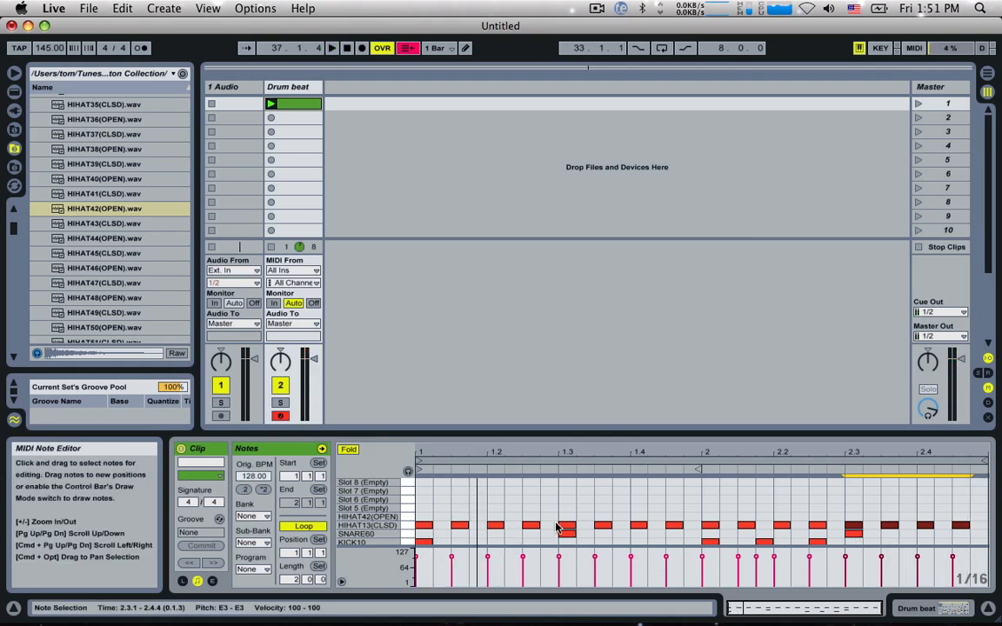
Step: Add extra HIHAT13(CLSD) sixteenth notes at 1.2.4 and 2.1.4 and play the result
{"action": "double_click", "coordinate": [557, 526]}
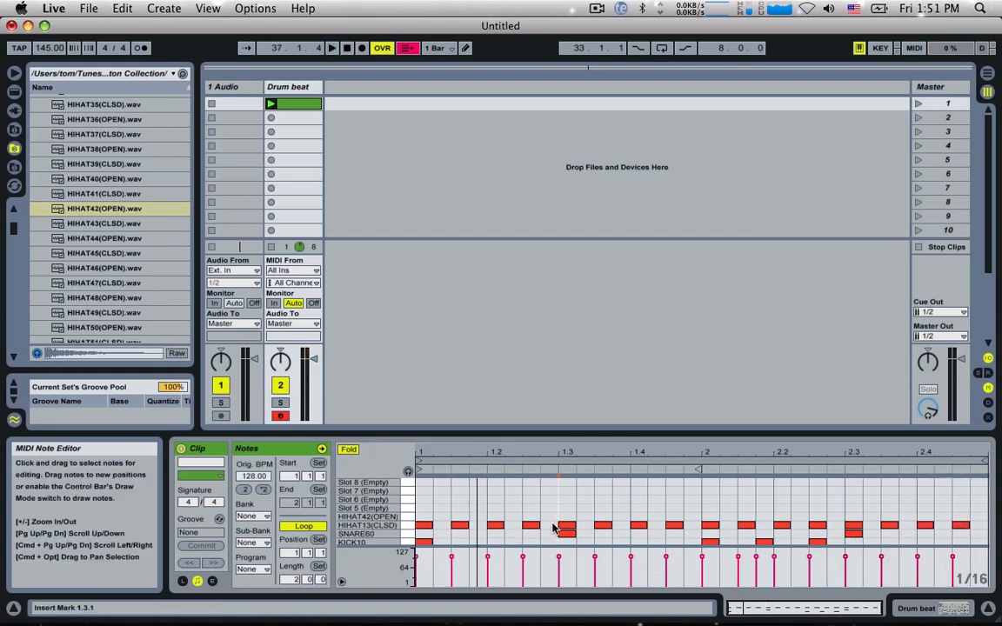
{"action": "double_click", "coordinate": [764, 527]}
{"action": "key", "text": "space"}
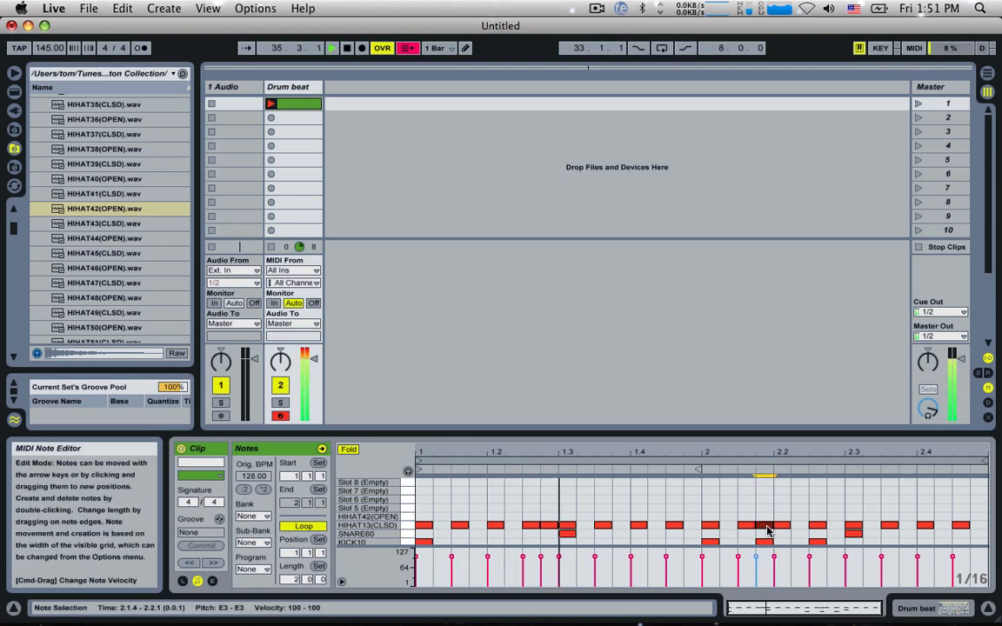
Step: Narrow the grid to 1/32 and duplicate the hi-hat note at 2.4.3 three times to form a closing roll, checking it in playback
{"action": "left_click", "coordinate": [920, 525]}
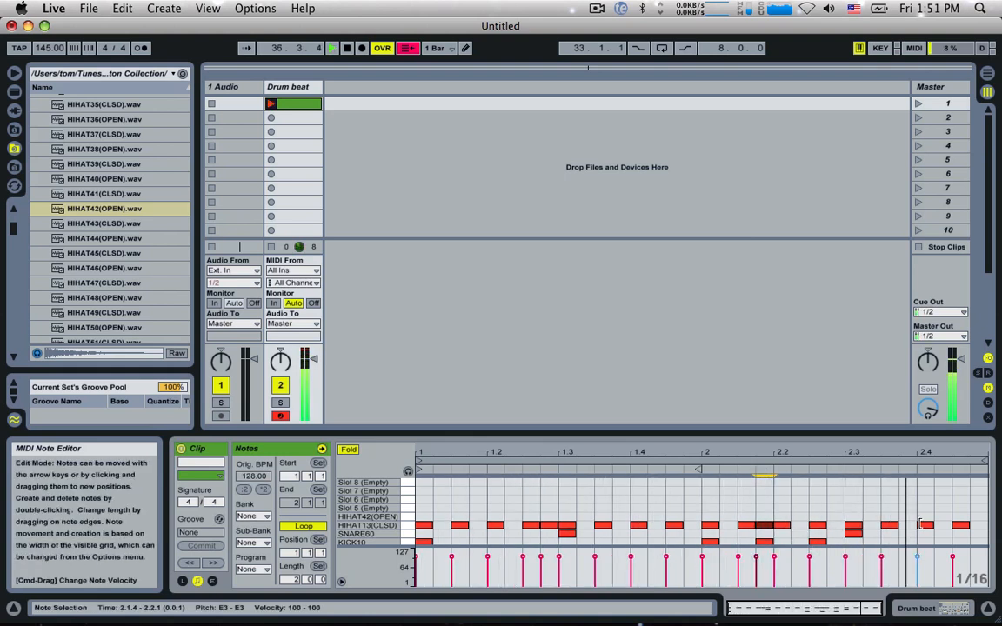
{"action": "left_click", "coordinate": [962, 526]}
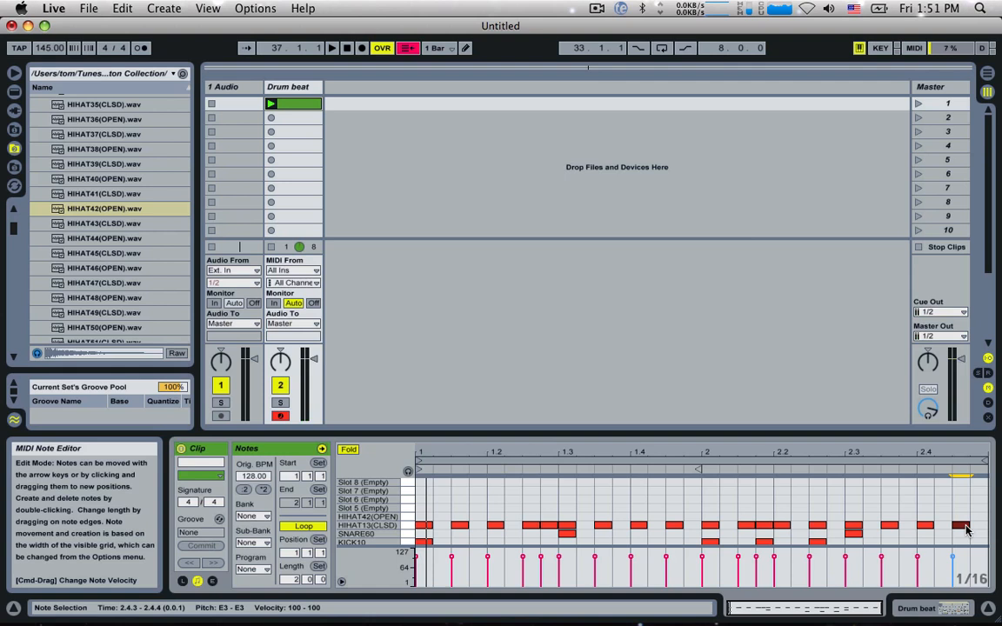
{"action": "key", "text": "super+1"}
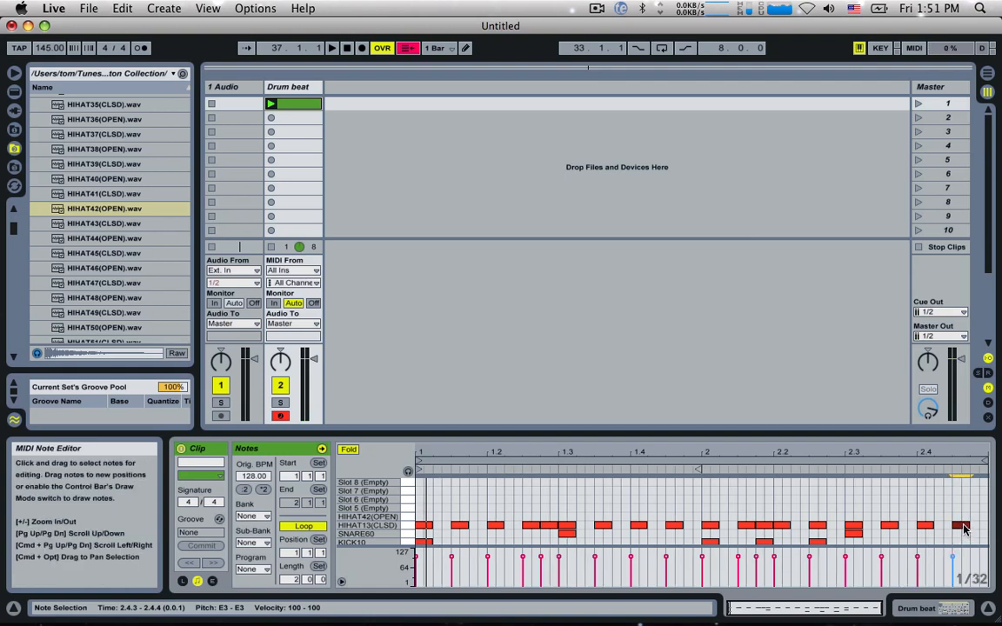
{"action": "key", "text": "super+d"}
{"action": "key", "text": "super+d"}
{"action": "key", "text": "super+d"}
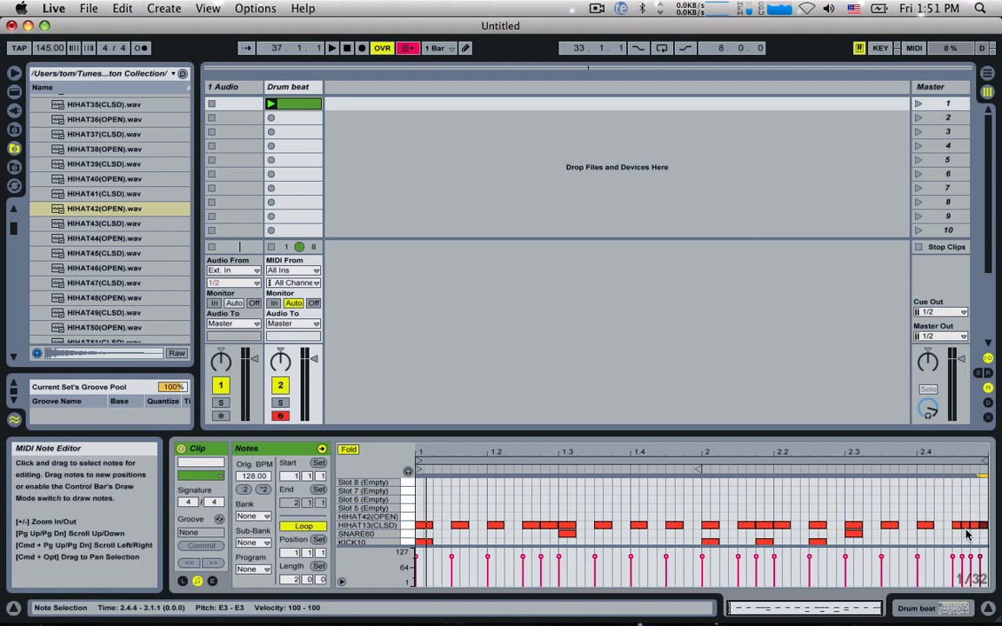
{"action": "key", "text": "space"}
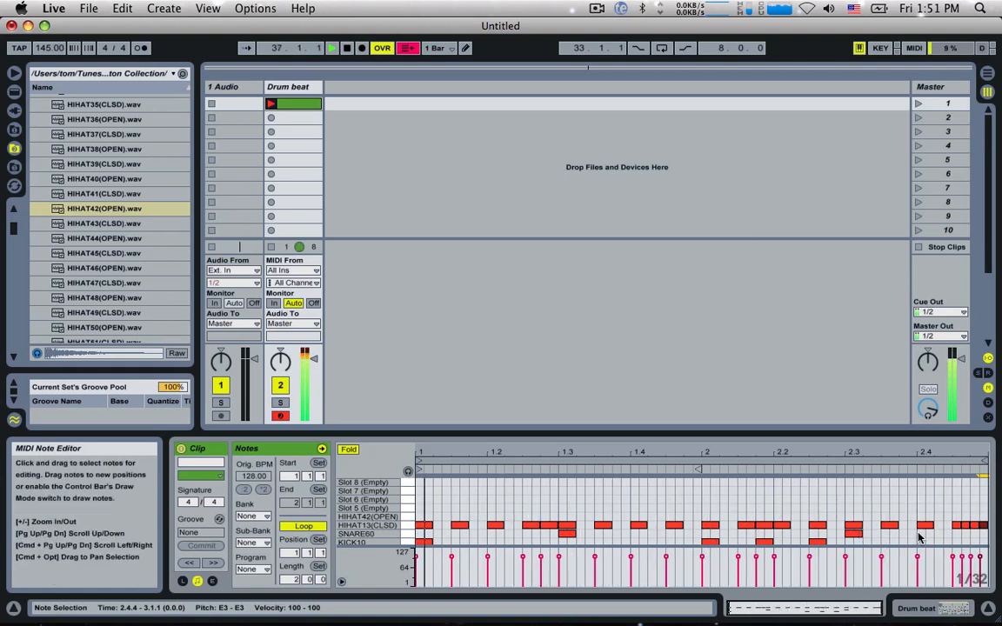
{"action": "key", "text": "space"}
Step: Shape the four hi-hat roll notes from 2.4.3 into a rising velocity ramp from 31 to 93 and play it
{"action": "left_click_drag", "start_coordinate": [954, 515], "coordinate": [995, 537]}
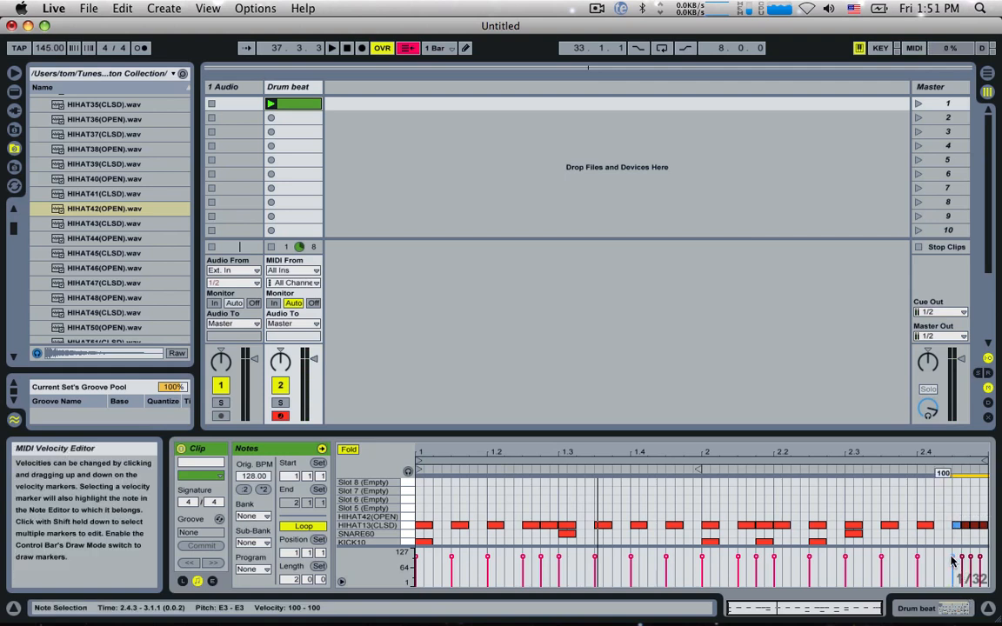
{"action": "left_click_drag", "start_coordinate": [952, 558], "coordinate": [952, 575]}
{"action": "left_click", "coordinate": [953, 564]}
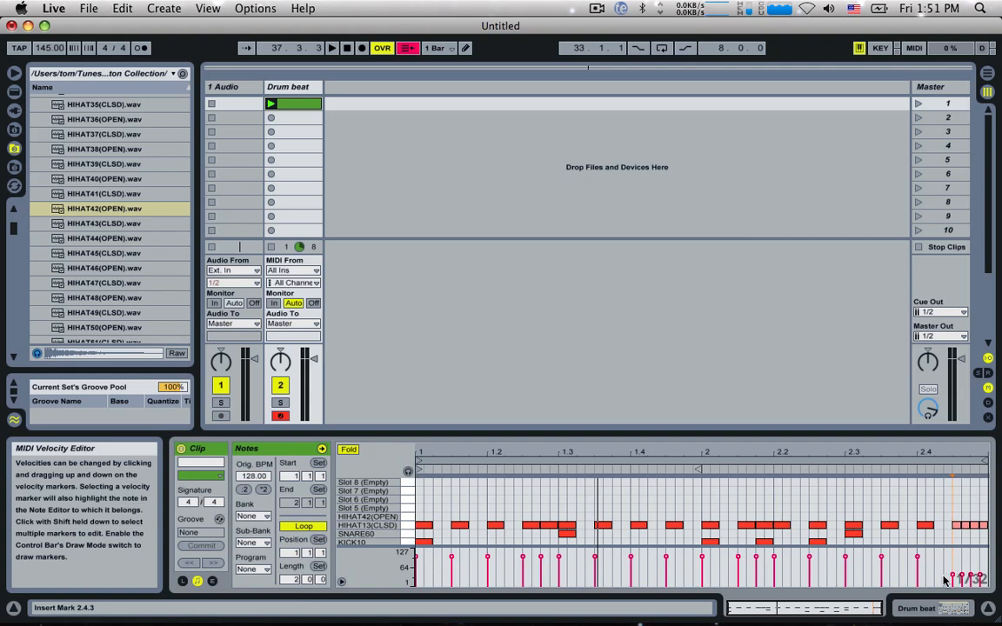
{"action": "mouse_move", "coordinate": [946, 527]}
{"action": "left_mouse_down"}
{"action": "mouse_move", "coordinate": [990, 538]}
{"action": "mouse_move", "coordinate": [981, 553]}
{"action": "left_mouse_up"}
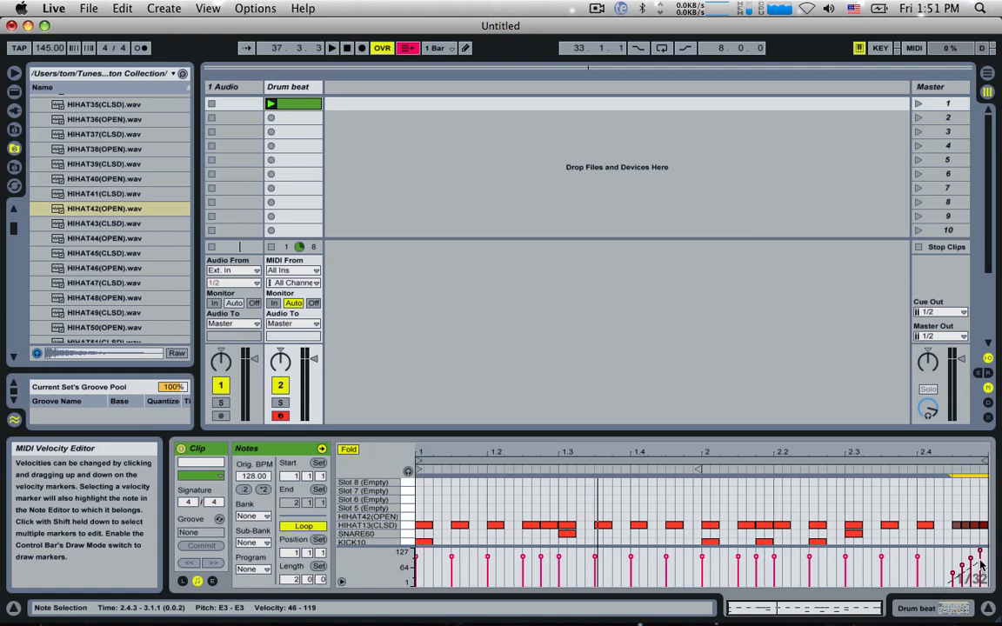
{"action": "left_click_drag", "start_coordinate": [980, 563], "coordinate": [968, 578]}
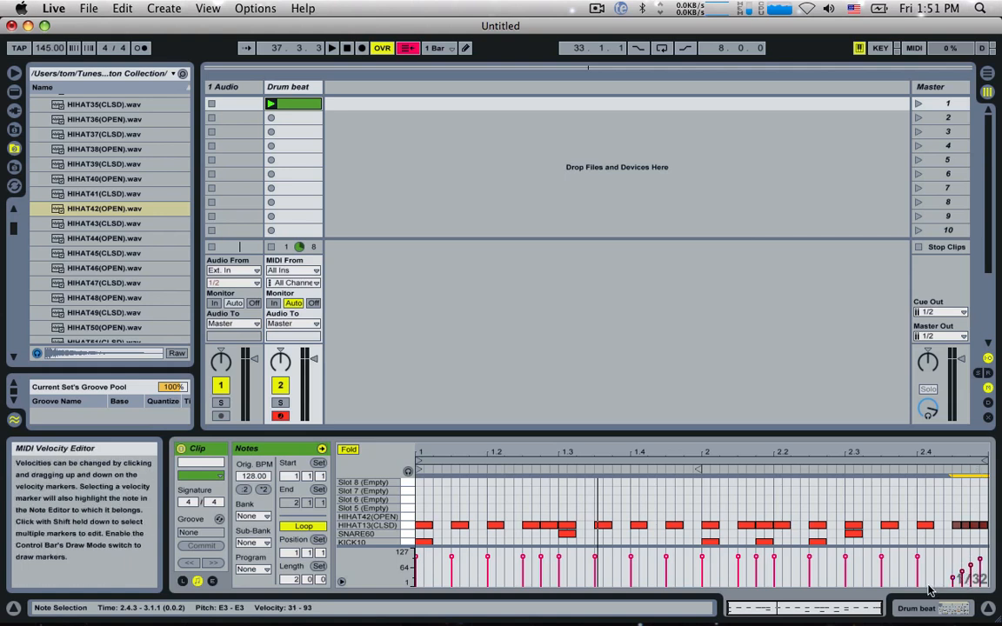
{"action": "key", "text": "space"}
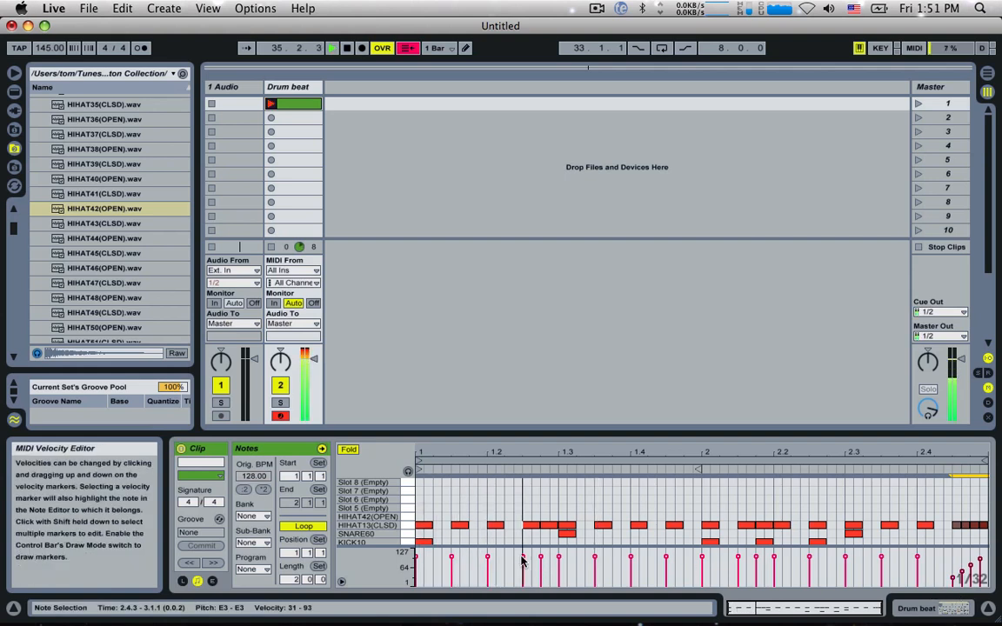
Step: Lower the velocities of the extra HIHAT13(CLSD) notes to 43 at 1.2.4 and 44 at 2.1.4, and play the result
{"action": "left_click_drag", "start_coordinate": [539, 560], "coordinate": [539, 572]}
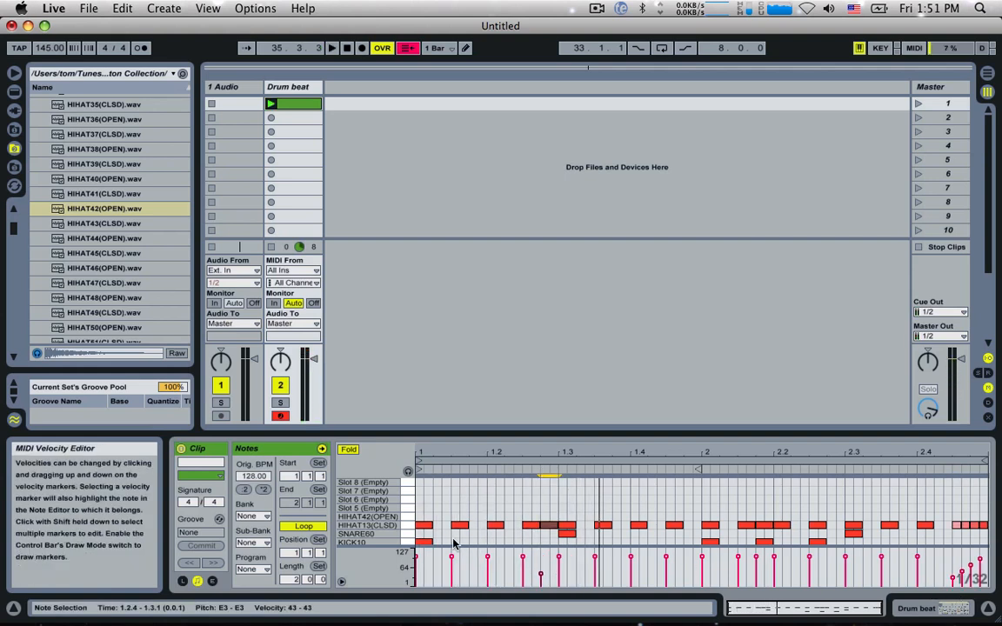
{"action": "left_click_drag", "start_coordinate": [756, 558], "coordinate": [756, 571]}
{"action": "key", "text": "z"}
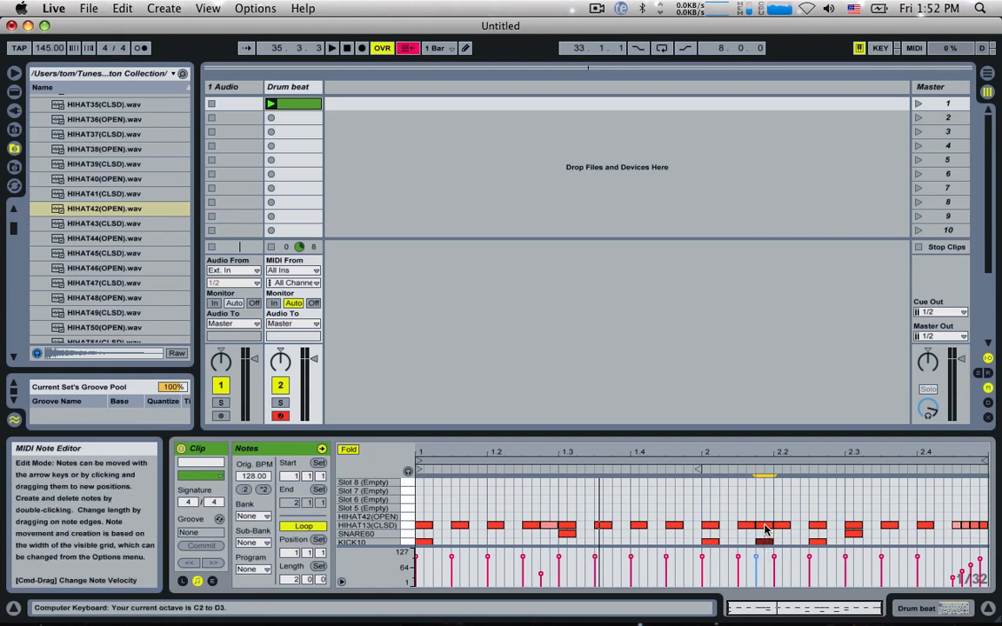
{"action": "left_click", "coordinate": [764, 526]}
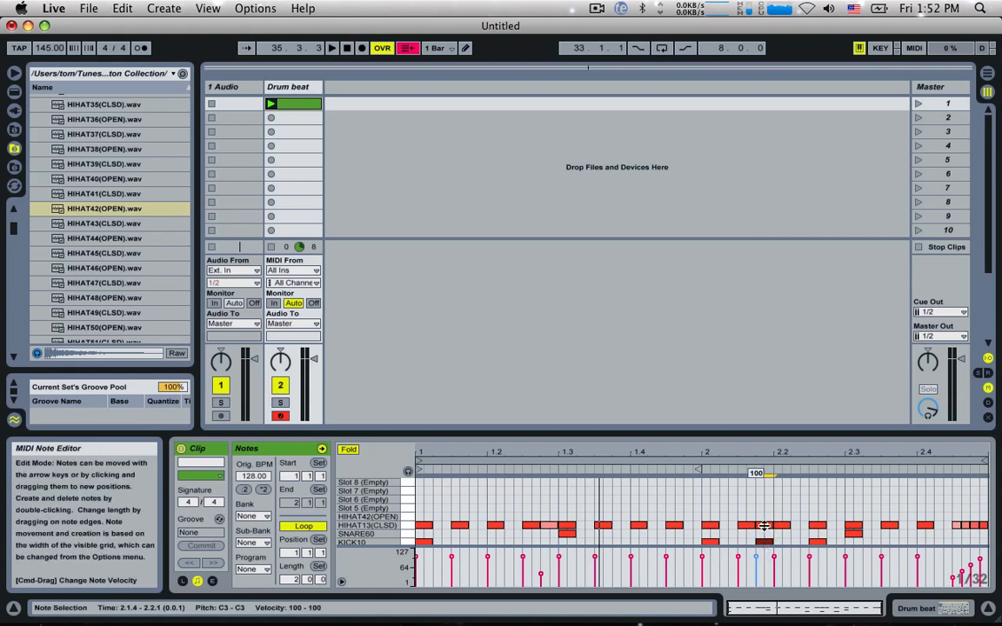
{"action": "left_click", "coordinate": [765, 526]}
{"action": "left_click_drag", "start_coordinate": [764, 526], "coordinate": [764, 536]}
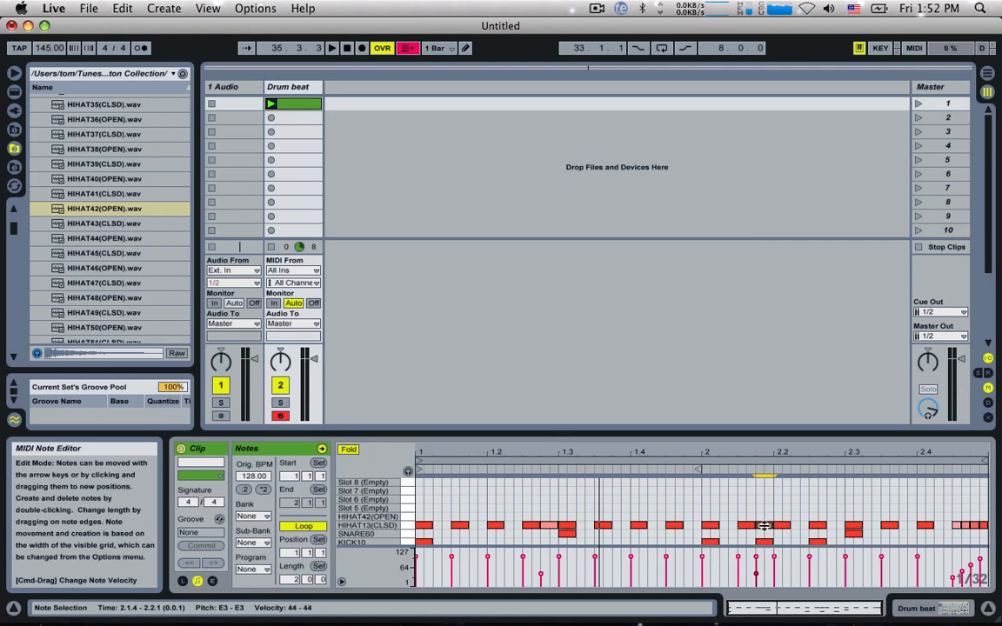
{"action": "key", "text": "space"}
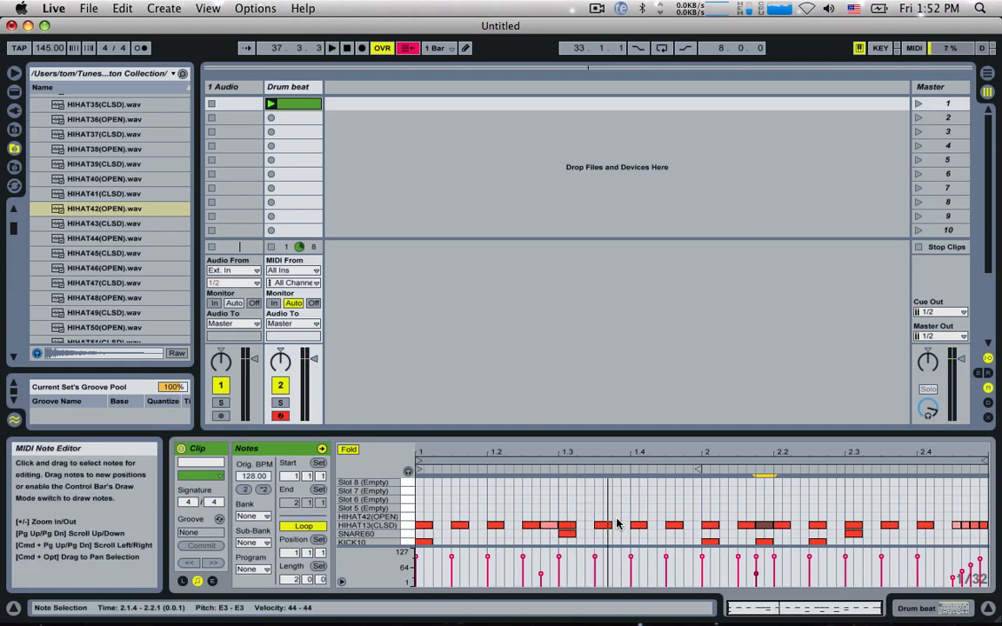
{"action": "key", "text": "space"}
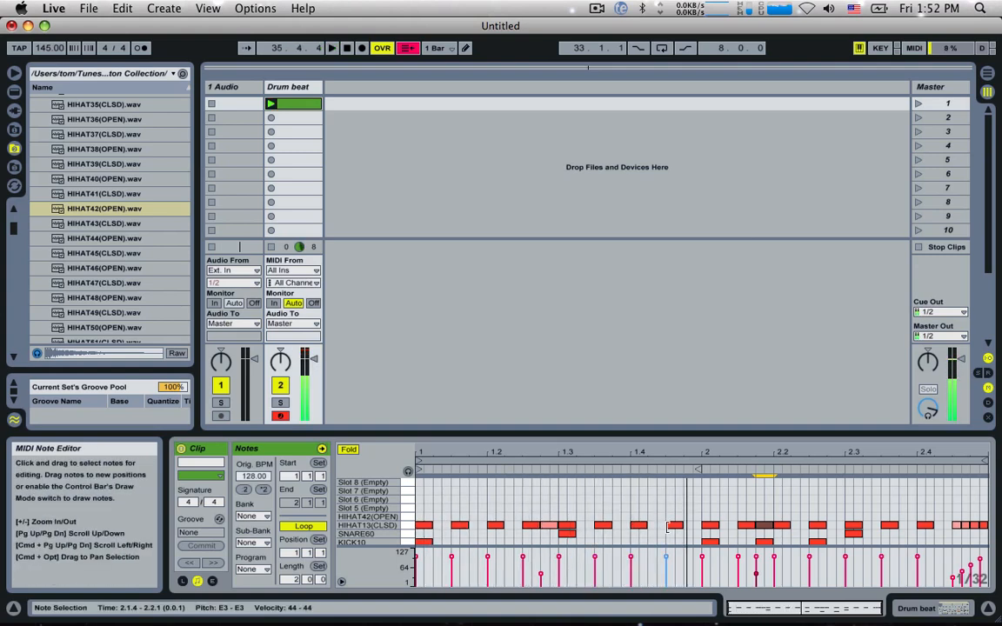
Step: Move the closed hi-hat notes at 1.4.3 and 2.4.1 up to the HIHAT42(OPEN) row, checking the pattern in playback
{"action": "left_click_drag", "start_coordinate": [673, 527], "coordinate": [670, 522]}
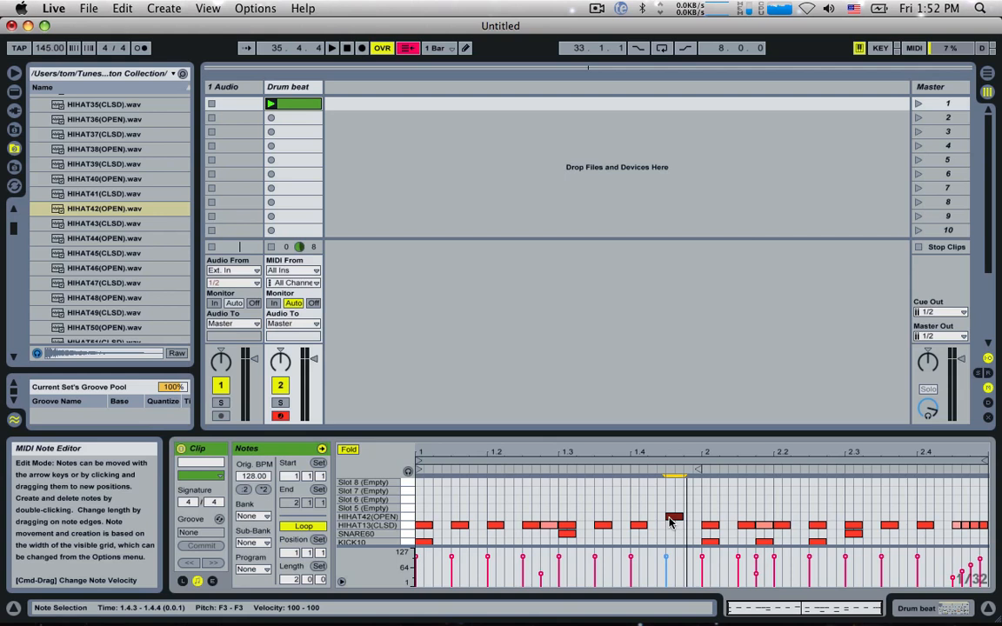
{"action": "key", "text": "space"}
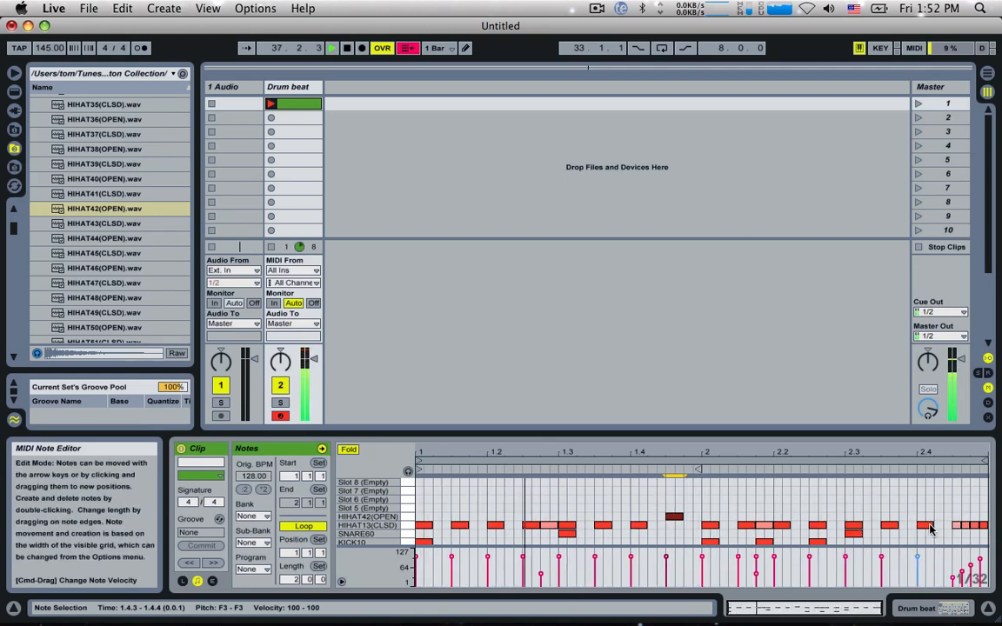
{"action": "left_click_drag", "start_coordinate": [929, 528], "coordinate": [929, 519]}
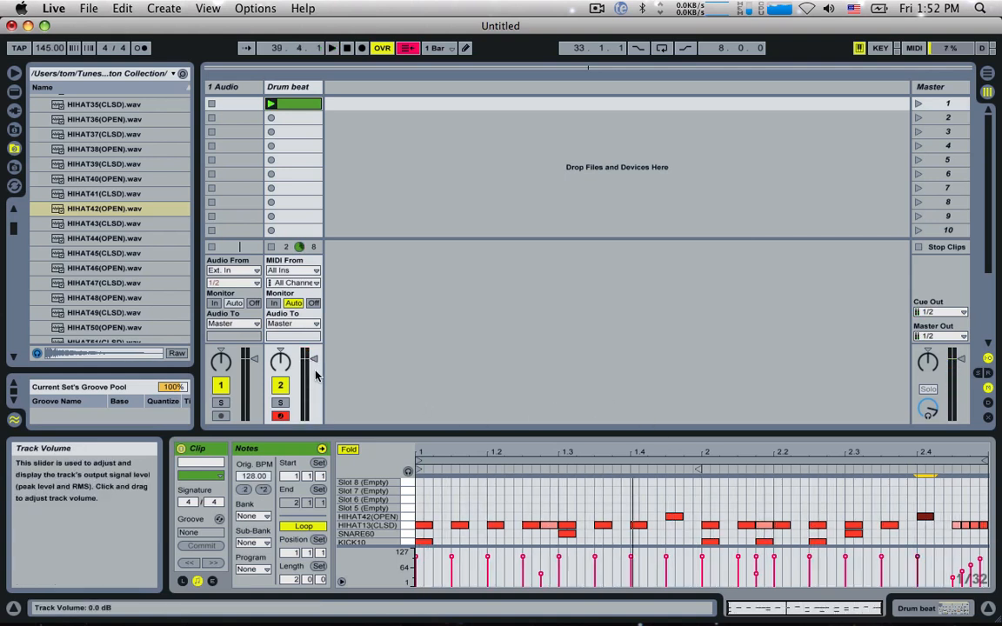
Step: Lower the Drum beat track's volume to -11.0 dB, stop playback and name its clip Drum 1
{"action": "mouse_move", "coordinate": [312, 372]}
{"action": "left_mouse_down"}
{"action": "mouse_move", "coordinate": [311, 395]}
{"action": "mouse_move", "coordinate": [314, 383]}
{"action": "left_mouse_up"}
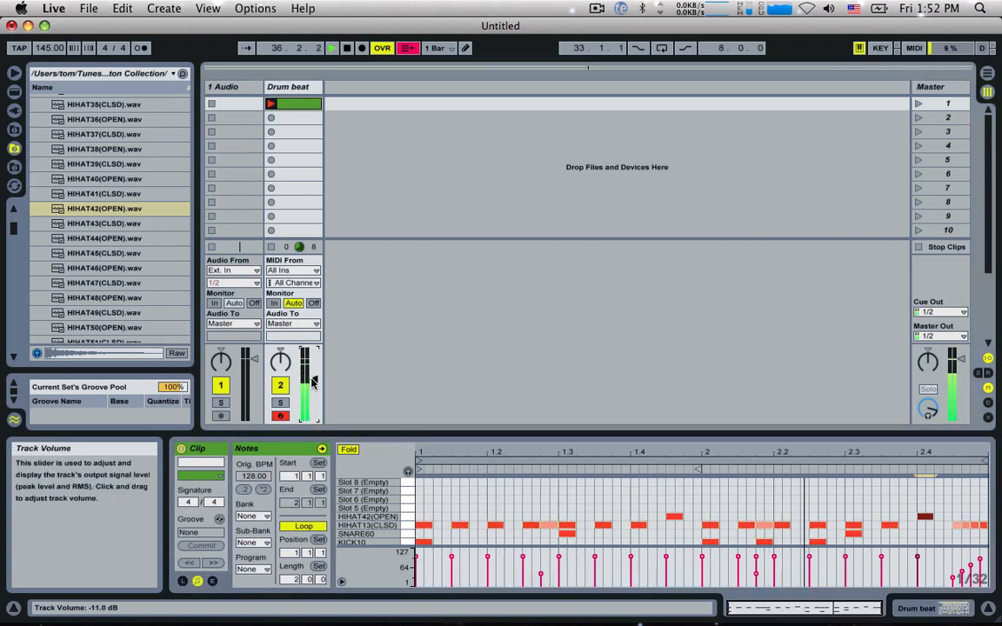
{"action": "key", "text": "space"}
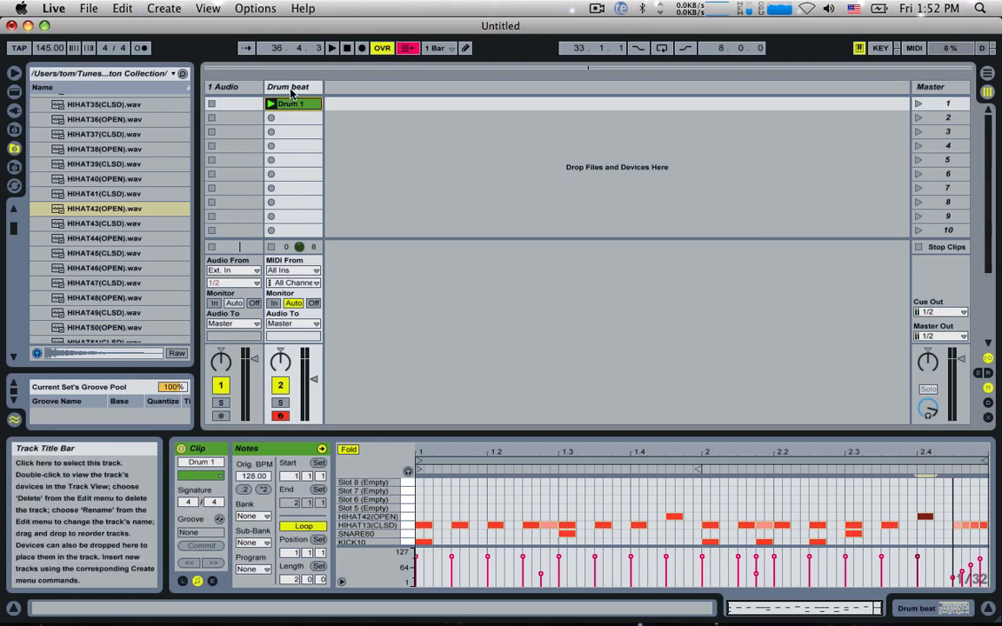
Step: Replace the empty audio track with a new audio track named Route after the Drum beat track
{"action": "left_click", "coordinate": [292, 90]}
{"action": "left_click", "coordinate": [247, 90]}
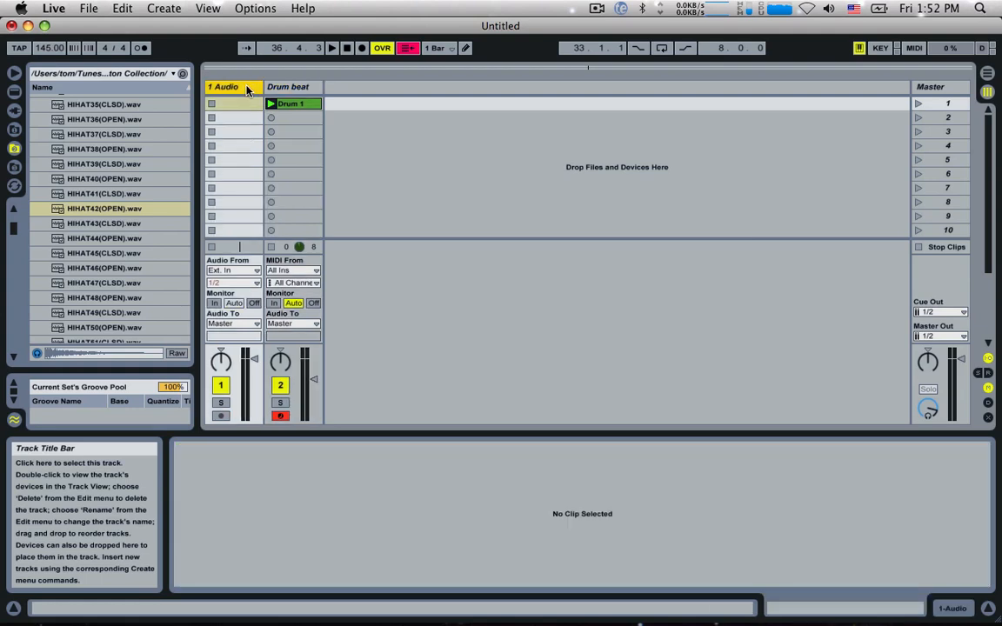
{"action": "key", "text": "Delete"}
{"action": "key", "text": "super+t"}
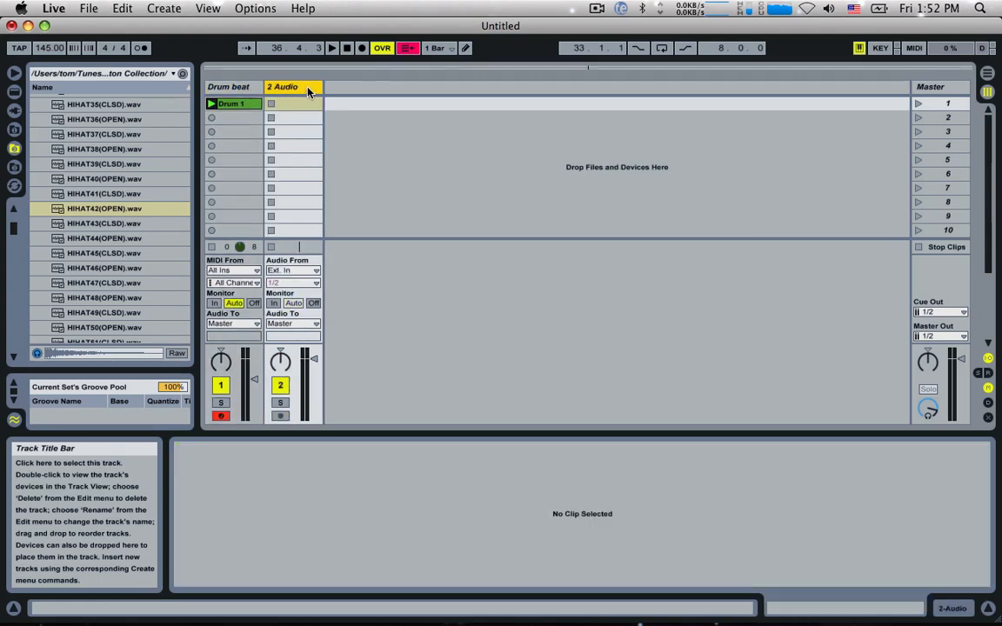
{"action": "key", "text": "super+r"}
{"action": "type", "text": "Ro"}
{"action": "key", "text": "Return"}
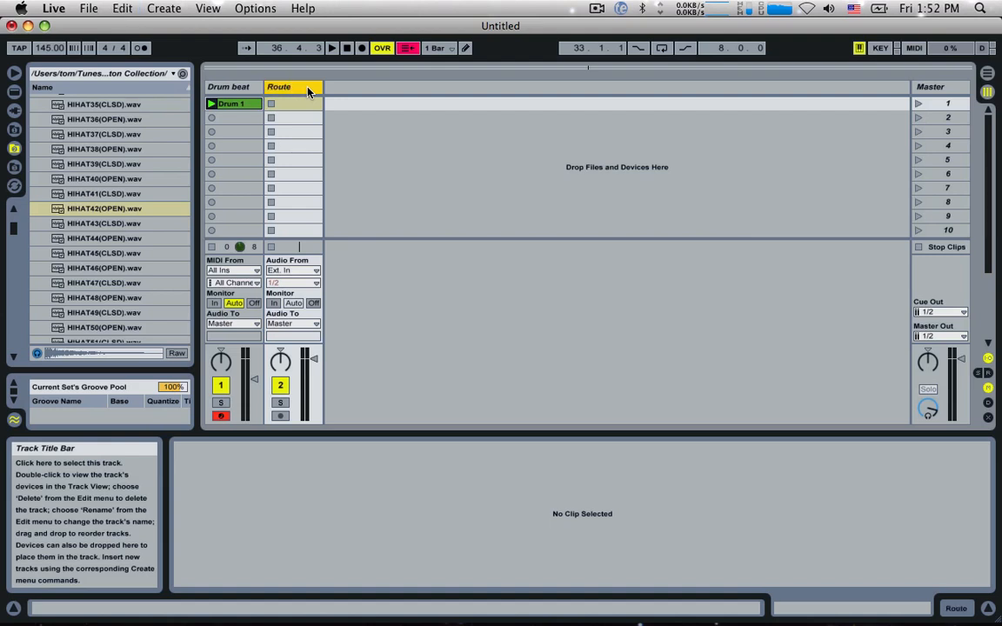
{"action": "left_click", "coordinate": [233, 86]}
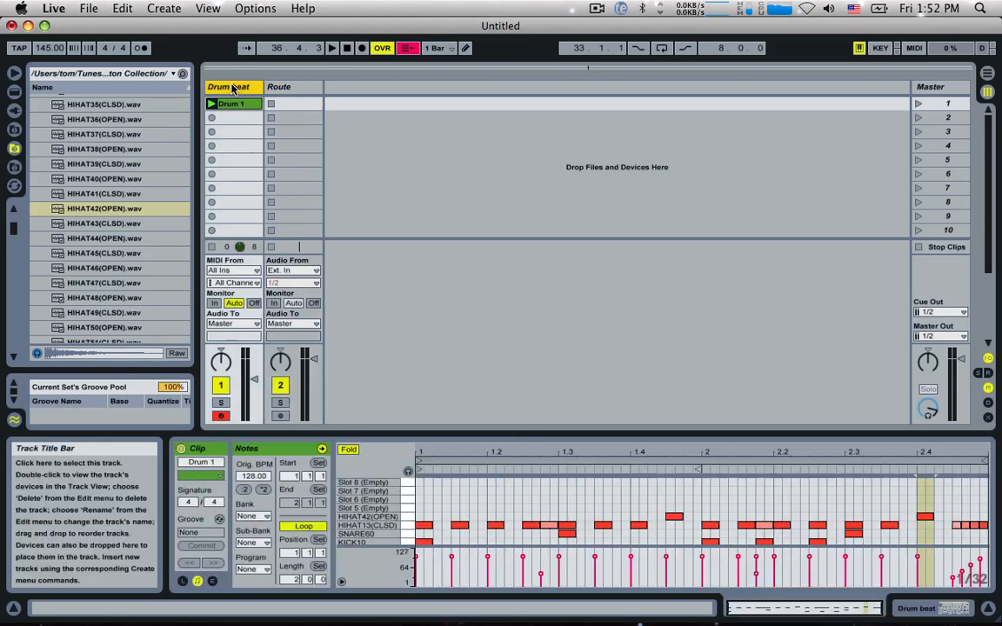
{"action": "left_click", "coordinate": [283, 88]}
{"action": "left_click", "coordinate": [237, 86]}
{"action": "left_click", "coordinate": [987, 359]}
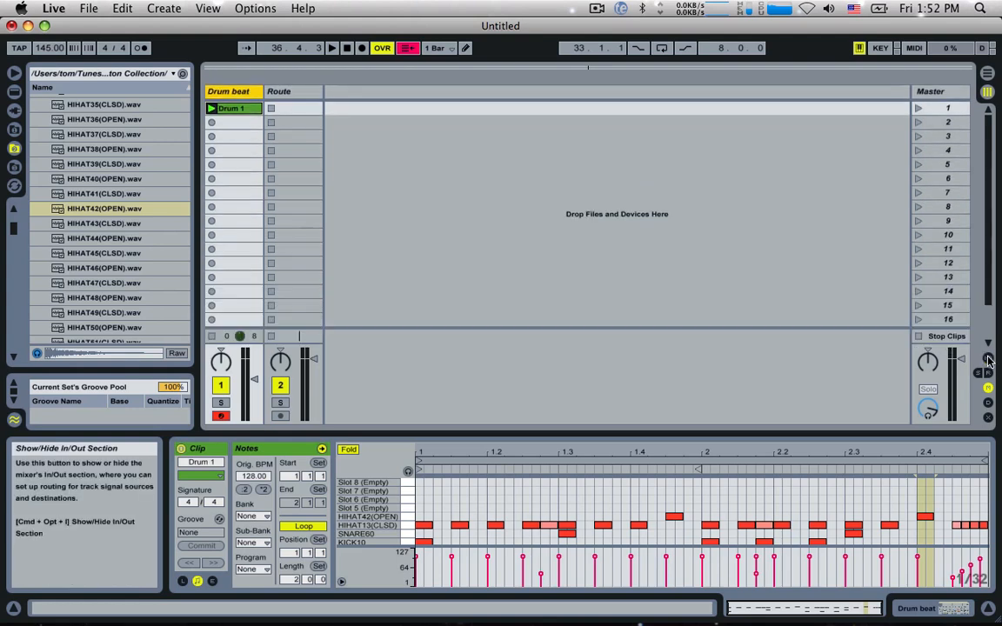
{"action": "left_click", "coordinate": [988, 359]}
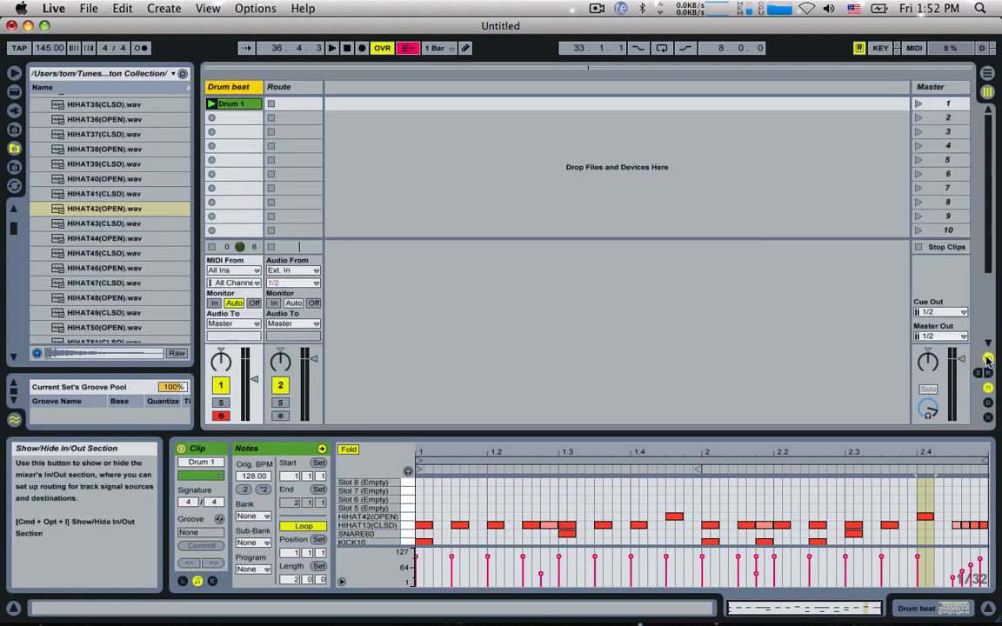
Step: Send the Drum beat track's audio output to the Route track and set Route's monitoring to In
{"action": "left_click", "coordinate": [230, 323]}
{"action": "left_click", "coordinate": [228, 376]}
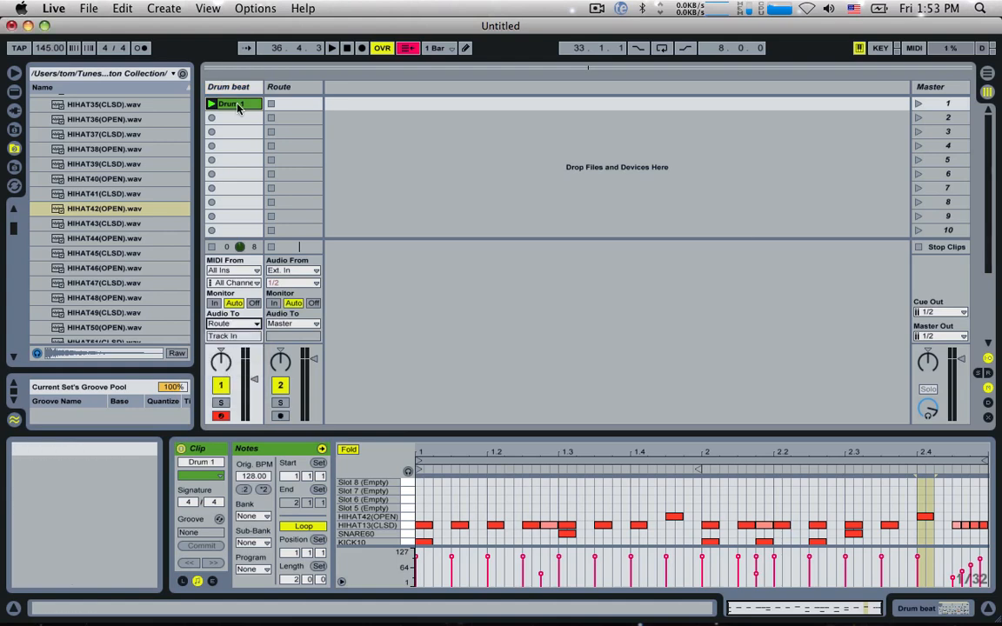
{"action": "left_click", "coordinate": [275, 303]}
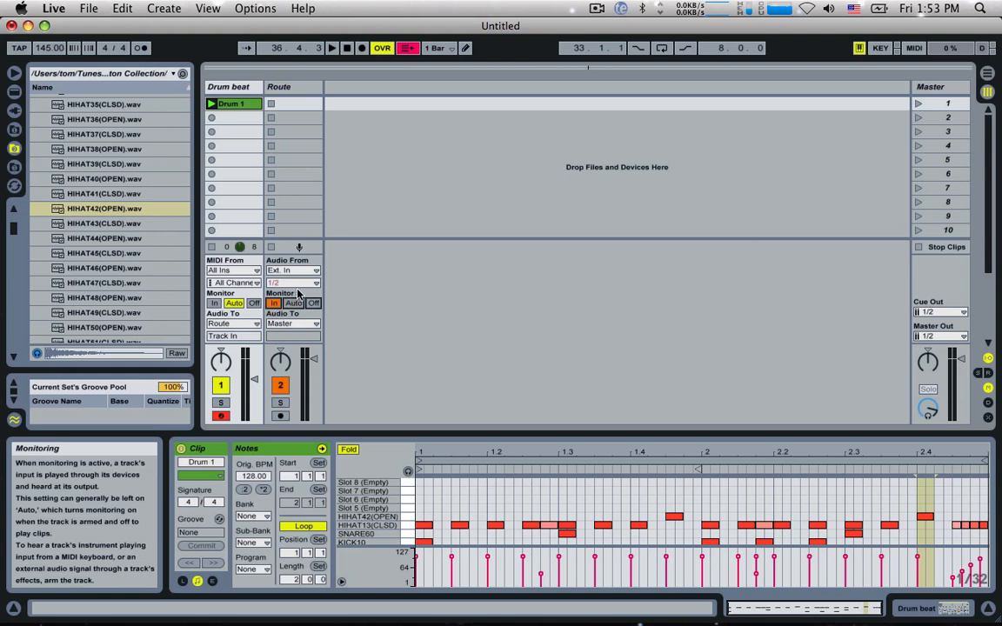
Step: Play the beat and briefly mute the Route track to check that the drum signal passes through it
{"action": "key", "text": "space"}
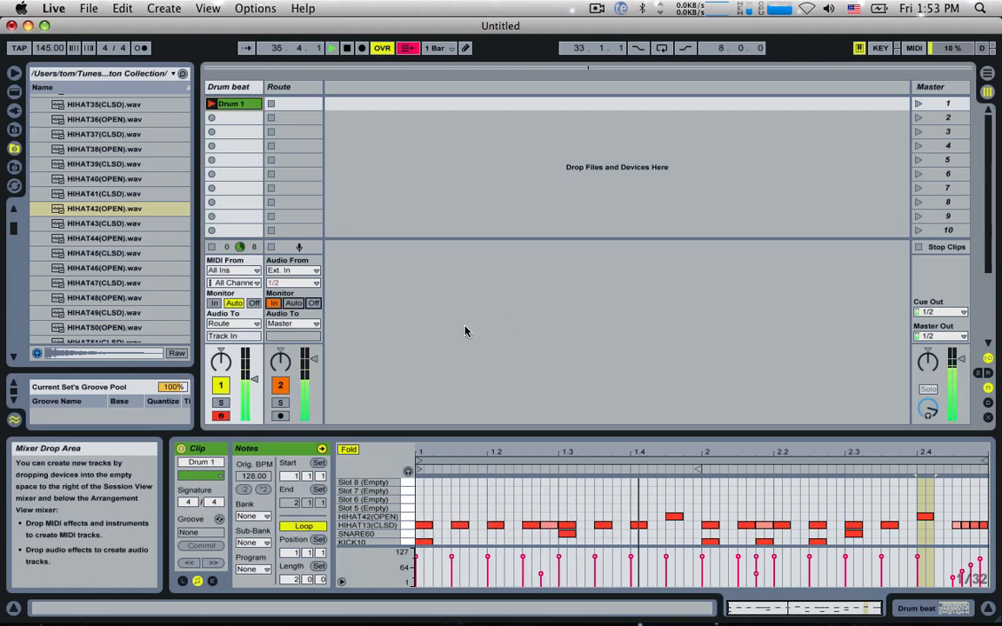
{"action": "left_click", "coordinate": [279, 387]}
{"action": "left_click", "coordinate": [280, 387]}
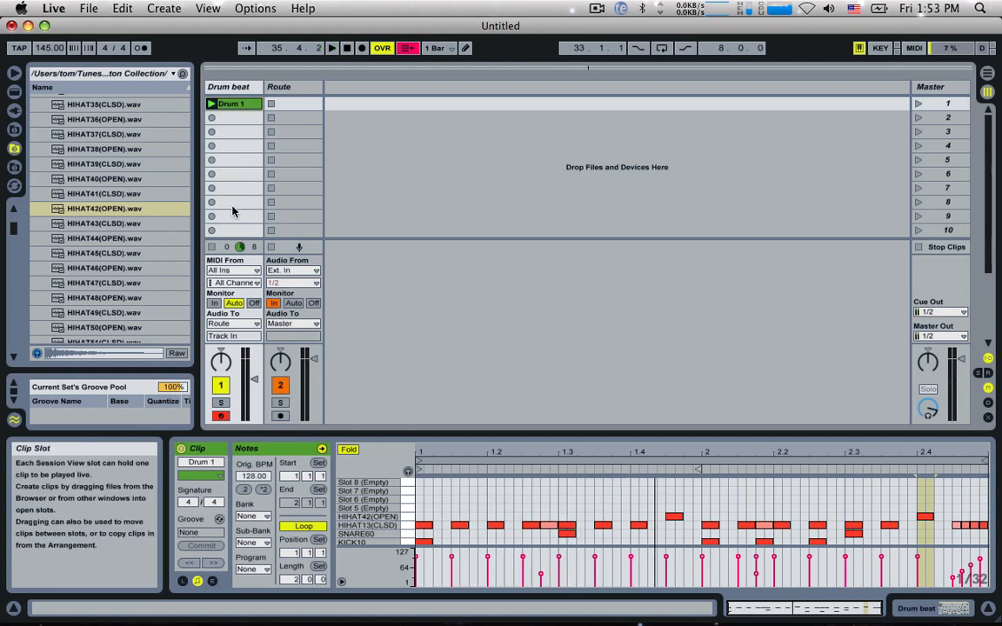
{"action": "left_click", "coordinate": [299, 88]}
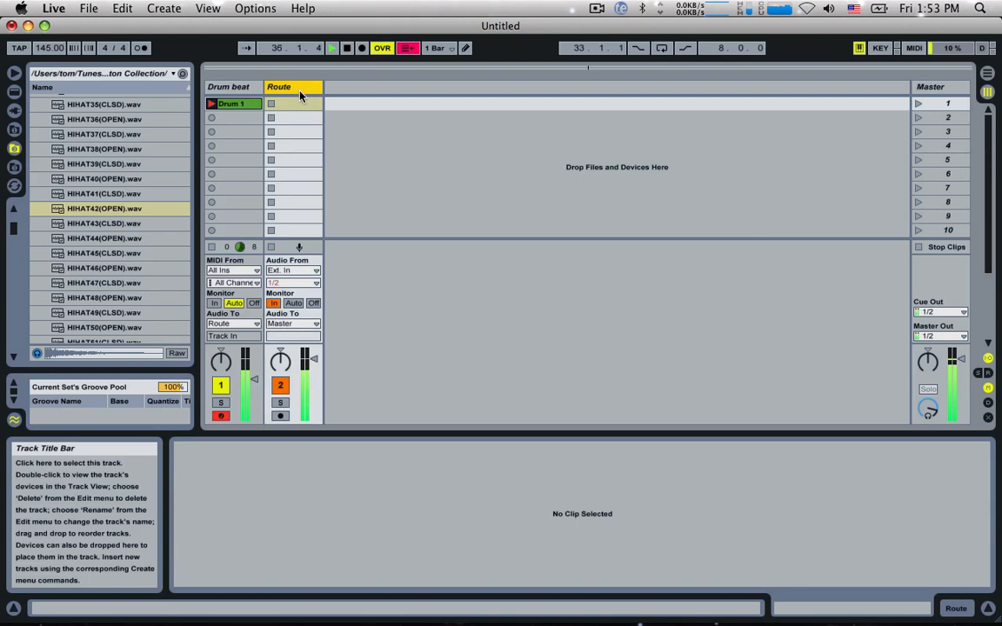
{"action": "key", "text": "space"}
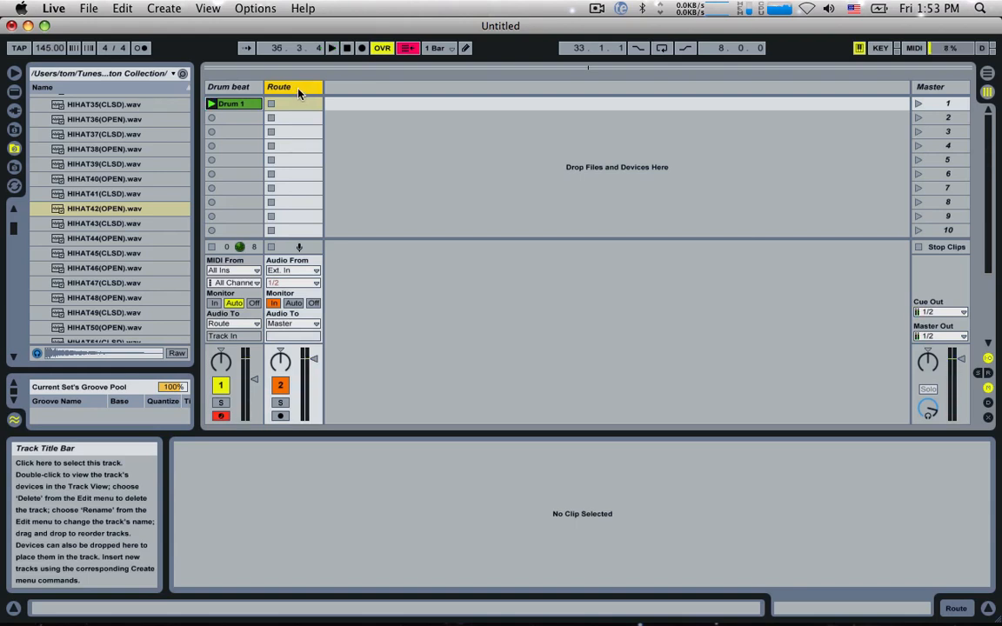
Step: Add an audio track named Sends after Route and set the Route track's audio output to Sends
{"action": "key", "text": "super+t"}
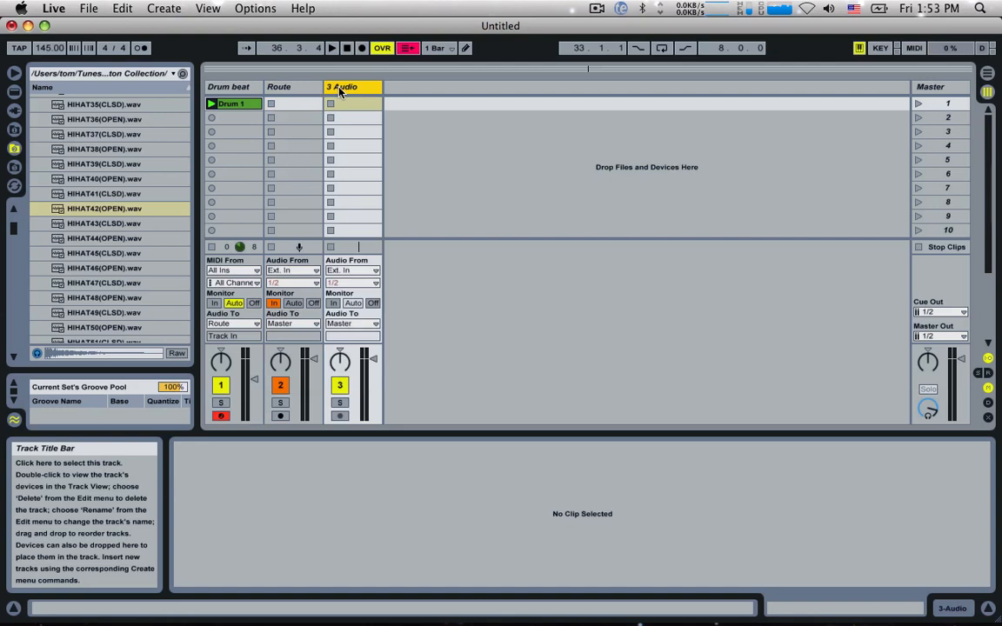
{"action": "key", "text": "super+r"}
{"action": "type", "text": "Sends"}
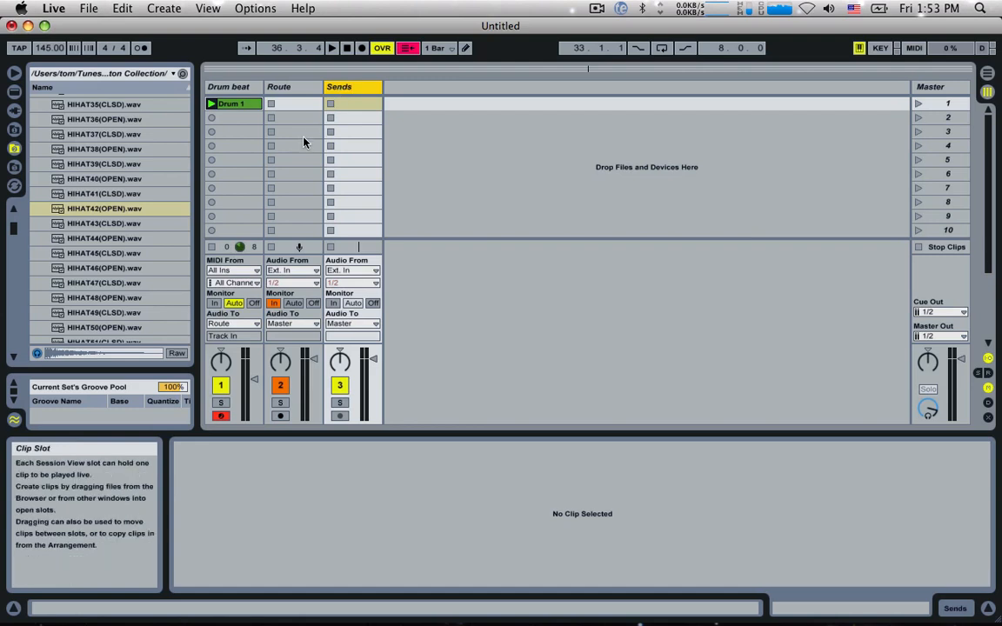
{"action": "left_click", "coordinate": [292, 323]}
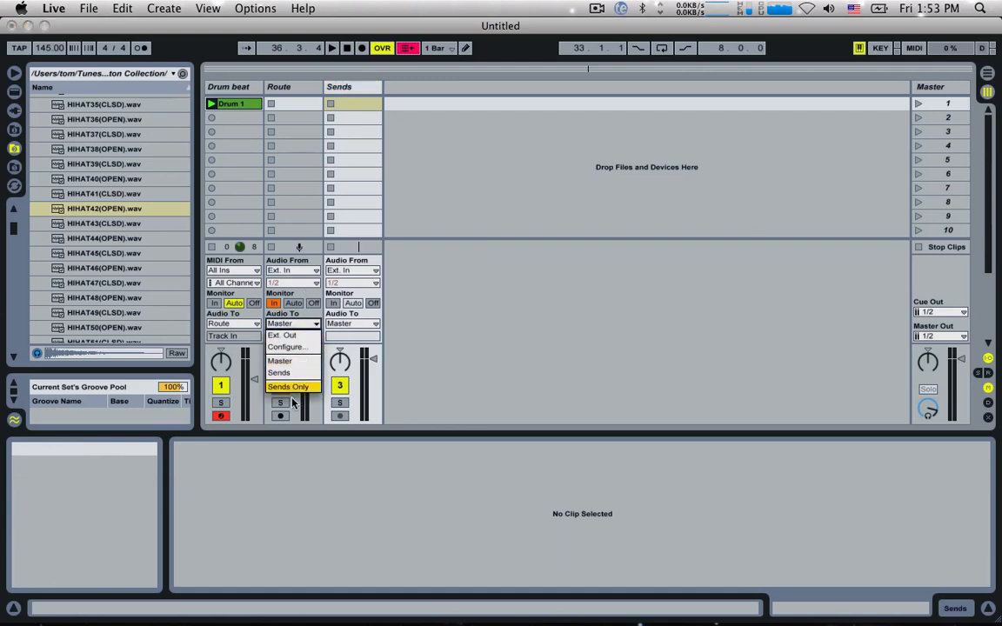
{"action": "left_click", "coordinate": [280, 372]}
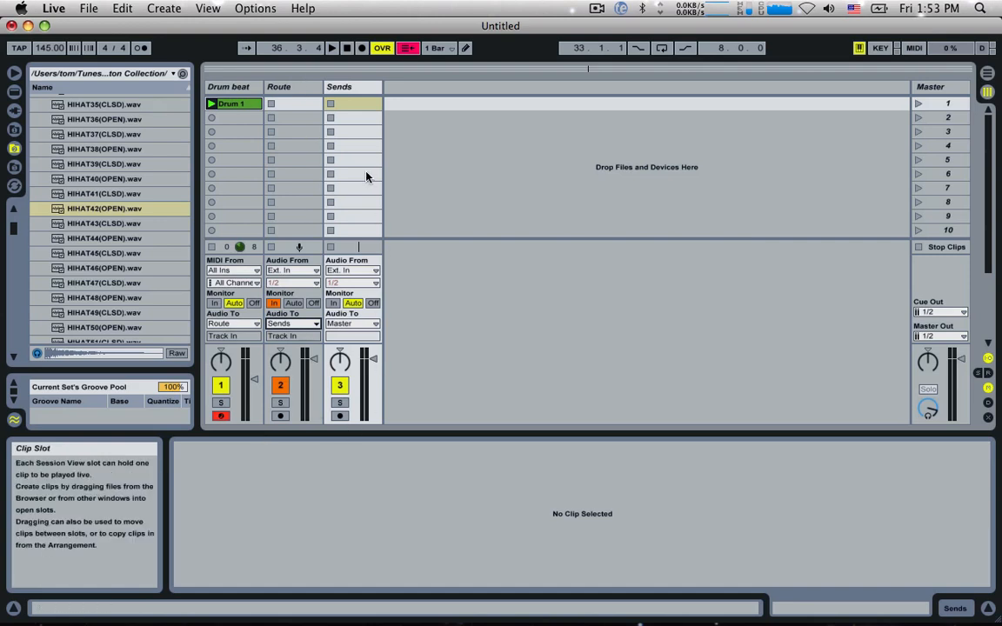
{"action": "left_click", "coordinate": [348, 86]}
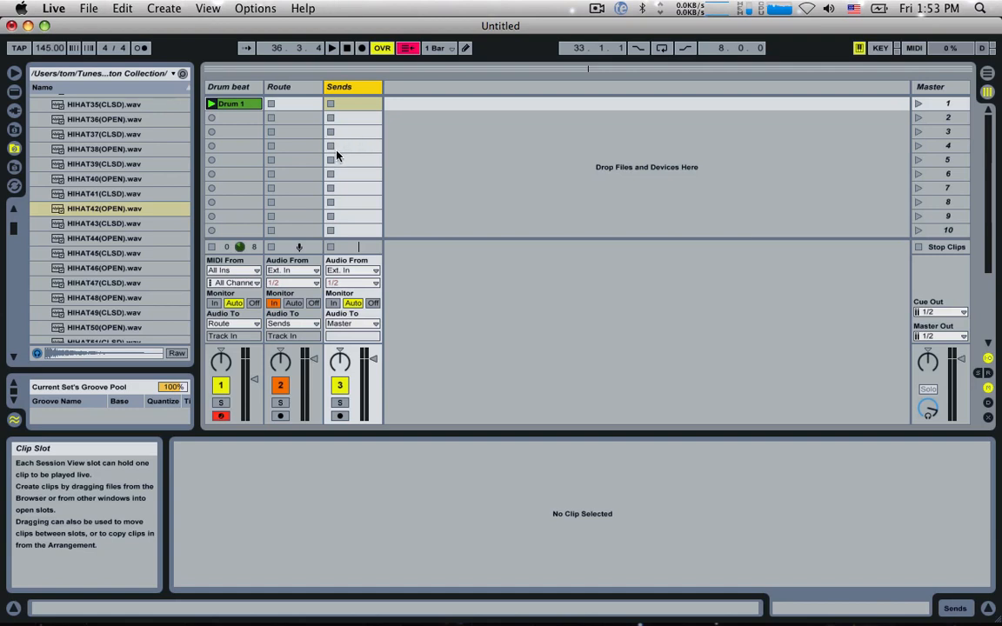
{"action": "left_click", "coordinate": [279, 85]}
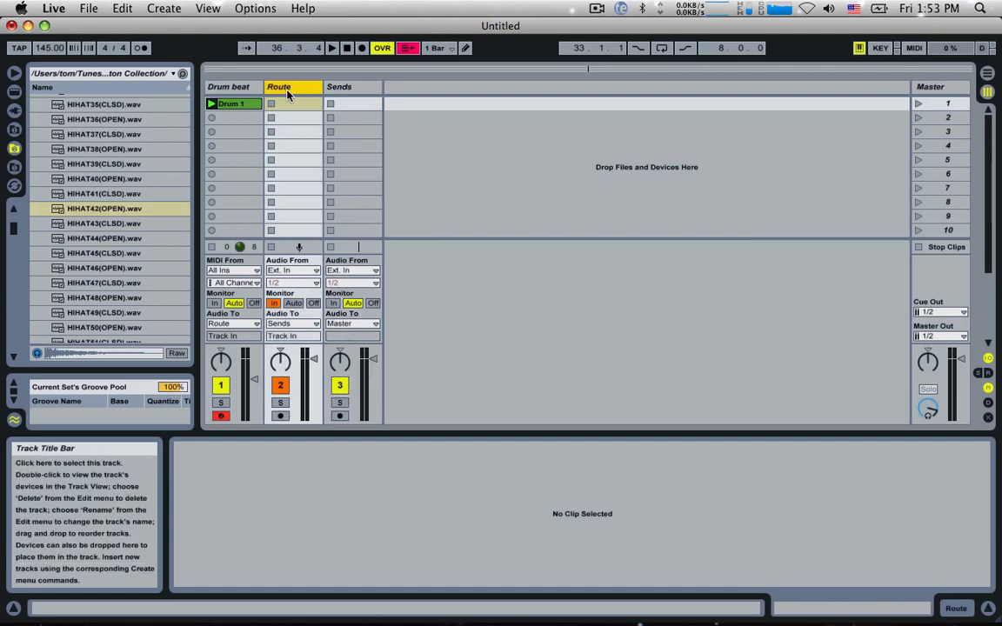
{"action": "left_click", "coordinate": [228, 87]}
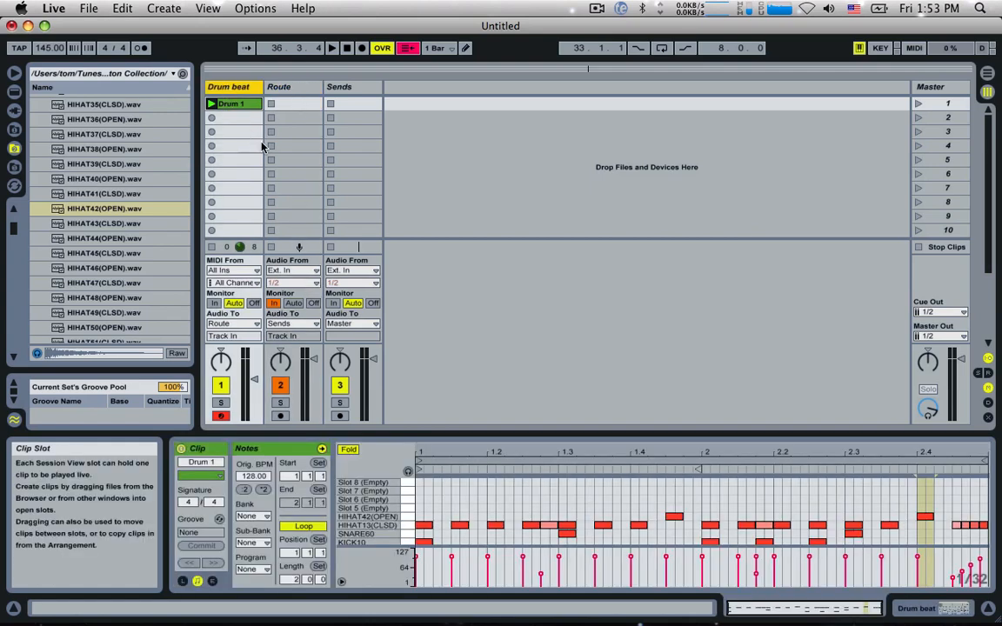
{"action": "left_click", "coordinate": [296, 91]}
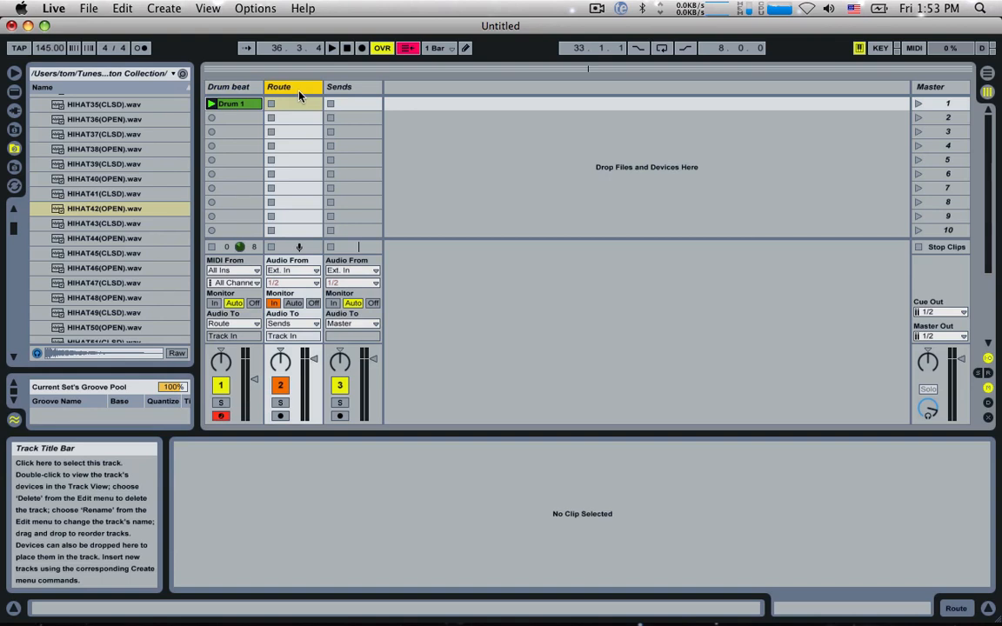
{"action": "left_click", "coordinate": [339, 91]}
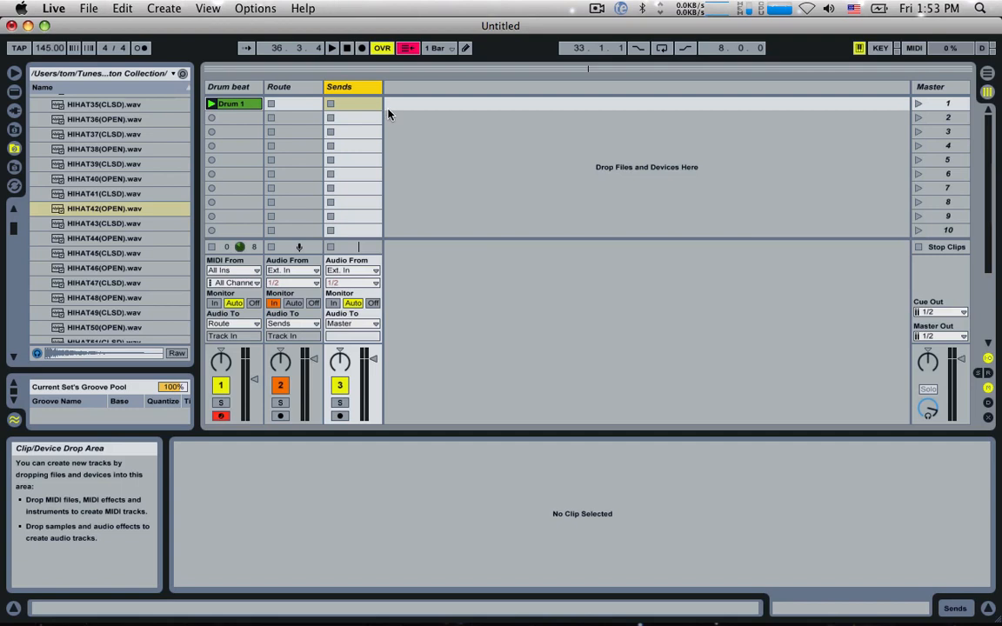
Step: Set the Sends track's monitoring to In and play the beat through the full routing chain
{"action": "left_click", "coordinate": [333, 303]}
{"action": "key", "text": "space"}
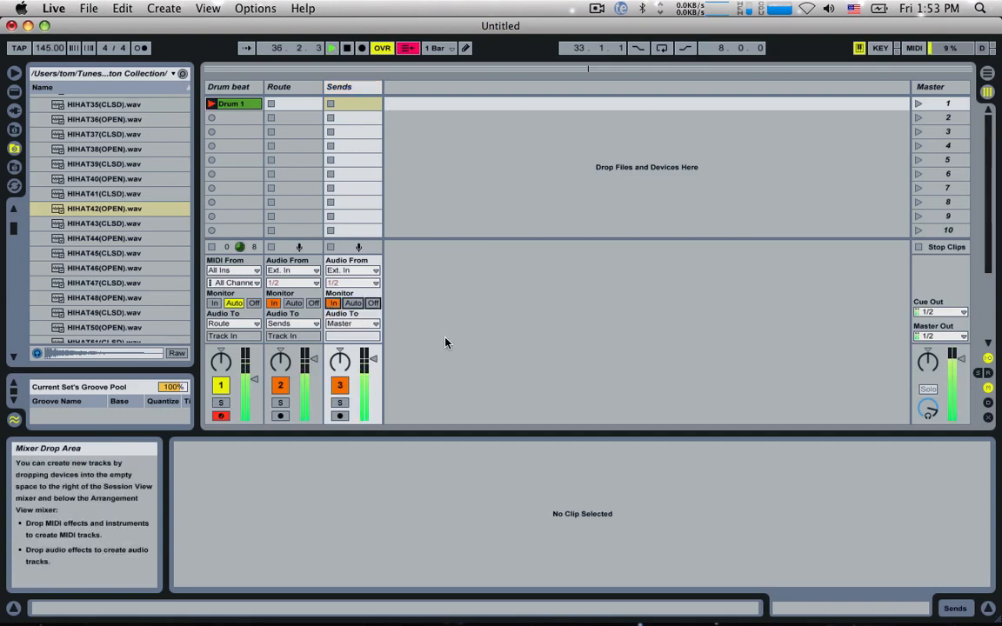
{"action": "key", "text": "space"}
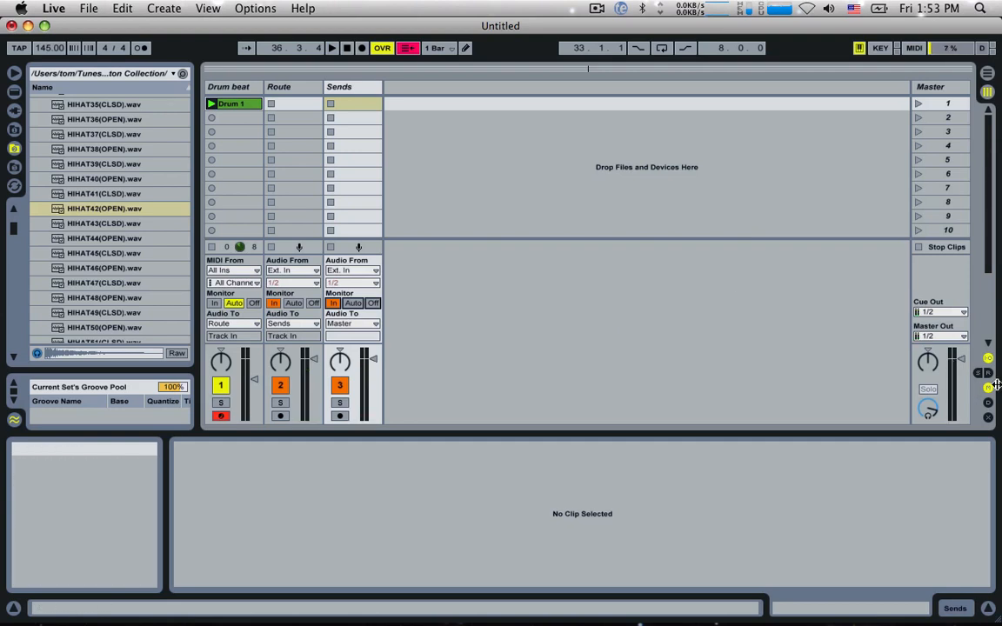
Step: Show the sends and return tracks and insert two additional return tracks, C and D
{"action": "left_click", "coordinate": [988, 372]}
{"action": "left_click", "coordinate": [988, 387]}
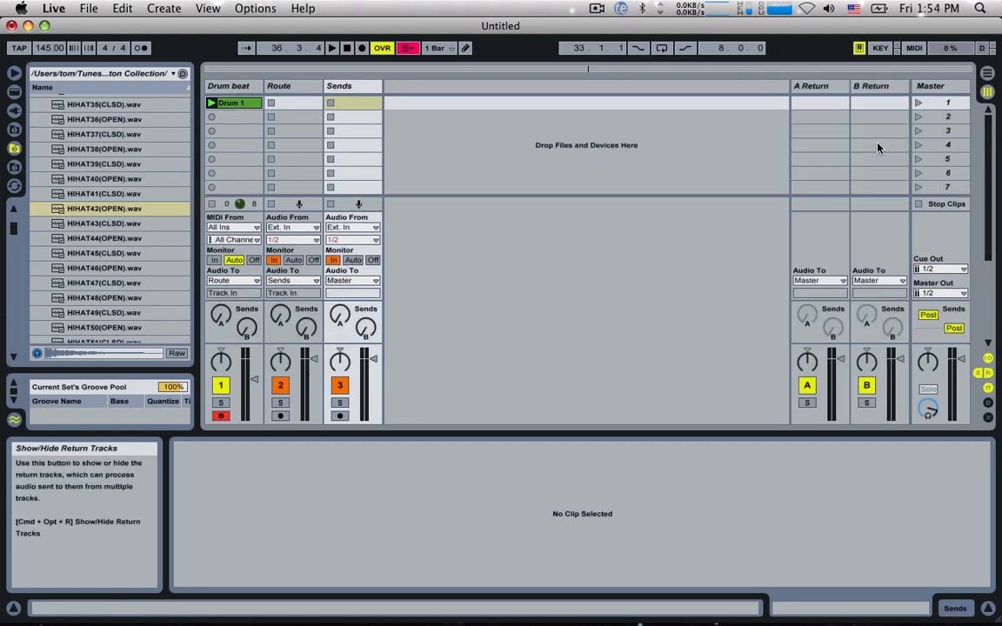
{"action": "left_click", "coordinate": [820, 87]}
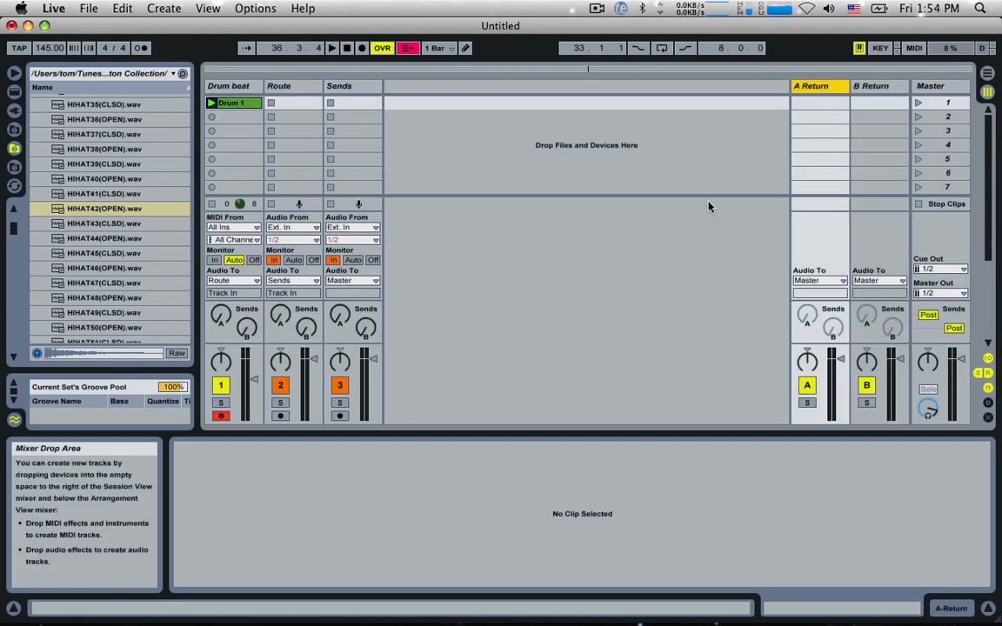
{"action": "left_click", "coordinate": [166, 8]}
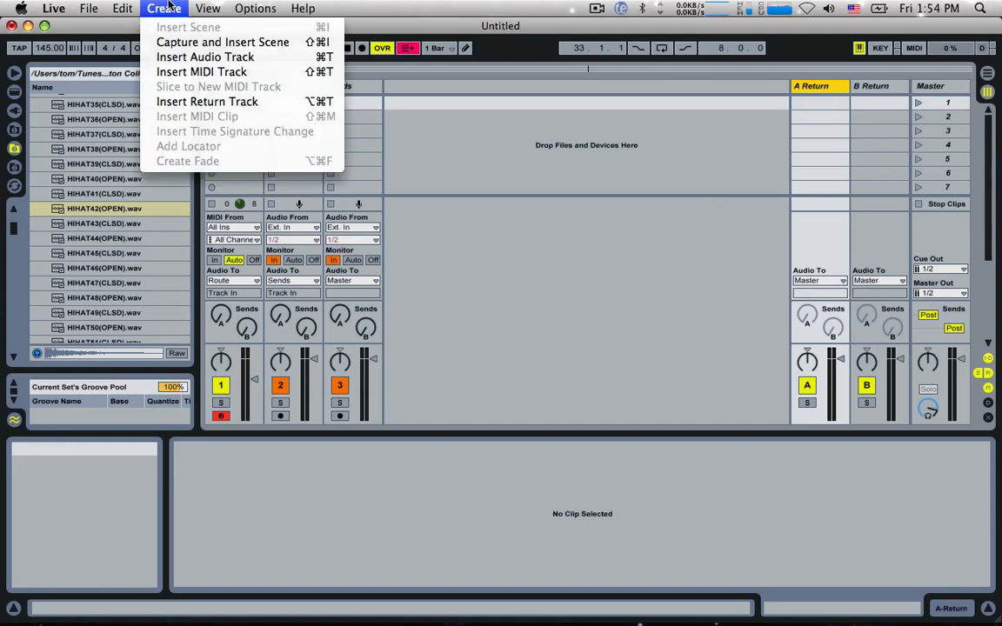
{"action": "left_click", "coordinate": [207, 101]}
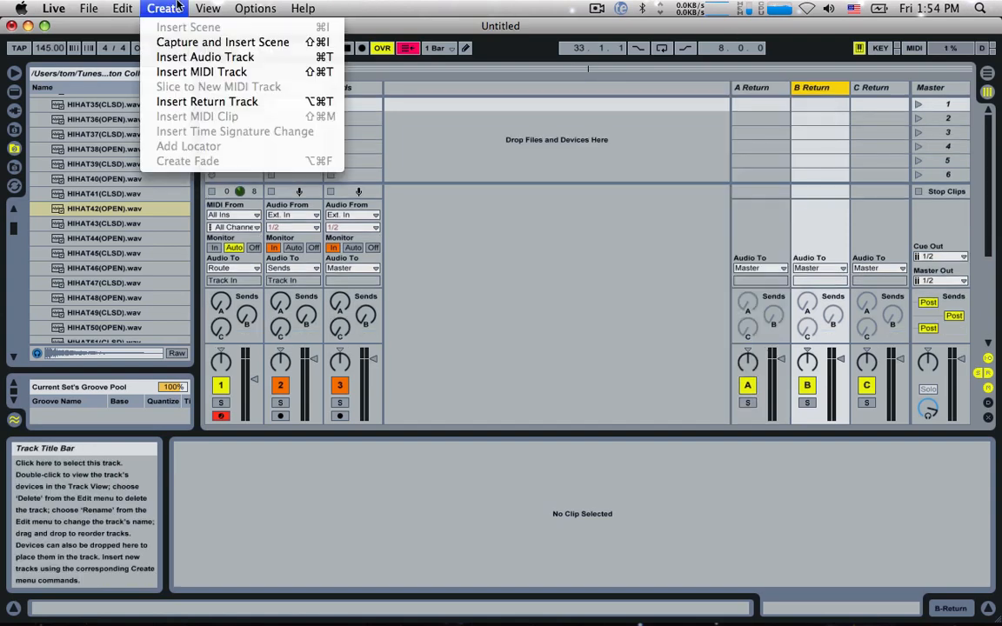
{"action": "key", "text": "super+alt+t"}
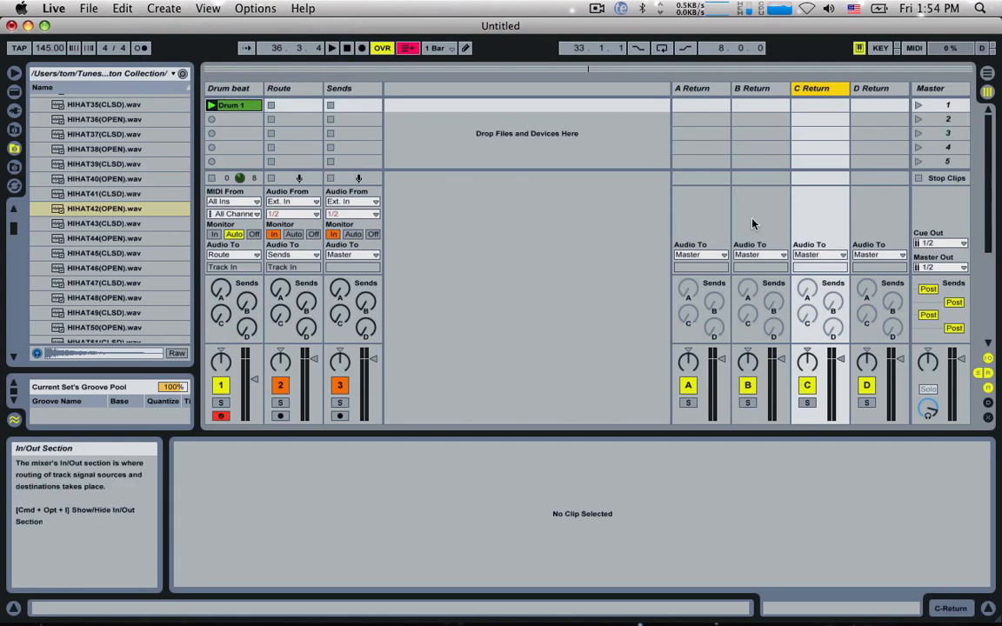
Step: Play the beat while briefly raising the Sends track's A and B sends to check signal at the returns, and stop playback
{"action": "left_click", "coordinate": [713, 90]}
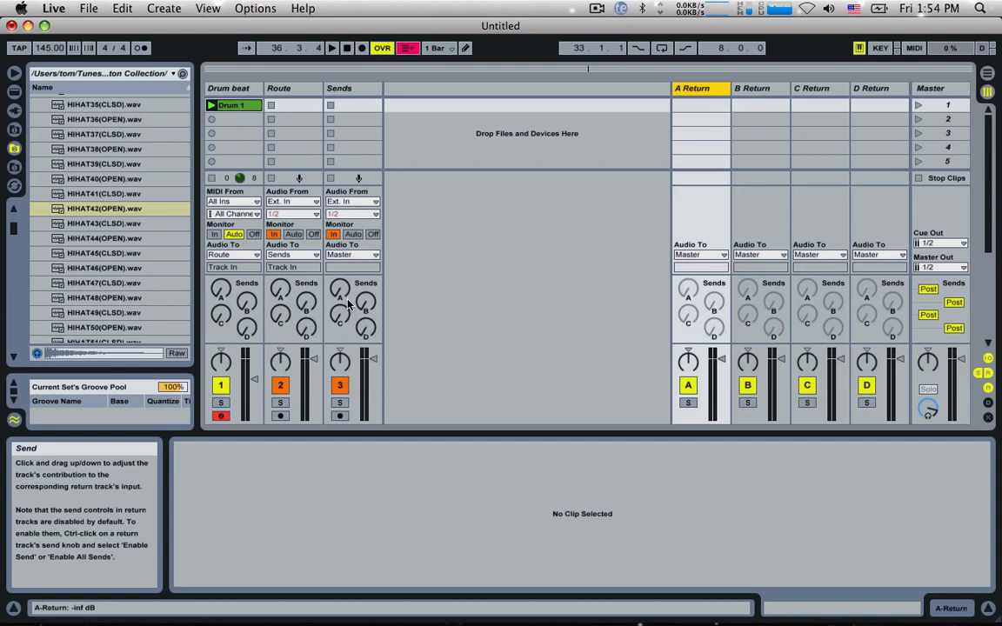
{"action": "left_click_drag", "start_coordinate": [344, 293], "coordinate": [345, 286]}
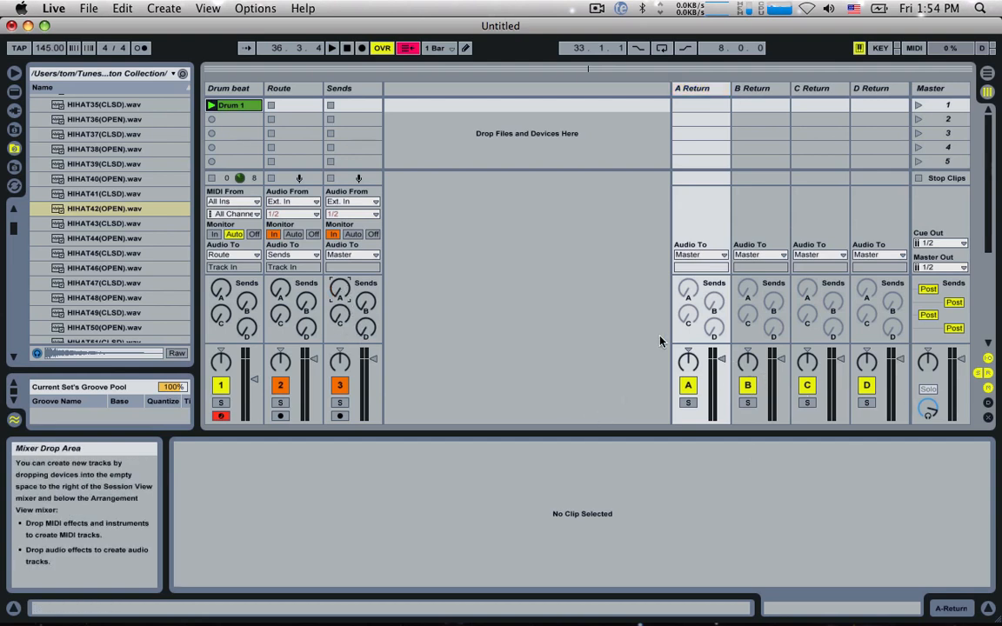
{"action": "key", "text": "space"}
{"action": "left_click_drag", "start_coordinate": [344, 293], "coordinate": [344, 234]}
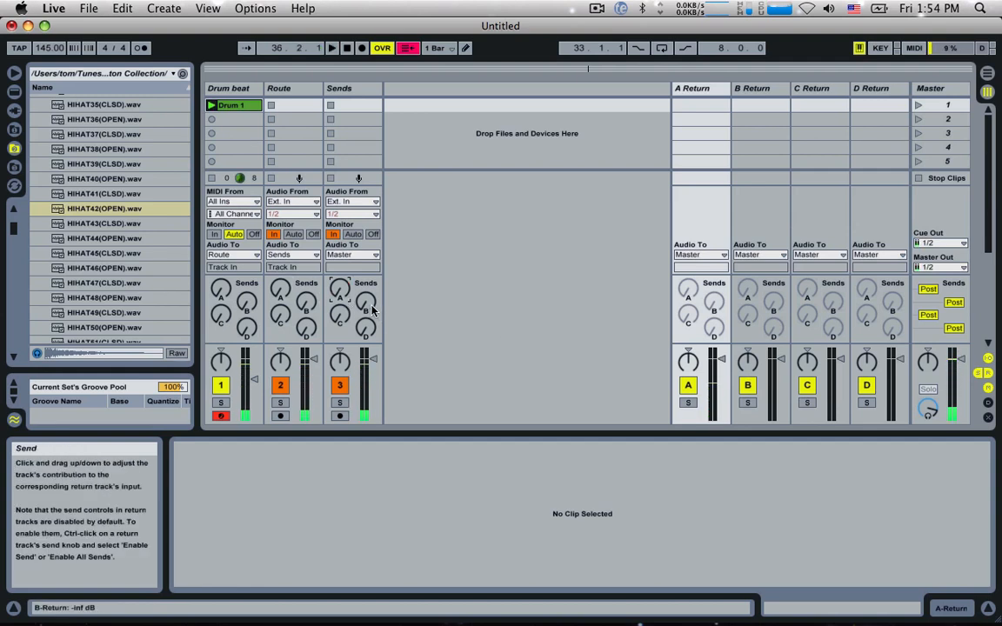
{"action": "left_click_drag", "start_coordinate": [365, 302], "coordinate": [365, 244]}
{"action": "left_click_drag", "start_coordinate": [372, 306], "coordinate": [372, 391]}
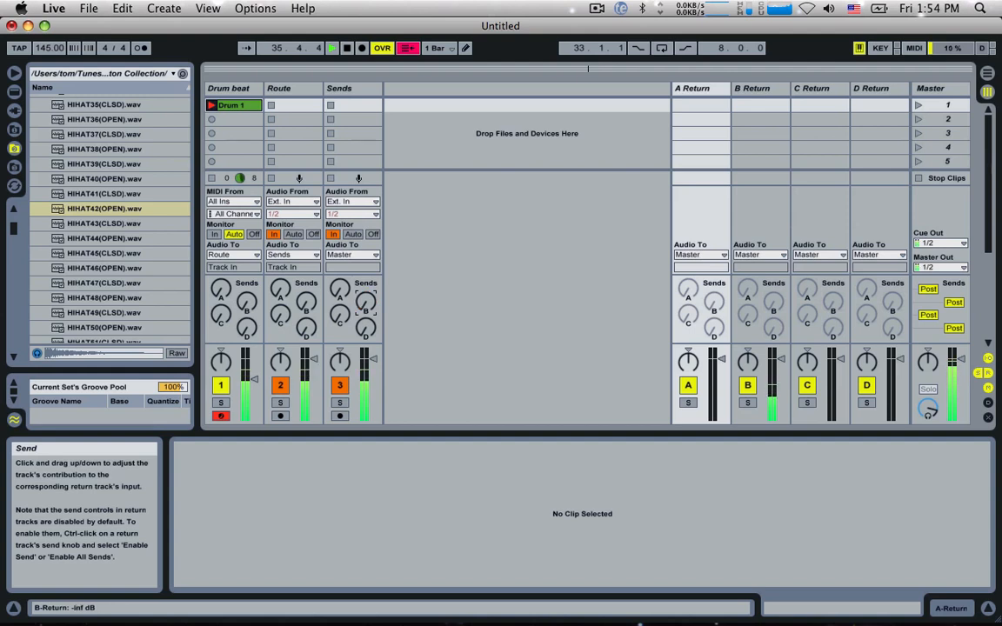
{"action": "key", "text": "space"}
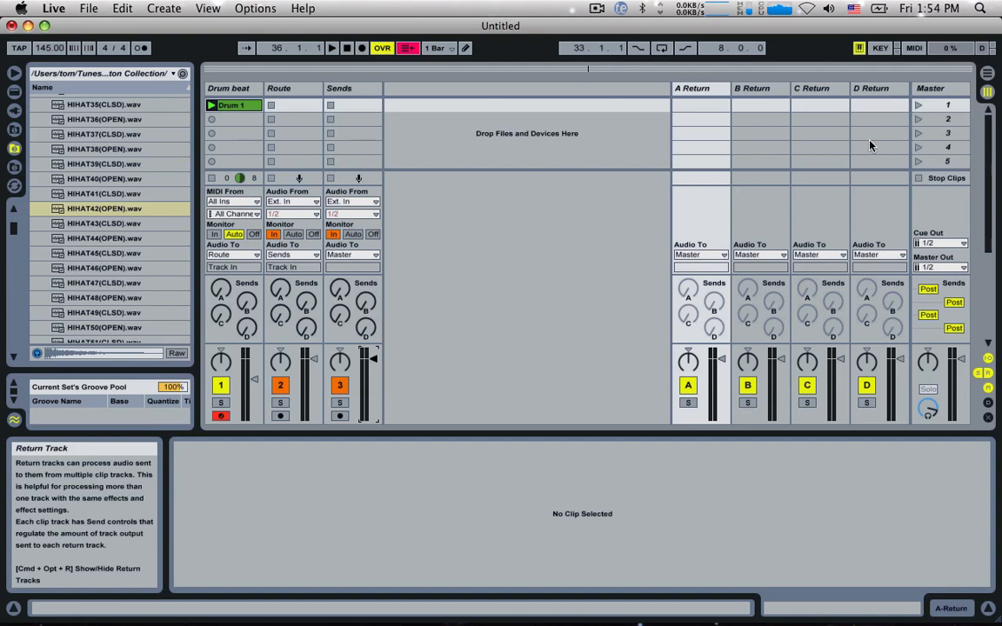
Step: Rename the four return tracks FX1, FX2, FX3 and FX4
{"action": "left_click", "coordinate": [695, 91]}
{"action": "key", "text": "super+r"}
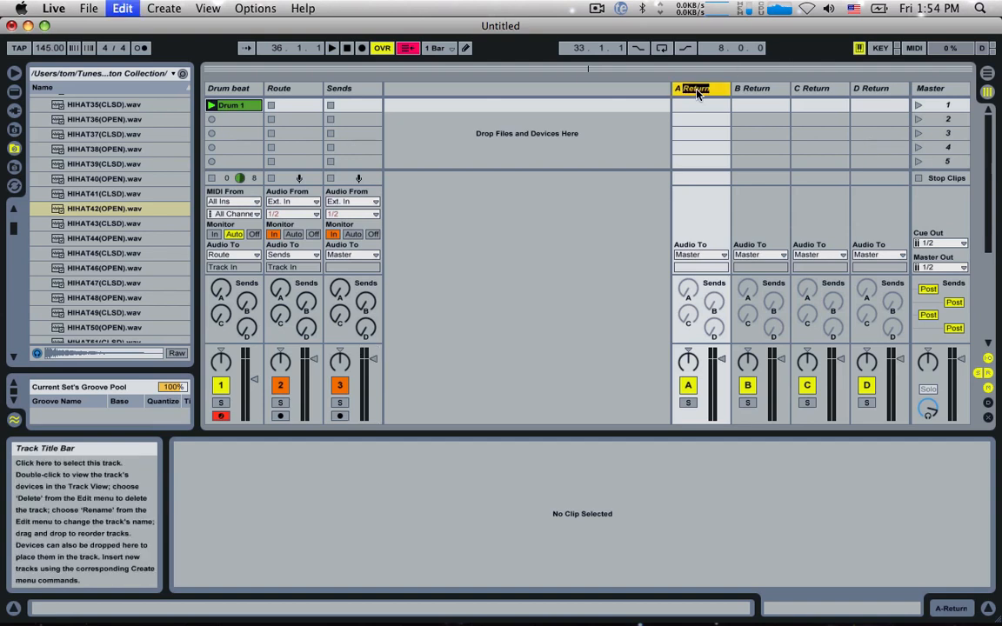
{"action": "type", "text": "FX1"}
{"action": "key", "text": "Tab"}
{"action": "type", "text": "FX2"}
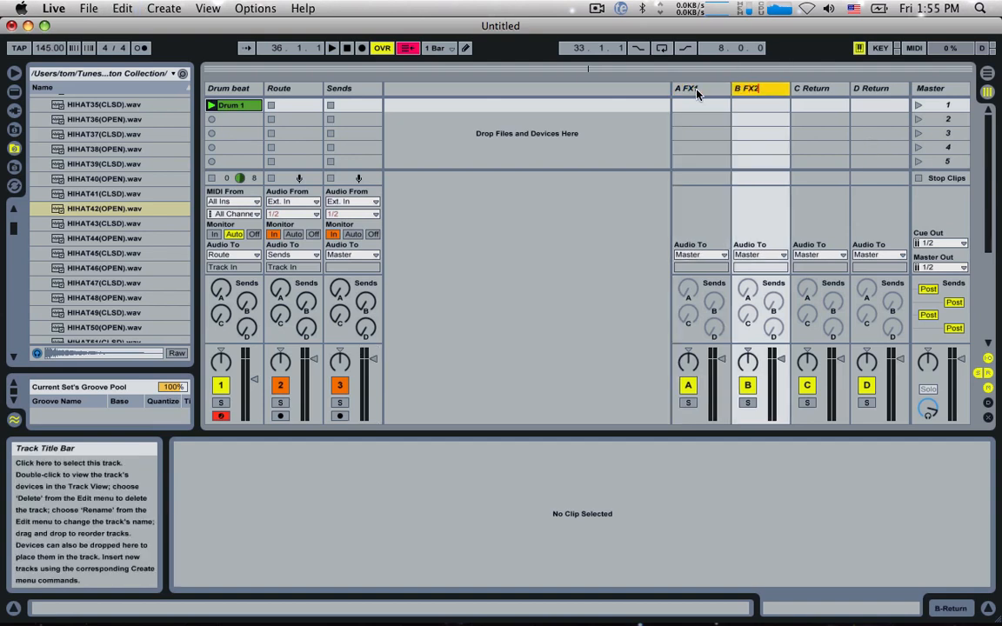
{"action": "key", "text": "Tab"}
{"action": "type", "text": "FX3"}
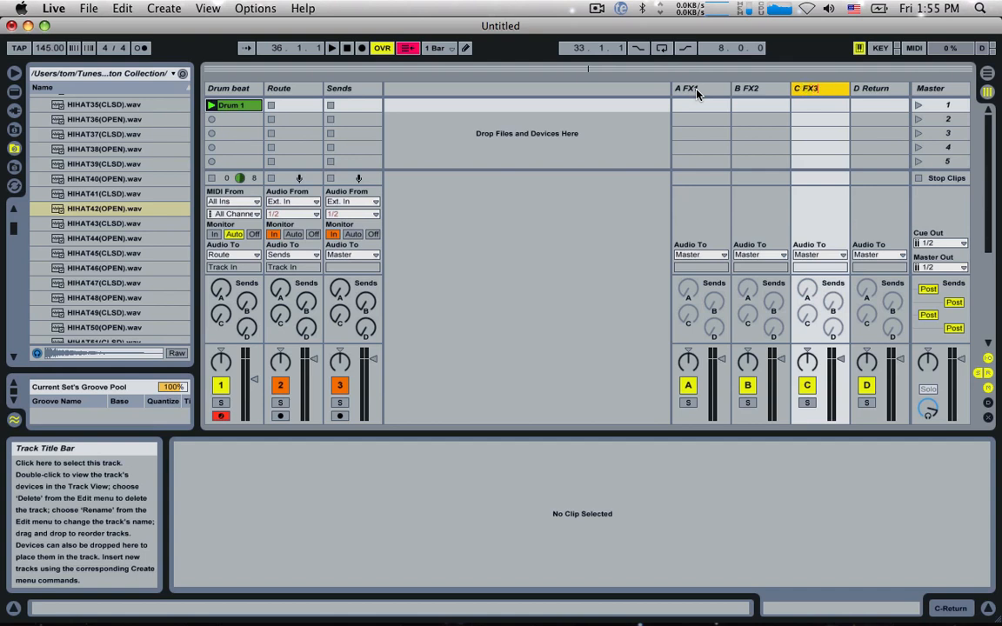
{"action": "key", "text": "Tab"}
{"action": "type", "text": "FX"}
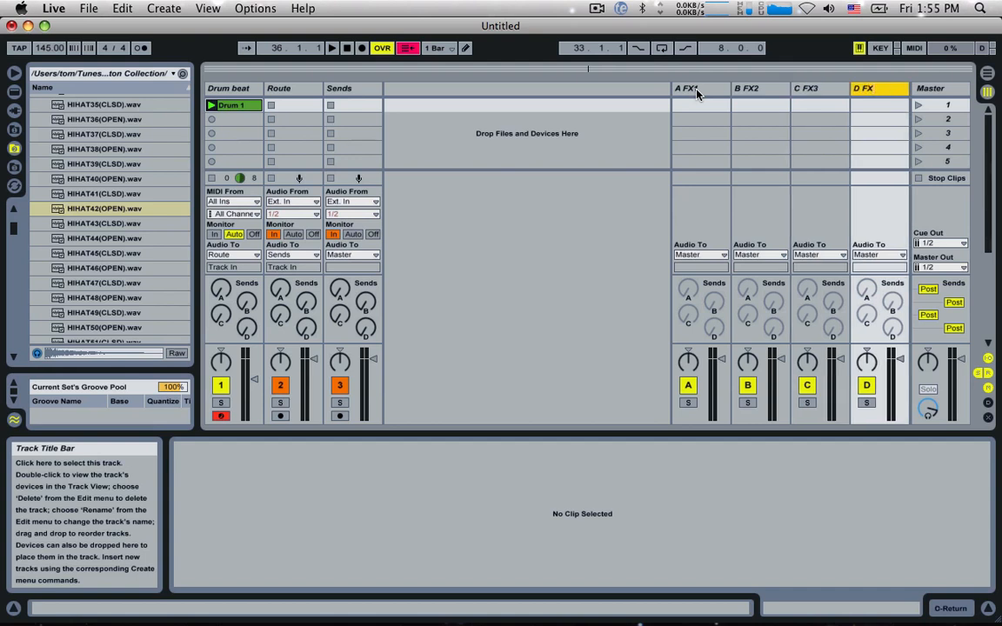
{"action": "key", "text": "Return"}
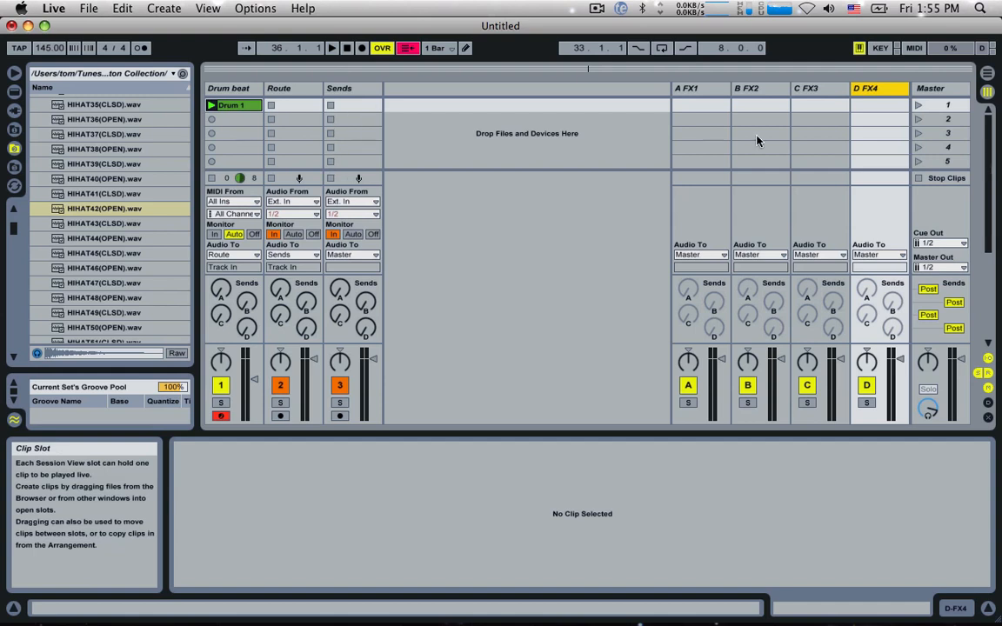
Step: Stop the drum clip, record a silent two-bar clip into the Sends track's first slot, and stop playback
{"action": "left_click", "coordinate": [362, 105]}
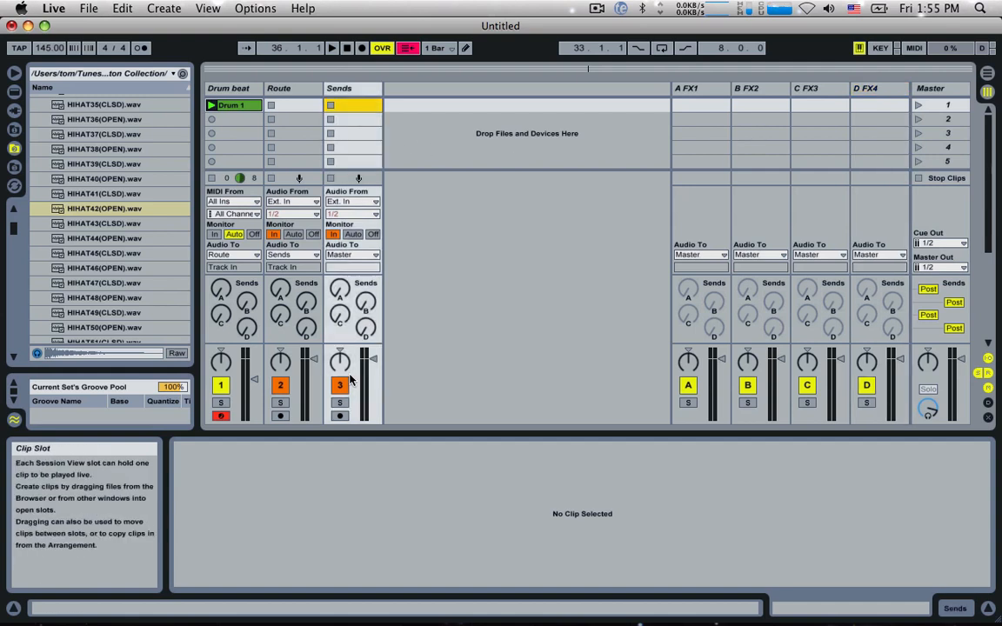
{"action": "left_click", "coordinate": [211, 178]}
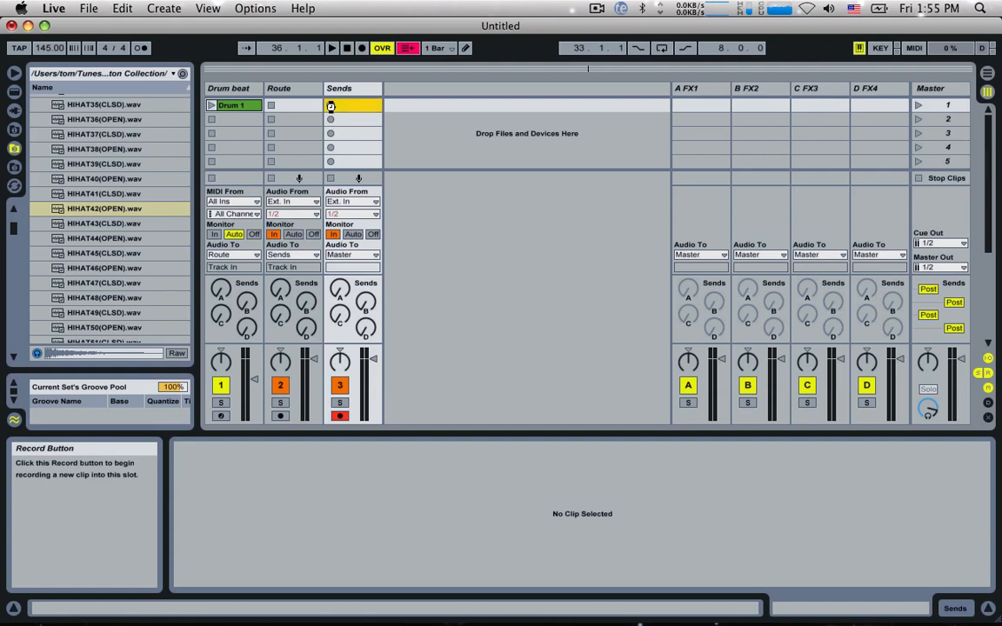
{"action": "left_click", "coordinate": [330, 105]}
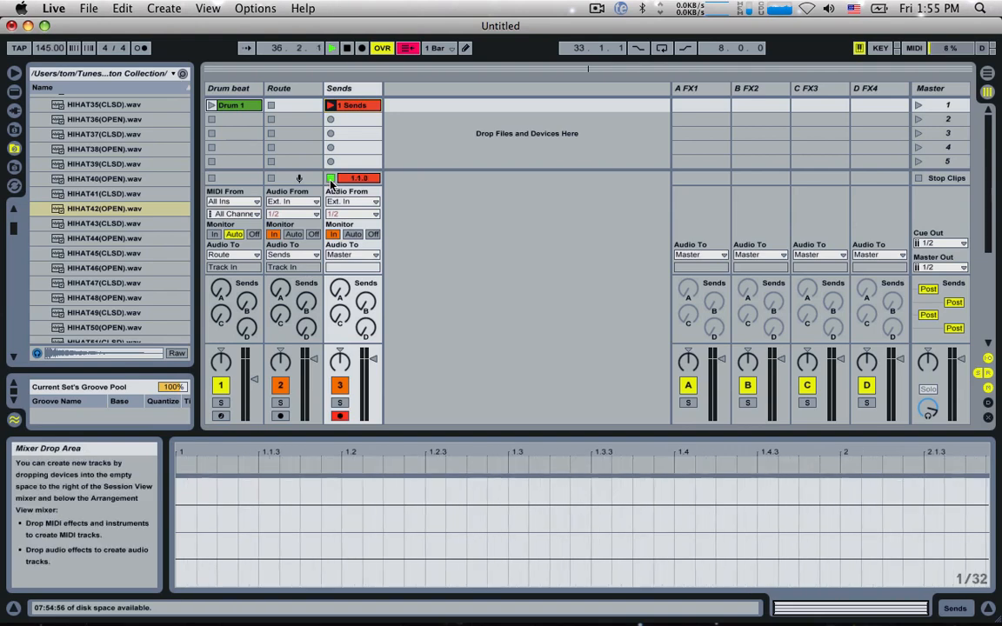
{"action": "left_click", "coordinate": [331, 179]}
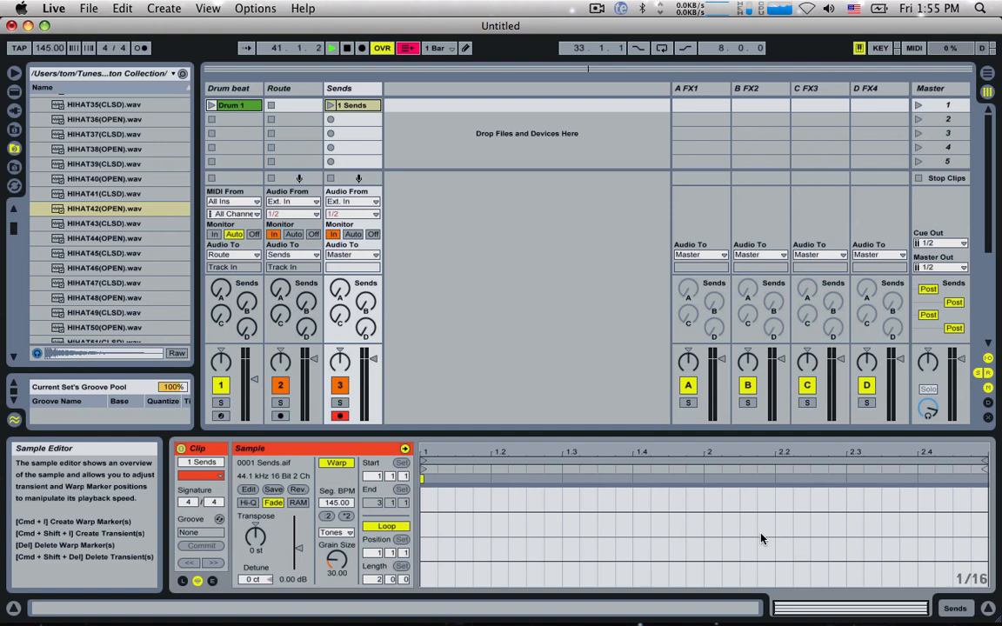
{"action": "left_click", "coordinate": [316, 92]}
{"action": "left_click", "coordinate": [348, 105]}
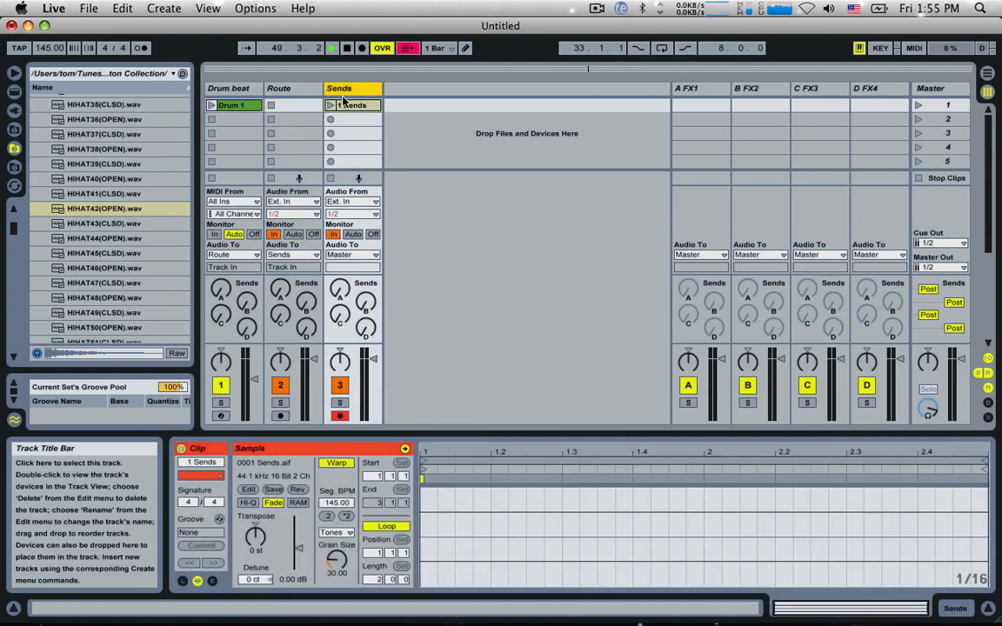
{"action": "key", "text": "space"}
Step: Rename the recorded Sends clip as 1 and copy it into the three slots below
{"action": "left_click", "coordinate": [349, 109]}
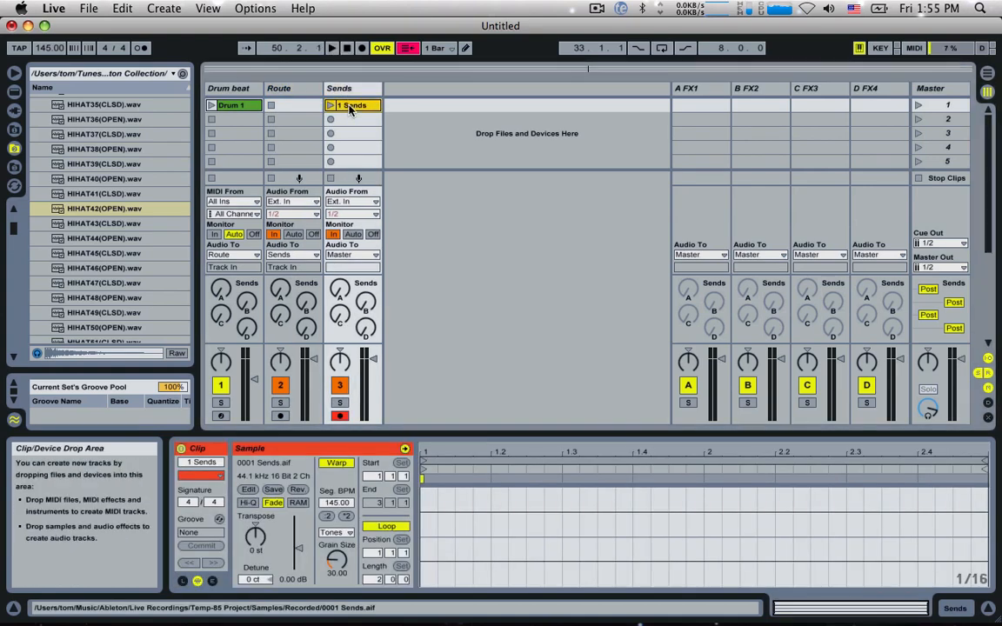
{"action": "key", "text": "super+r"}
{"action": "type", "text": "1"}
{"action": "key", "text": "Return"}
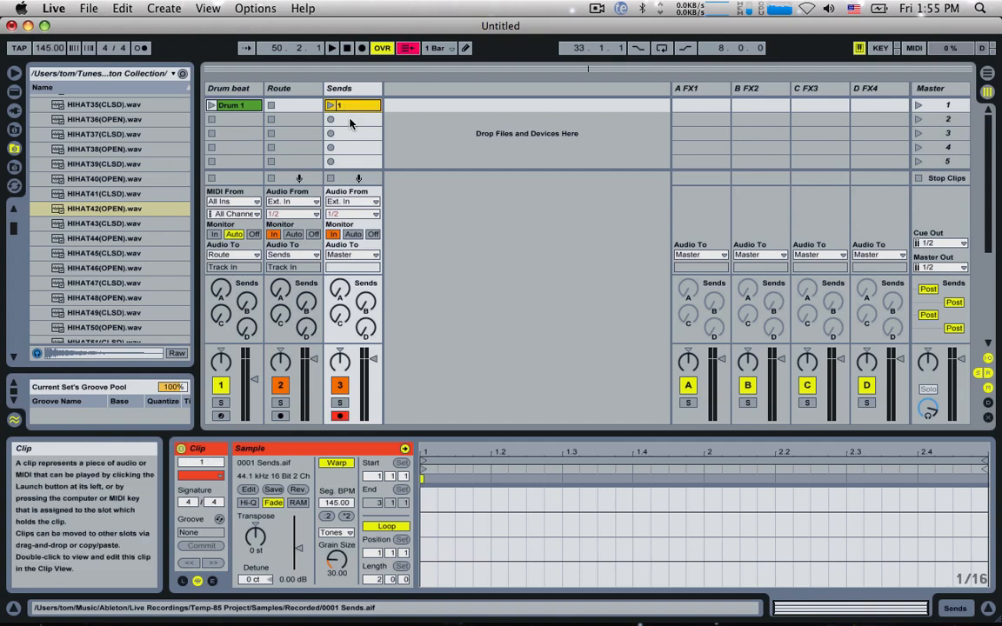
{"action": "mouse_move", "coordinate": [349, 114]}
{"action": "left_mouse_down"}
{"action": "mouse_move", "coordinate": [349, 127]}
{"action": "mouse_move", "coordinate": [347, 106]}
{"action": "left_mouse_up"}
{"action": "left_click_drag", "start_coordinate": [348, 105], "coordinate": [349, 120]}
{"action": "left_click_drag", "start_coordinate": [351, 121], "coordinate": [353, 147]}
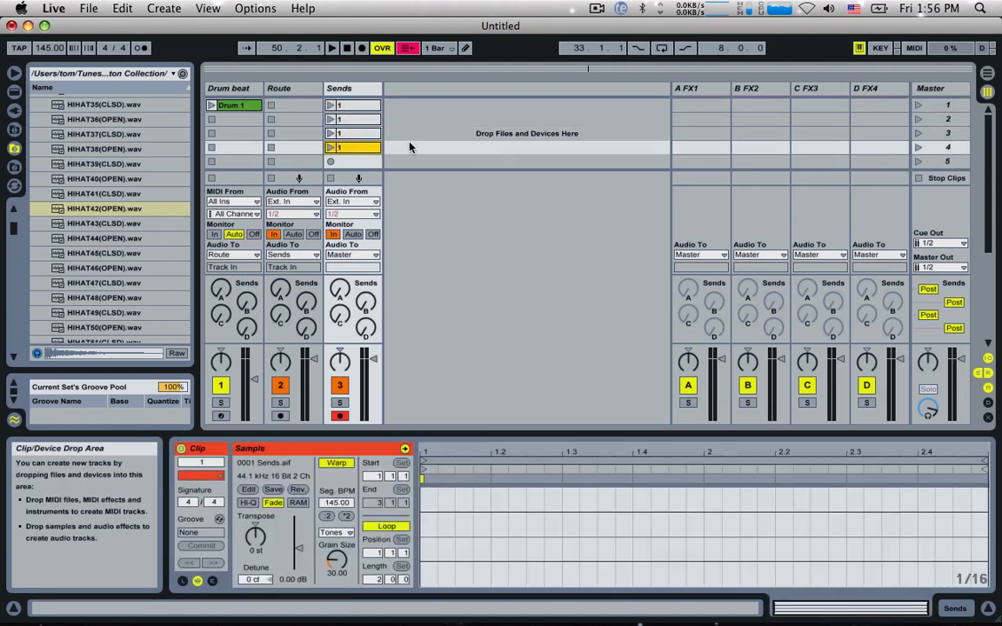
Step: Show the envelopes of the first Sends clip and view its mixer send envelopes, including A-FX1 and D-FX4
{"action": "left_click", "coordinate": [352, 106]}
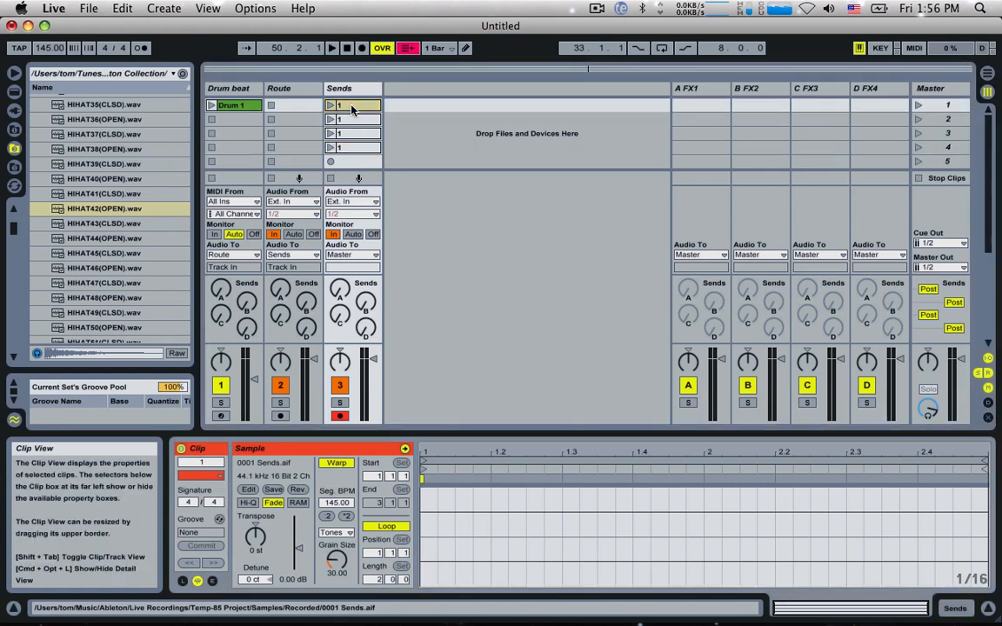
{"action": "left_click", "coordinate": [213, 580]}
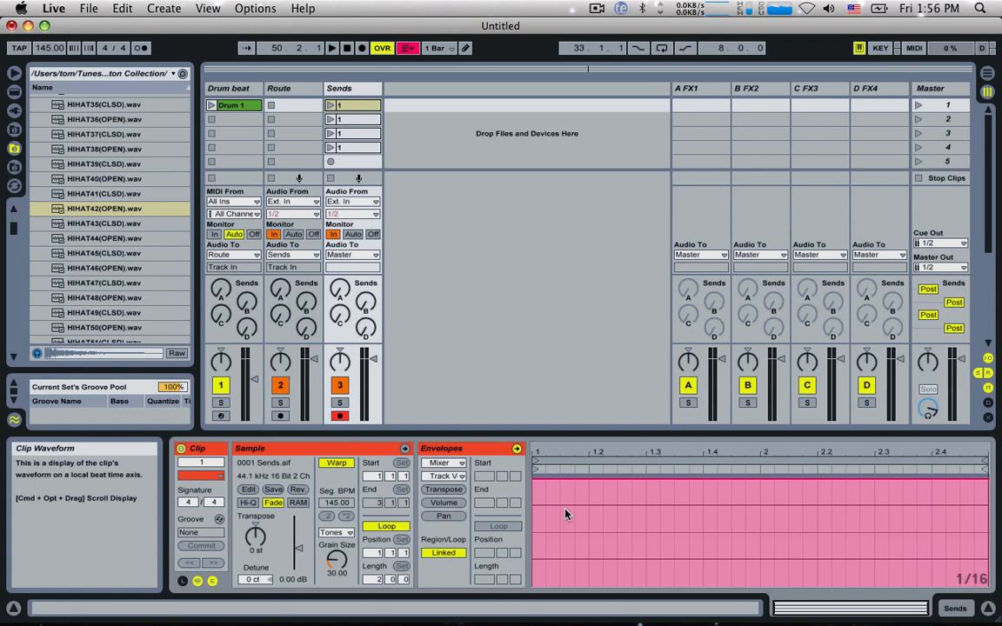
{"action": "left_click", "coordinate": [365, 301]}
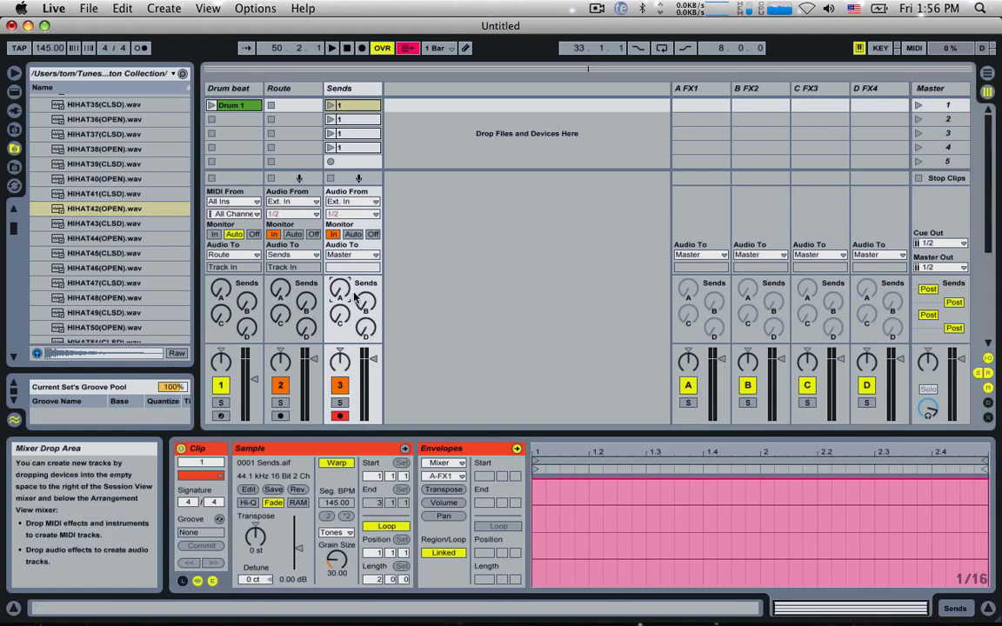
{"action": "left_click", "coordinate": [365, 327]}
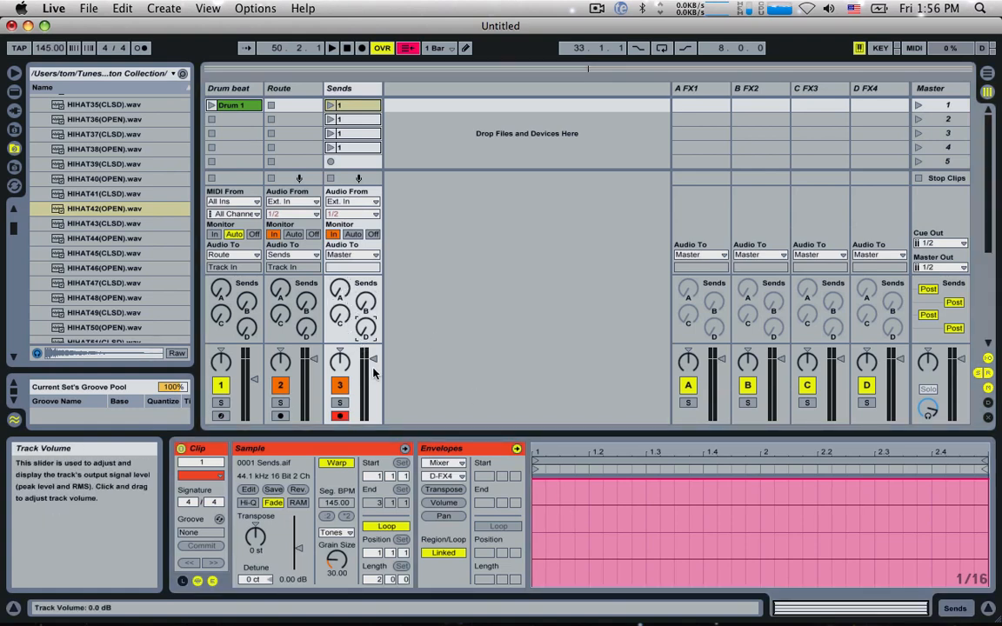
Step: Rename the first clip on the Sends track as Master
{"action": "left_click", "coordinate": [351, 108]}
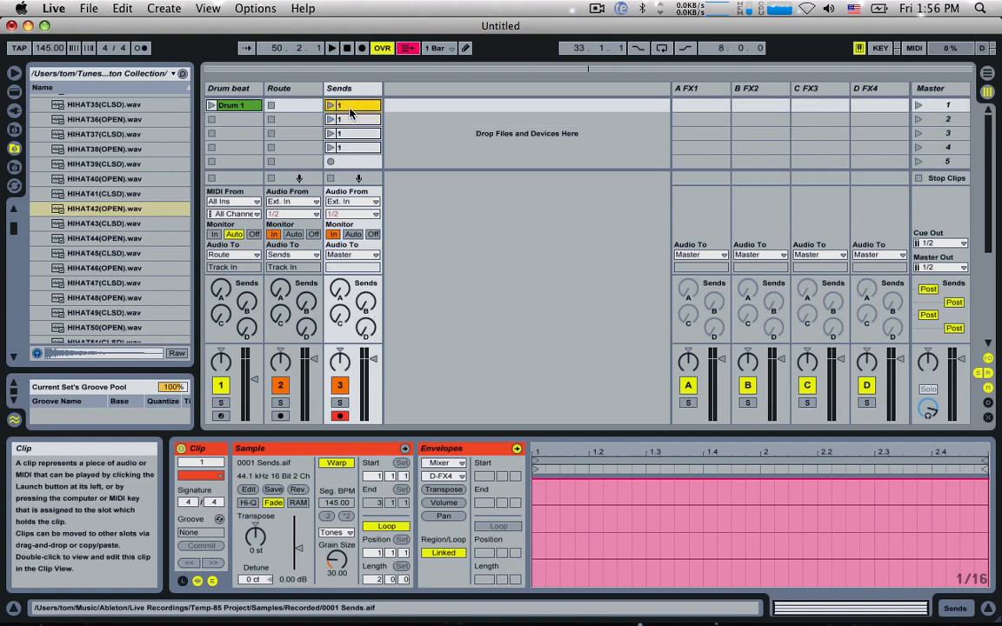
{"action": "key", "text": "super+r"}
{"action": "type", "text": "Master"}
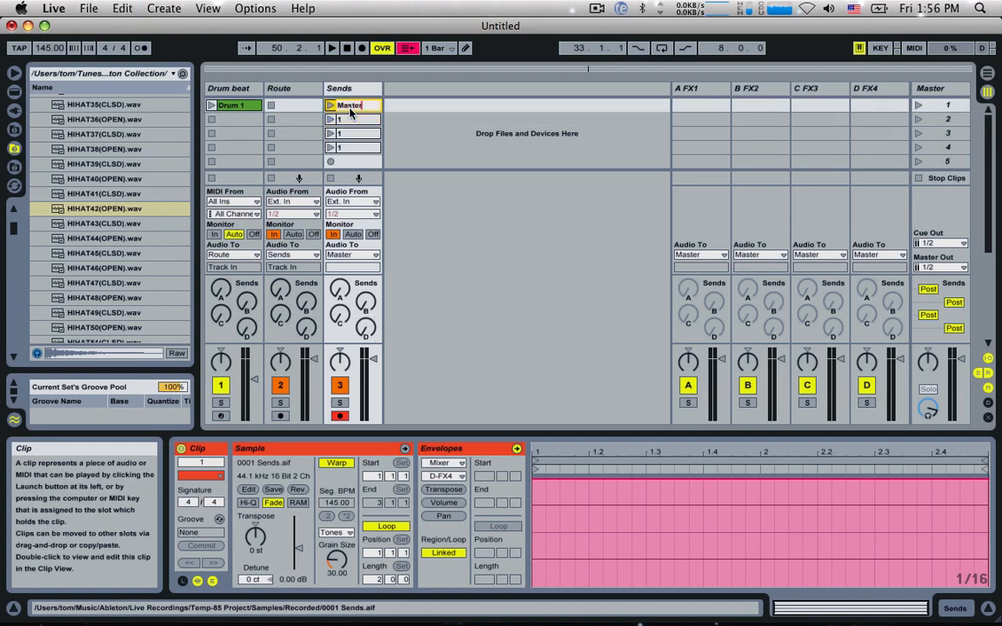
{"action": "key", "text": "Return"}
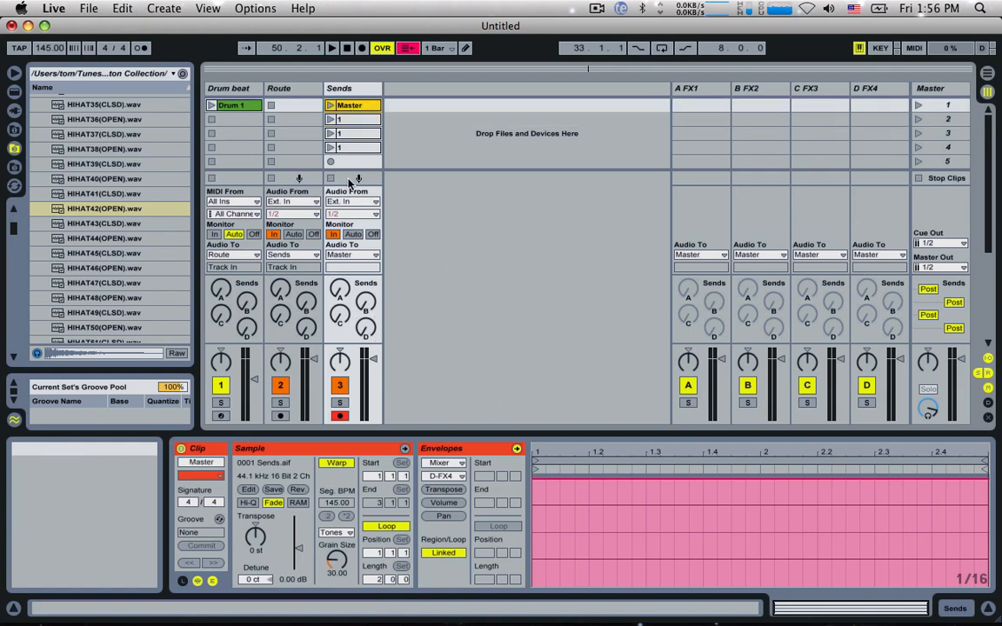
Step: Choose the Master clip's Track Volume envelope and add a full-level breakpoint at the start of the clip
{"action": "left_click", "coordinate": [371, 361]}
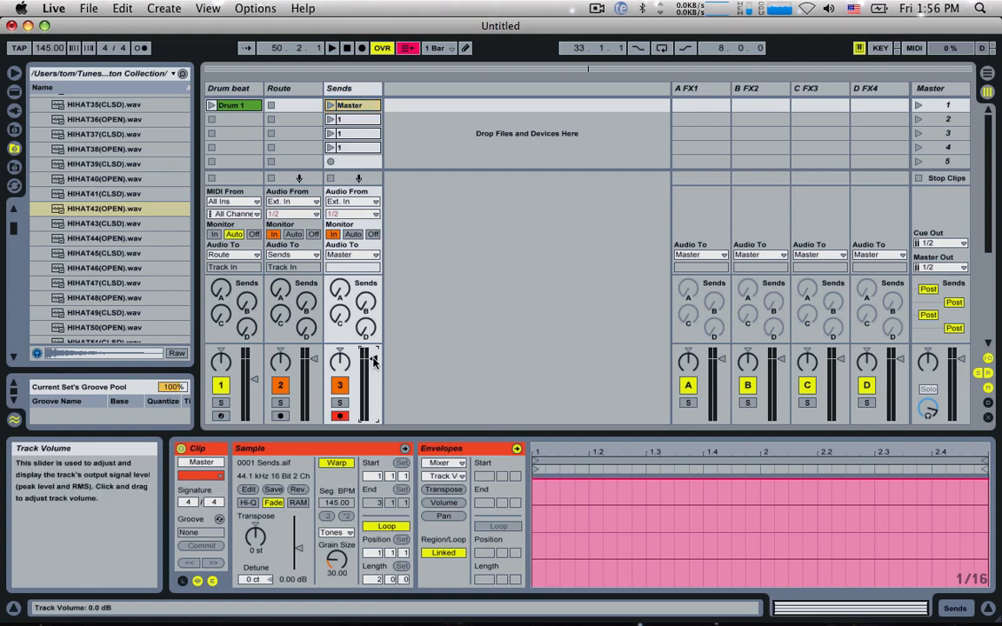
{"action": "left_click", "coordinate": [452, 478]}
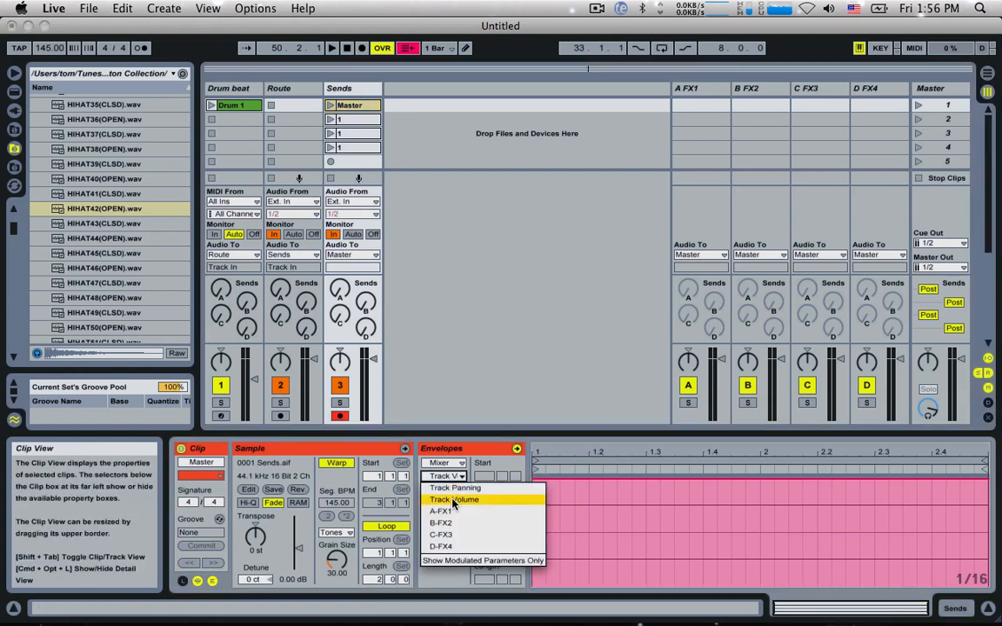
{"action": "left_click", "coordinate": [457, 488]}
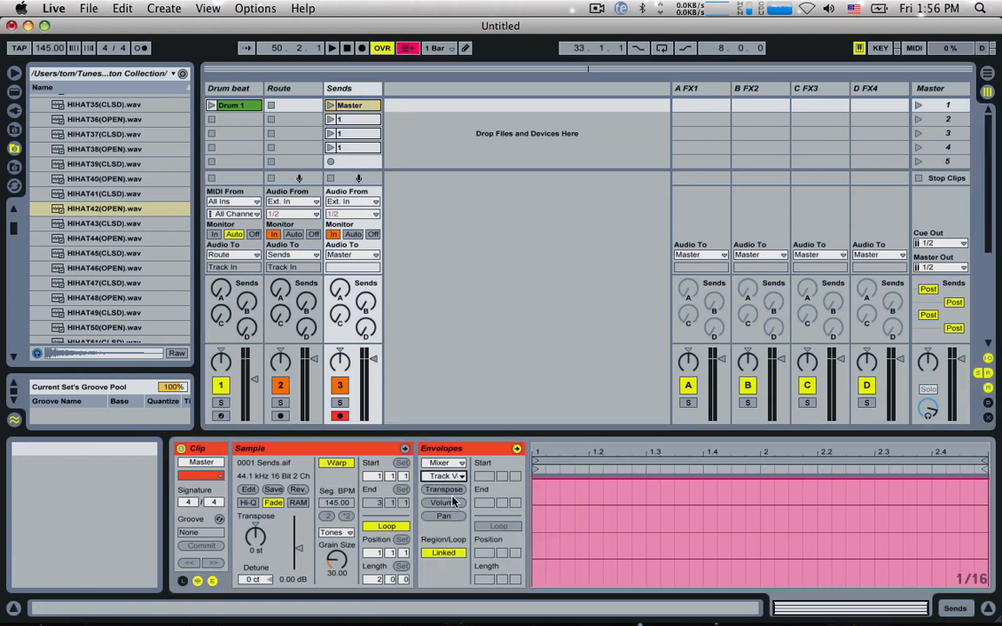
{"action": "double_click", "coordinate": [536, 479]}
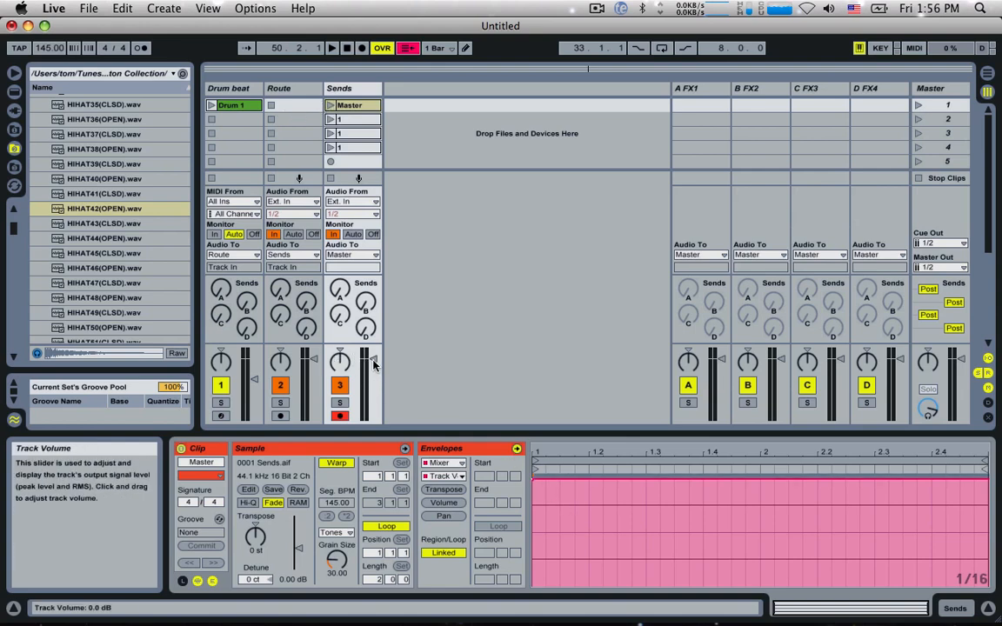
{"action": "left_click_drag", "start_coordinate": [373, 360], "coordinate": [373, 358]}
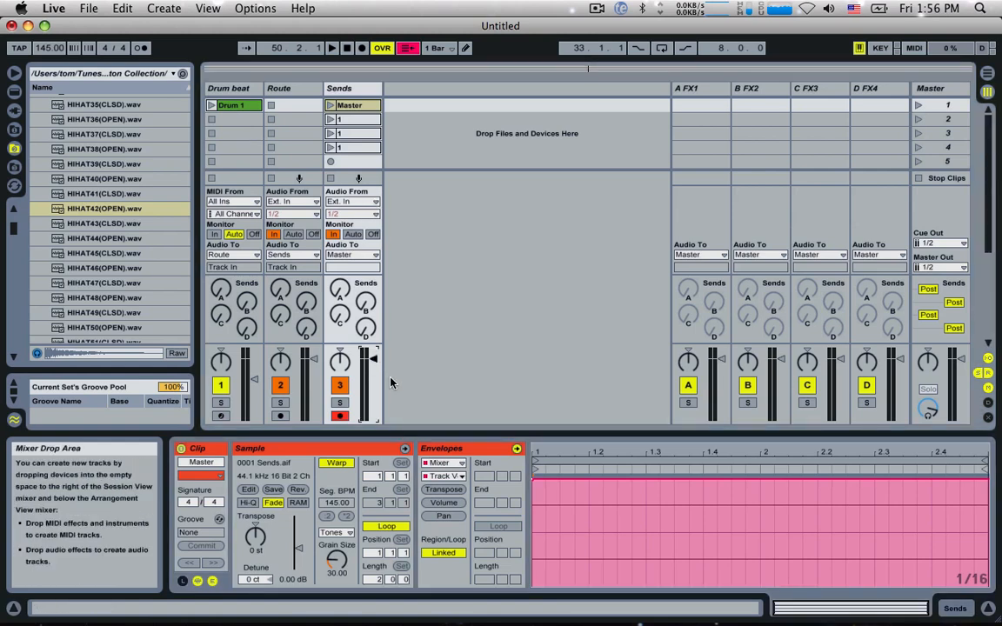
Step: Choose the Master clip's A-FX1 send envelope and lower it to 0% across the whole clip
{"action": "left_click", "coordinate": [339, 292]}
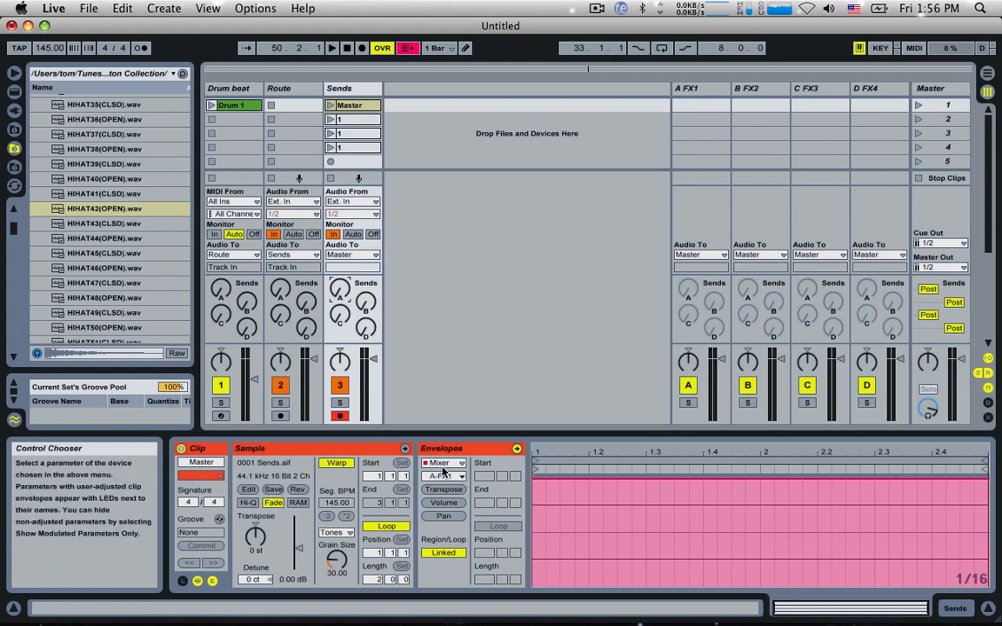
{"action": "left_click", "coordinate": [443, 475]}
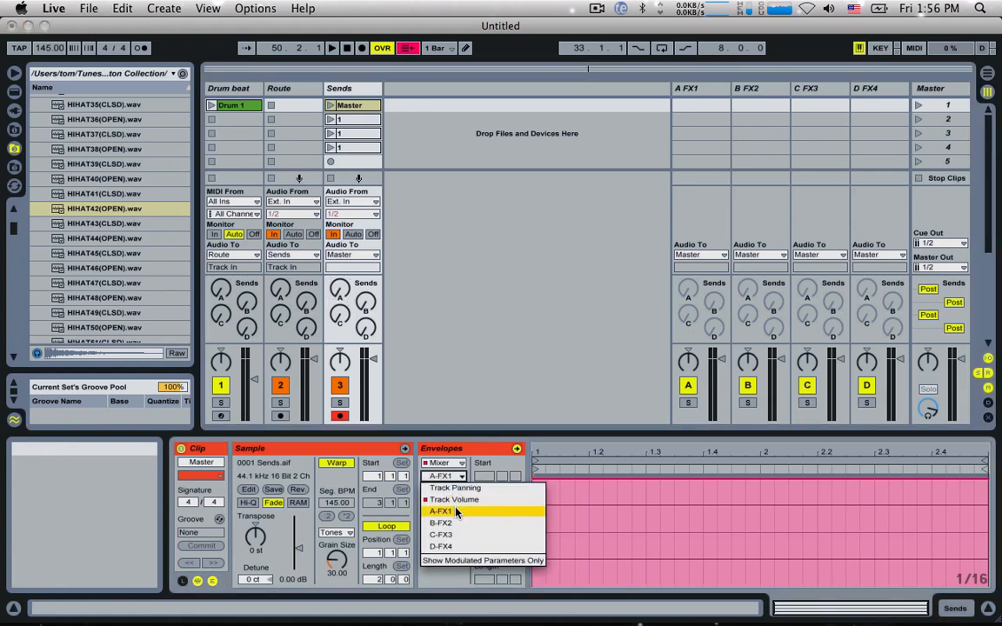
{"action": "left_click", "coordinate": [456, 513]}
{"action": "left_click", "coordinate": [442, 475]}
{"action": "left_click", "coordinate": [452, 513]}
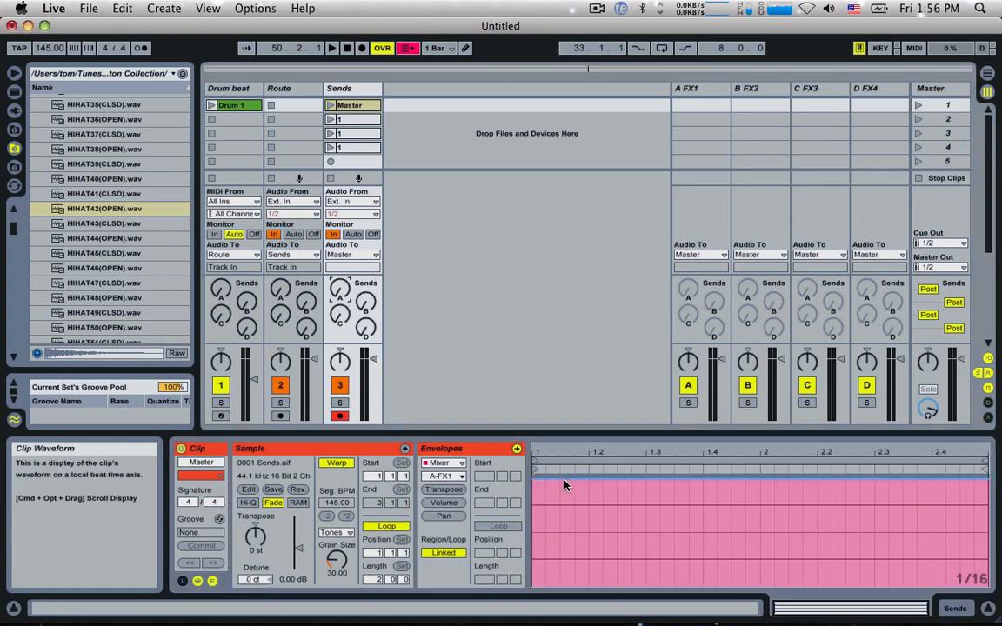
{"action": "left_click_drag", "start_coordinate": [565, 483], "coordinate": [560, 586]}
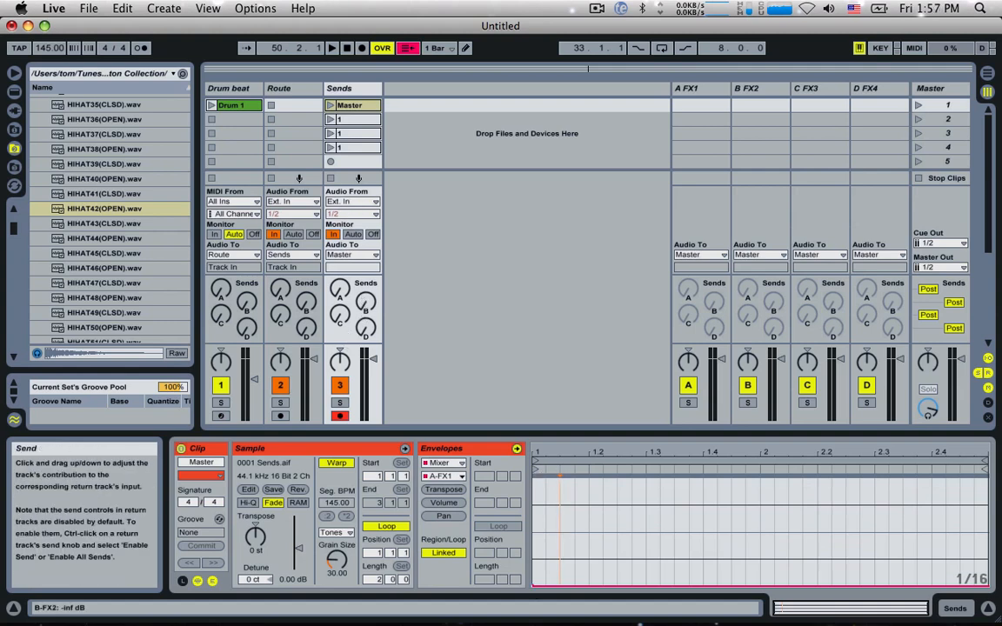
Step: Lower the Master clip's B-FX2, C-FX3 and D-FX4 send envelopes to 0% across the whole clip
{"action": "left_click", "coordinate": [365, 302]}
{"action": "left_click_drag", "start_coordinate": [553, 480], "coordinate": [545, 584]}
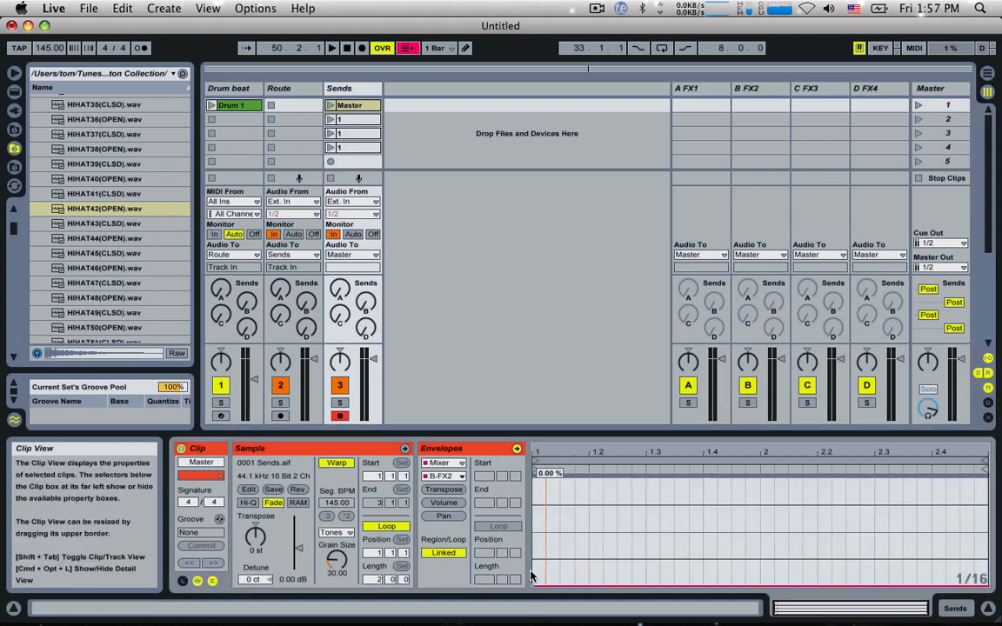
{"action": "left_click", "coordinate": [340, 315]}
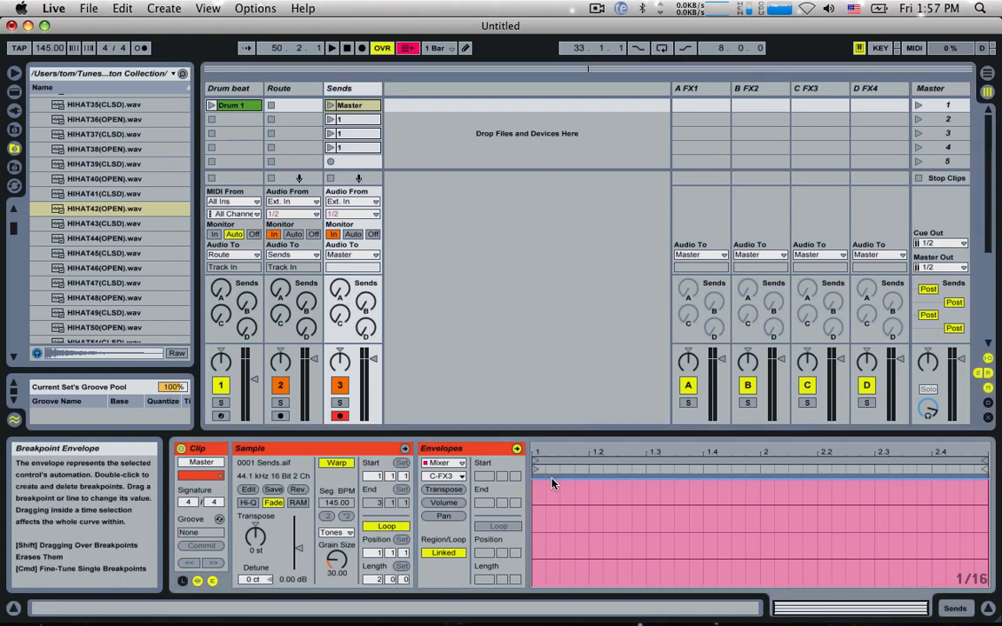
{"action": "left_click", "coordinate": [366, 328]}
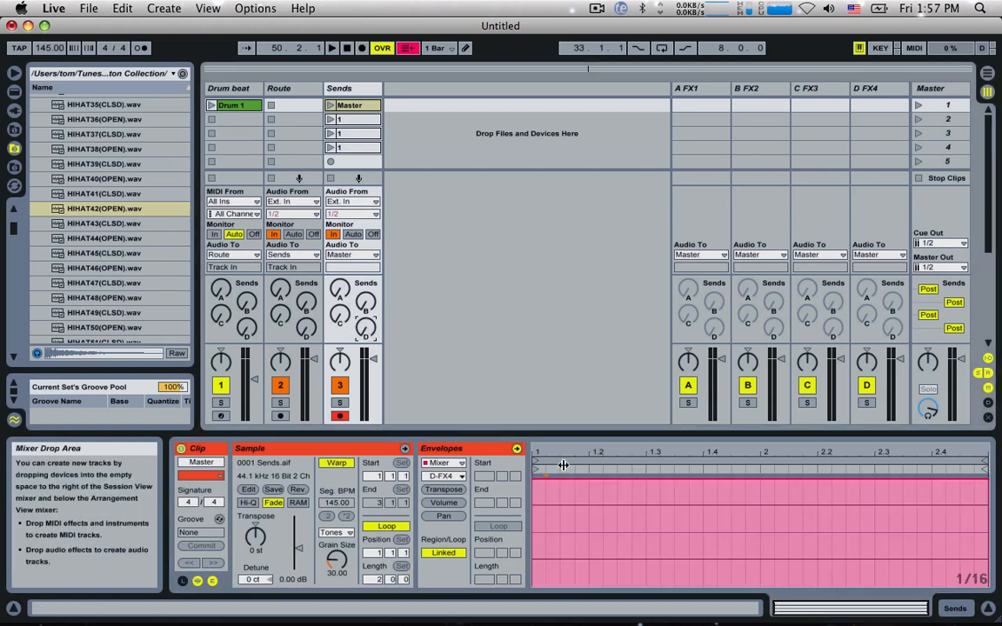
{"action": "left_click_drag", "start_coordinate": [556, 481], "coordinate": [481, 532]}
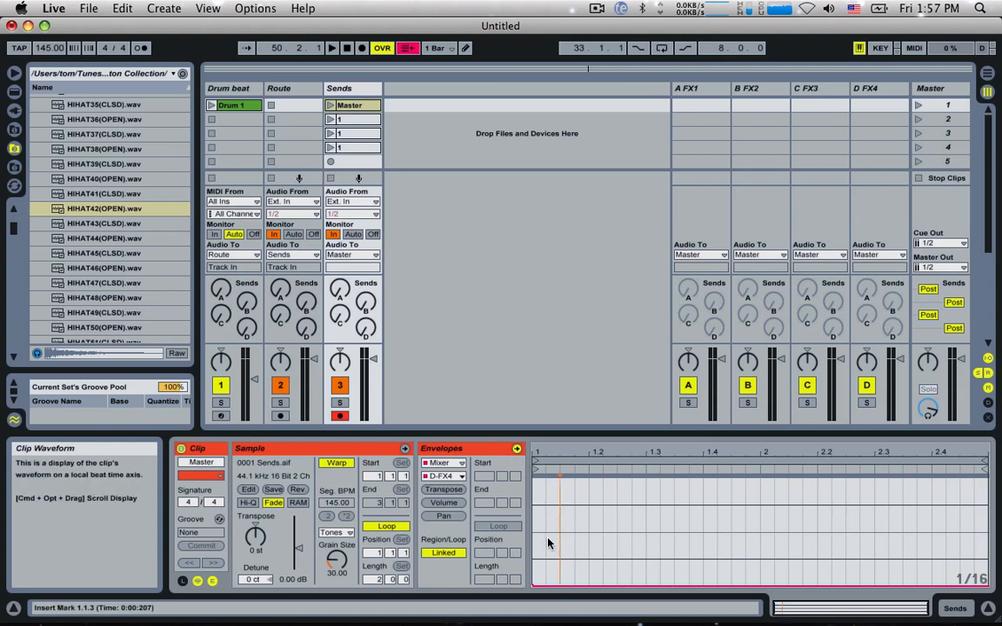
{"action": "left_click_drag", "start_coordinate": [556, 583], "coordinate": [532, 587]}
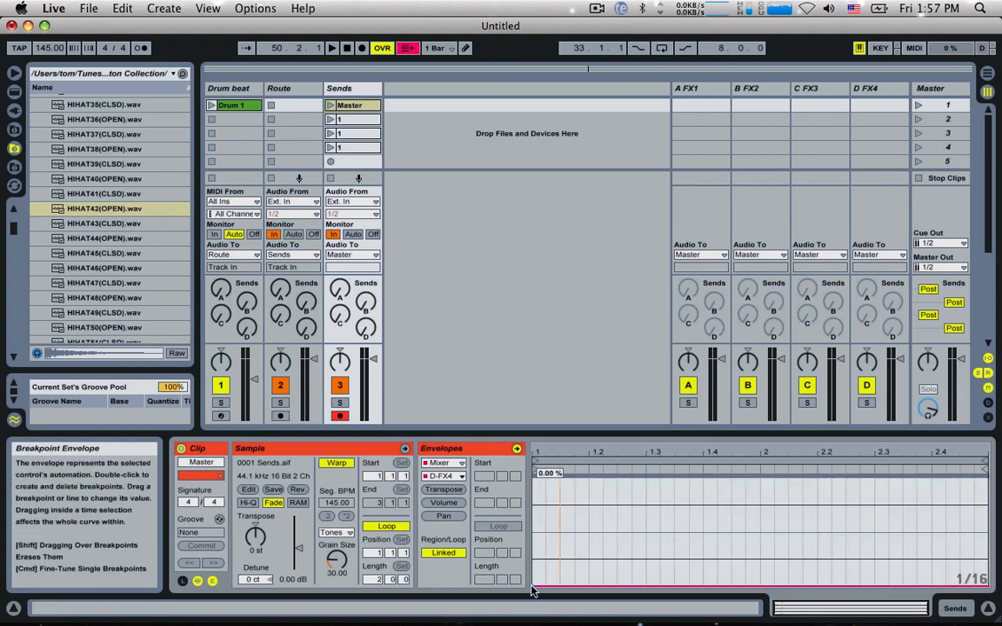
Step: Turn sends A, B, C and D on the Sends track up to their maximum of 0.0 dB
{"action": "left_click", "coordinate": [340, 290]}
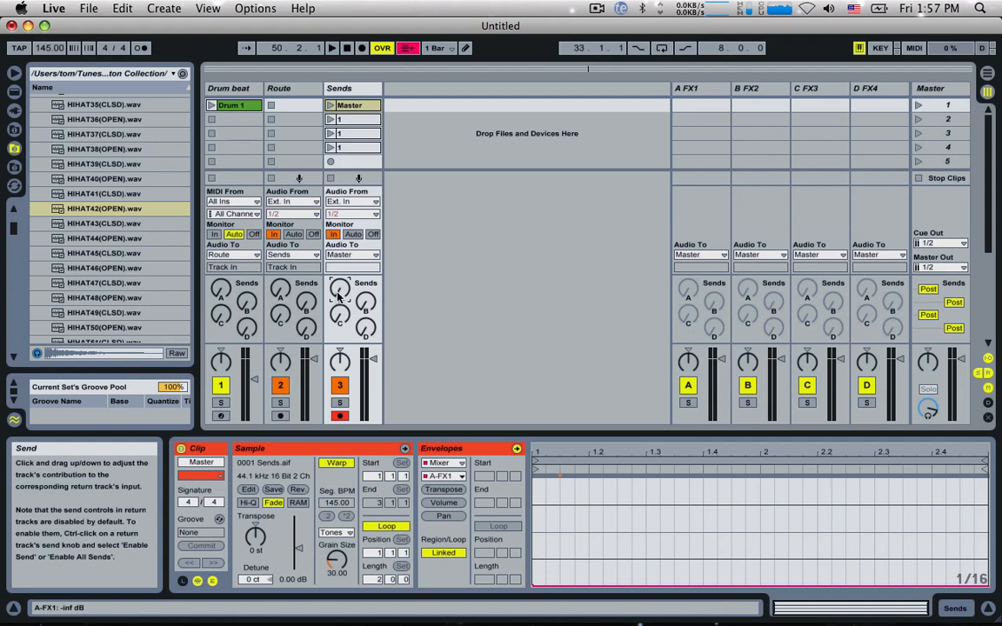
{"action": "left_click_drag", "start_coordinate": [340, 290], "coordinate": [340, 209]}
{"action": "left_click_drag", "start_coordinate": [364, 304], "coordinate": [363, 221]}
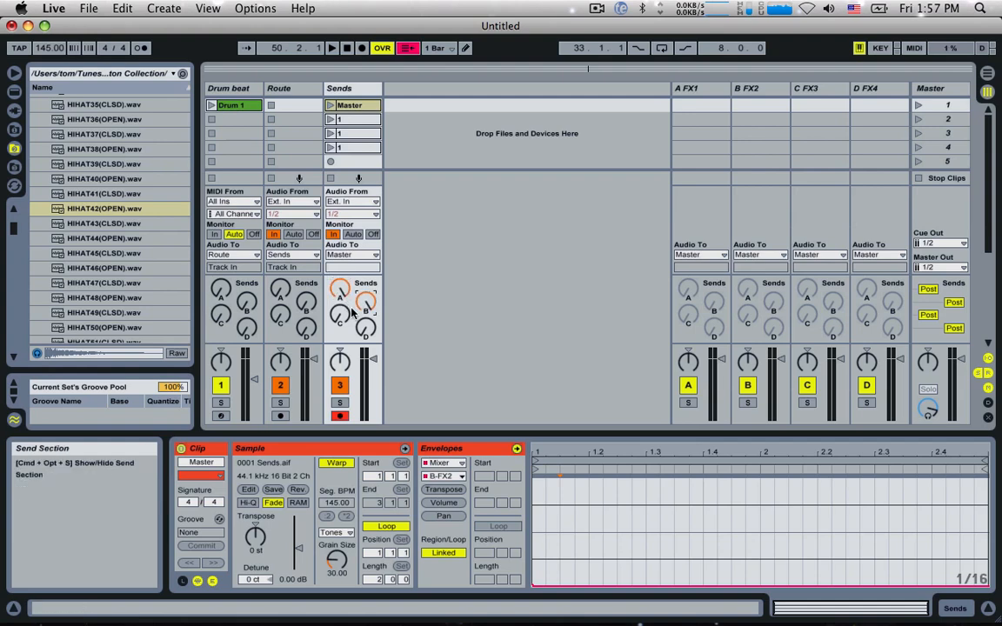
{"action": "left_click_drag", "start_coordinate": [340, 316], "coordinate": [340, 235]}
{"action": "left_click_drag", "start_coordinate": [368, 334], "coordinate": [368, 252]}
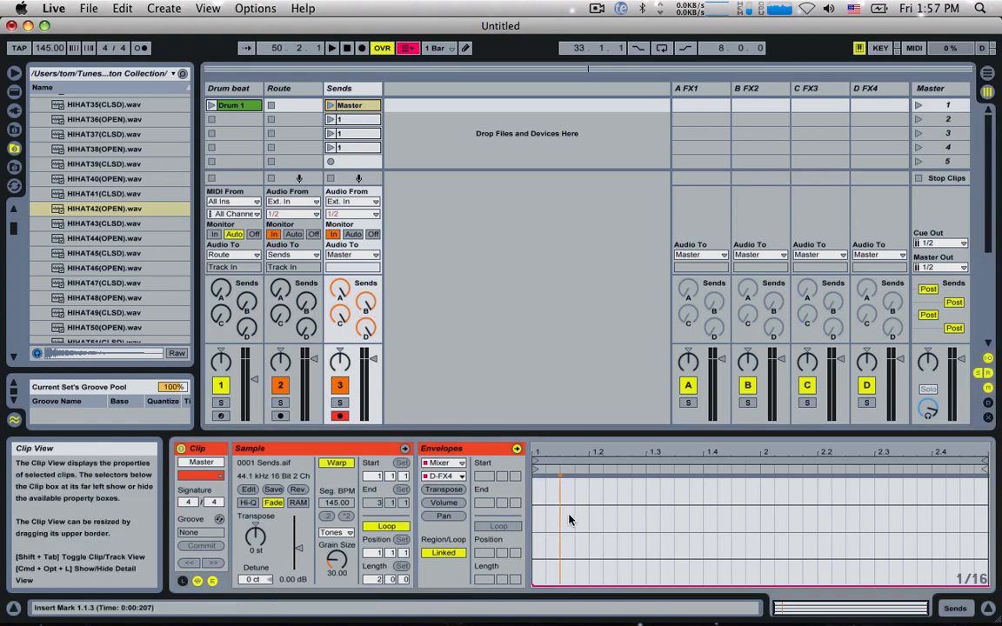
{"action": "left_click", "coordinate": [364, 333]}
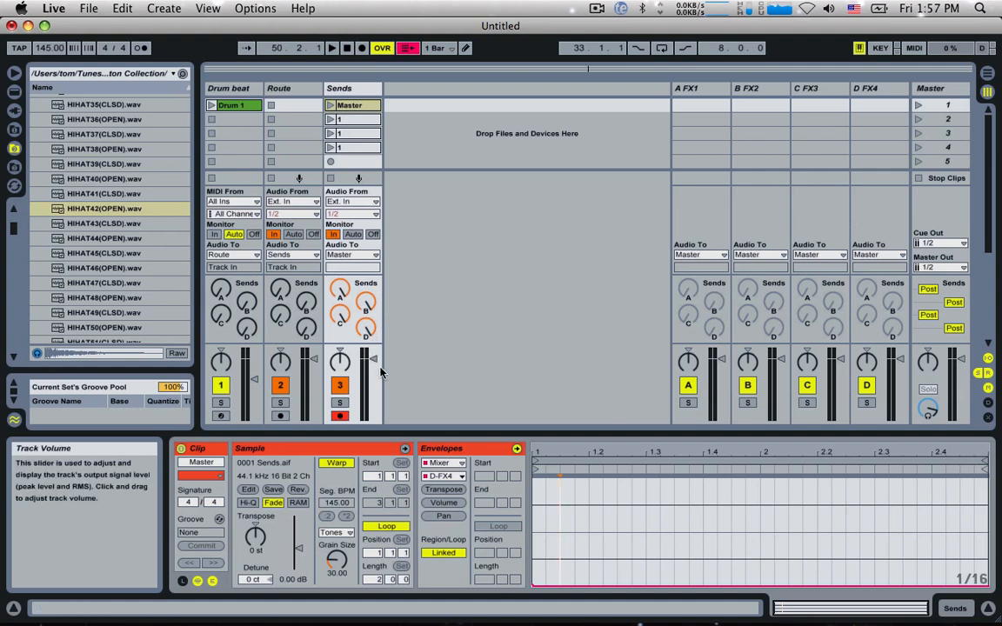
Step: Play the Master clip together with Drum 1 to check the Sends track's routing, and stop playback
{"action": "left_click", "coordinate": [330, 106]}
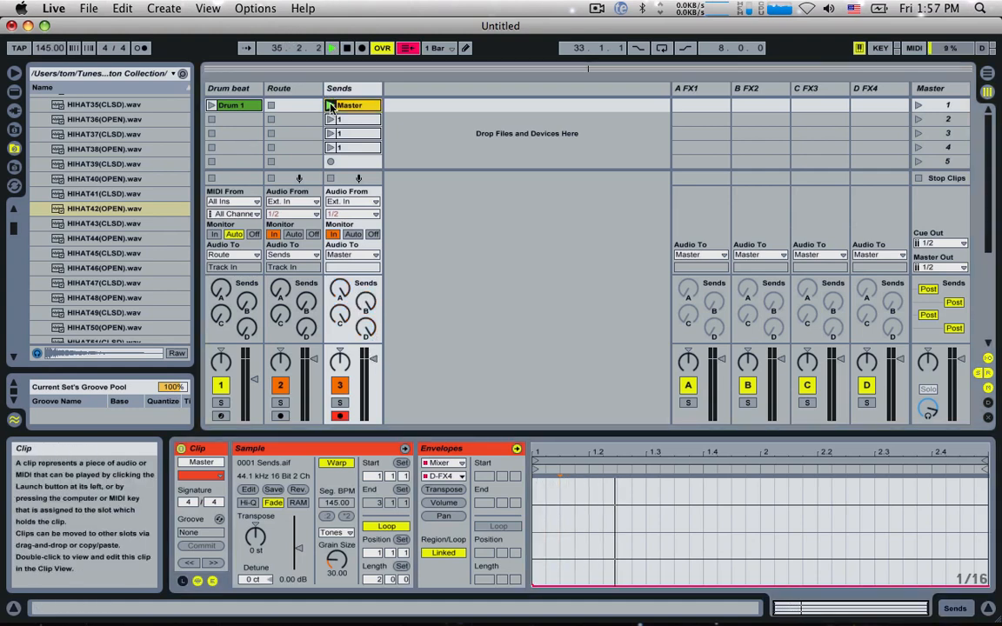
{"action": "left_click", "coordinate": [339, 314]}
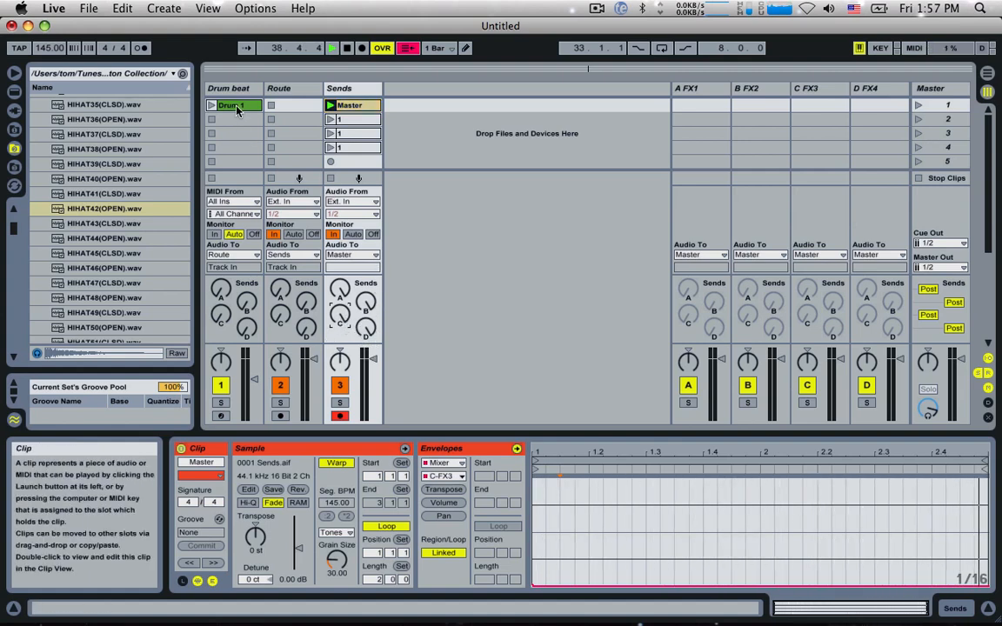
{"action": "left_click", "coordinate": [210, 105]}
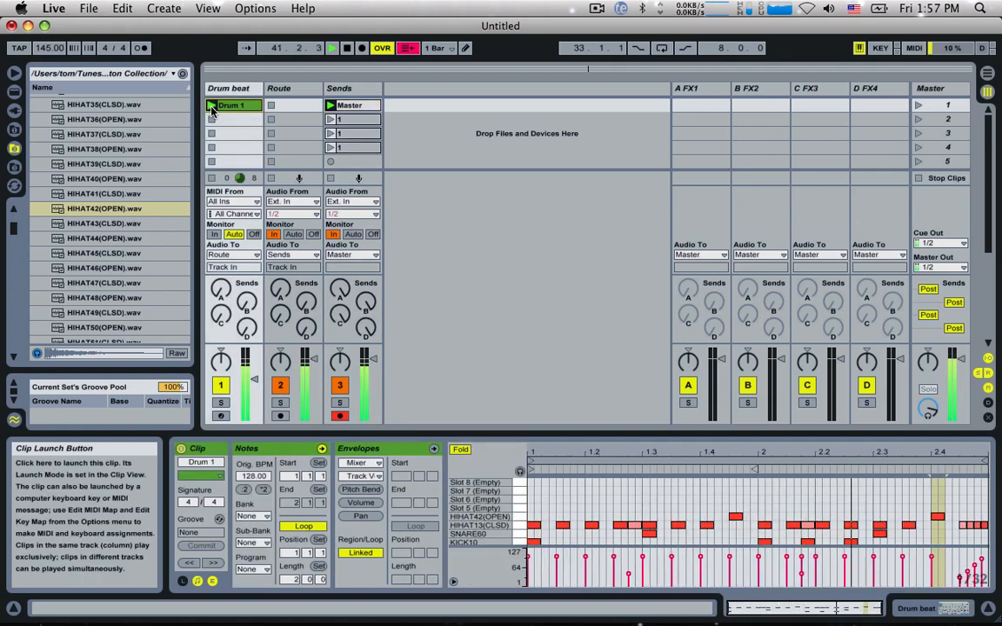
{"action": "left_click", "coordinate": [346, 48]}
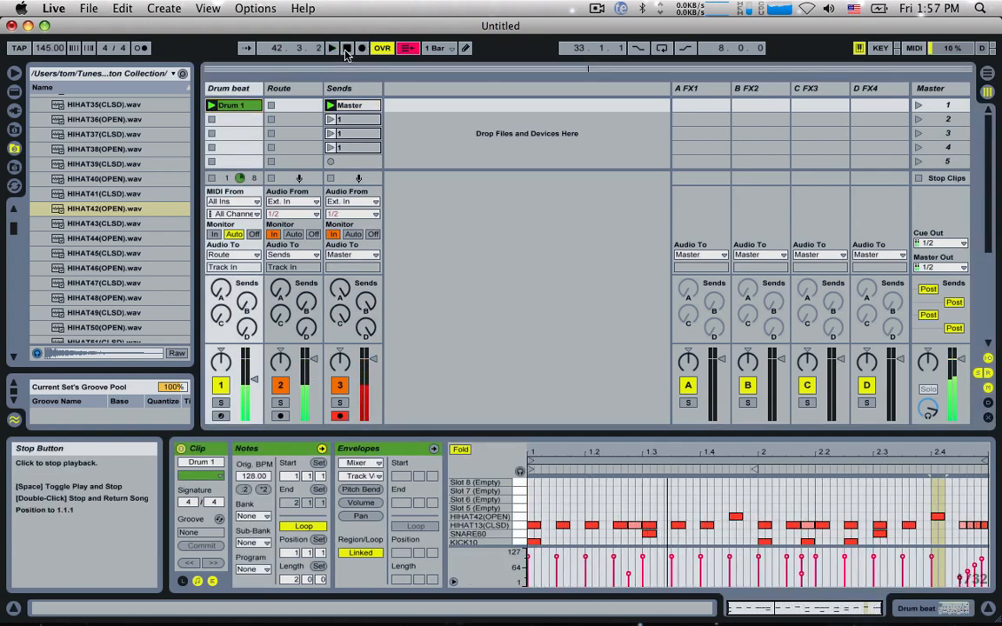
Step: Delete the three clips named 1 below the Master clip on the Sends track
{"action": "left_click", "coordinate": [370, 119]}
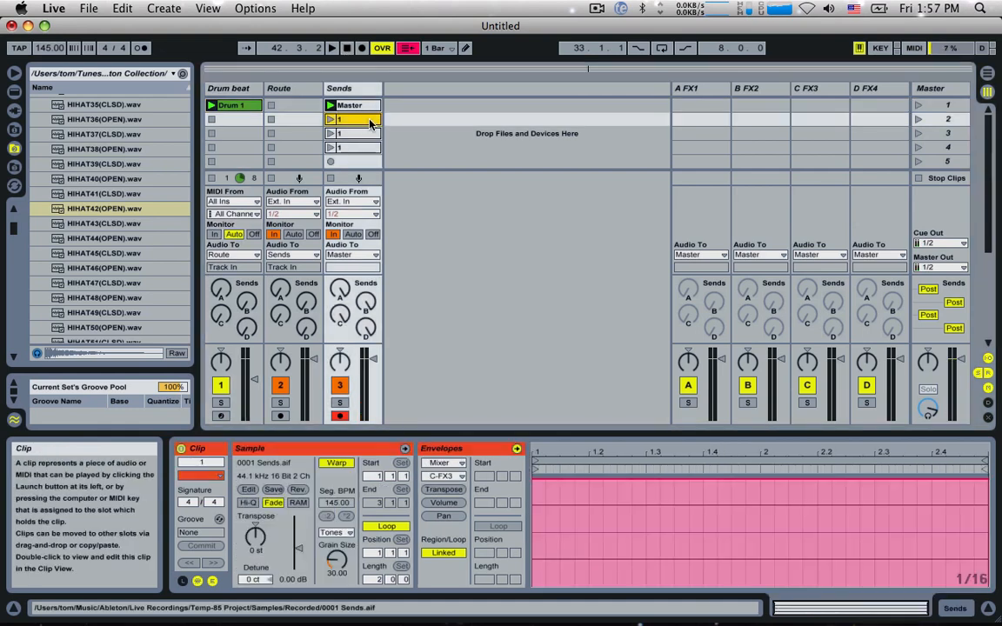
{"action": "left_click", "coordinate": [354, 147], "text": "shift"}
{"action": "left_click_drag", "start_coordinate": [354, 126], "coordinate": [355, 133]}
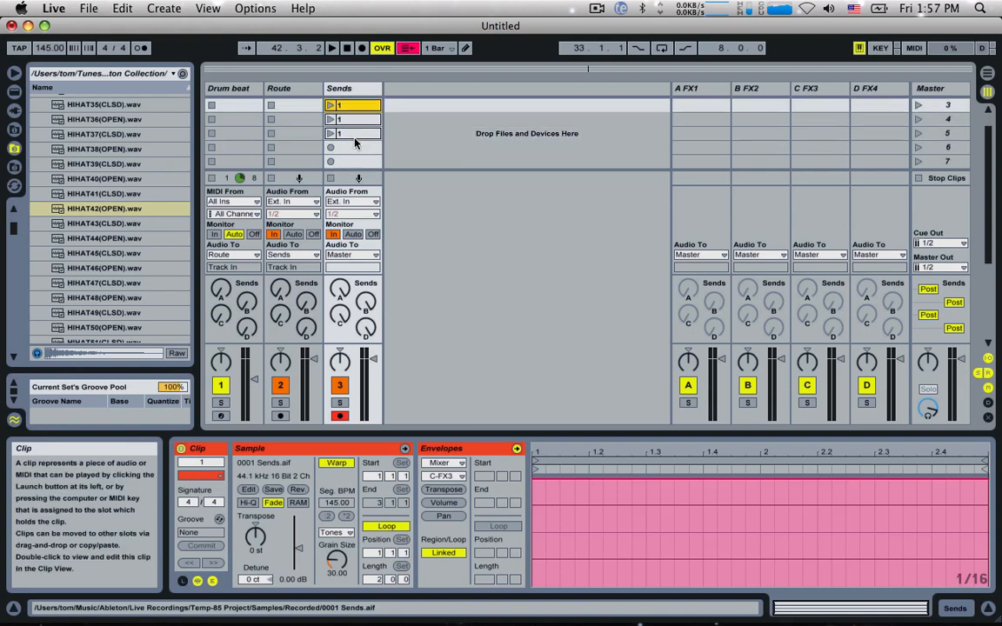
{"action": "key", "text": "shift+Down"}
{"action": "key", "text": "shift+Down"}
{"action": "key", "text": "Delete"}
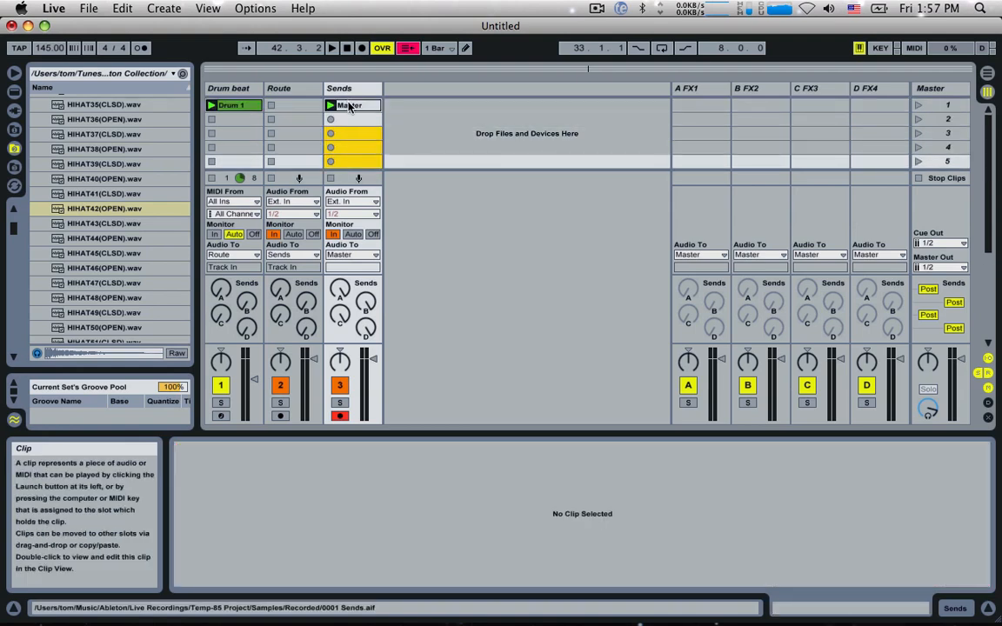
Step: Copy the Master clip into the third slot of the Sends track and rename the copy as Send A
{"action": "left_click", "coordinate": [349, 105]}
{"action": "left_click_drag", "start_coordinate": [349, 105], "coordinate": [349, 134]}
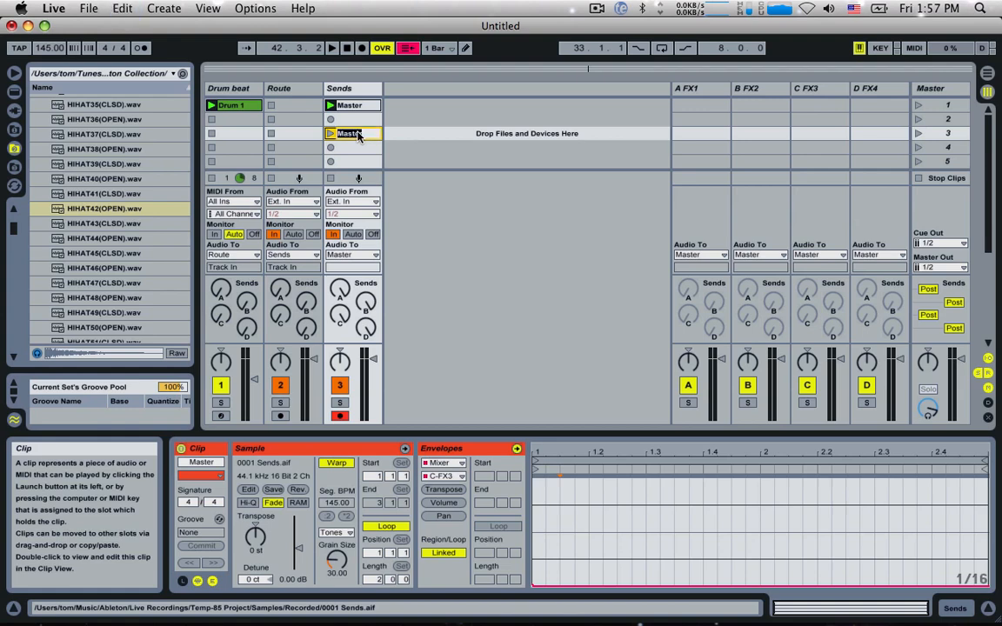
{"action": "type", "text": "d A"}
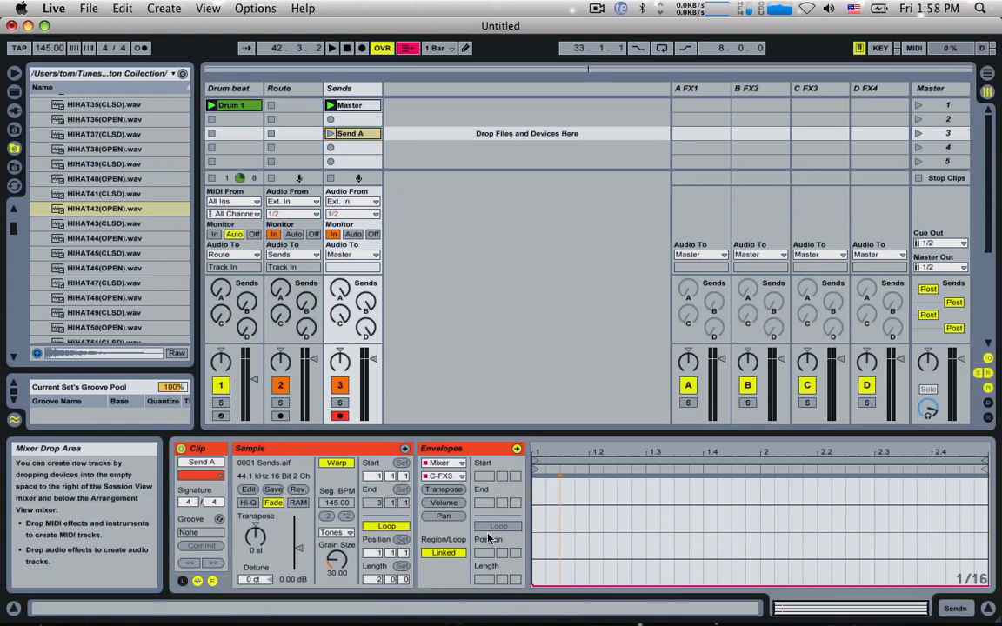
Step: Raise the Send A clip's A-FX1 envelope to full level and lower its Track Volume envelope to the minimum
{"action": "left_click", "coordinate": [444, 475]}
{"action": "left_click", "coordinate": [446, 510]}
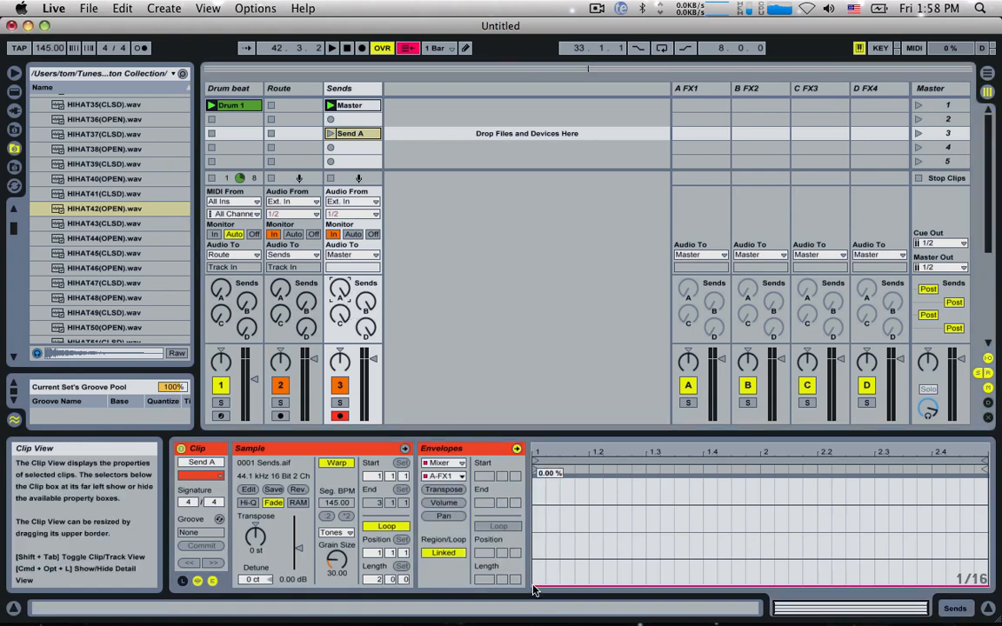
{"action": "left_click_drag", "start_coordinate": [534, 590], "coordinate": [534, 478]}
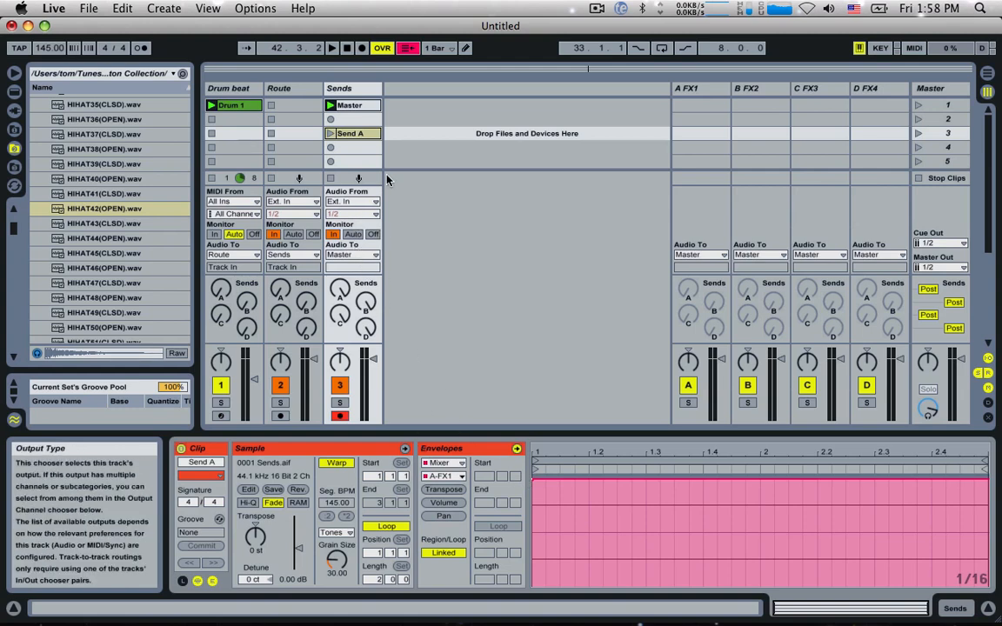
{"action": "left_click", "coordinate": [372, 359]}
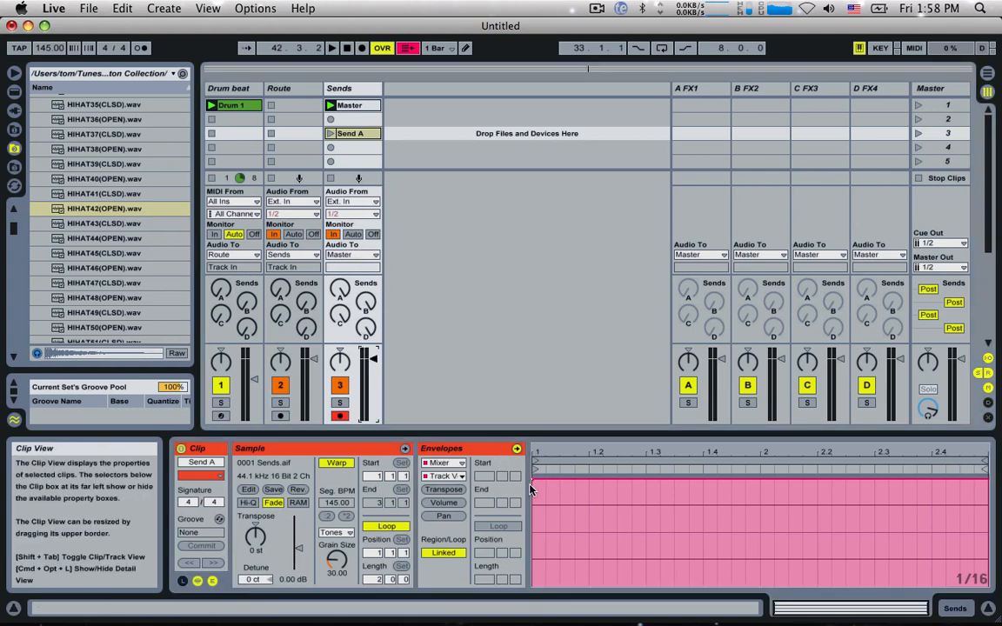
{"action": "left_click_drag", "start_coordinate": [534, 480], "coordinate": [534, 589]}
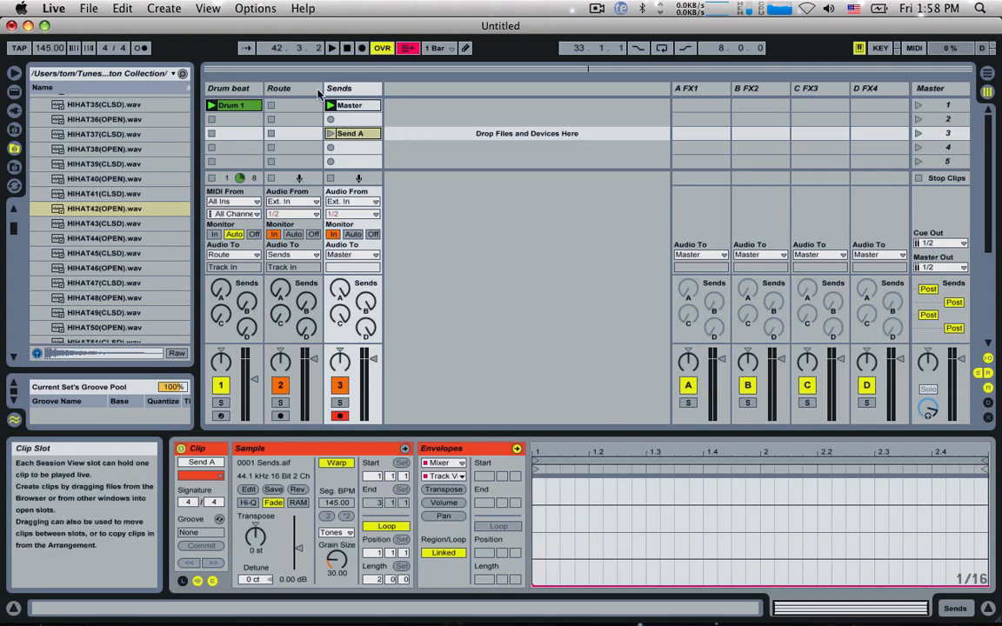
Step: Play the Send A clip and switch all four return sends on the Master track to Pre
{"action": "left_click", "coordinate": [330, 134]}
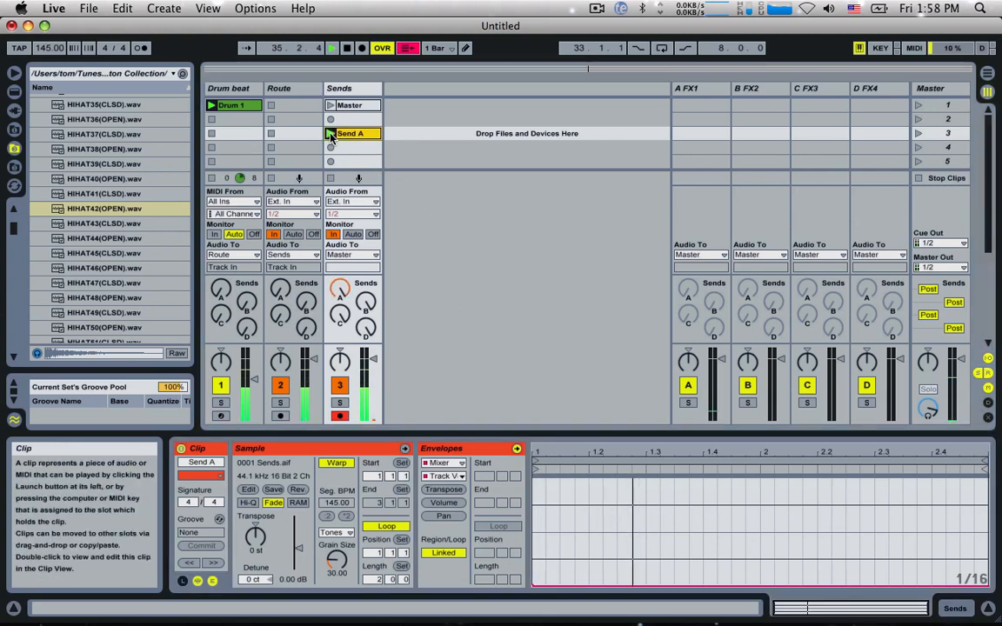
{"action": "left_click", "coordinate": [927, 289]}
{"action": "left_click", "coordinate": [954, 302]}
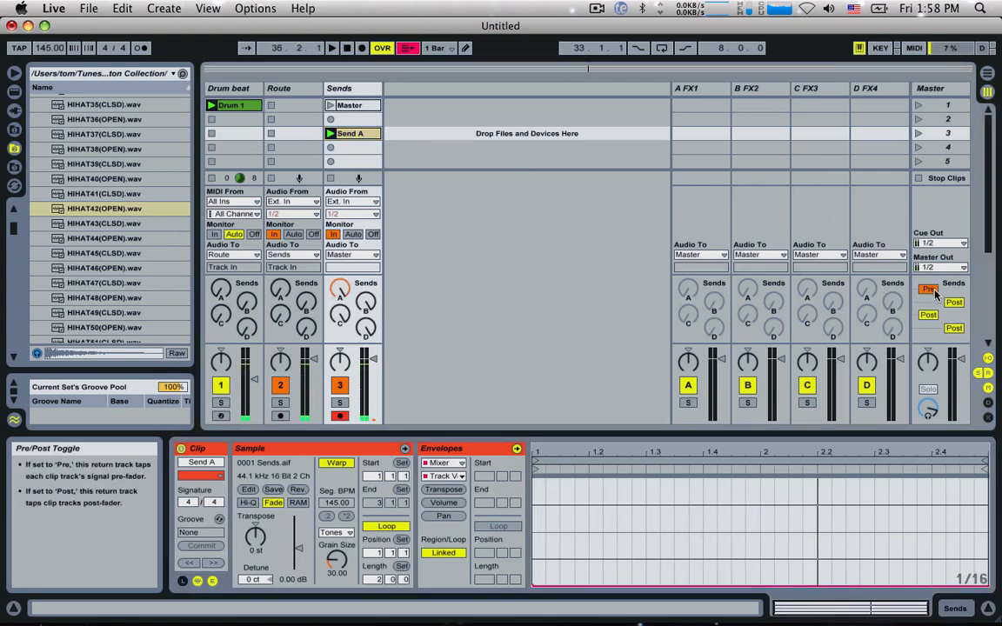
{"action": "left_click", "coordinate": [928, 315]}
{"action": "left_click", "coordinate": [954, 328]}
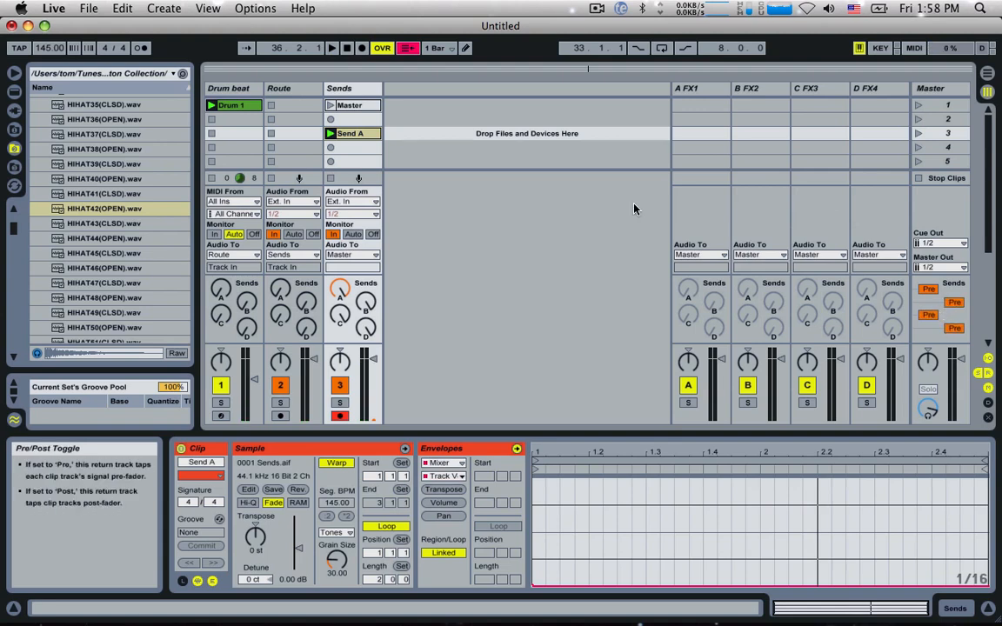
Step: Play the Send A and Master clips alternately to compare the signal reaching return A and the master output
{"action": "left_click", "coordinate": [330, 134]}
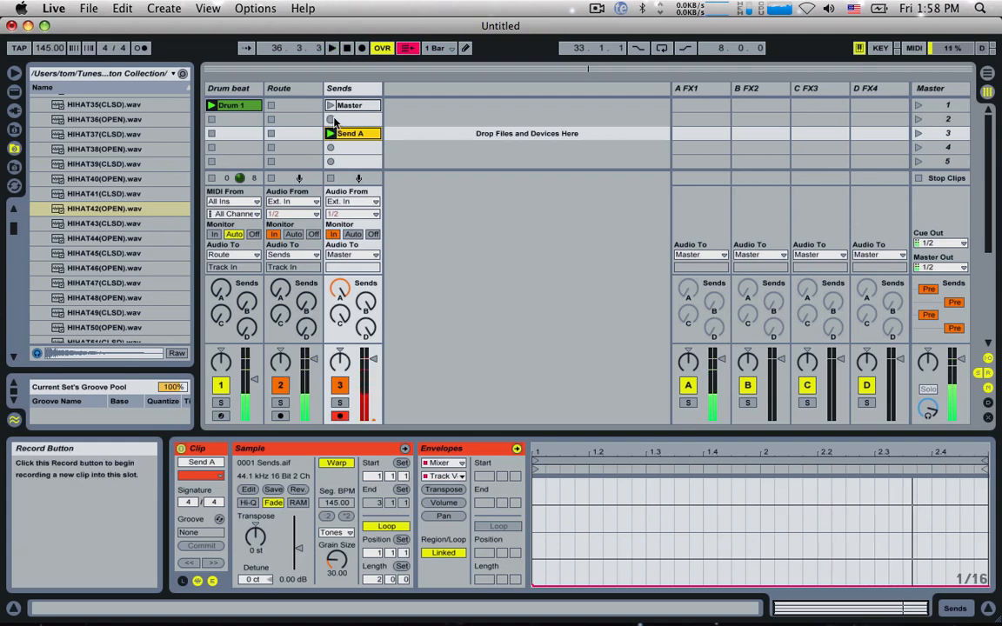
{"action": "left_click", "coordinate": [347, 106]}
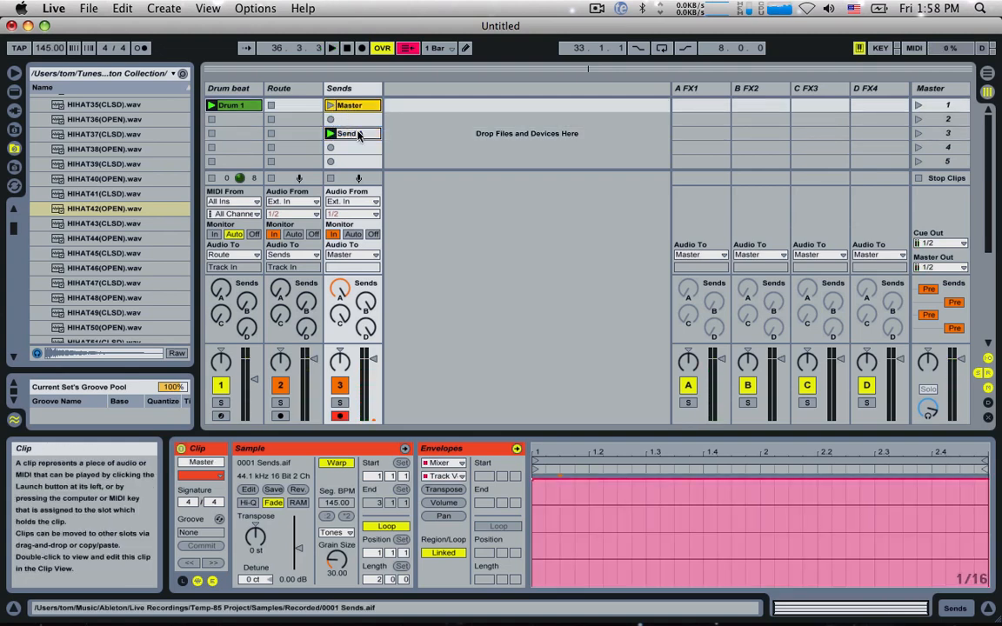
{"action": "key", "text": "Down"}
{"action": "key", "text": "Down"}
{"action": "left_click", "coordinate": [329, 105]}
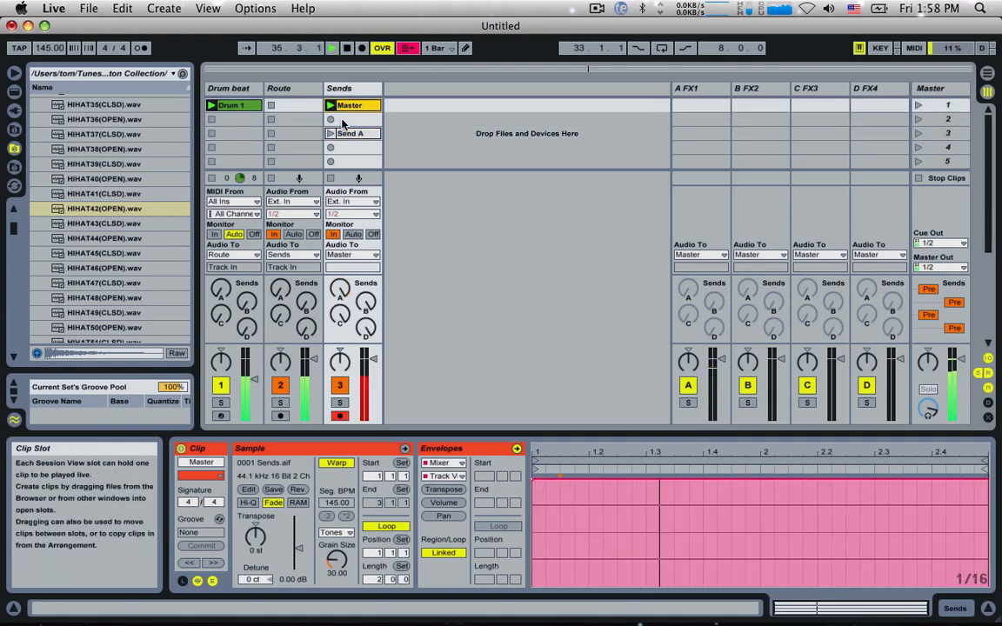
{"action": "left_click", "coordinate": [330, 133]}
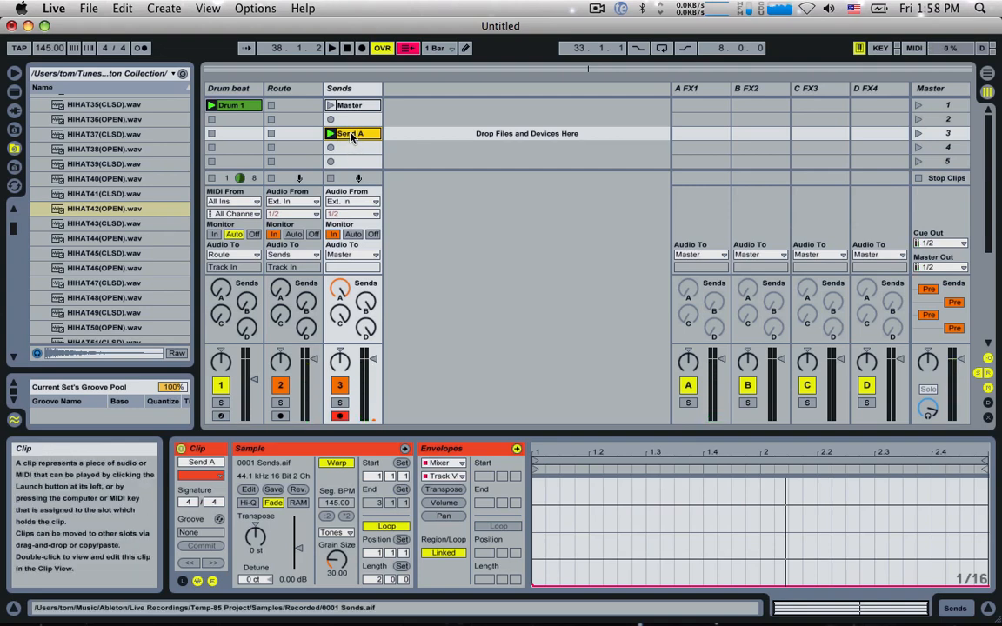
Step: Copy the Send A clip into the fourth slot of the Sends track and rename the copy as Send B
{"action": "left_click_drag", "start_coordinate": [352, 136], "coordinate": [355, 149]}
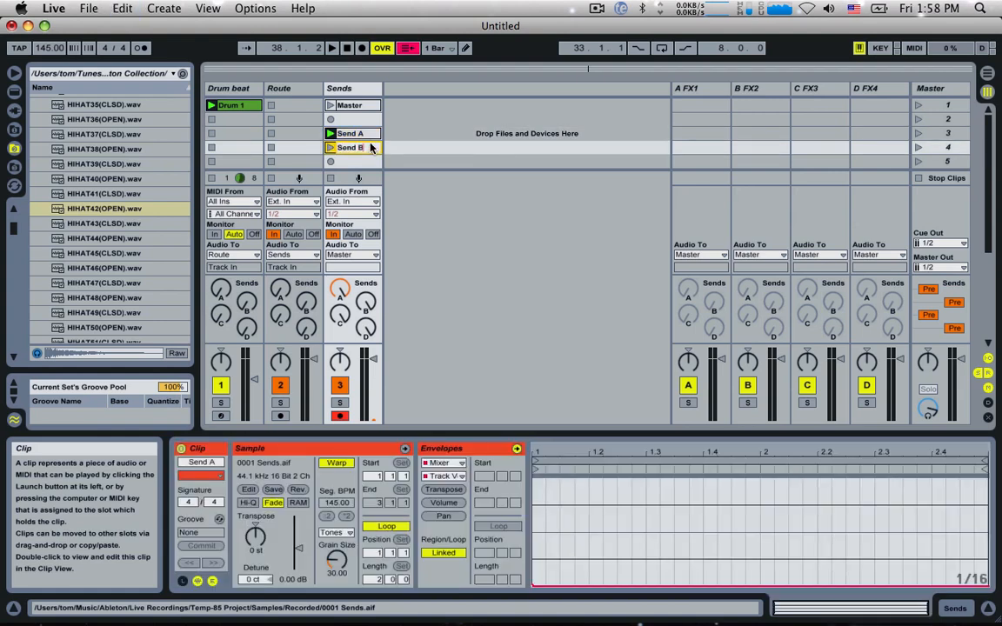
{"action": "key", "text": "Return"}
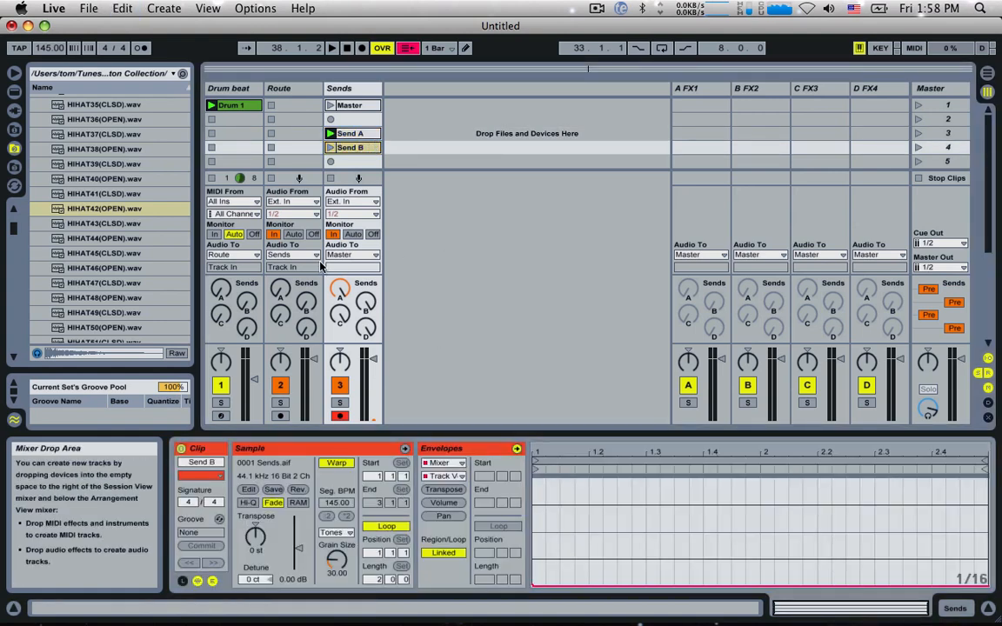
Step: In the Send B clip, lower the A-FX1 envelope to the minimum and raise B-FX2 to 100%, playing the clip to test it
{"action": "left_click", "coordinate": [341, 290]}
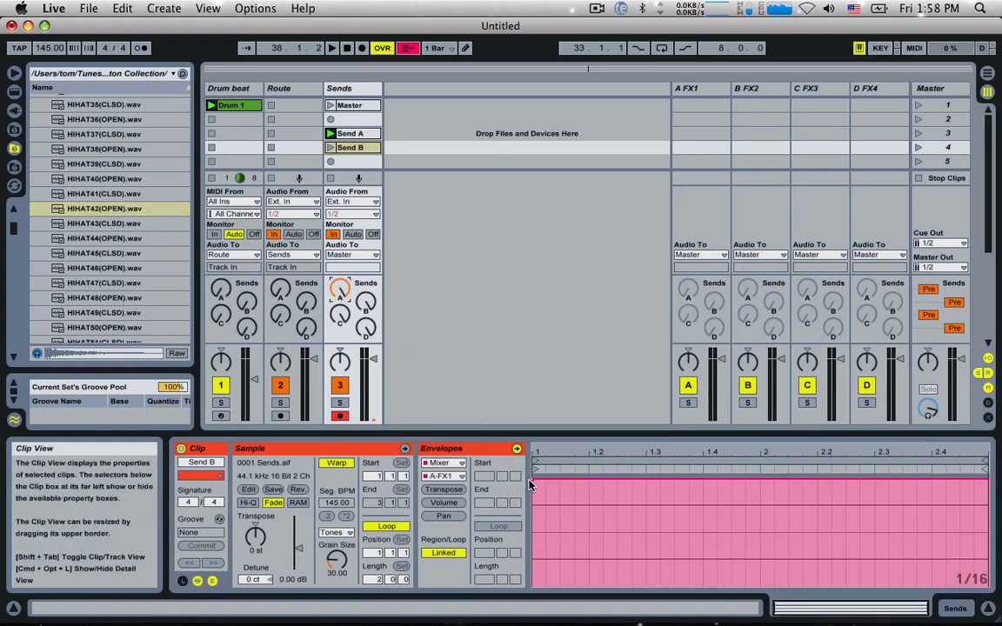
{"action": "left_click", "coordinate": [365, 301]}
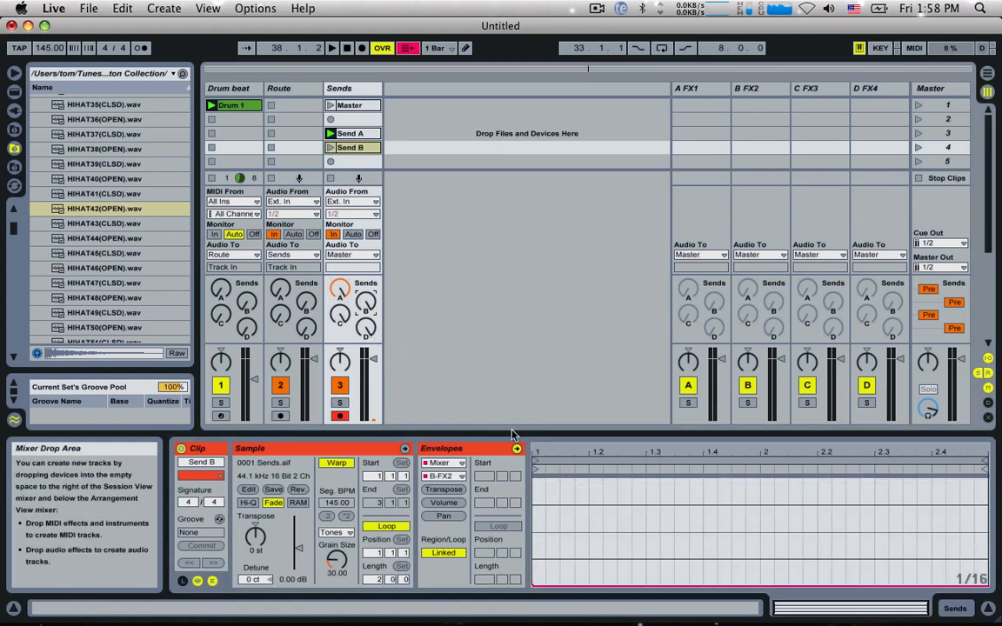
{"action": "left_click_drag", "start_coordinate": [533, 585], "coordinate": [531, 470]}
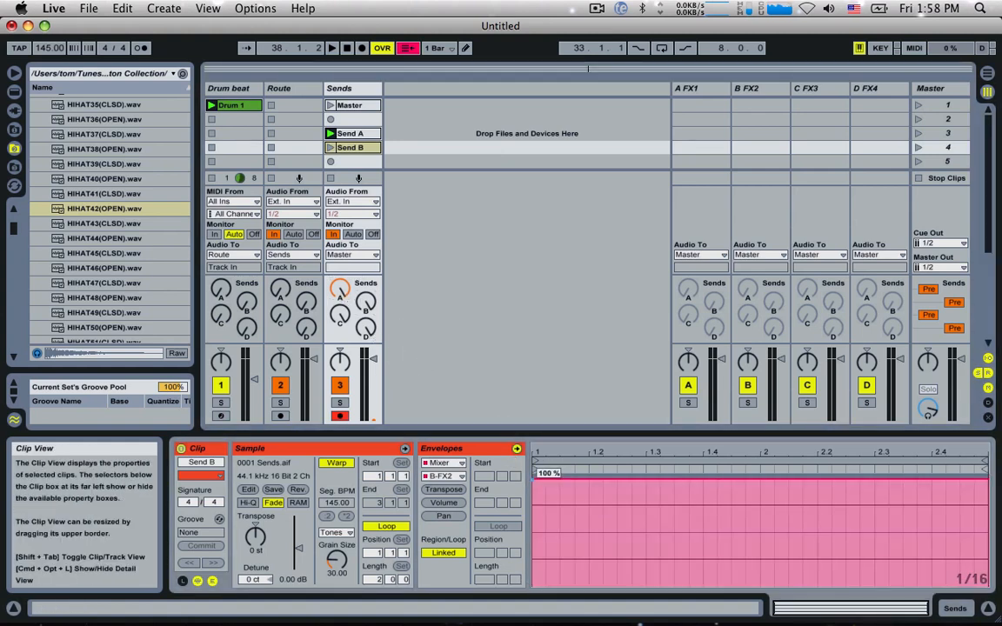
{"action": "left_click", "coordinate": [330, 147]}
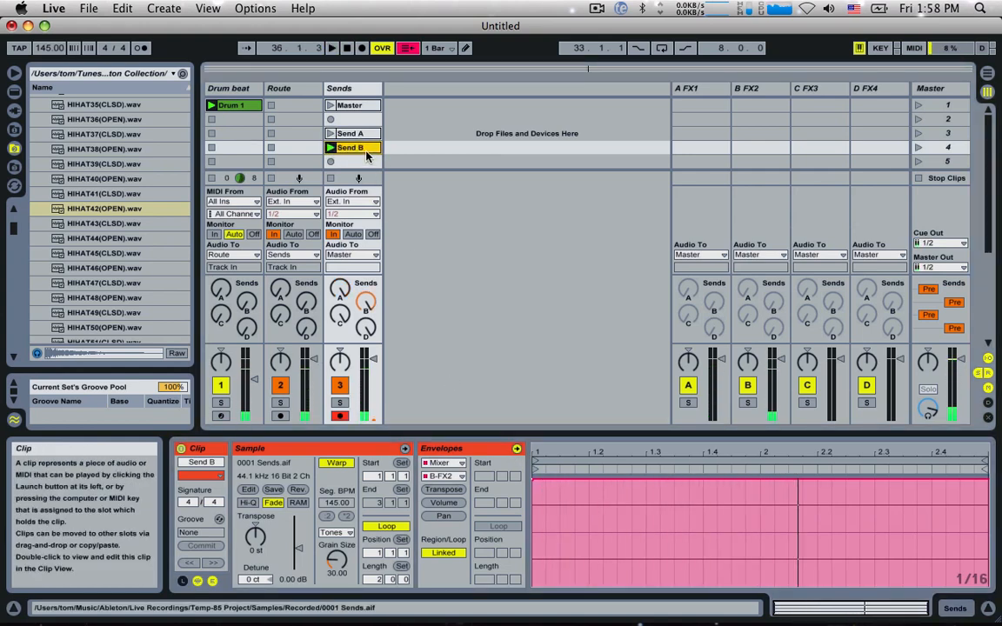
Step: Copy the Send B clip into the fifth slot as Send C and switch its full-level envelope from B-FX2 to C-FX3
{"action": "left_click_drag", "start_coordinate": [363, 150], "coordinate": [363, 161]}
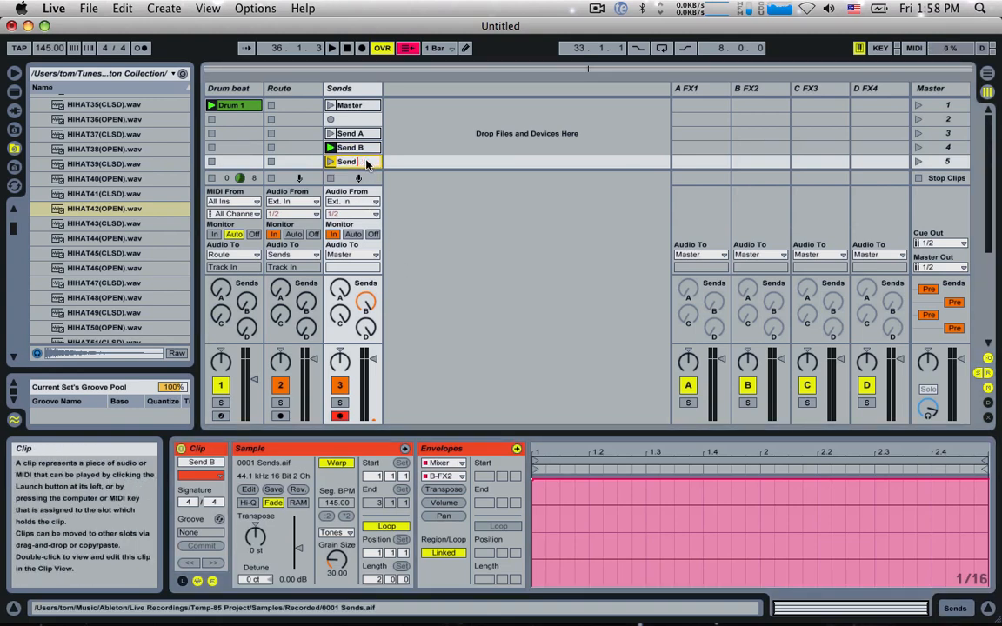
{"action": "type", "text": "C"}
{"action": "key", "text": "Return"}
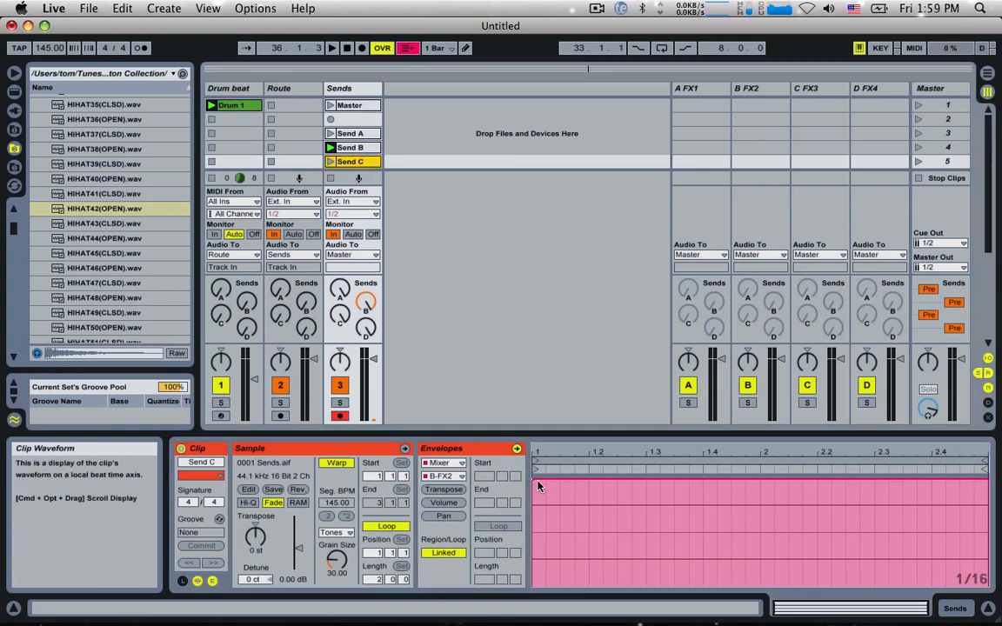
{"action": "left_click", "coordinate": [346, 320]}
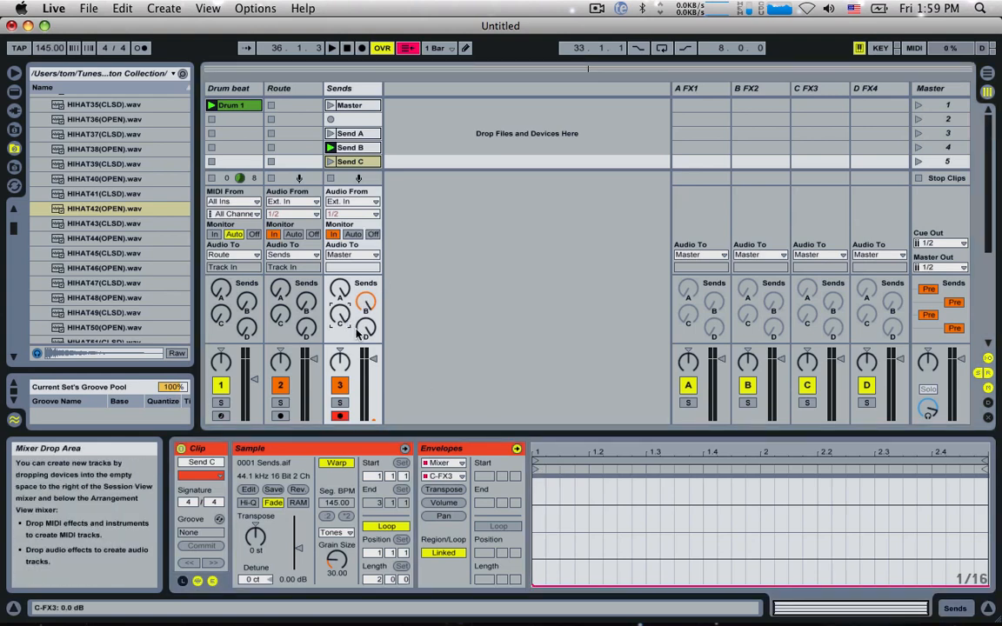
{"action": "left_click_drag", "start_coordinate": [534, 586], "coordinate": [534, 474]}
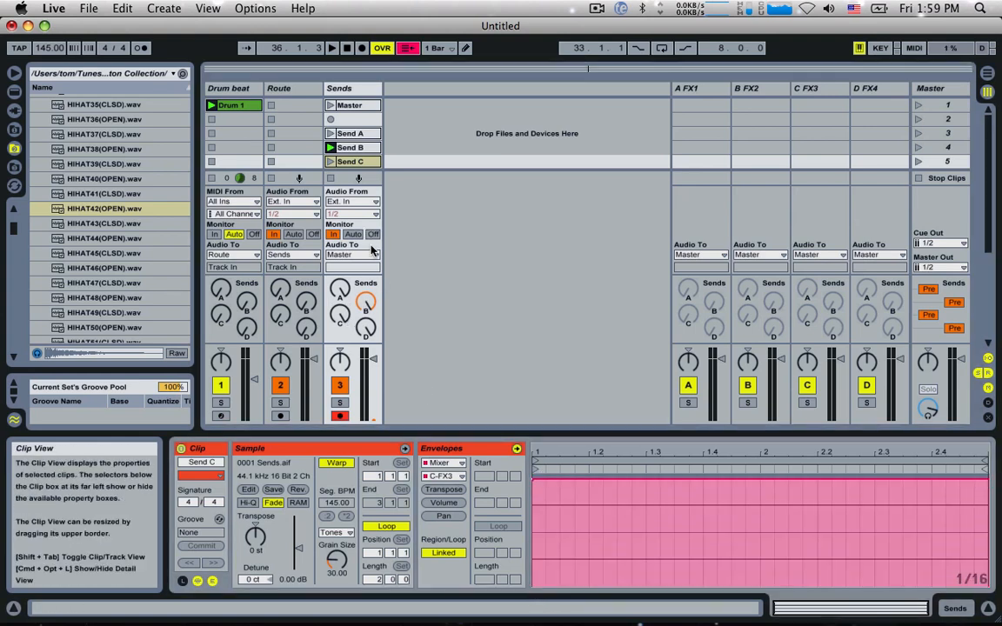
Step: Copy the Send C clip into the sixth slot of the Sends track and rename the copy as Send D
{"action": "scroll", "coordinate": [354, 148], "scroll_direction": "down", "scroll_amount": 2}
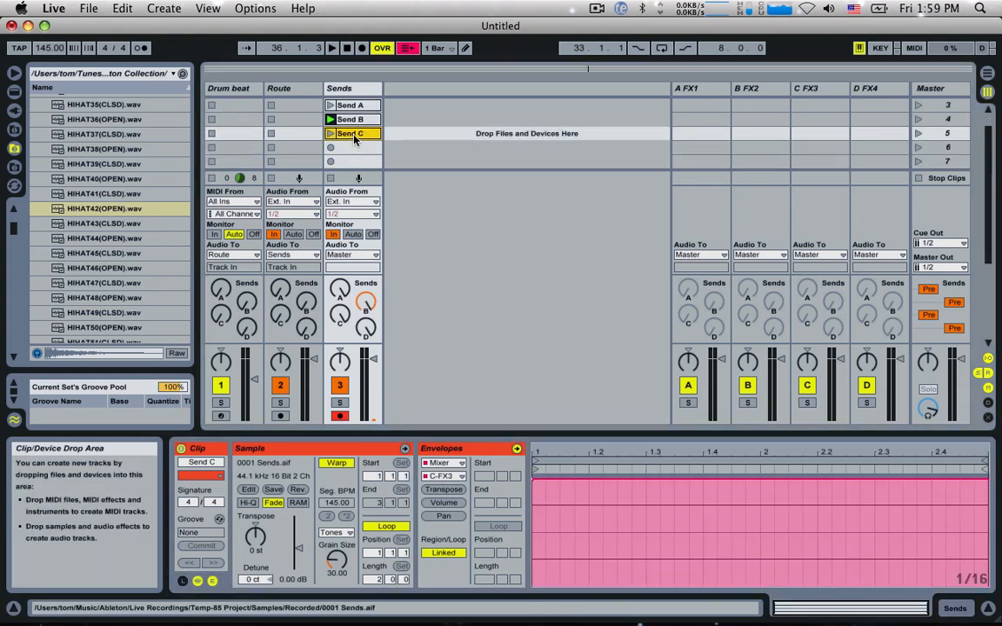
{"action": "left_click_drag", "start_coordinate": [352, 139], "coordinate": [357, 149]}
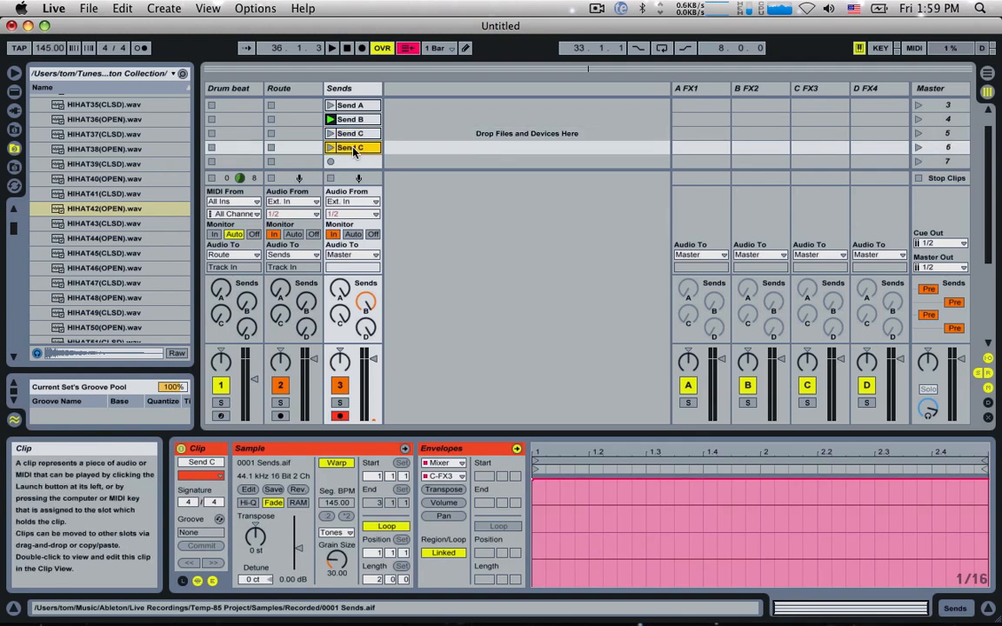
{"action": "type", "text": "D"}
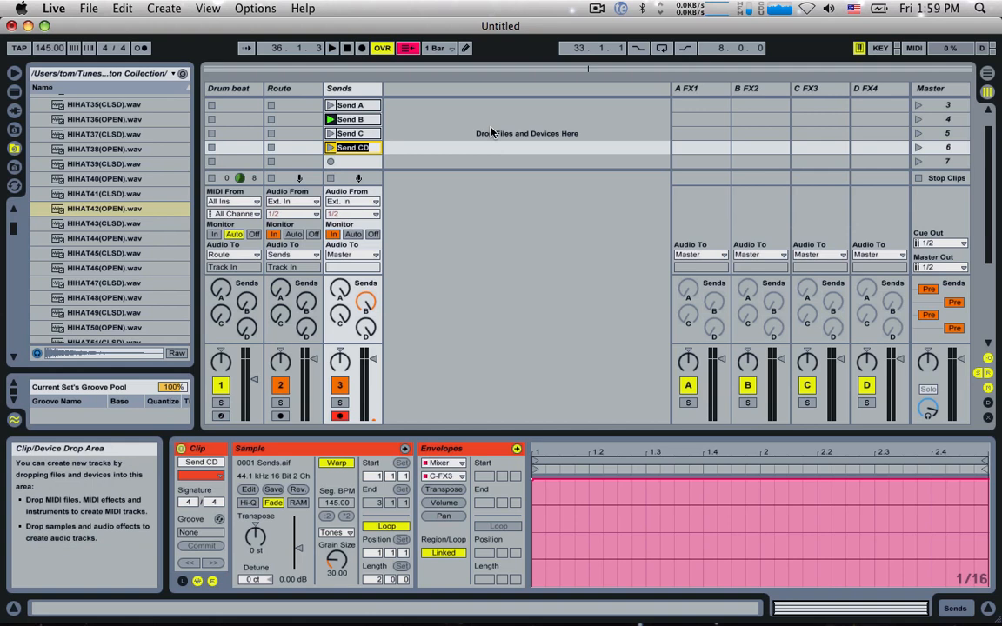
{"action": "key", "text": "BackSpace"}
{"action": "key", "text": "BackSpace"}
{"action": "key", "text": "Return"}
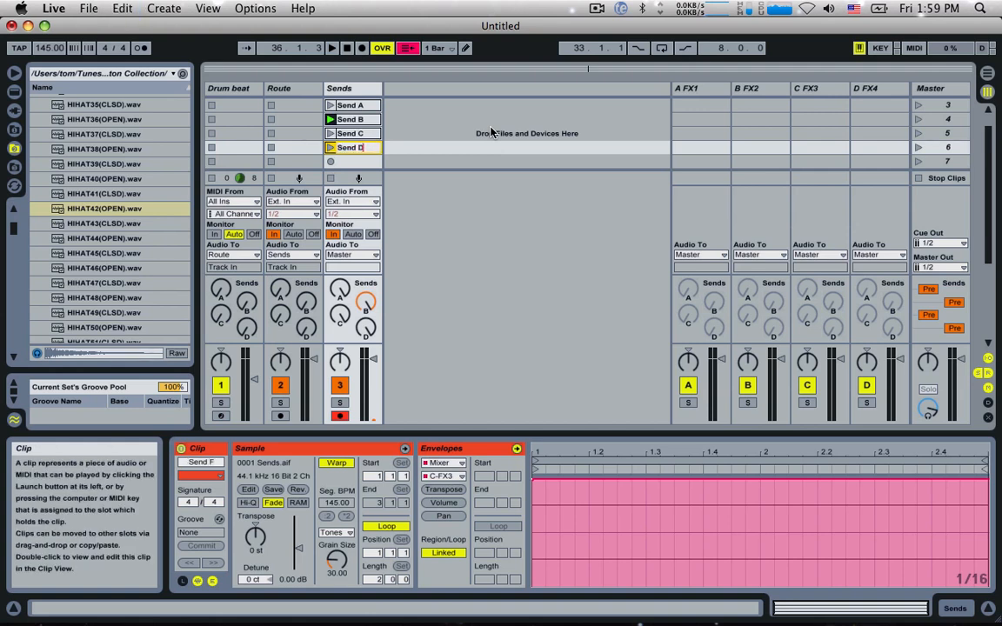
{"action": "key", "text": "Return"}
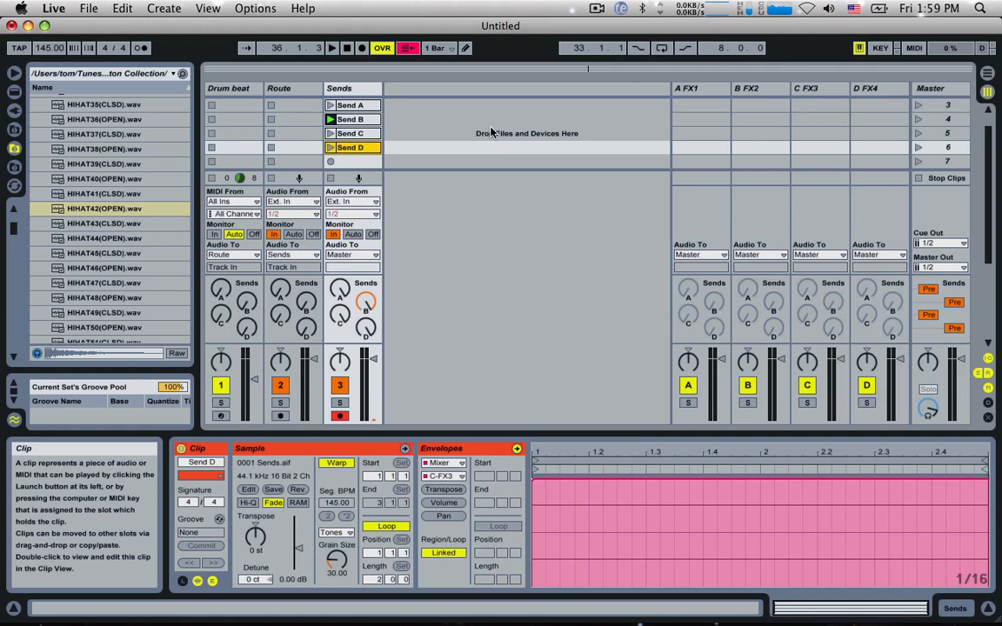
Step: In the Send D clip, lower the C-FX3 envelope to the minimum and raise the D-FX4 envelope to 100%
{"action": "double_click", "coordinate": [349, 148]}
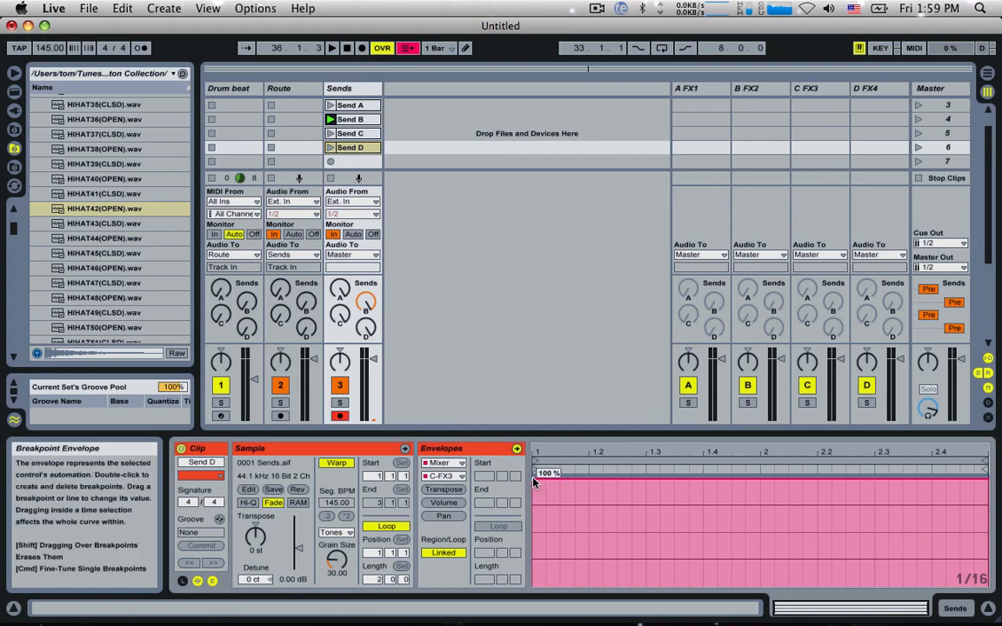
{"action": "left_click_drag", "start_coordinate": [535, 480], "coordinate": [535, 587]}
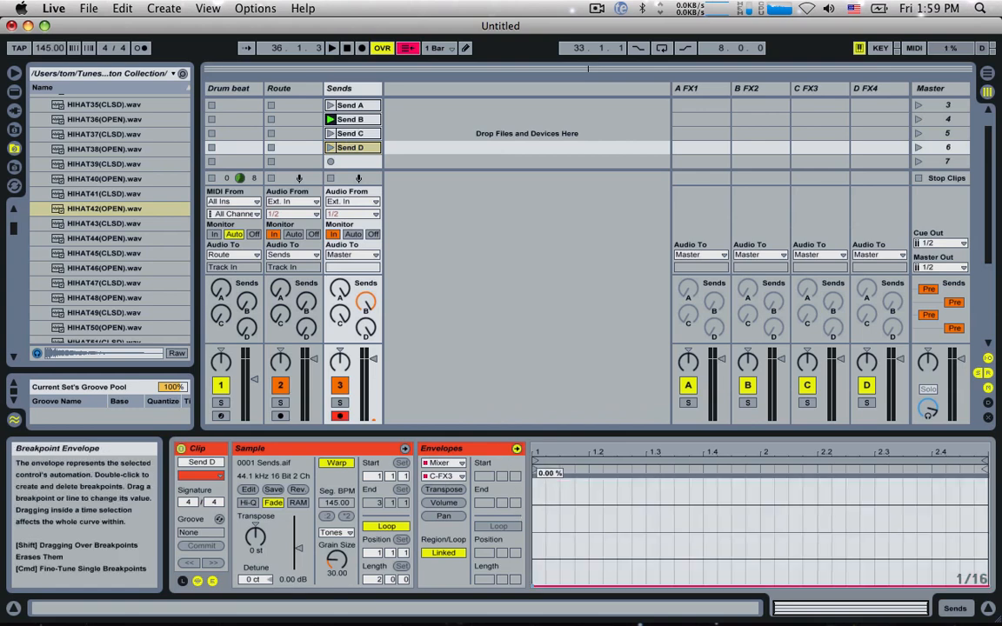
{"action": "left_click", "coordinate": [365, 328]}
{"action": "left_click_drag", "start_coordinate": [527, 587], "coordinate": [535, 474]}
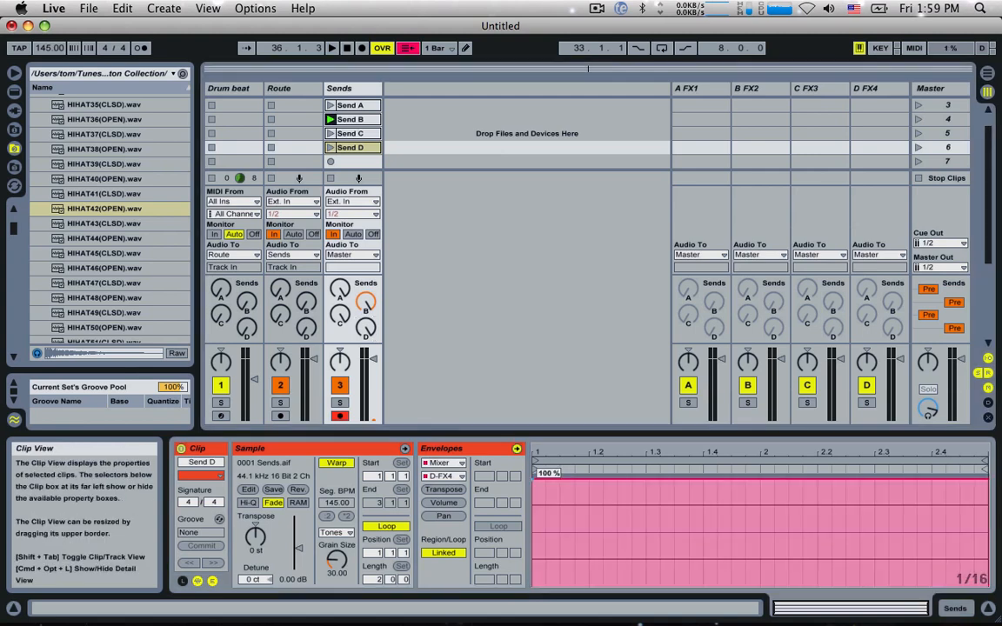
Step: Play the Send A, B, C and D clips in turn to check the signal on each return, and stop playback
{"action": "scroll", "coordinate": [369, 172], "scroll_direction": "up", "scroll_amount": 1}
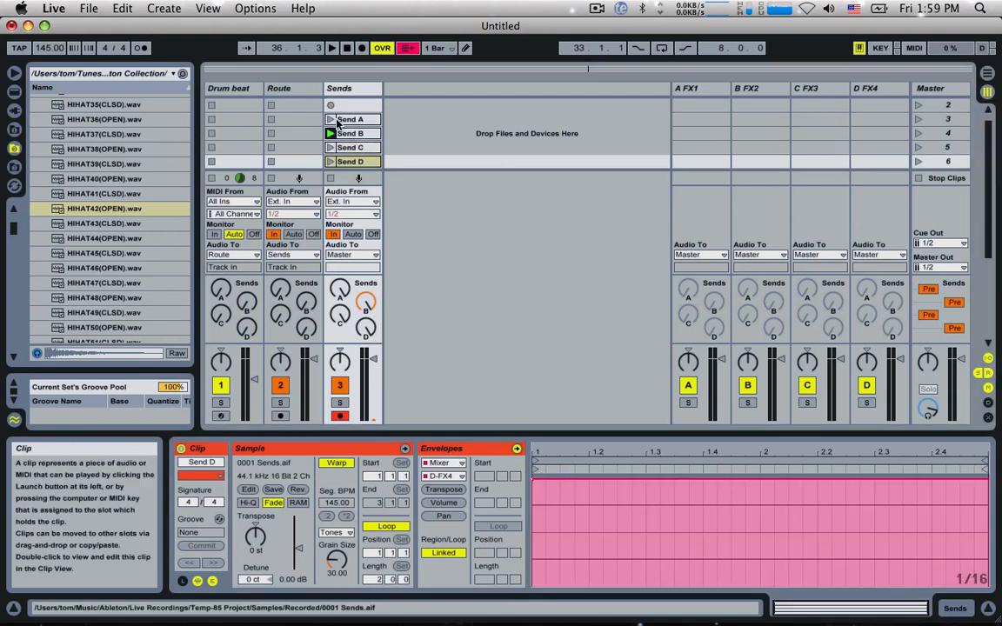
{"action": "left_click", "coordinate": [331, 120]}
{"action": "left_click", "coordinate": [331, 133]}
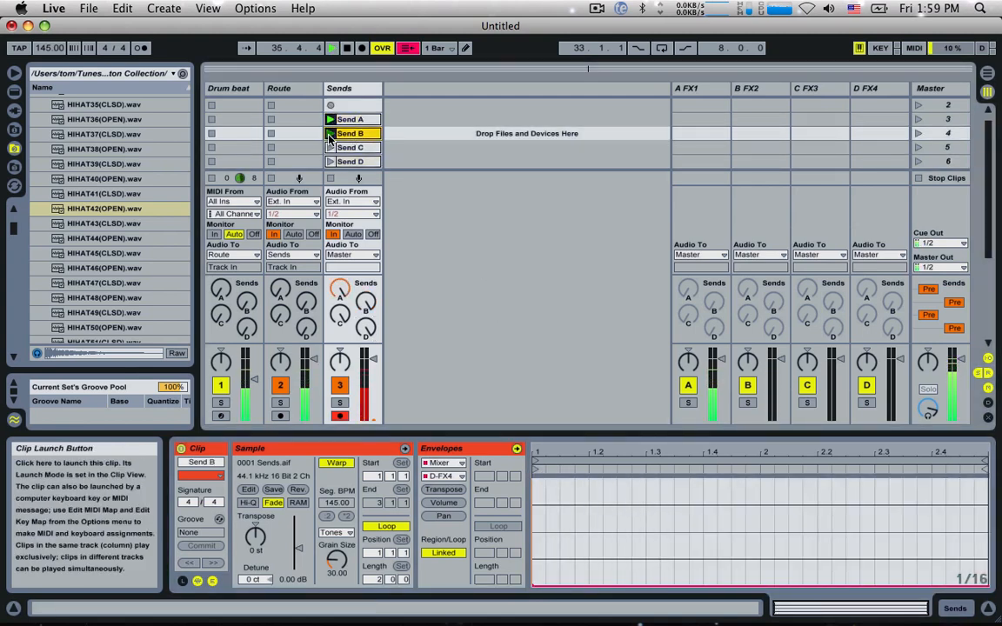
{"action": "left_click", "coordinate": [331, 150]}
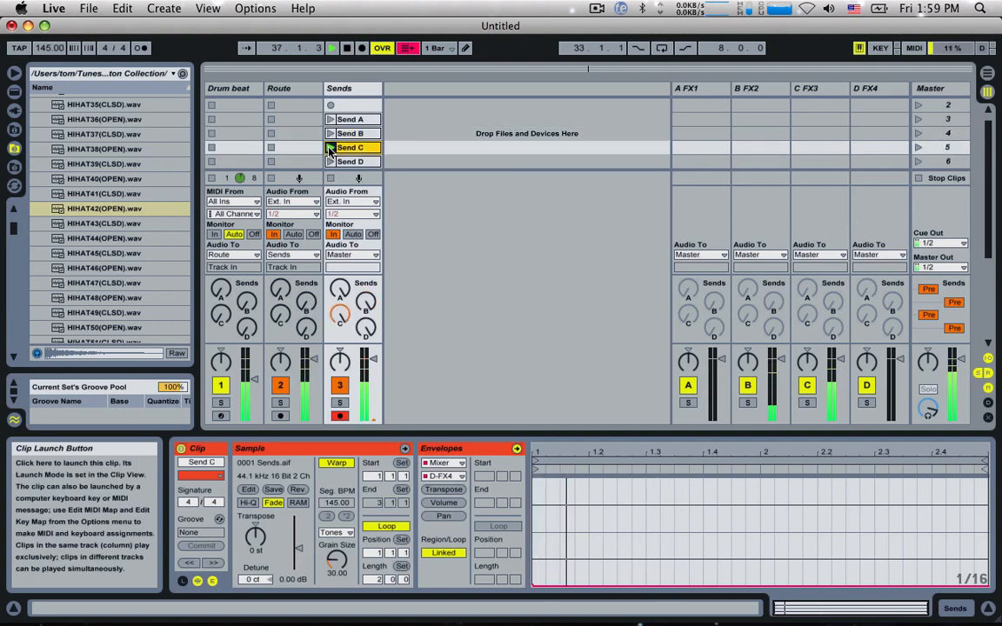
{"action": "left_click", "coordinate": [330, 161]}
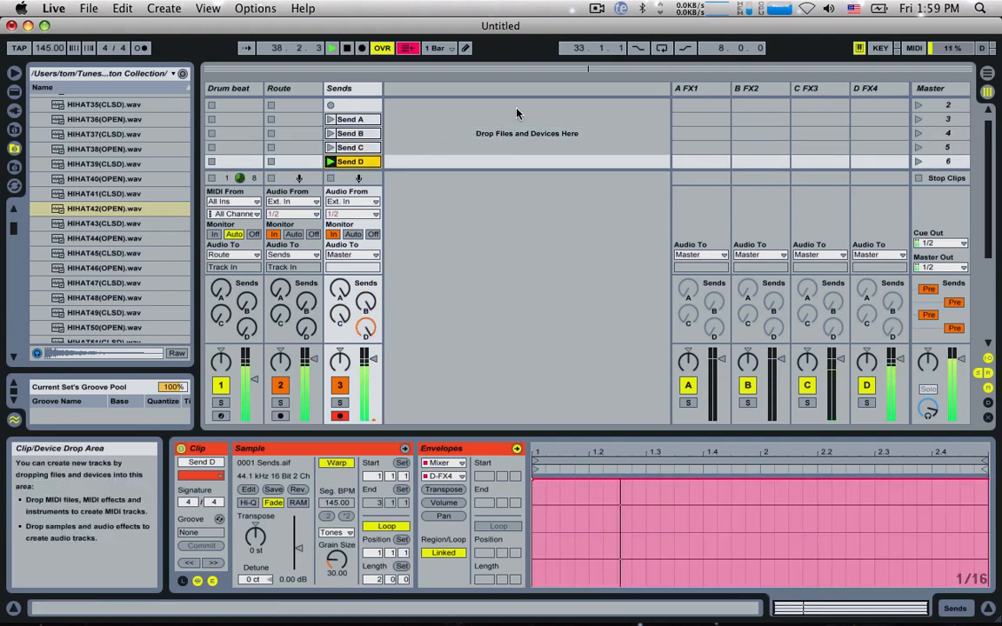
{"action": "key", "text": "space"}
{"action": "scroll", "coordinate": [371, 152], "scroll_direction": "down", "scroll_amount": 1}
{"action": "scroll", "coordinate": [372, 152], "scroll_direction": "up", "scroll_amount": 1}
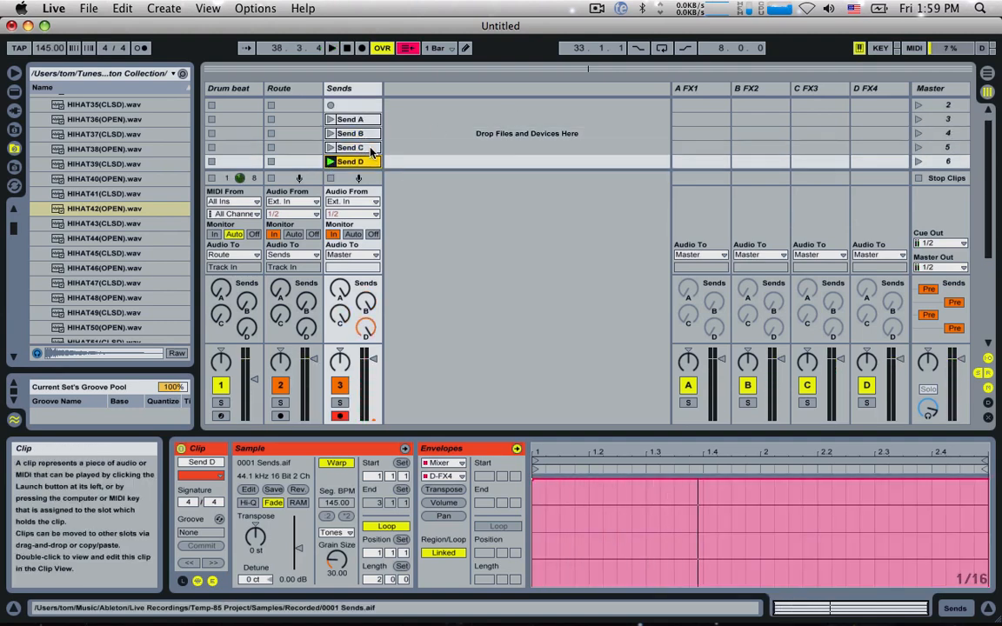
Step: Select the Send A to Send D clips together and show their launch settings
{"action": "left_click", "coordinate": [360, 118]}
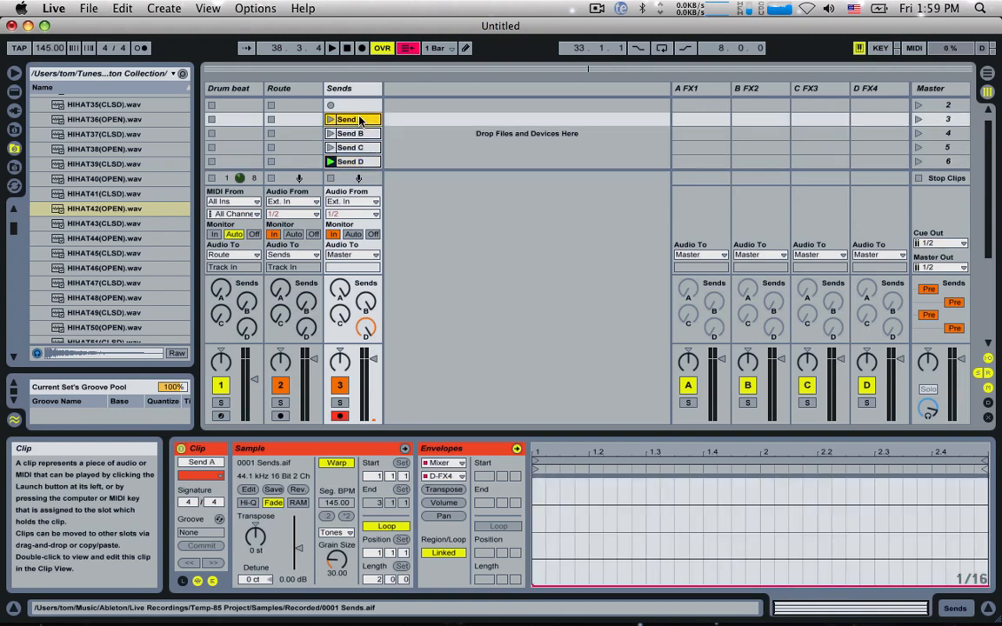
{"action": "left_click", "coordinate": [355, 133]}
{"action": "left_click", "coordinate": [356, 150]}
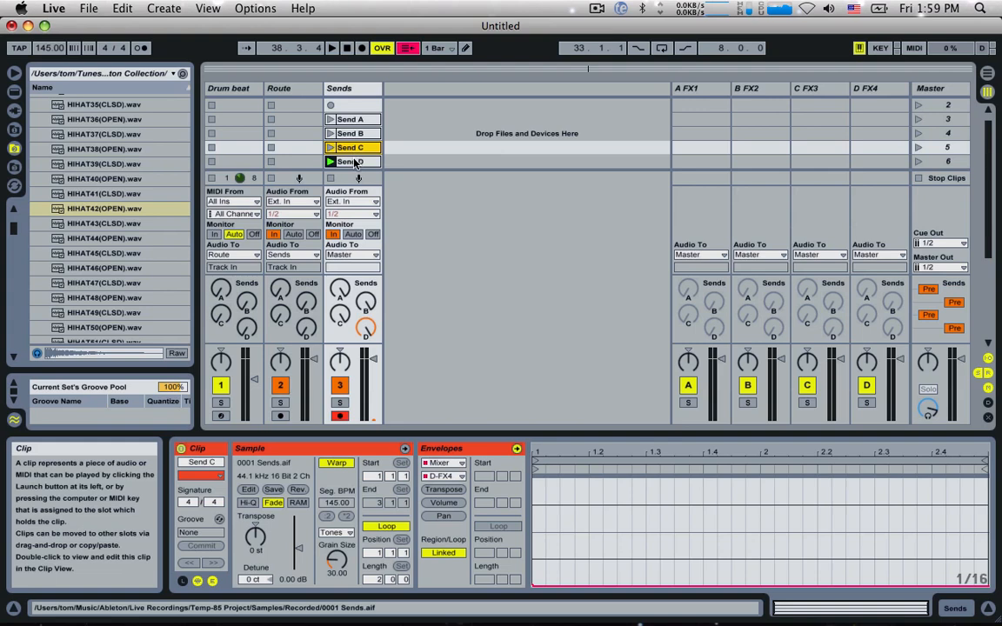
{"action": "left_click", "coordinate": [353, 121]}
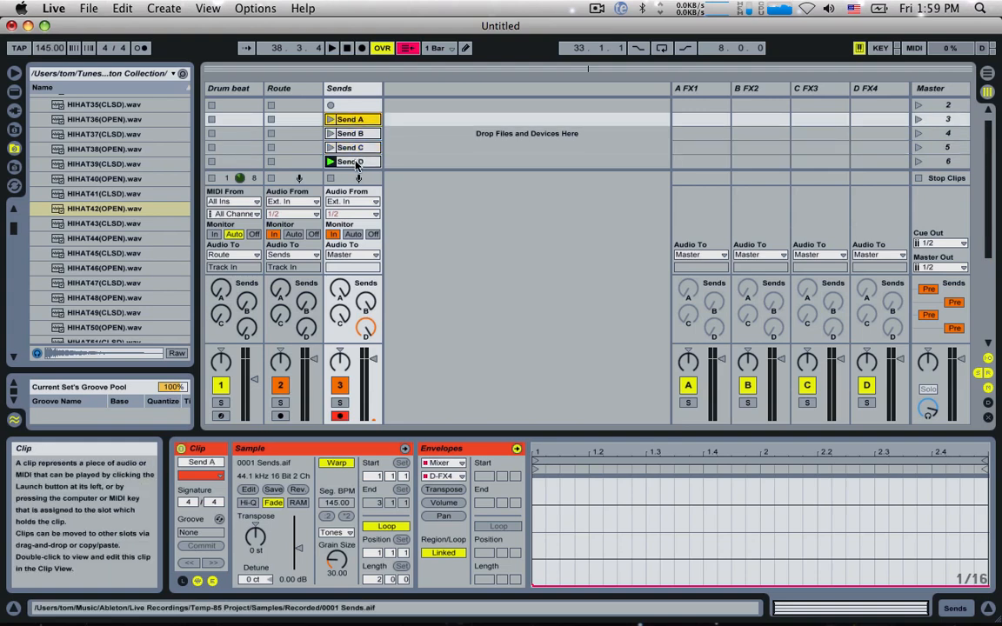
{"action": "left_click", "coordinate": [354, 163], "text": "shift"}
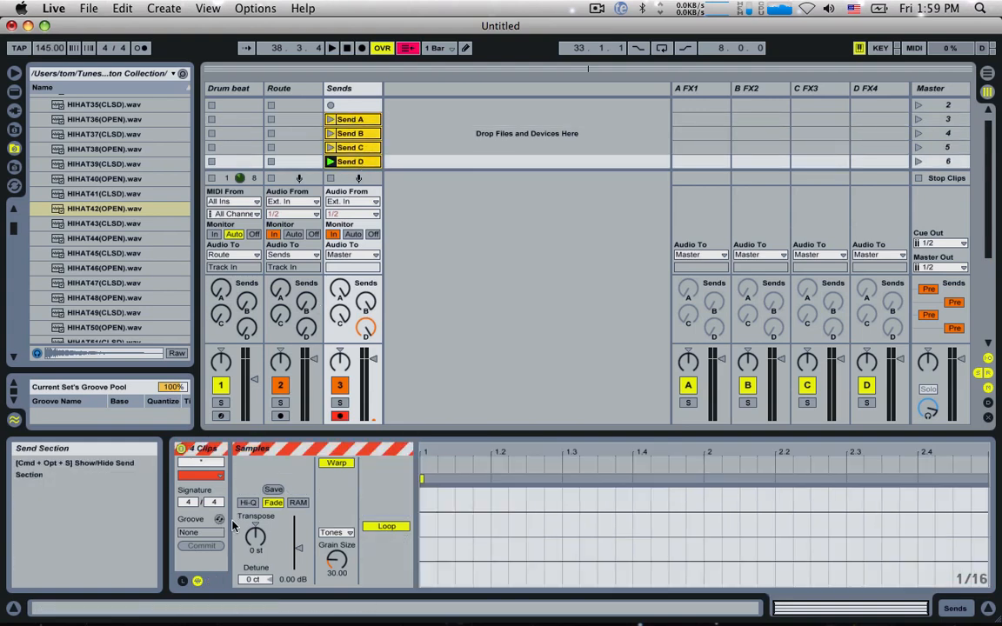
{"action": "left_click", "coordinate": [389, 122]}
{"action": "left_click", "coordinate": [373, 120]}
{"action": "left_click", "coordinate": [371, 161], "text": "shift"}
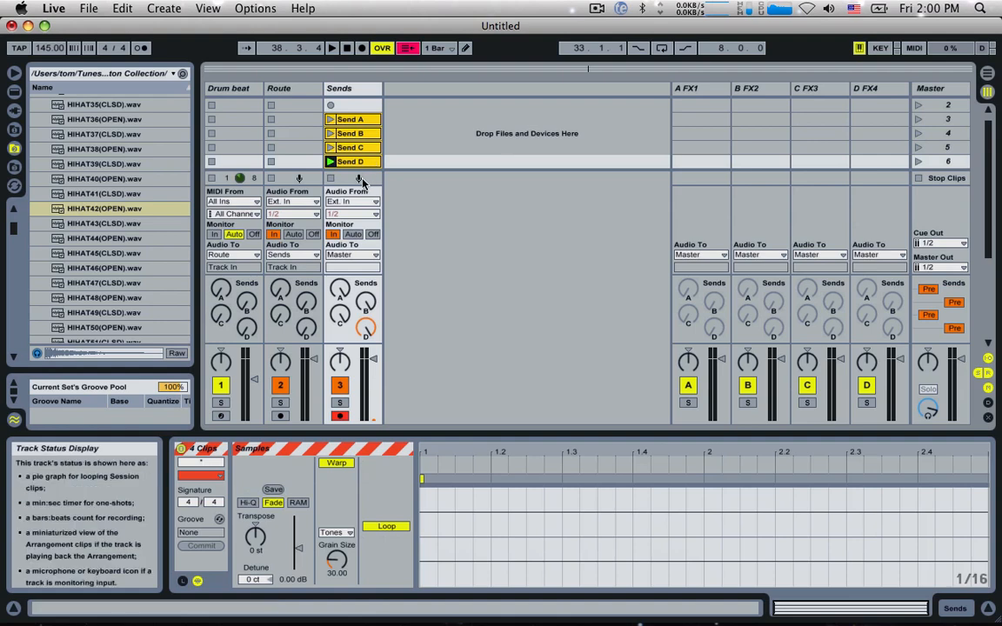
{"action": "left_click", "coordinate": [182, 582]}
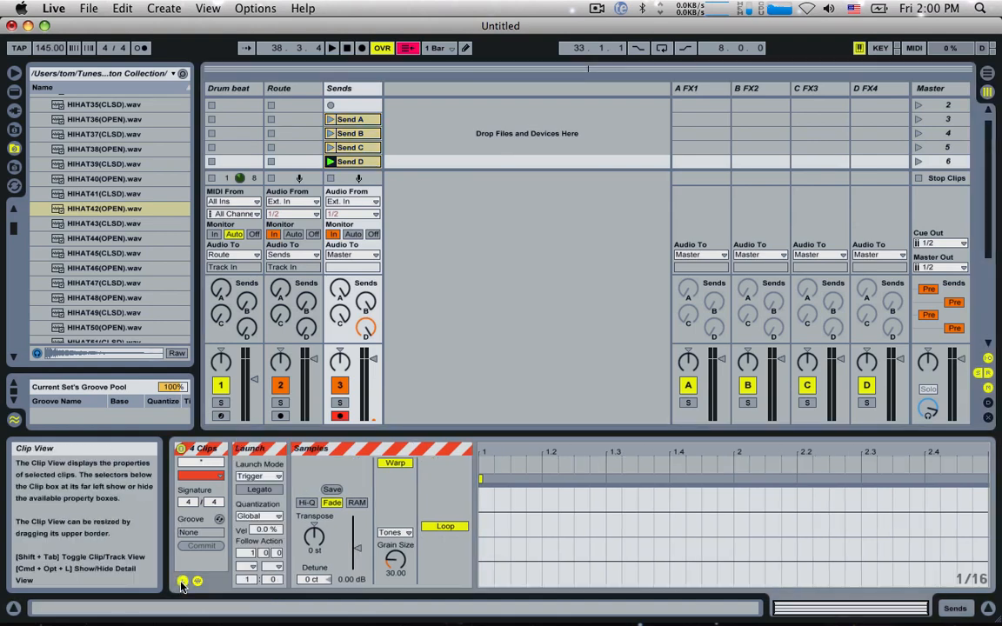
Step: Set the follow action of the four selected Send clips to Next with a follow action time of 2 bars
{"action": "left_click", "coordinate": [253, 567]}
{"action": "left_click", "coordinate": [254, 540]}
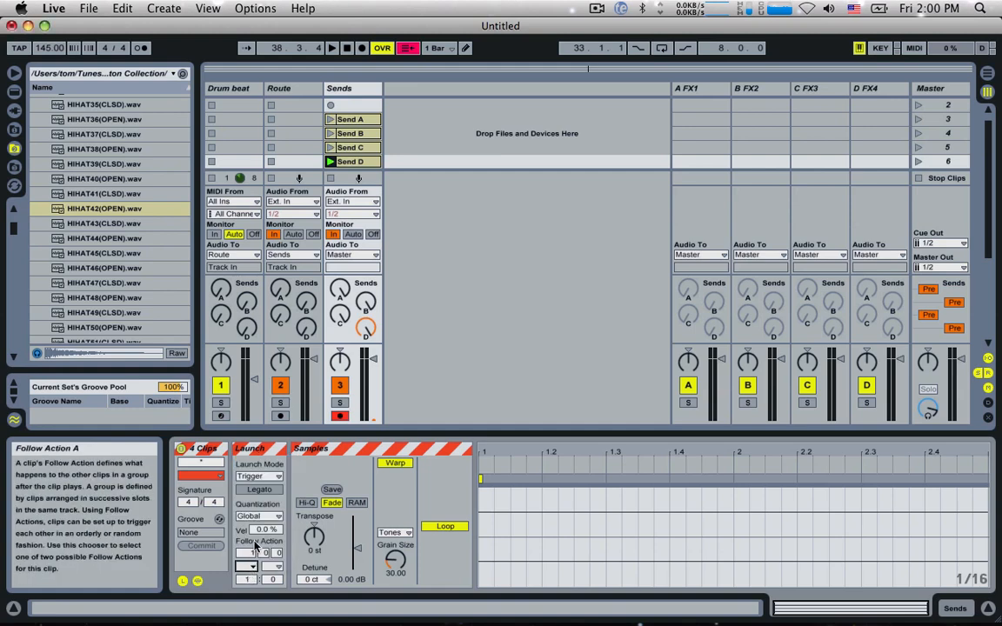
{"action": "left_click", "coordinate": [254, 553]}
{"action": "type", "text": "2"}
{"action": "left_click", "coordinate": [249, 567]}
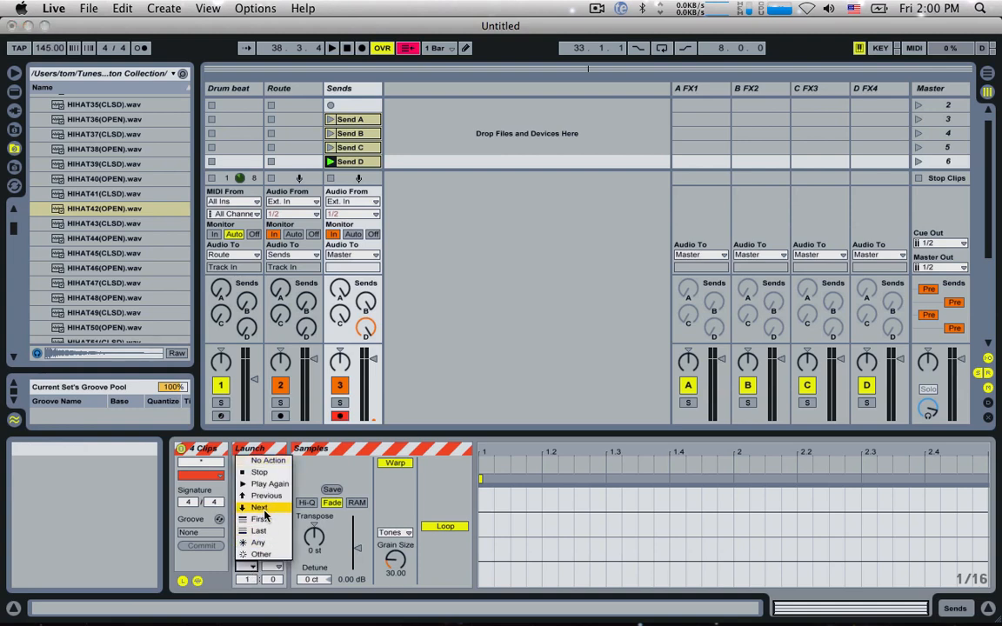
{"action": "left_click", "coordinate": [259, 507]}
Step: Check the follow action settings on each Send clip individually and launch Send A
{"action": "left_click", "coordinate": [352, 120]}
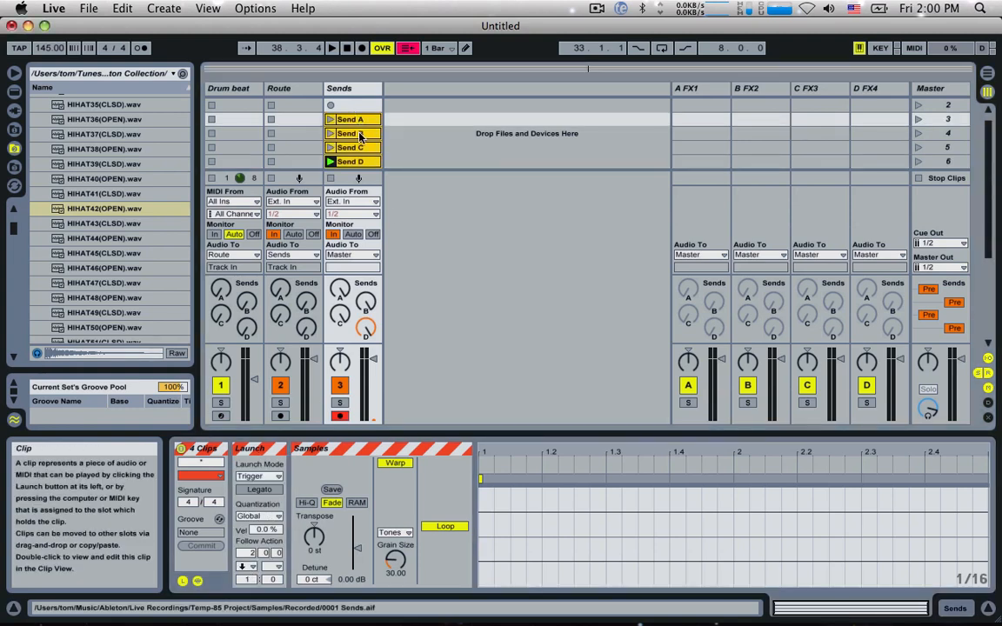
{"action": "left_click", "coordinate": [361, 136]}
{"action": "left_click", "coordinate": [359, 149]}
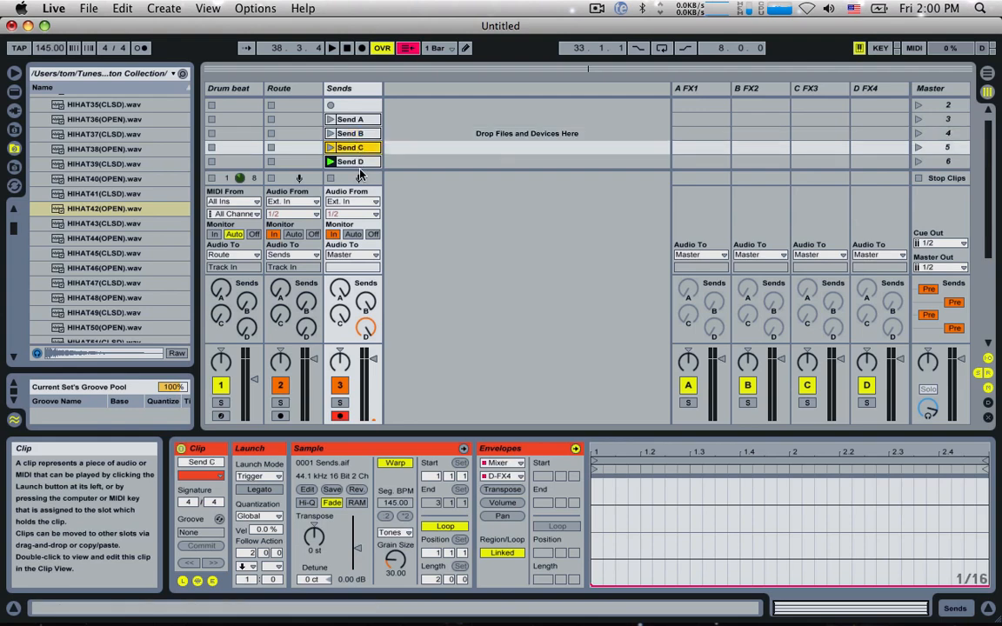
{"action": "left_click", "coordinate": [359, 163]}
{"action": "left_click", "coordinate": [354, 120]}
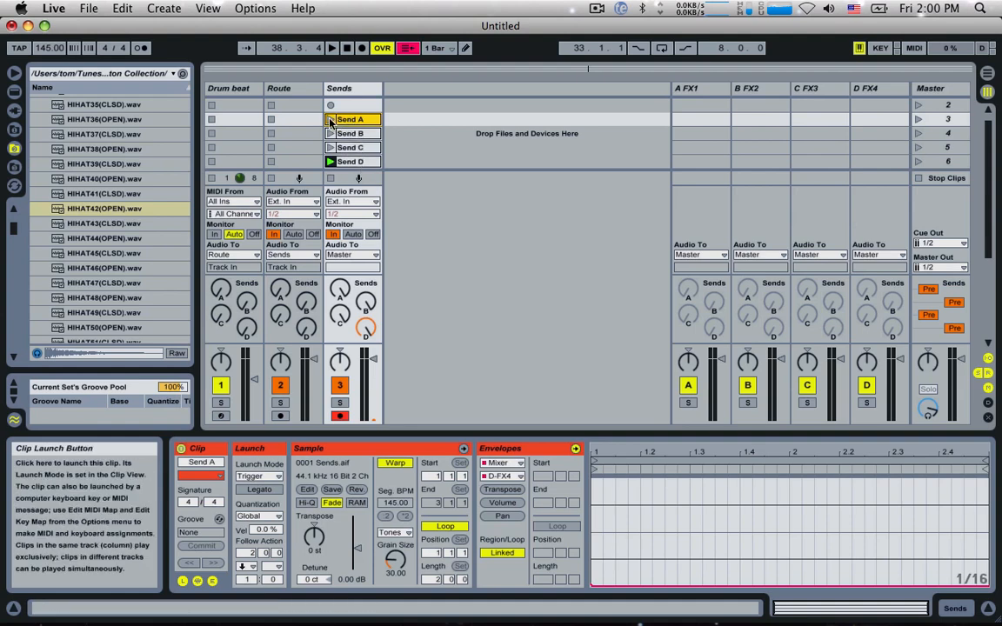
{"action": "left_click", "coordinate": [330, 120]}
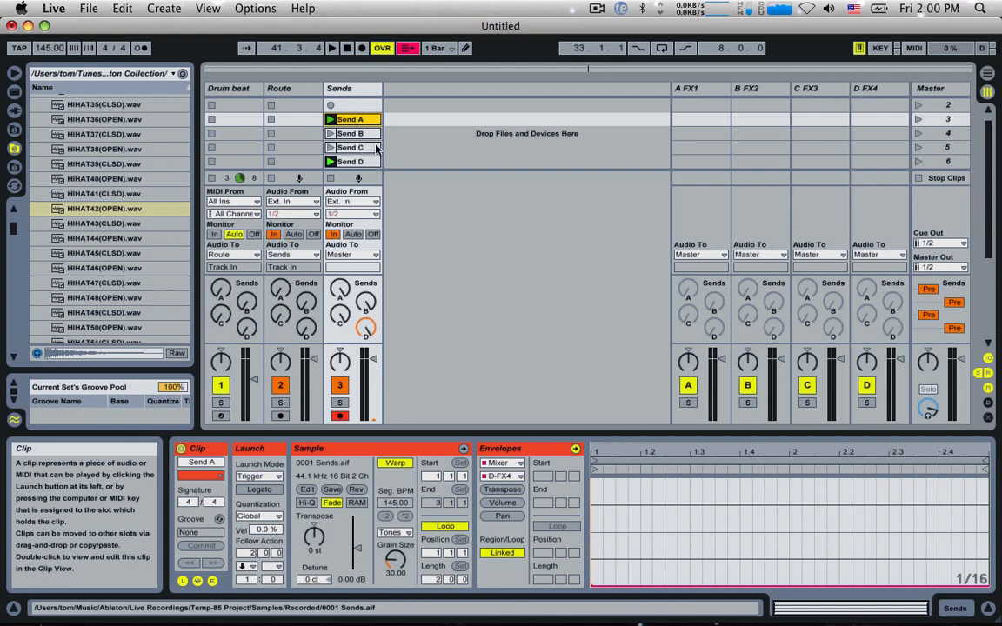
Step: Group the Route and Sends tracks and name the group Route Section
{"action": "left_click", "coordinate": [344, 88]}
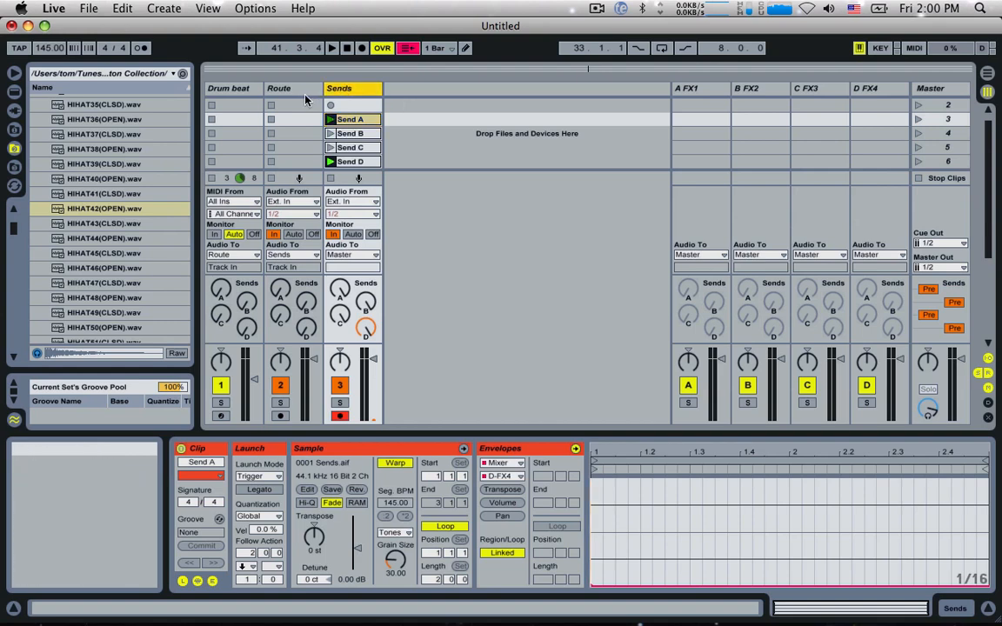
{"action": "right_click", "coordinate": [284, 91]}
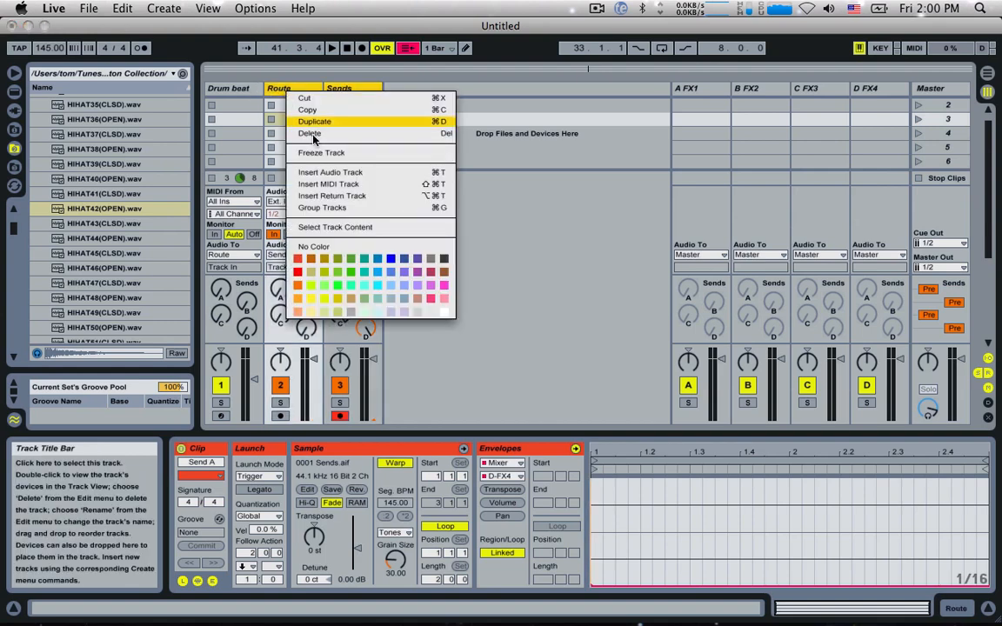
{"action": "left_click", "coordinate": [327, 208]}
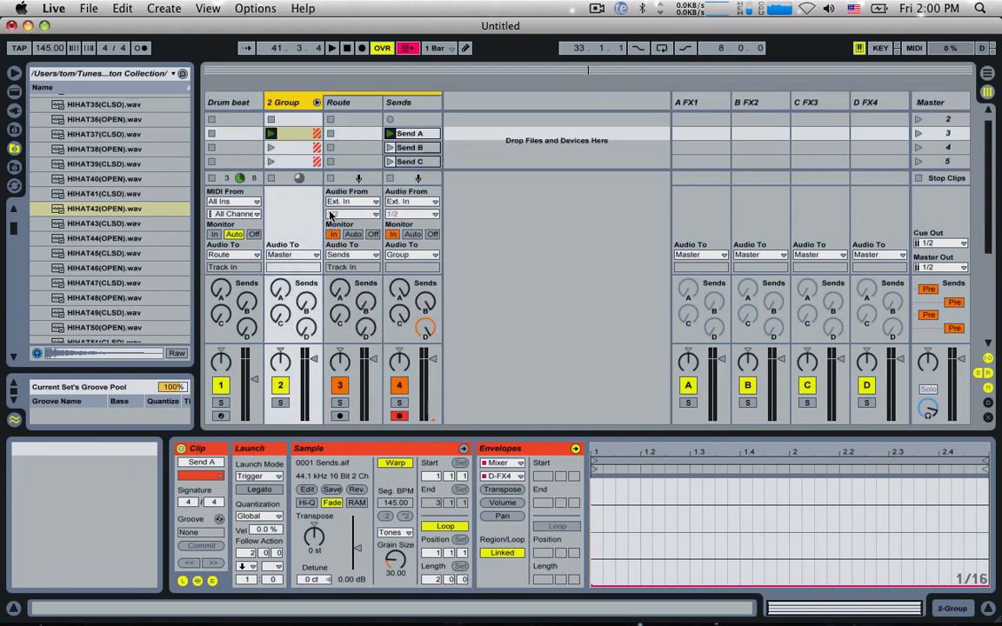
{"action": "key", "text": "super+r"}
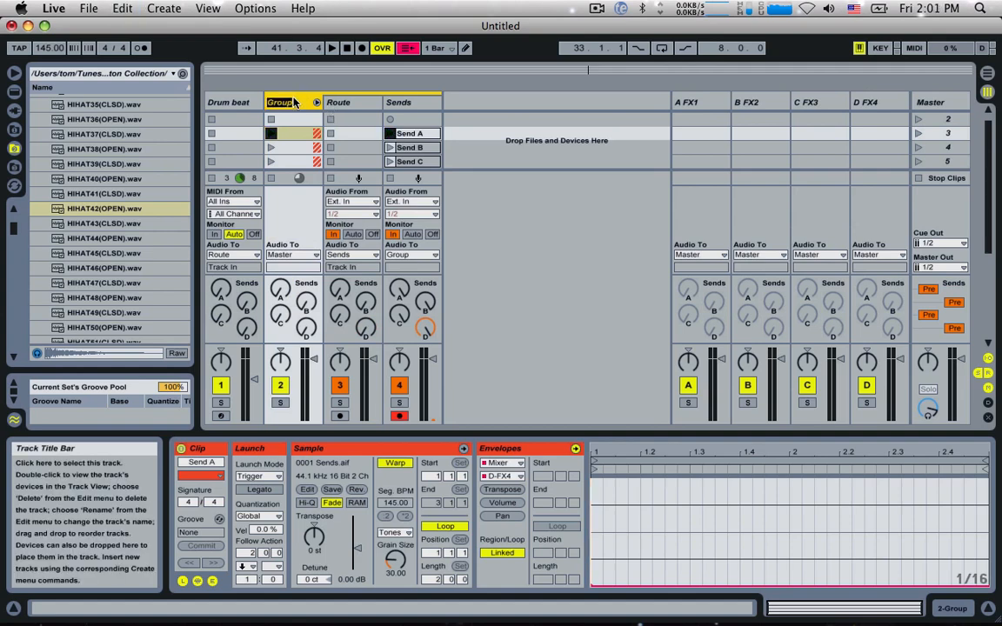
{"action": "type", "text": "Route Section"}
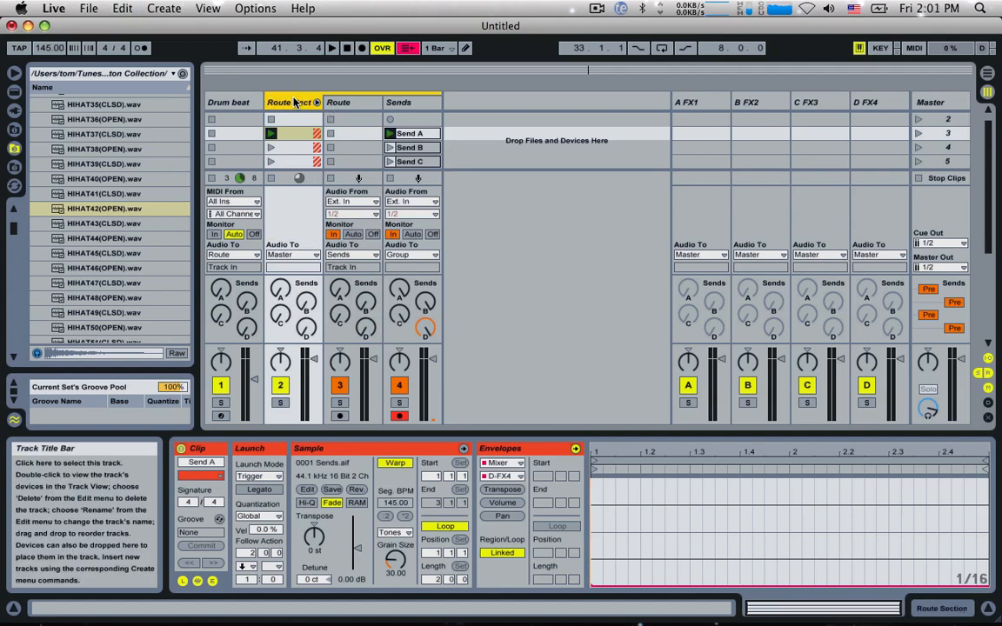
Step: Colour the Route Section group track cyan
{"action": "right_click", "coordinate": [295, 101]}
{"action": "left_click", "coordinate": [372, 303]}
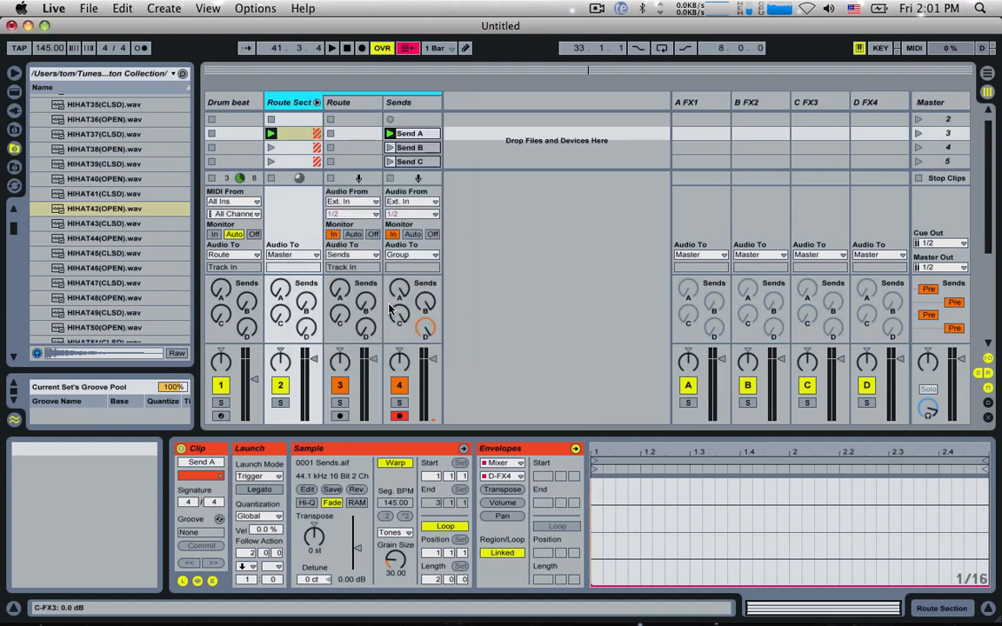
{"action": "key", "text": "super+z"}
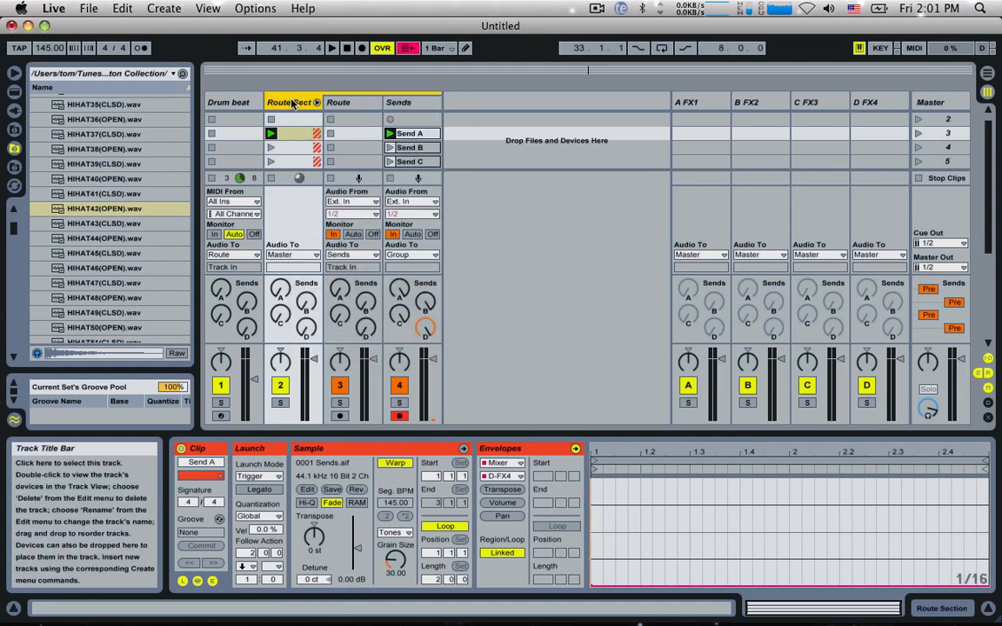
Step: Insert an audio track after Sends, name it FX1, and add three more audio tracks after it
{"action": "key", "text": "super+t"}
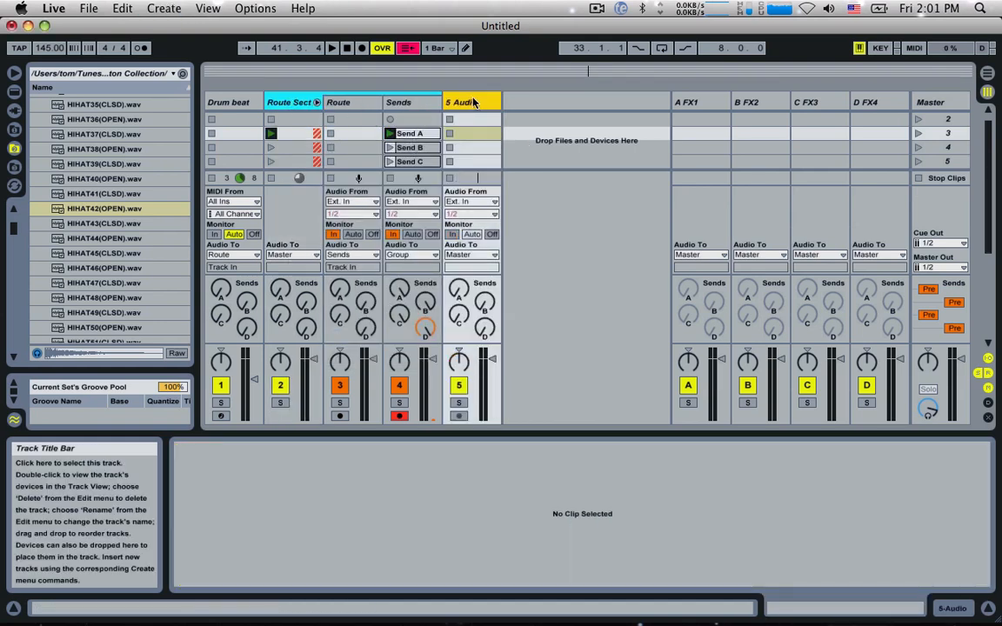
{"action": "type", "text": "FX"}
{"action": "key", "text": "Return"}
{"action": "key", "text": "super+t"}
{"action": "key", "text": "super+t"}
{"action": "key", "text": "super+t"}
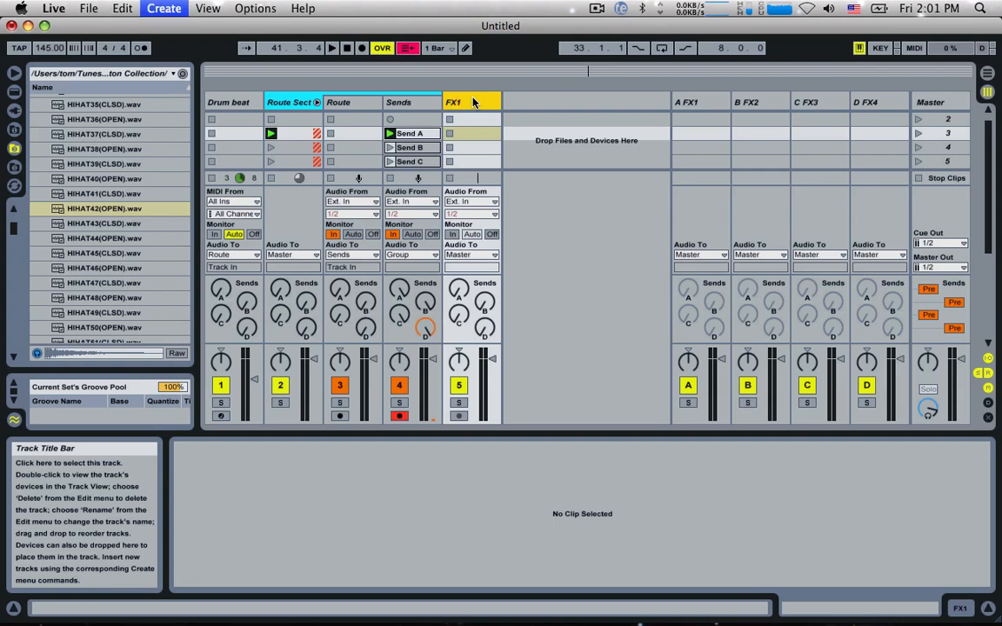
Step: Rename the three new audio tracks FX2, FX3 and FX4
{"action": "left_click", "coordinate": [511, 105]}
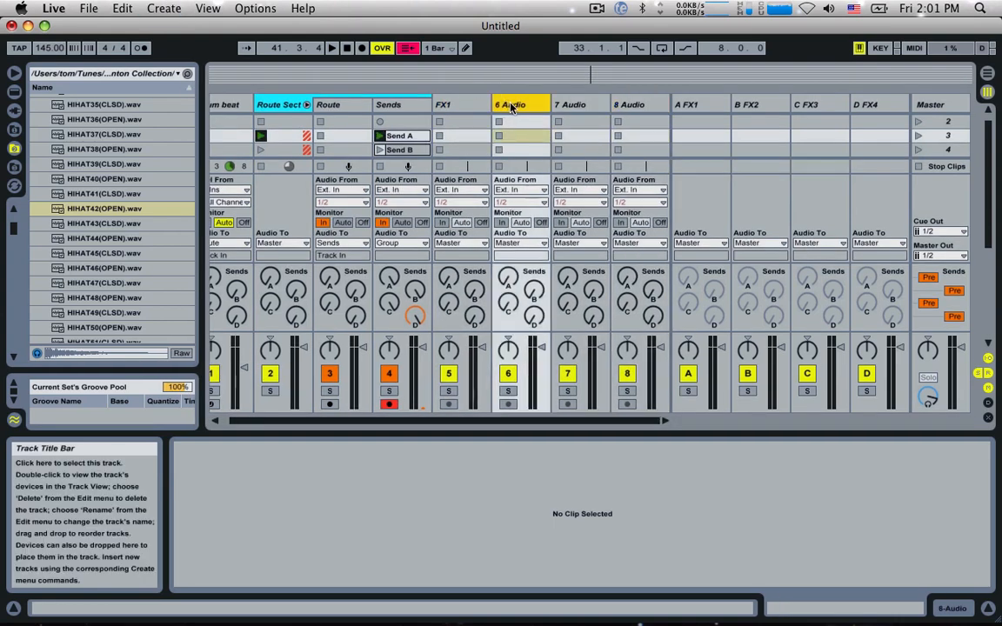
{"action": "type", "text": "FX2"}
{"action": "key", "text": "Tab"}
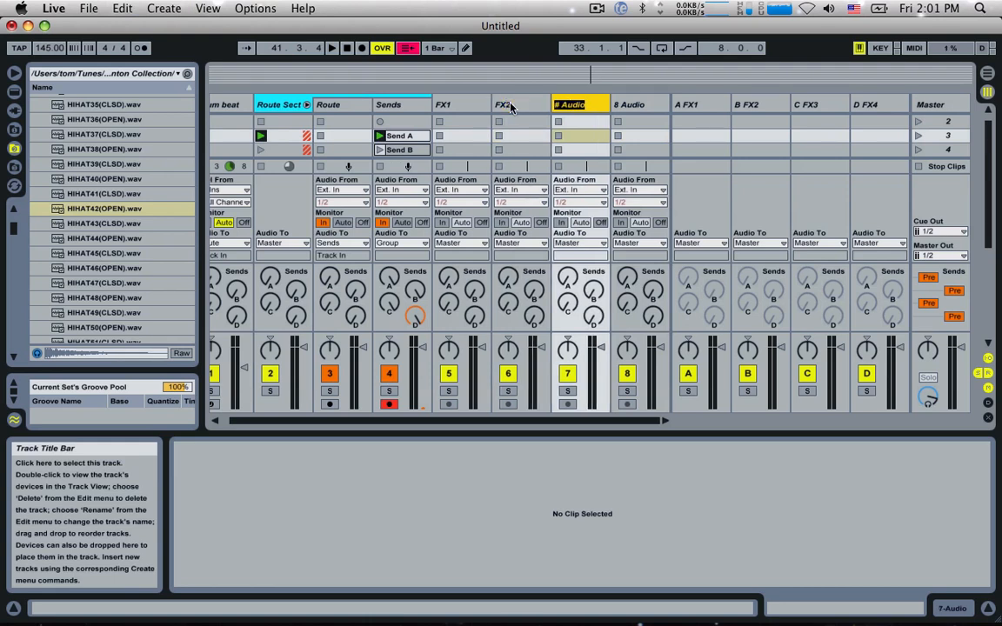
{"action": "type", "text": "FX3"}
{"action": "key", "text": "Tab"}
{"action": "type", "text": "FX4"}
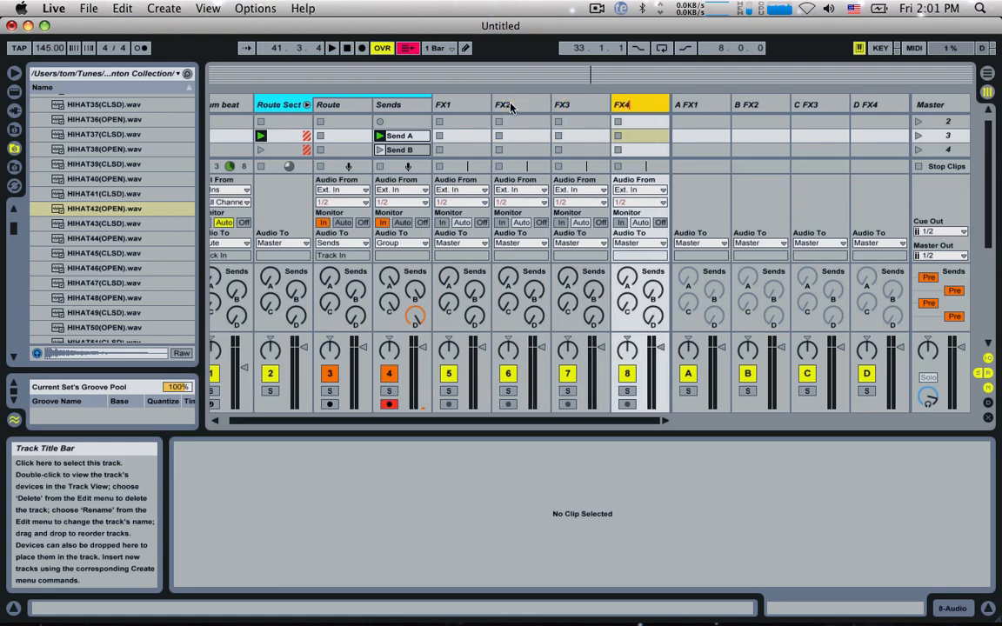
{"action": "key", "text": "Return"}
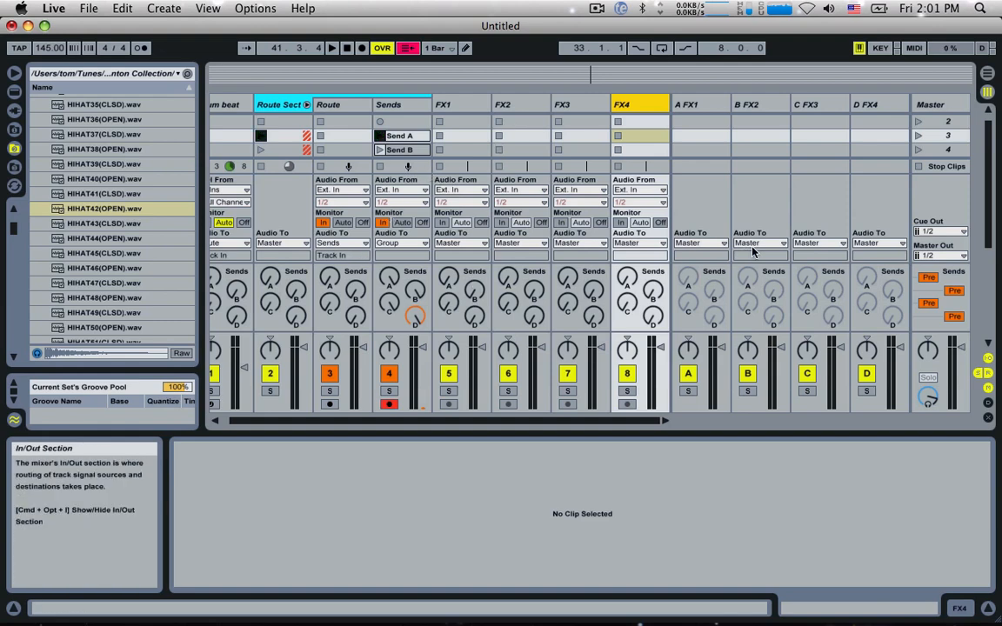
Step: Route the outputs of return tracks A, B, C and D to audio tracks FX1, FX2, FX3 and FX4 respectively
{"action": "left_click", "coordinate": [685, 201]}
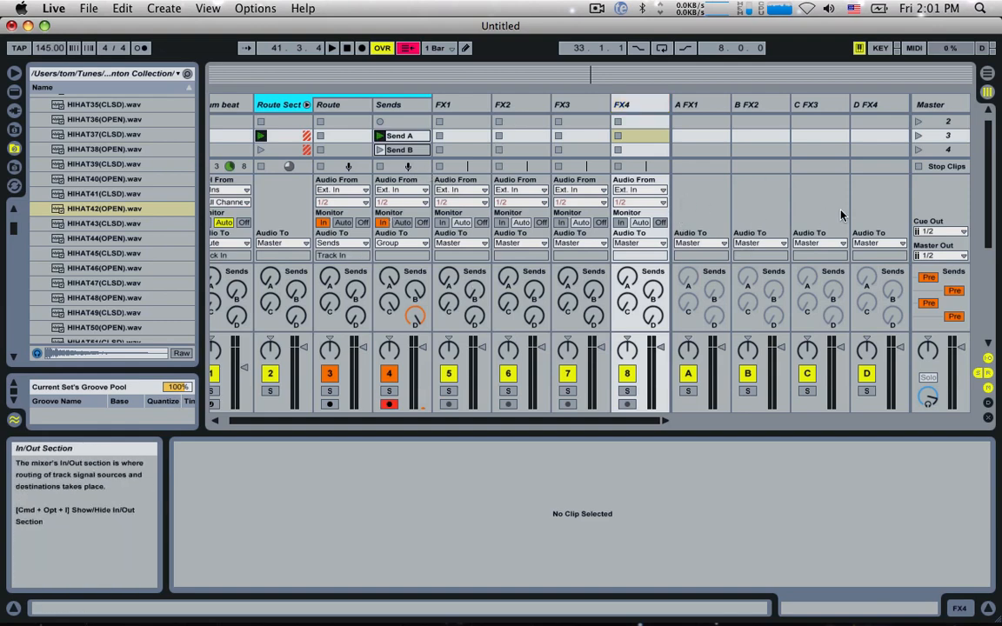
{"action": "left_click", "coordinate": [696, 248]}
{"action": "left_click", "coordinate": [688, 320]}
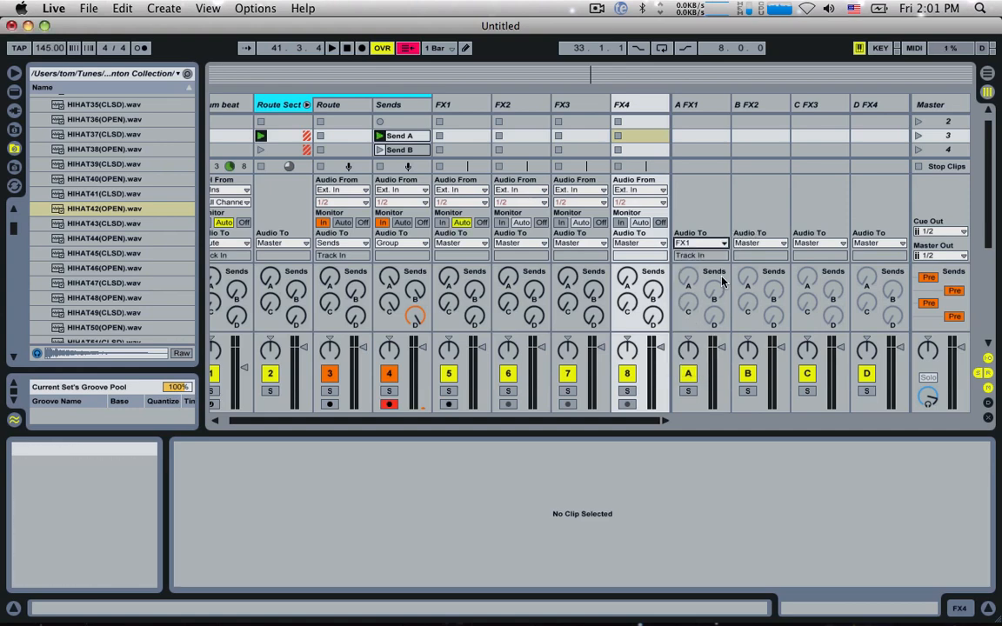
{"action": "left_click", "coordinate": [759, 242]}
{"action": "left_click", "coordinate": [742, 330]}
{"action": "left_click", "coordinate": [819, 242]}
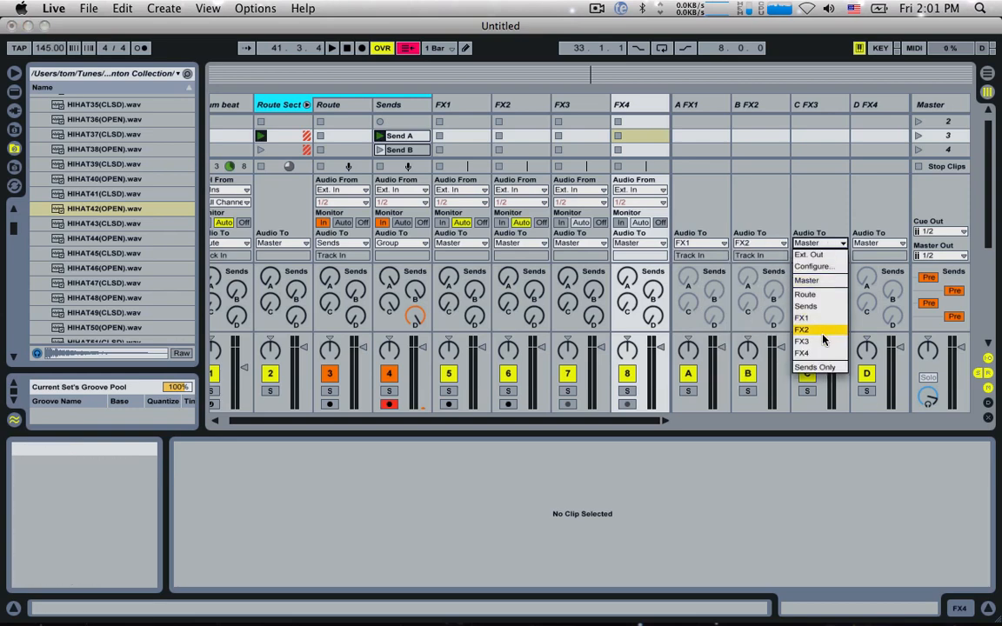
{"action": "left_click", "coordinate": [801, 341]}
{"action": "left_click", "coordinate": [878, 242]}
{"action": "left_click", "coordinate": [880, 353]}
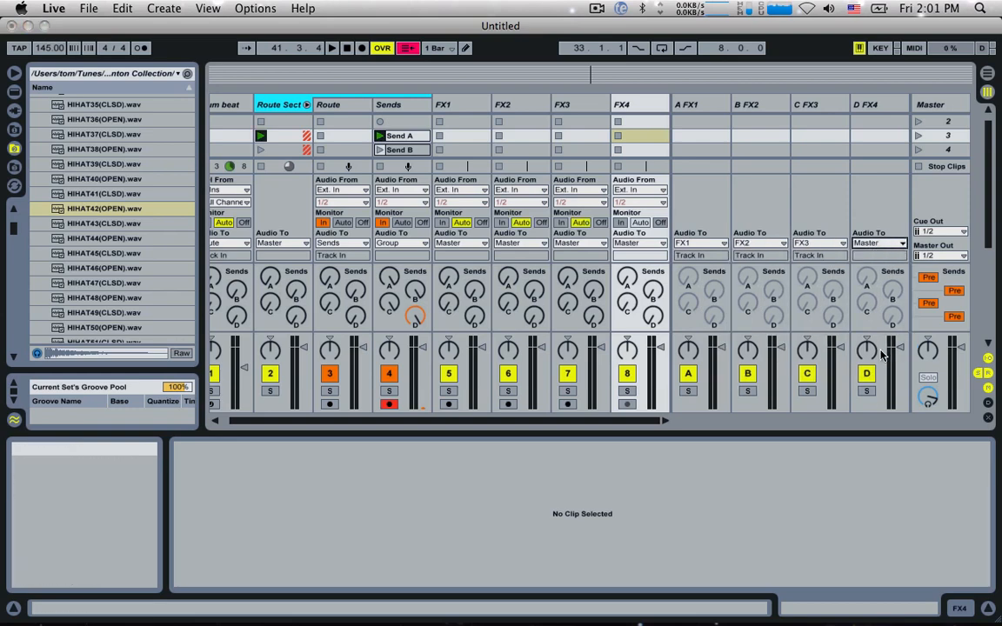
Step: Set input monitoring to In on the FX1, FX2, FX3 and FX4 audio tracks
{"action": "left_click", "coordinate": [720, 105]}
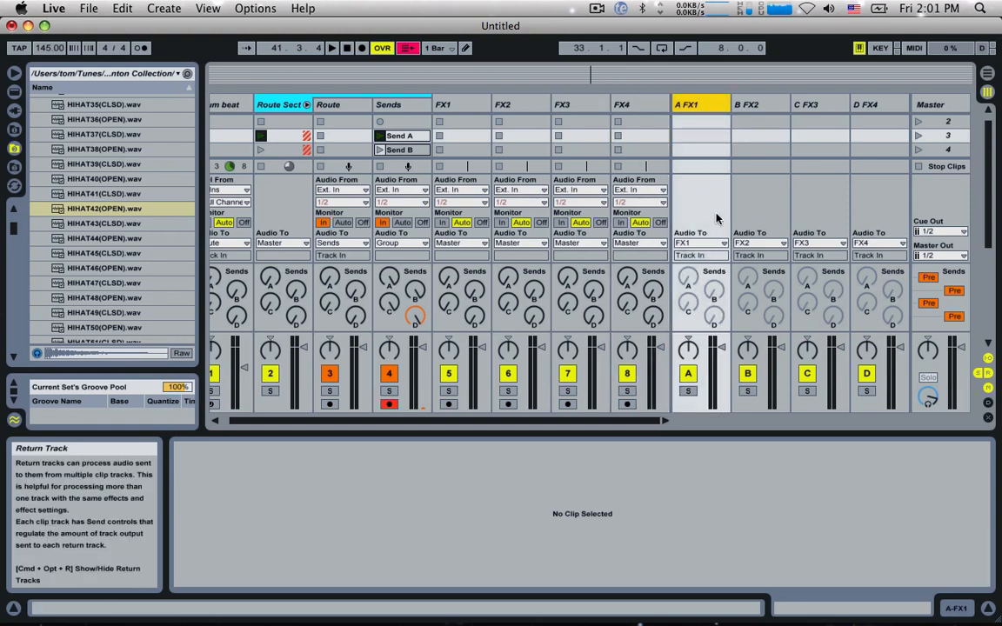
{"action": "left_click", "coordinate": [463, 106]}
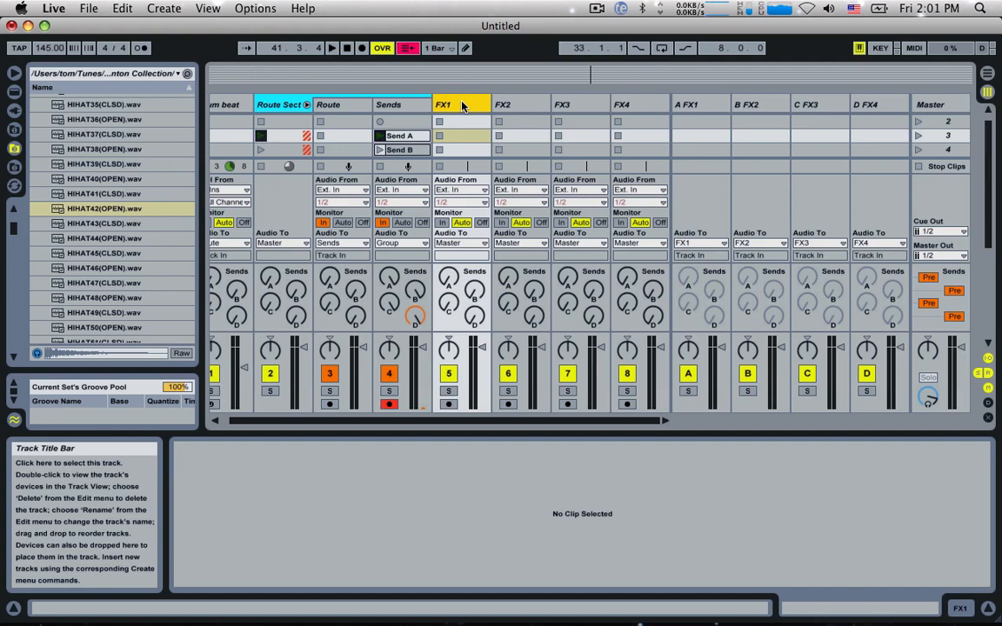
{"action": "left_click", "coordinate": [442, 222]}
{"action": "left_click", "coordinate": [502, 223]}
{"action": "left_click", "coordinate": [560, 223]}
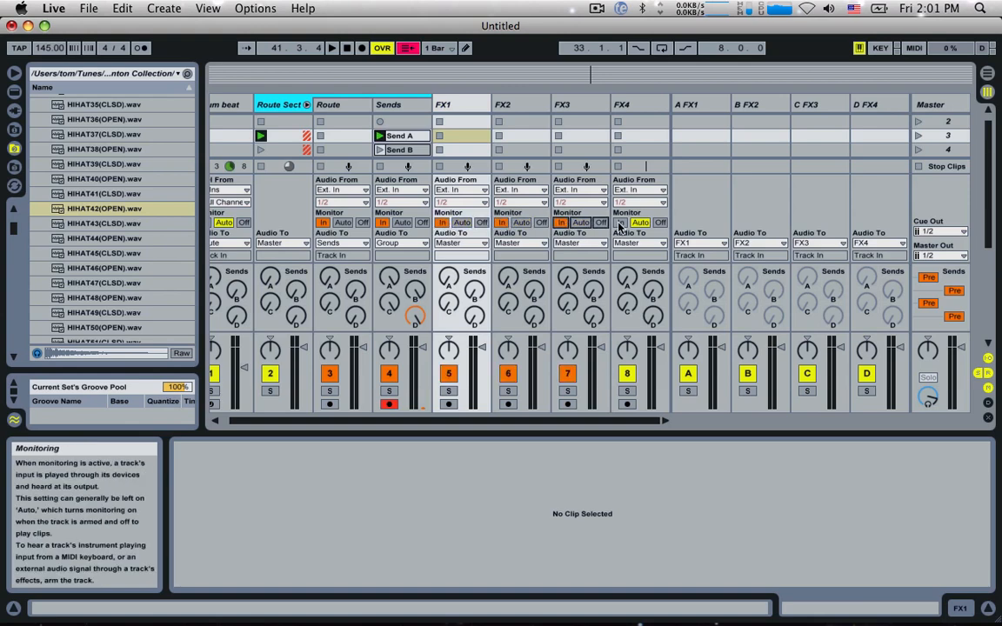
{"action": "left_click", "coordinate": [620, 223]}
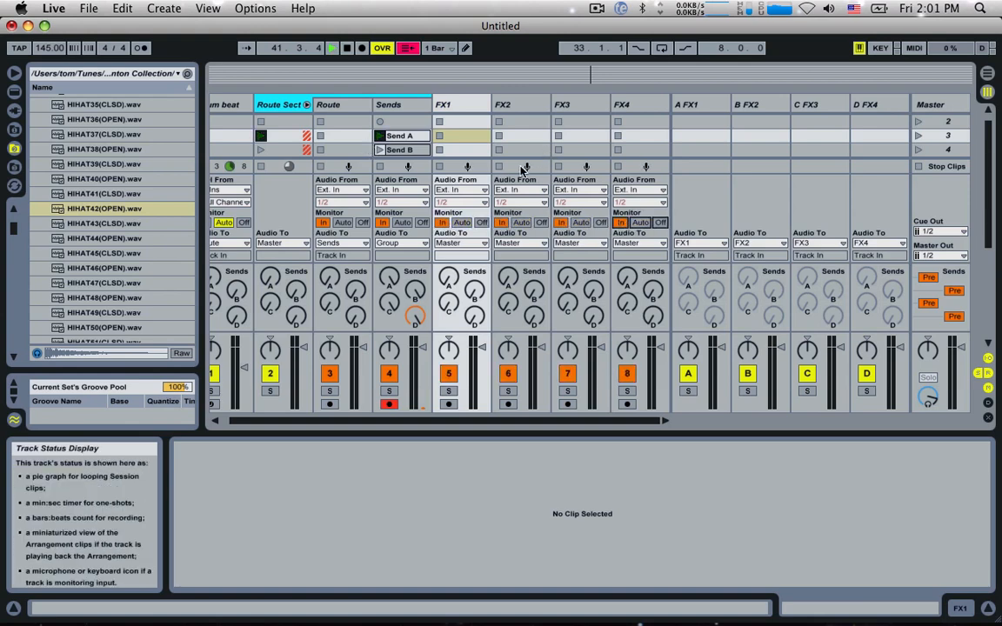
Step: Play the set to check the signal on the FX audio tracks, stop it, and go through the FX tracks and returns
{"action": "key", "text": "space"}
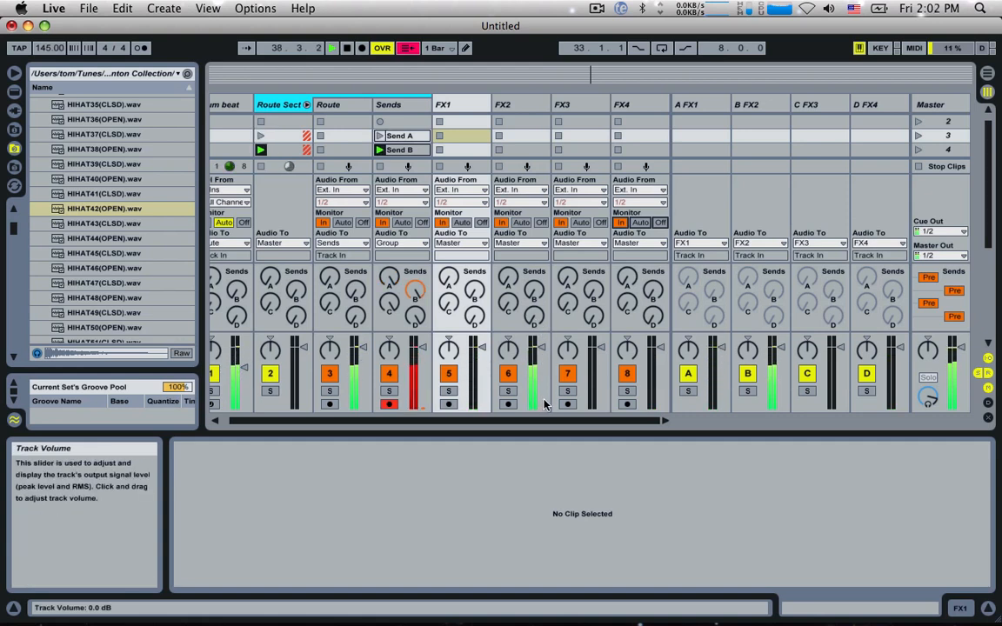
{"action": "key", "text": "space"}
{"action": "left_click", "coordinate": [464, 106]}
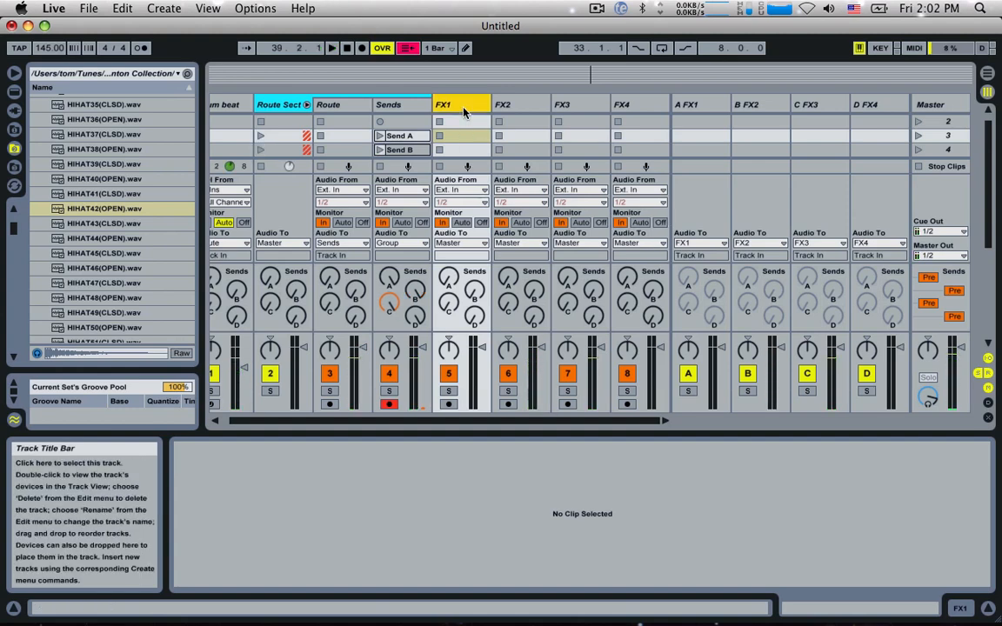
{"action": "left_click", "coordinate": [637, 103]}
{"action": "left_click", "coordinate": [588, 103]}
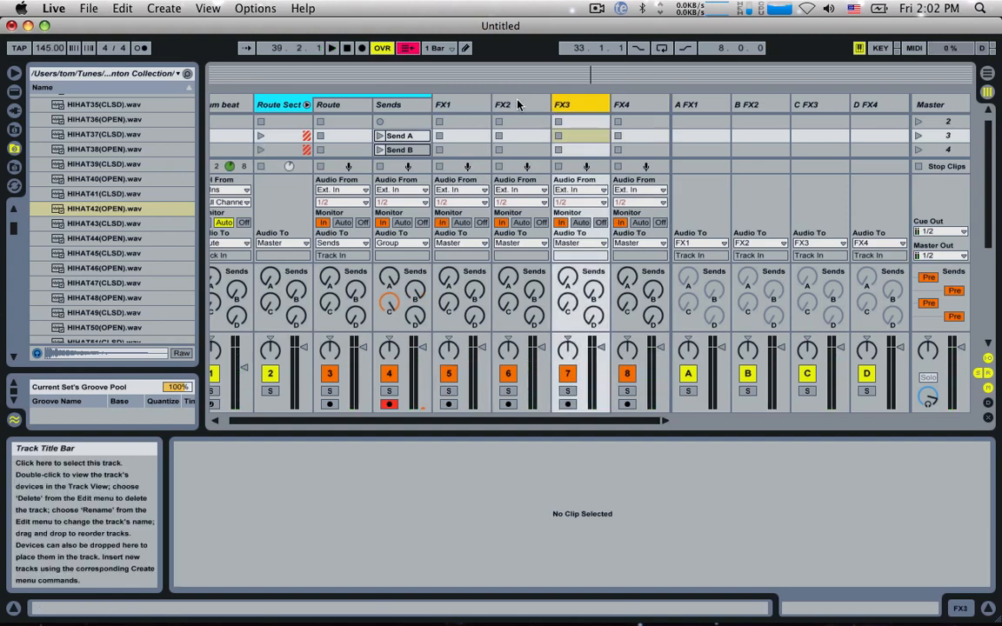
{"action": "left_click", "coordinate": [518, 104]}
{"action": "left_click", "coordinate": [468, 104]}
{"action": "left_click", "coordinate": [527, 105]}
{"action": "left_click", "coordinate": [581, 105]}
{"action": "left_click", "coordinate": [725, 105]}
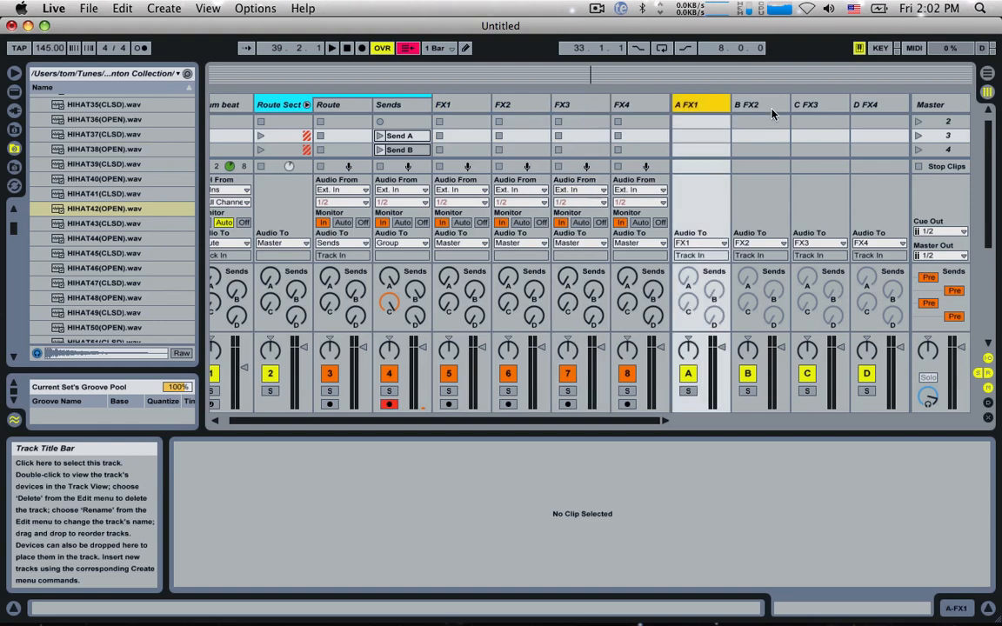
{"action": "left_click", "coordinate": [765, 104]}
{"action": "left_click", "coordinate": [817, 105]}
Step: Add the Beat Repeat audio effect to the FX1 audio track
{"action": "left_click", "coordinate": [468, 104]}
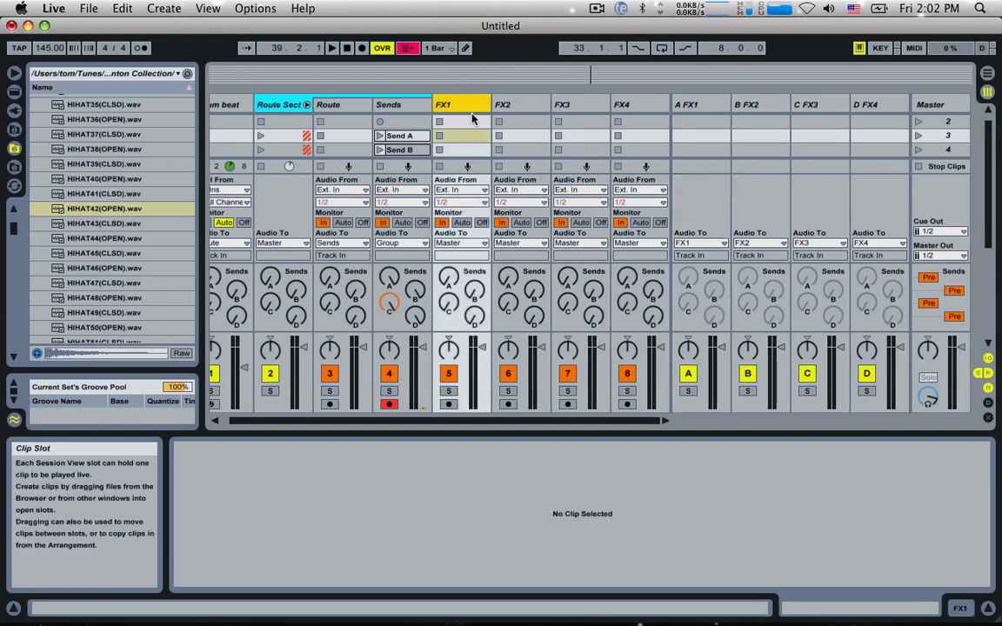
{"action": "scroll", "coordinate": [465, 129], "scroll_direction": "up", "scroll_amount": 1}
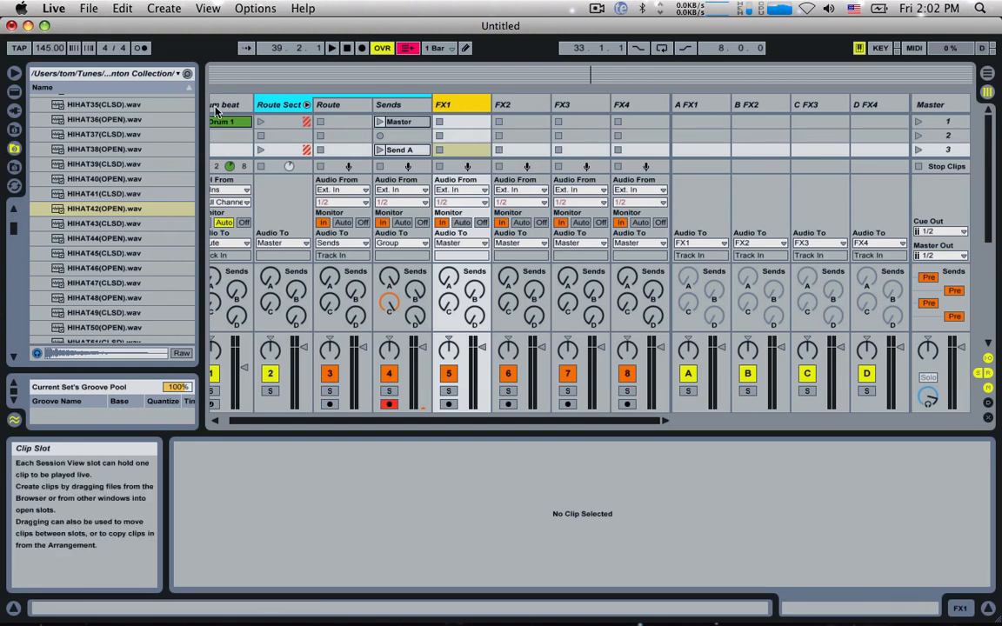
{"action": "left_click", "coordinate": [14, 91]}
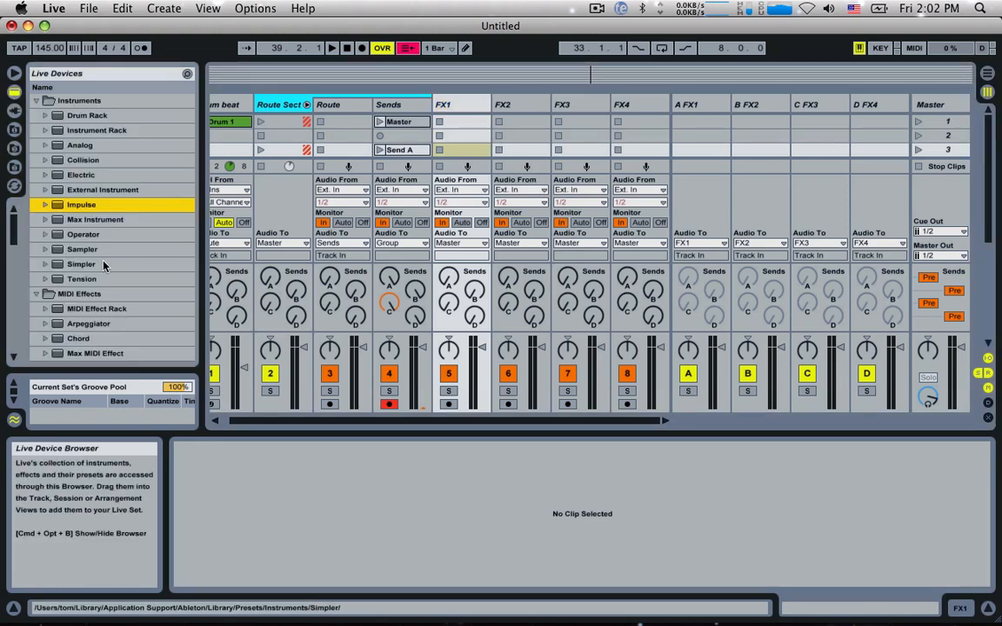
{"action": "scroll", "coordinate": [103, 265], "scroll_direction": "down", "scroll_amount": 5}
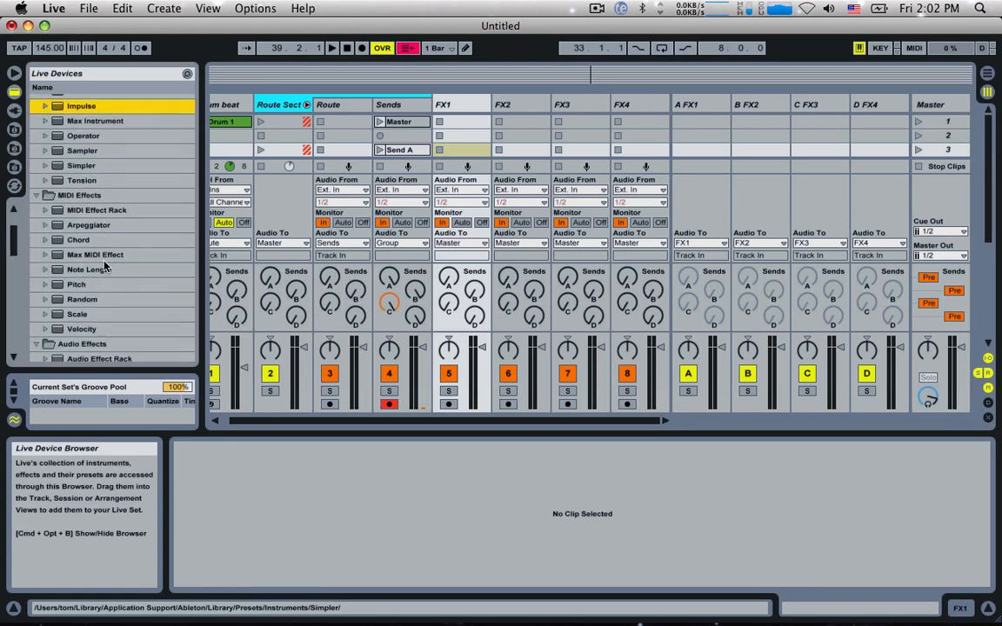
{"action": "scroll", "coordinate": [104, 268], "scroll_direction": "down", "scroll_amount": 4}
{"action": "scroll", "coordinate": [105, 266], "scroll_direction": "down", "scroll_amount": 6}
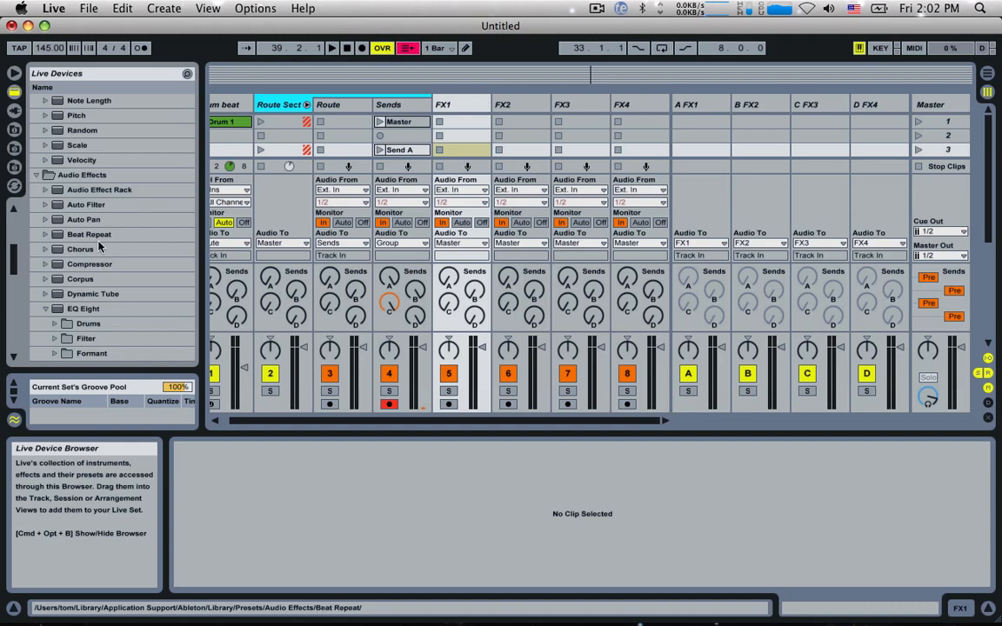
{"action": "double_click", "coordinate": [88, 234]}
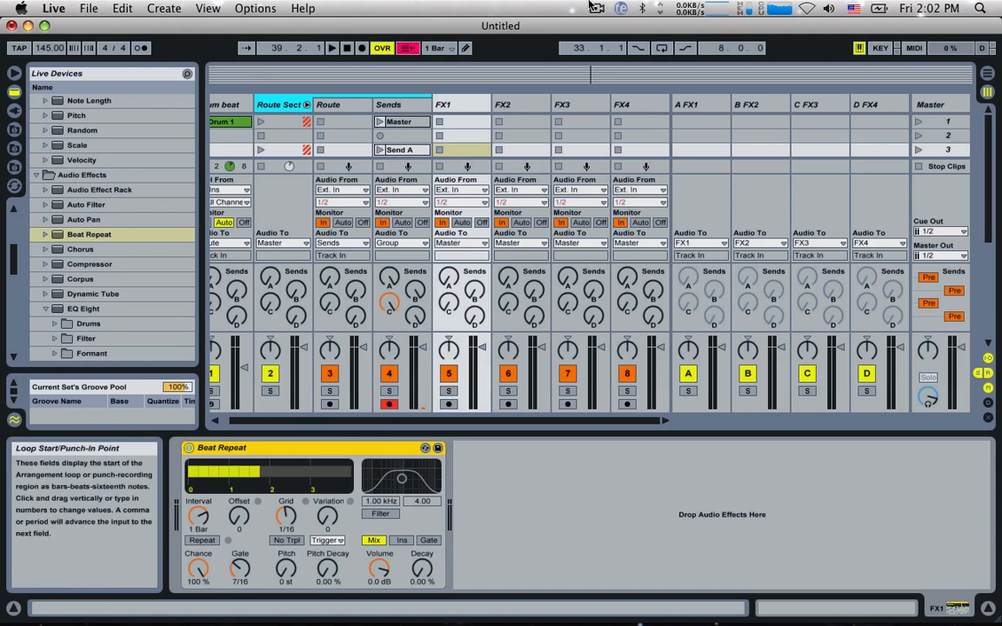
{"action": "left_click", "coordinate": [596, 9]}
{"action": "left_click", "coordinate": [612, 58]}
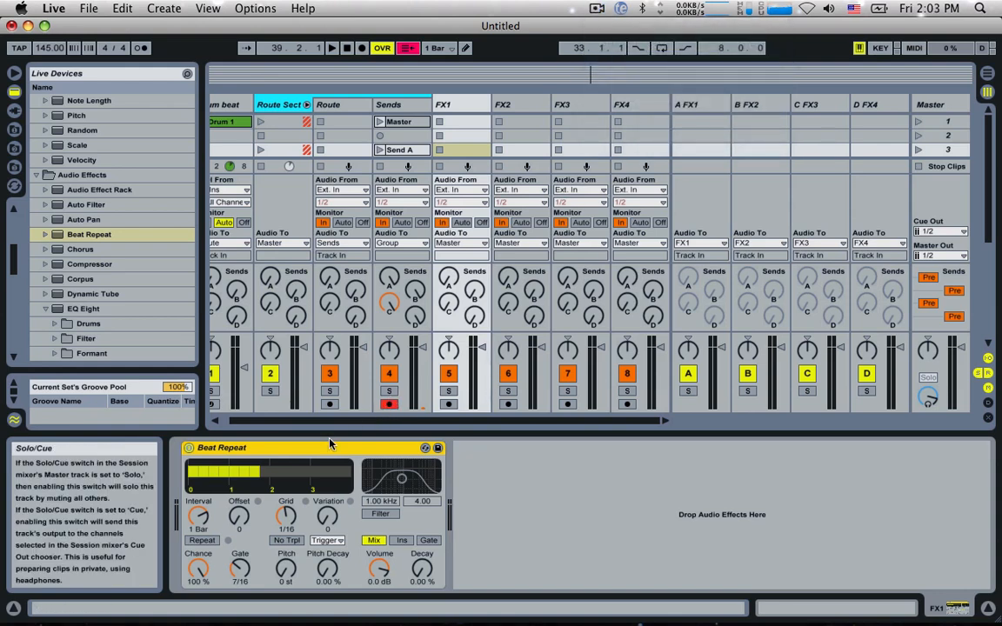
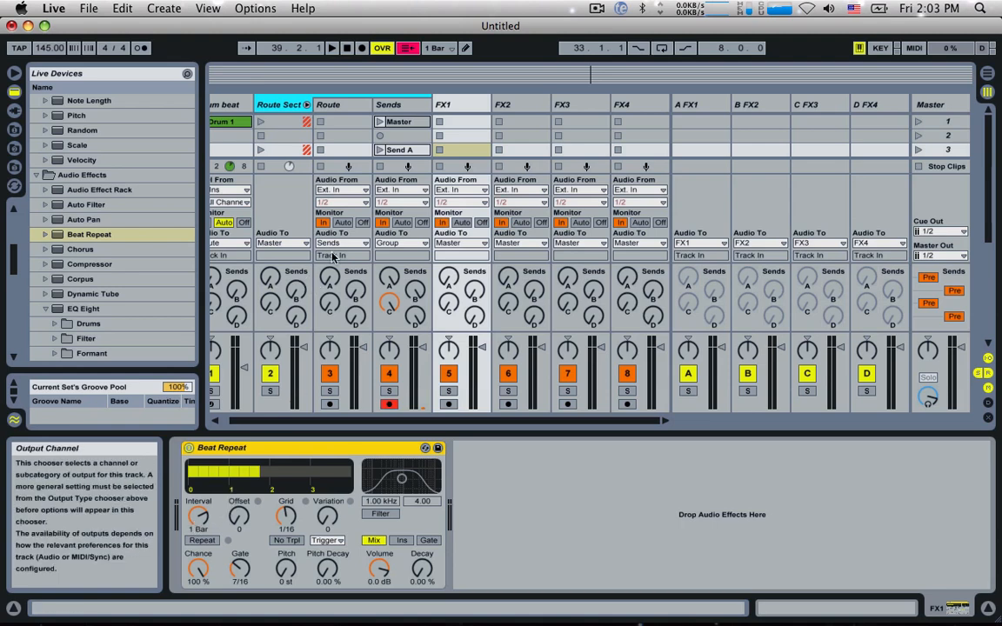
Step: Hide the In/Out section and move the Send B, Send C and Send D clips down one slot, leaving an empty slot below Send A
{"action": "scroll", "coordinate": [414, 150], "scroll_direction": "down", "scroll_amount": 3}
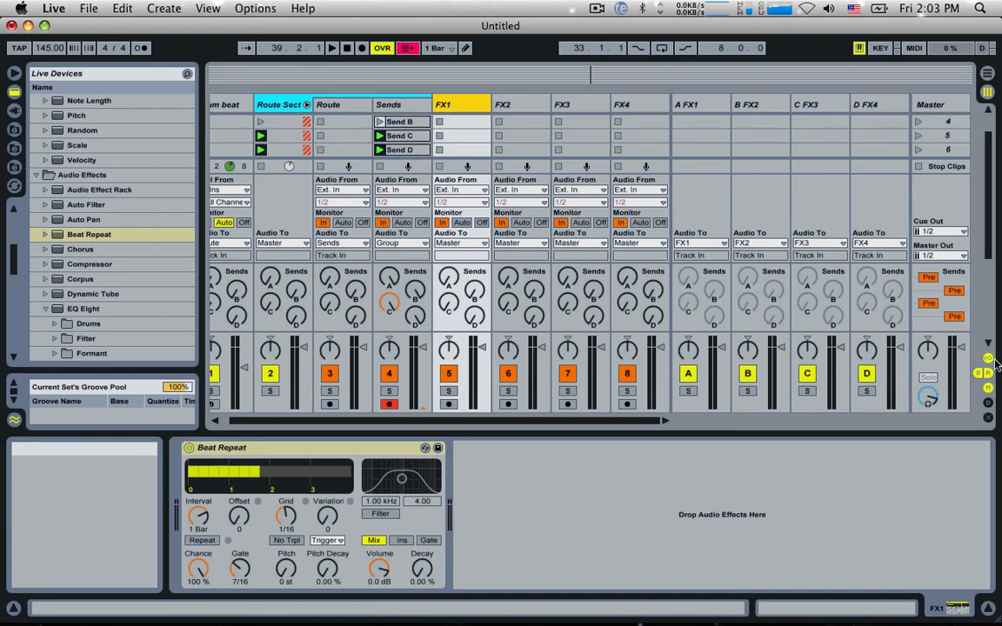
{"action": "key", "text": "super+alt+i"}
{"action": "scroll", "coordinate": [472, 189], "scroll_direction": "up", "scroll_amount": 2}
{"action": "left_click", "coordinate": [416, 155]}
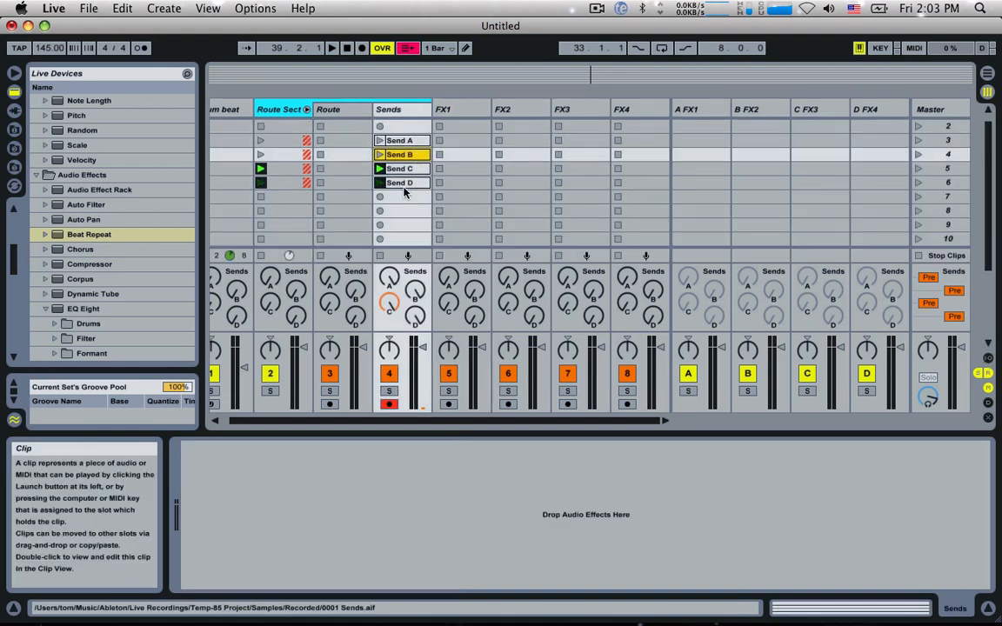
{"action": "left_click", "coordinate": [406, 183], "text": "shift"}
{"action": "left_click_drag", "start_coordinate": [410, 154], "coordinate": [410, 167]}
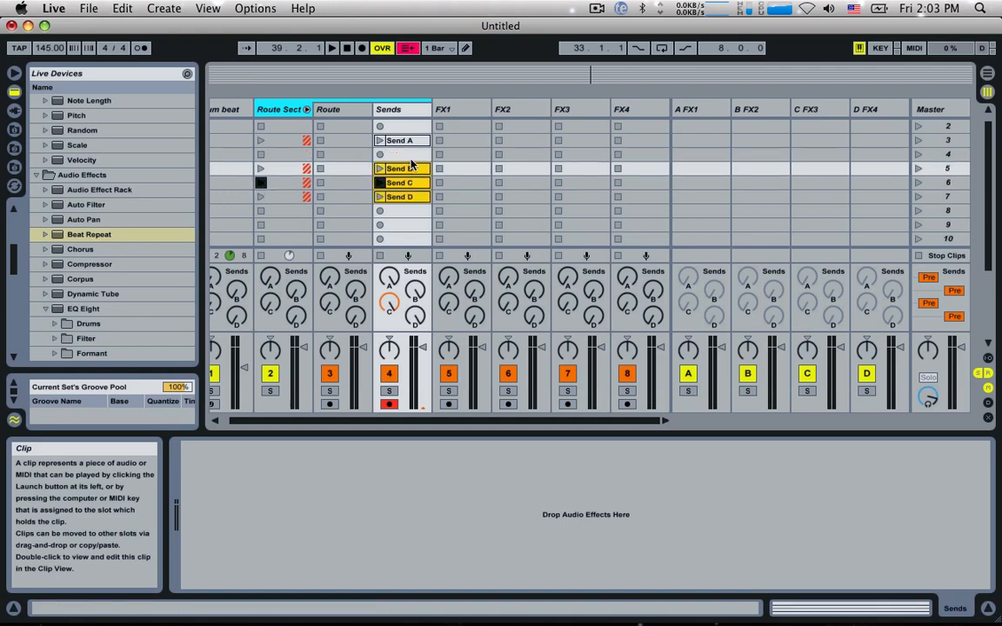
{"action": "scroll", "coordinate": [411, 161], "scroll_direction": "up", "scroll_amount": 1}
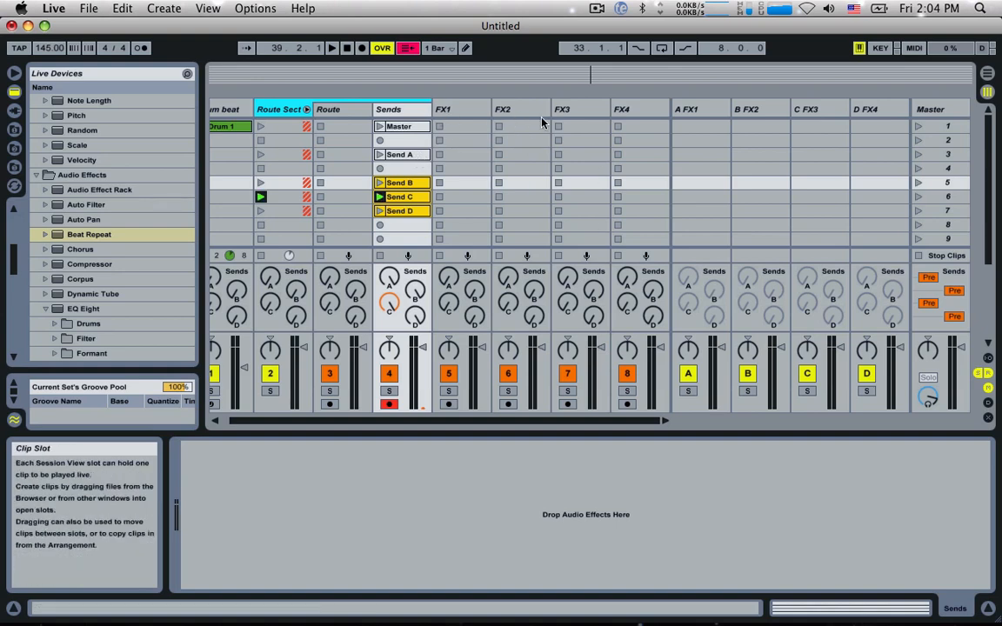
Step: Launch Send A and set FX1's Beat Repeat to a gate of 1 Bar, output mode Ins and an interval of 1/4
{"action": "left_click", "coordinate": [380, 154]}
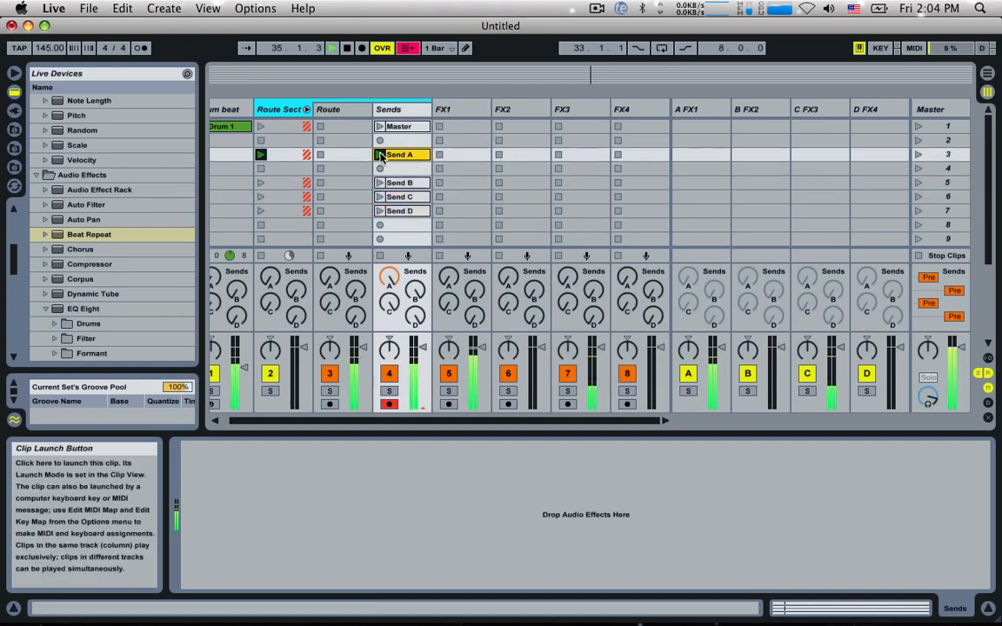
{"action": "left_click", "coordinate": [449, 110]}
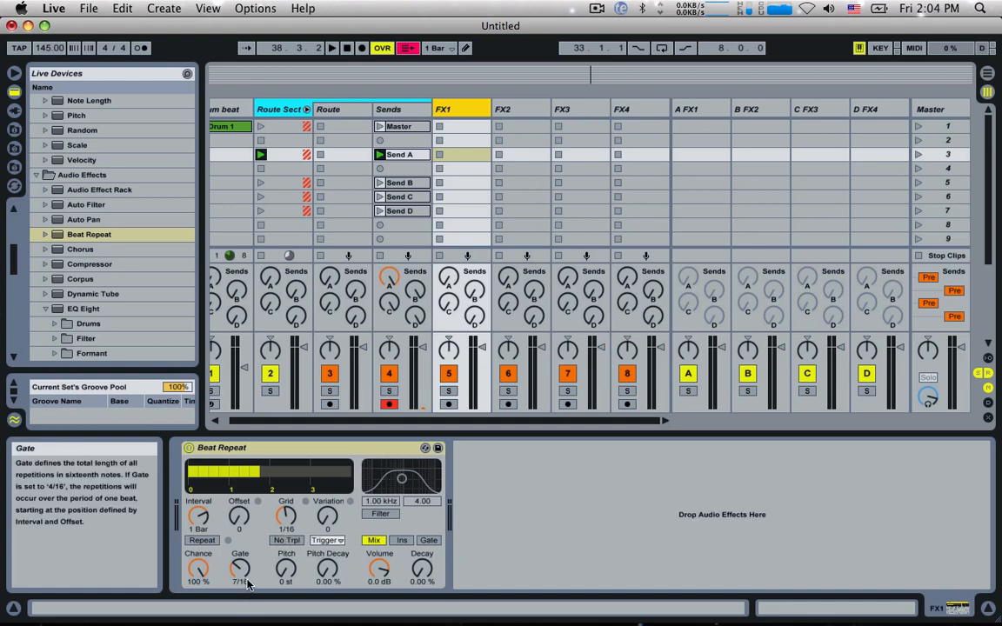
{"action": "left_click_drag", "start_coordinate": [248, 585], "coordinate": [248, 553]}
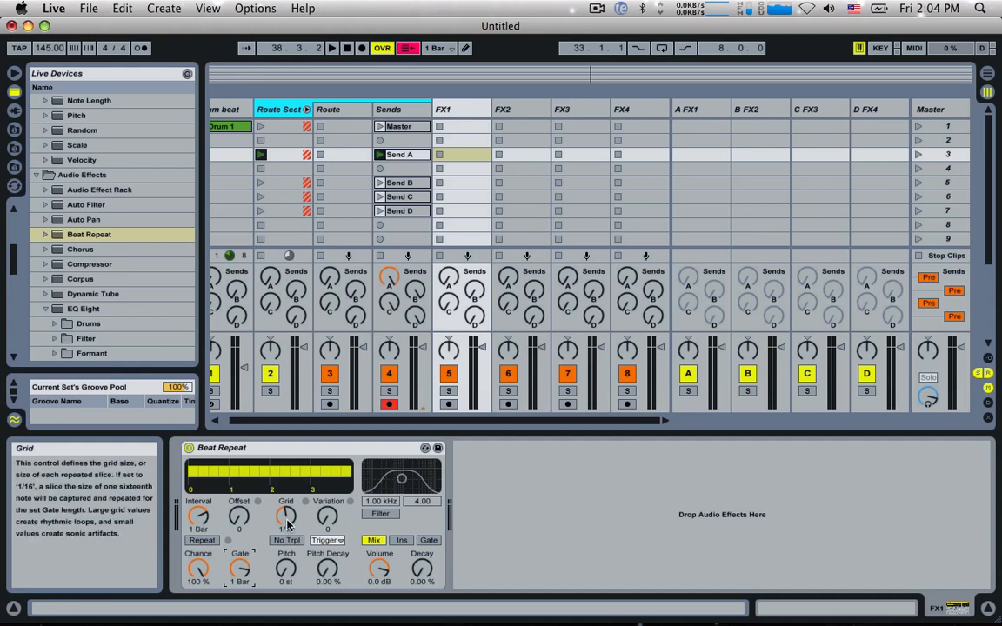
{"action": "left_click", "coordinate": [400, 540]}
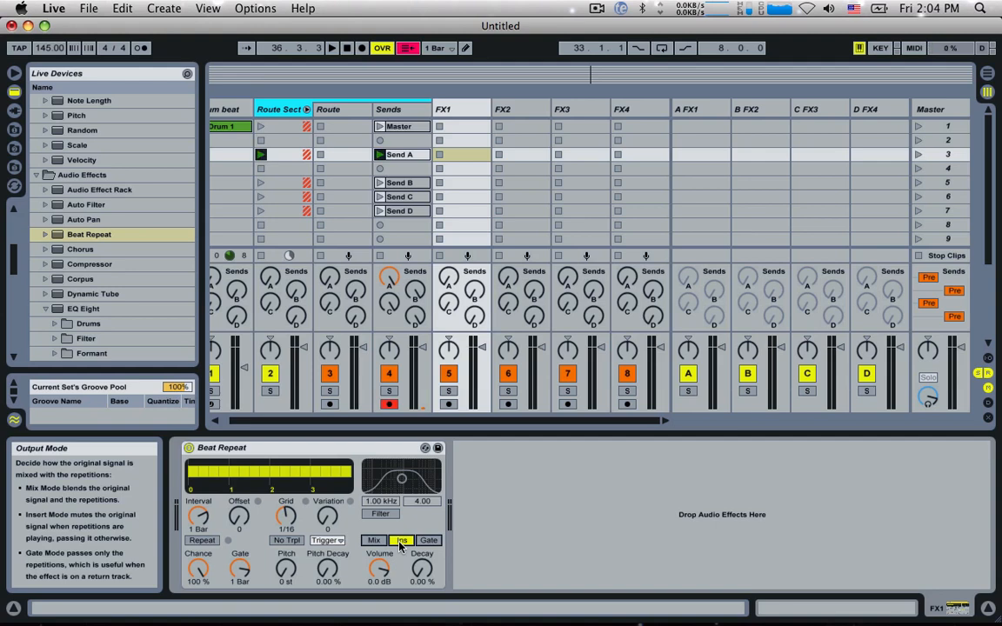
{"action": "left_click", "coordinate": [378, 542]}
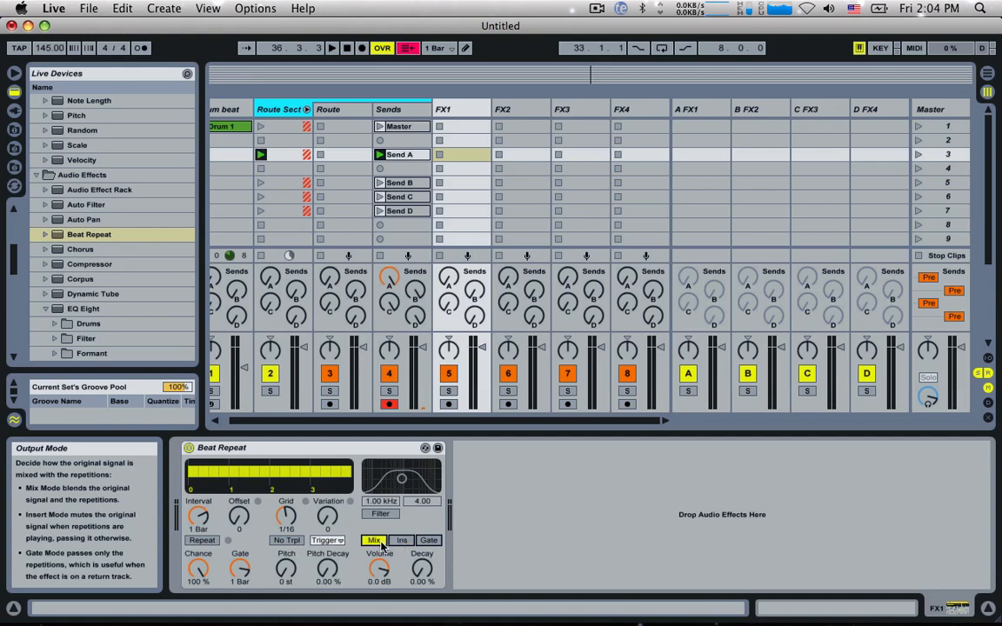
{"action": "left_click", "coordinate": [399, 540]}
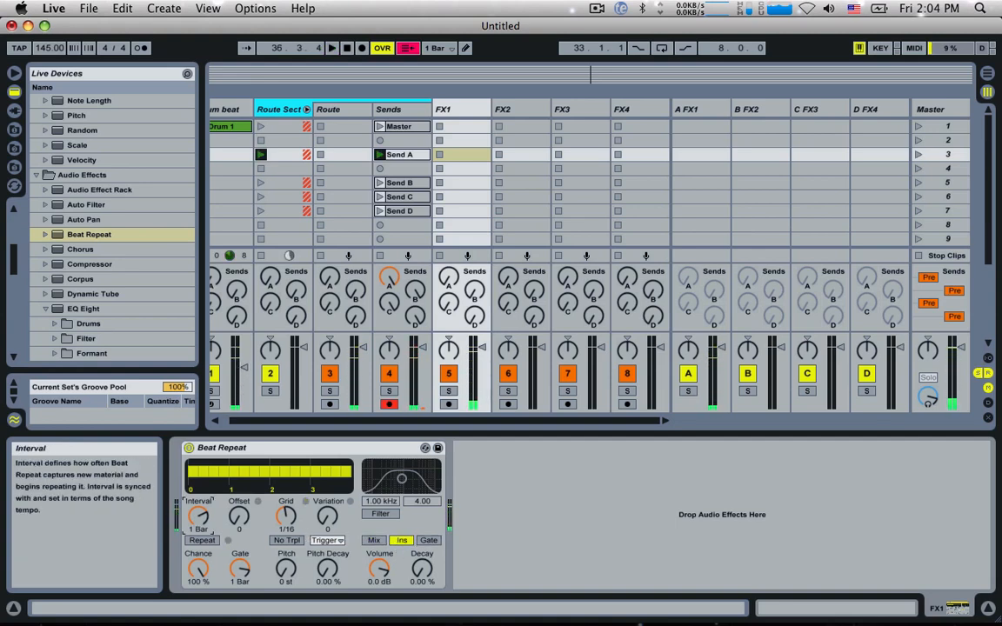
{"action": "left_click_drag", "start_coordinate": [198, 517], "coordinate": [198, 540]}
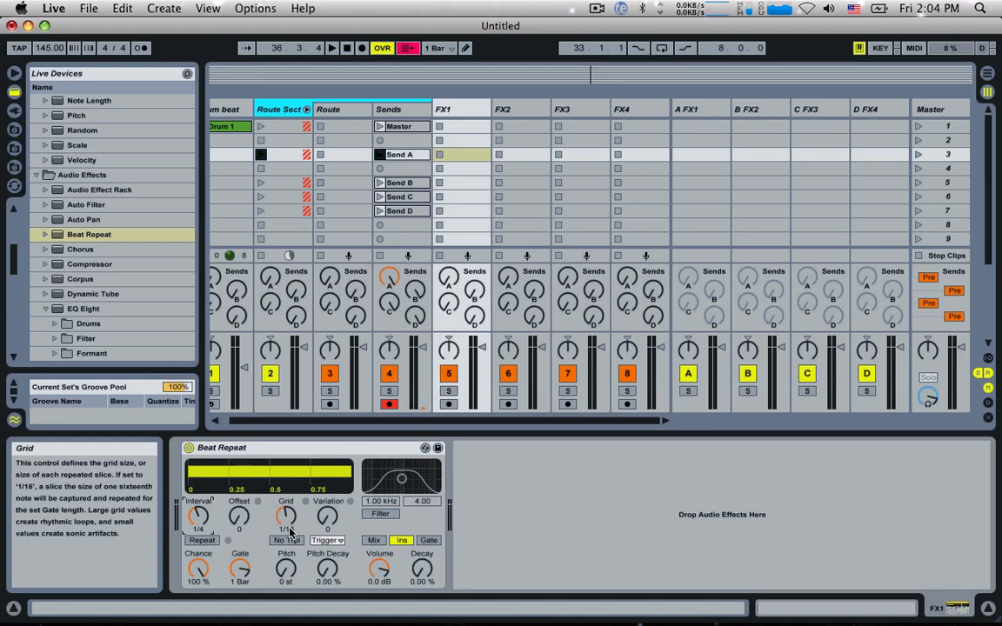
Step: Play the set to audition the Beat Repeat on FX1 while varying its grid, ending on 1/16, and stop playback
{"action": "key", "text": "space"}
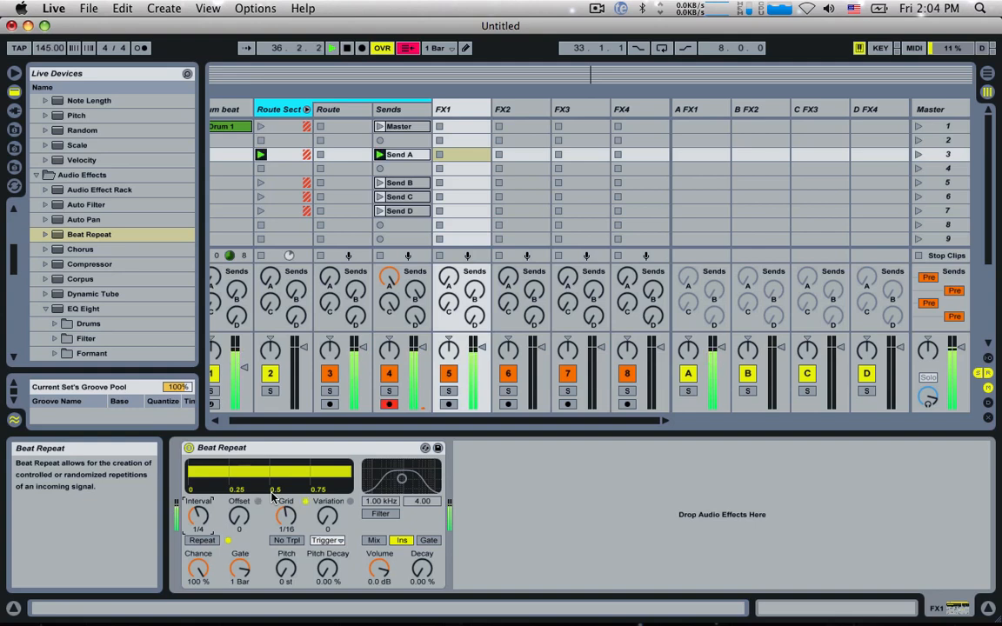
{"action": "key", "text": "space"}
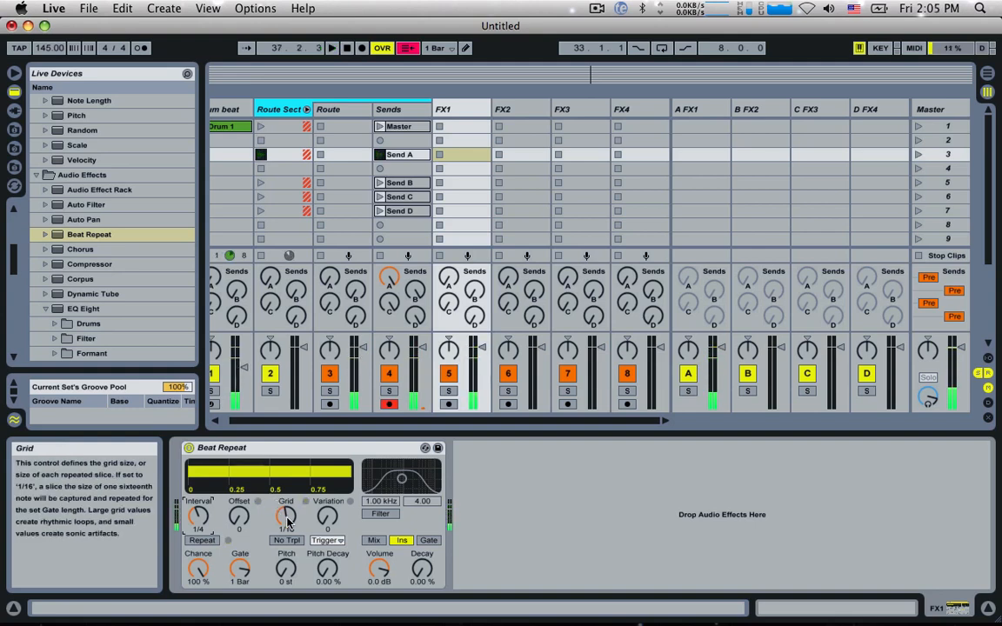
{"action": "left_click", "coordinate": [286, 518]}
{"action": "left_click_drag", "start_coordinate": [286, 517], "coordinate": [286, 525]}
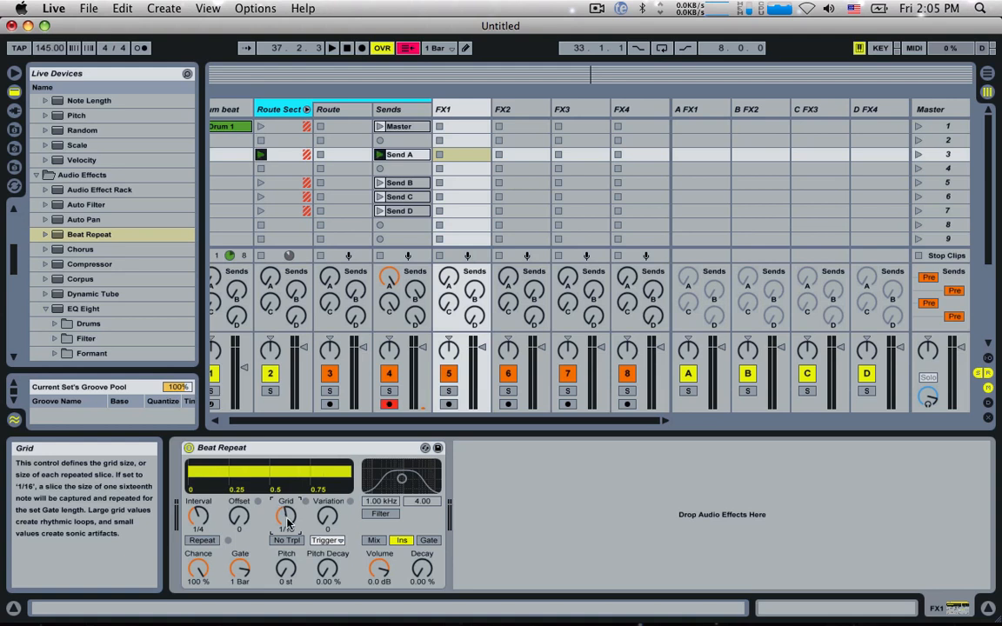
{"action": "key", "text": "space"}
{"action": "left_click_drag", "start_coordinate": [286, 519], "coordinate": [286, 527]}
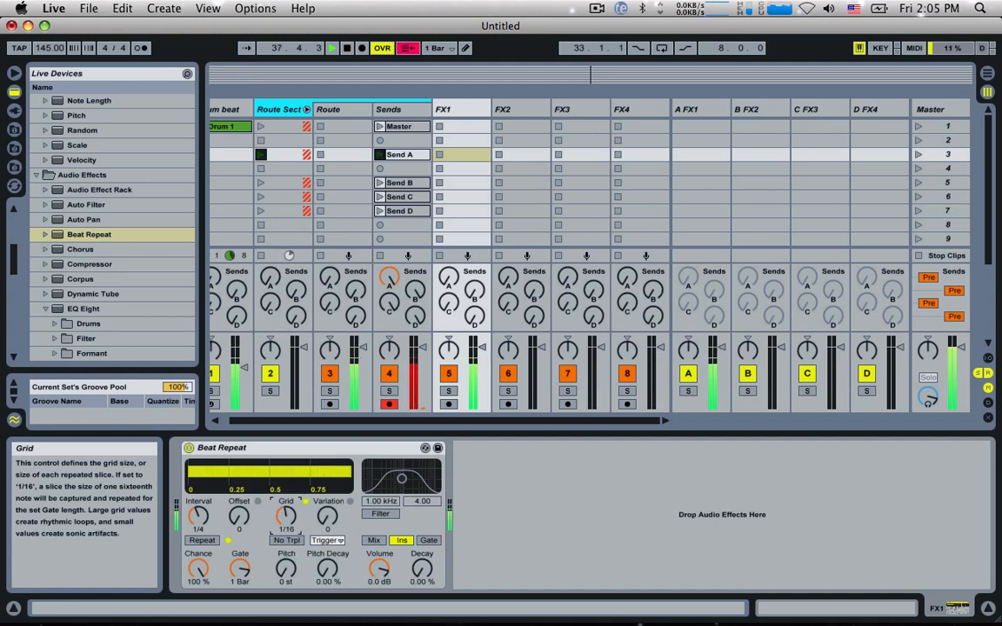
{"action": "left_click_drag", "start_coordinate": [286, 519], "coordinate": [286, 511]}
{"action": "key", "text": "space"}
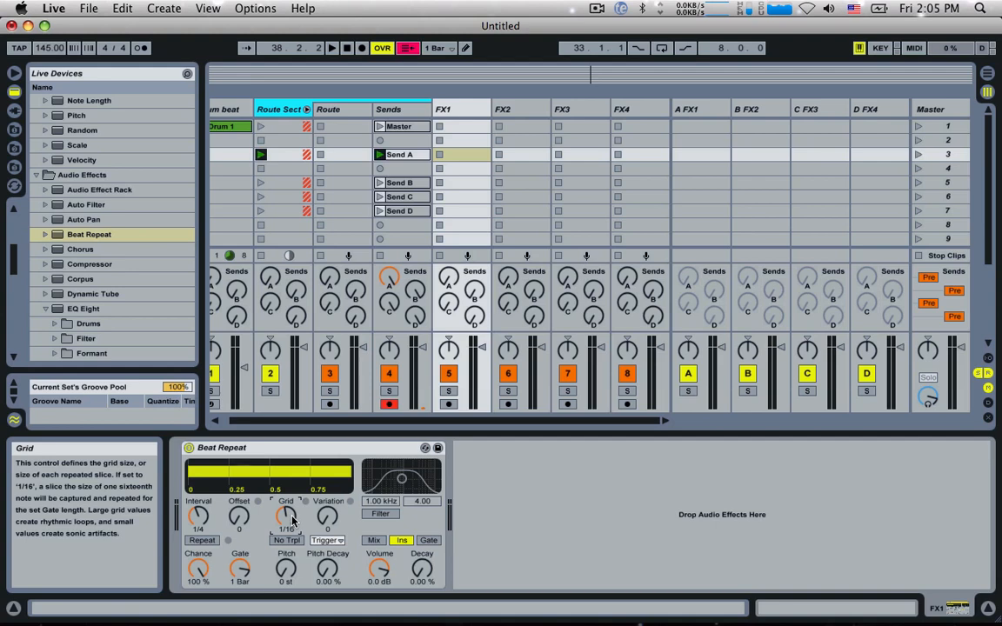
{"action": "left_click", "coordinate": [405, 128]}
{"action": "left_click_drag", "start_coordinate": [409, 128], "coordinate": [470, 130]}
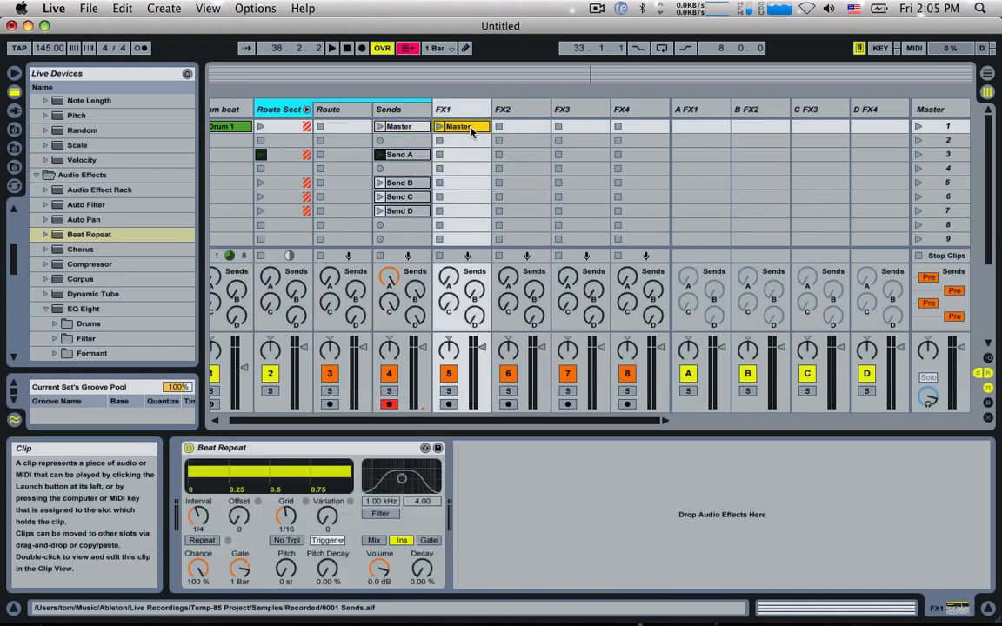
{"action": "double_click", "coordinate": [468, 128]}
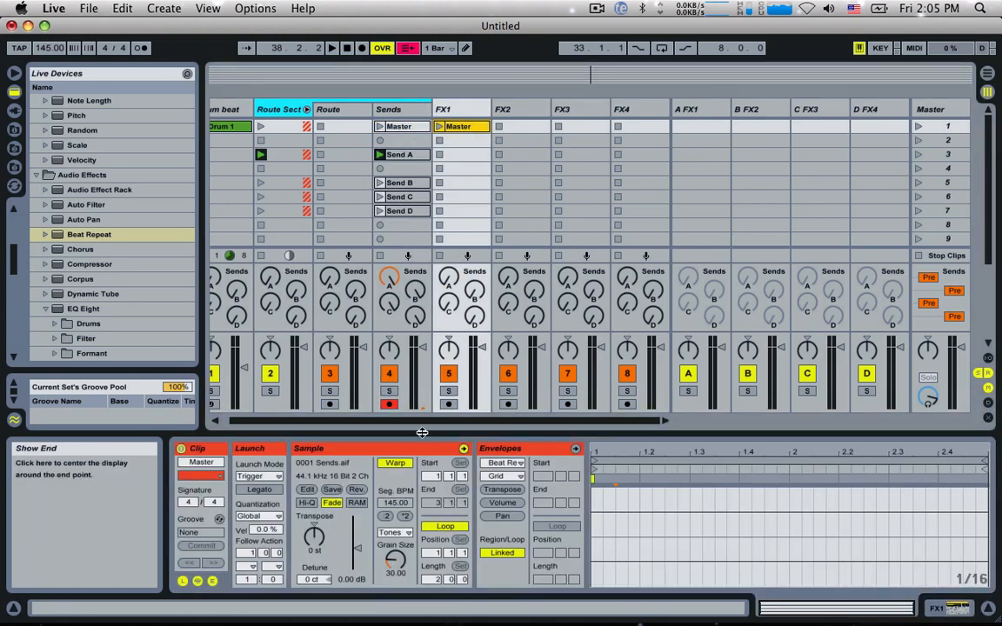
{"action": "left_click", "coordinate": [497, 464]}
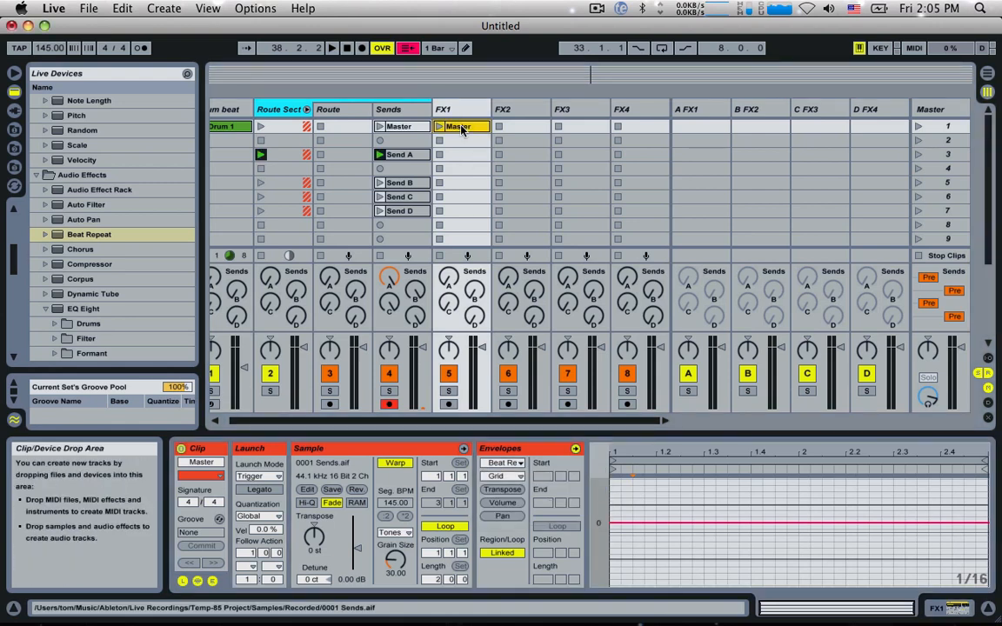
{"action": "key", "text": "Delete"}
Step: Stop the Drum beat and Route Sect clips, arm FX1 and record a short clip in its first slot
{"action": "scroll", "coordinate": [424, 142], "scroll_direction": "left", "scroll_amount": 1}
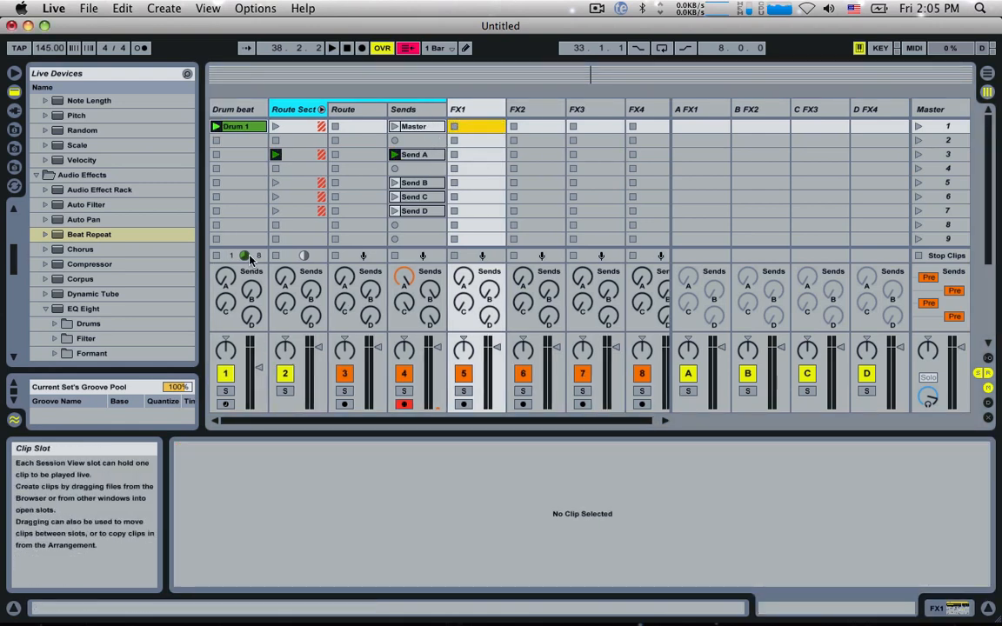
{"action": "left_click", "coordinate": [217, 257]}
{"action": "left_click", "coordinate": [276, 257]}
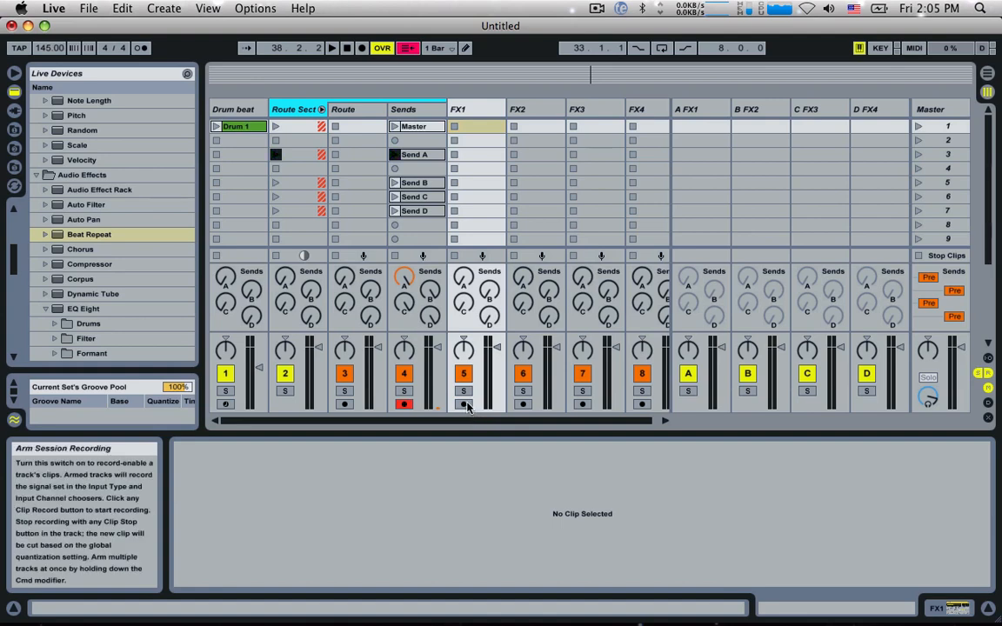
{"action": "left_click", "coordinate": [467, 404]}
{"action": "left_click", "coordinate": [454, 127]}
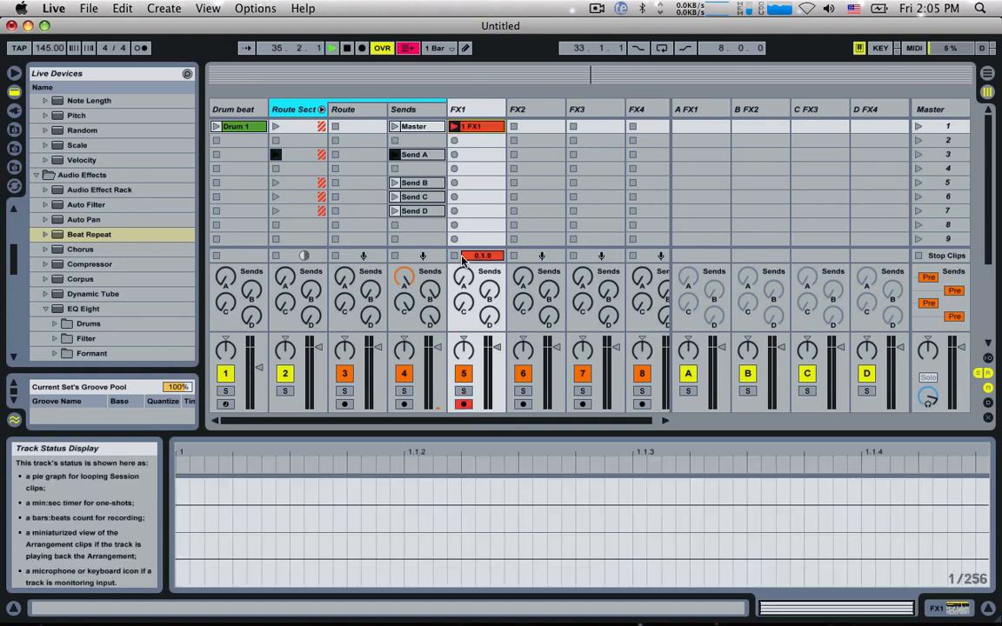
Step: Rename the recorded clip on FX1 as Clean
{"action": "left_click", "coordinate": [470, 128]}
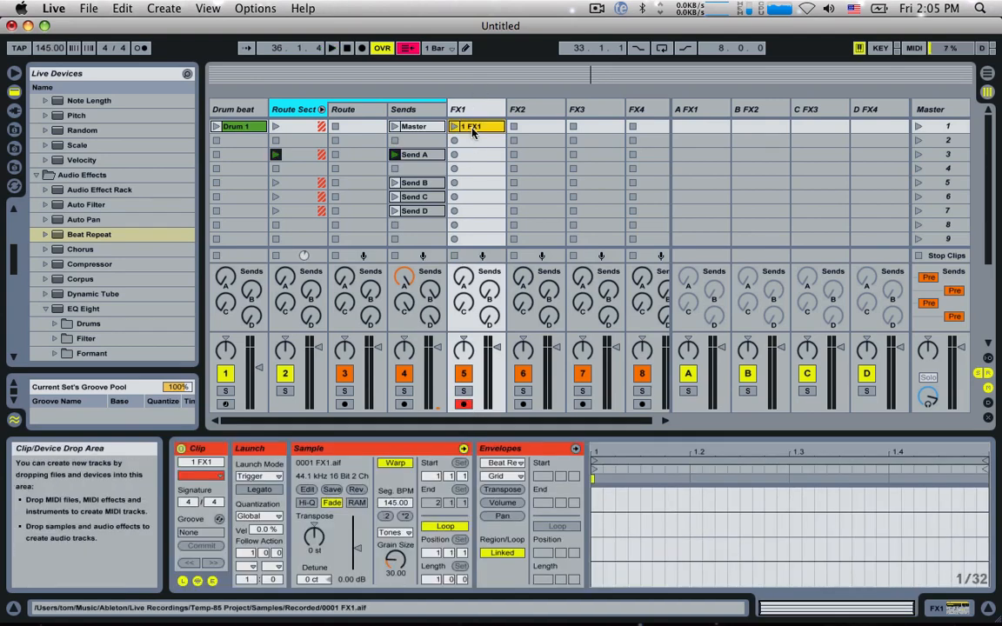
{"action": "key", "text": "super+r"}
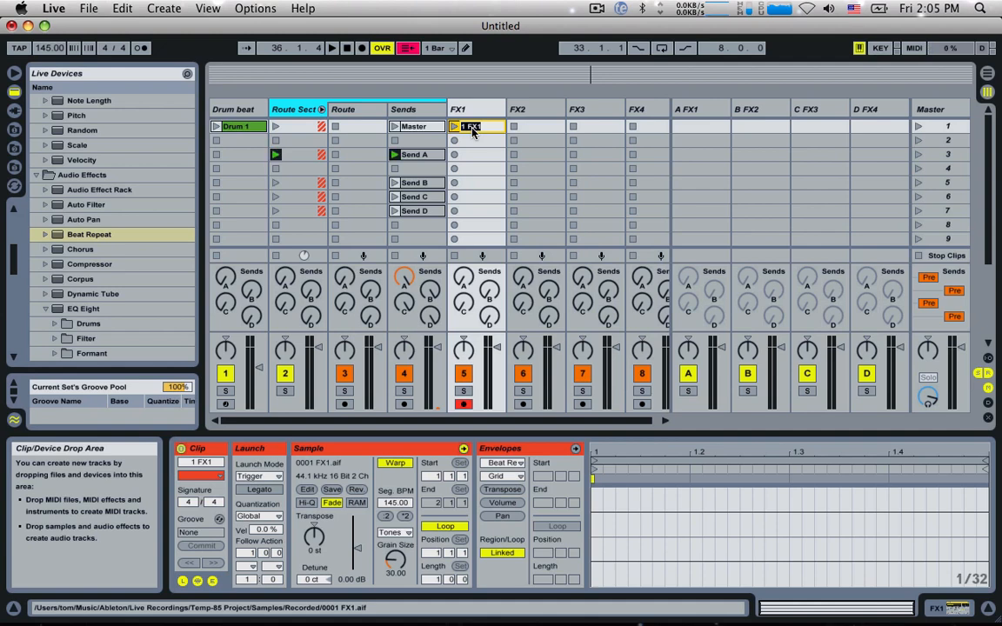
{"action": "type", "text": "Clean"}
{"action": "key", "text": "Return"}
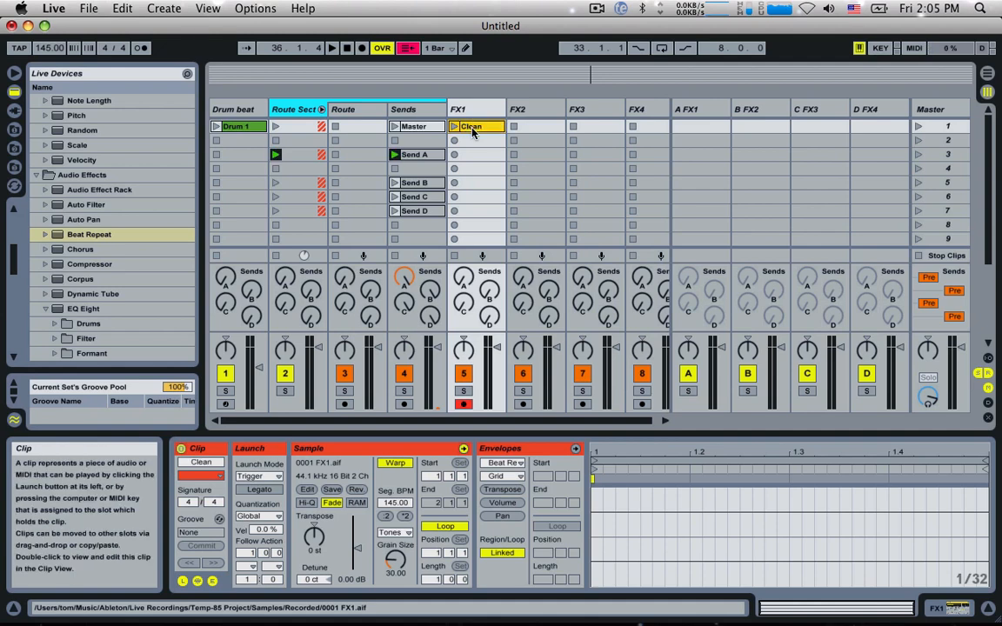
Step: Examine the Clean clip's Beat Repeat Grid envelope and its available parameters alongside the Beat Repeat settings on FX1
{"action": "scroll", "coordinate": [471, 131], "scroll_direction": "right", "scroll_amount": 1}
{"action": "double_click", "coordinate": [451, 128]}
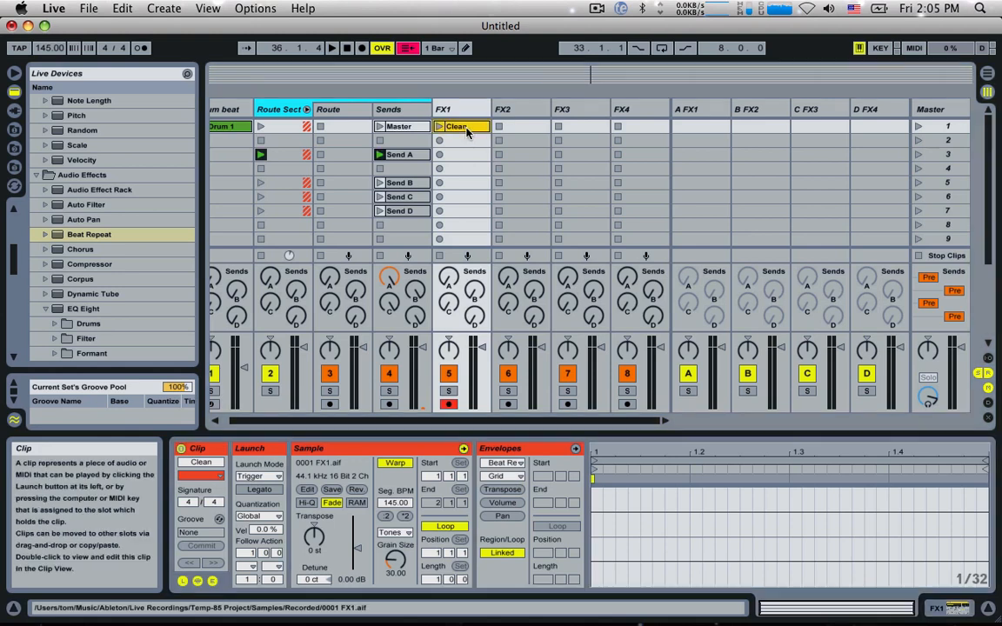
{"action": "left_click", "coordinate": [451, 107]}
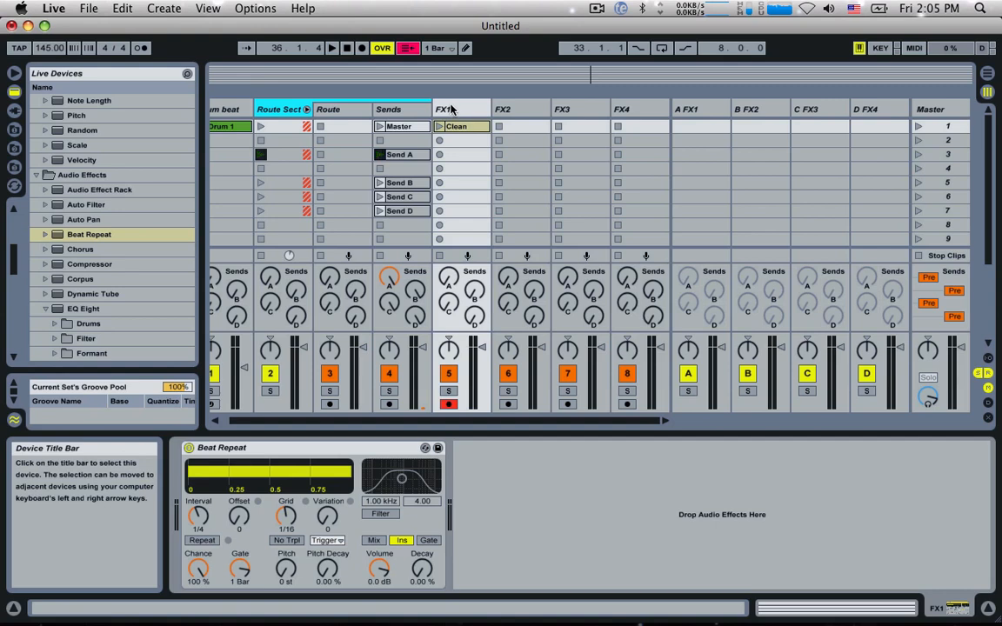
{"action": "left_click", "coordinate": [463, 129]}
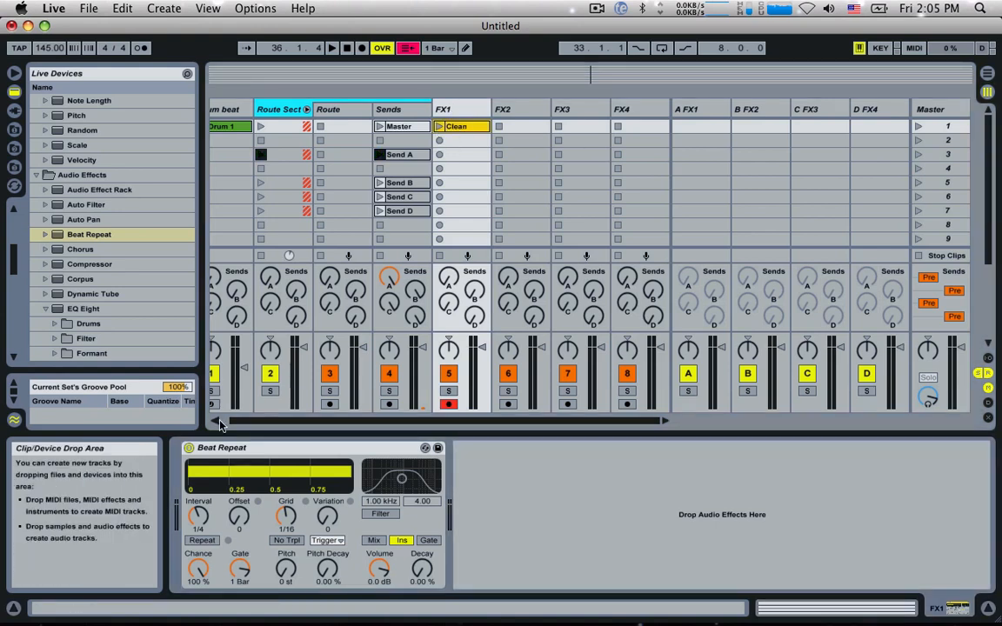
{"action": "left_click", "coordinate": [470, 127]}
{"action": "left_click", "coordinate": [443, 109]}
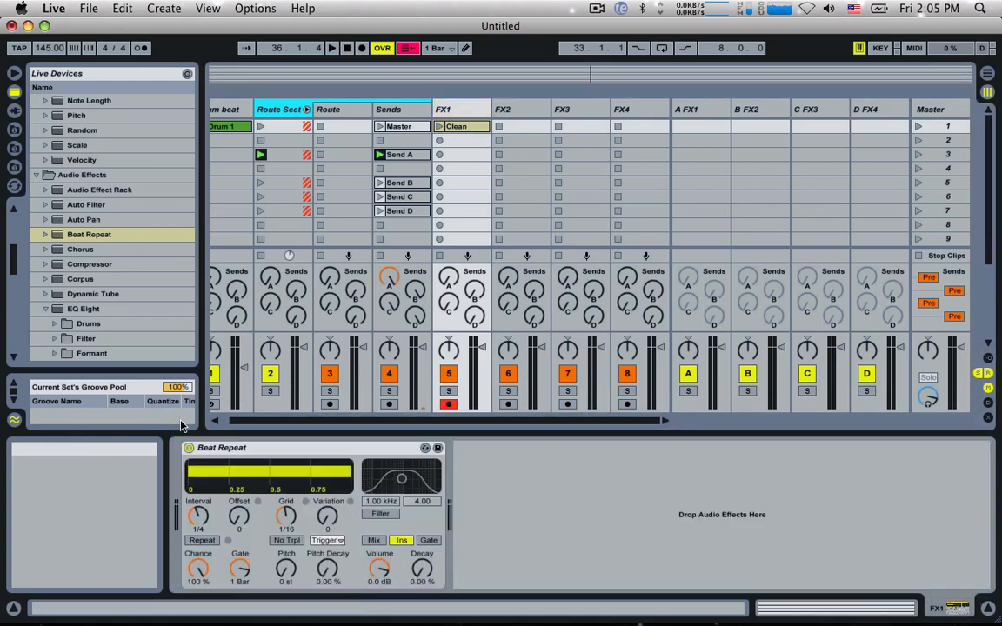
{"action": "left_click", "coordinate": [453, 127]}
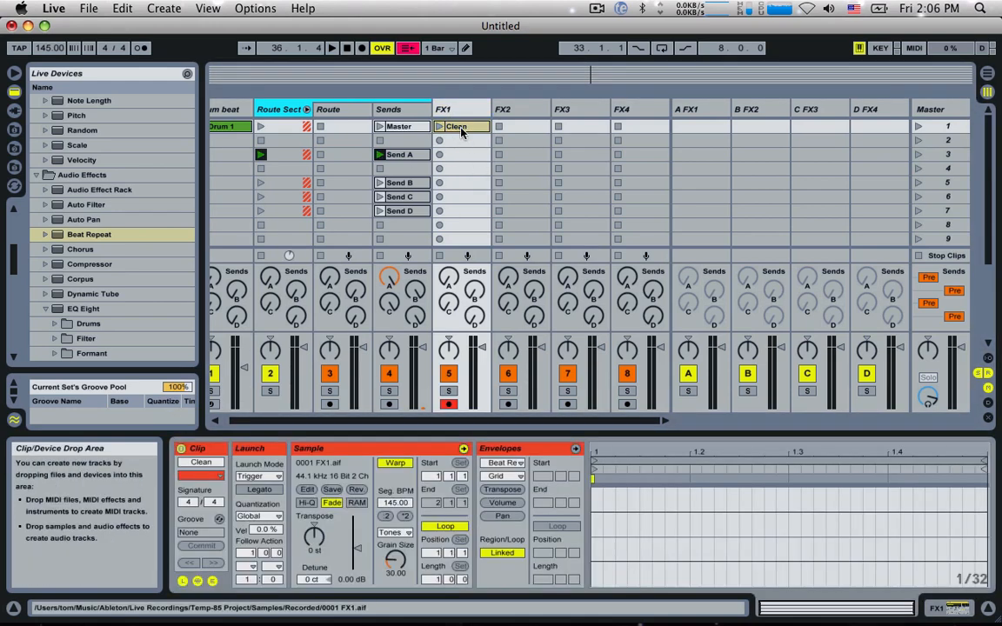
{"action": "left_click", "coordinate": [504, 476]}
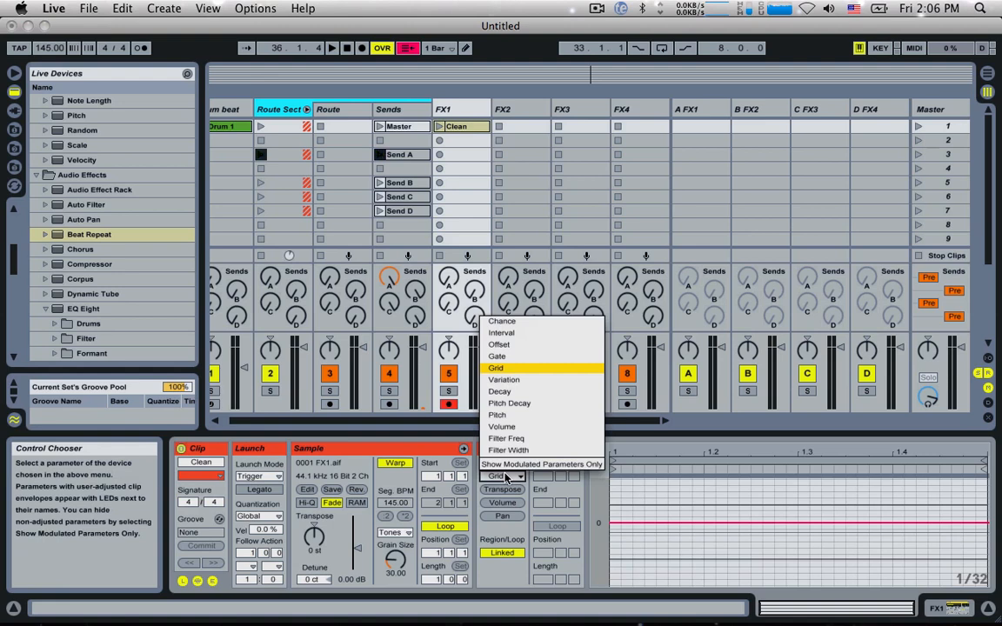
{"action": "left_click", "coordinate": [504, 477]}
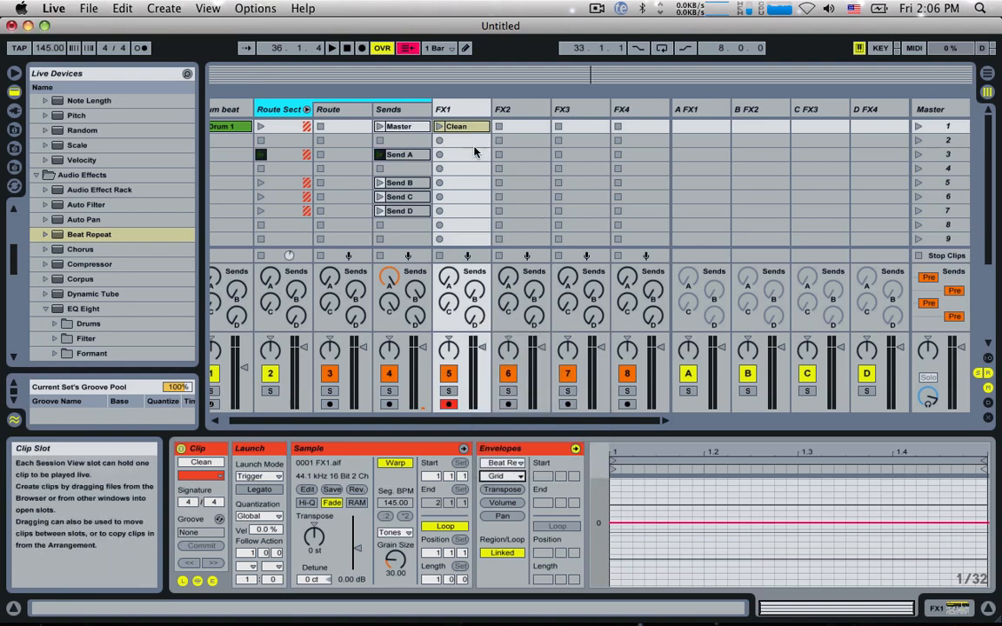
Step: Show FX1's Beat Repeat device and rename the track's Clean clip as 1
{"action": "double_click", "coordinate": [458, 106]}
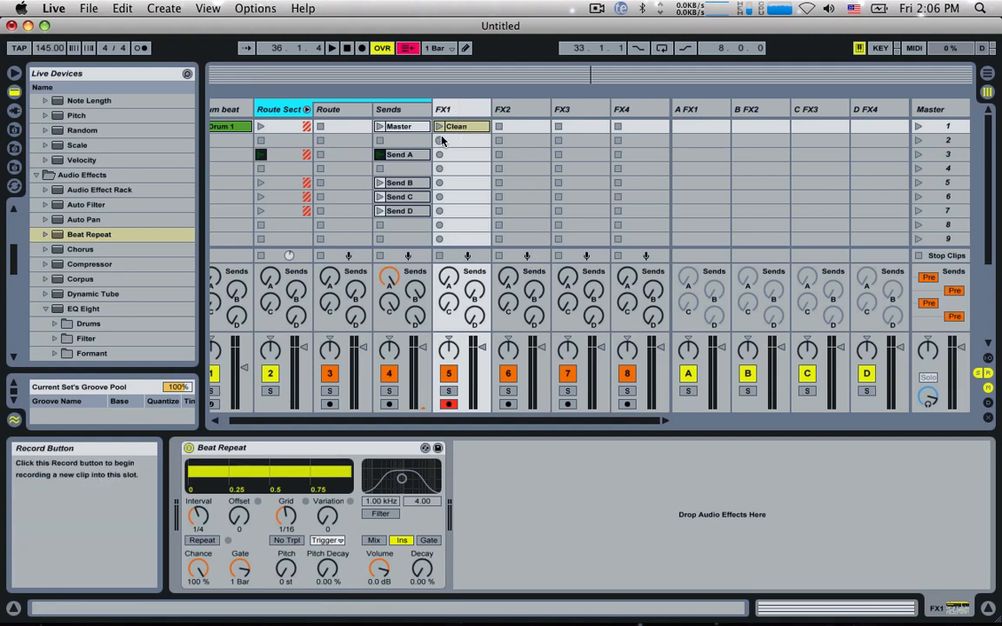
{"action": "key", "text": "super+r"}
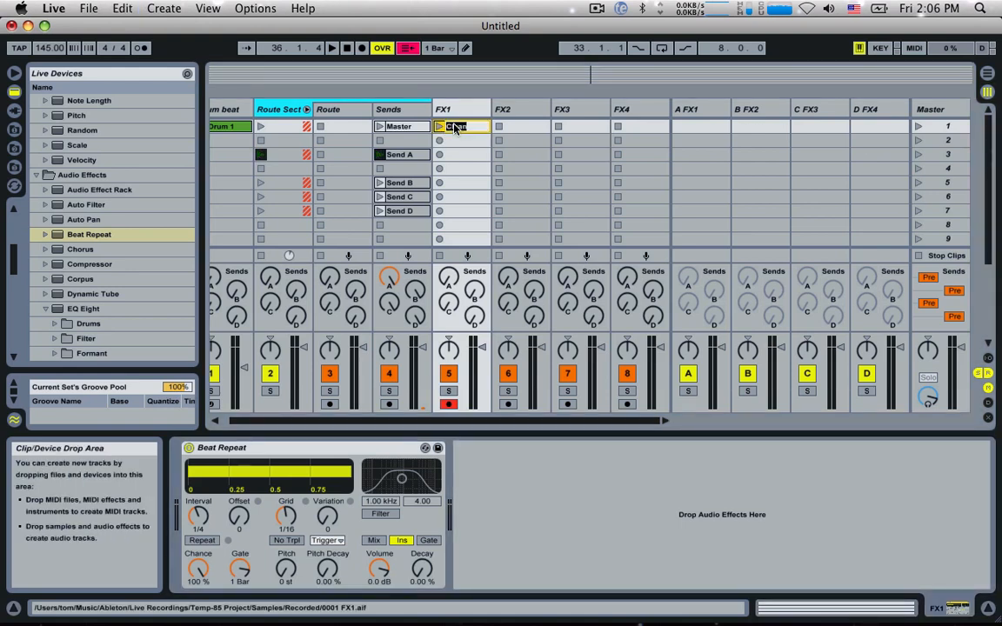
{"action": "type", "text": "1"}
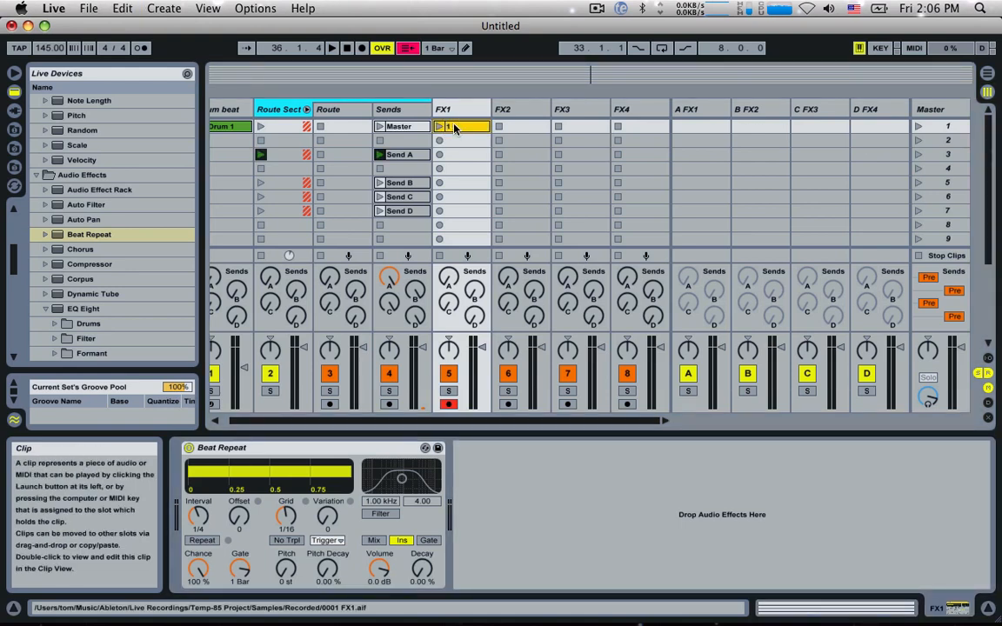
Step: Rename FX1's first clip as 1/16th and add a breakpoint at the start of its Beat Repeat Grid envelope
{"action": "key", "text": "super+r"}
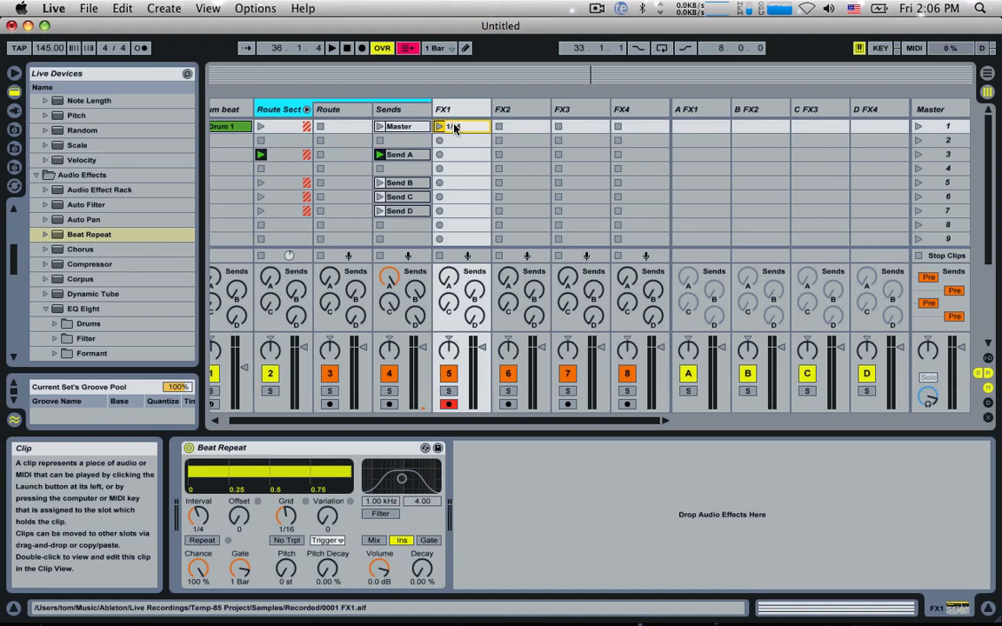
{"action": "key", "text": "Return"}
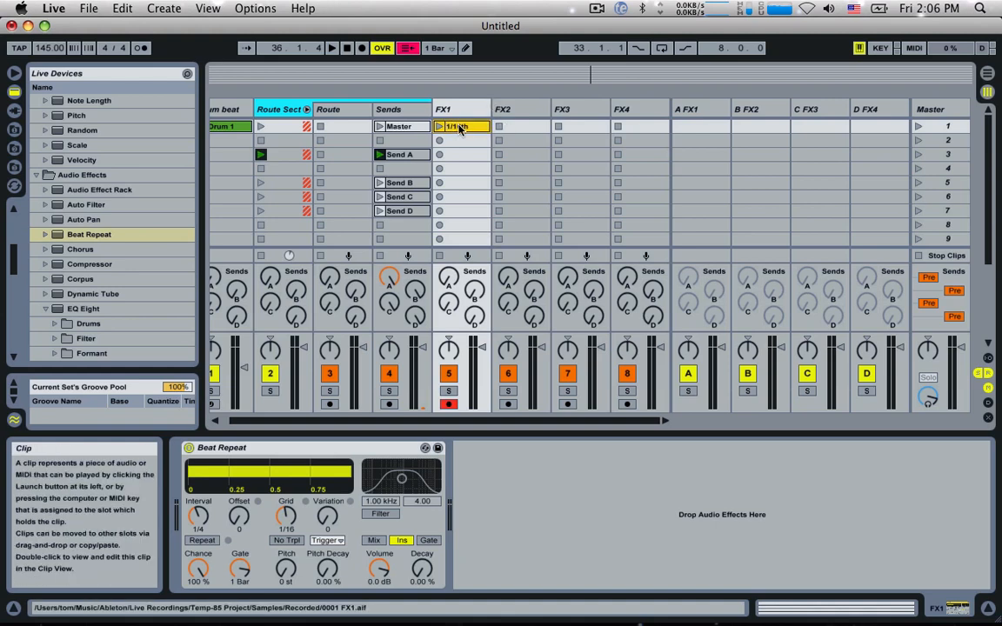
{"action": "left_click", "coordinate": [456, 127]}
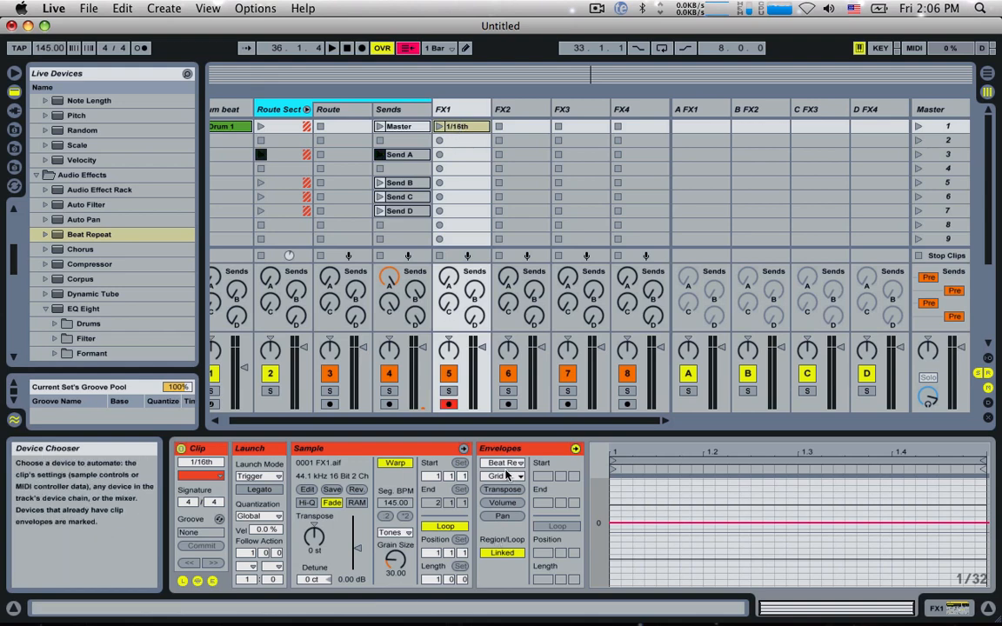
{"action": "double_click", "coordinate": [614, 523]}
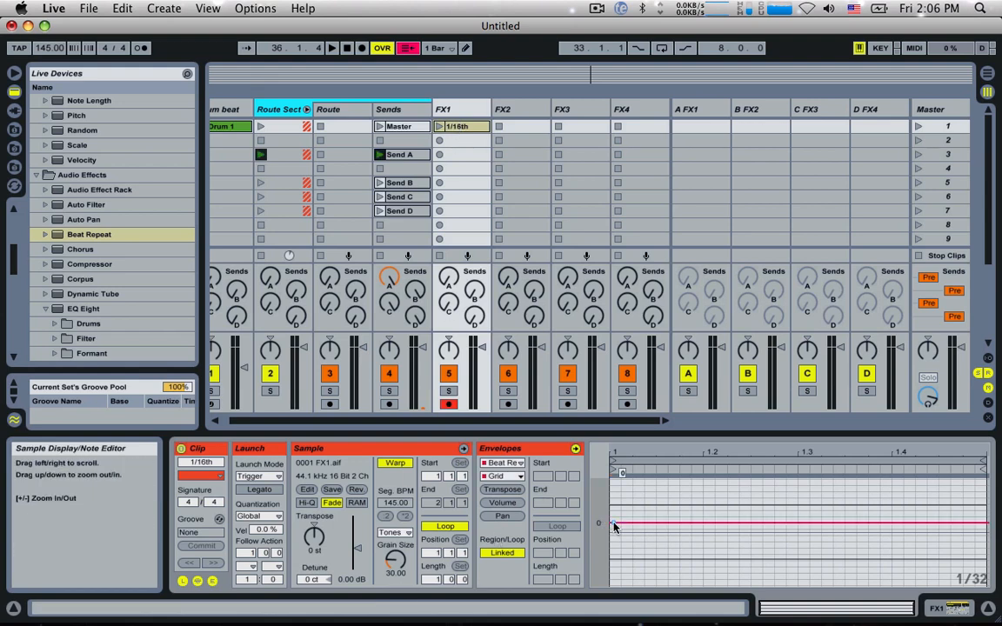
{"action": "double_click", "coordinate": [612, 524]}
{"action": "left_click_drag", "start_coordinate": [612, 523], "coordinate": [611, 517]}
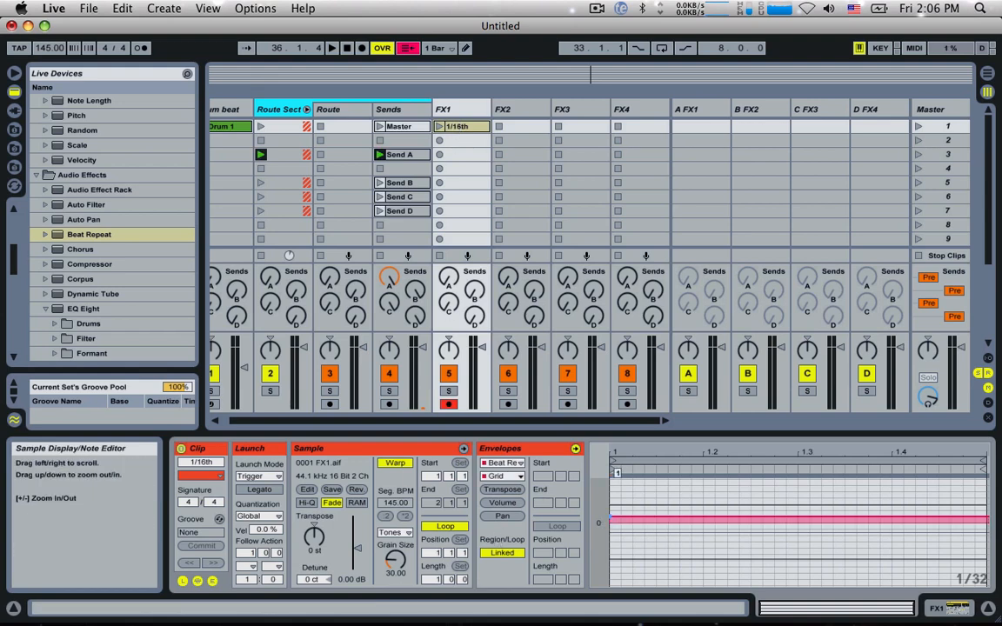
Step: Play FX1's 1/16th clip together with the Drum 1 clip while checking the Grid setting on Beat Repeat
{"action": "left_click", "coordinate": [465, 116]}
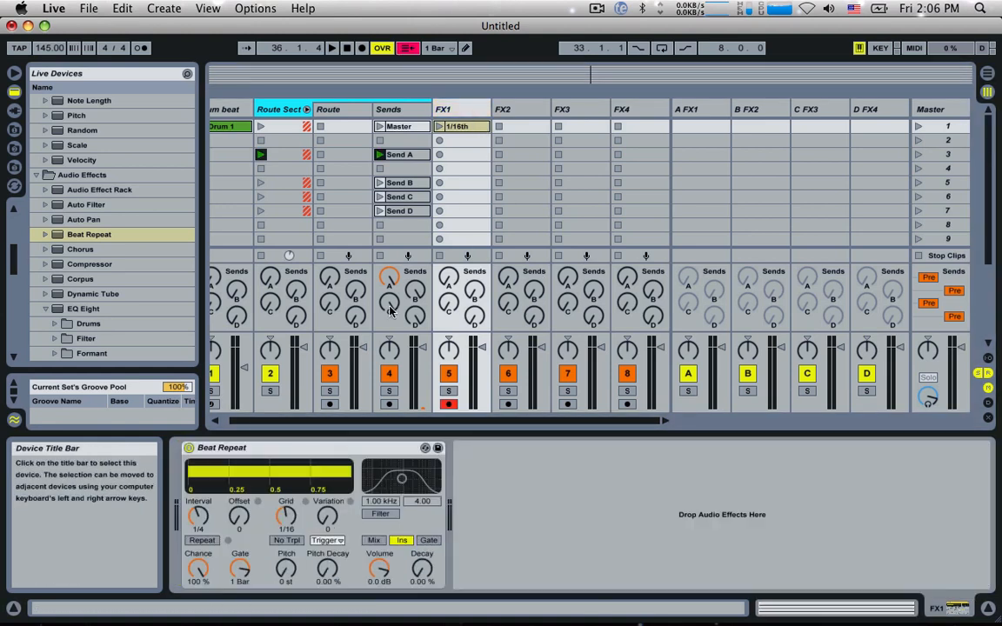
{"action": "double_click", "coordinate": [459, 124]}
{"action": "double_click", "coordinate": [454, 116]}
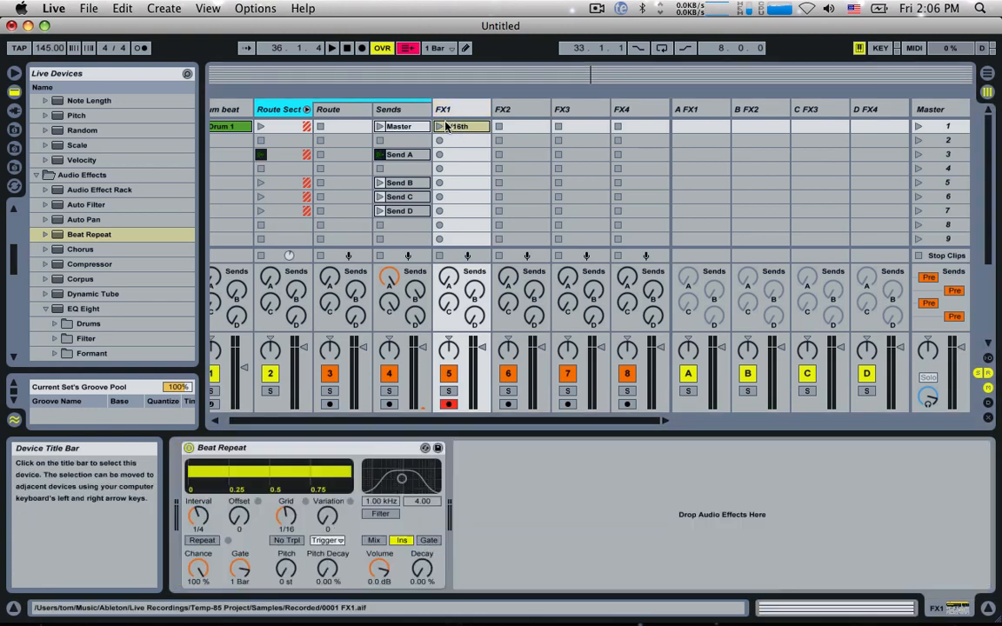
{"action": "left_click", "coordinate": [439, 126]}
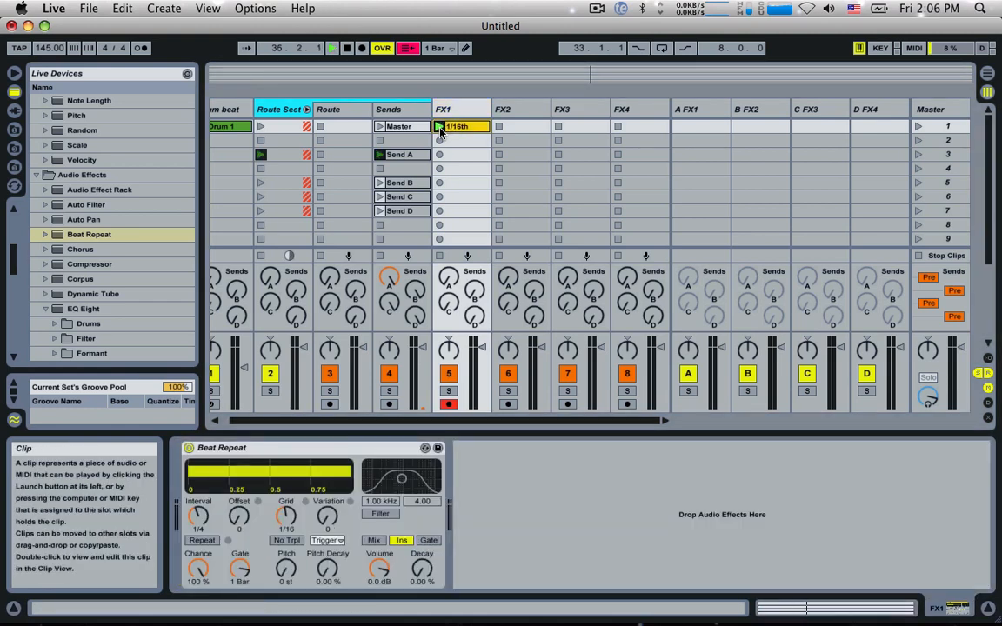
{"action": "key", "text": "space"}
{"action": "scroll", "coordinate": [256, 134], "scroll_direction": "left", "scroll_amount": 1}
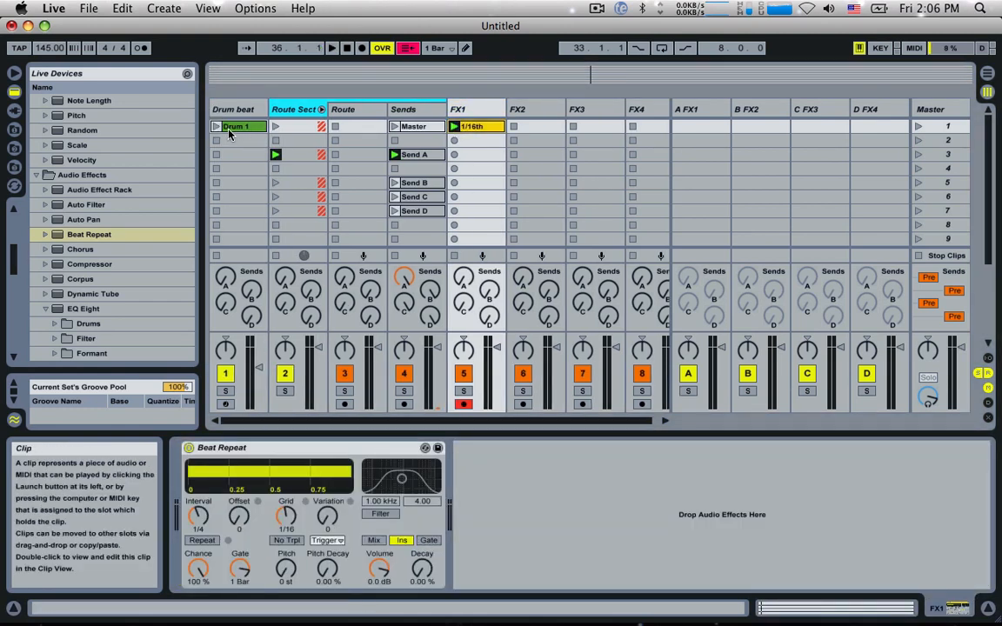
{"action": "left_click", "coordinate": [216, 126]}
{"action": "left_click", "coordinate": [476, 115]}
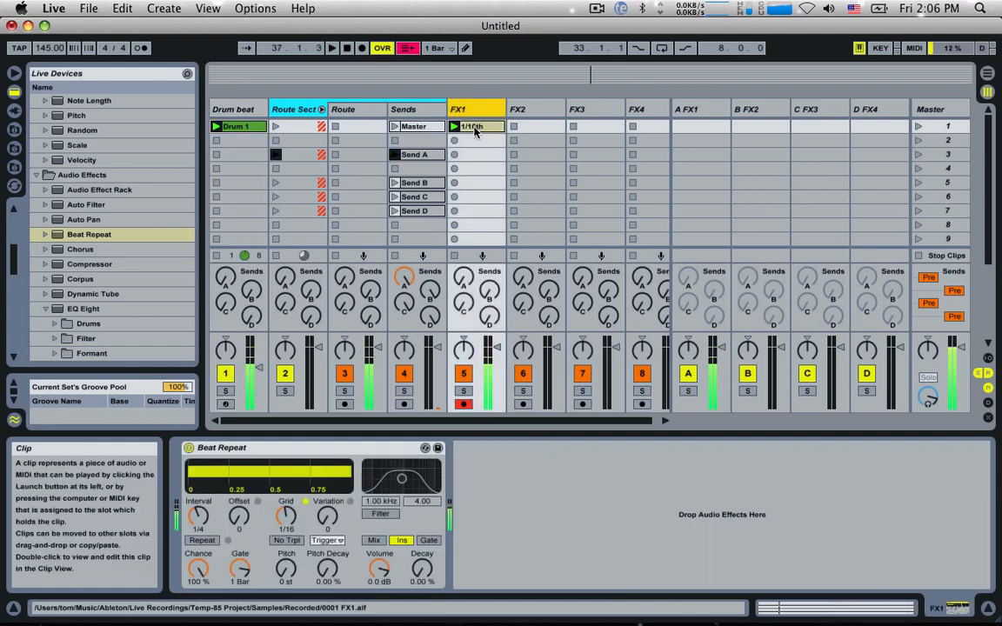
{"action": "key", "text": "space"}
Step: Copy the 1/16th clip into FX1's second slot and lower the copy's Grid envelope to -1
{"action": "left_click", "coordinate": [476, 130]}
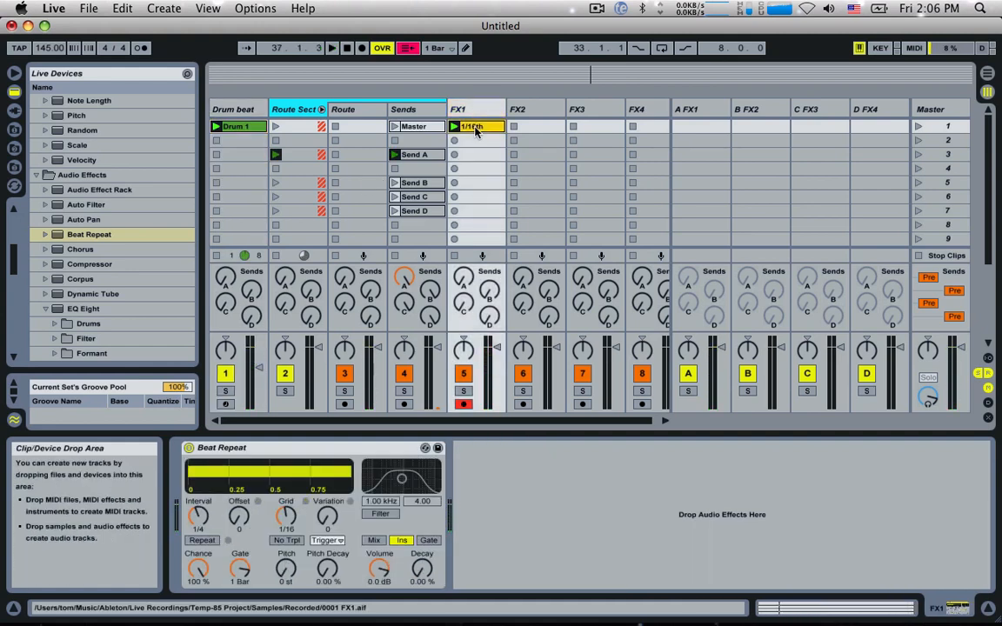
{"action": "left_click_drag", "start_coordinate": [475, 129], "coordinate": [476, 143]}
{"action": "double_click", "coordinate": [475, 143]}
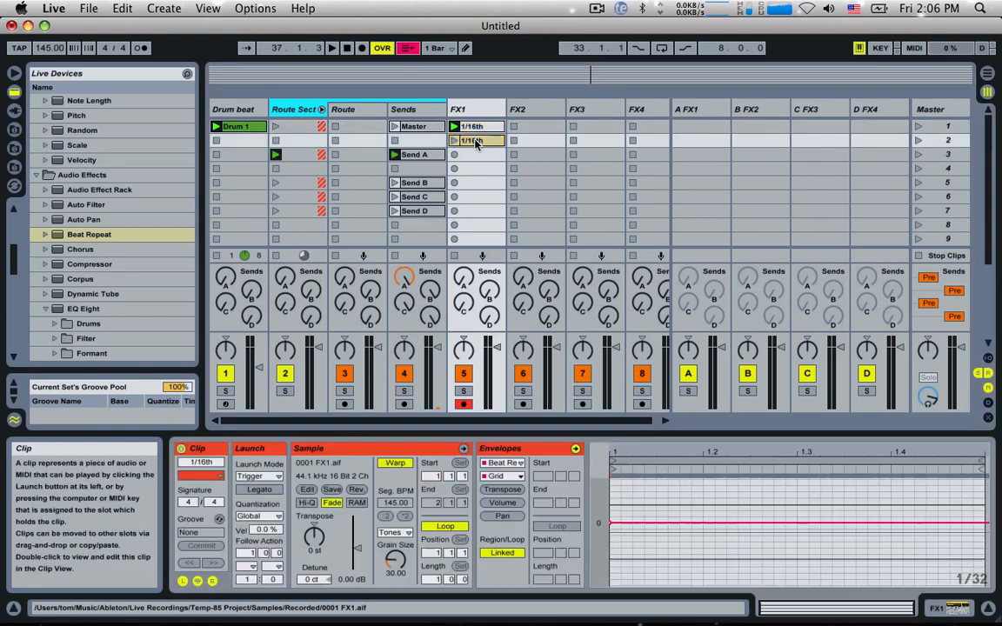
{"action": "left_click_drag", "start_coordinate": [610, 523], "coordinate": [609, 529]}
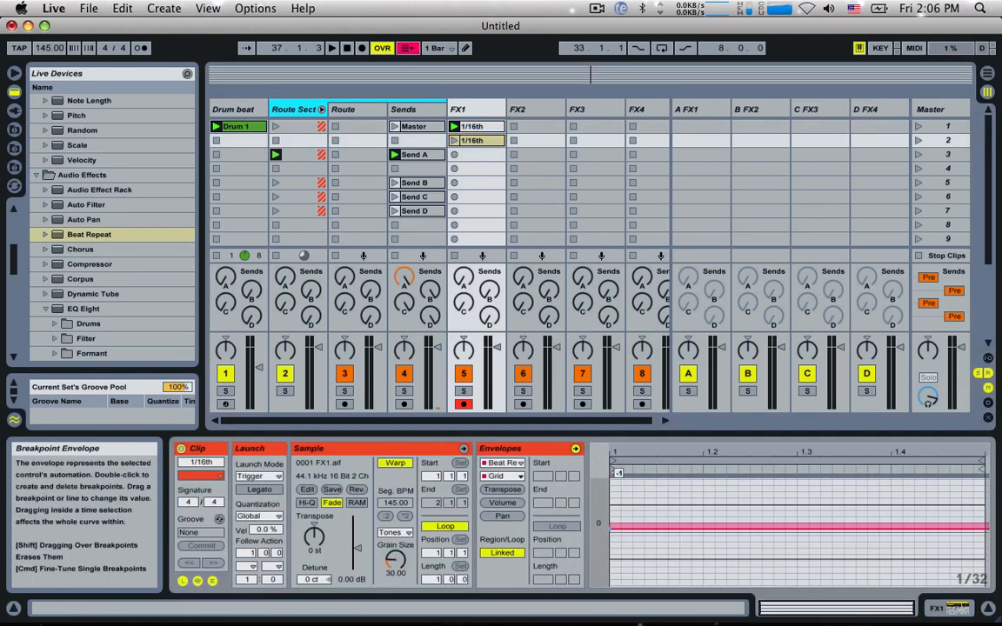
Step: Play the copied clip in FX1's second slot and check the resulting Grid value on Beat Repeat
{"action": "left_click", "coordinate": [470, 109]}
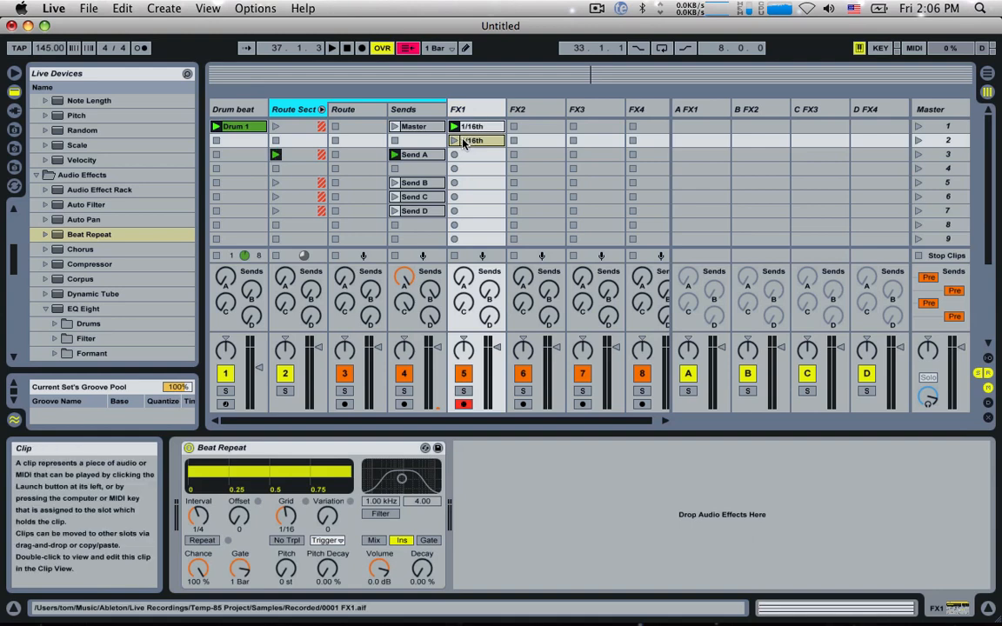
{"action": "left_click", "coordinate": [453, 140]}
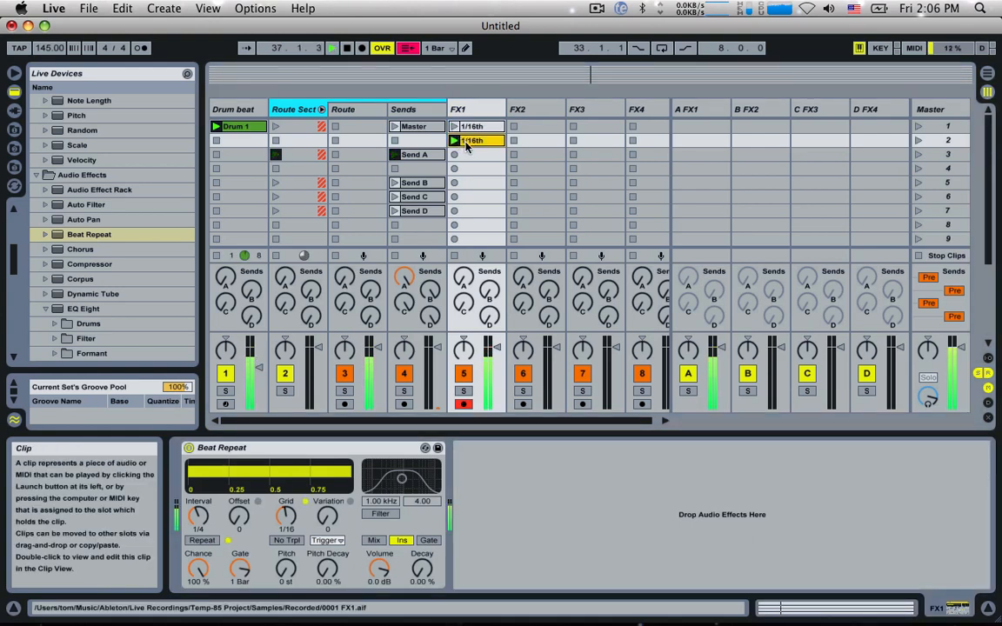
{"action": "left_click_drag", "start_coordinate": [285, 524], "coordinate": [285, 532]}
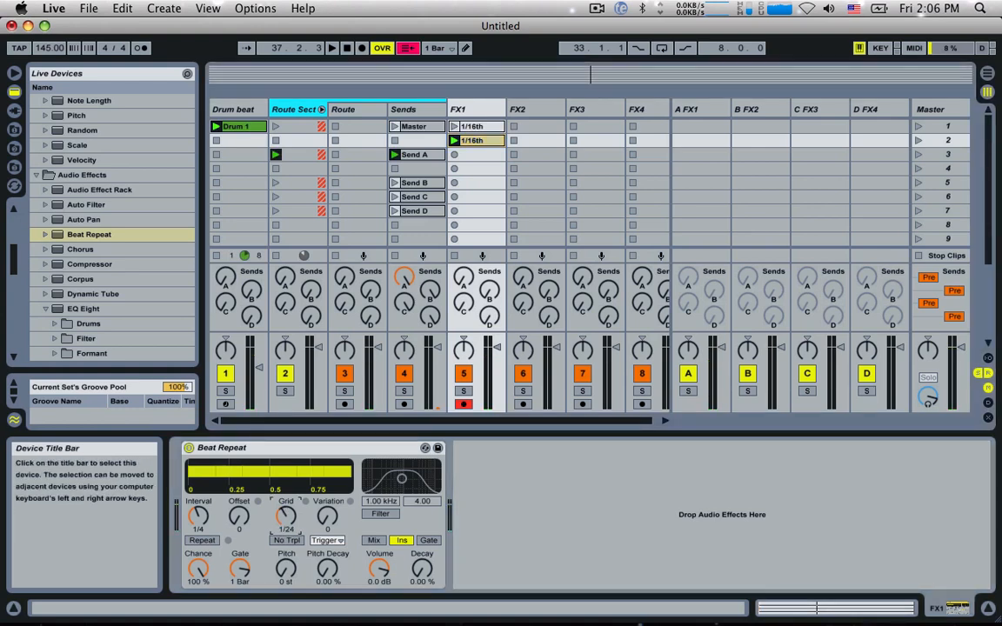
Step: Rename the clip in FX1's second slot as 1/24th
{"action": "left_click", "coordinate": [486, 142]}
{"action": "key", "text": "super+r"}
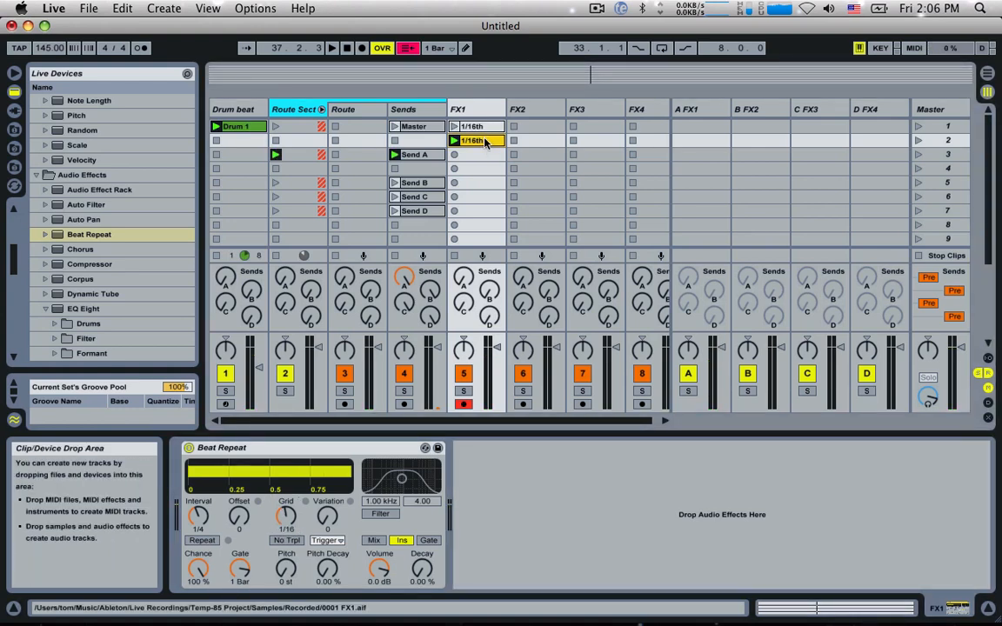
{"action": "type", "text": "1/24th"}
{"action": "key", "text": "Return"}
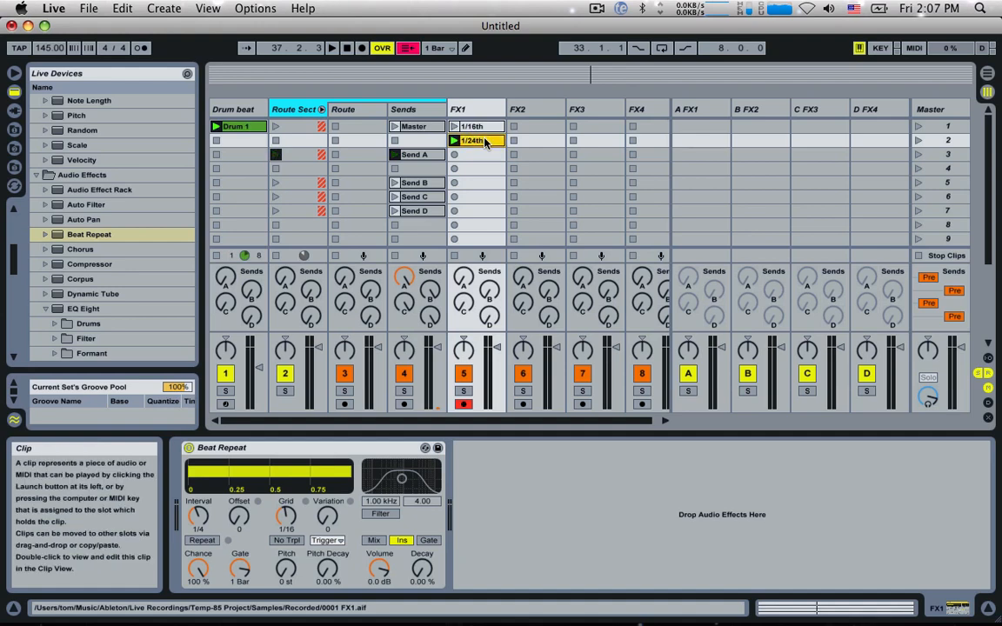
Step: Duplicate the 1/24th clip into FX1's third slot, with its Grid envelope one step lower, and rename it 1/32nd
{"action": "key", "text": "super+d"}
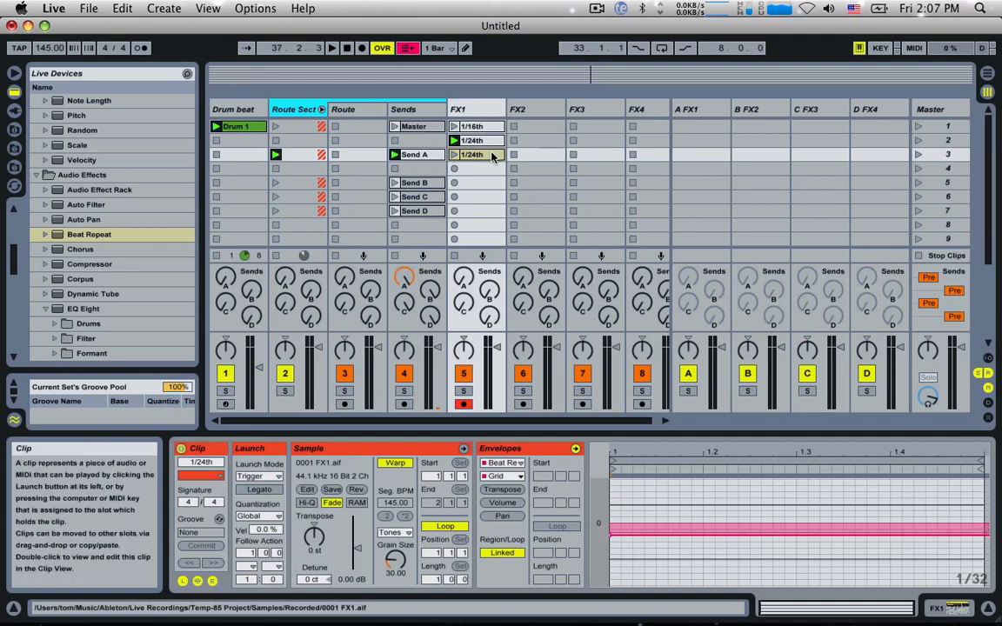
{"action": "key", "text": "BackSpace"}
{"action": "key", "text": "BackSpace"}
{"action": "key", "text": "BackSpace"}
{"action": "key", "text": "BackSpace"}
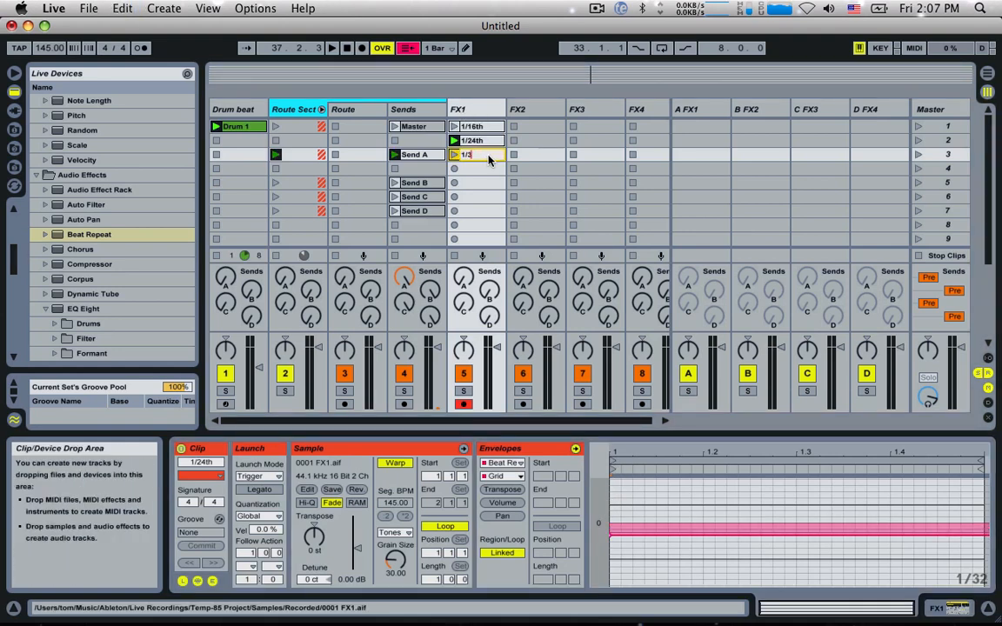
{"action": "type", "text": "32nd"}
{"action": "key", "text": "Return"}
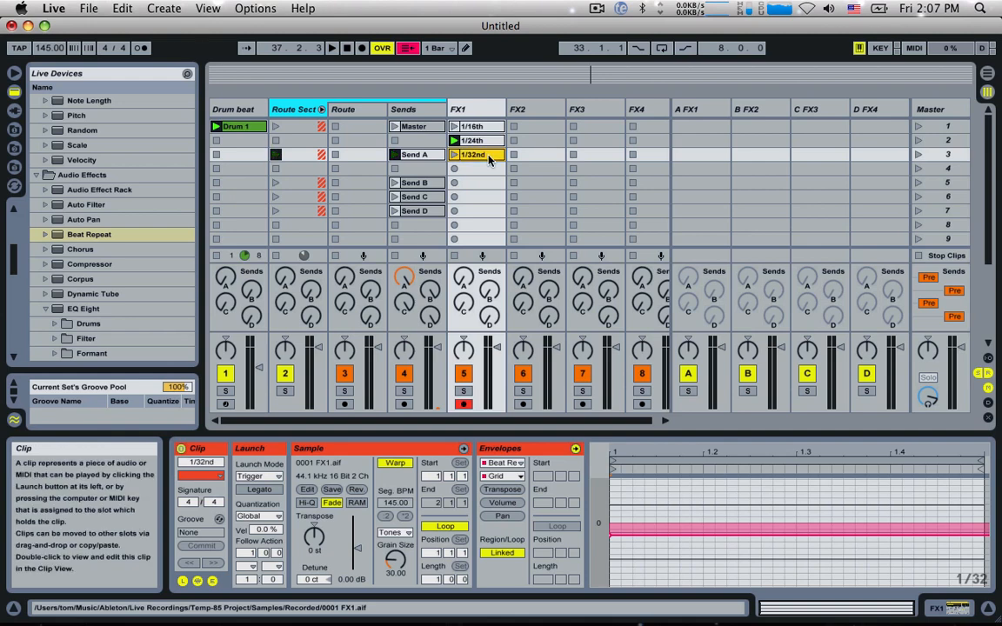
Step: Audition the 1/32nd clip on FX1 with the drums, and stop playback
{"action": "key", "text": "space"}
{"action": "left_click", "coordinate": [454, 155]}
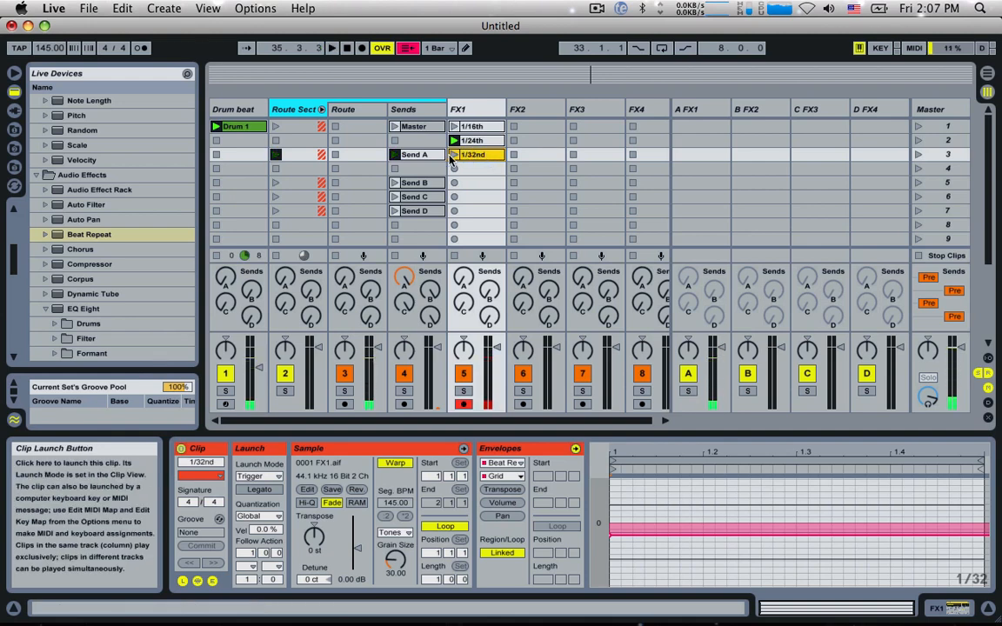
{"action": "key", "text": "space"}
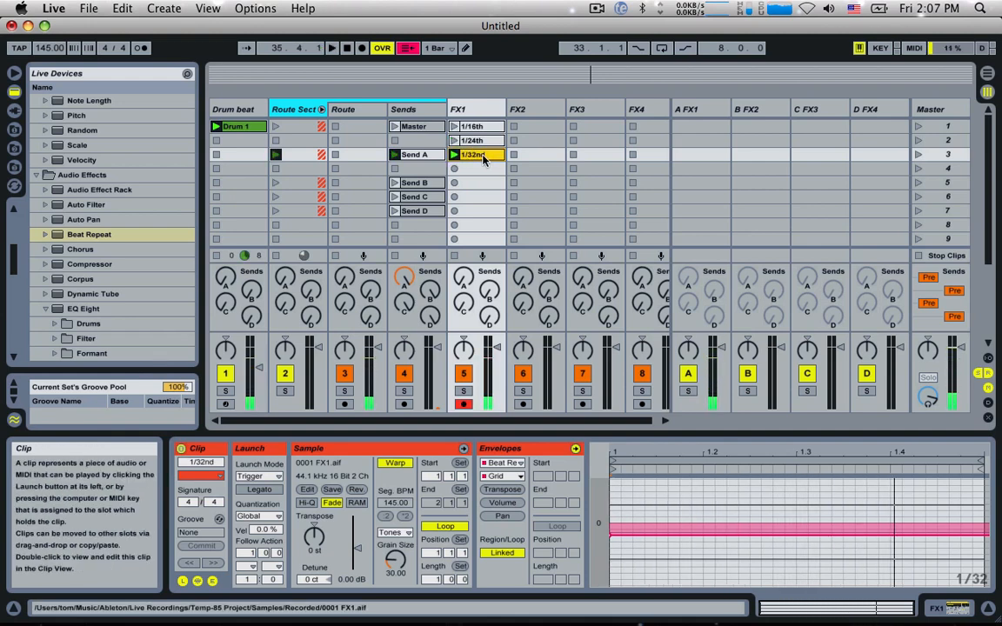
Step: Duplicate the 1/32nd clip into FX1's fourth slot, rename it 1/48th and lower its Grid envelope to -3
{"action": "key", "text": "super+d"}
{"action": "double_click", "coordinate": [480, 112]}
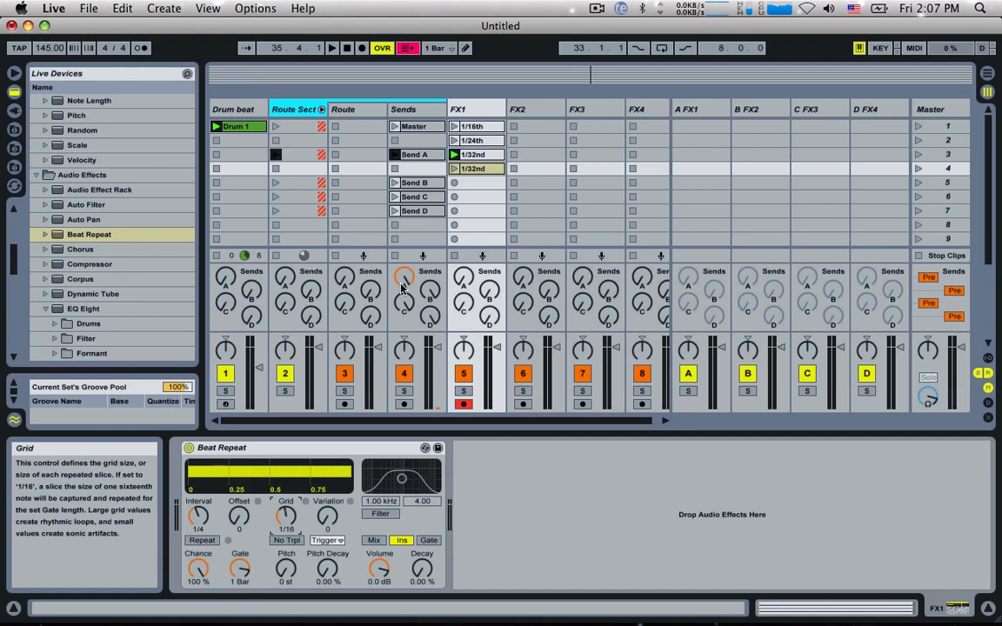
{"action": "left_click", "coordinate": [476, 168]}
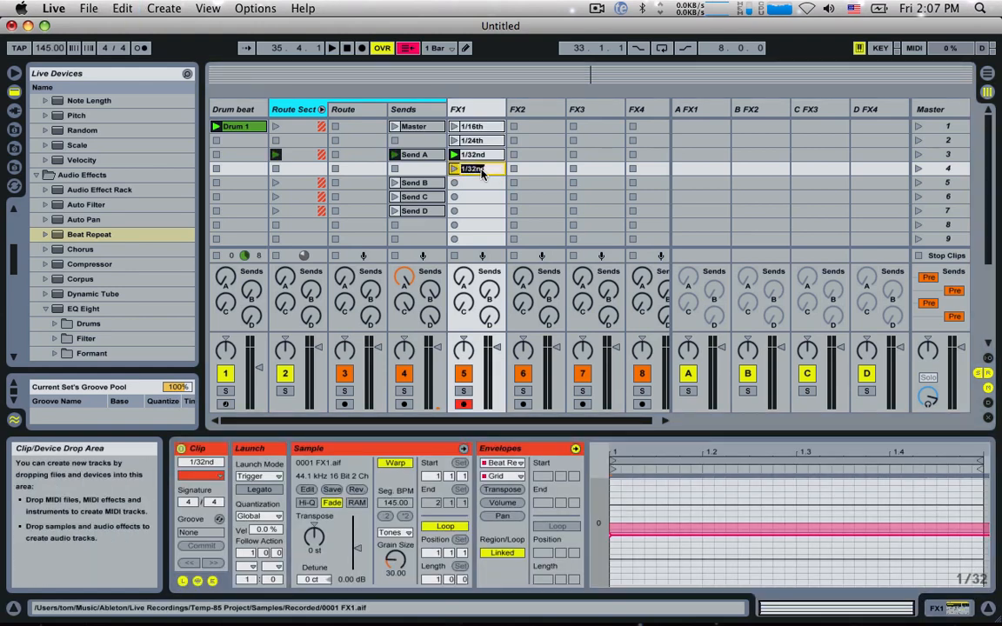
{"action": "type", "text": "1/48th"}
{"action": "left_click", "coordinate": [487, 182]}
{"action": "left_click", "coordinate": [485, 170]}
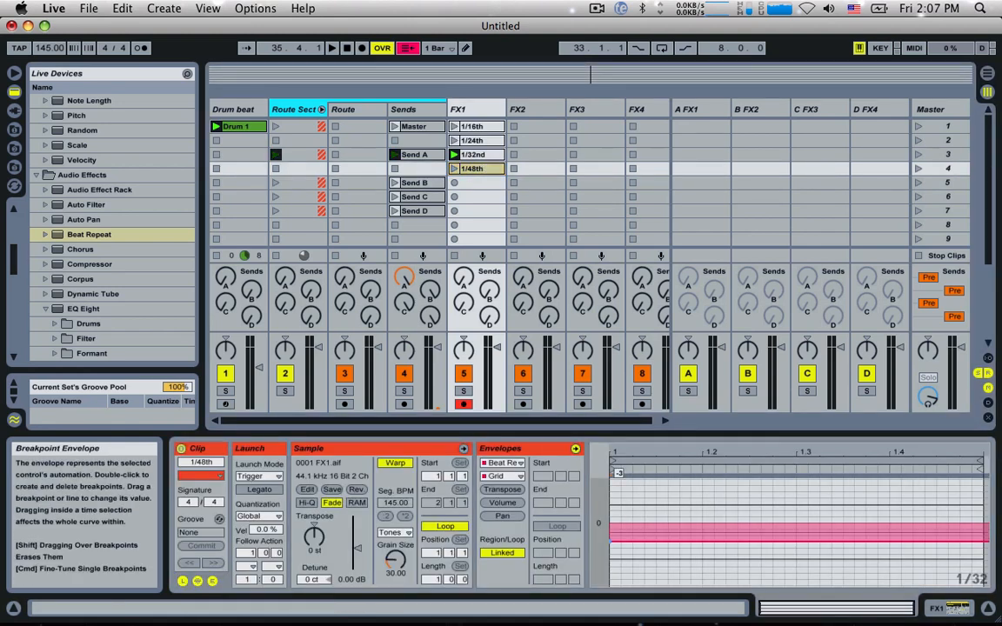
Step: Copy the 1/48th clip into FX1's fifth slot, rename it 1/64th and lower its Grid envelope one more step
{"action": "left_click", "coordinate": [483, 170]}
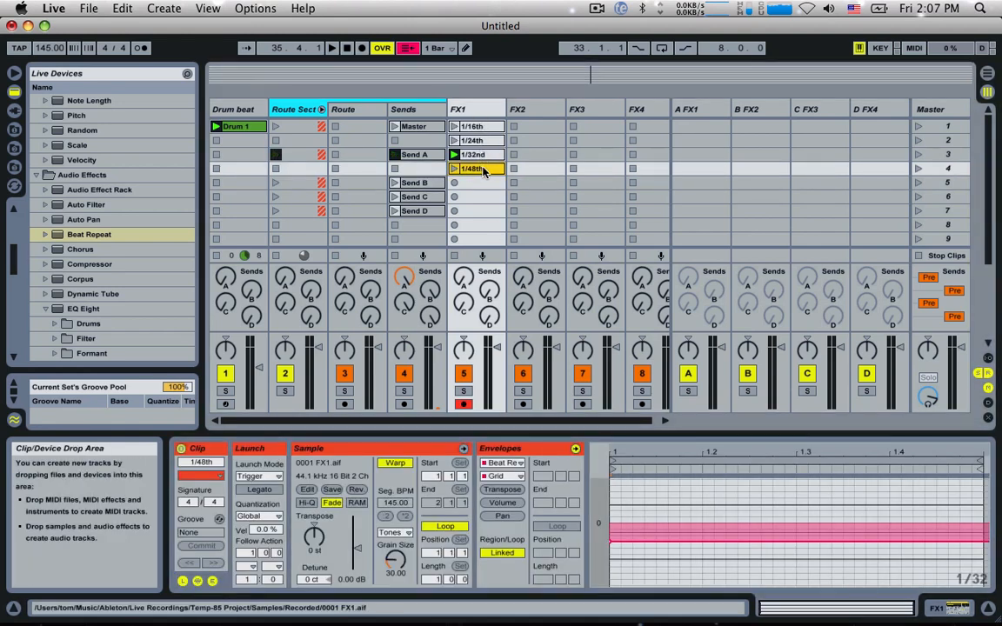
{"action": "left_click_drag", "start_coordinate": [482, 172], "coordinate": [485, 184]}
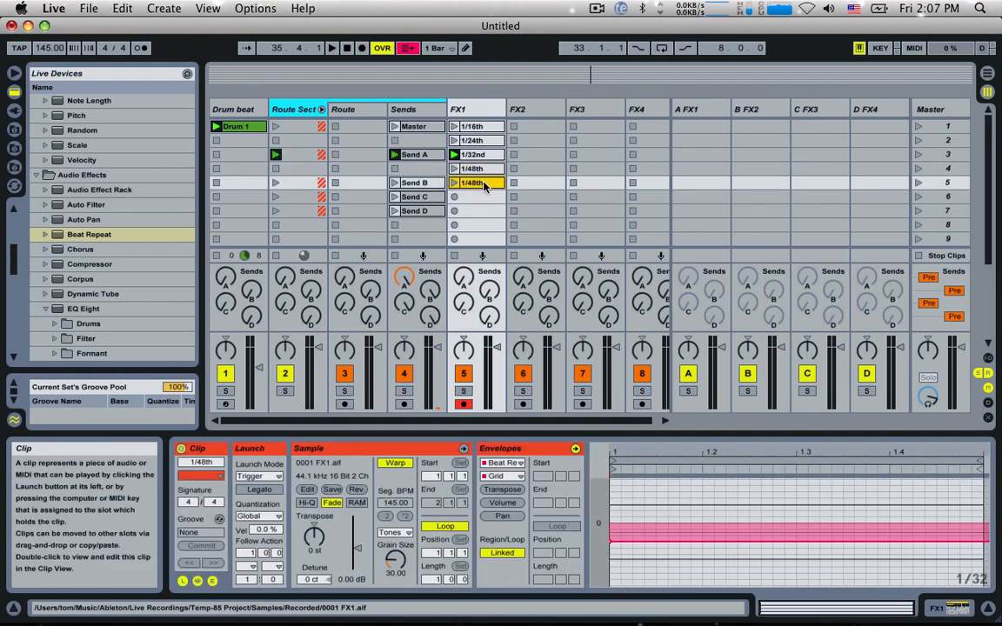
{"action": "key", "text": "super+r"}
{"action": "key", "text": "BackSpace"}
{"action": "key", "text": "BackSpace"}
{"action": "key", "text": "BackSpace"}
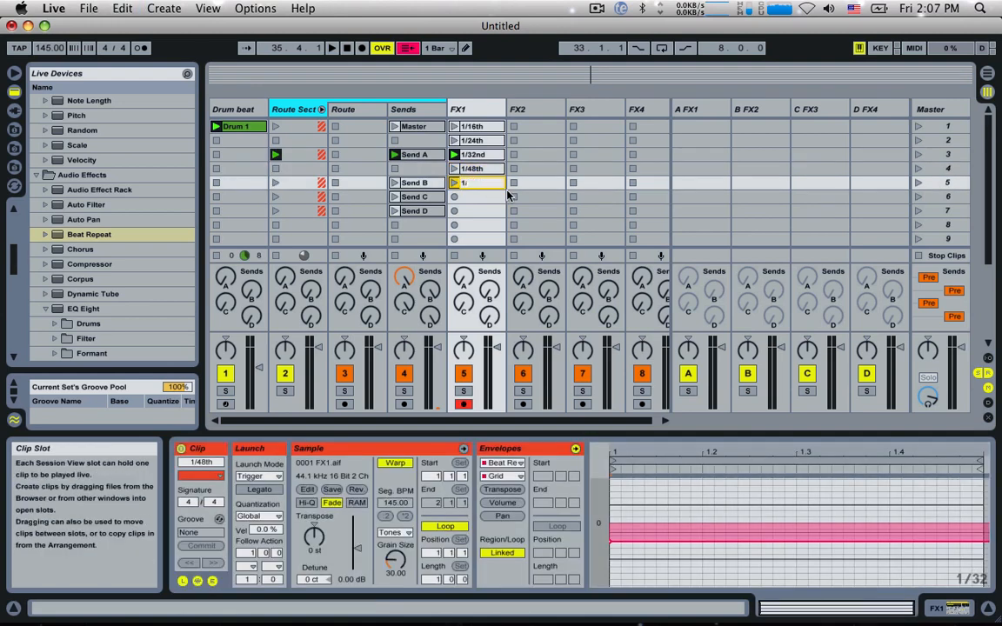
{"action": "key", "text": "Return"}
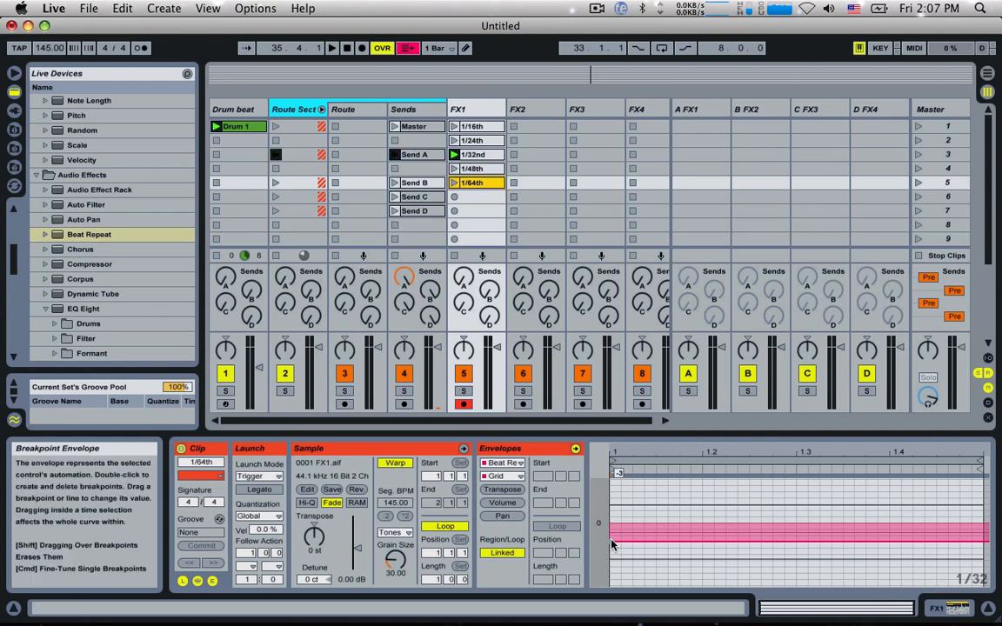
{"action": "left_click_drag", "start_coordinate": [610, 541], "coordinate": [610, 547]}
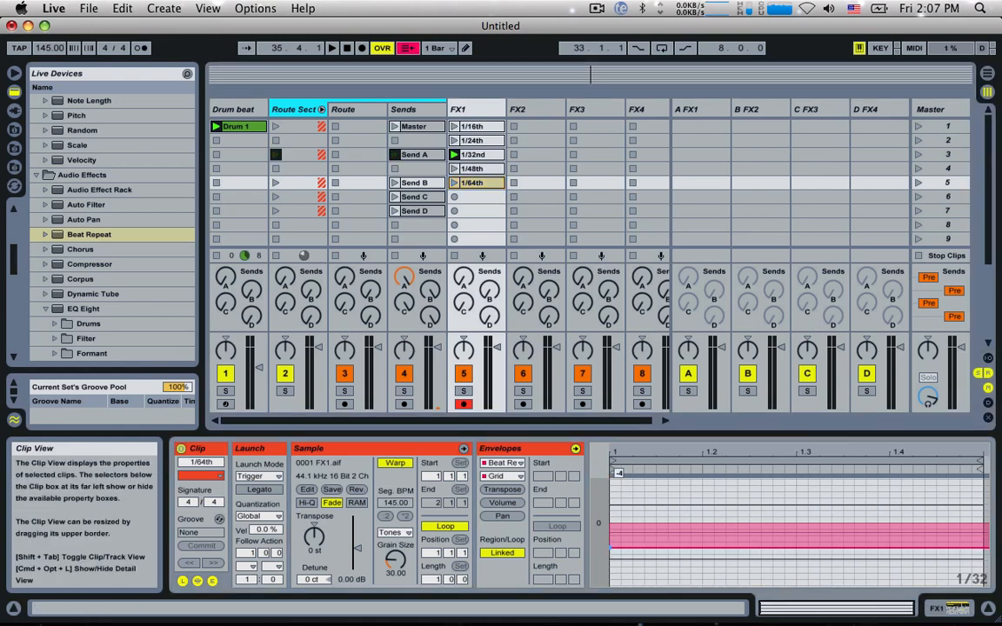
Step: Audition FX1's 1/24th, 1/32nd, 1/48th and 1/64th clips in turn with the drum beat
{"action": "left_click", "coordinate": [454, 140]}
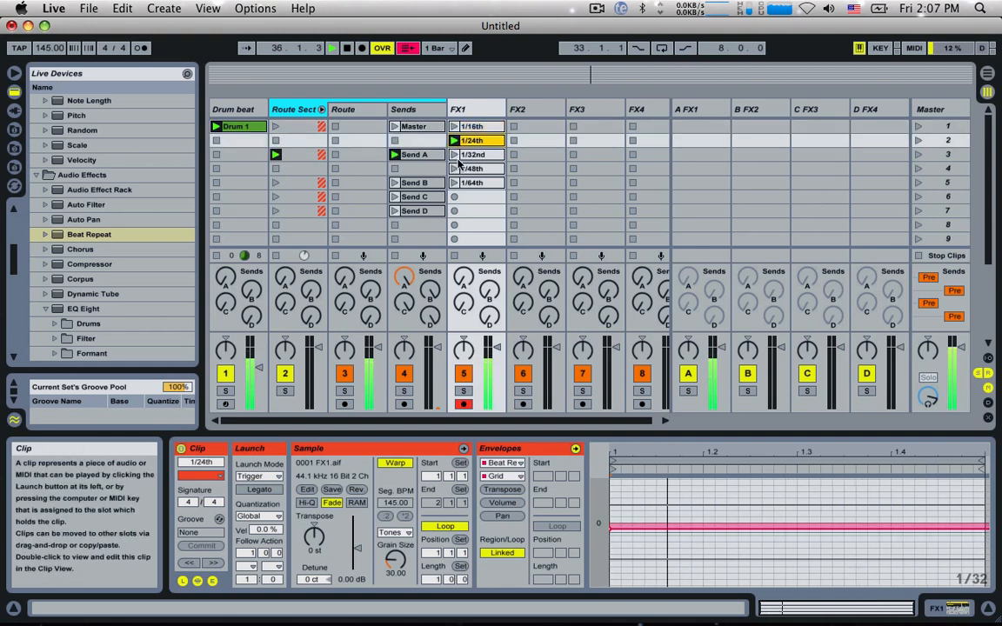
{"action": "left_click", "coordinate": [453, 155]}
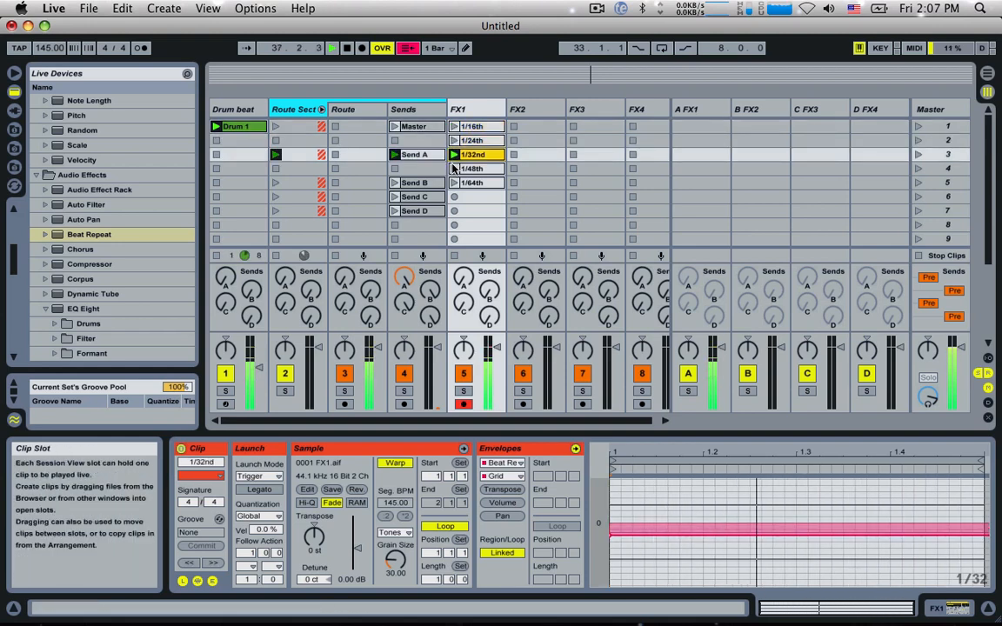
{"action": "left_click", "coordinate": [453, 169]}
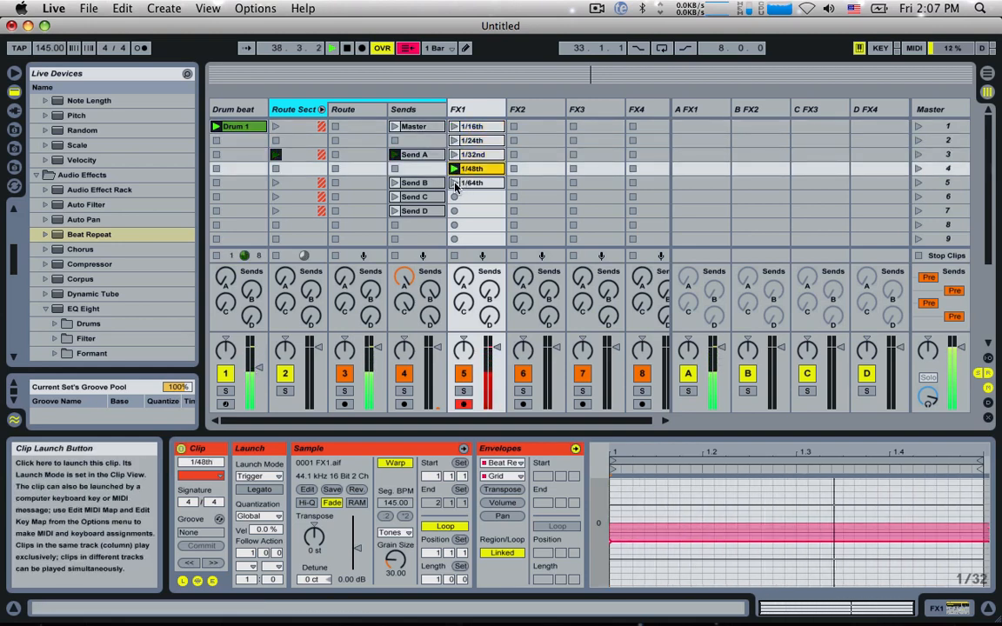
{"action": "left_click", "coordinate": [454, 184]}
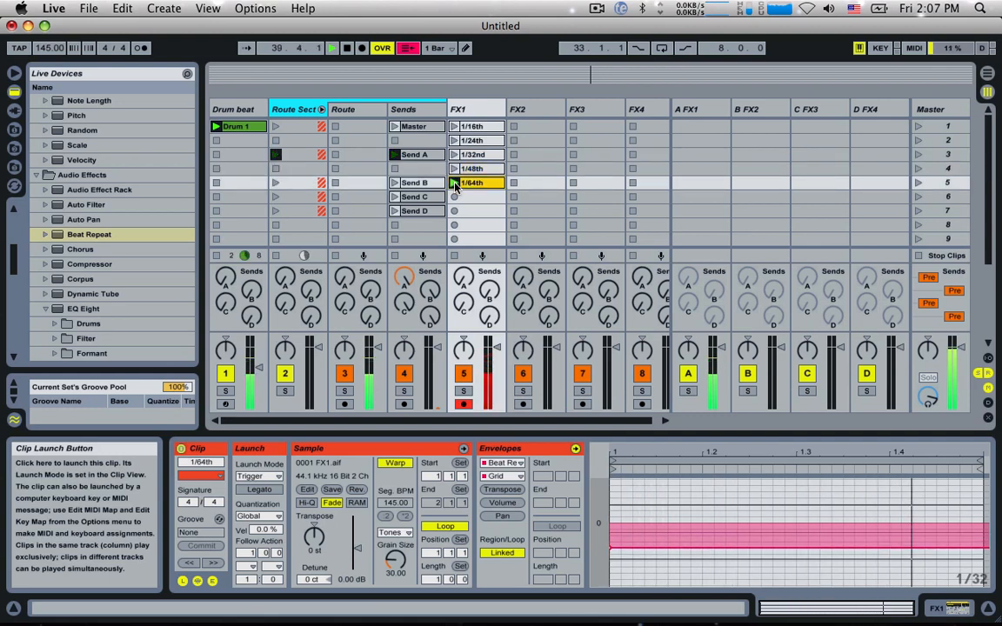
Step: Set the Follow Action of all five FX1 clips to Other with a time of 0.0.2, and audition from the 1/16th clip
{"action": "left_click", "coordinate": [467, 130], "text": "shift"}
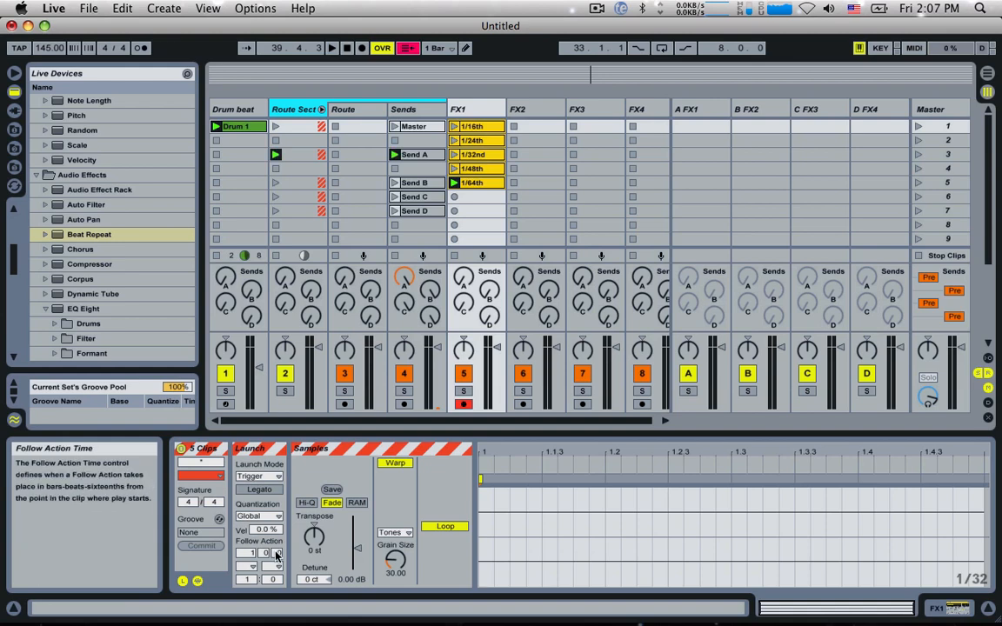
{"action": "left_click_drag", "start_coordinate": [277, 553], "coordinate": [276, 600]}
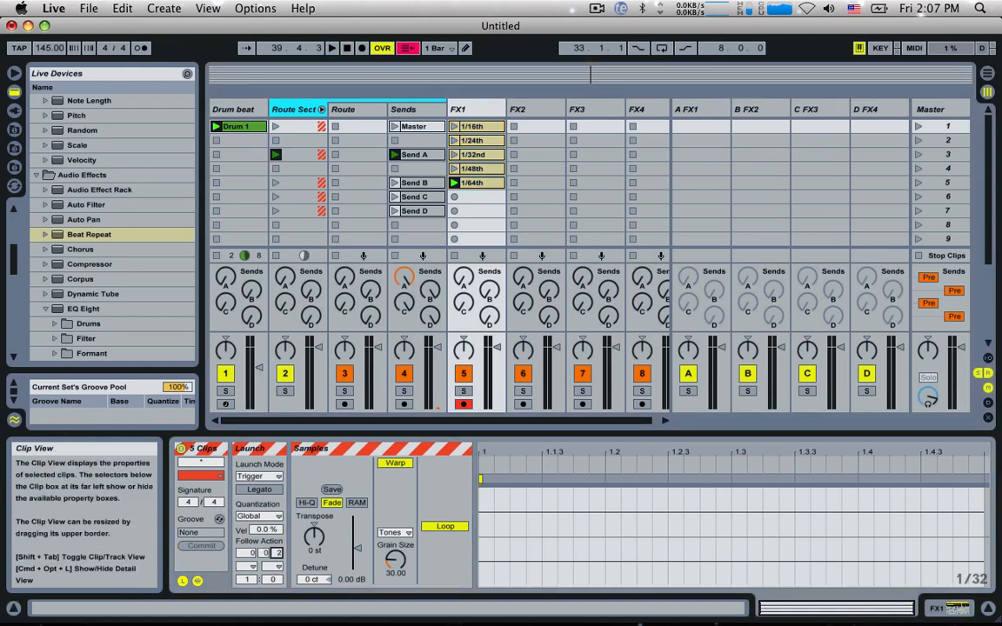
{"action": "left_click", "coordinate": [247, 570]}
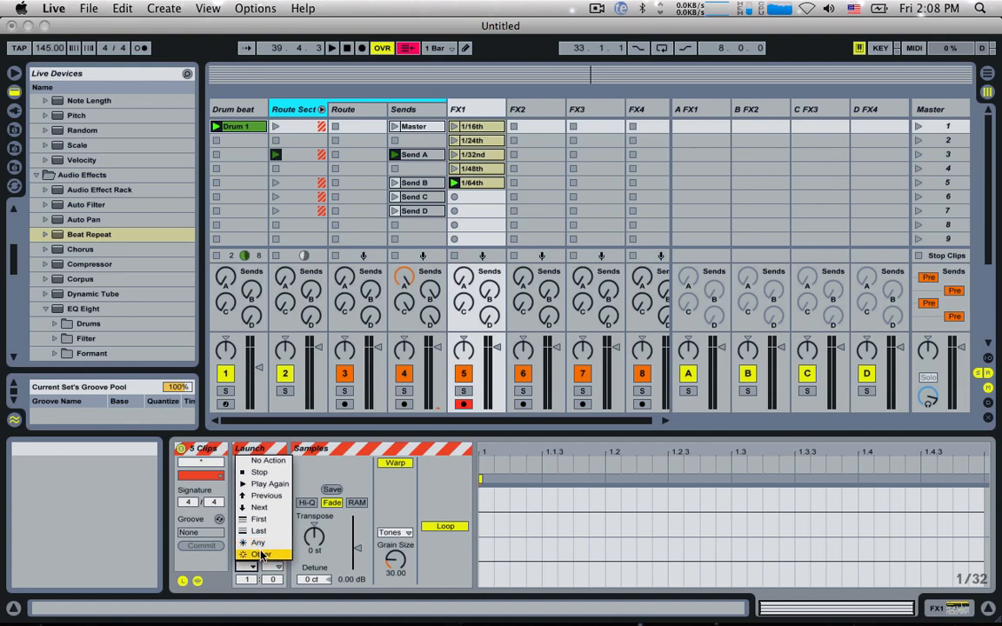
{"action": "left_click", "coordinate": [261, 555]}
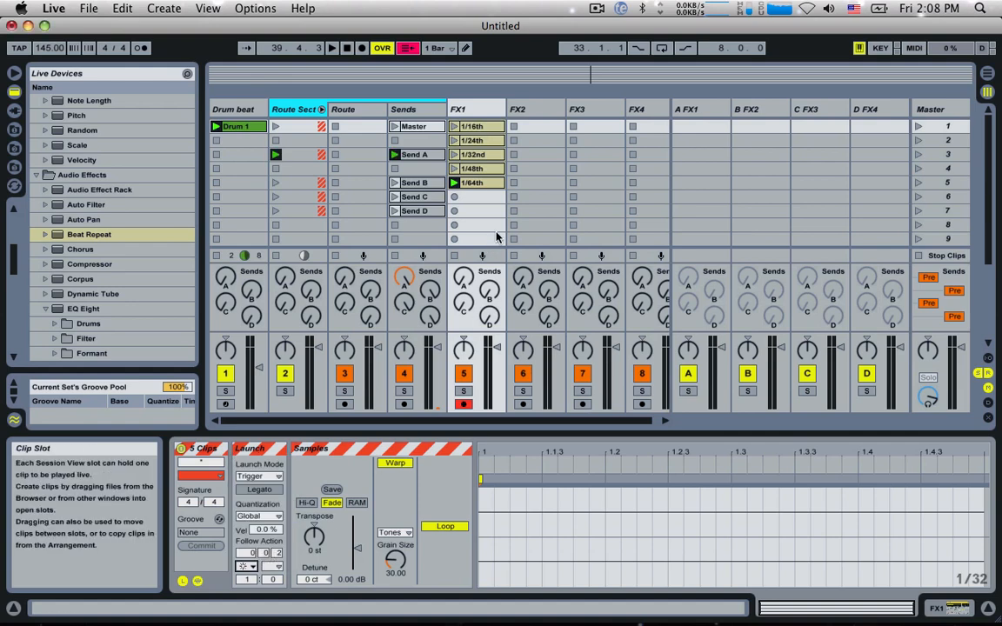
{"action": "left_click", "coordinate": [454, 127]}
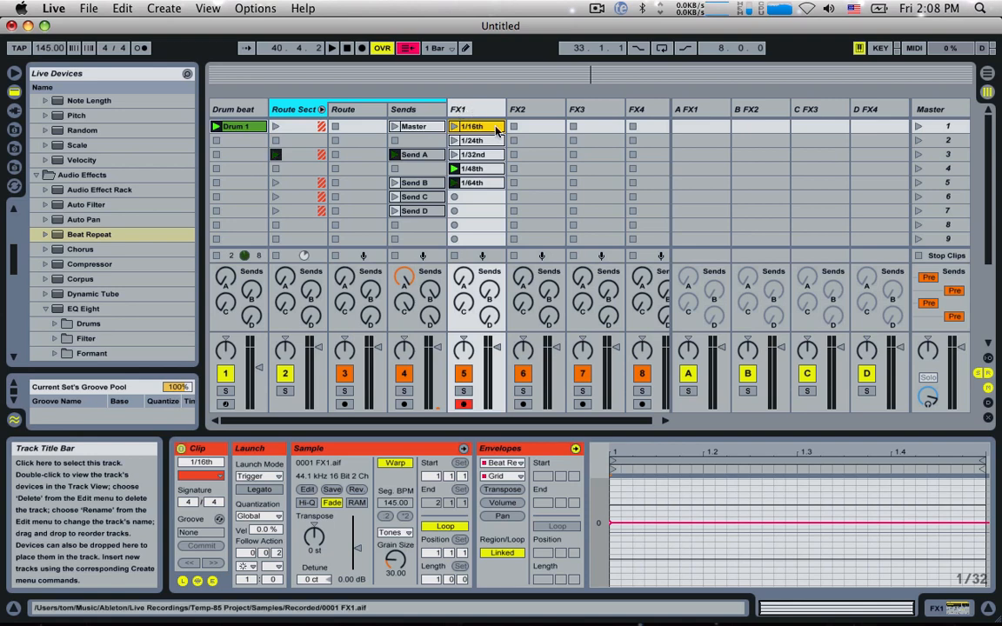
Step: Try a Follow Action Time of 0.0.1 on all five FX1 clips with the drums, and restore it to 0.0.2
{"action": "left_click", "coordinate": [476, 182], "text": "shift"}
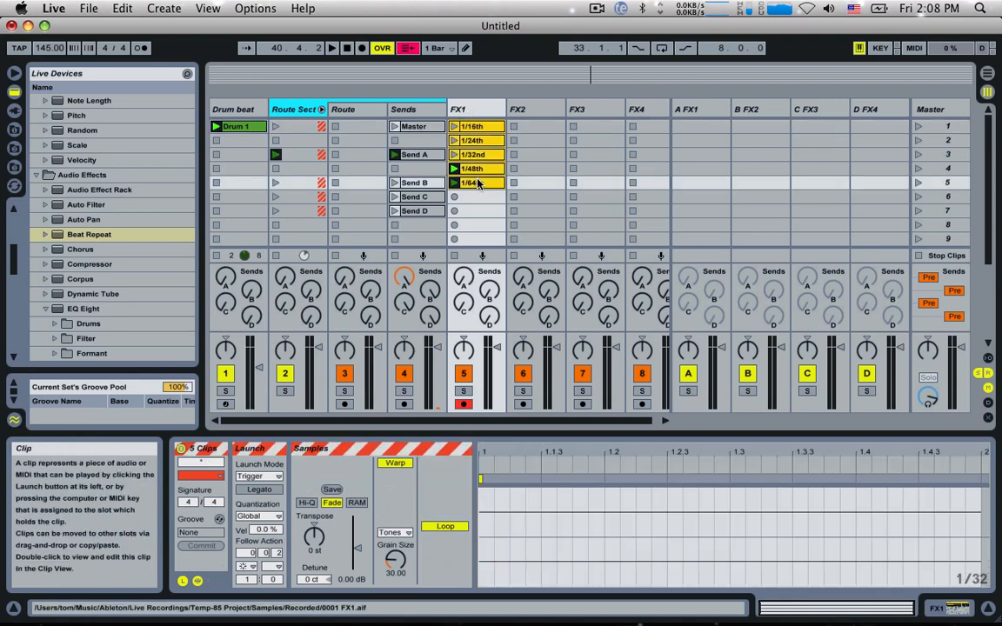
{"action": "left_click", "coordinate": [453, 127]}
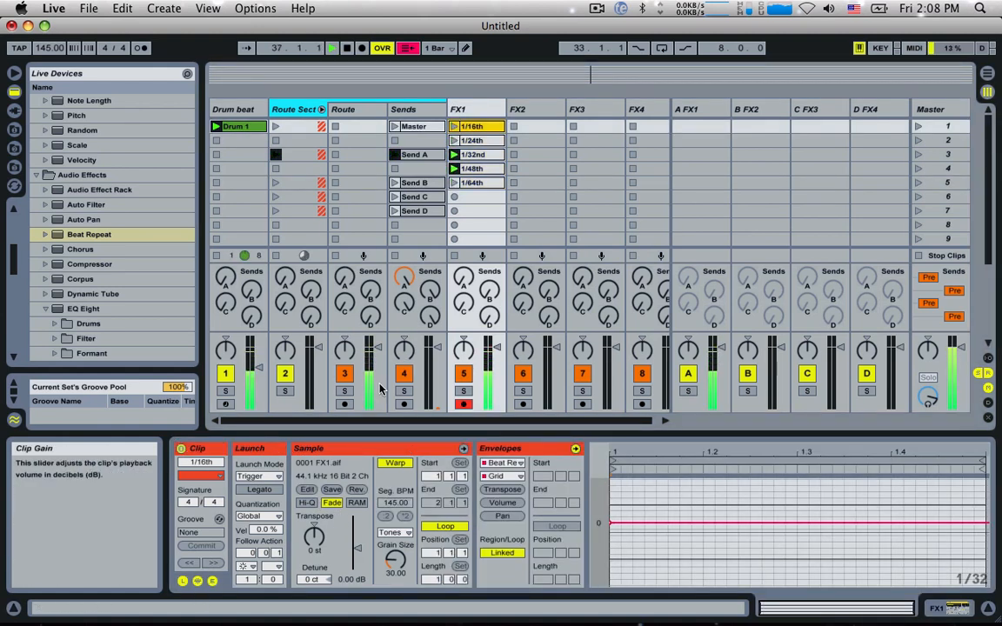
{"action": "left_click", "coordinate": [478, 182], "text": "shift"}
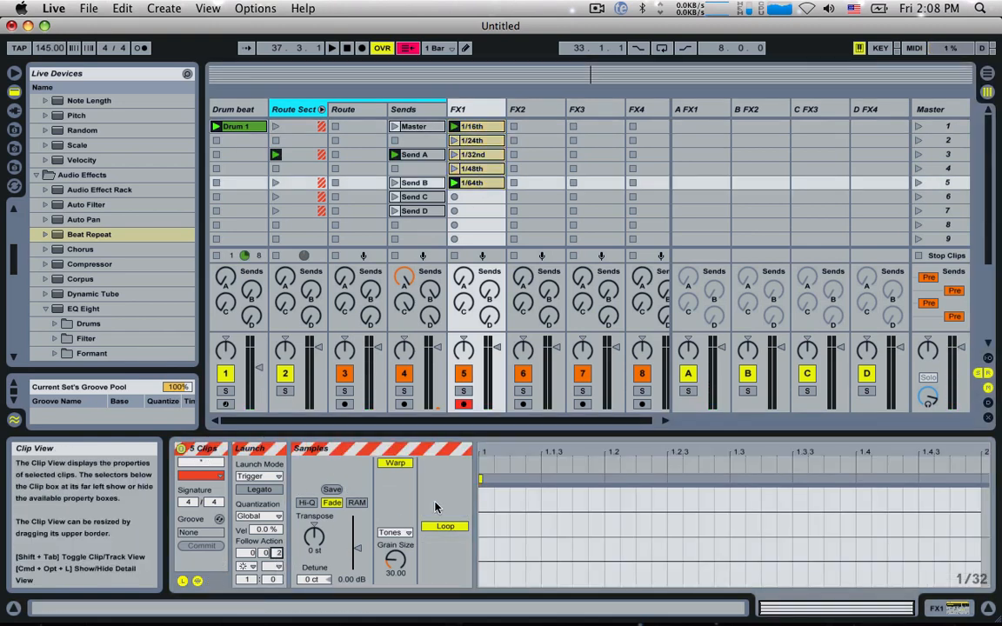
{"action": "left_click", "coordinate": [496, 109]}
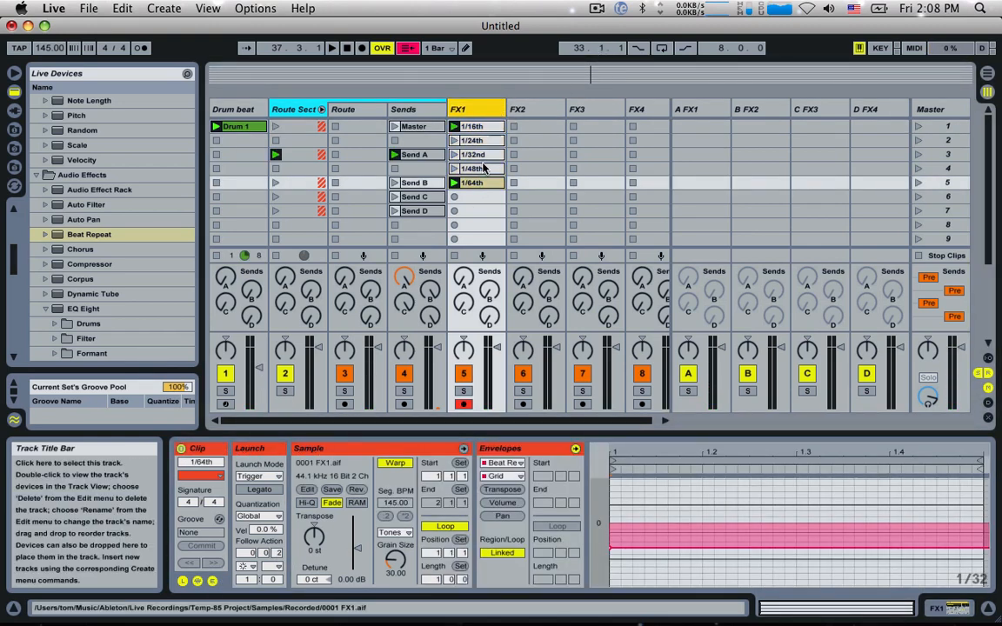
{"action": "left_click", "coordinate": [527, 112]}
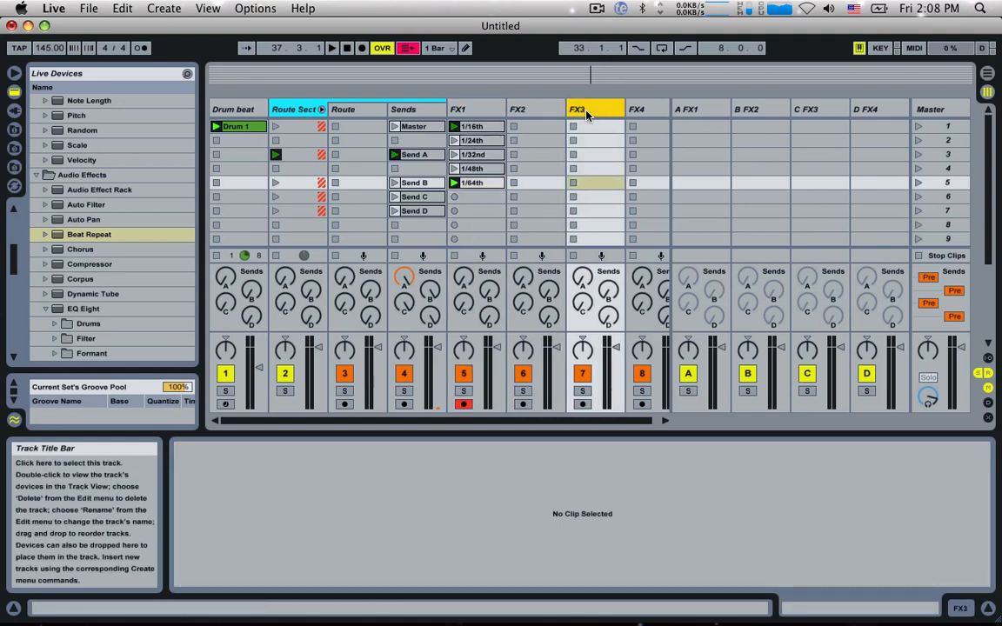
{"action": "left_click", "coordinate": [585, 113]}
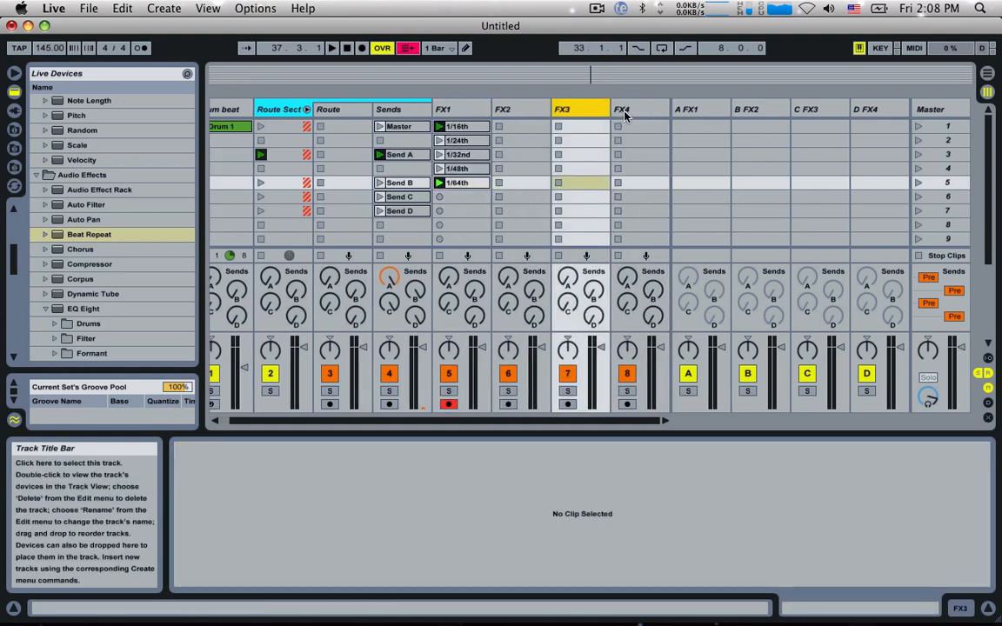
{"action": "left_click", "coordinate": [526, 111]}
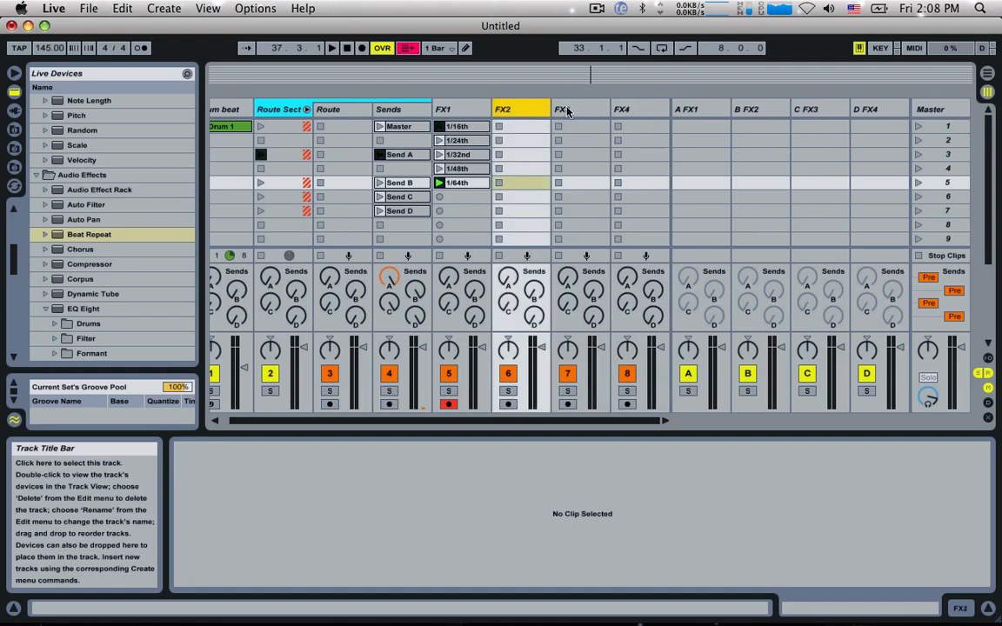
{"action": "left_click", "coordinate": [597, 8]}
{"action": "left_click", "coordinate": [613, 58]}
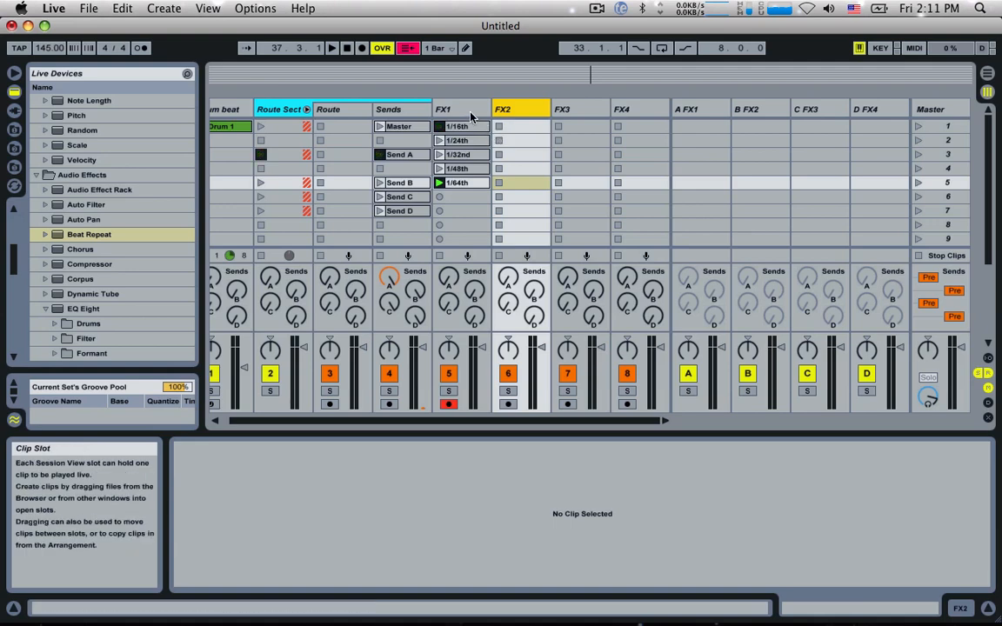
{"action": "left_click", "coordinate": [468, 111]}
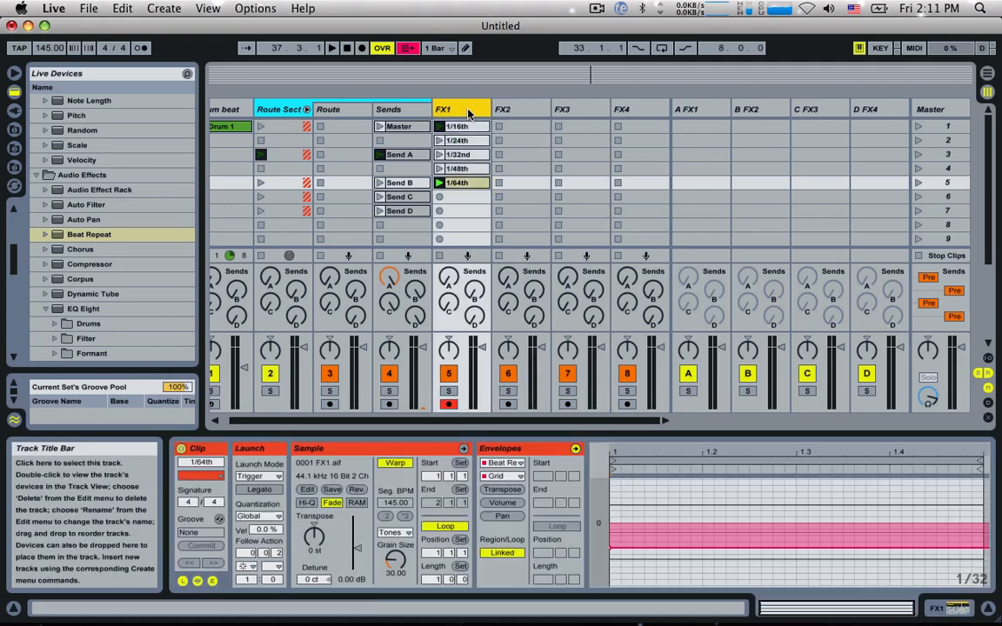
Step: Collapse the EQ Eight and Filter Delay presets in the device browser and load Frequency Shifter onto the FX2 track
{"action": "left_click", "coordinate": [500, 111]}
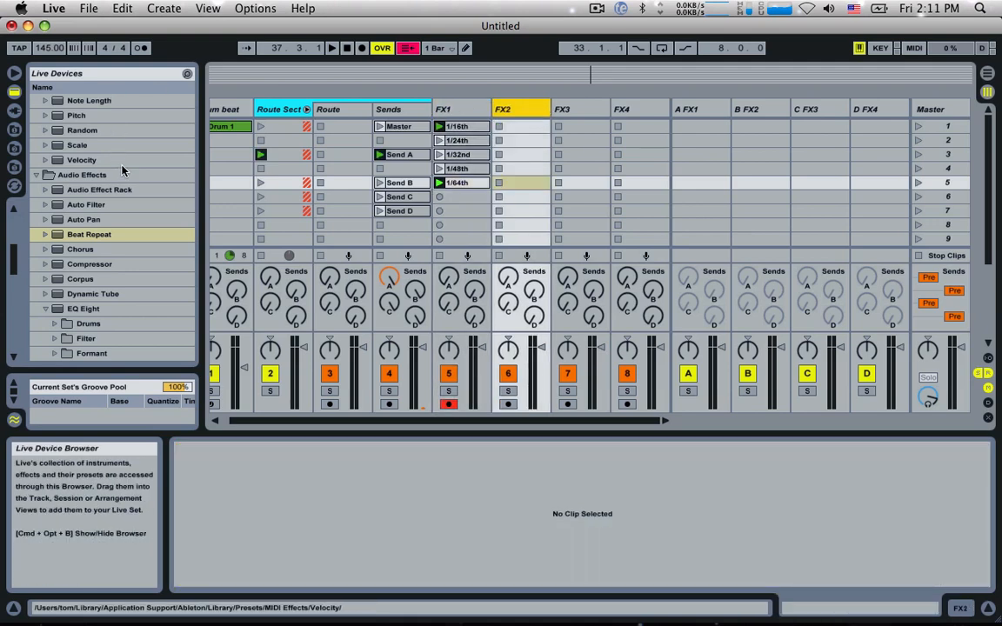
{"action": "scroll", "coordinate": [115, 174], "scroll_direction": "down", "scroll_amount": 1}
{"action": "scroll", "coordinate": [113, 211], "scroll_direction": "down", "scroll_amount": 3}
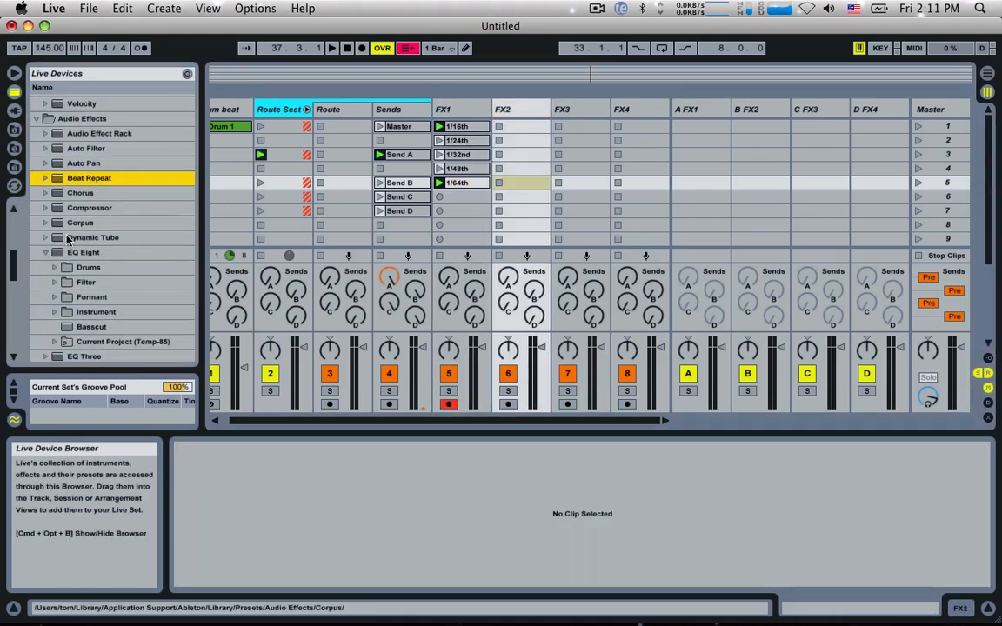
{"action": "left_click", "coordinate": [40, 251]}
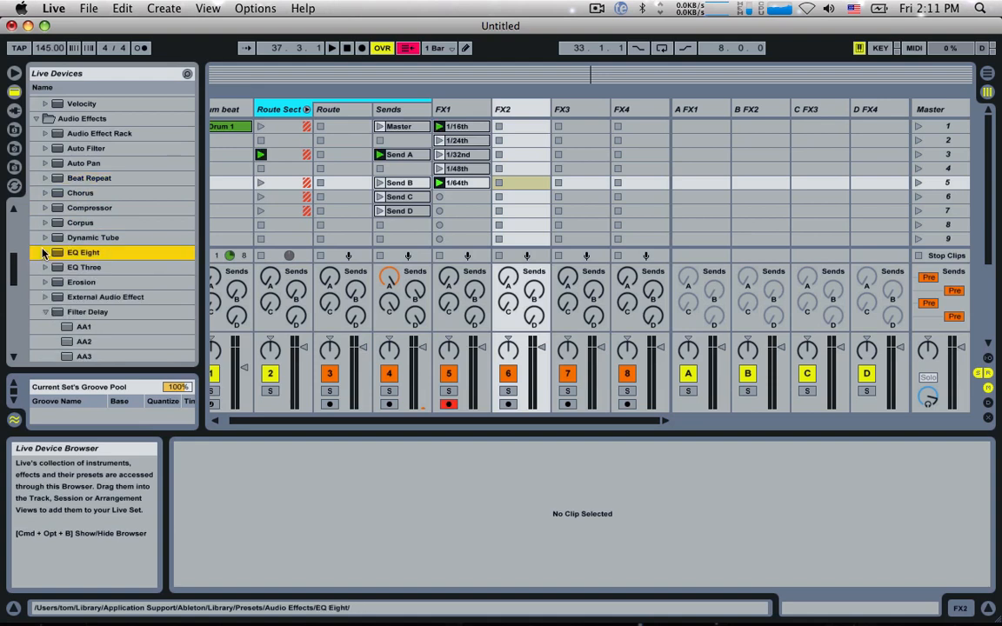
{"action": "left_click", "coordinate": [41, 309]}
{"action": "scroll", "coordinate": [74, 303], "scroll_direction": "down", "scroll_amount": 8}
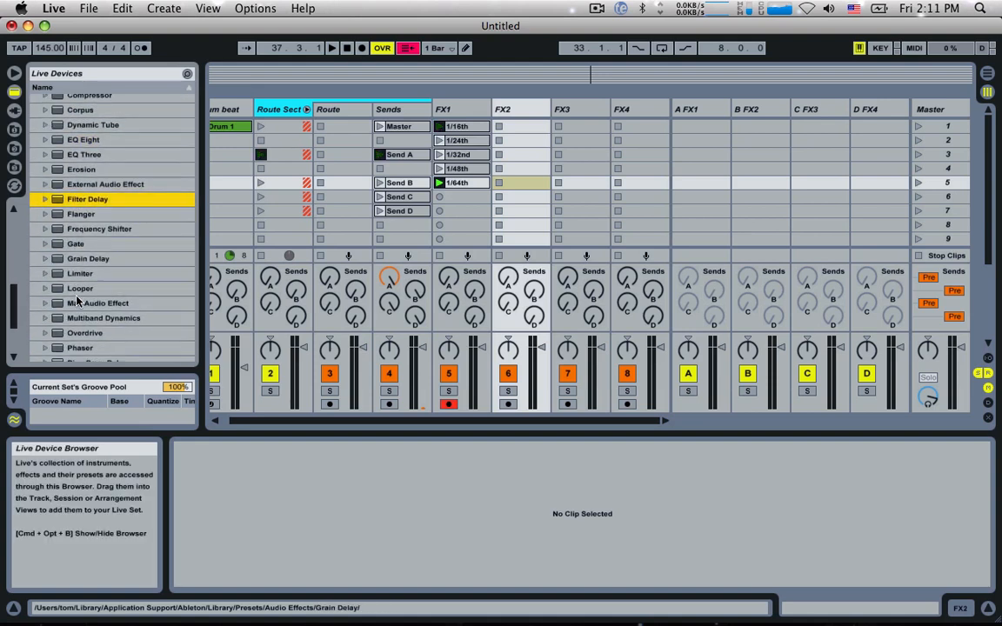
{"action": "left_click", "coordinate": [92, 230]}
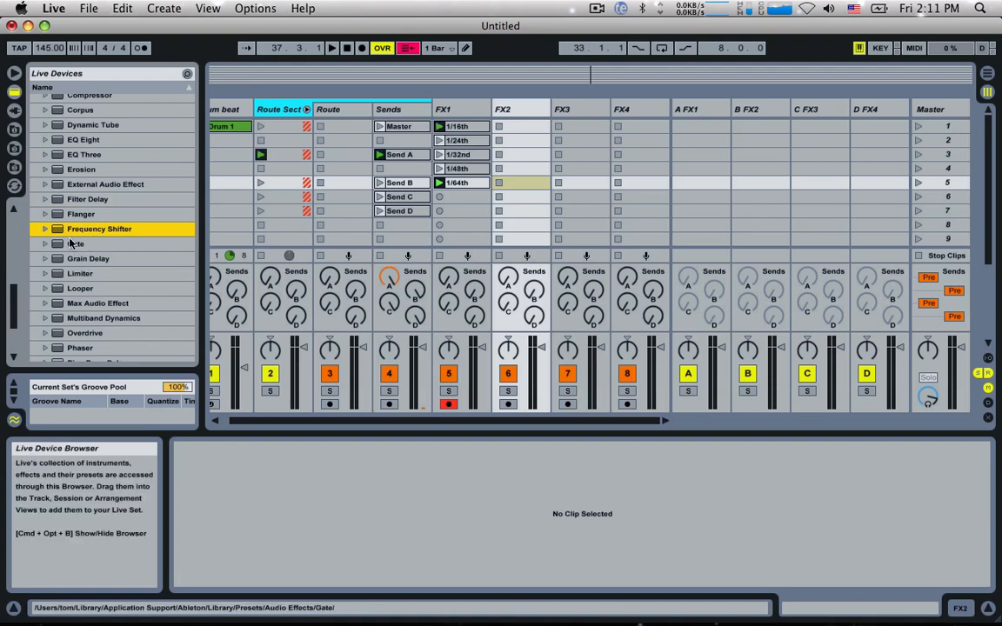
{"action": "double_click", "coordinate": [75, 229]}
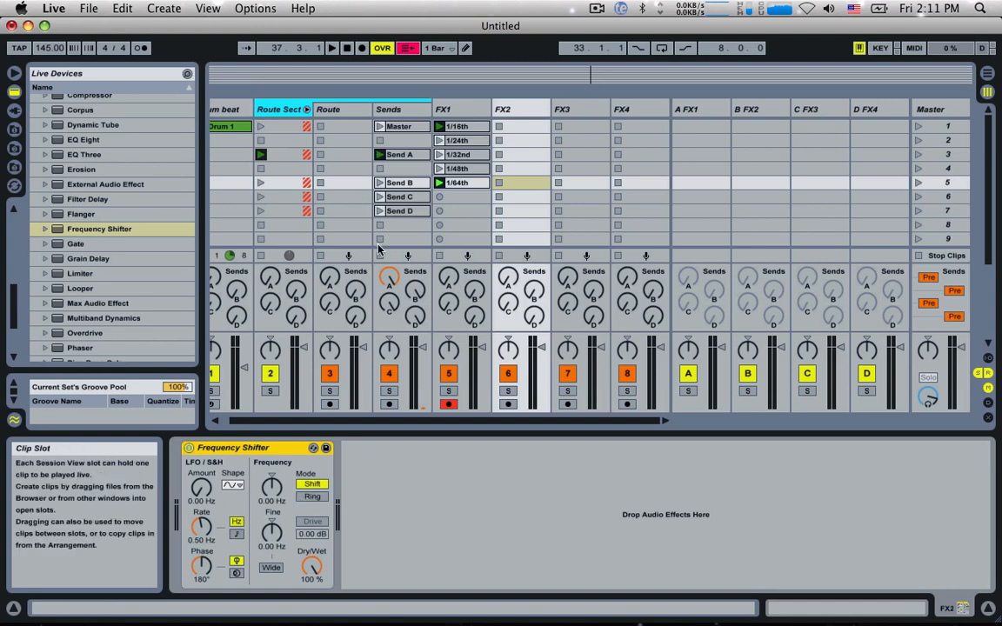
Step: Shift the Send C and Send D clips down to slots 7 and 8, and launch Send B with the drums briefly
{"action": "left_click", "coordinate": [400, 197]}
{"action": "left_click", "coordinate": [399, 211], "text": "shift"}
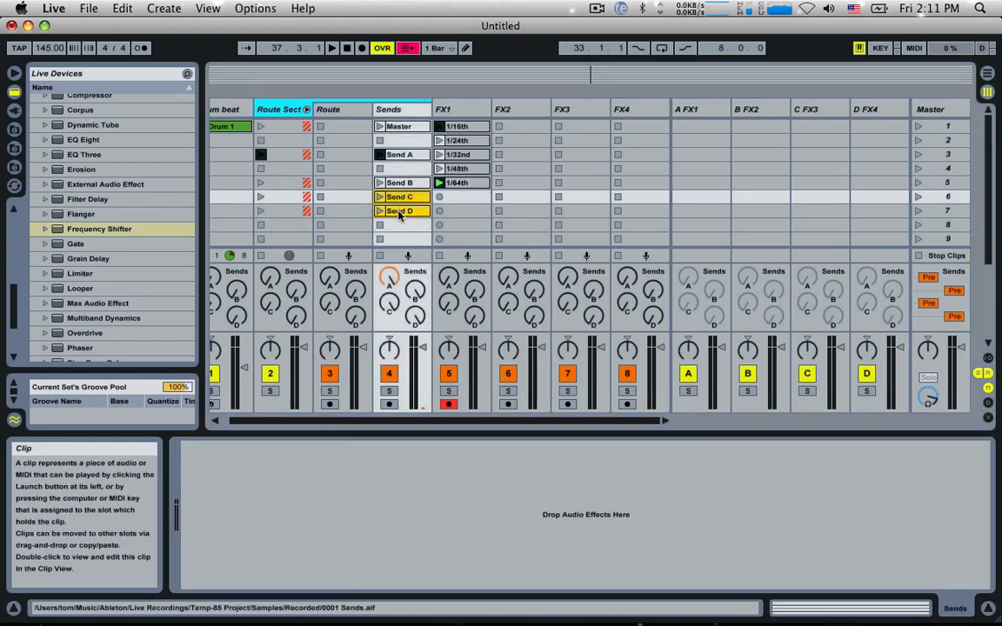
{"action": "left_click_drag", "start_coordinate": [402, 198], "coordinate": [402, 218]}
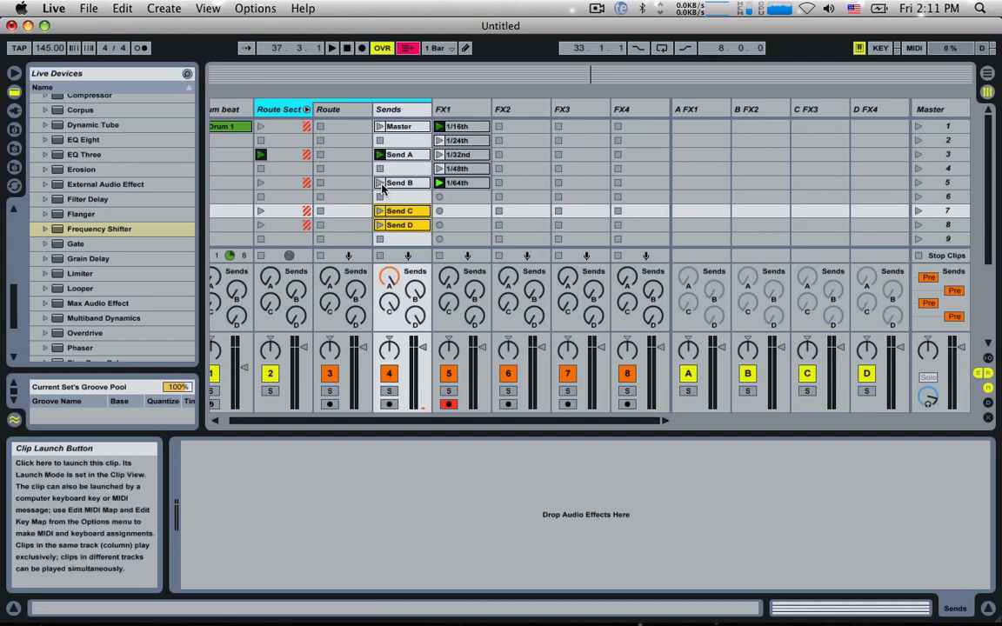
{"action": "left_click", "coordinate": [380, 183]}
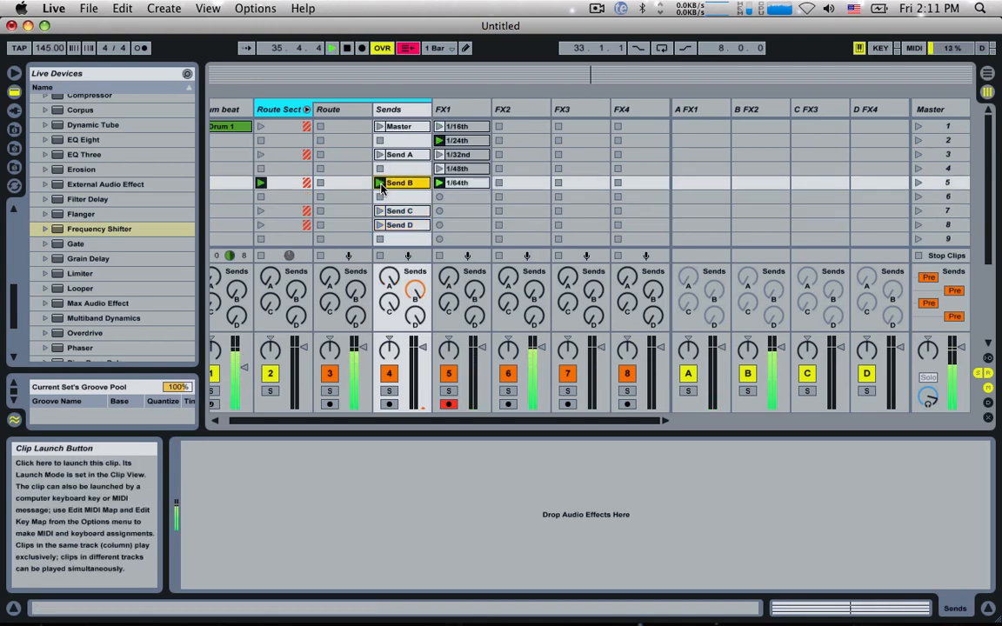
{"action": "key", "text": "space"}
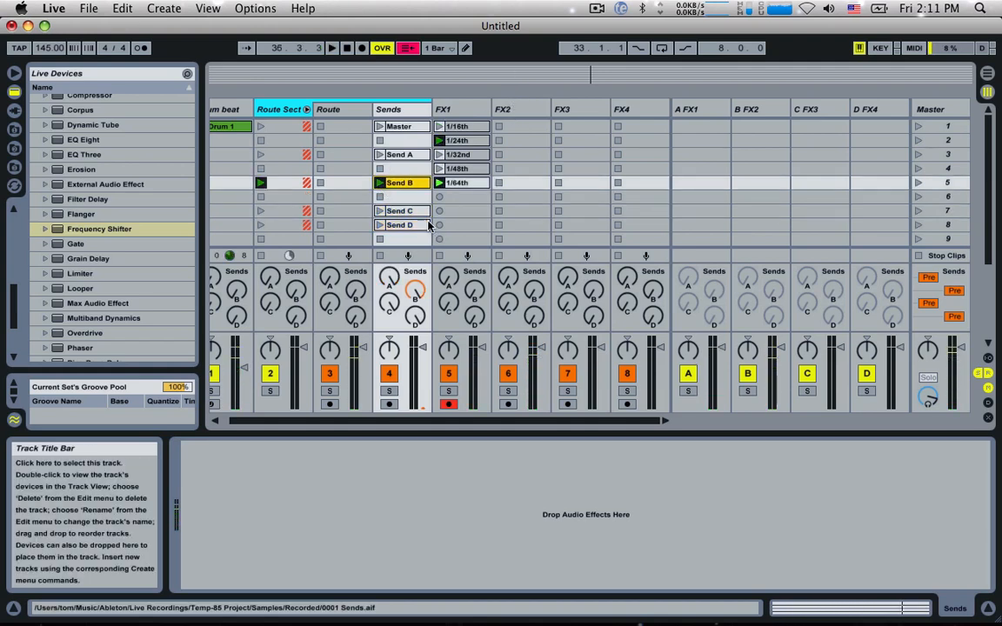
Step: Audition FX2's Frequency Shifter by sweeping its coarse frequency during playback, and return it to 0.00 Hz
{"action": "left_click", "coordinate": [520, 108]}
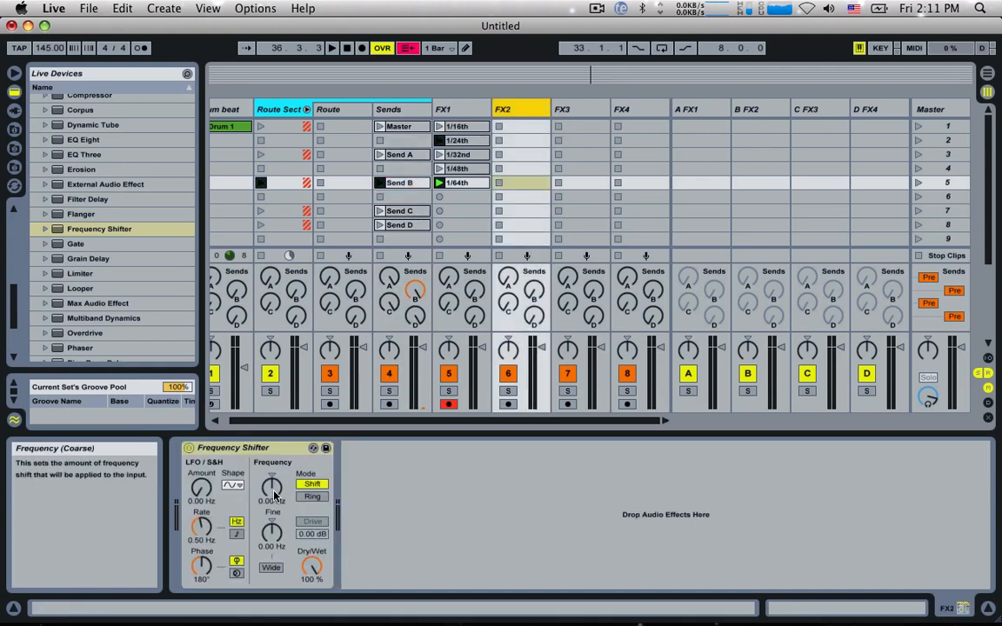
{"action": "key", "text": "space"}
{"action": "mouse_move", "coordinate": [275, 495]}
{"action": "left_mouse_down"}
{"action": "mouse_move", "coordinate": [275, 404]}
{"action": "mouse_move", "coordinate": [279, 480]}
{"action": "left_mouse_up"}
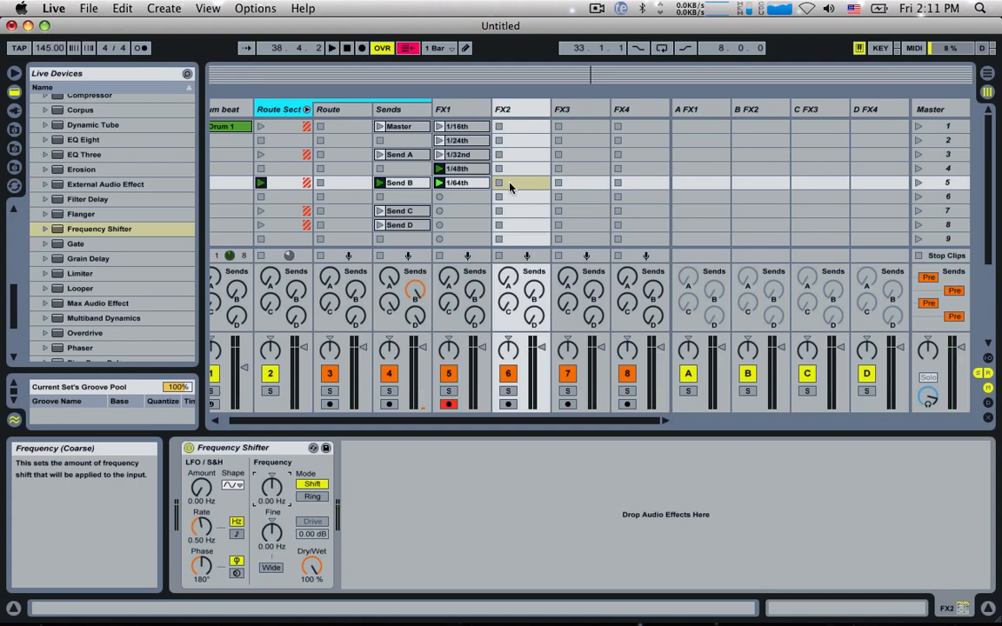
Step: Stop the drum clip, arm FX2, record a short clip into its first slot and rename it 1
{"action": "scroll", "coordinate": [242, 277], "scroll_direction": "left", "scroll_amount": 2}
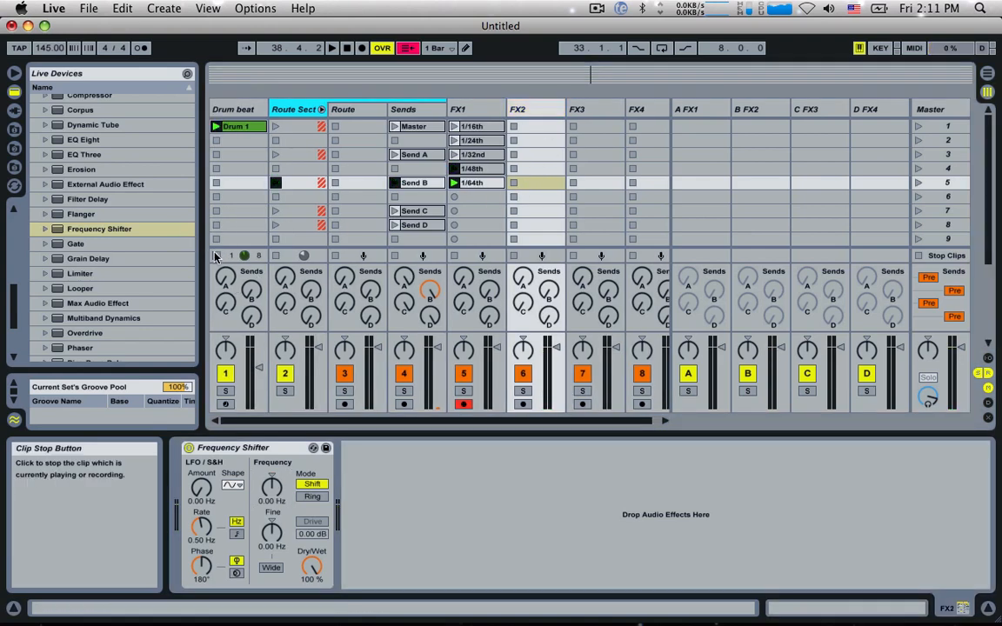
{"action": "left_click", "coordinate": [523, 404]}
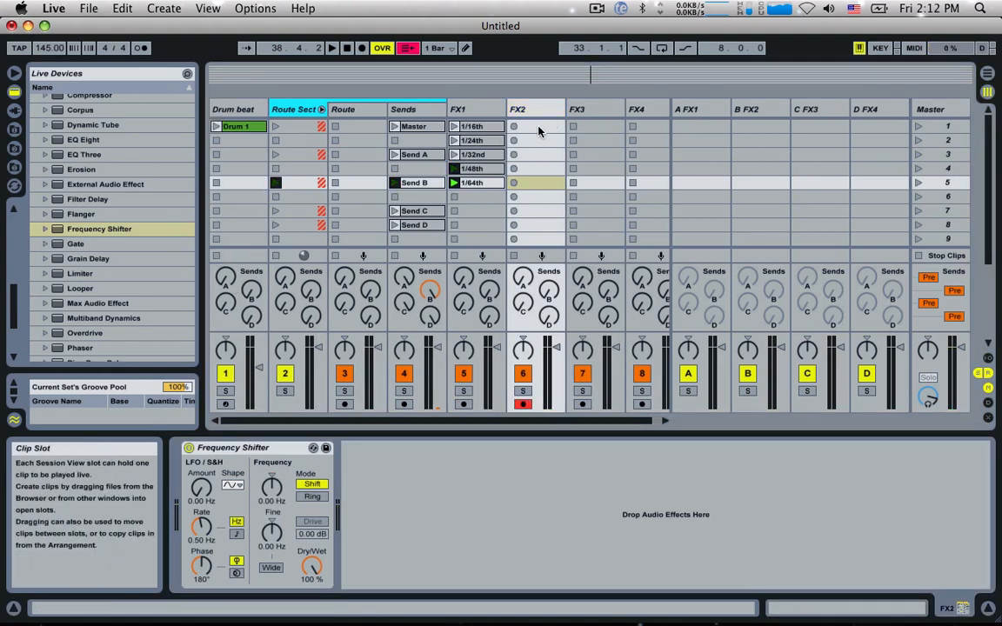
{"action": "left_click", "coordinate": [514, 127]}
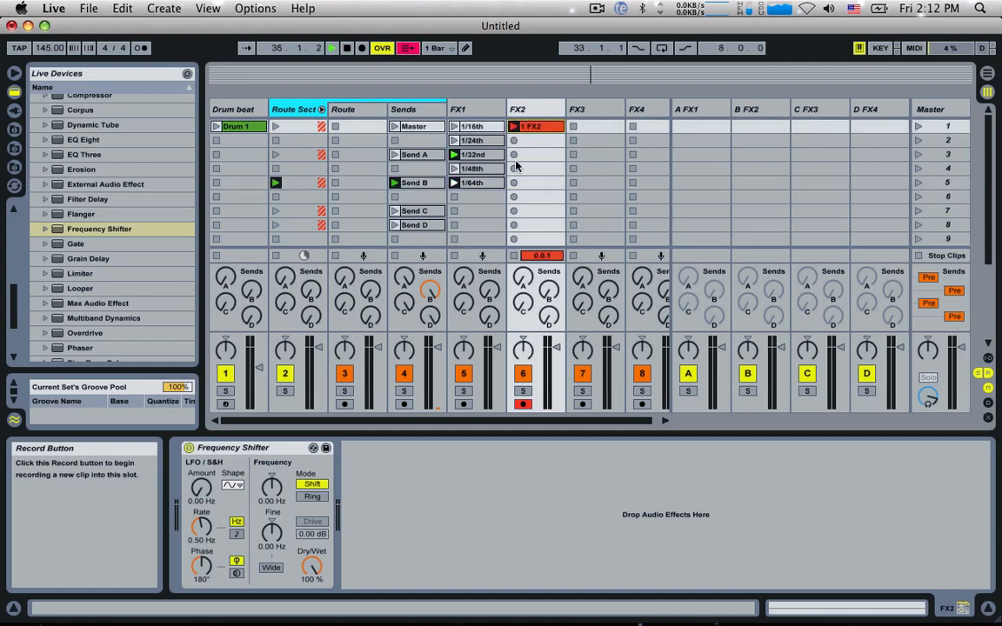
{"action": "key", "text": "space"}
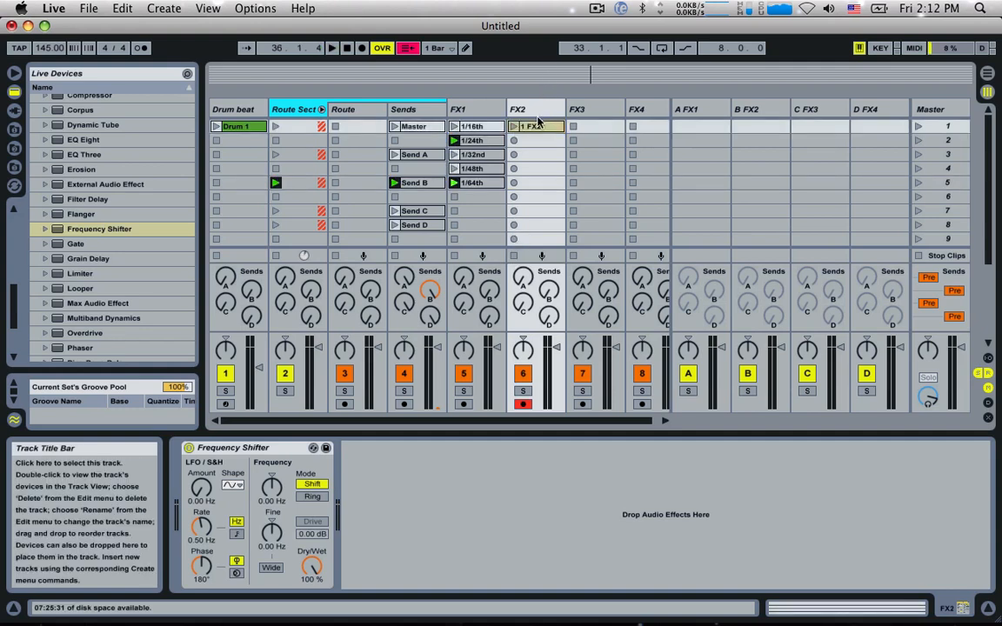
{"action": "key", "text": "super+r"}
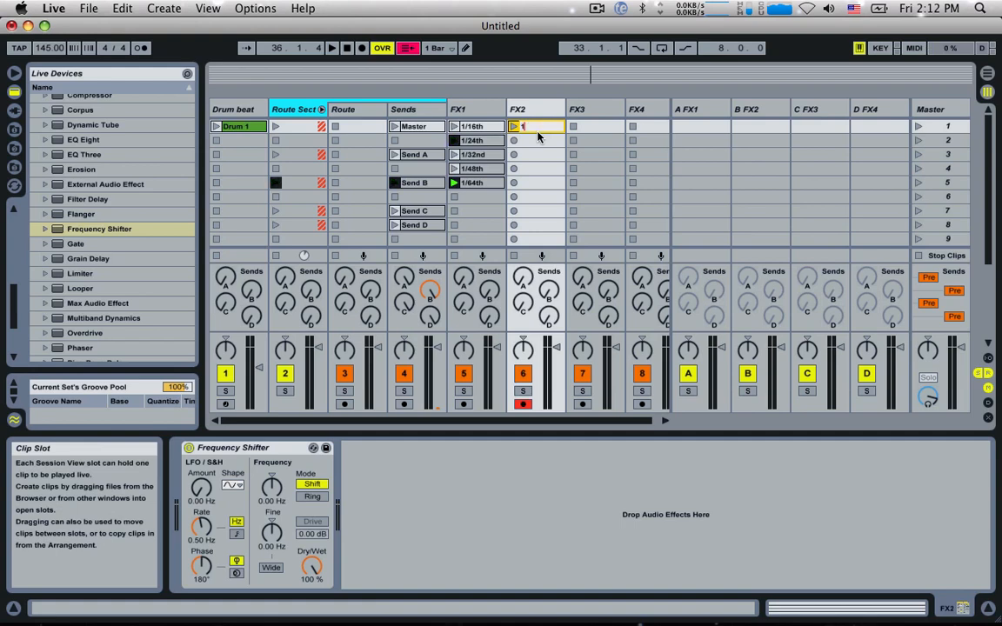
{"action": "type", "text": "1"}
{"action": "key", "text": "Return"}
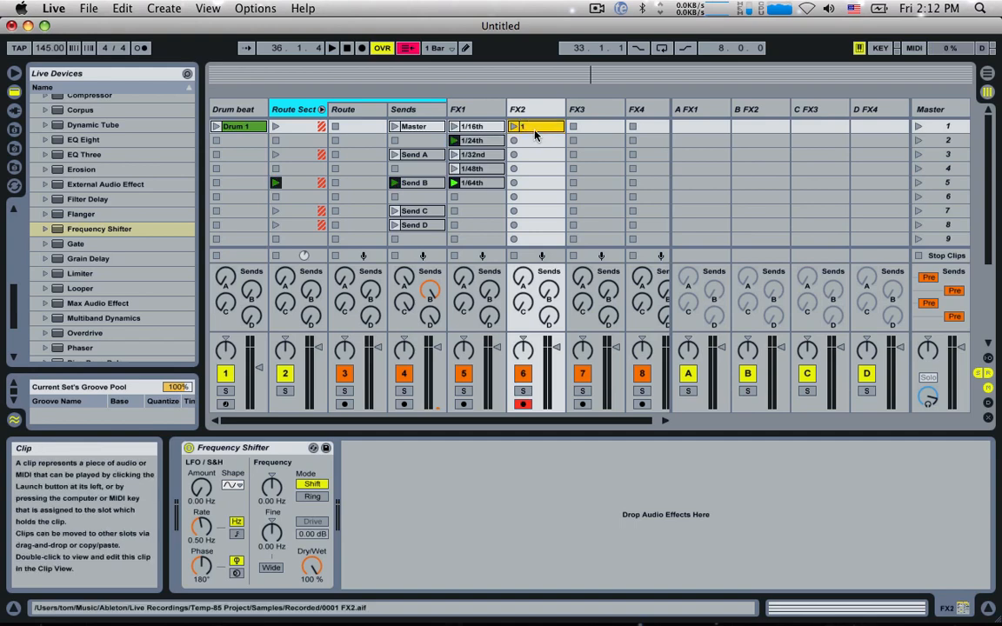
Step: Open the Frequency Shifter Coarse envelope of FX2's clip 1 and place its starting breakpoint at 0.00 %
{"action": "left_click", "coordinate": [269, 497]}
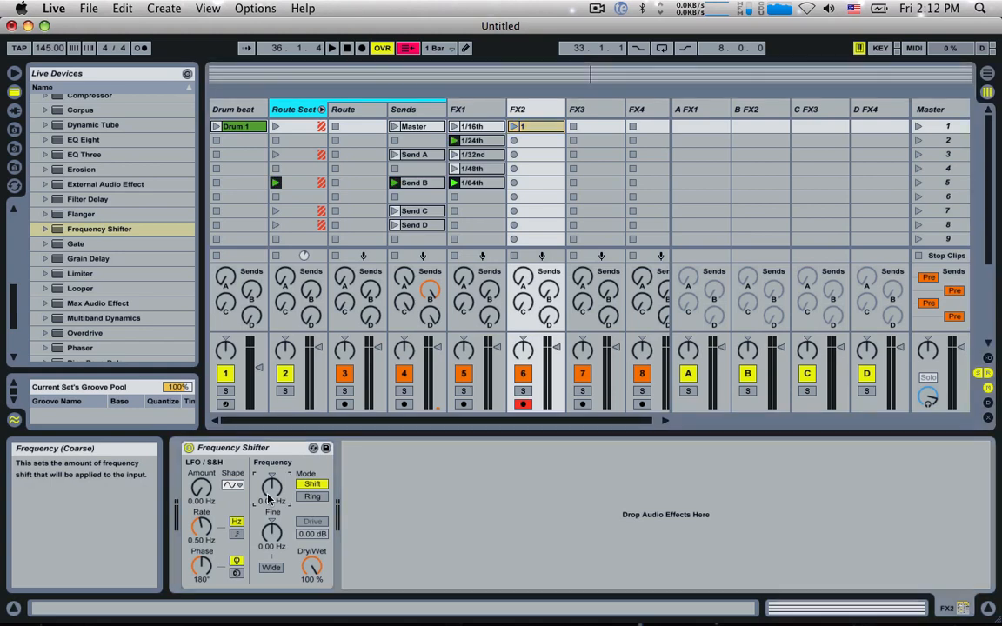
{"action": "left_click", "coordinate": [524, 127]}
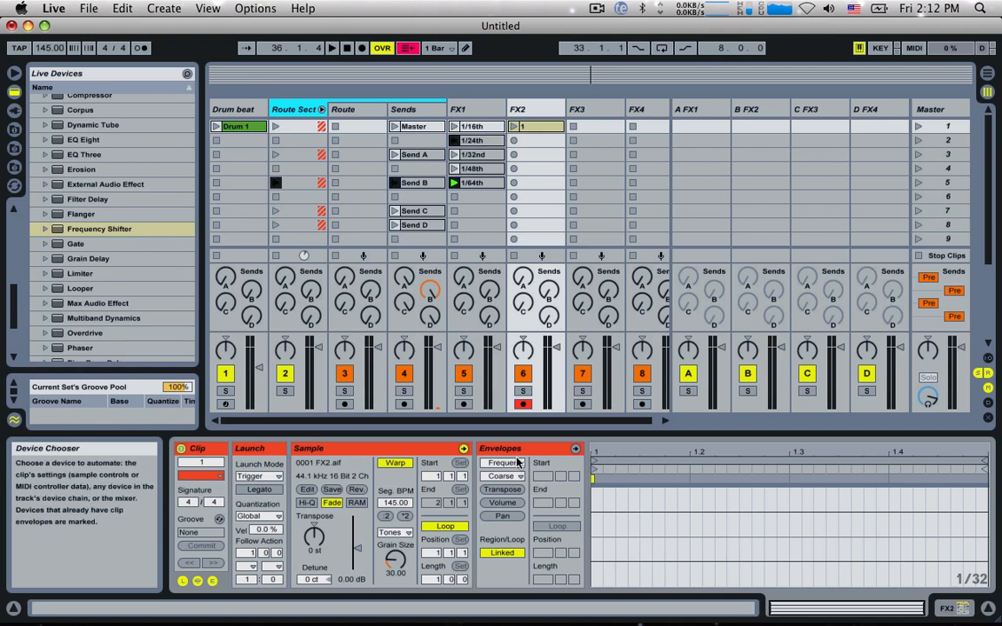
{"action": "left_click", "coordinate": [575, 448]}
{"action": "left_click", "coordinate": [594, 533]}
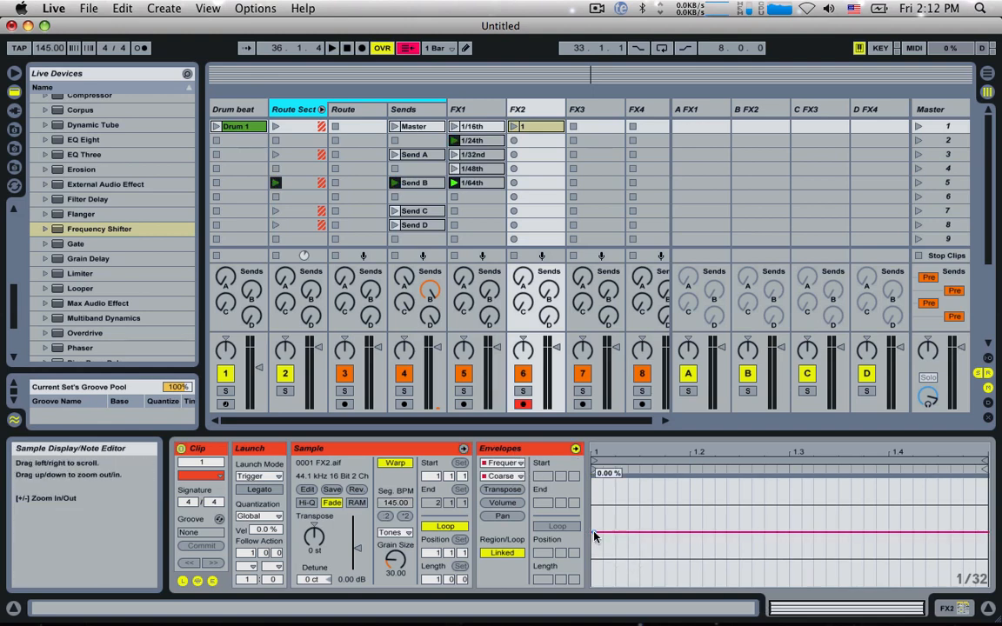
Step: Keep the Coarse envelope of FX2's first clip at 0.00 %, rename the clip Clean and launch it with Drum 1
{"action": "left_click_drag", "start_coordinate": [593, 532], "coordinate": [593, 531]}
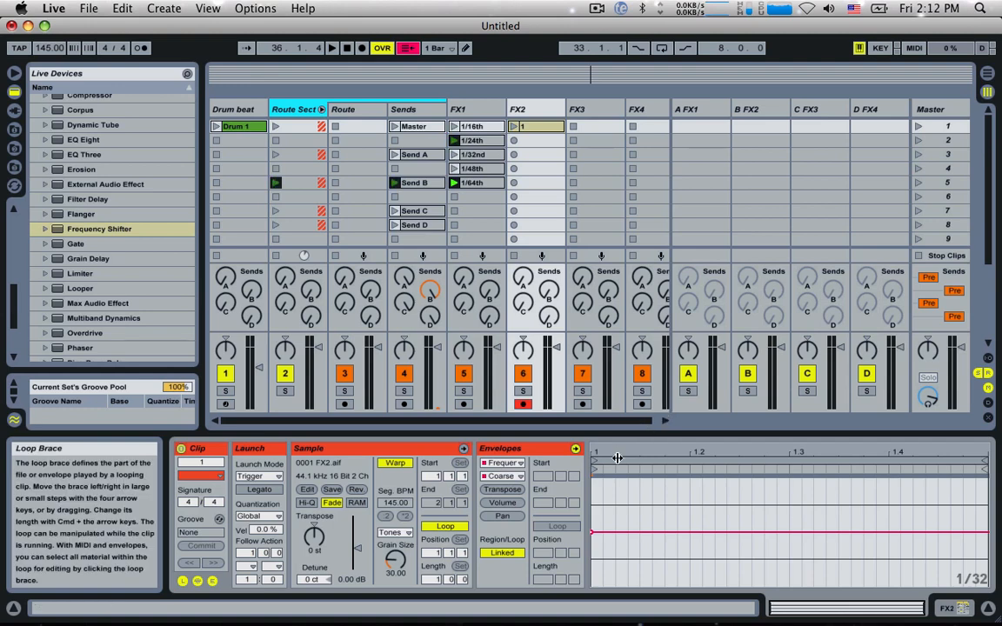
{"action": "left_click_drag", "start_coordinate": [593, 531], "coordinate": [593, 531]}
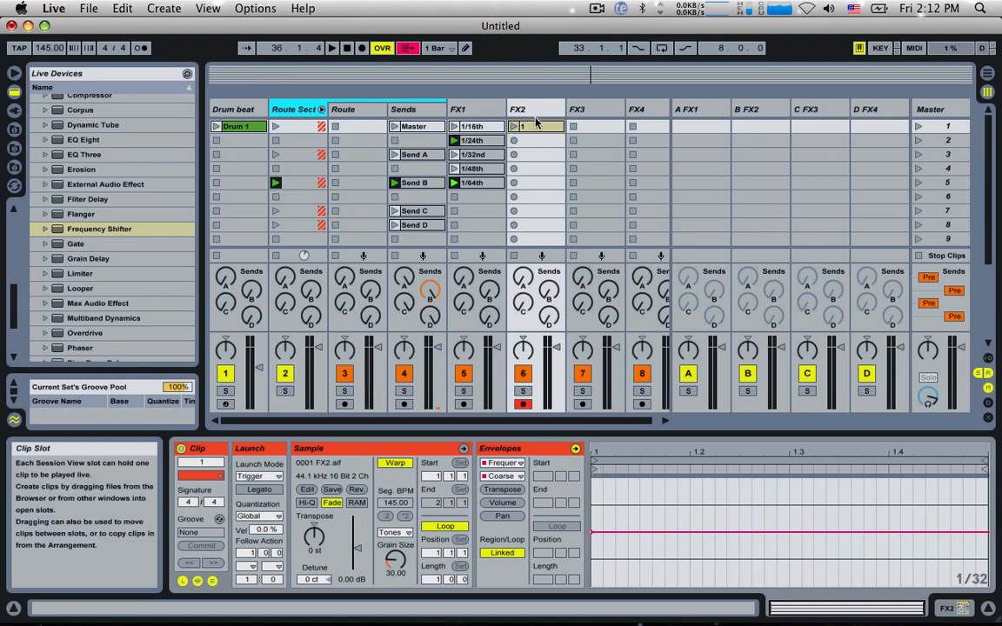
{"action": "key", "text": "super+r"}
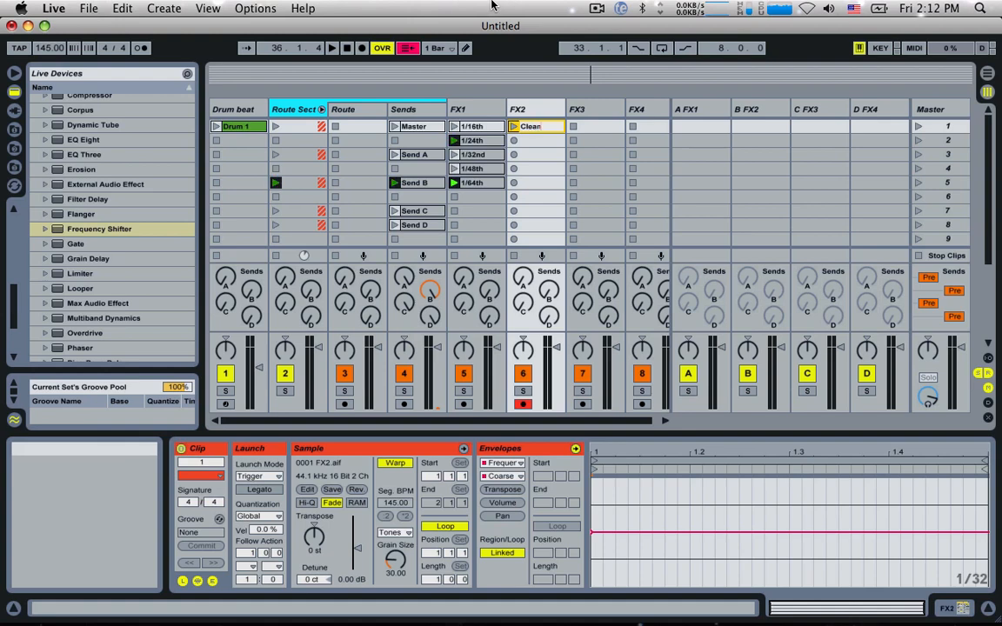
{"action": "left_click", "coordinate": [513, 127]}
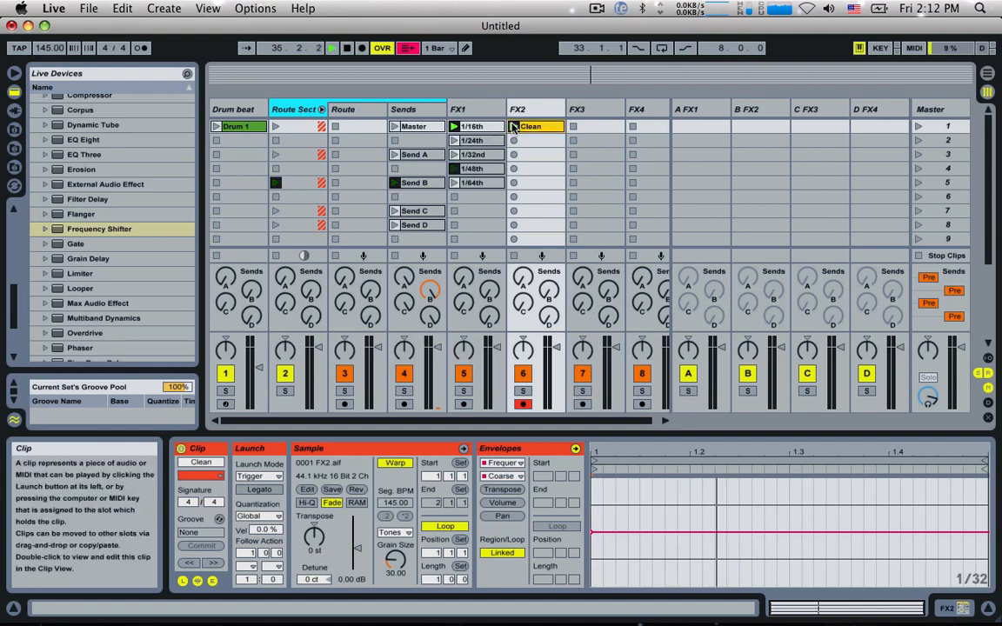
{"action": "left_click", "coordinate": [215, 126]}
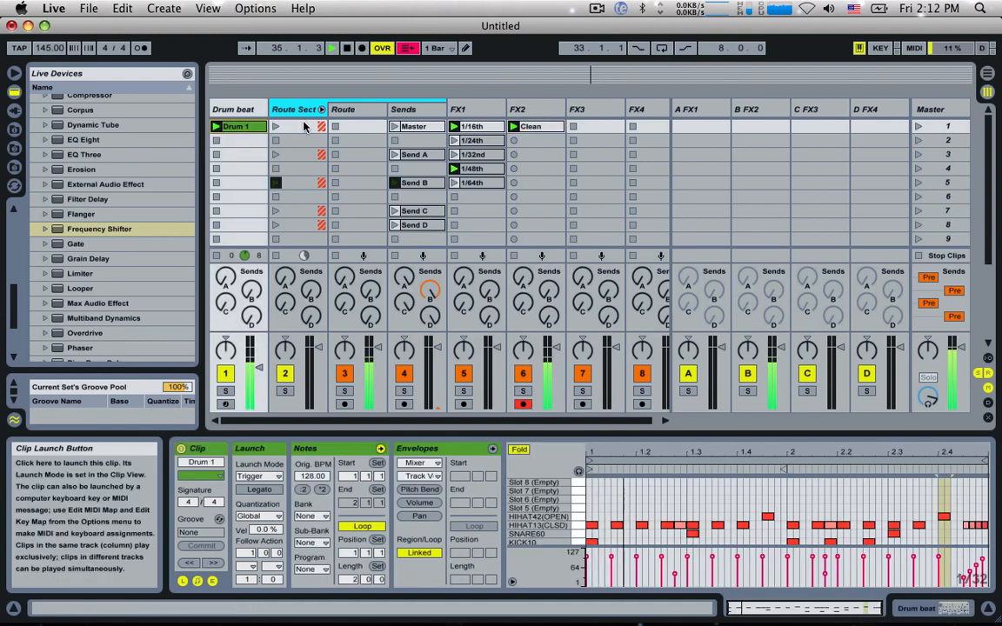
Step: Copy FX2's Clean clip to slot 3, rename the copy 1 and lower its Coarse envelope to -1.82 %
{"action": "left_click", "coordinate": [537, 127]}
{"action": "left_click_drag", "start_coordinate": [545, 153], "coordinate": [544, 157]}
{"action": "key", "text": "Return"}
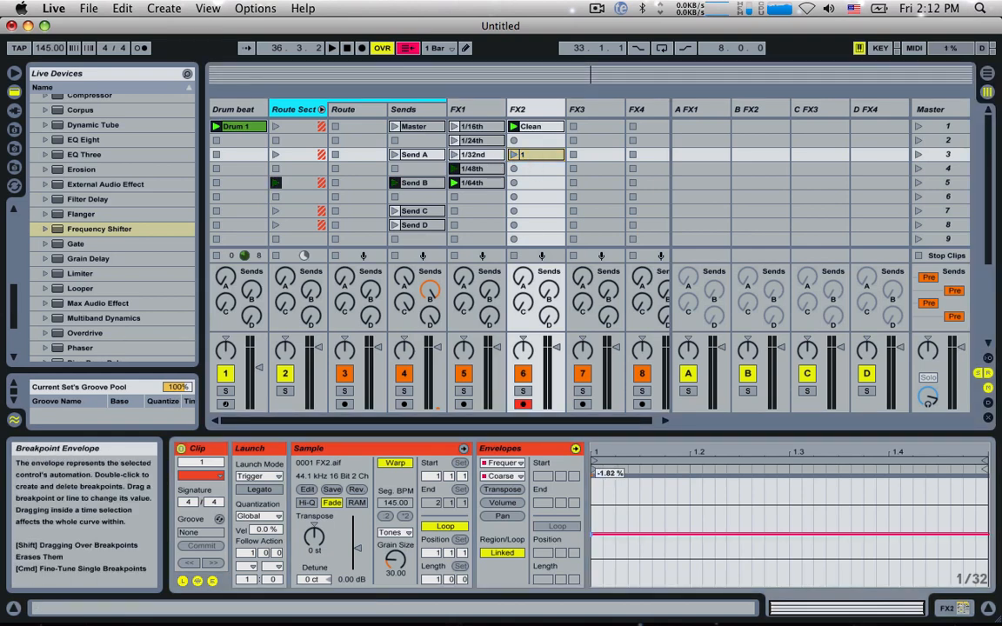
Step: Audition FX2's clip 1 against the Clean clip by launching them alternately over the drum beat
{"action": "left_click", "coordinate": [512, 155]}
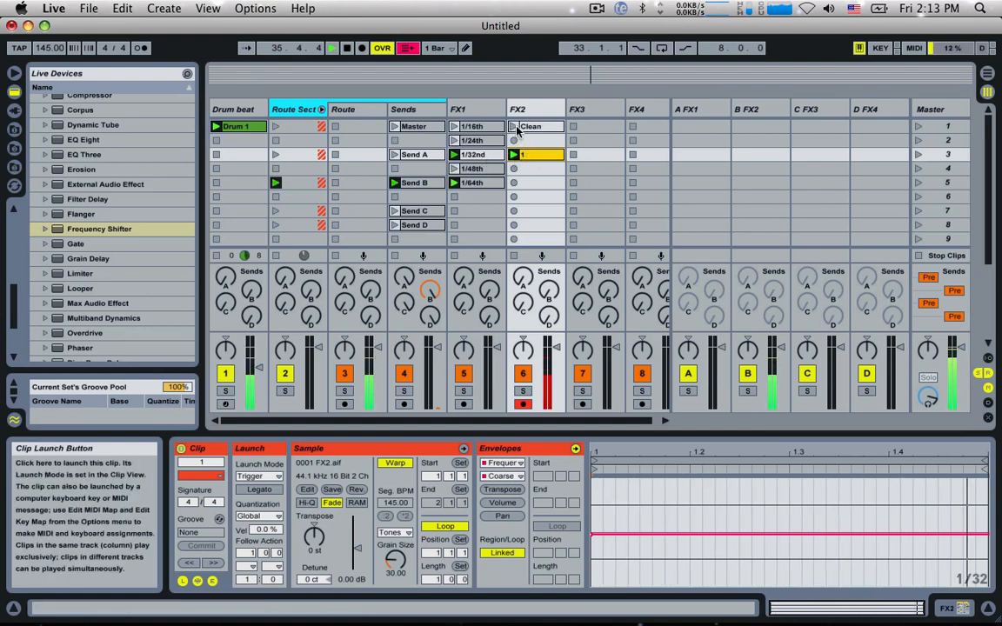
{"action": "left_click", "coordinate": [514, 128]}
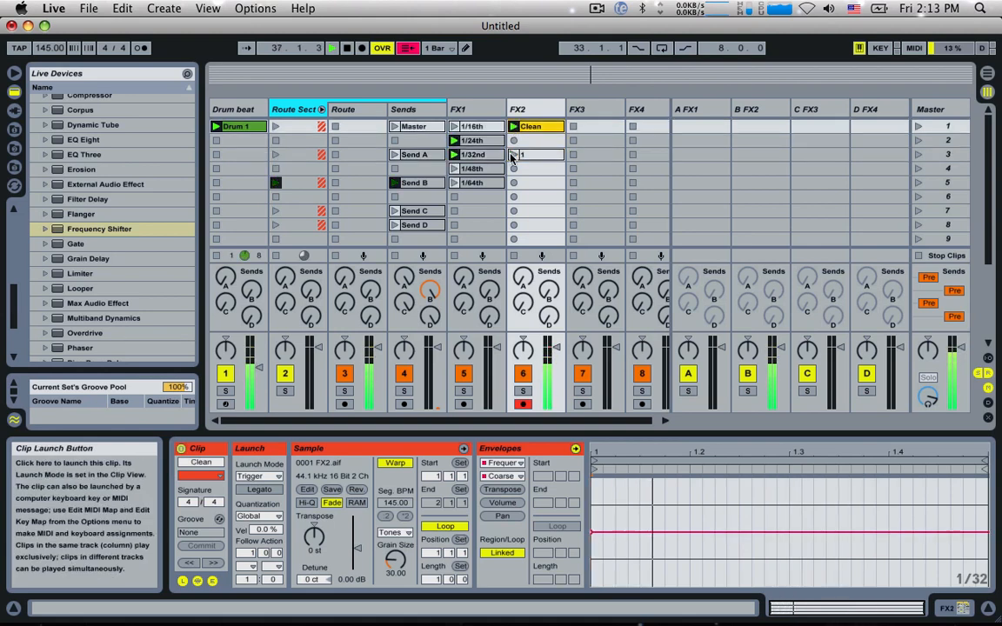
{"action": "left_click", "coordinate": [514, 155]}
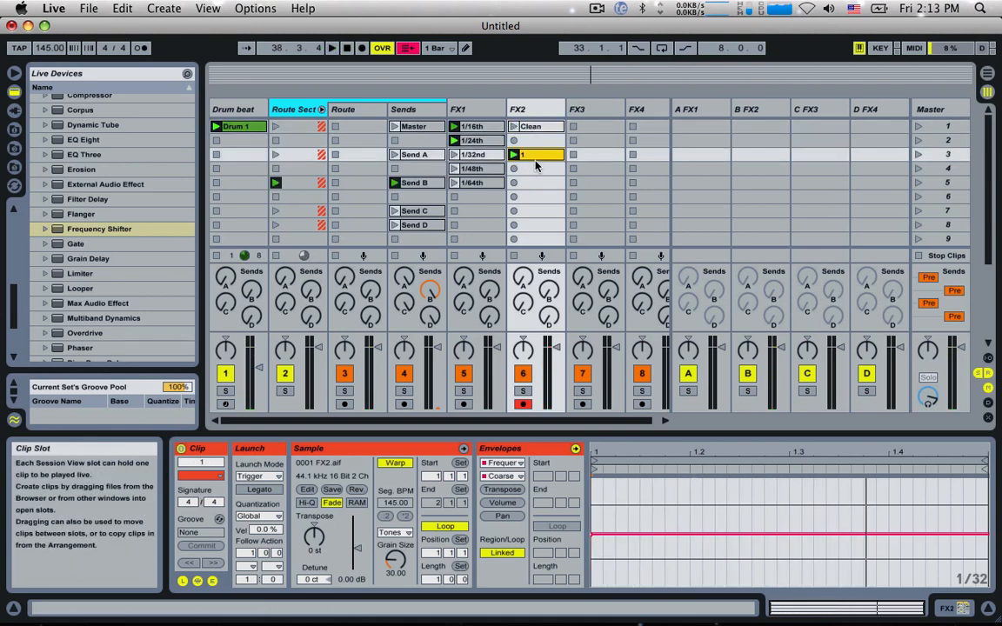
Step: Copy FX2's clip 1 to slot 4, rename the copy 2 and lower its Coarse envelope to about -3.28 %
{"action": "left_click_drag", "start_coordinate": [536, 157], "coordinate": [535, 168]}
{"action": "key", "text": "super+2"}
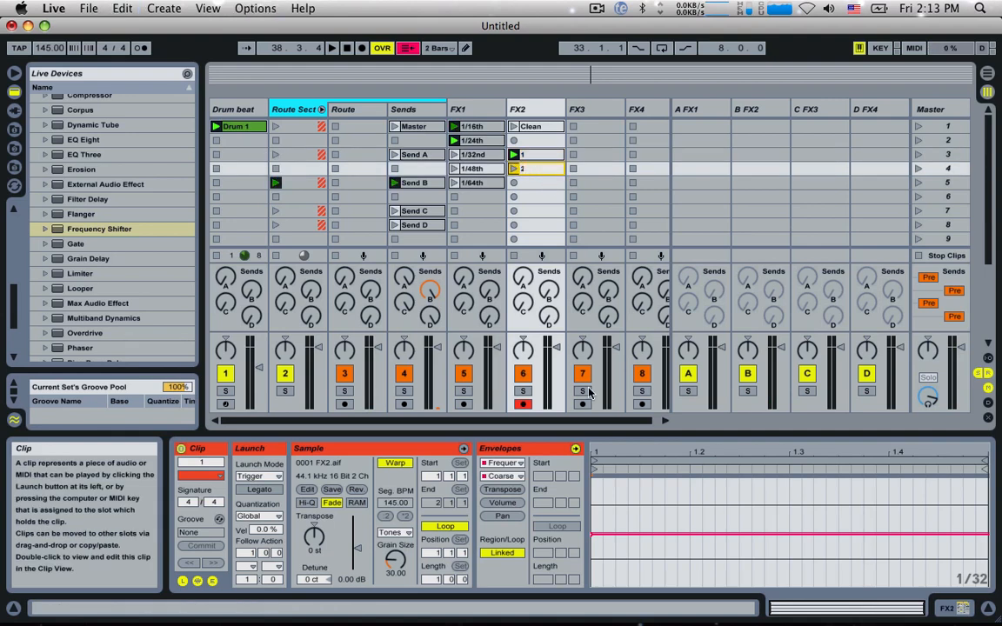
{"action": "key", "text": "Return"}
{"action": "key", "text": "Return"}
{"action": "left_click", "coordinate": [595, 538]}
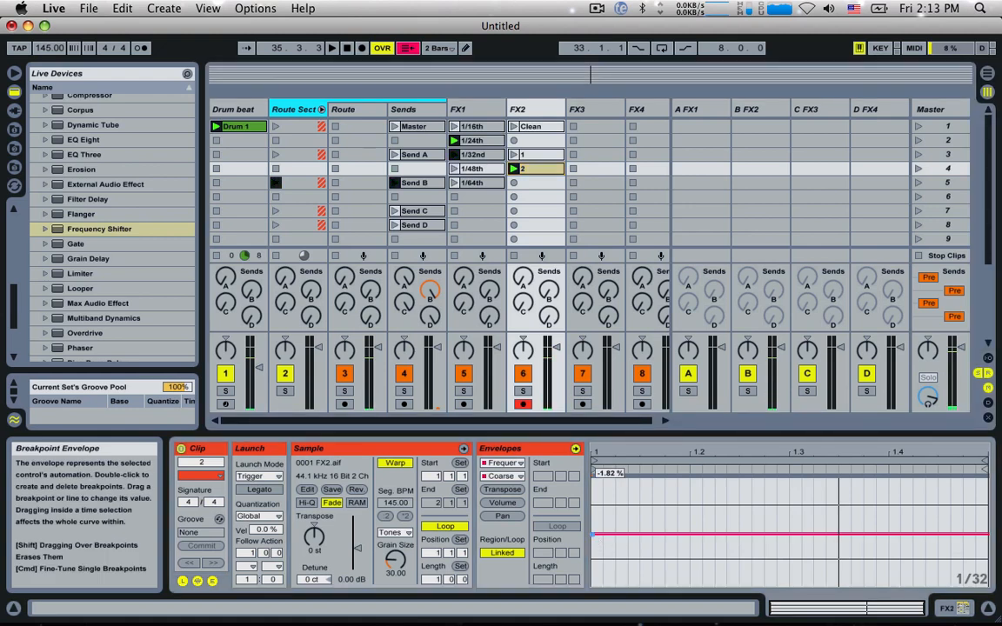
Step: Copy FX2's clip 2 to slot 5, rename the copy 3 and lower its Coarse envelope slightly further
{"action": "left_click", "coordinate": [536, 169]}
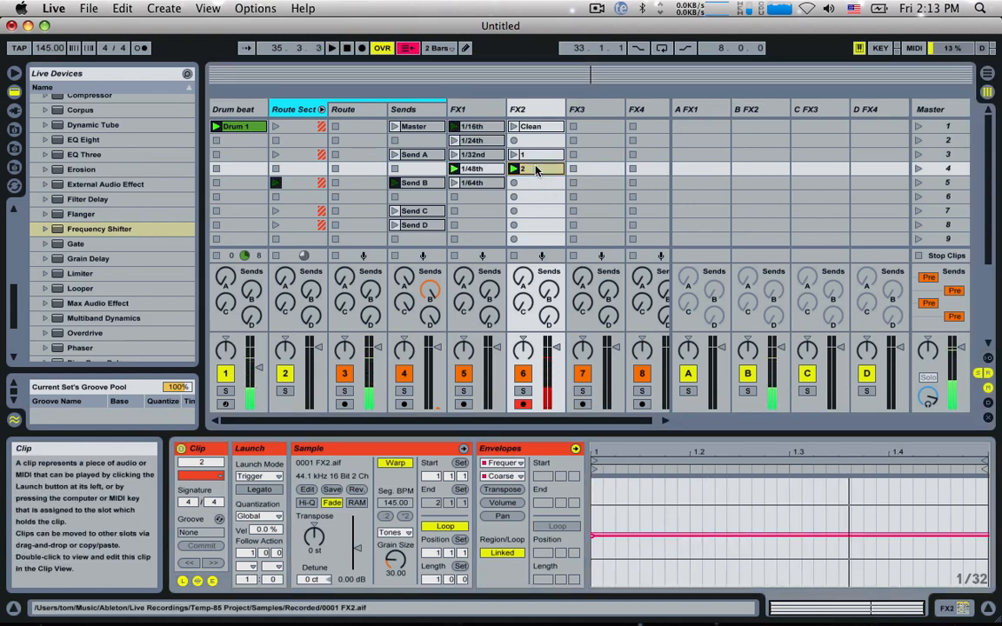
{"action": "left_click_drag", "start_coordinate": [536, 170], "coordinate": [535, 185]}
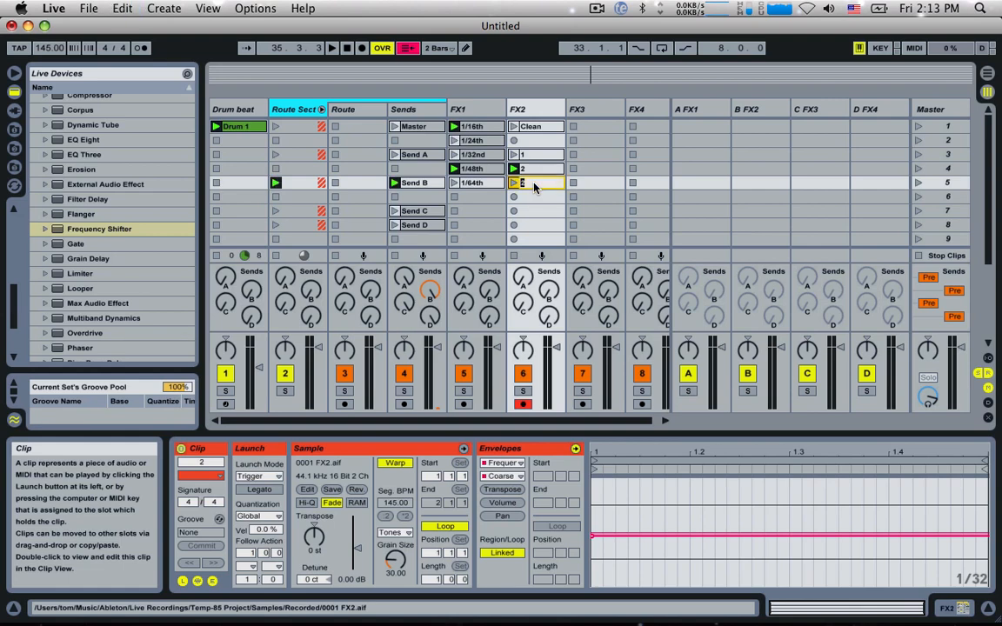
{"action": "type", "text": "3"}
{"action": "key", "text": "Return"}
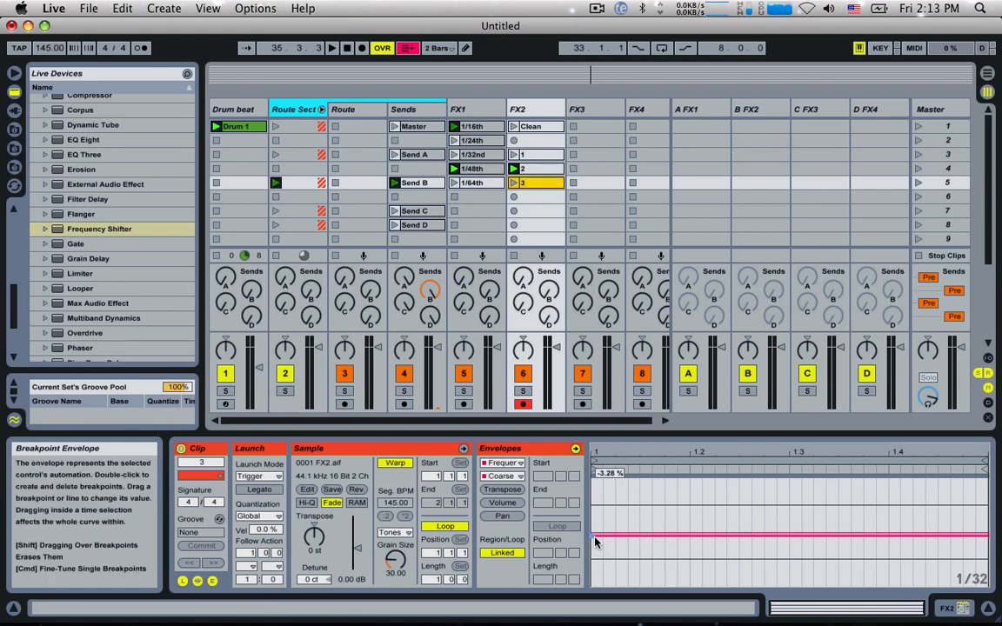
{"action": "left_click", "coordinate": [596, 542]}
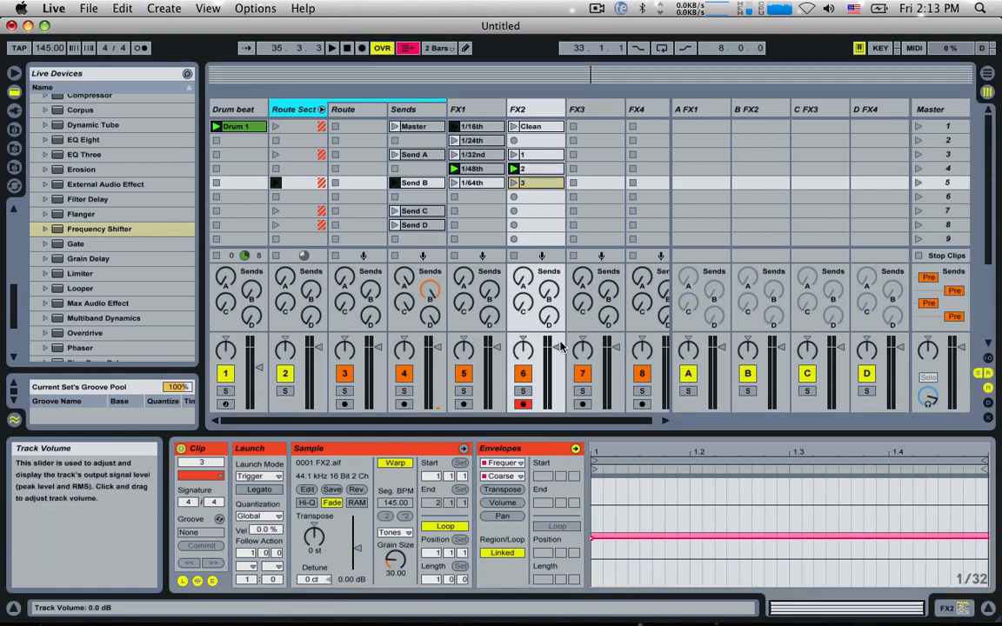
Step: Copy FX2's clip 3 to slot 6, lower the copy's Coarse envelope a little more and rename it 4
{"action": "left_click", "coordinate": [533, 185]}
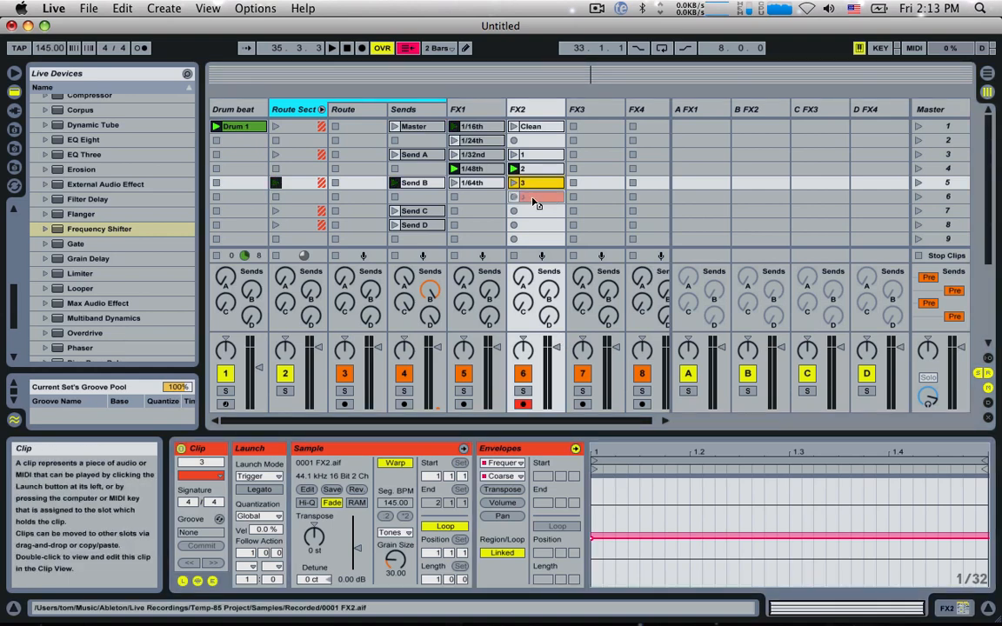
{"action": "left_click_drag", "start_coordinate": [535, 202], "coordinate": [532, 198]}
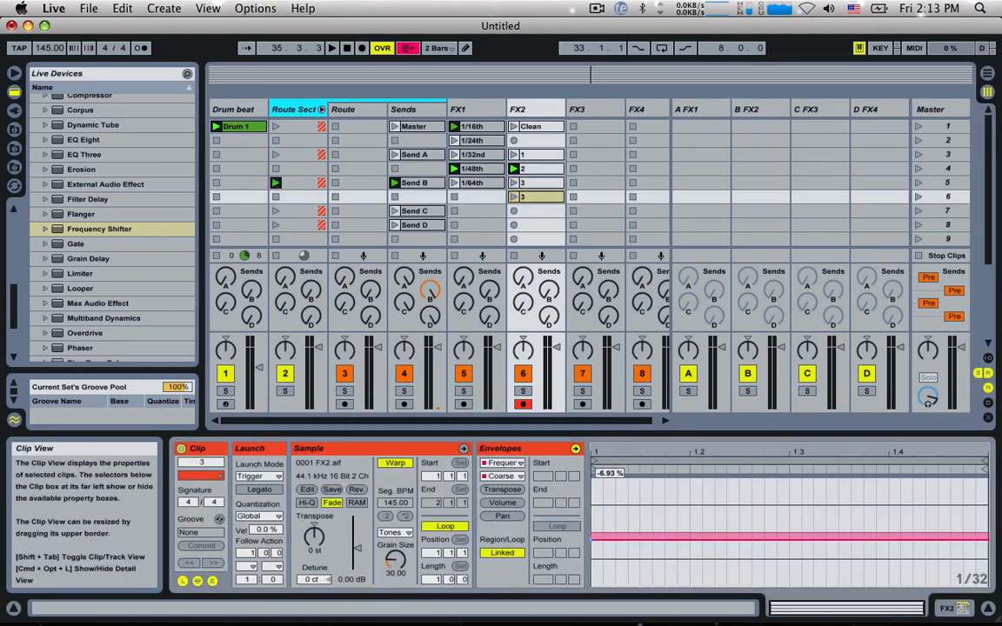
{"action": "left_click", "coordinate": [534, 197]}
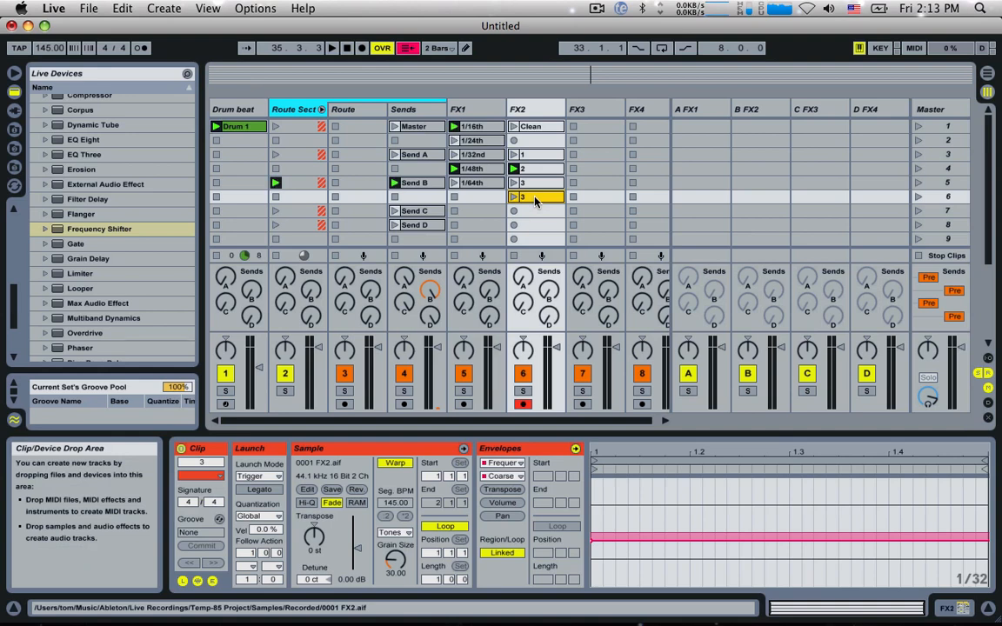
{"action": "key", "text": "super+r"}
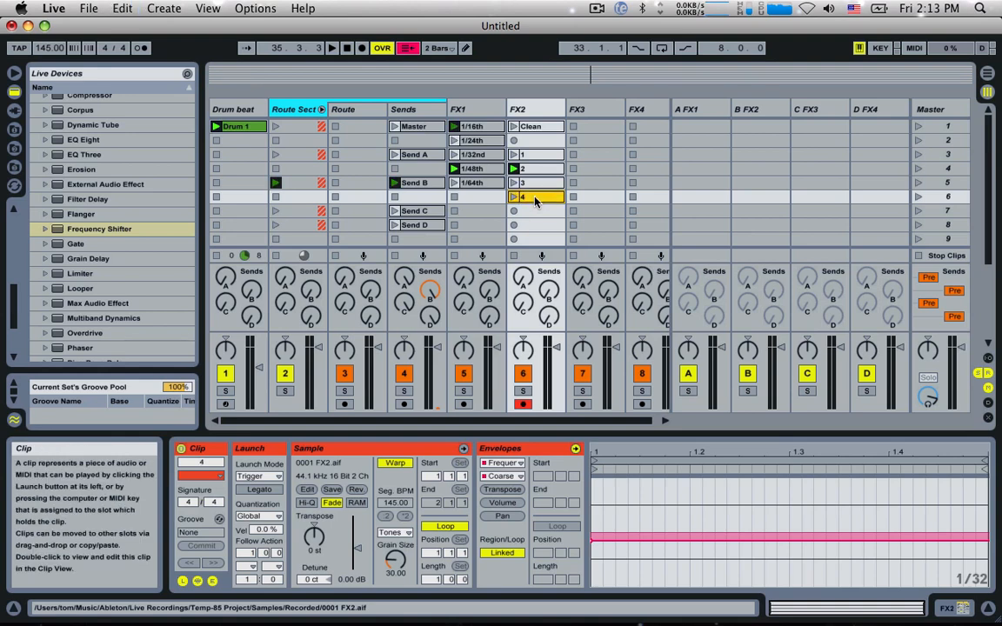
Step: Copy FX2's clip 4 to slot 7, rename the copy 5 and lower its Coarse envelope another small amount
{"action": "left_click_drag", "start_coordinate": [539, 211], "coordinate": [537, 218]}
{"action": "key", "text": "super+r"}
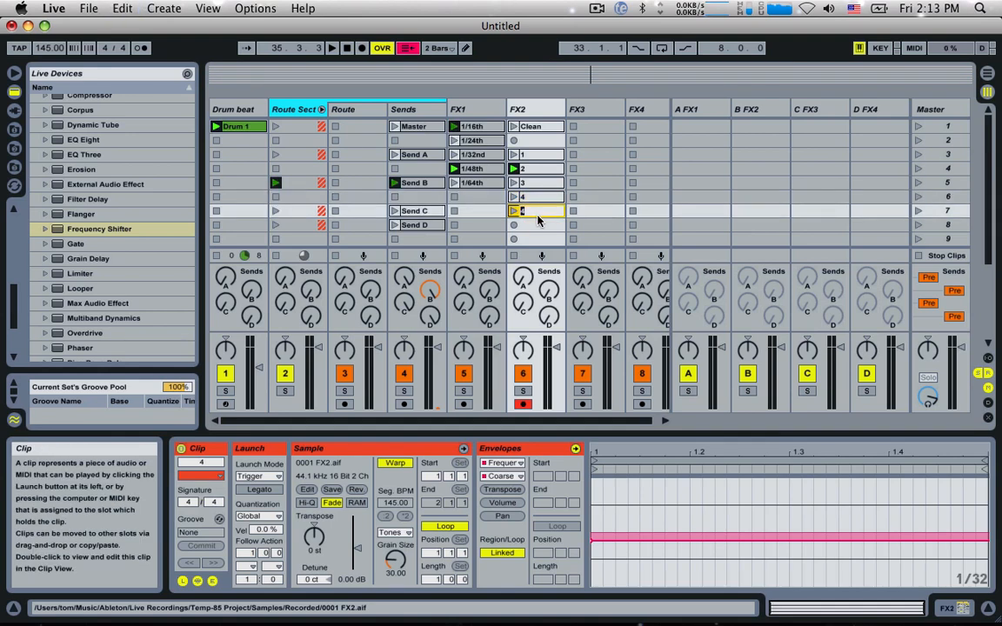
{"action": "type", "text": "5"}
{"action": "key", "text": "Return"}
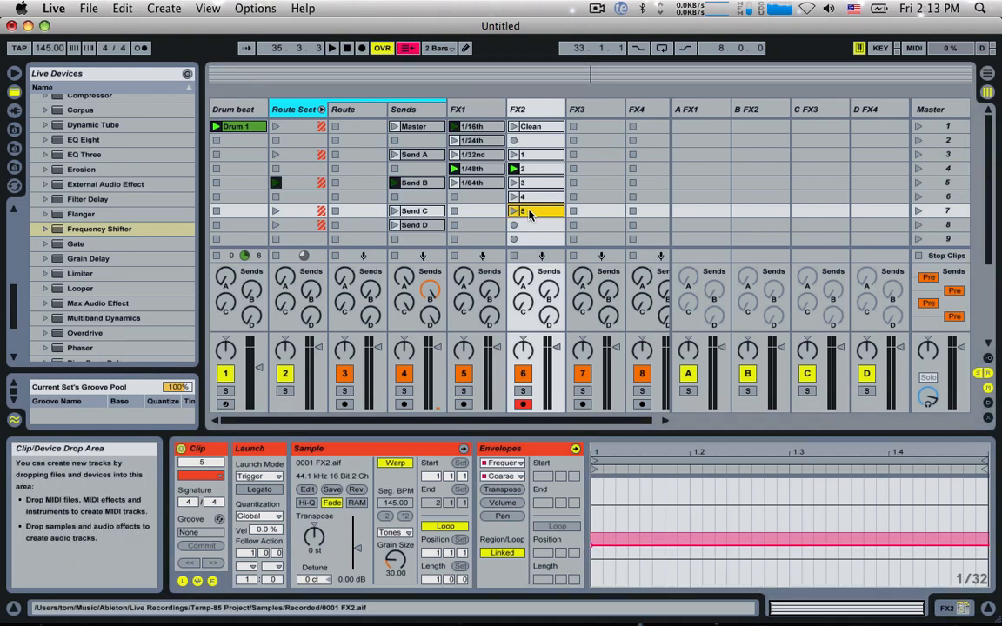
Step: Create FX2 clips 6 and 7 in slots 8 and 9 by copying the preceding clip, each with a lower Coarse envelope
{"action": "left_click_drag", "start_coordinate": [532, 225], "coordinate": [532, 228]}
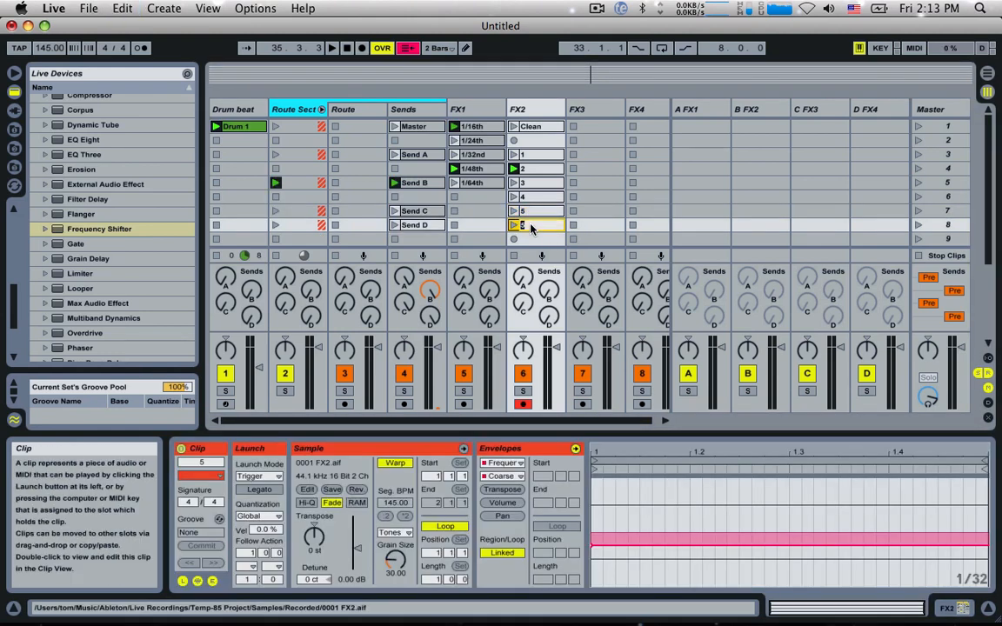
{"action": "type", "text": "6"}
{"action": "key", "text": "Return"}
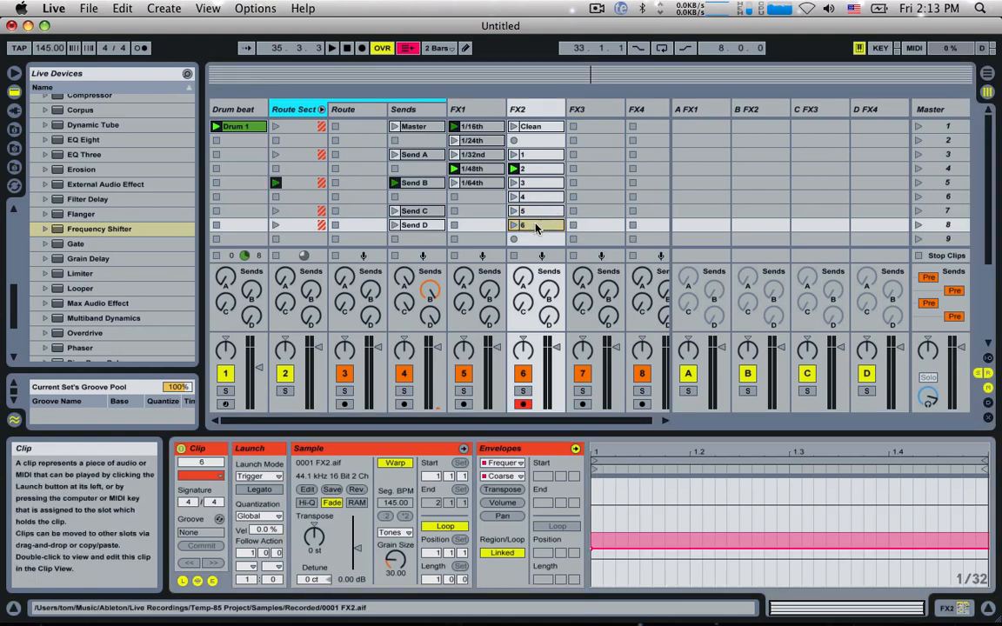
{"action": "left_click_drag", "start_coordinate": [535, 228], "coordinate": [537, 238]}
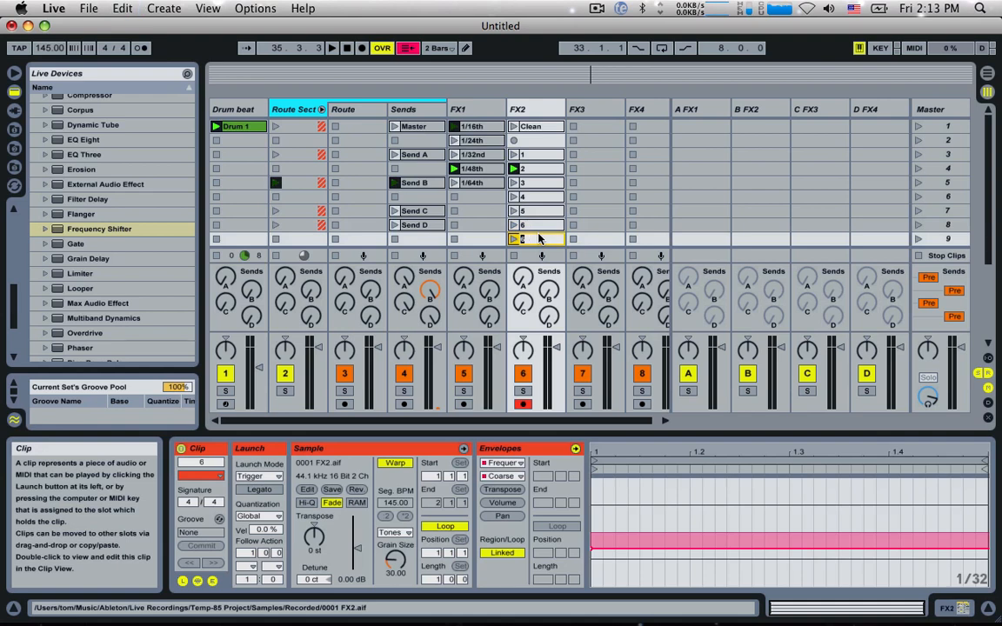
{"action": "left_click_drag", "start_coordinate": [591, 549], "coordinate": [591, 553]}
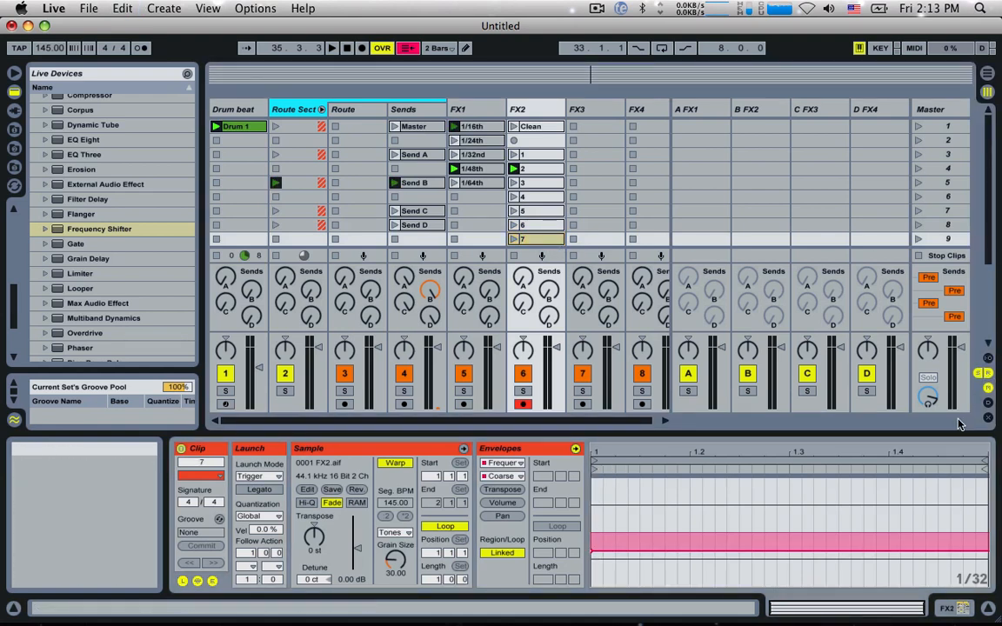
Step: Hide the Sends section, copy FX2's clip 7 to slot 10 as 8, and lower the copy's Coarse envelope
{"action": "left_click", "coordinate": [980, 380]}
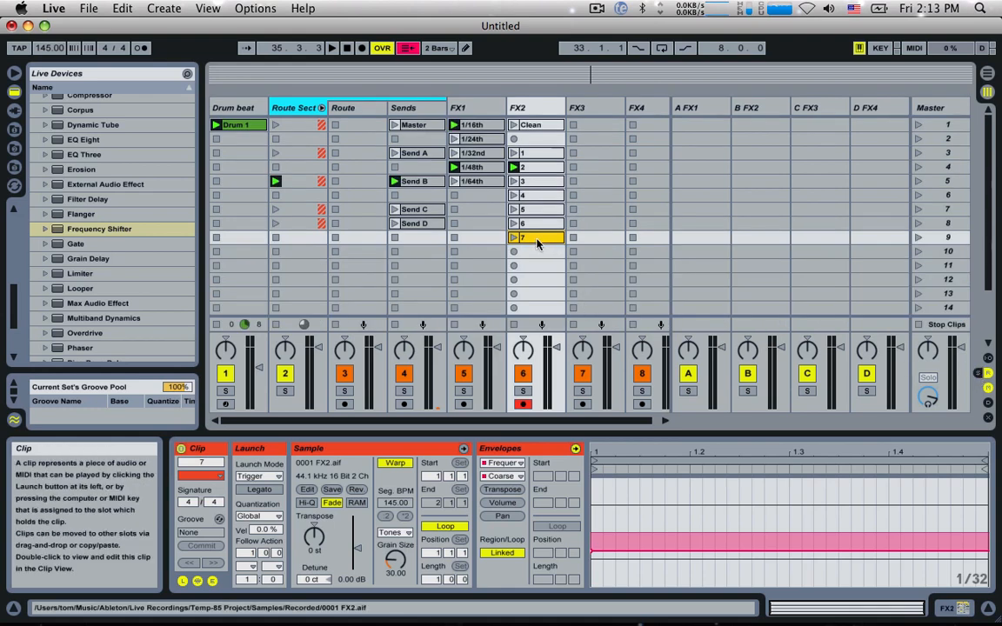
{"action": "left_click_drag", "start_coordinate": [539, 254], "coordinate": [539, 254]}
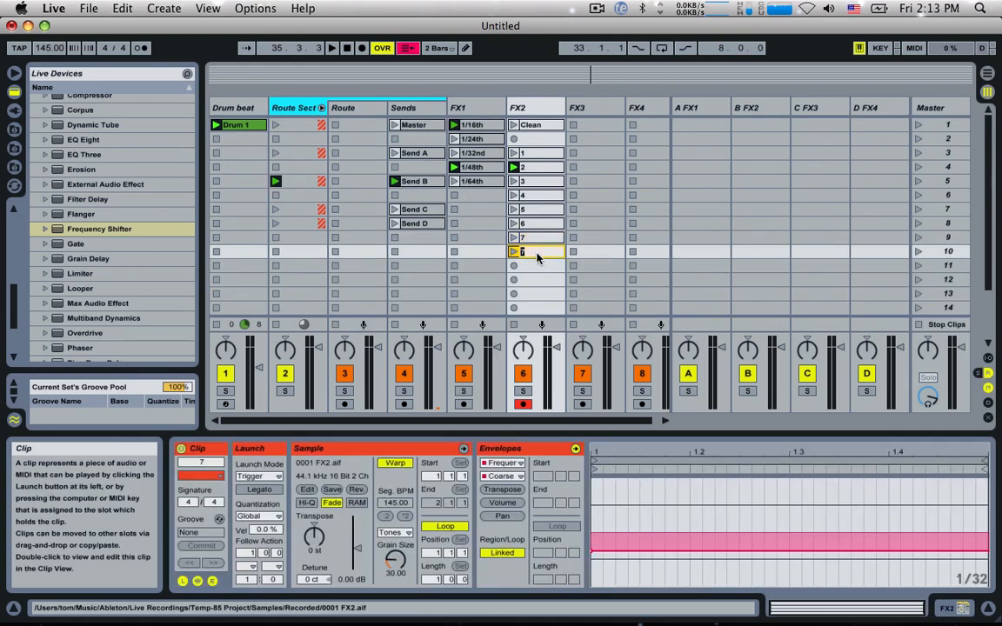
{"action": "type", "text": "8"}
{"action": "key", "text": "Return"}
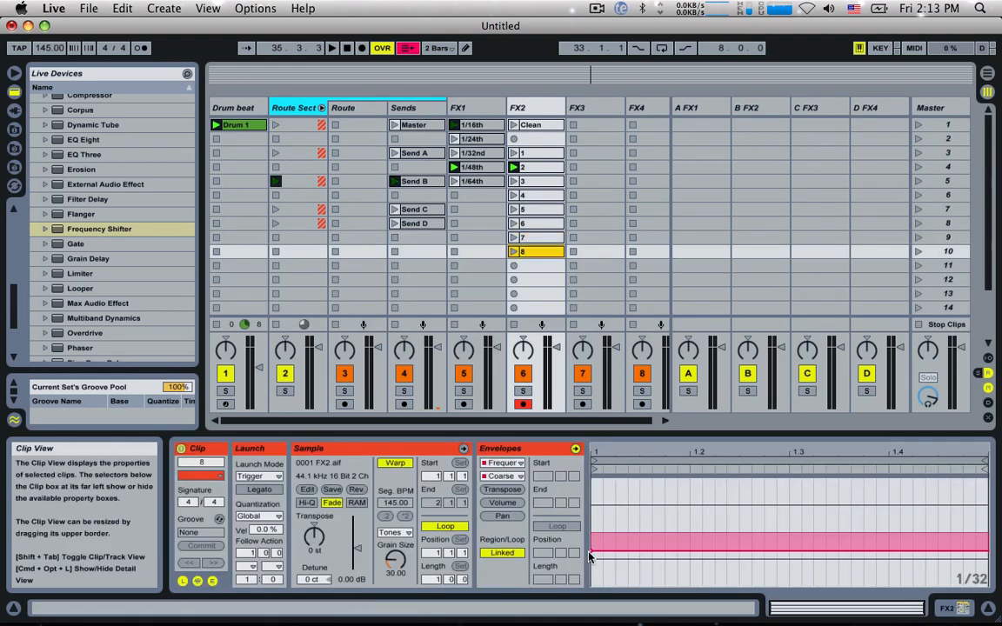
{"action": "left_click", "coordinate": [596, 554]}
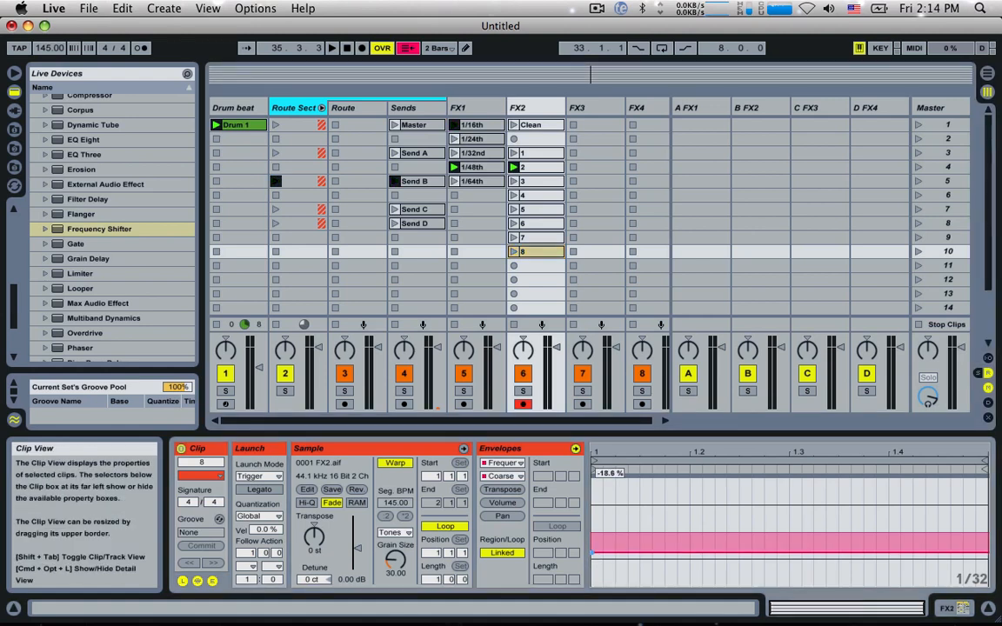
Step: Audition FX2's clips 8, 7 and 4 in turn over the drum beat
{"action": "left_click", "coordinate": [513, 251]}
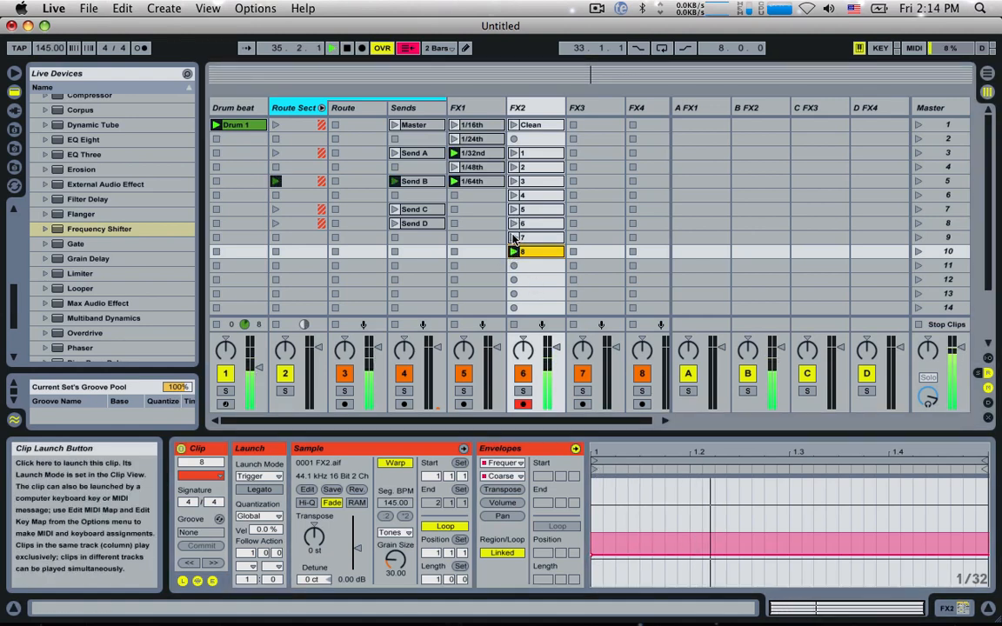
{"action": "left_click", "coordinate": [514, 237]}
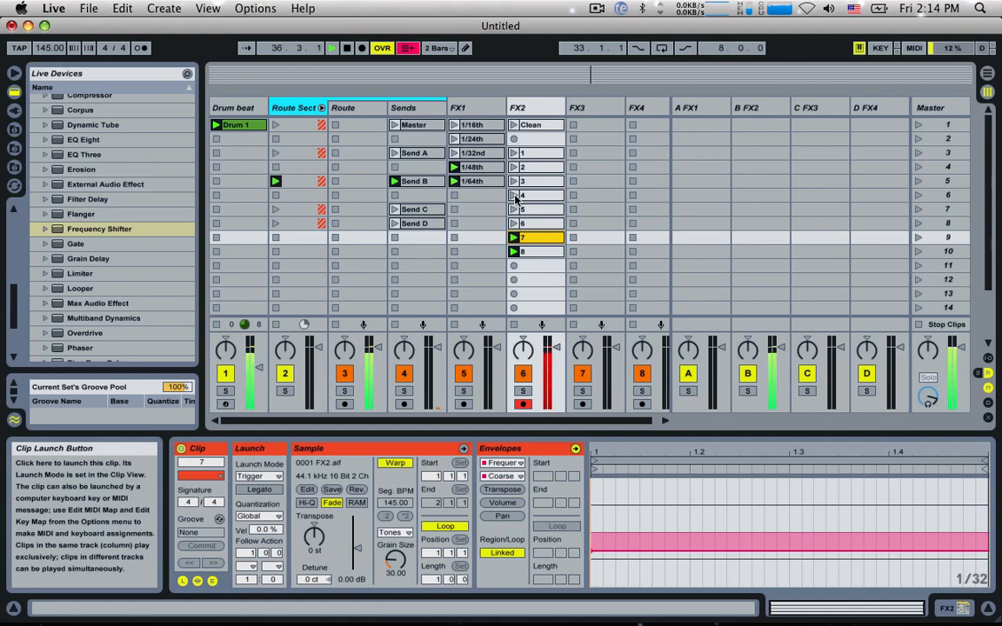
{"action": "left_click", "coordinate": [513, 196]}
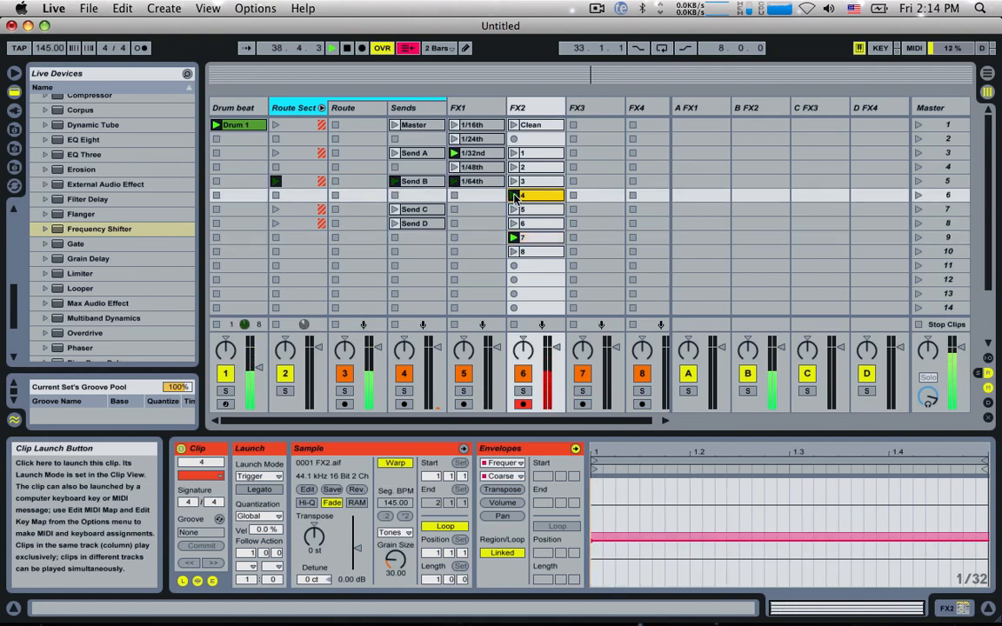
Step: Select FX2's clips 1 to 8 and give them a random-clip Follow Action with an action time of 0.0.1
{"action": "left_click", "coordinate": [534, 153]}
{"action": "left_click", "coordinate": [539, 251], "text": "shift"}
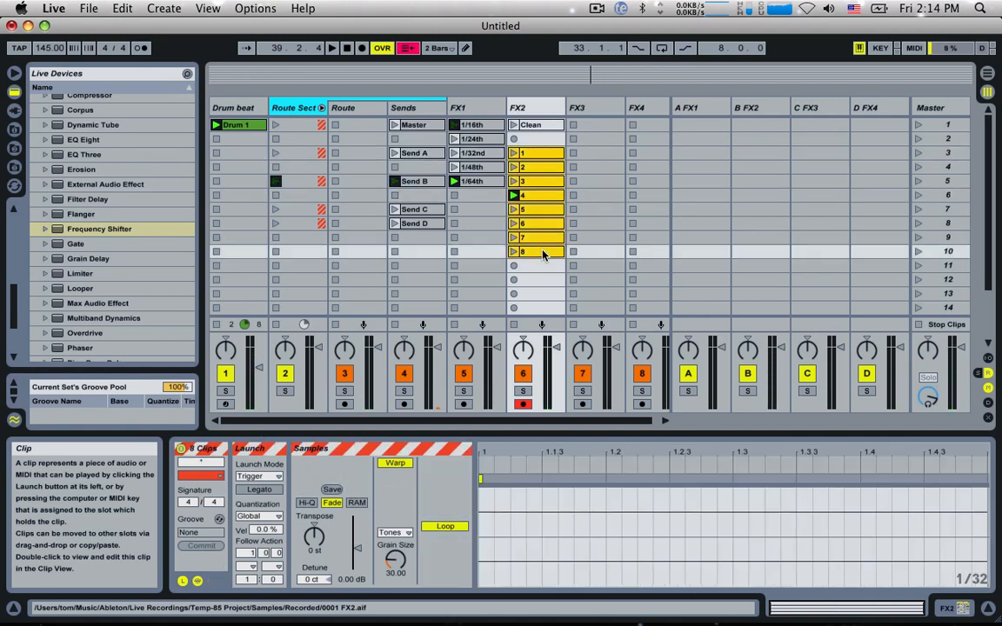
{"action": "left_click", "coordinate": [276, 553]}
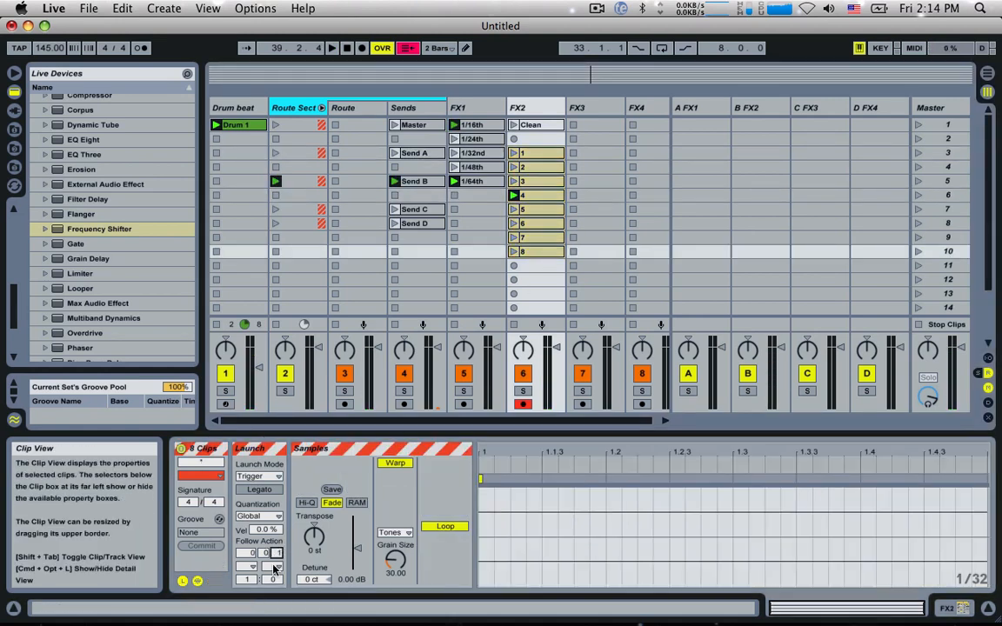
{"action": "left_click", "coordinate": [254, 568]}
{"action": "left_click", "coordinate": [261, 554]}
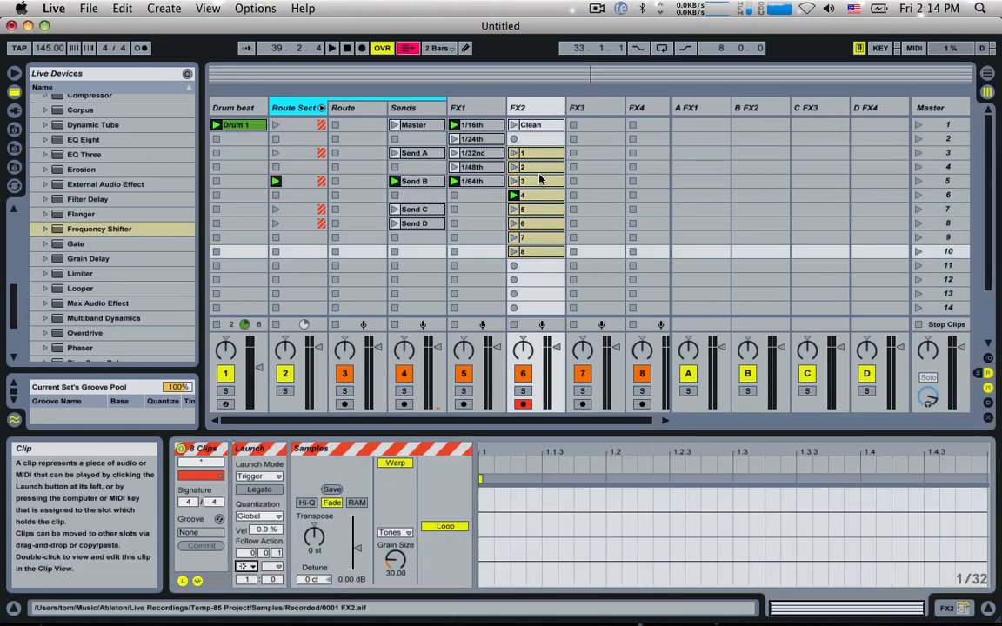
Step: Launch FX2's clip 1 to hear the random follow actions, and copy that clip to slot 12
{"action": "left_click", "coordinate": [515, 153]}
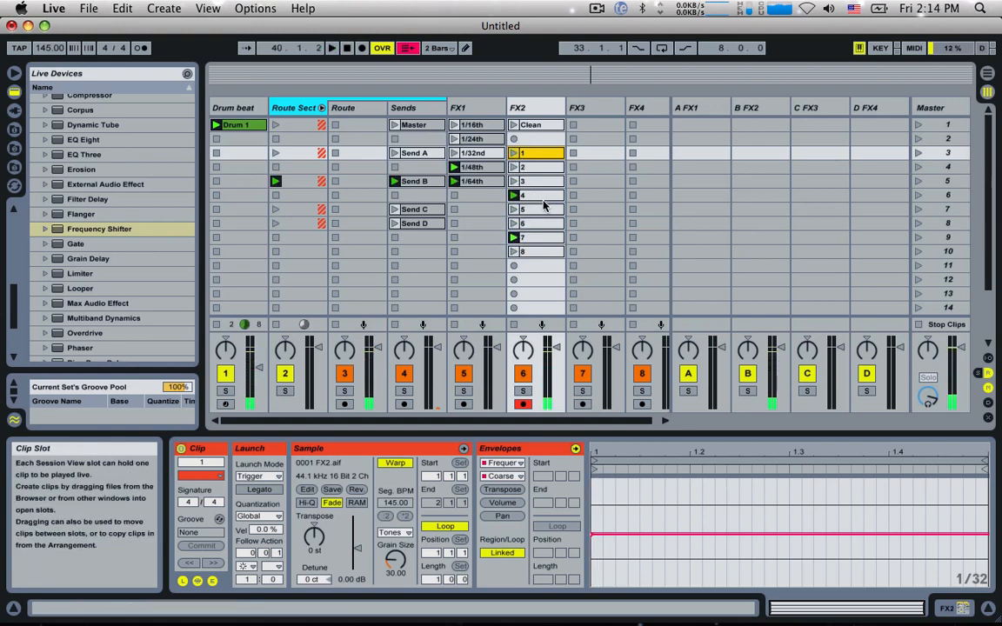
{"action": "scroll", "coordinate": [543, 205], "scroll_direction": "down", "scroll_amount": 1}
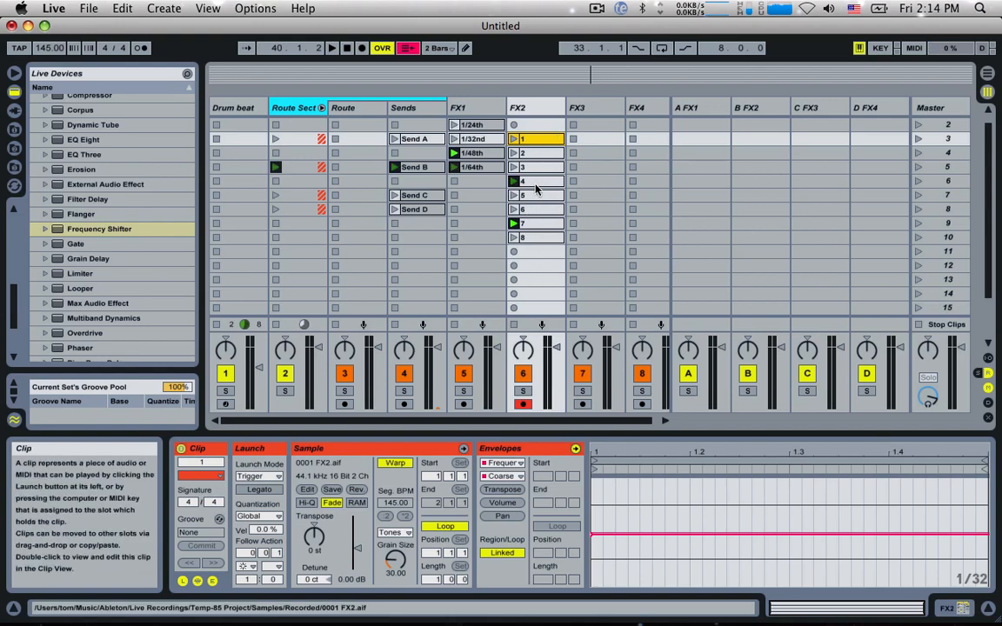
{"action": "left_click", "coordinate": [532, 139]}
{"action": "left_click_drag", "start_coordinate": [532, 139], "coordinate": [532, 265]}
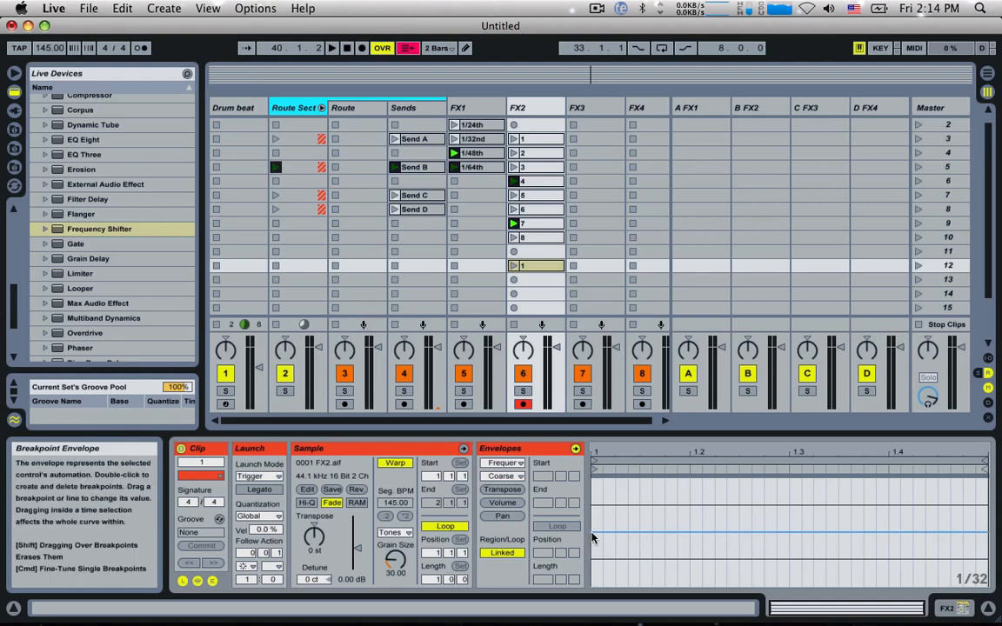
Step: Shape the slot 12 clip's Coarse envelope as a descending ramp across the bar, ending at -50.0 %
{"action": "double_click", "coordinate": [592, 532]}
{"action": "double_click", "coordinate": [629, 533]}
{"action": "left_click_drag", "start_coordinate": [629, 533], "coordinate": [985, 581]}
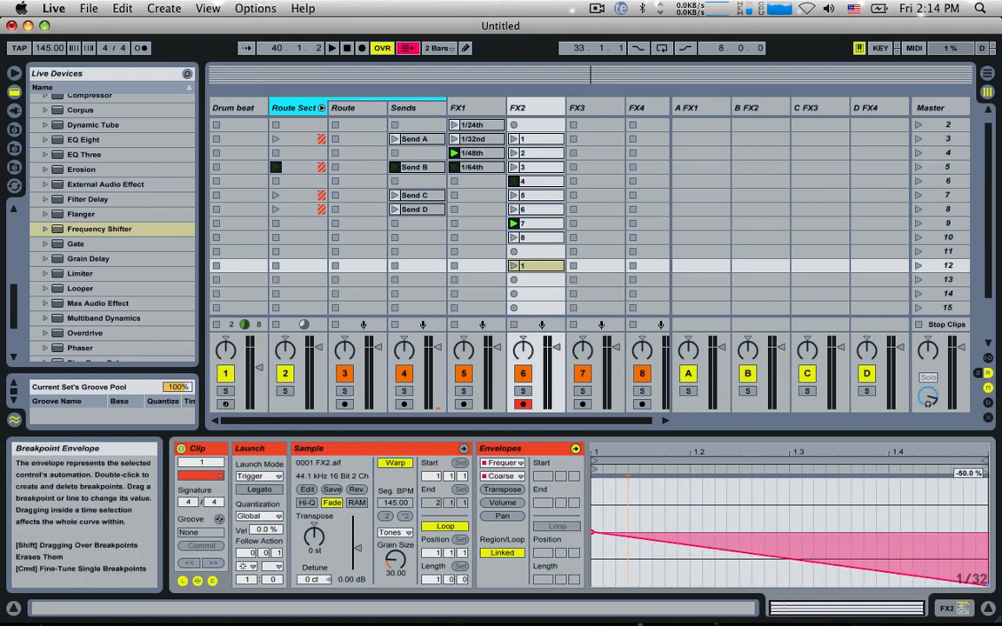
Step: Set the slot 12 clip's Follow Action time to 1.0.0, audition it over the beat, and show FX2's Frequency Shifter
{"action": "left_click", "coordinate": [514, 266]}
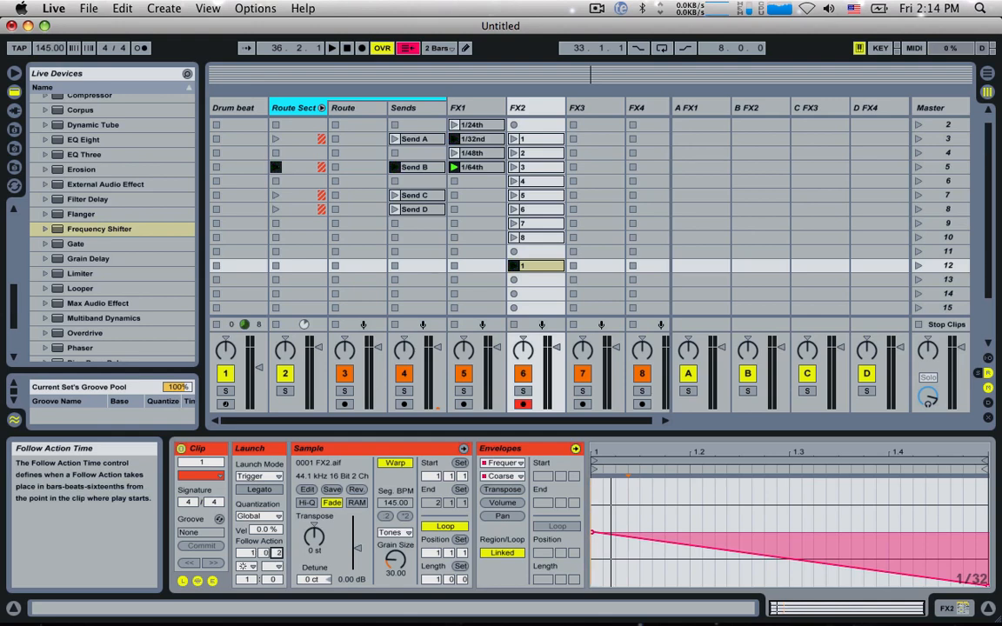
{"action": "key", "text": "space"}
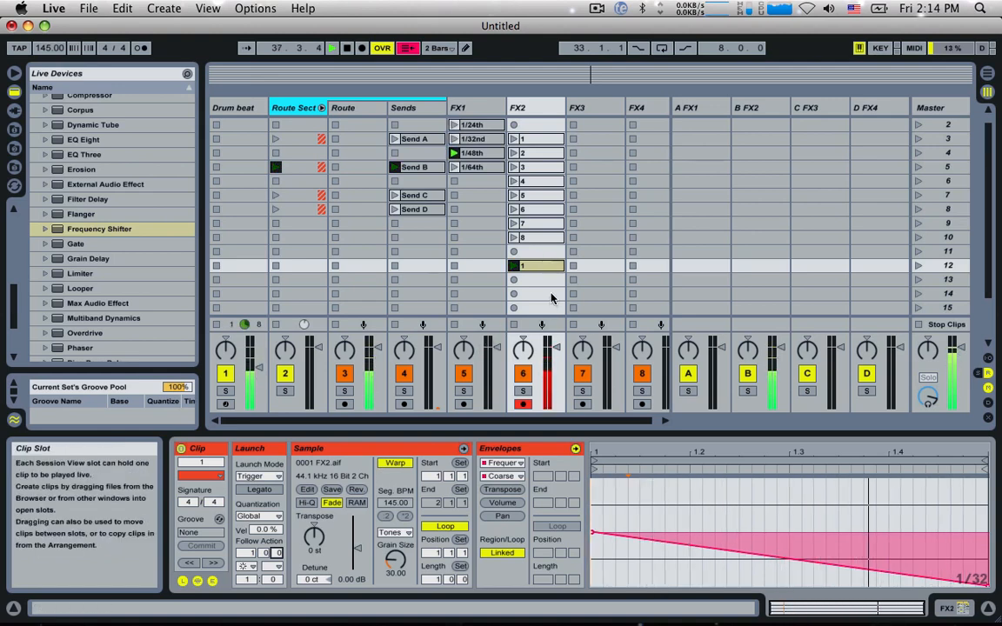
{"action": "key", "text": "space"}
{"action": "double_click", "coordinate": [524, 116]}
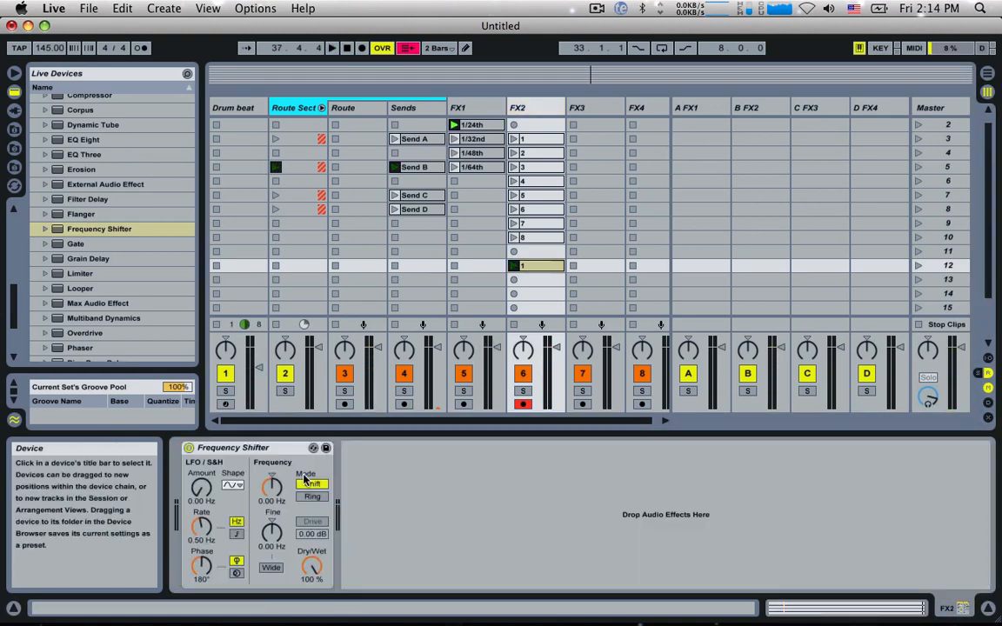
{"action": "key", "text": "space"}
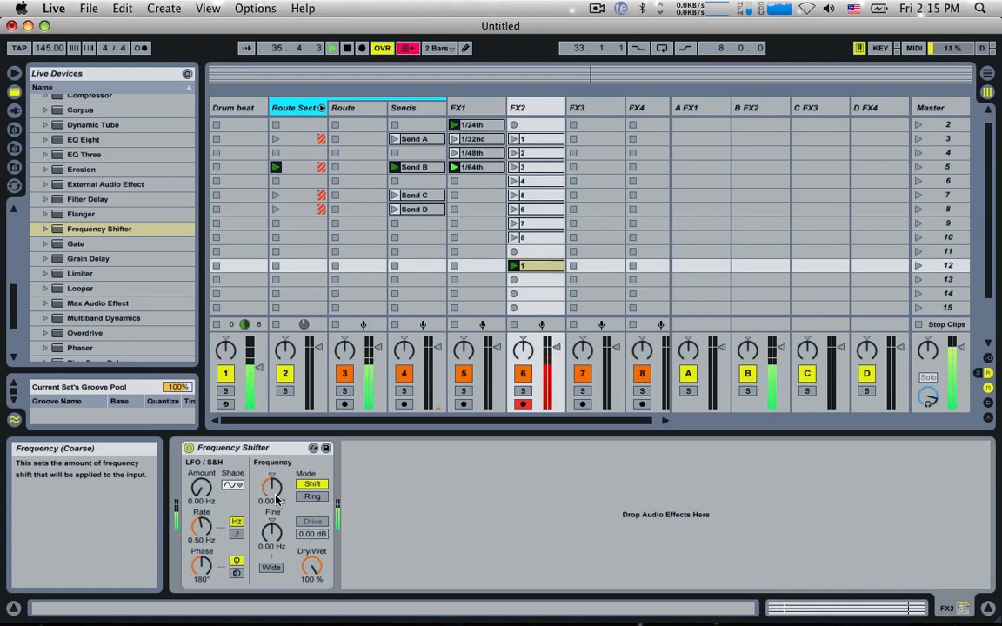
Step: Duplicate the ramp clip to slot 13 as 2, reshape its Coarse envelope into a V dipping just before 1.3, and launch it
{"action": "left_click", "coordinate": [536, 269]}
{"action": "left_click", "coordinate": [539, 280]}
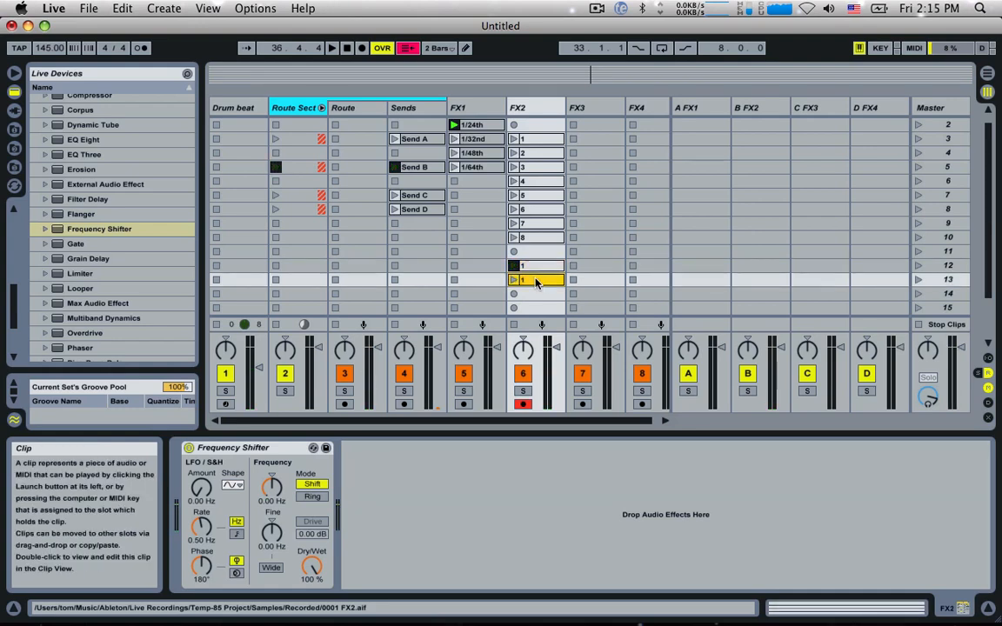
{"action": "double_click", "coordinate": [542, 287]}
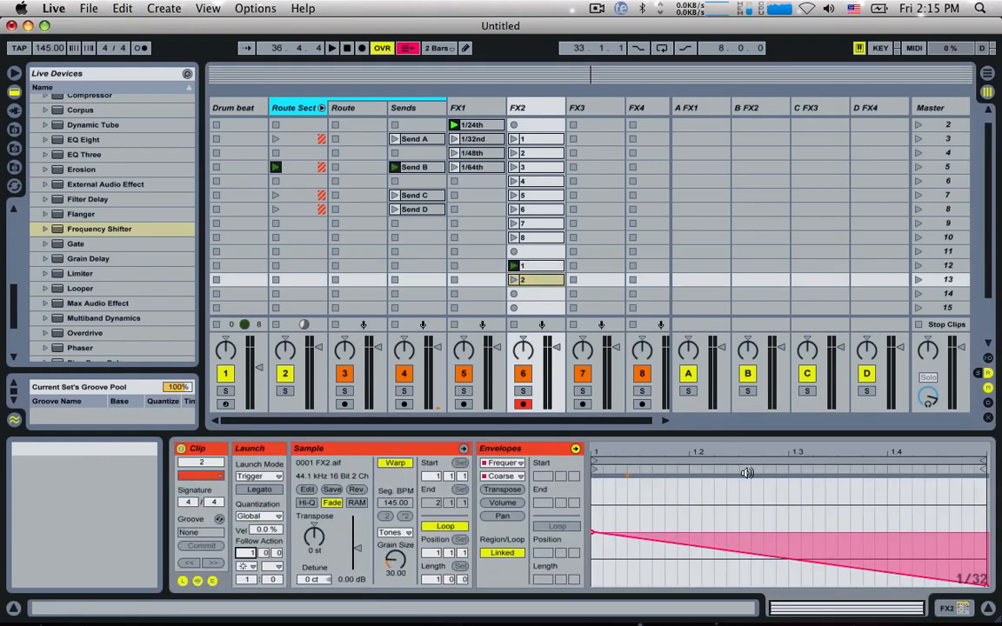
{"action": "left_click_drag", "start_coordinate": [705, 548], "coordinate": [785, 585]}
{"action": "left_click_drag", "start_coordinate": [981, 588], "coordinate": [985, 536]}
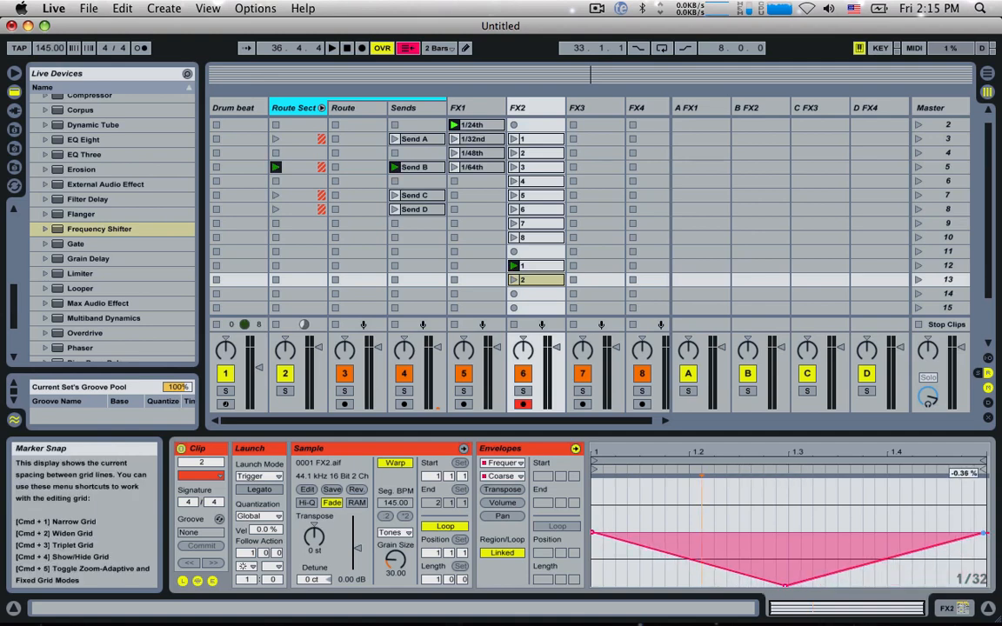
{"action": "left_click", "coordinate": [515, 280]}
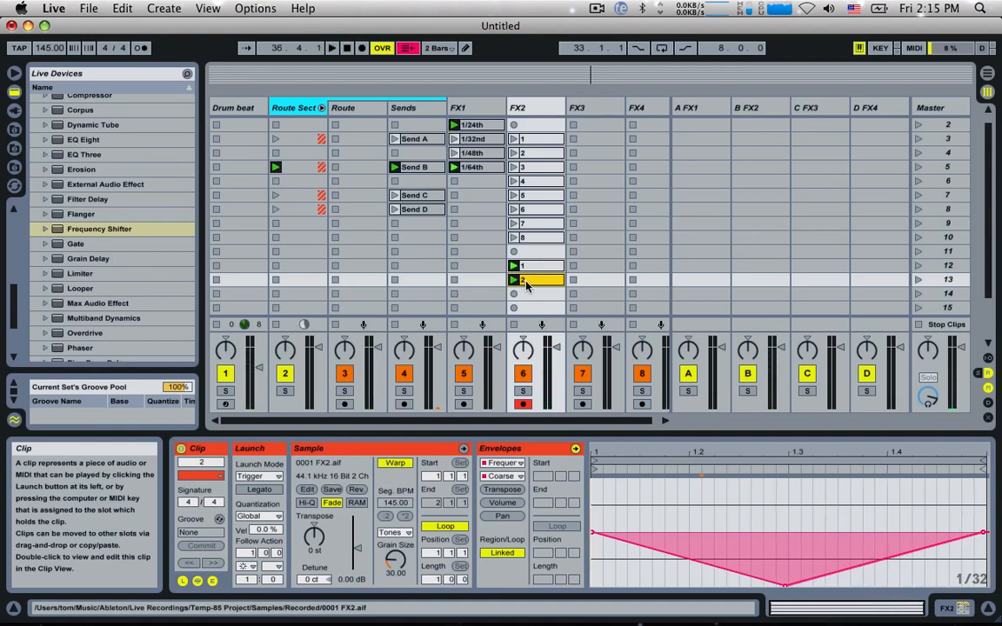
Step: Copy the V-shaped clip to slot 14, name the copy 3, and clear its Coarse envelope
{"action": "left_click_drag", "start_coordinate": [526, 285], "coordinate": [527, 299]}
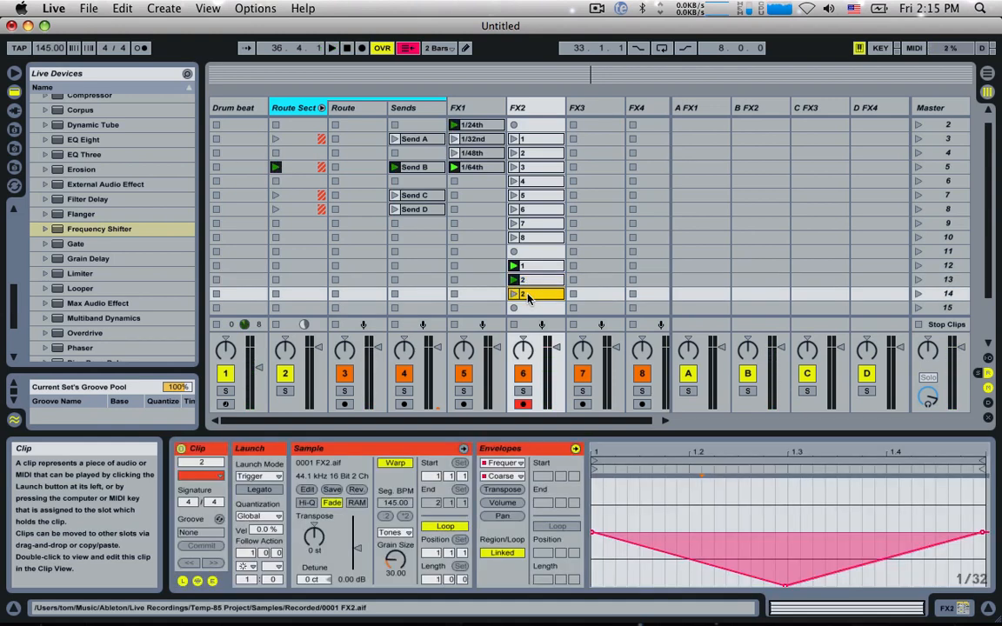
{"action": "key", "text": "super+r"}
{"action": "type", "text": "3"}
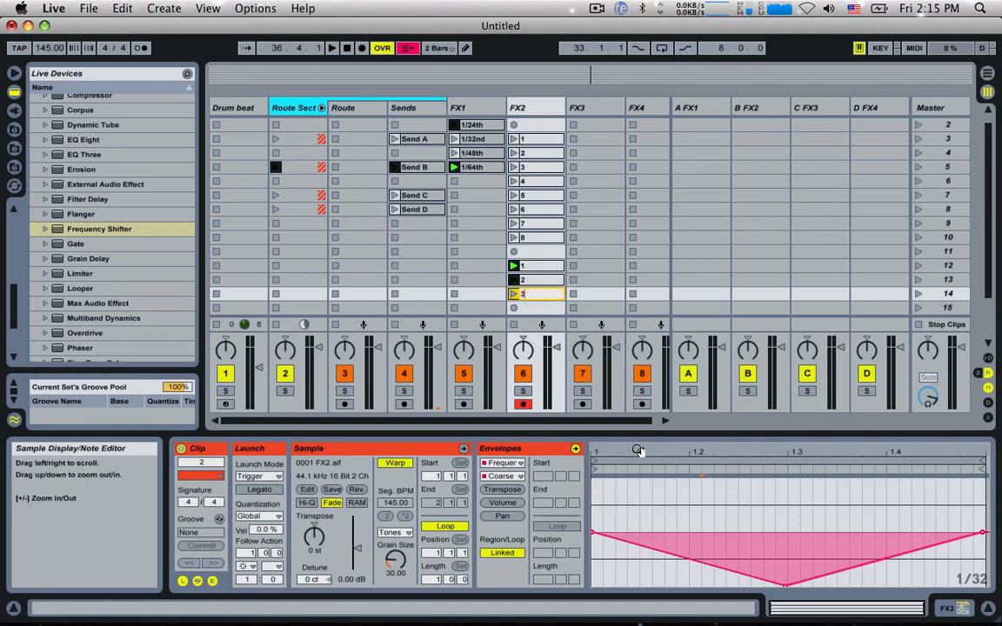
{"action": "left_click", "coordinate": [661, 506]}
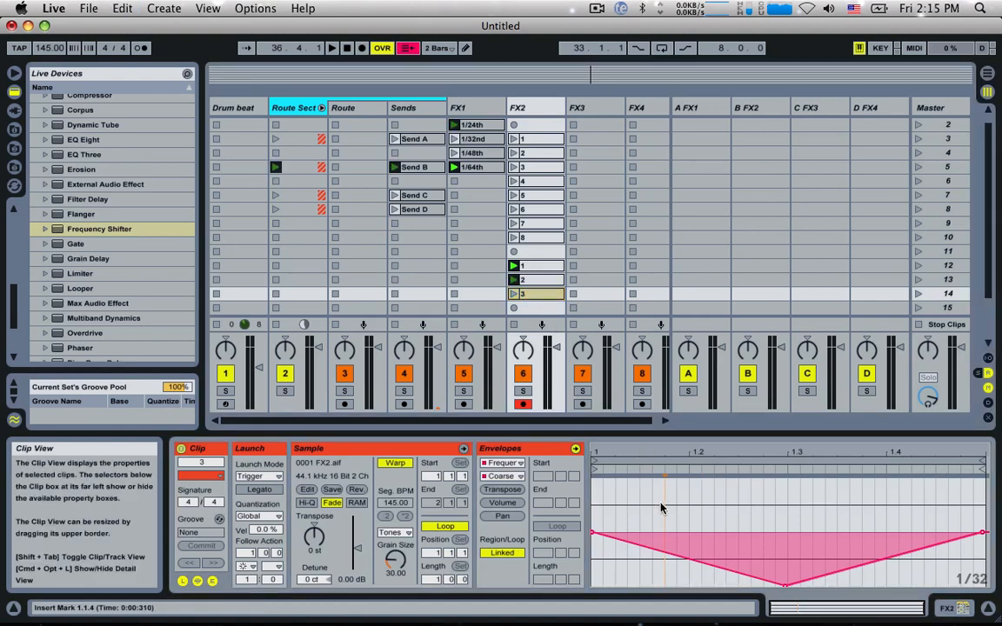
{"action": "key", "text": "super+a"}
{"action": "key", "text": "Delete"}
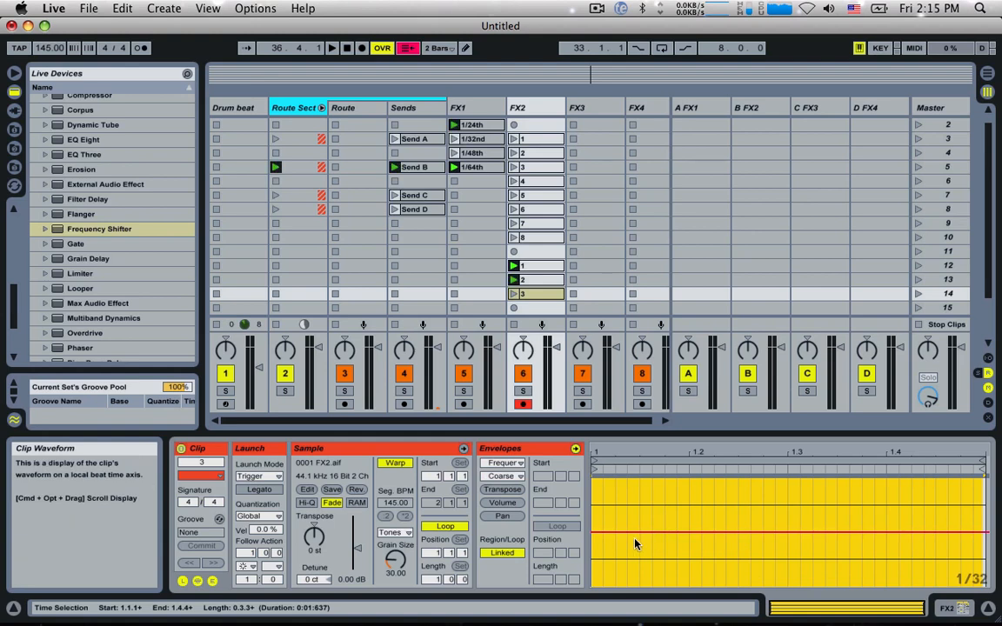
{"action": "left_click", "coordinate": [635, 539]}
Step: Draw a one-beat descending Coarse ramp in the slot 14 clip, duplicate it across the remaining three beats, and audition the clip
{"action": "double_click", "coordinate": [592, 533]}
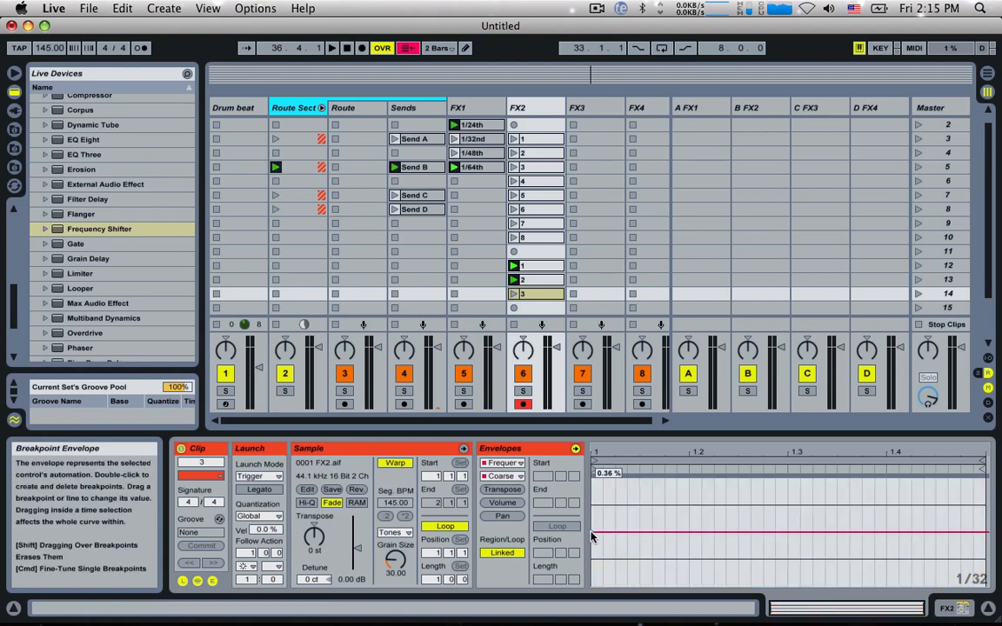
{"action": "left_click_drag", "start_coordinate": [670, 533], "coordinate": [691, 585]}
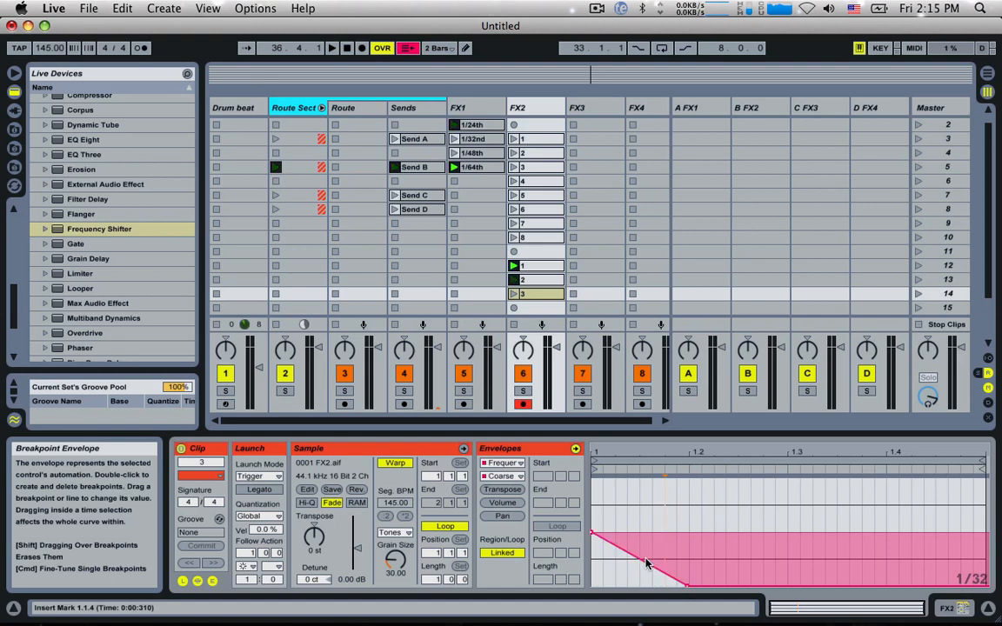
{"action": "left_click_drag", "start_coordinate": [687, 544], "coordinate": [591, 545]}
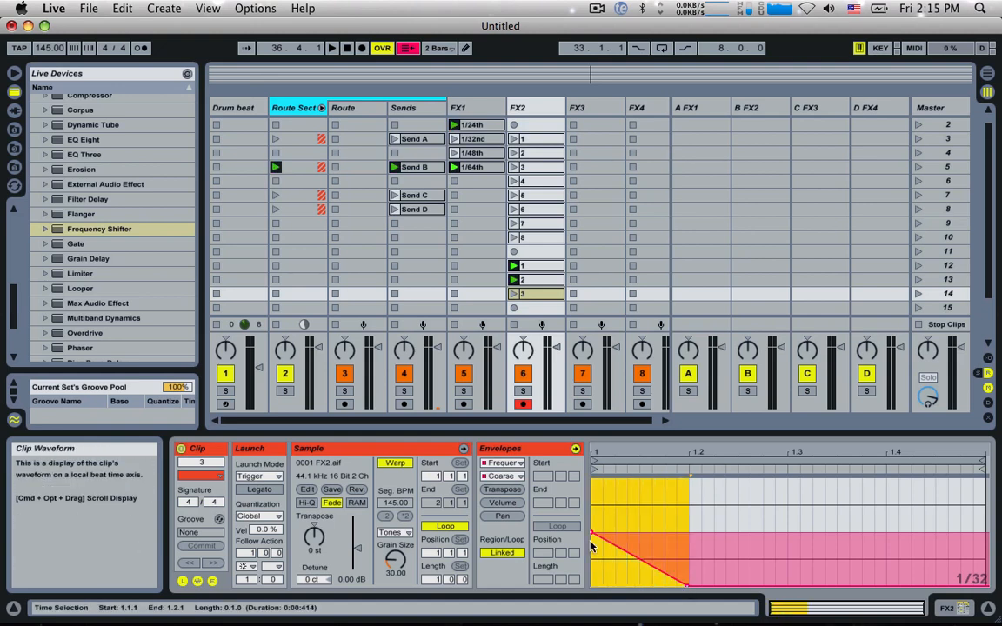
{"action": "key", "text": "super+d"}
{"action": "key", "text": "super+d"}
{"action": "key", "text": "super+d"}
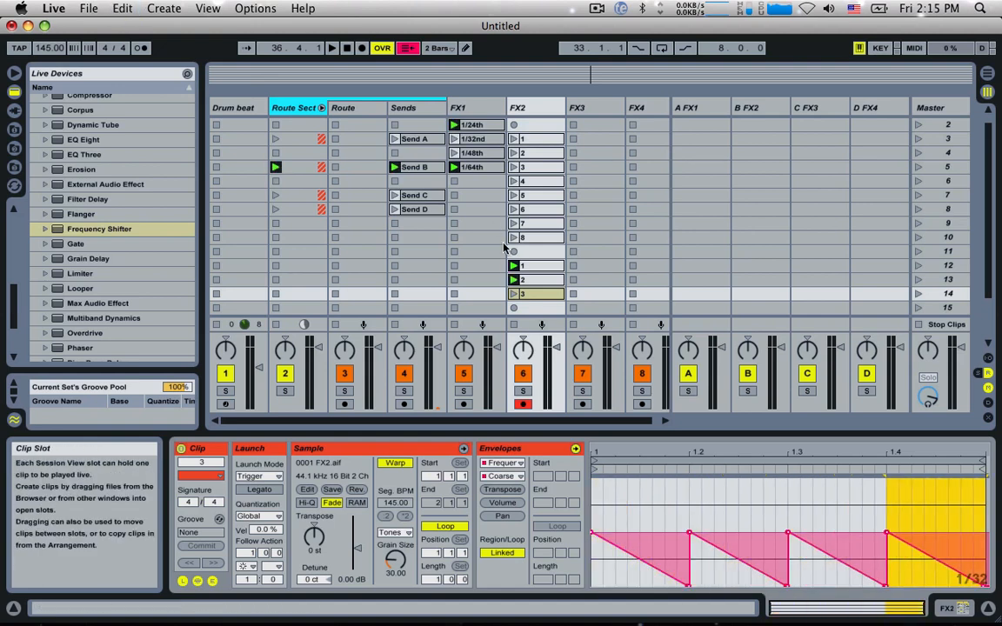
{"action": "left_click", "coordinate": [513, 294]}
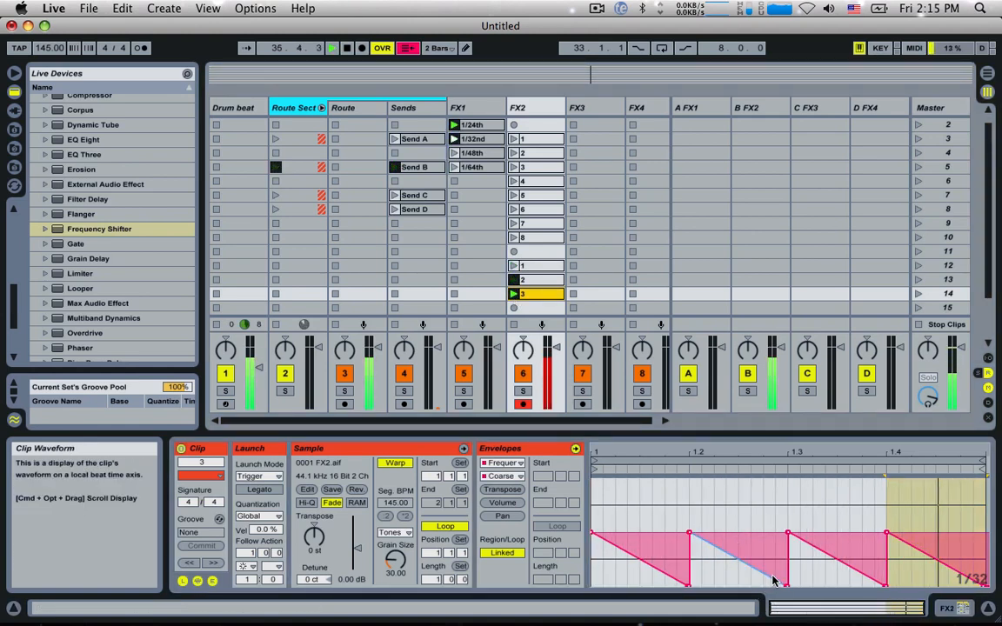
{"action": "key", "text": "space"}
Step: Add breakpoints forming a two-peak zigzag in the third beat of the slot 14 clip's Coarse envelope, and launch the clip
{"action": "double_click", "coordinate": [816, 548]}
{"action": "left_click_drag", "start_coordinate": [816, 549], "coordinate": [855, 494]}
{"action": "double_click", "coordinate": [844, 529]}
{"action": "double_click", "coordinate": [864, 574]}
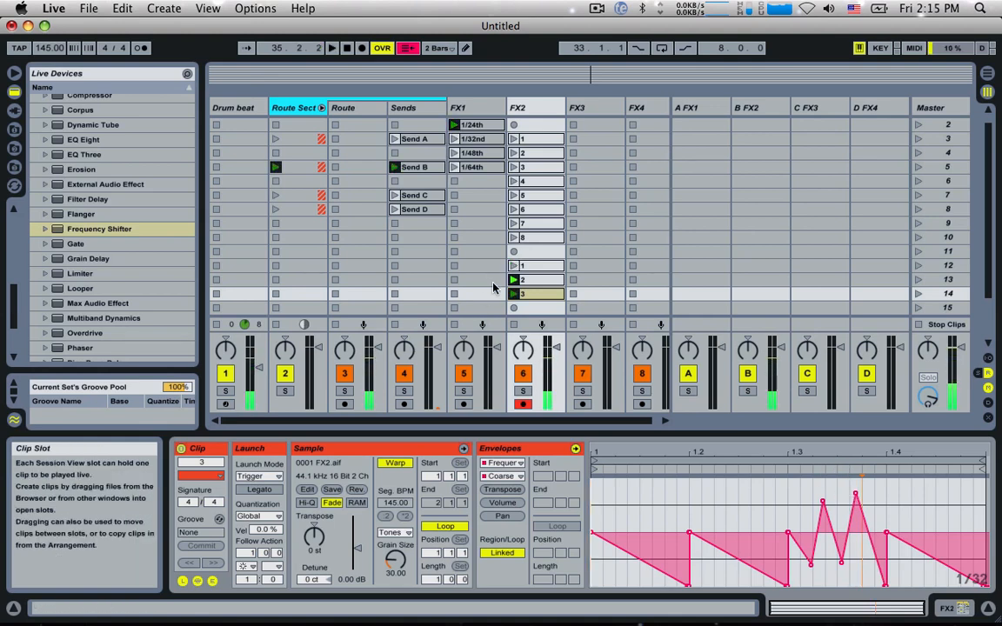
{"action": "left_click", "coordinate": [512, 294]}
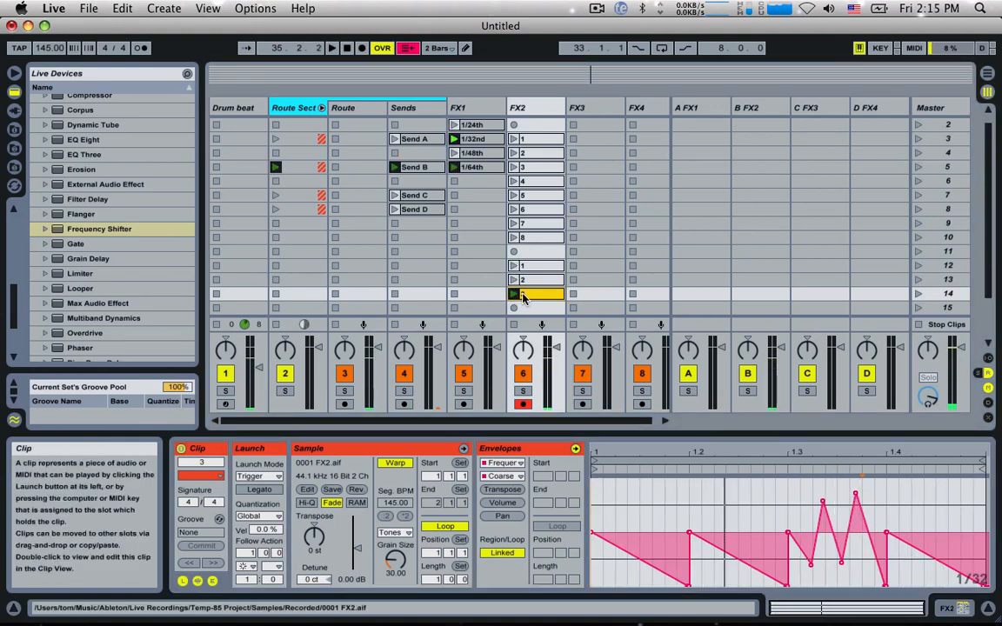
Step: Select the FX2 clips in slots 12 to 14, set their Follow Action to No Action, and launch the slot 14 clip
{"action": "left_click", "coordinate": [530, 266], "text": "shift"}
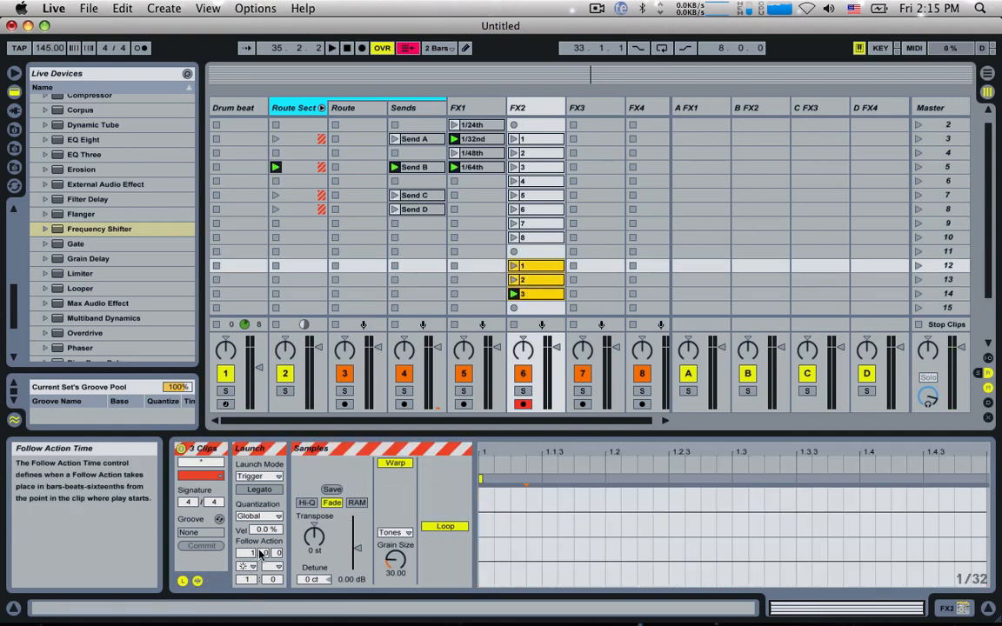
{"action": "left_click", "coordinate": [247, 566]}
{"action": "left_click", "coordinate": [271, 459]}
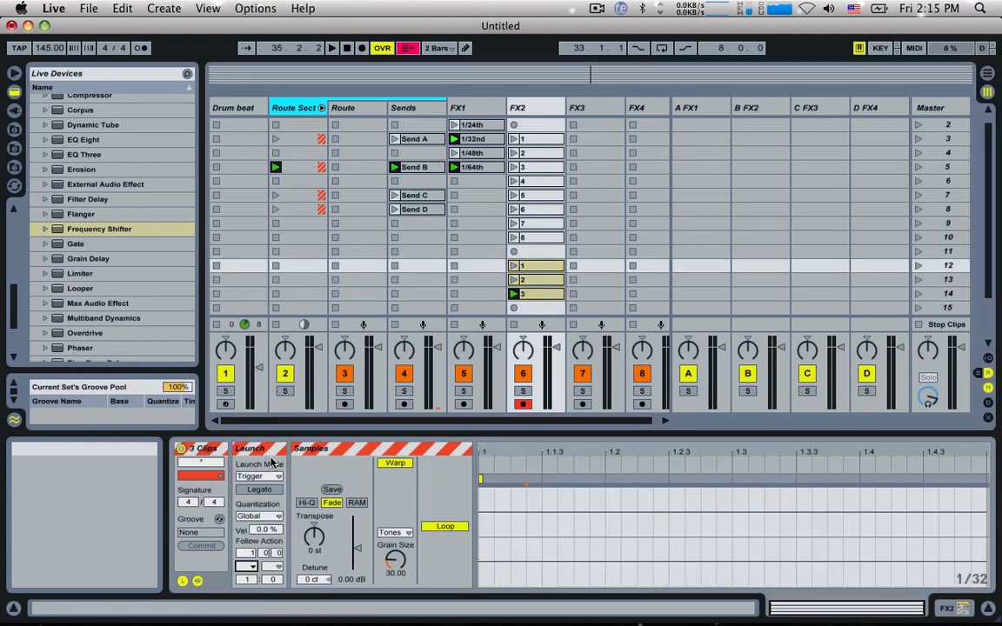
{"action": "left_click", "coordinate": [516, 295]}
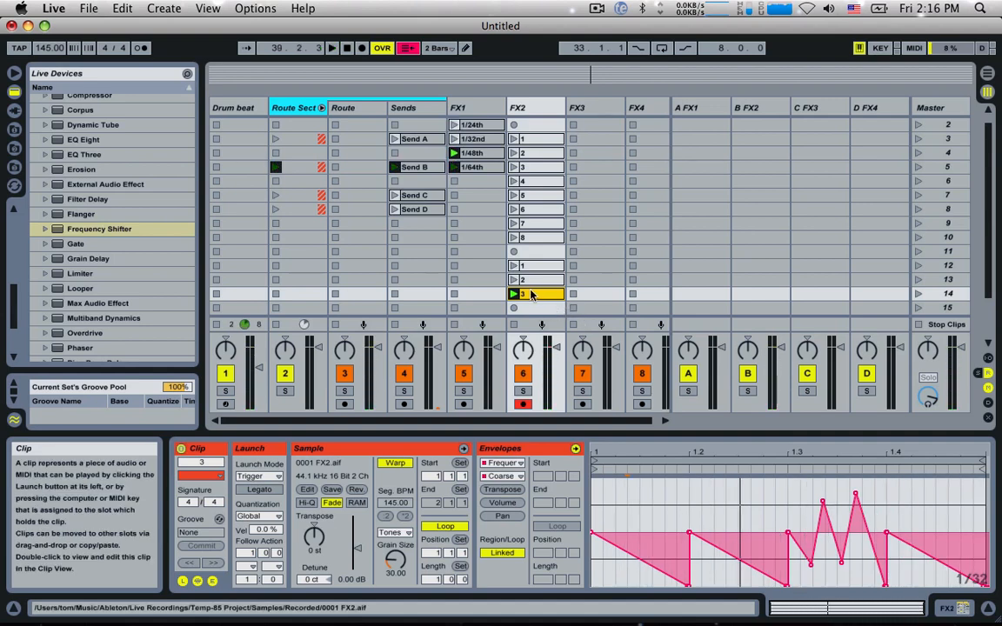
Step: Duplicate the slot 14 clip to slot 15 as 4, launch the copy, and clear its Coarse envelope
{"action": "key", "text": "super+d"}
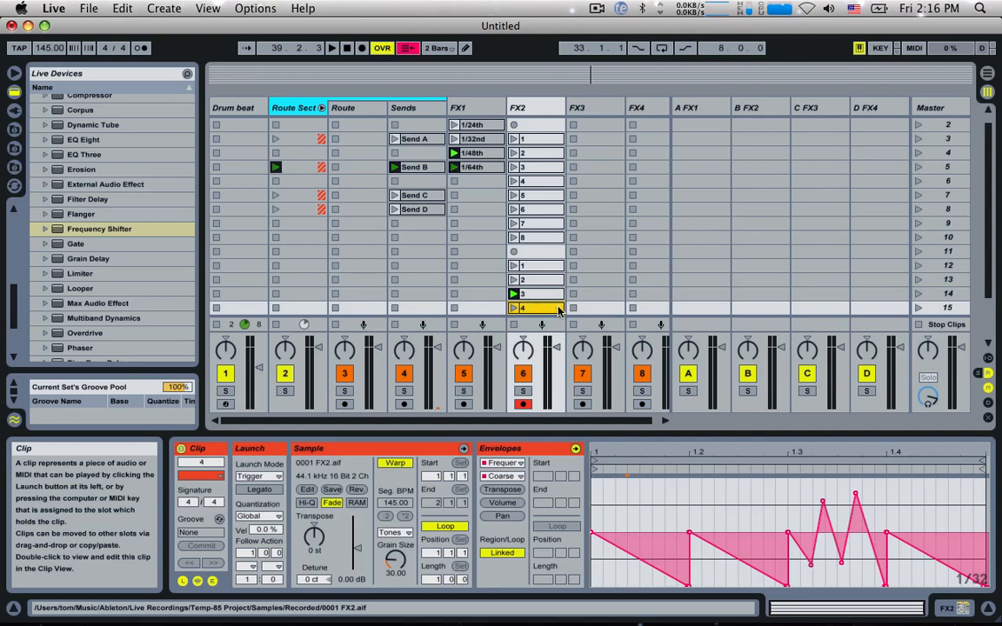
{"action": "left_click", "coordinate": [514, 307]}
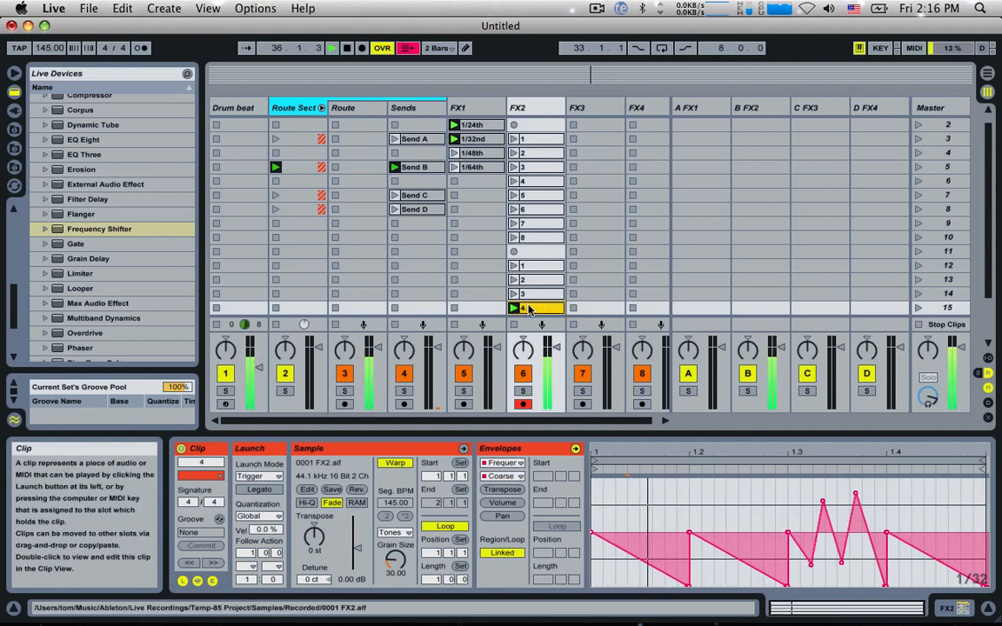
{"action": "left_click", "coordinate": [653, 510]}
{"action": "key", "text": "super+a"}
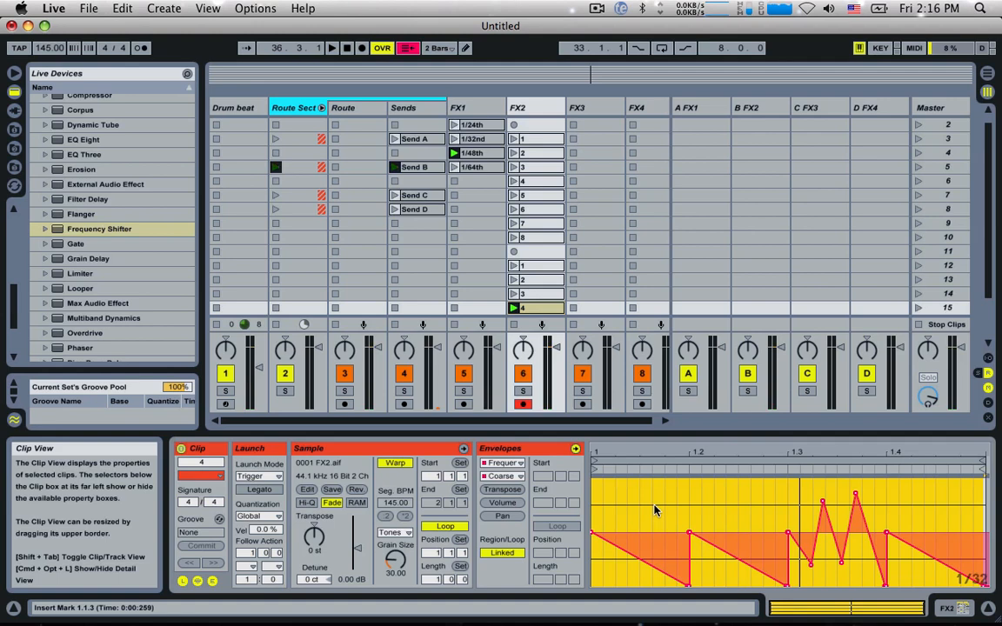
{"action": "key", "text": "Delete"}
{"action": "left_click", "coordinate": [606, 554]}
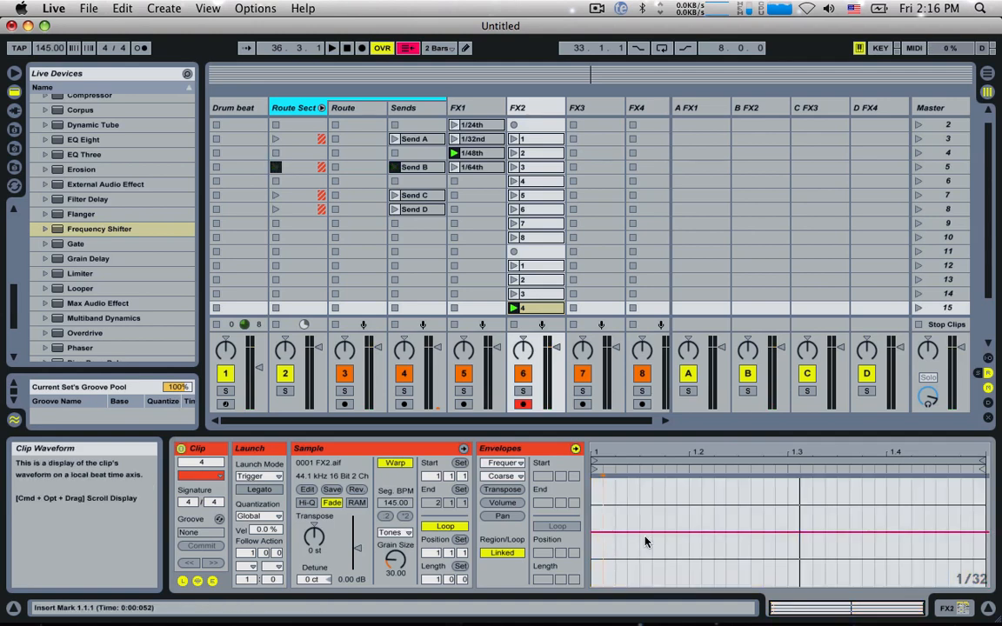
Step: Draw stepped Coarse dips in beats one to three of the slot 15 clip, with a small rise in beat two, and audition it
{"action": "key", "text": "super+b"}
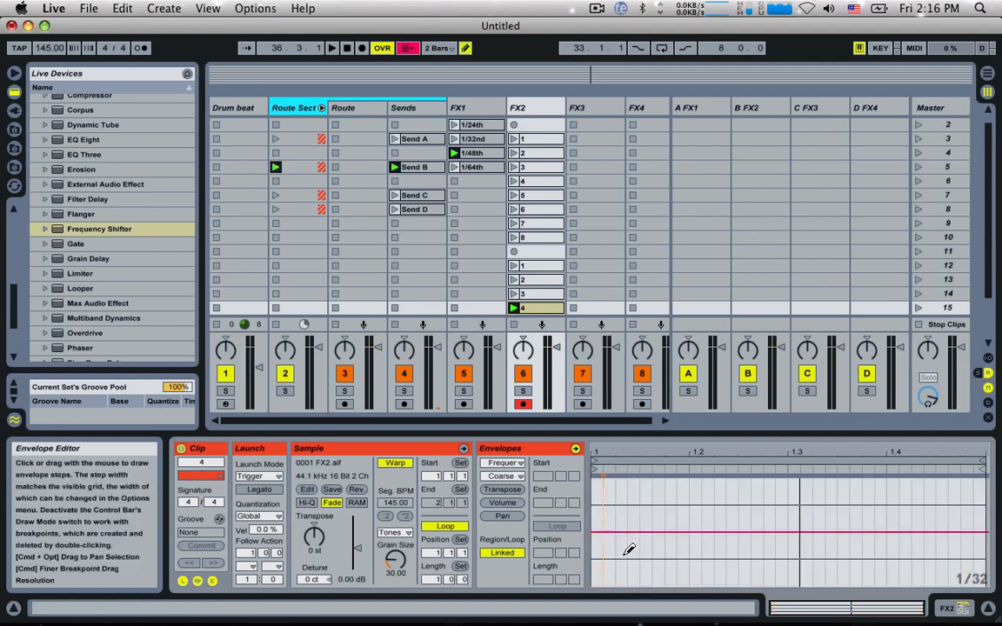
{"action": "key", "text": "super+z"}
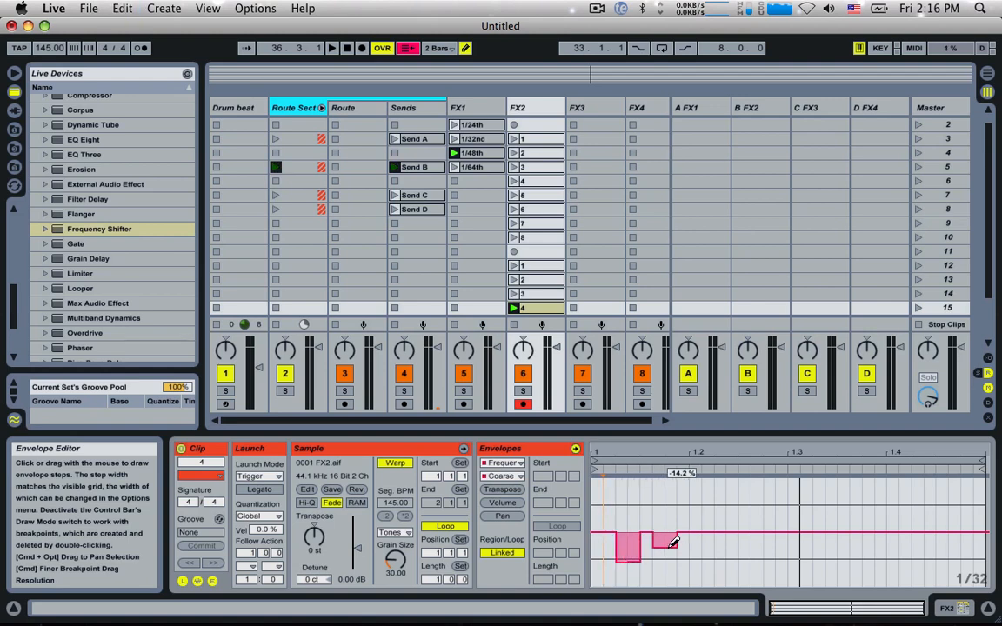
{"action": "left_click", "coordinate": [514, 308]}
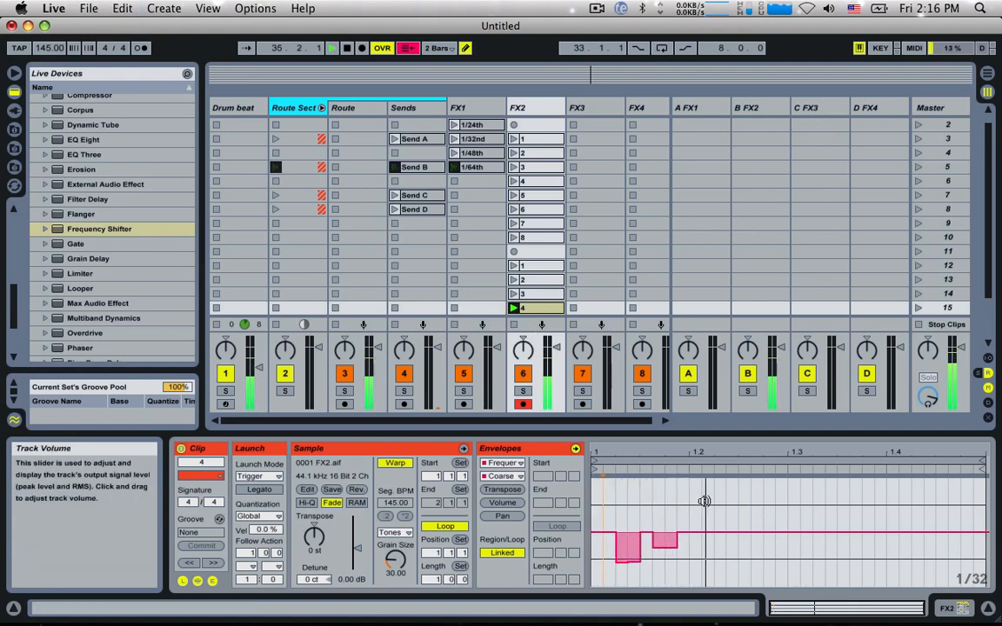
{"action": "left_click_drag", "start_coordinate": [690, 545], "coordinate": [689, 585]}
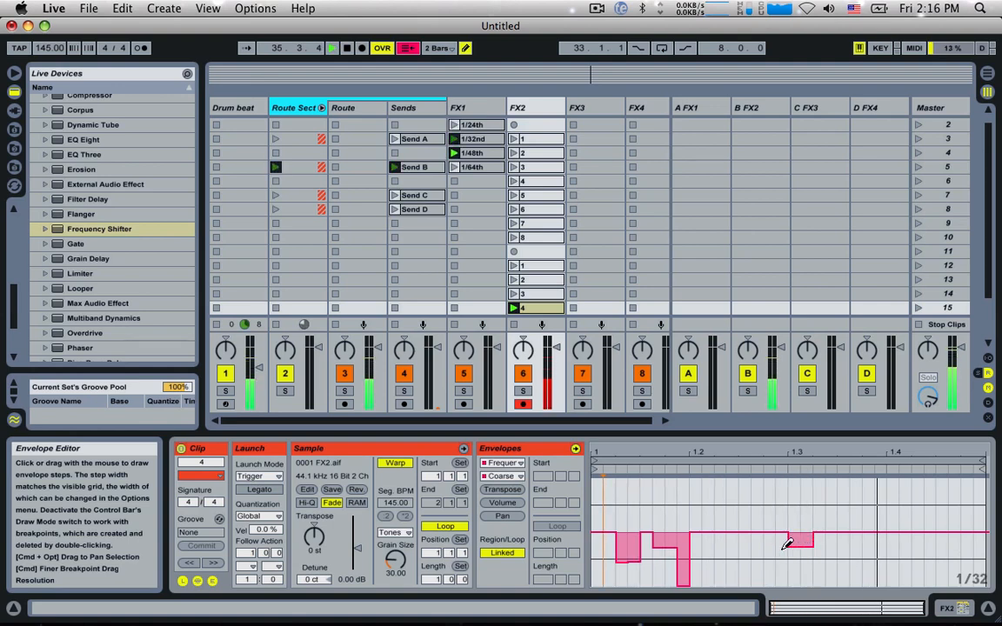
{"action": "left_click", "coordinate": [745, 525]}
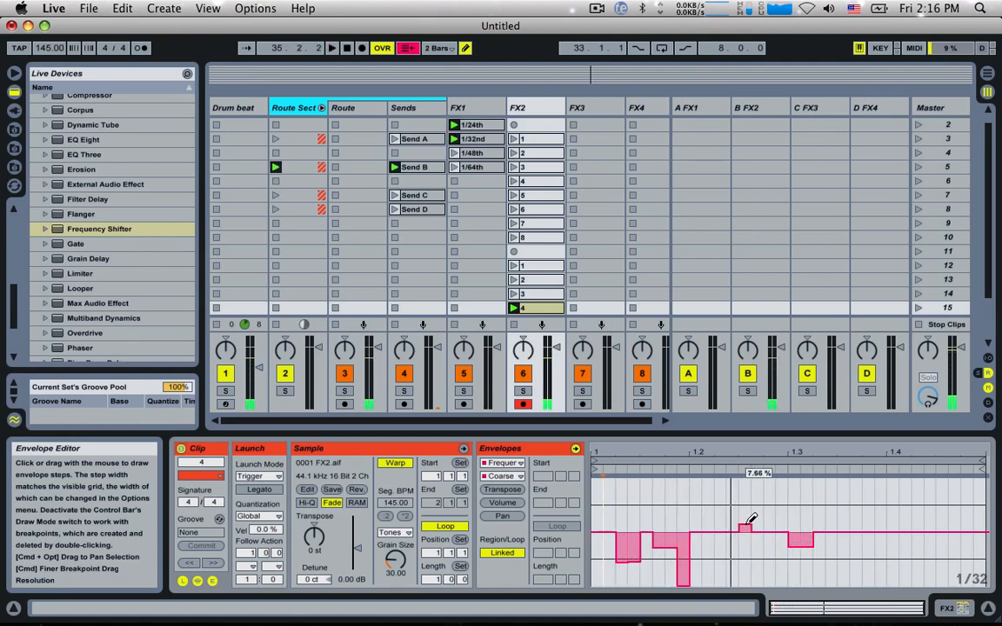
{"action": "mouse_move", "coordinate": [747, 523]}
{"action": "left_mouse_down"}
{"action": "mouse_move", "coordinate": [774, 501]}
{"action": "mouse_move", "coordinate": [745, 524]}
{"action": "mouse_move", "coordinate": [786, 516]}
{"action": "mouse_move", "coordinate": [758, 520]}
{"action": "mouse_move", "coordinate": [784, 542]}
{"action": "mouse_move", "coordinate": [756, 533]}
{"action": "mouse_move", "coordinate": [762, 524]}
{"action": "left_mouse_up"}
{"action": "key", "text": "space"}
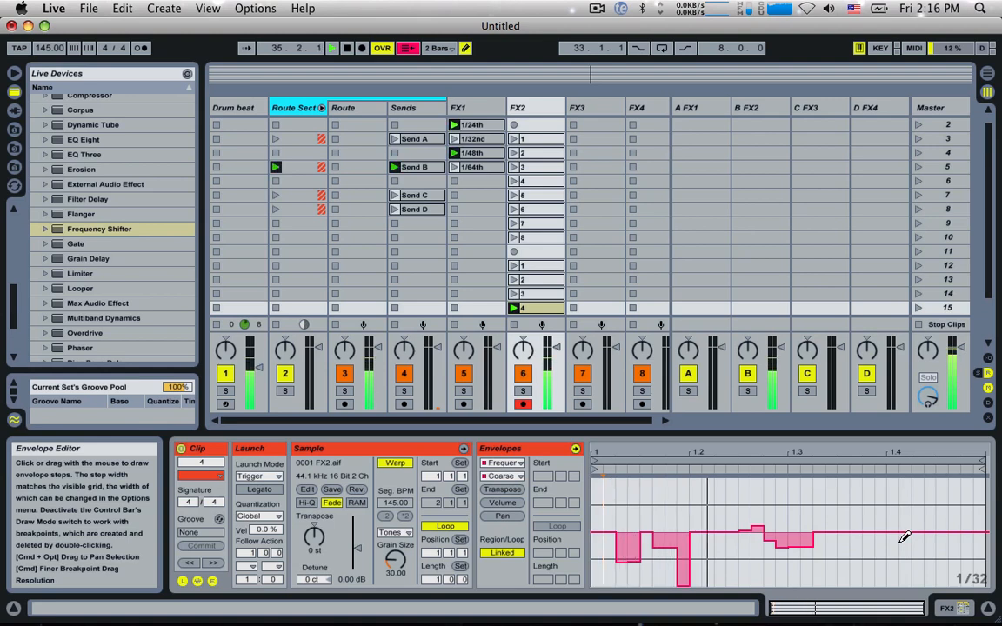
Step: Shape the fourth beat of the slot 15 clip's Coarse envelope into a one-beat rising ramp from the minimum back to 0%, and audition it
{"action": "key", "text": "super+b"}
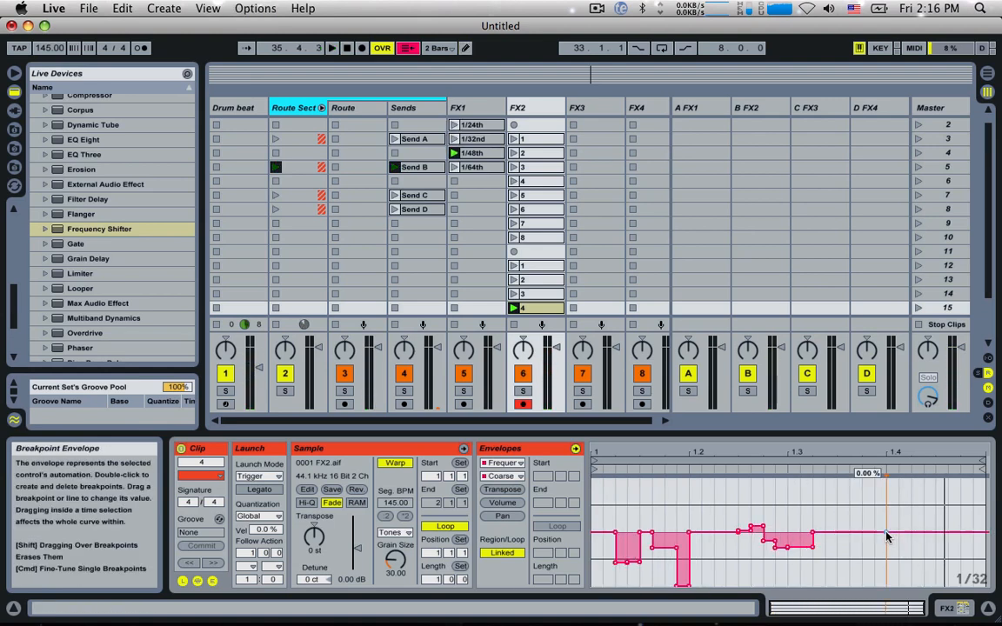
{"action": "left_click_drag", "start_coordinate": [887, 534], "coordinate": [937, 581]}
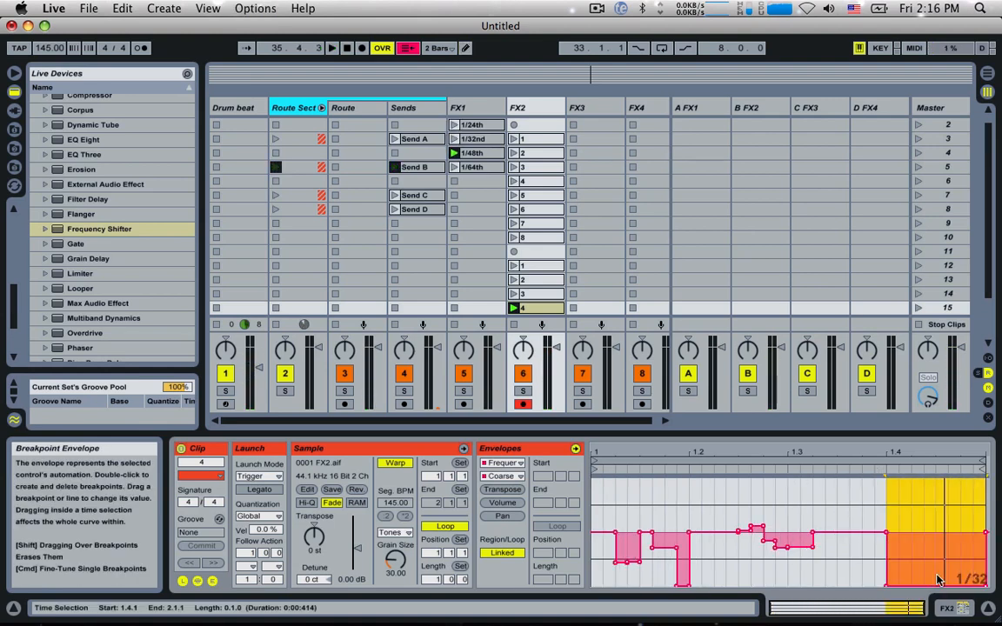
{"action": "double_click", "coordinate": [985, 586]}
{"action": "key", "text": "space"}
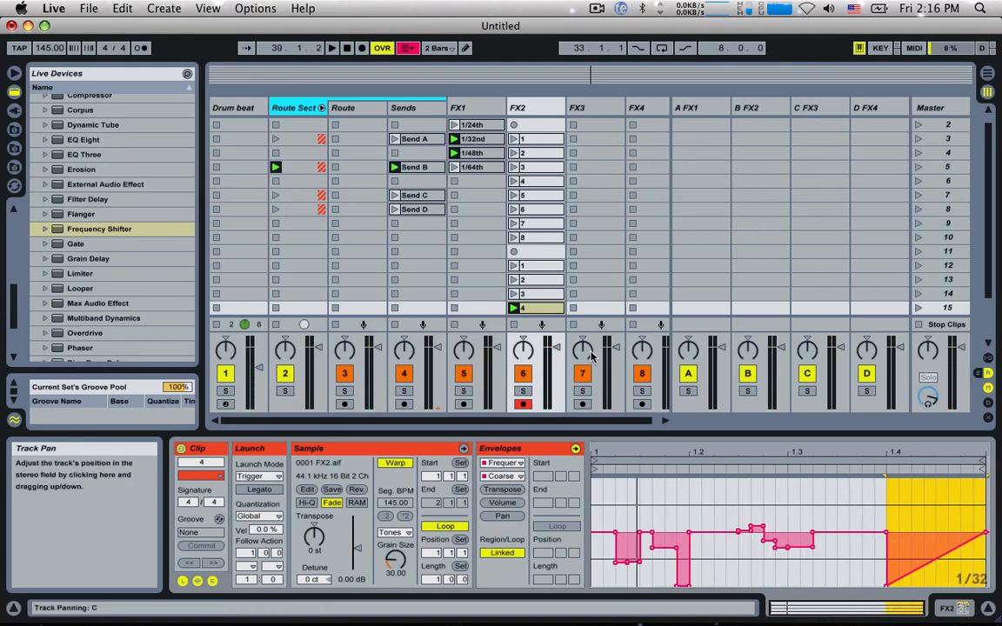
Step: Rename the FX2 clips in slots 12 to 15 as A, B, C and D
{"action": "left_click", "coordinate": [531, 266]}
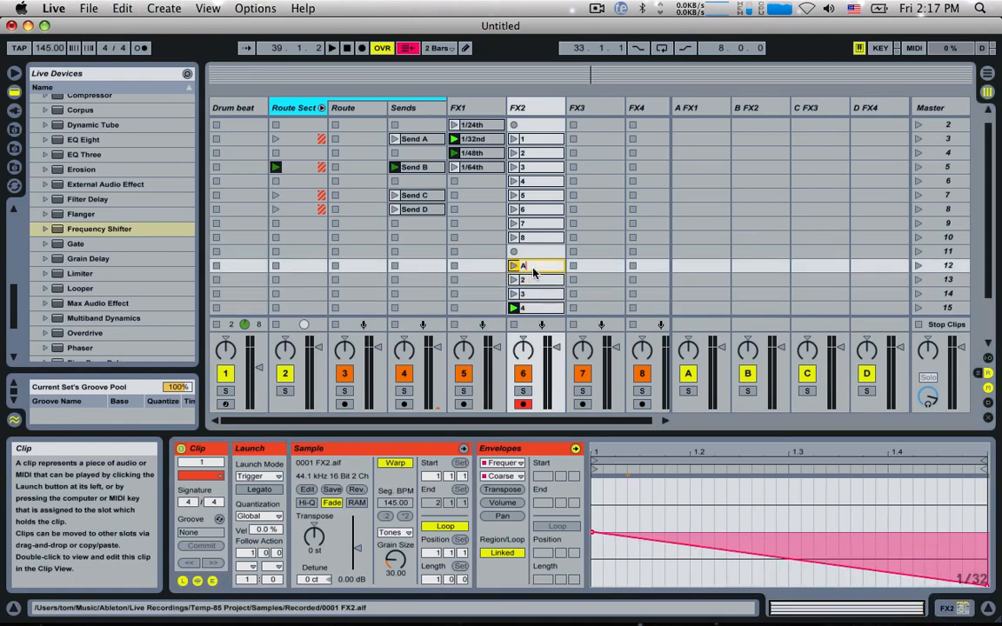
{"action": "left_click", "coordinate": [532, 280]}
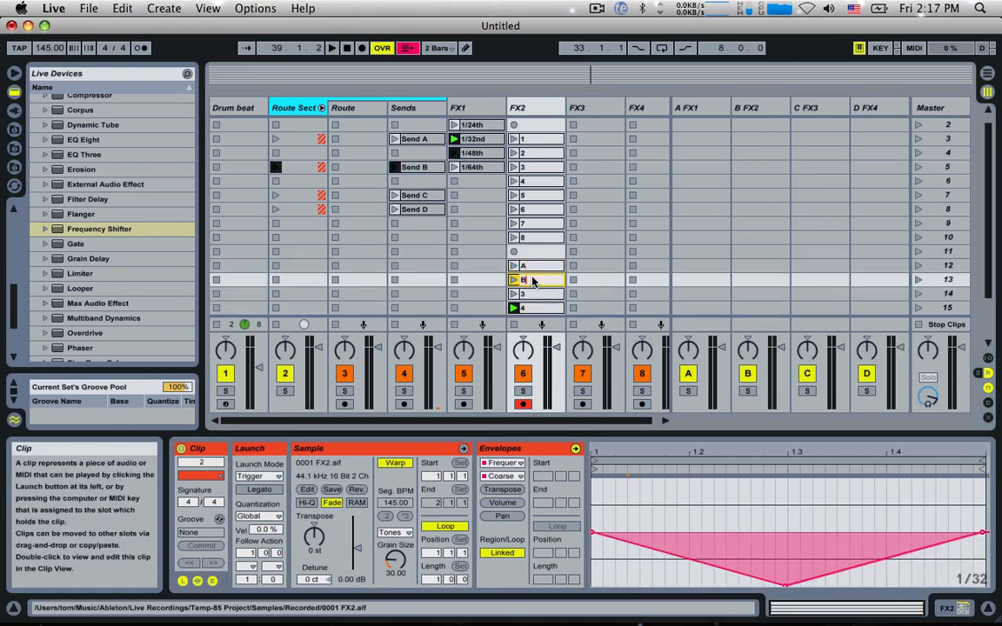
{"action": "left_click", "coordinate": [531, 294]}
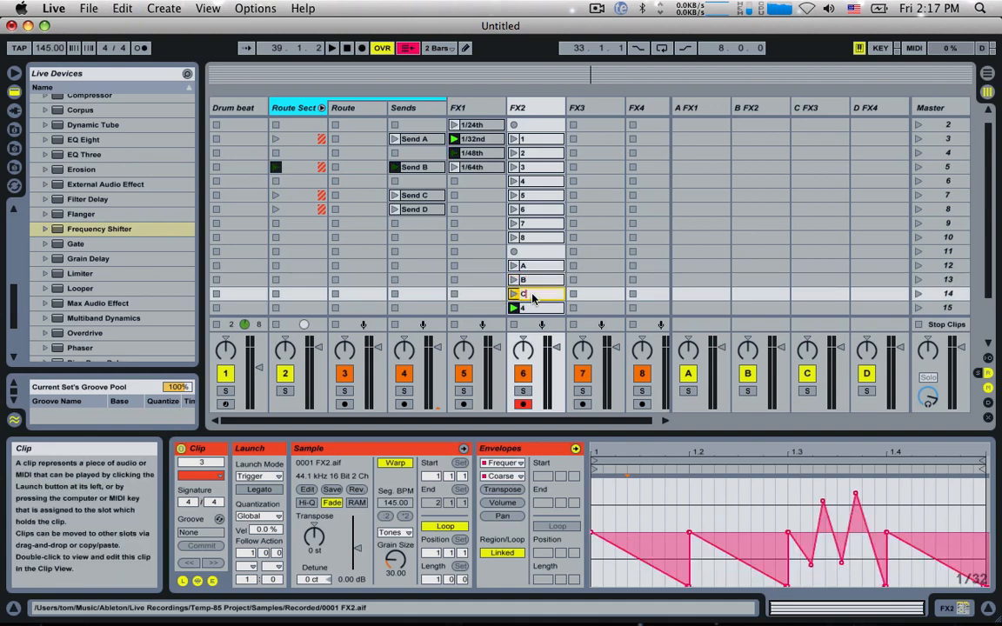
{"action": "left_click", "coordinate": [533, 308]}
{"action": "key", "text": "super+r"}
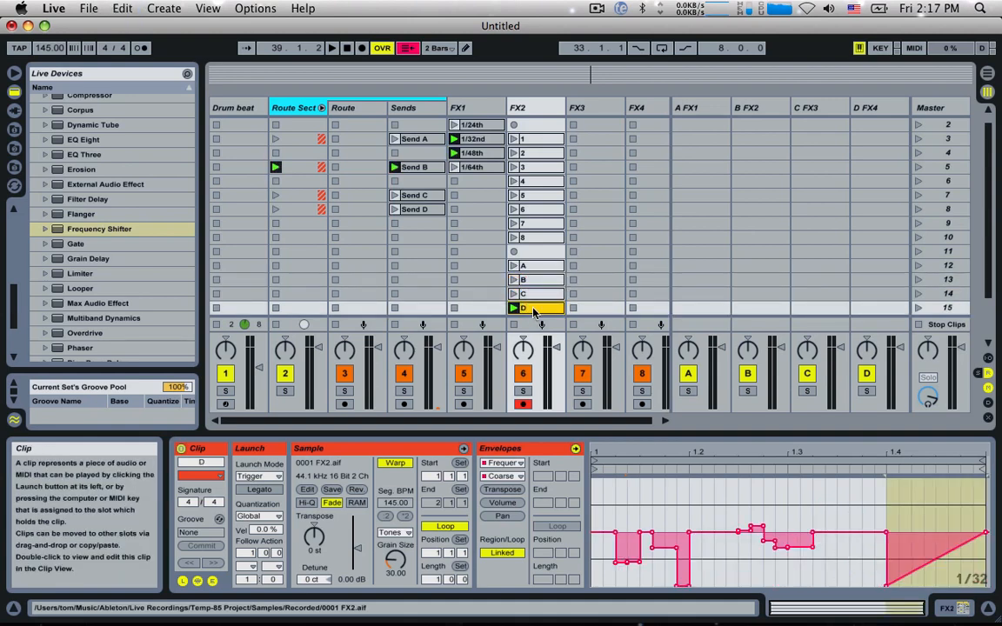
Step: Move FX2 clips A to D together up to slots 11 to 14 and set their Follow Action to Other
{"action": "left_click", "coordinate": [536, 267]}
{"action": "left_click", "coordinate": [537, 310], "text": "shift"}
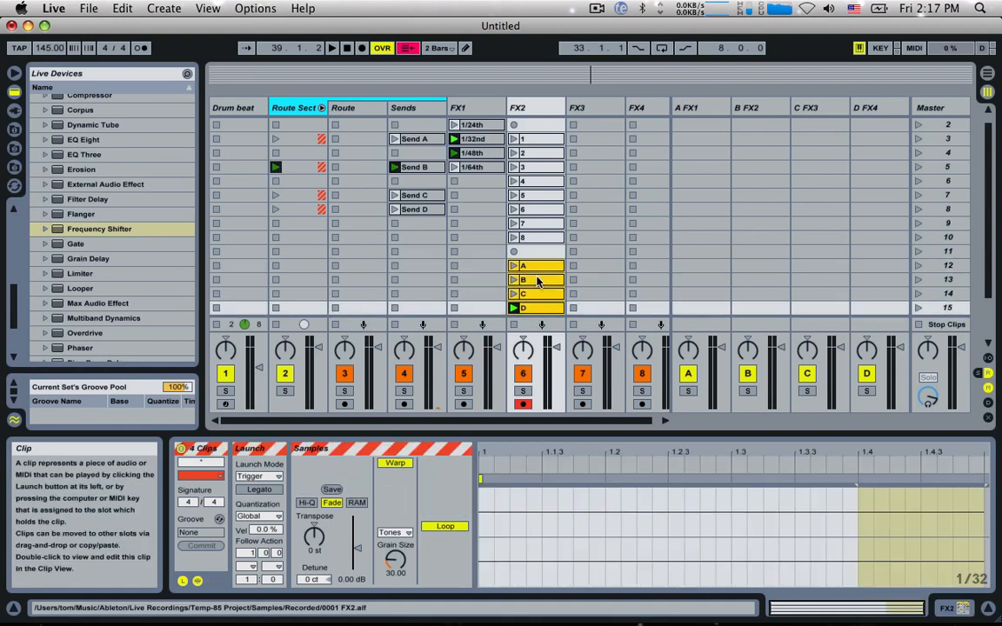
{"action": "left_click_drag", "start_coordinate": [536, 270], "coordinate": [536, 255]}
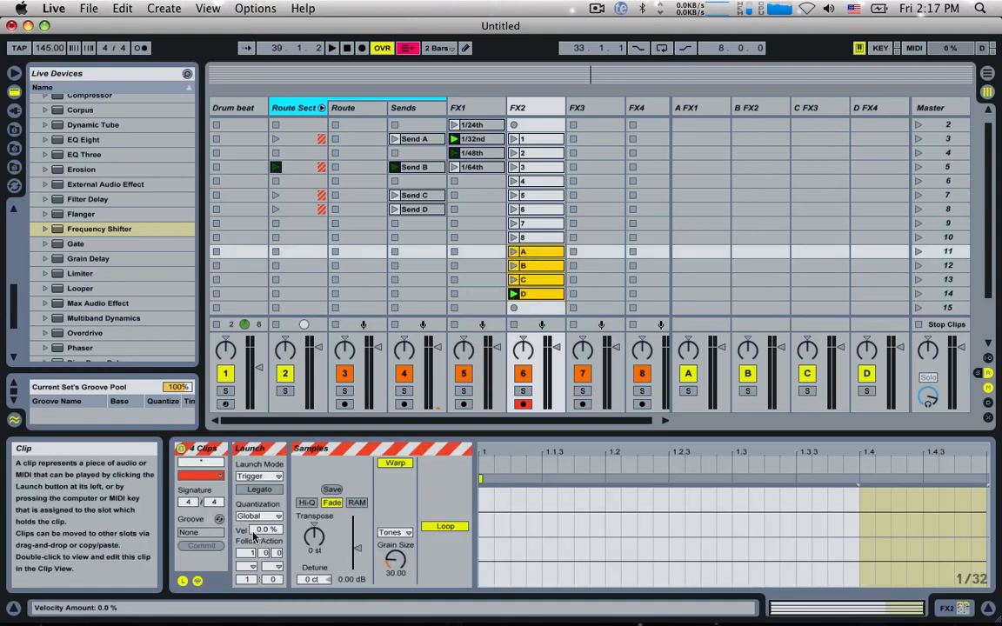
{"action": "left_click", "coordinate": [255, 565]}
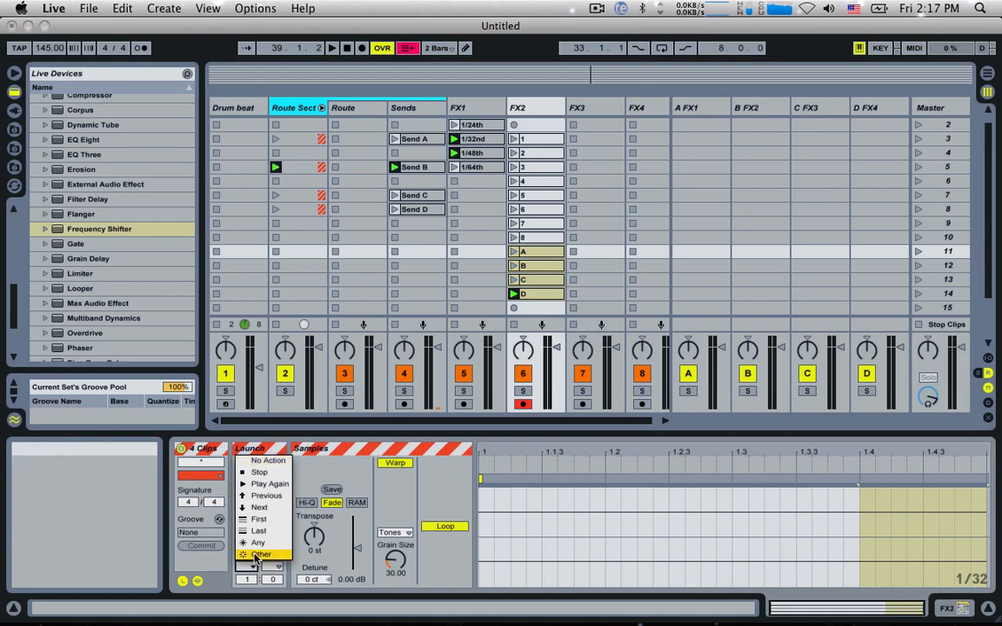
{"action": "left_click", "coordinate": [257, 555]}
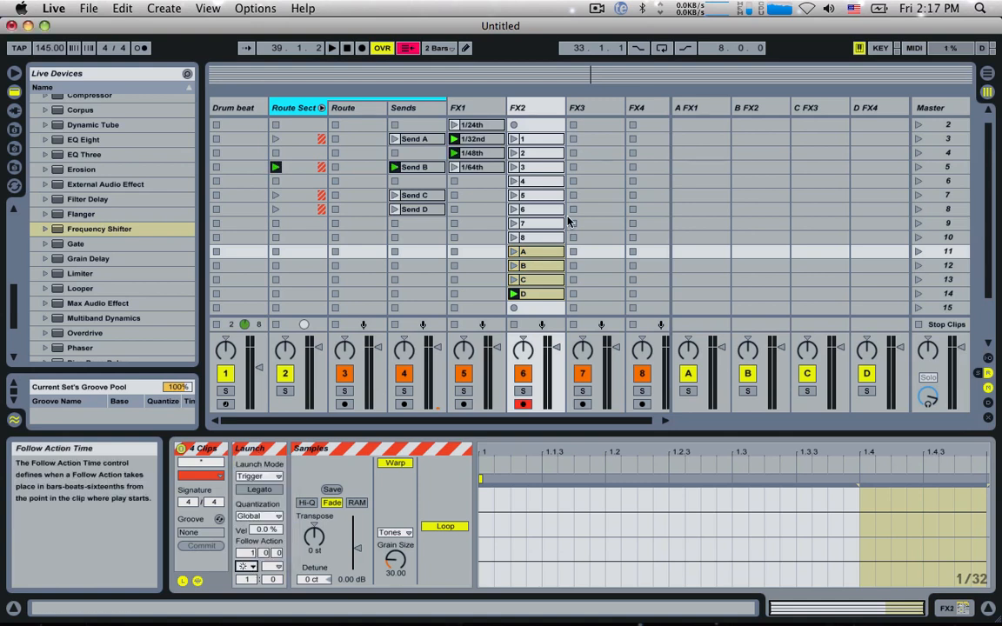
Step: Check FX2 clip 1's follow action, and launch the Send A, Send B and Master clips in turn to audition the routing
{"action": "left_click", "coordinate": [519, 140]}
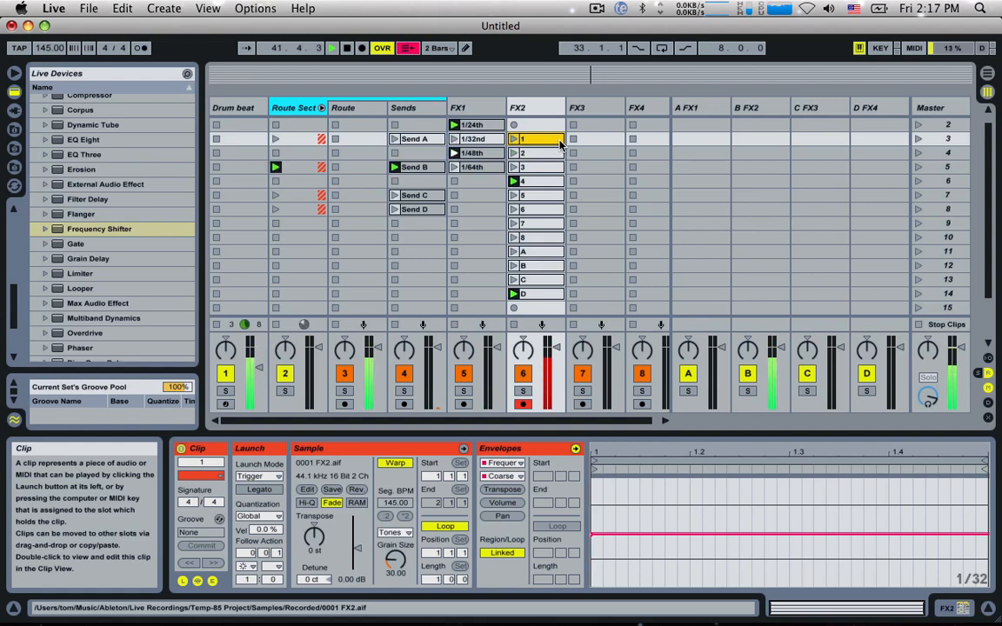
{"action": "left_click", "coordinate": [394, 139]}
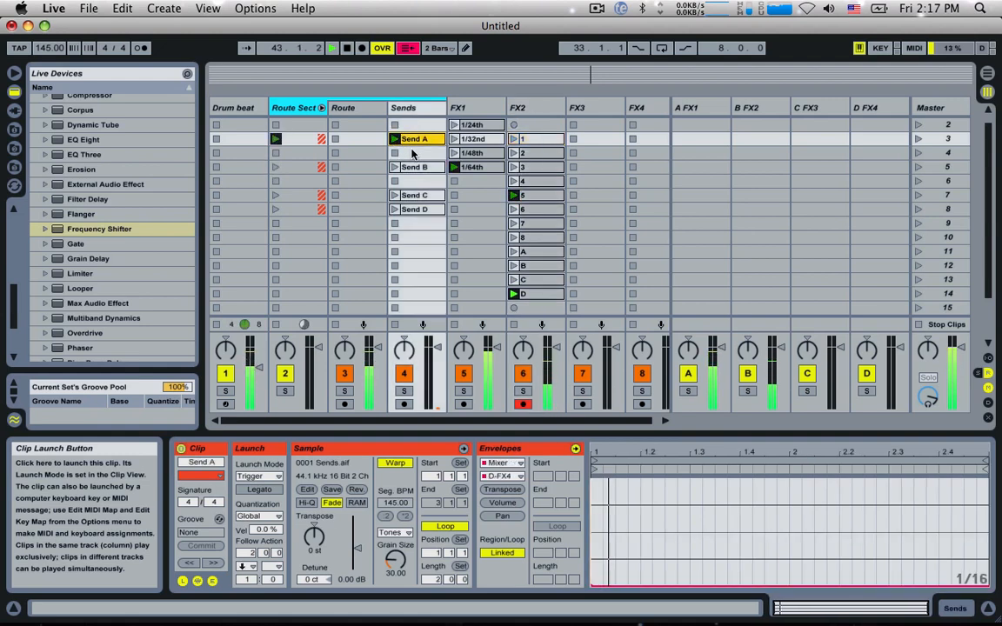
{"action": "left_click", "coordinate": [396, 167]}
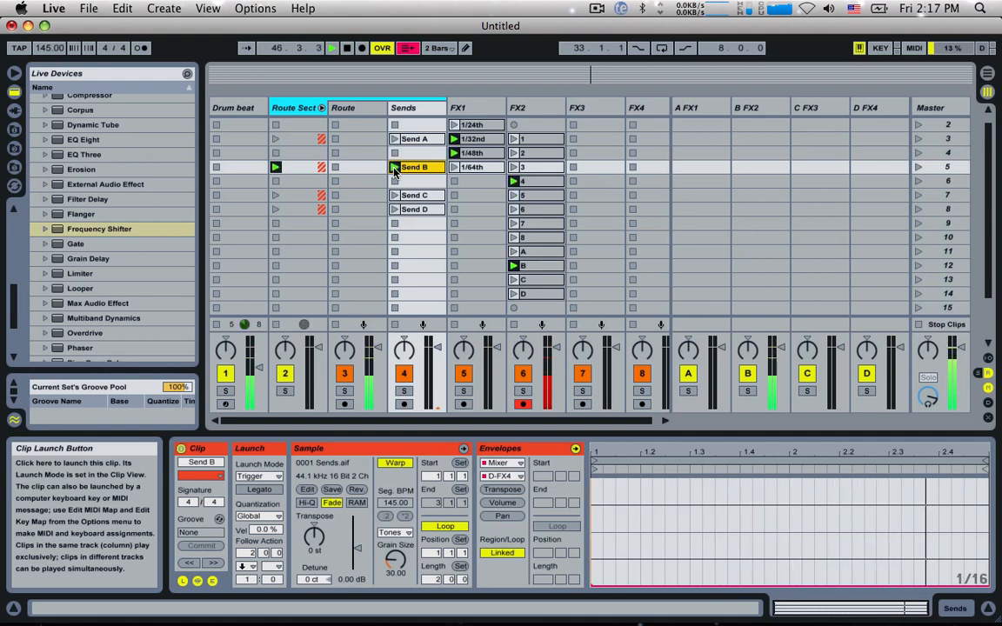
{"action": "scroll", "coordinate": [395, 144], "scroll_direction": "up", "scroll_amount": 1}
{"action": "left_click", "coordinate": [394, 125]}
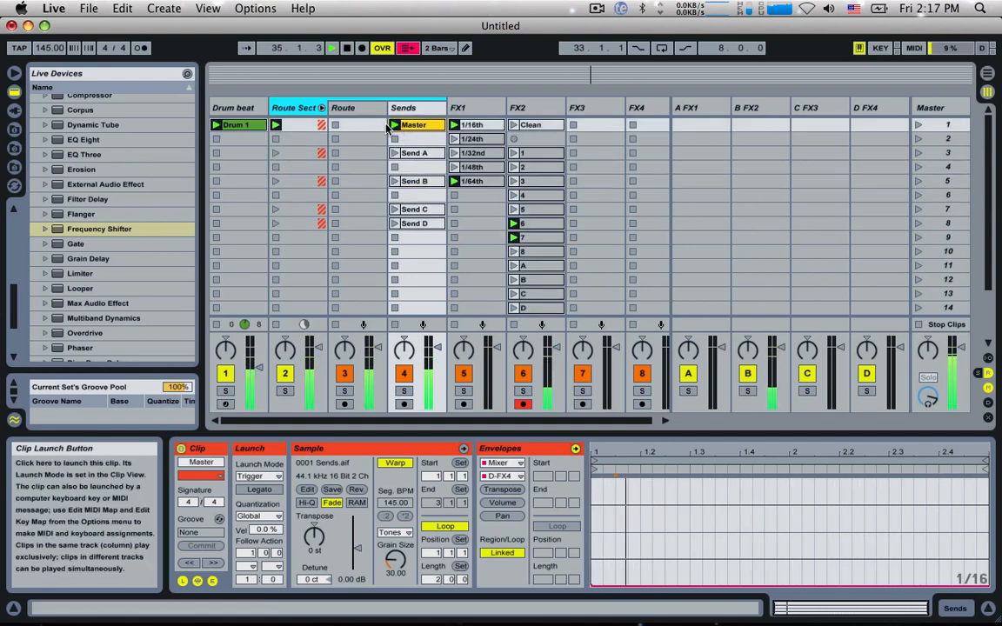
Step: Insert a MIDI track named BASS after the Drum beat track and create an empty clip in its first slot
{"action": "left_click", "coordinate": [229, 105]}
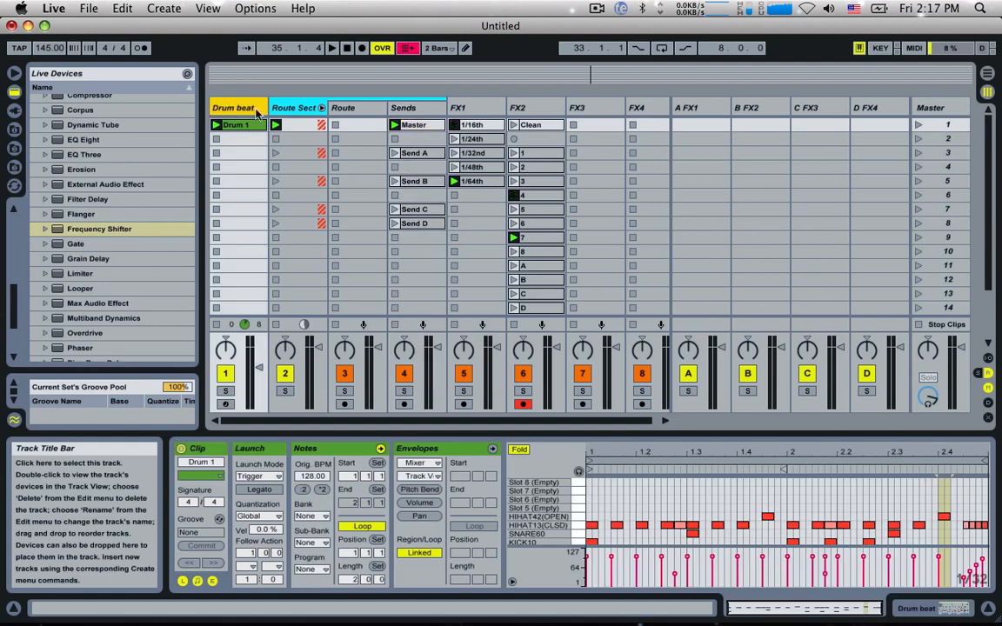
{"action": "key", "text": "super+shift+t"}
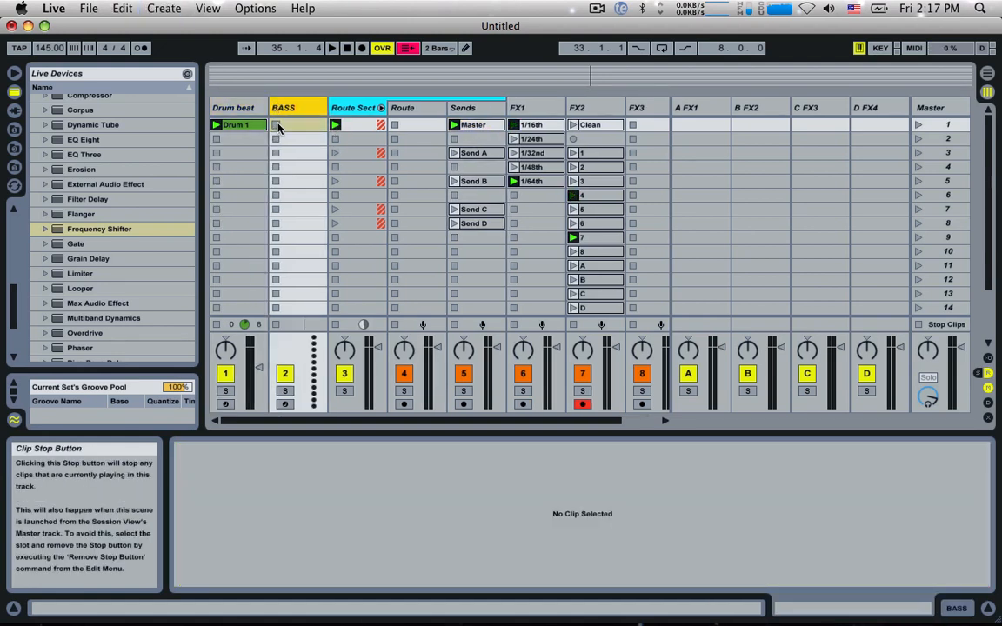
{"action": "double_click", "coordinate": [294, 127]}
{"action": "scroll", "coordinate": [586, 504], "scroll_direction": "down", "scroll_amount": 5}
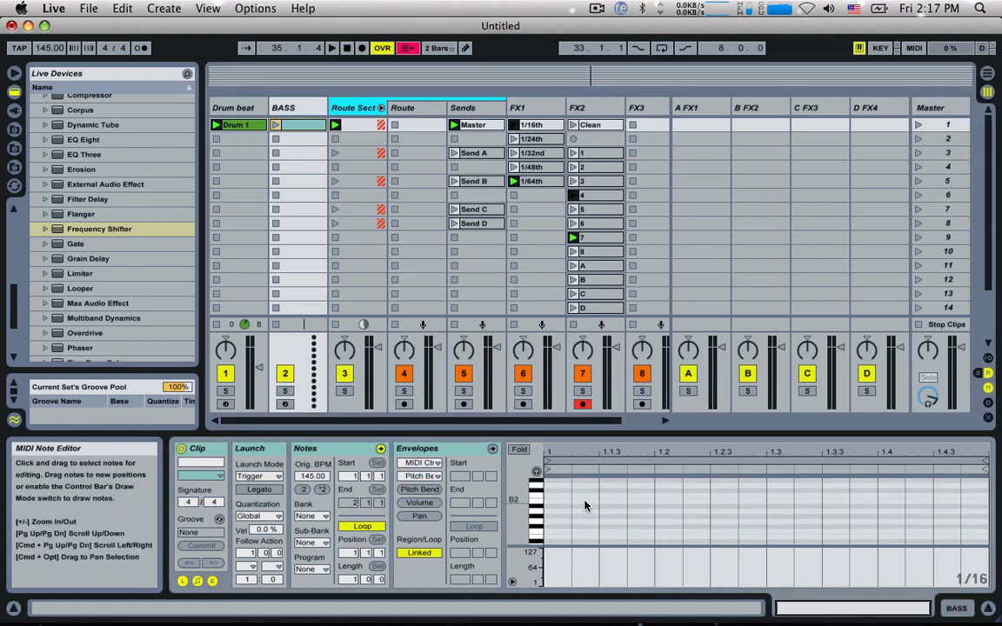
{"action": "scroll", "coordinate": [560, 530], "scroll_direction": "down", "scroll_amount": 3}
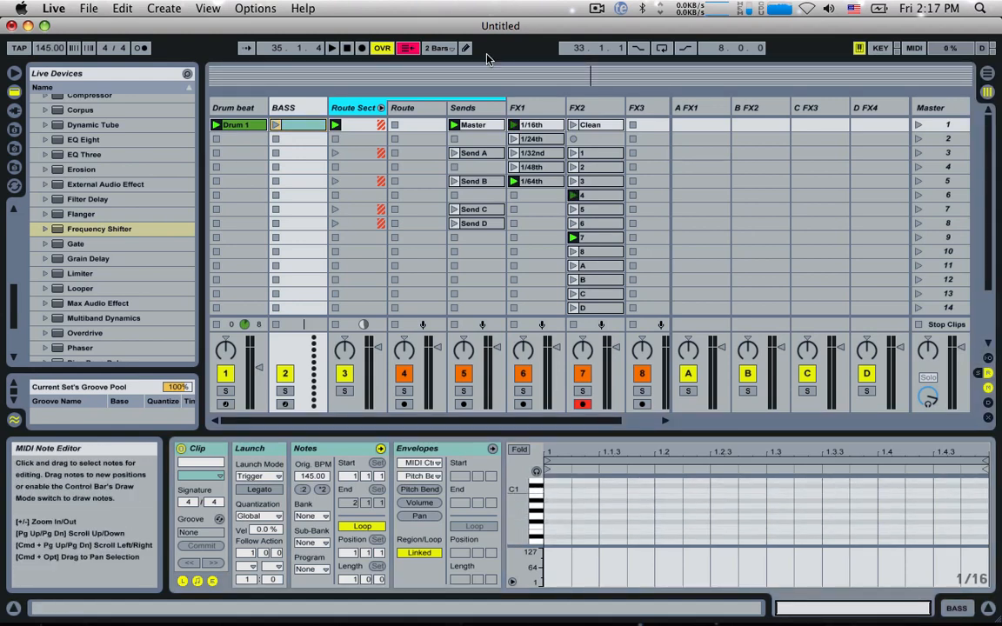
Step: Launch the Master send clip and the BASS clip, and load Operator onto the BASS track
{"action": "left_click", "coordinate": [456, 125]}
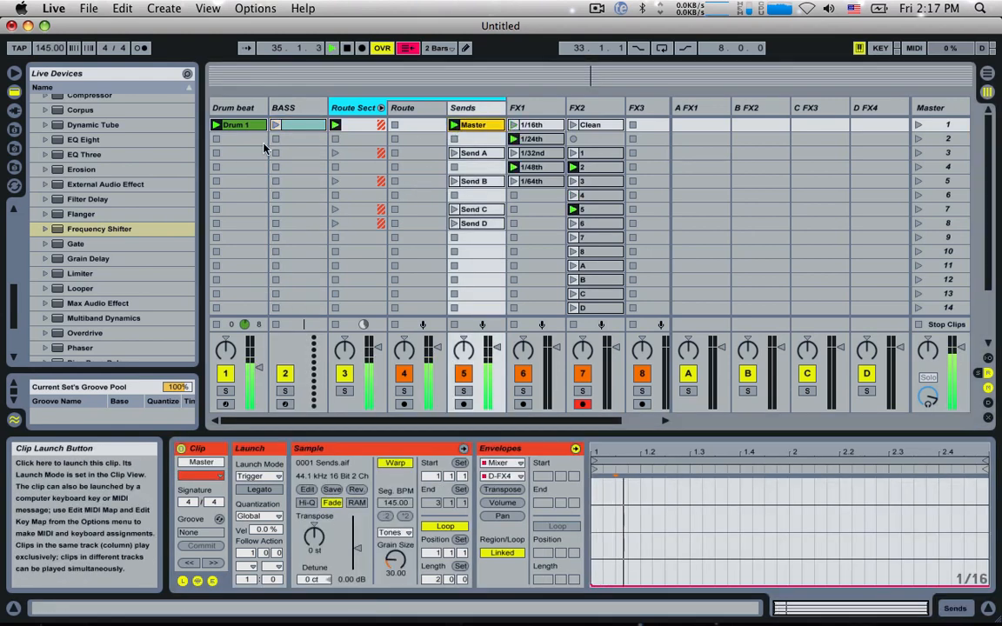
{"action": "left_click", "coordinate": [288, 126]}
{"action": "left_click", "coordinate": [276, 126]}
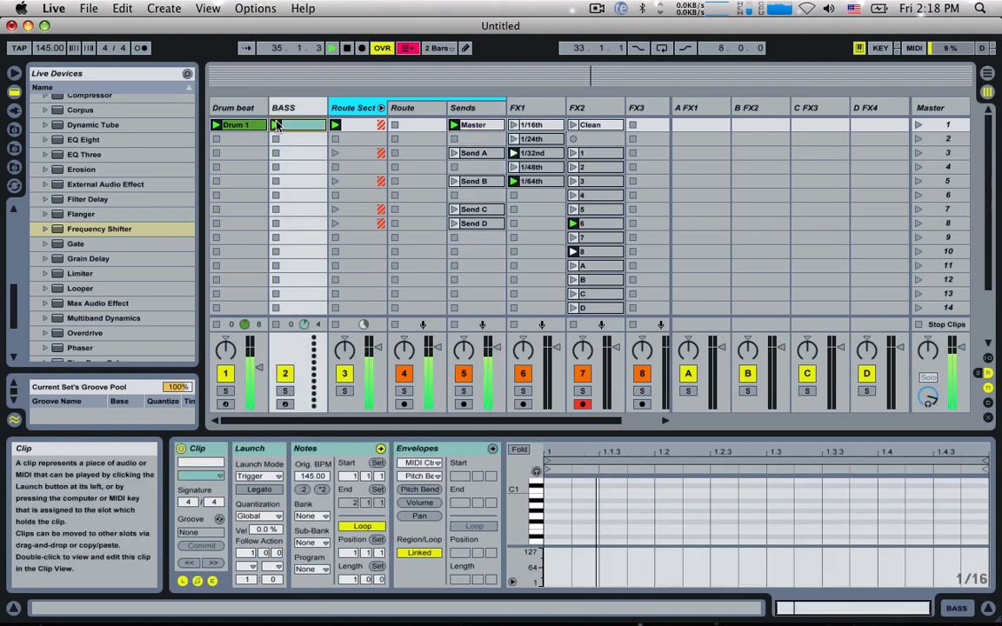
{"action": "scroll", "coordinate": [106, 123], "scroll_direction": "up", "scroll_amount": 10}
{"action": "double_click", "coordinate": [84, 233]}
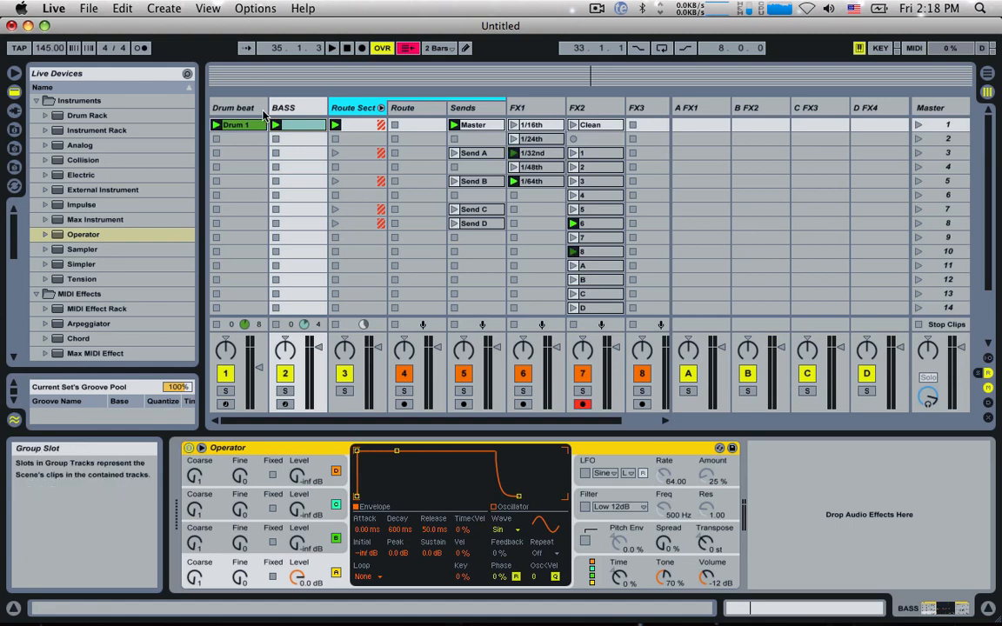
Step: Add a one-bar G1 note to the BASS clip from 1.1.1 to 2.1.1, and start playback to audition it
{"action": "left_click", "coordinate": [288, 126]}
{"action": "scroll", "coordinate": [553, 523], "scroll_direction": "up", "scroll_amount": 3}
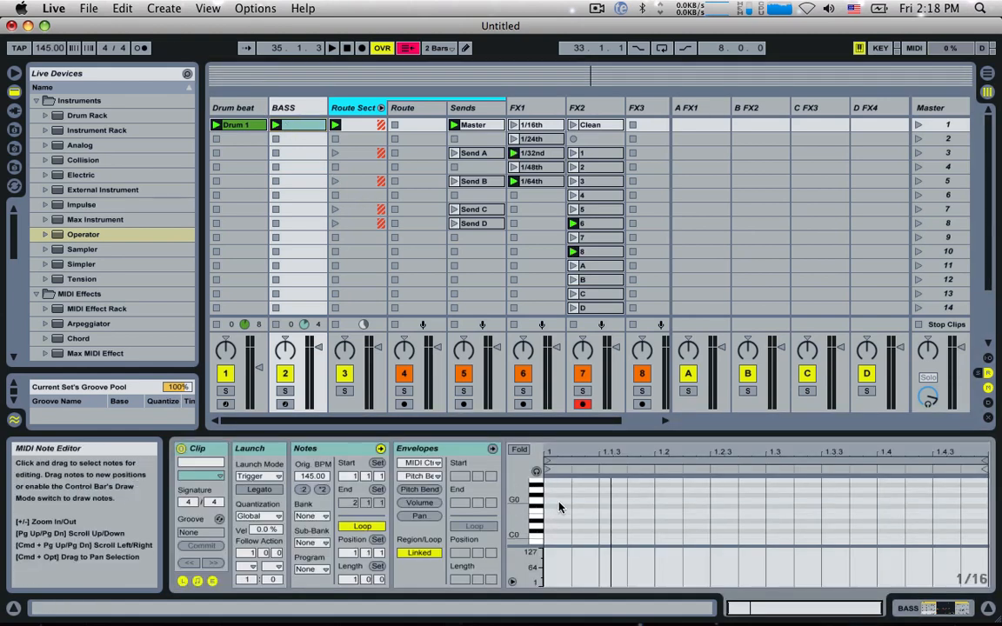
{"action": "scroll", "coordinate": [557, 513], "scroll_direction": "down", "scroll_amount": 3}
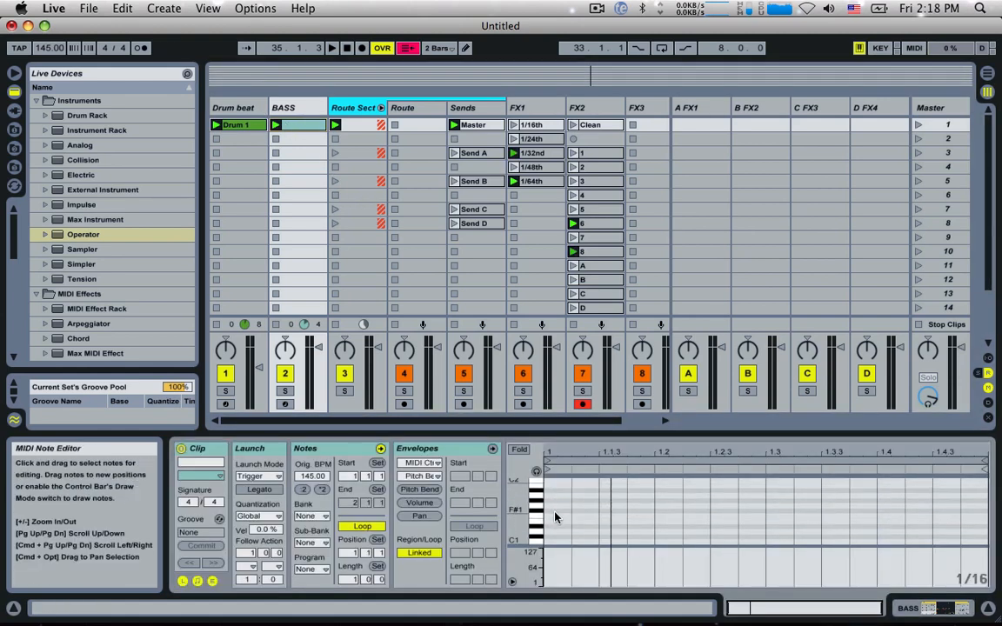
{"action": "double_click", "coordinate": [556, 505]}
{"action": "left_click_drag", "start_coordinate": [569, 505], "coordinate": [940, 499]}
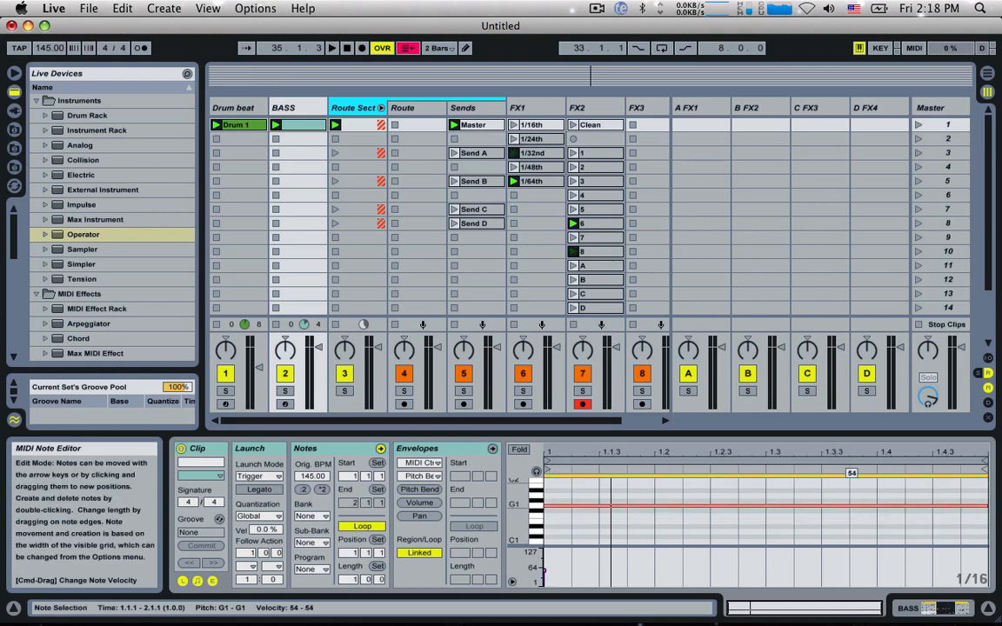
{"action": "key", "text": "space"}
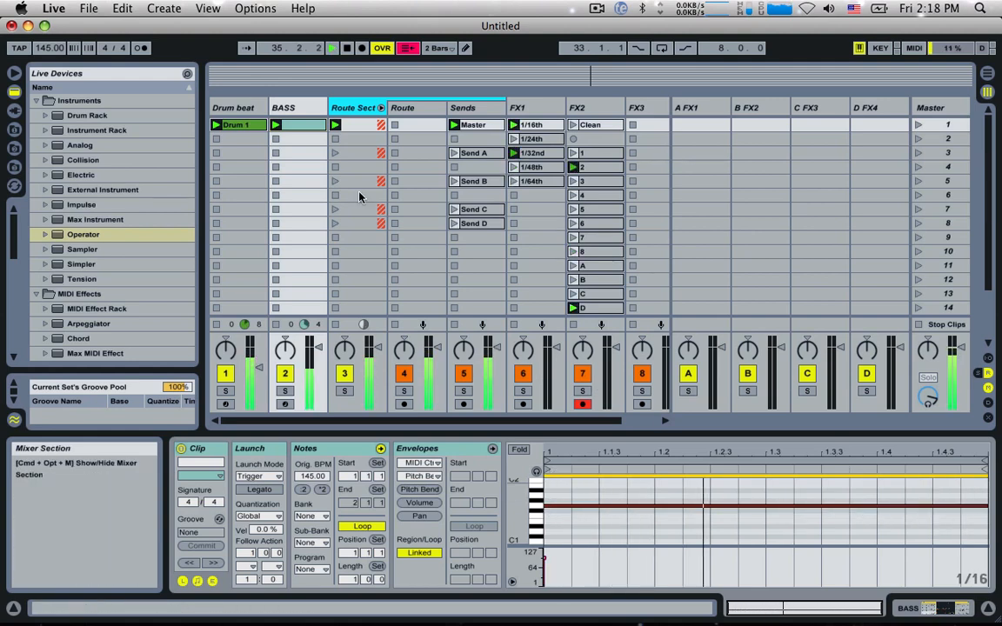
Step: Add a Compressor after Operator on the BASS track, expand its sidechain section, and enable Sidechain
{"action": "double_click", "coordinate": [283, 107]}
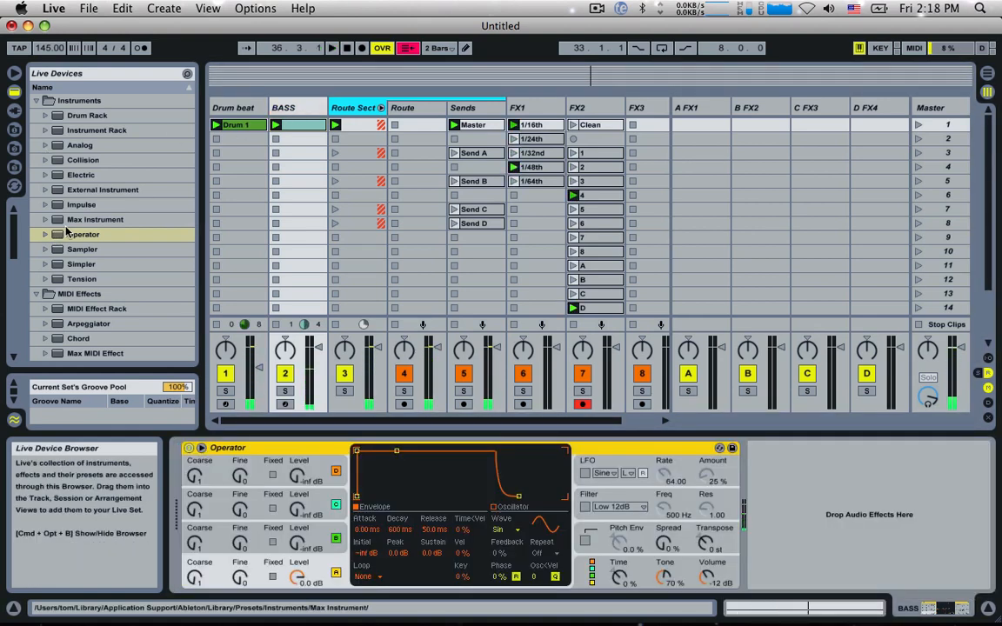
{"action": "scroll", "coordinate": [100, 293], "scroll_direction": "down", "scroll_amount": 5}
{"action": "double_click", "coordinate": [89, 321]}
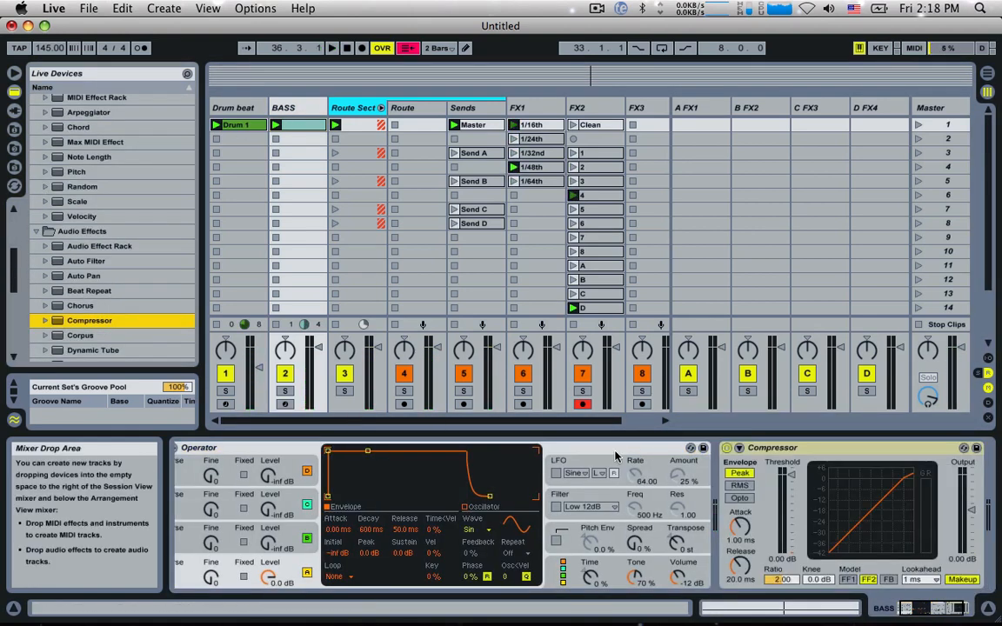
{"action": "left_click", "coordinate": [738, 449]}
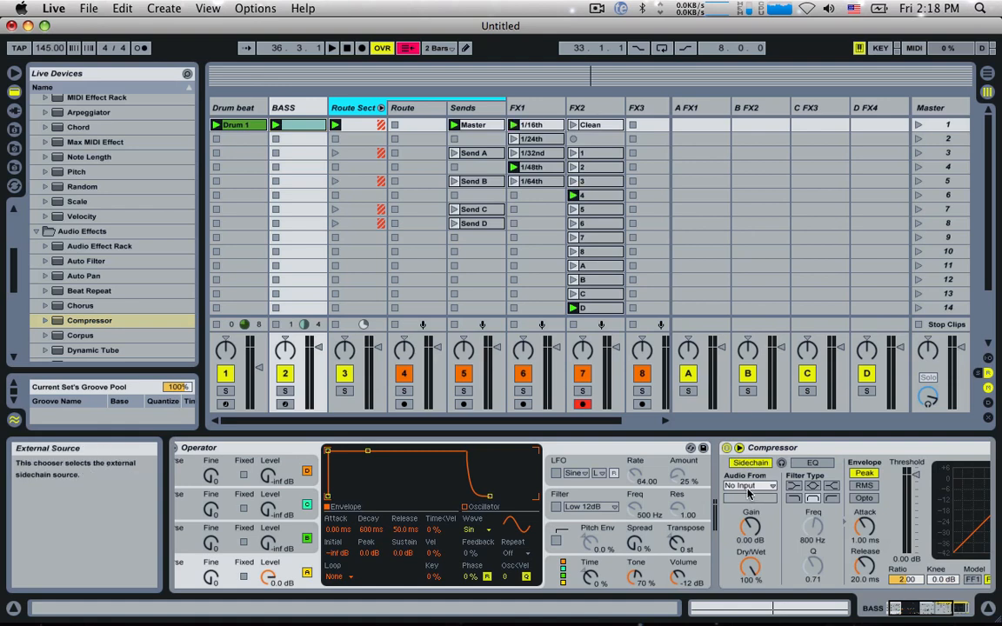
Step: Set the Compressor's sidechain source to Drum beat, Post FX, and briefly audition the result
{"action": "left_click", "coordinate": [750, 485]}
{"action": "left_click", "coordinate": [745, 306]}
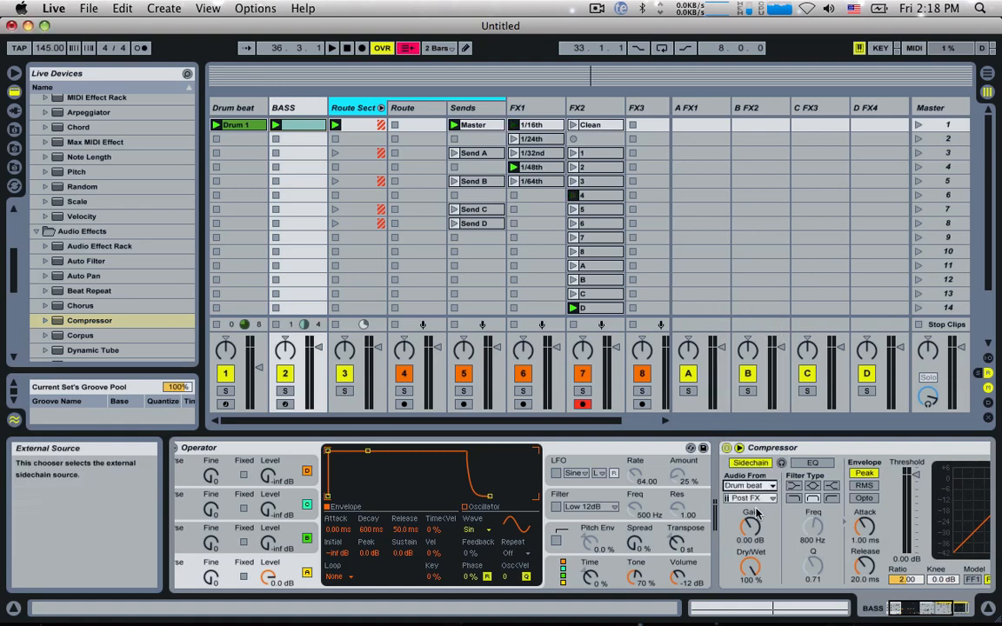
{"action": "left_click", "coordinate": [756, 499]}
{"action": "left_click", "coordinate": [758, 502]}
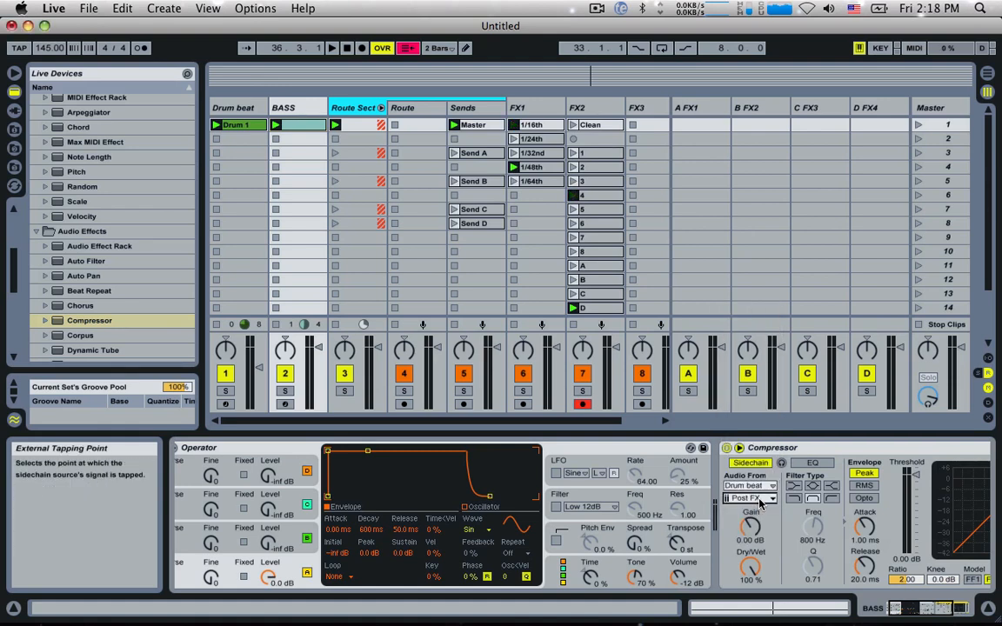
{"action": "key", "text": "space"}
{"action": "key", "text": "space"}
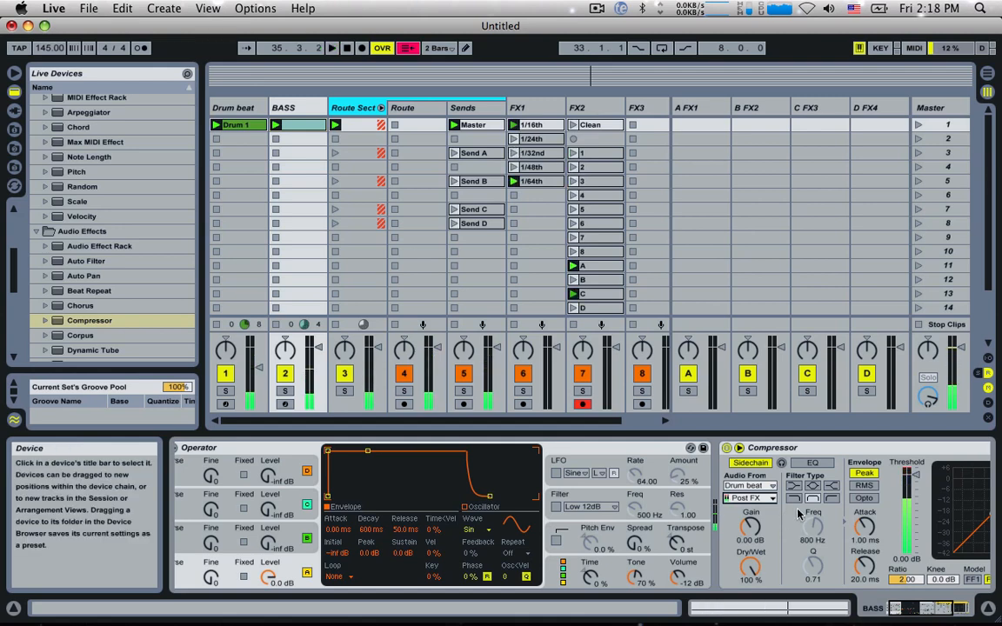
Step: Enable the Compressor's sidechain EQ with the low-pass filter and set its frequency to 69.4 Hz
{"action": "left_click", "coordinate": [812, 463]}
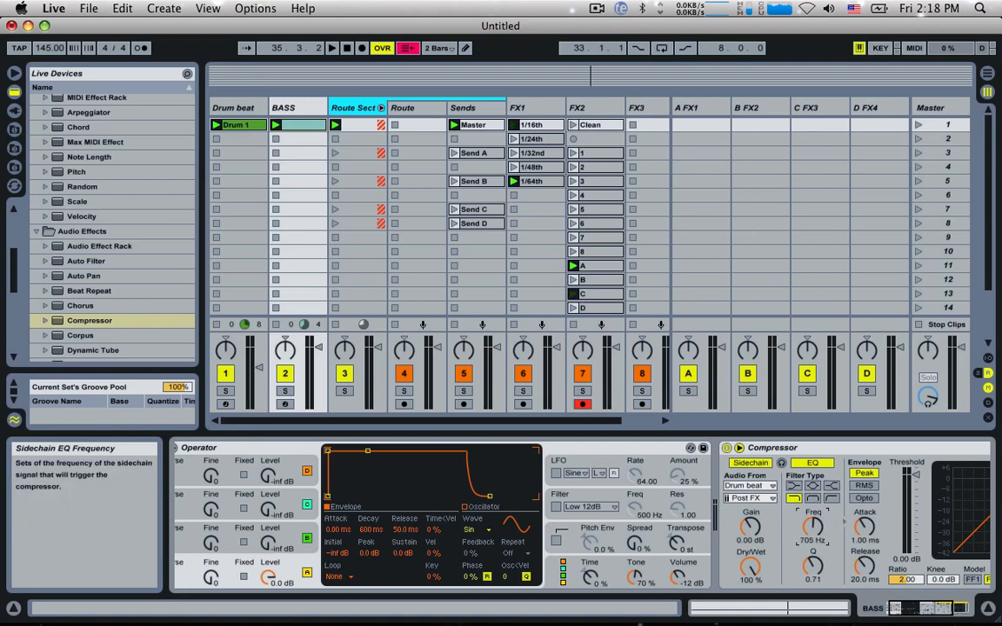
{"action": "key", "text": "space"}
{"action": "left_click_drag", "start_coordinate": [812, 526], "coordinate": [812, 552]}
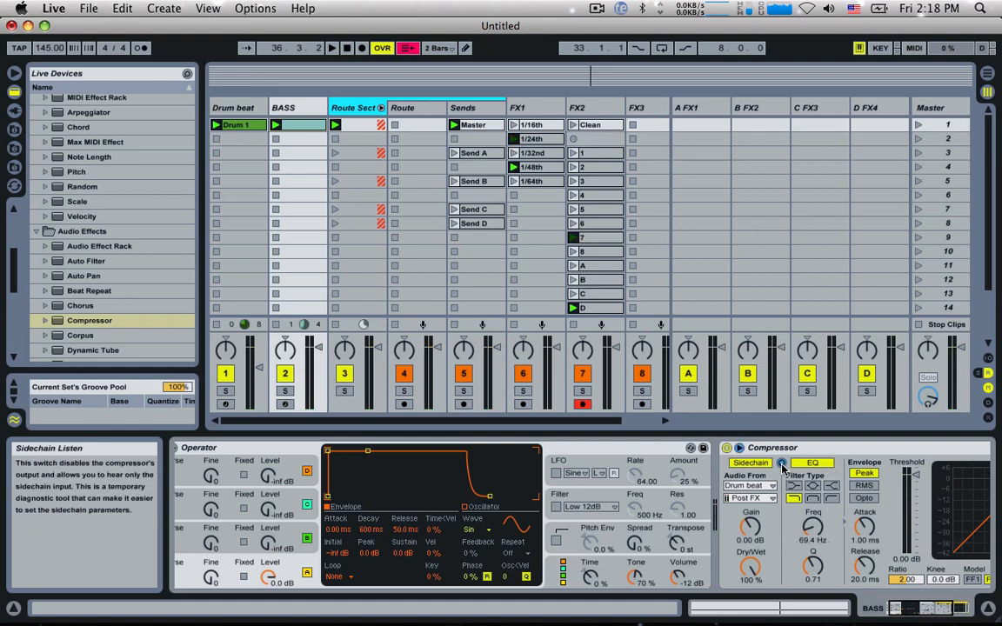
Step: Audition the filtered sidechain signal and lower the Compressor's threshold to -37.8 dB
{"action": "key", "text": "space"}
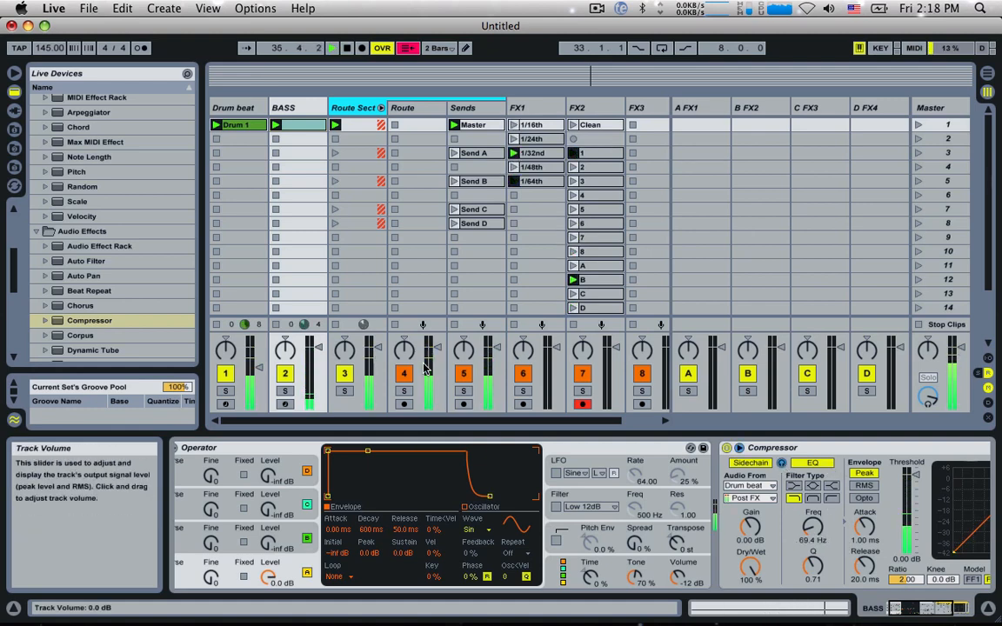
{"action": "left_click", "coordinate": [225, 375]}
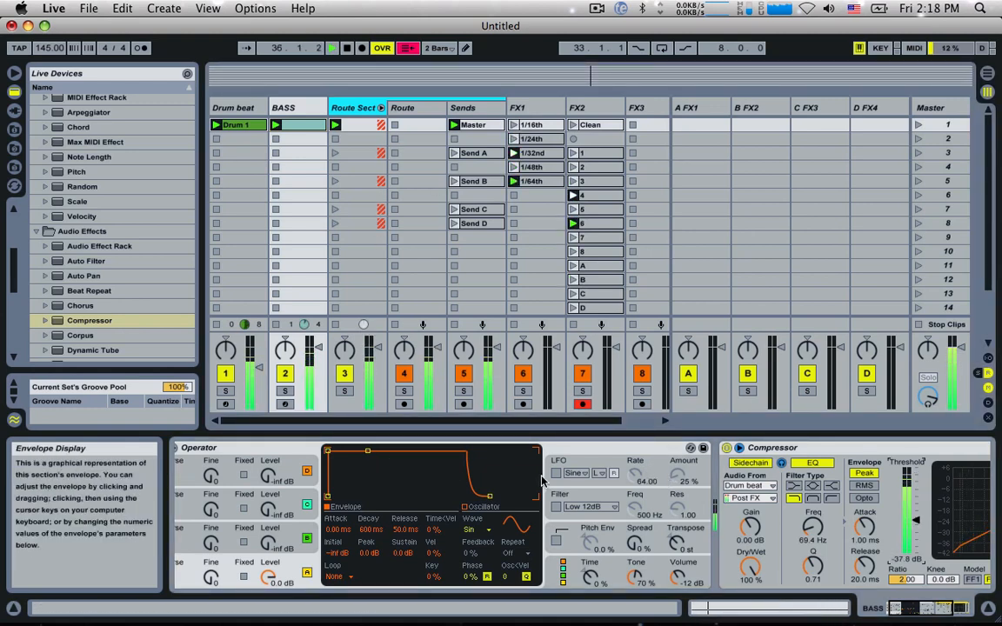
{"action": "scroll", "coordinate": [577, 517], "scroll_direction": "right", "scroll_amount": 5}
{"action": "scroll", "coordinate": [392, 457], "scroll_direction": "left", "scroll_amount": 5}
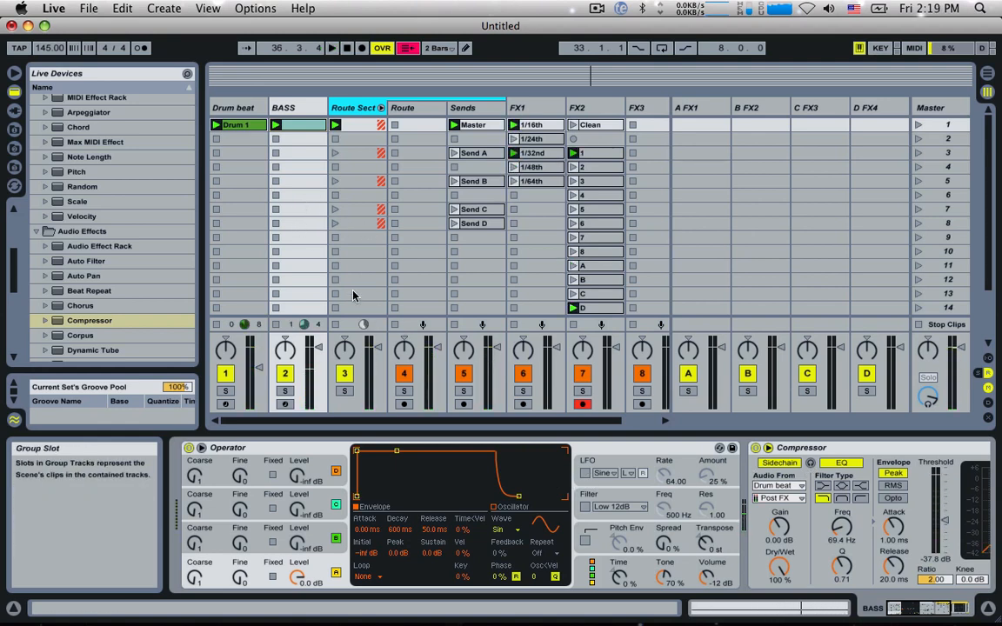
Step: Set Operator's oscillator A to the Saw D wave with Coarse 0.5, and enable the Low 12dB filter at 961 Hz
{"action": "left_click", "coordinate": [511, 530]}
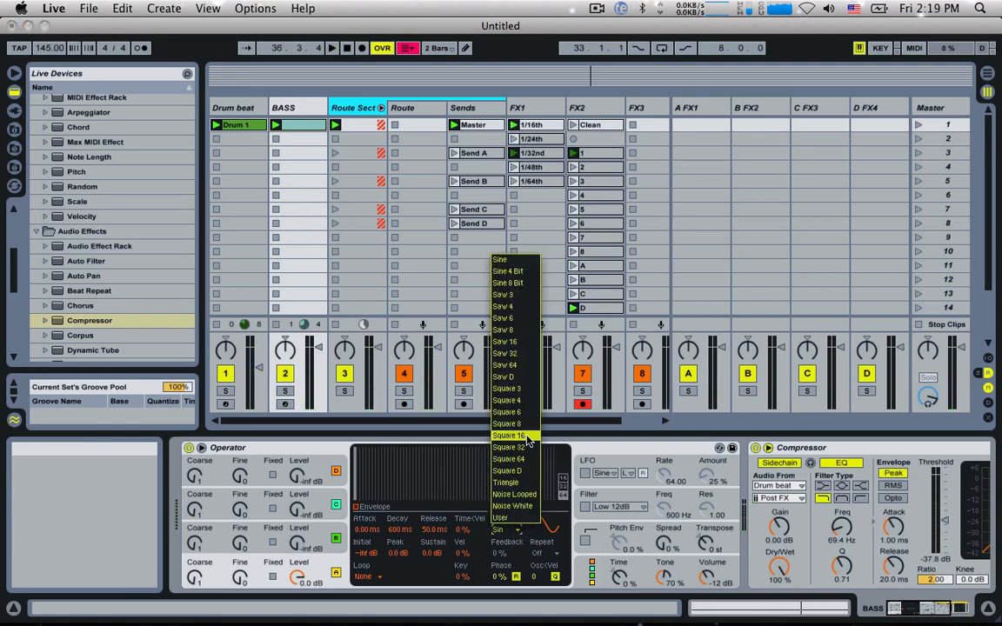
{"action": "left_click", "coordinate": [519, 379]}
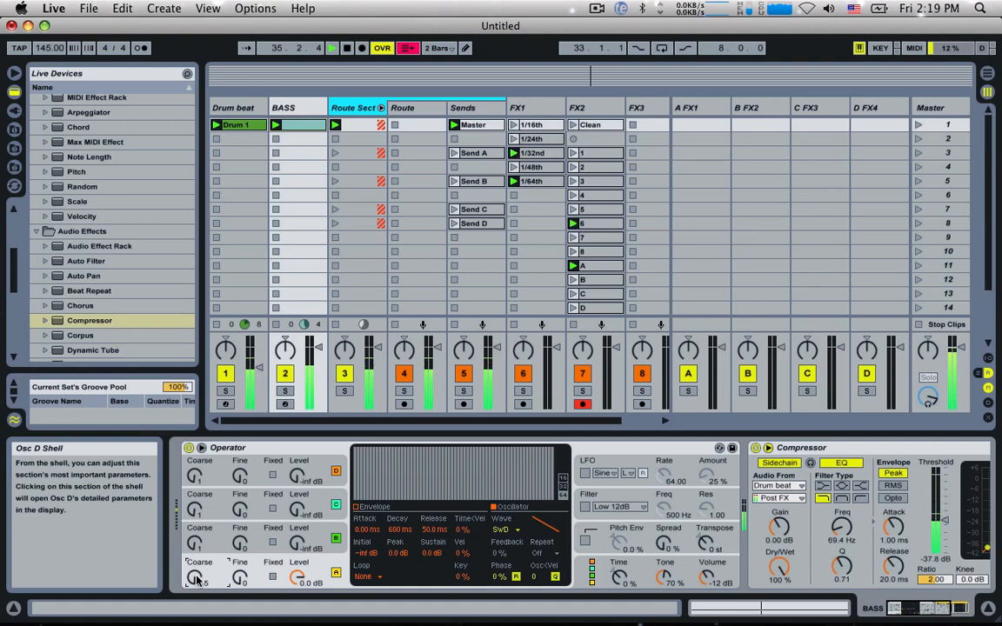
{"action": "left_click", "coordinate": [588, 508]}
{"action": "left_click", "coordinate": [585, 508]}
{"action": "left_click_drag", "start_coordinate": [663, 509], "coordinate": [663, 526]}
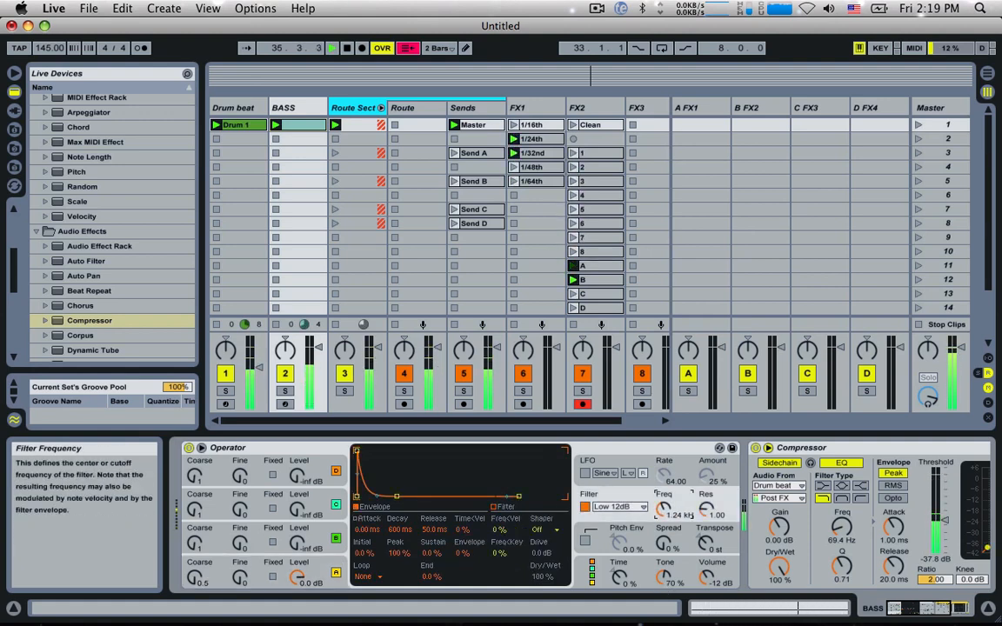
Step: Enable Operator's LFO, switch its range to tempo sync at a 1/16 rate, and raise its amount to 100%
{"action": "left_click", "coordinate": [584, 472]}
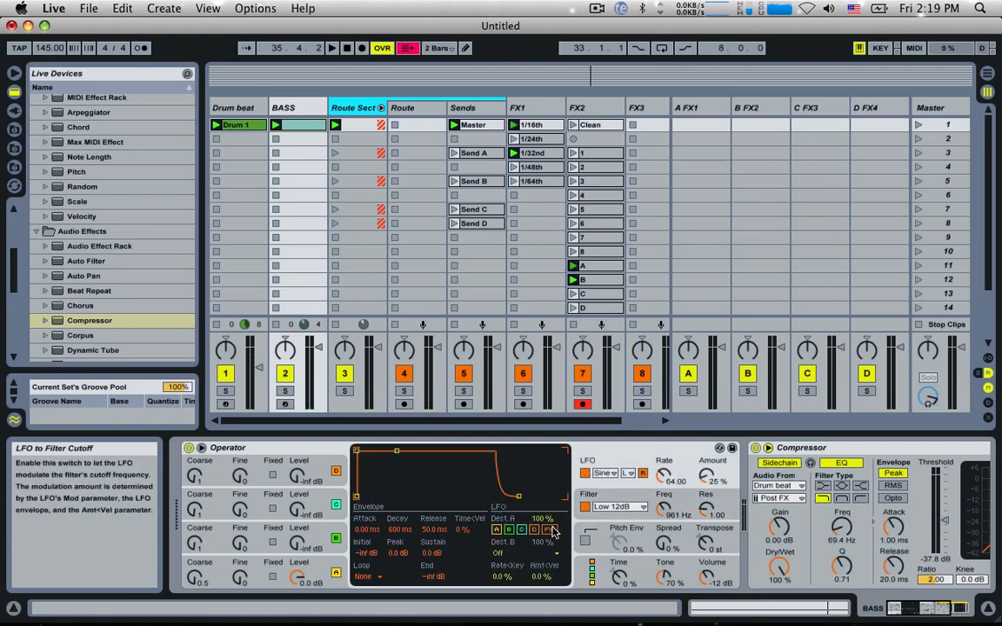
{"action": "left_click", "coordinate": [628, 473]}
{"action": "left_click", "coordinate": [630, 506]}
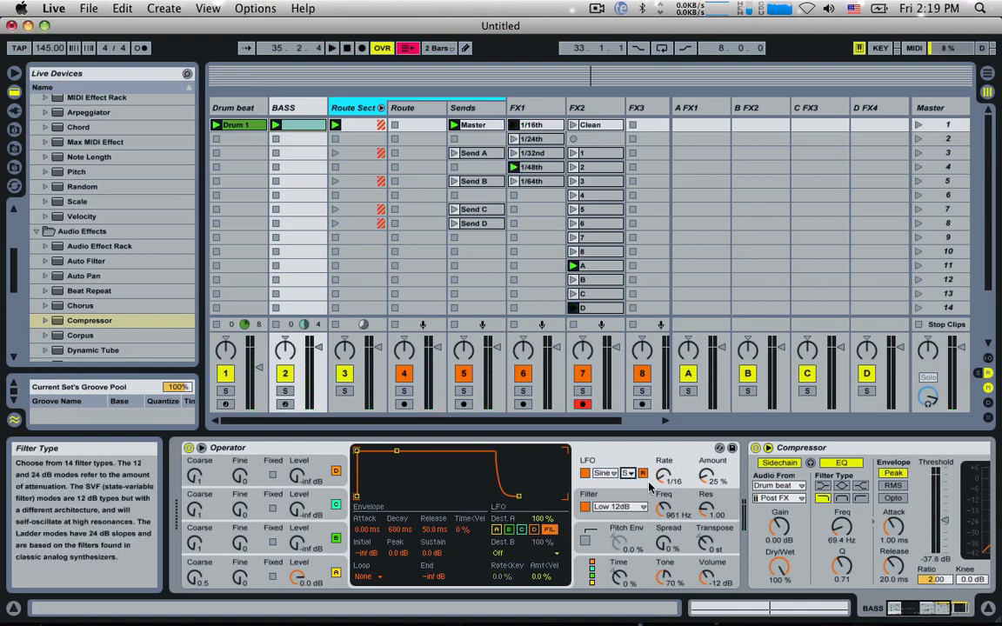
{"action": "left_click_drag", "start_coordinate": [706, 475], "coordinate": [706, 391]}
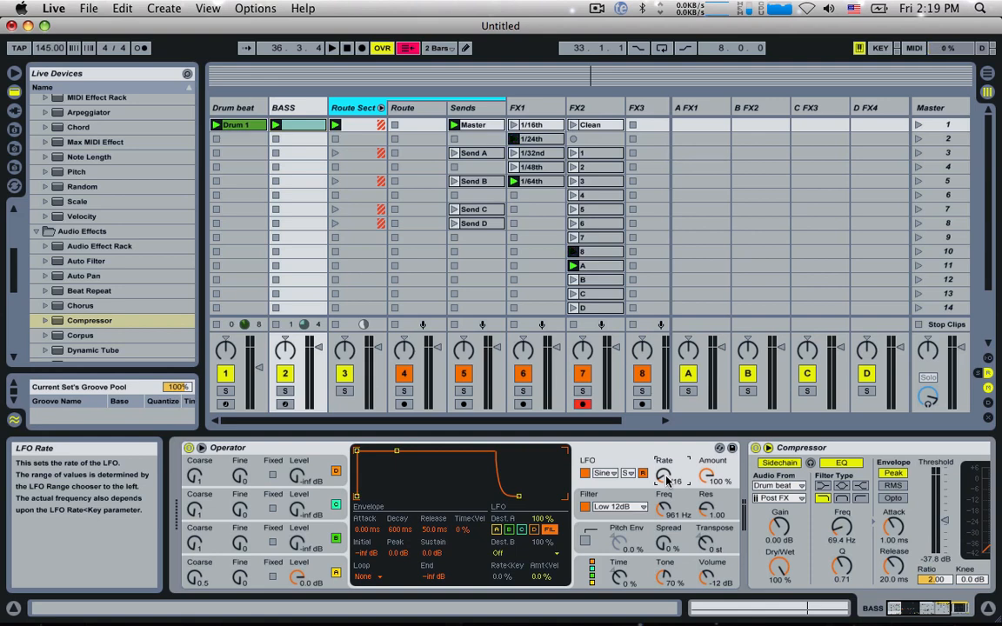
Step: In the BASS clip's Operator LFO Sync envelope, draw a +2 st step from 1.2 to 1.3 and a higher one from 1.3.3 to 1.4.4
{"action": "left_click", "coordinate": [288, 125]}
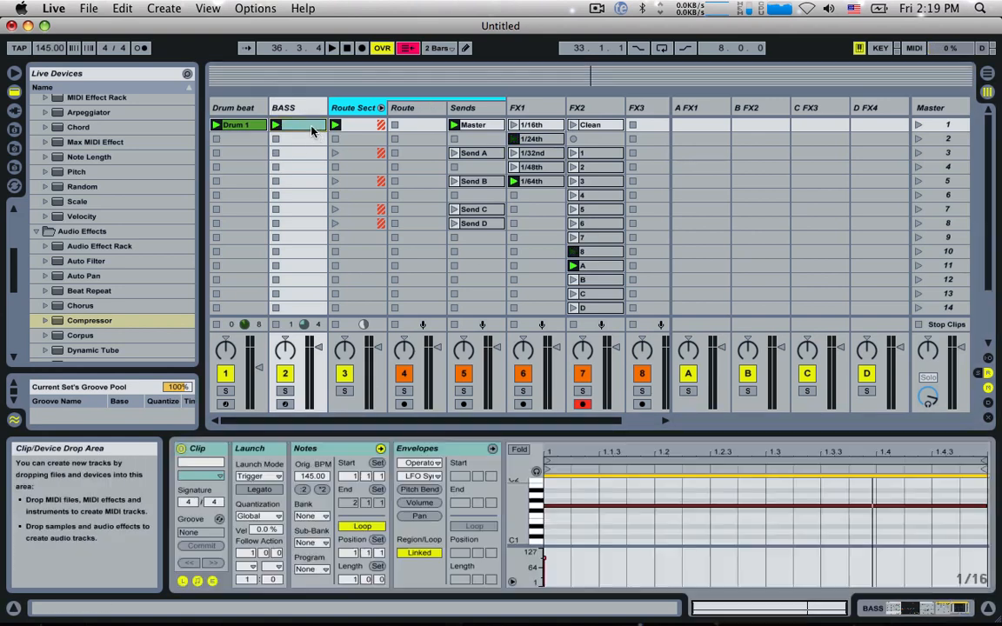
{"action": "left_click", "coordinate": [493, 448]}
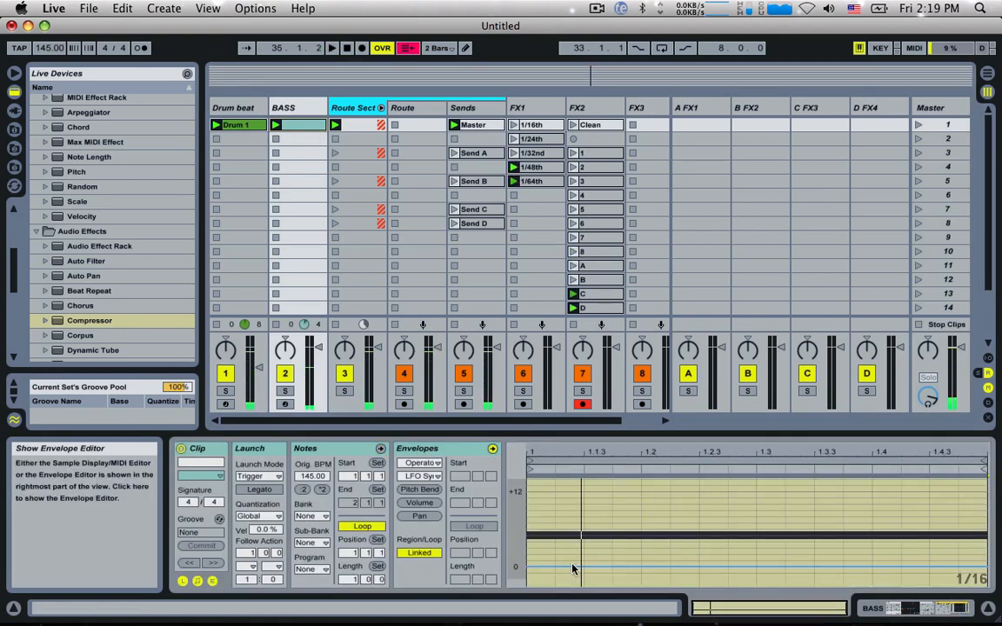
{"action": "key", "text": "super+b"}
{"action": "left_click", "coordinate": [646, 554]}
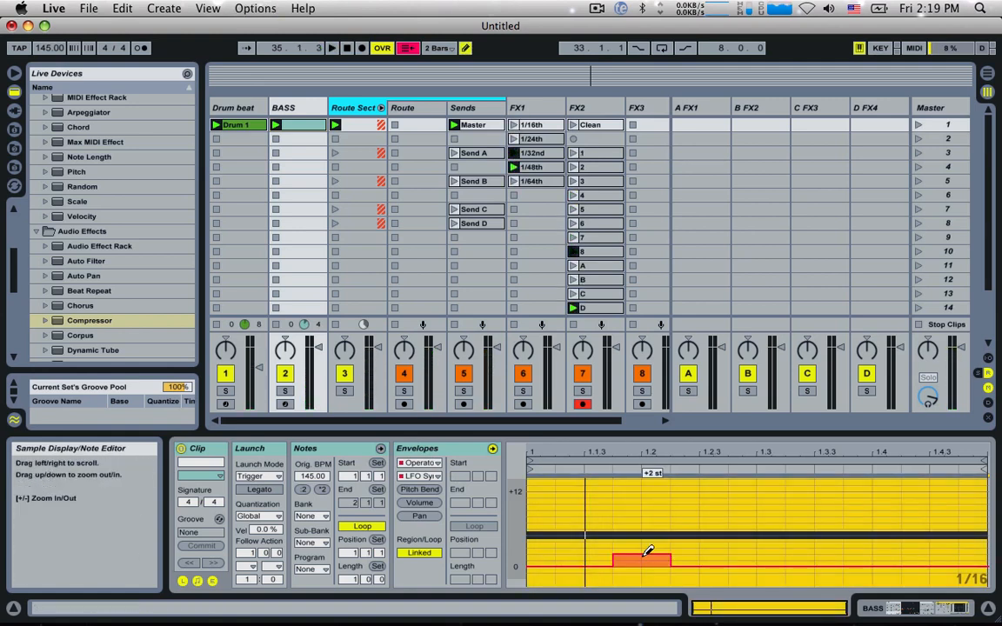
{"action": "key", "text": "super+z"}
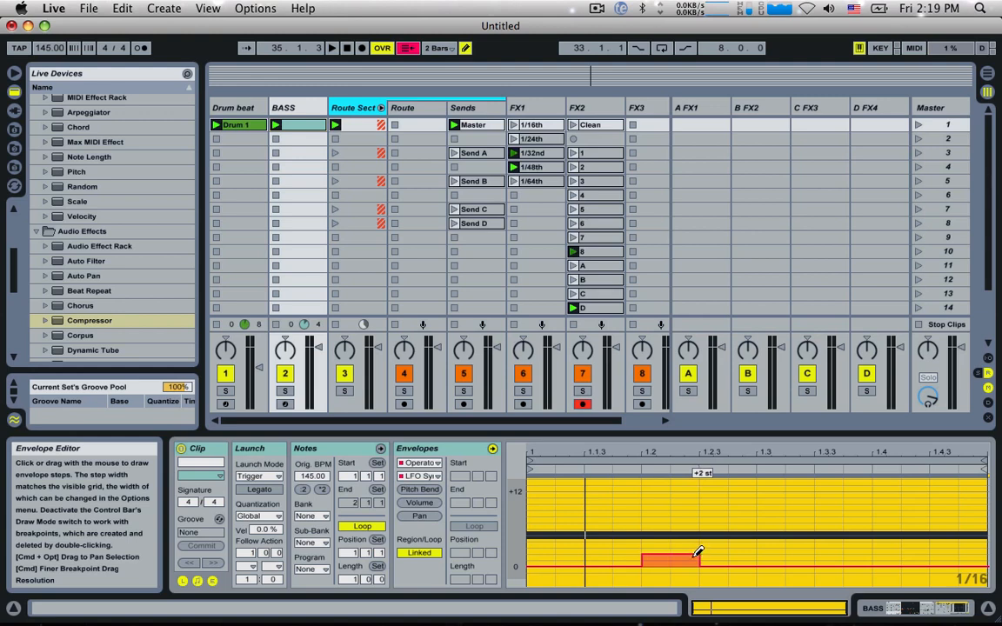
{"action": "left_click_drag", "start_coordinate": [730, 549], "coordinate": [763, 556]}
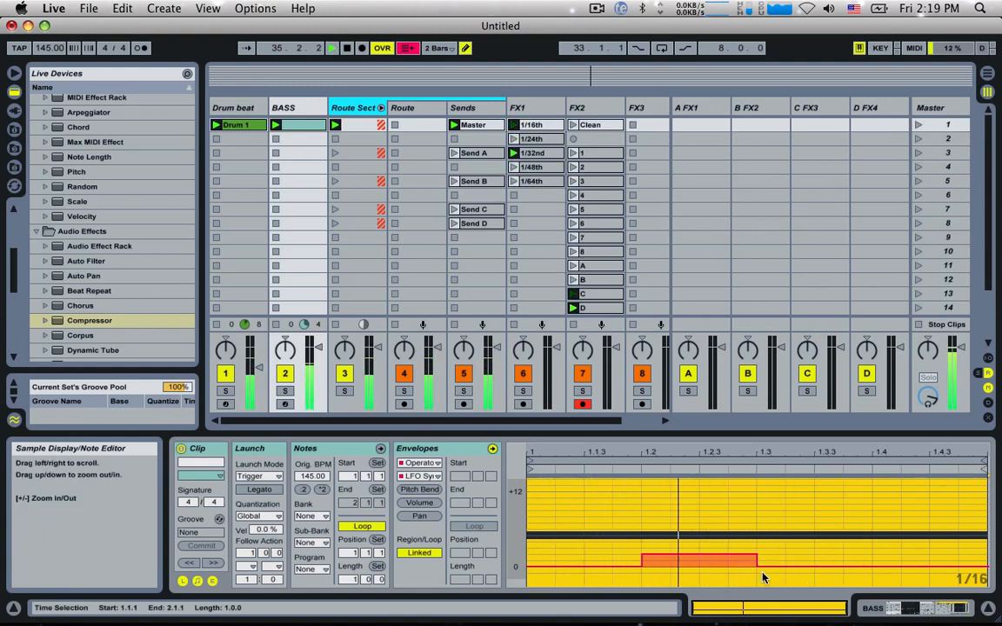
{"action": "left_click_drag", "start_coordinate": [793, 532], "coordinate": [953, 530]}
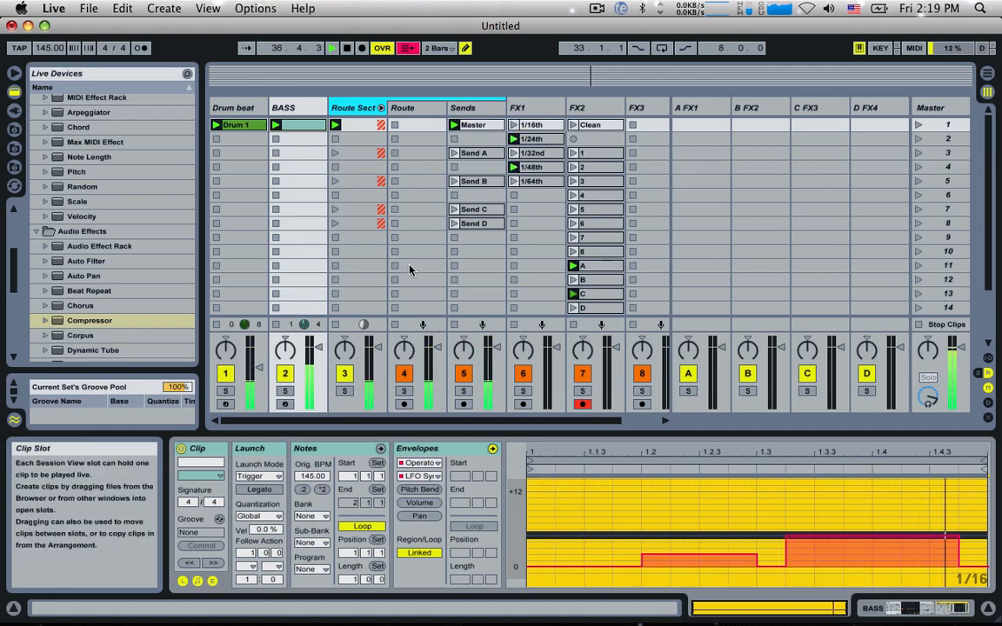
{"action": "left_click_drag", "start_coordinate": [802, 558], "coordinate": [801, 565]}
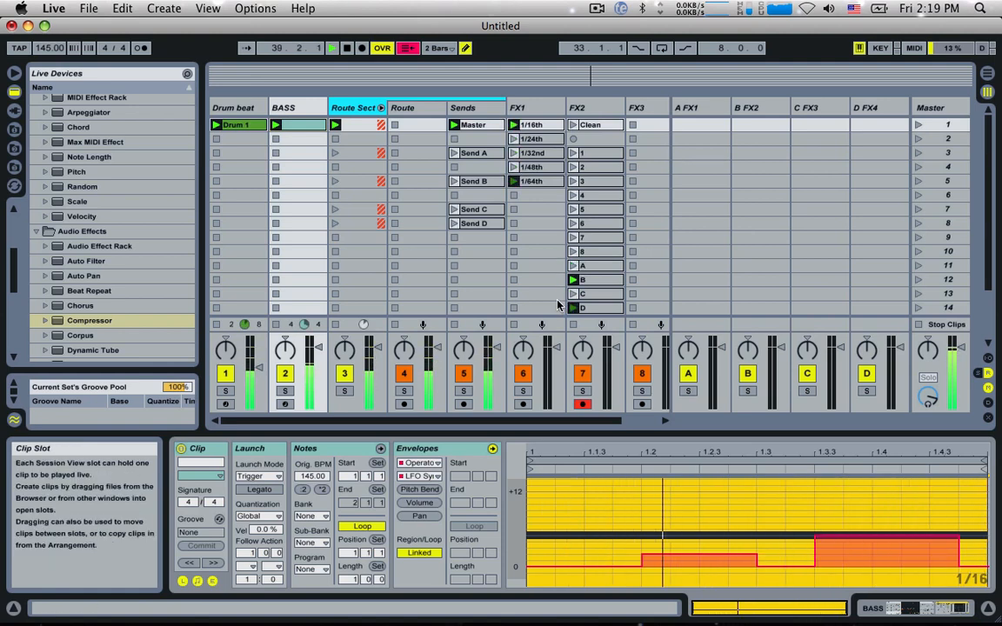
Step: Raise oscillator B's level in the BASS track's Operator and start playback to hear it
{"action": "left_click", "coordinate": [282, 107]}
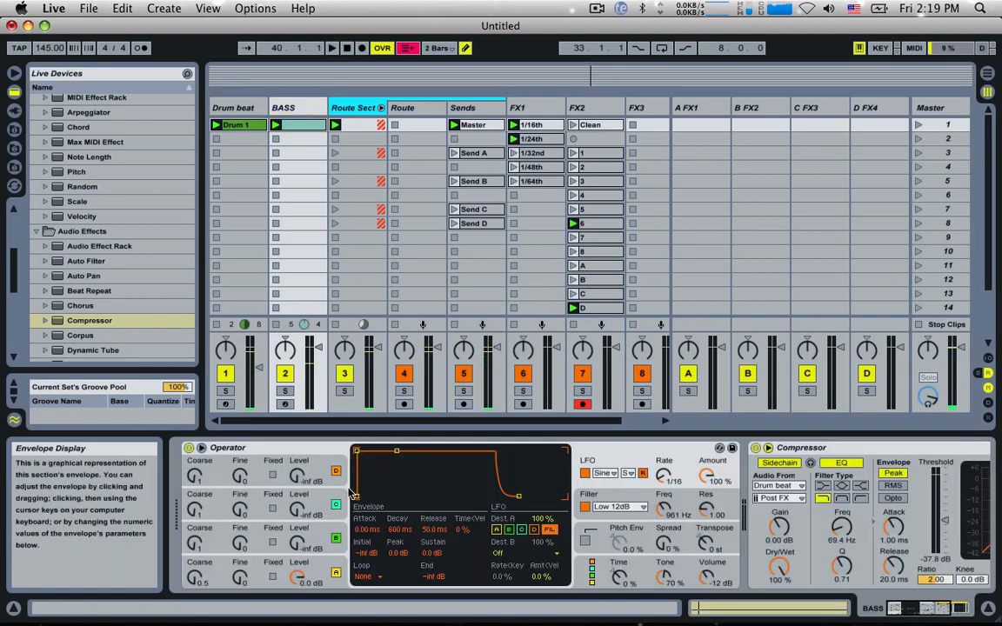
{"action": "left_click_drag", "start_coordinate": [303, 548], "coordinate": [302, 540]}
{"action": "key", "text": "space"}
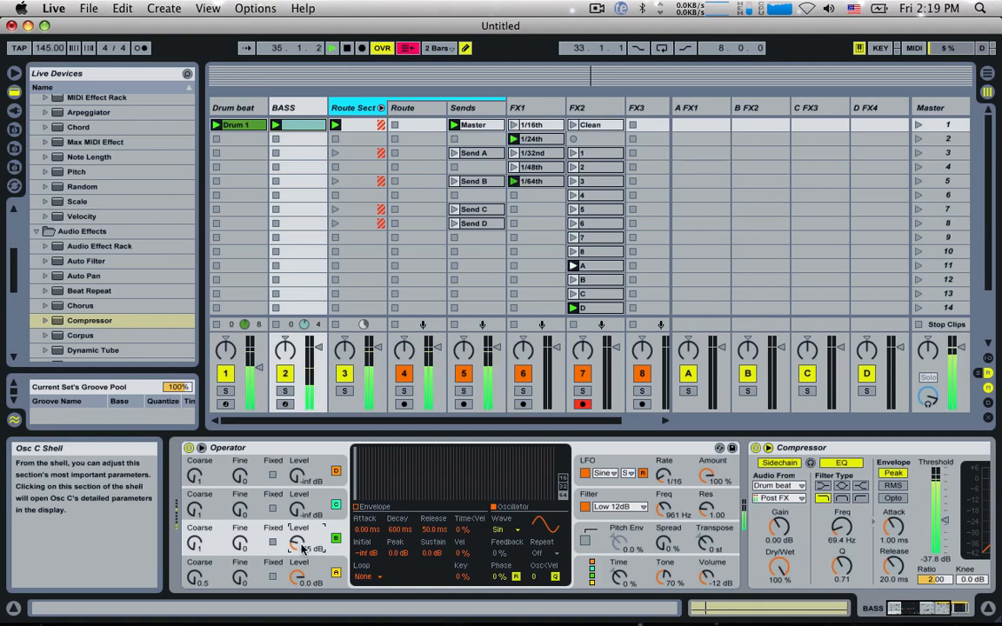
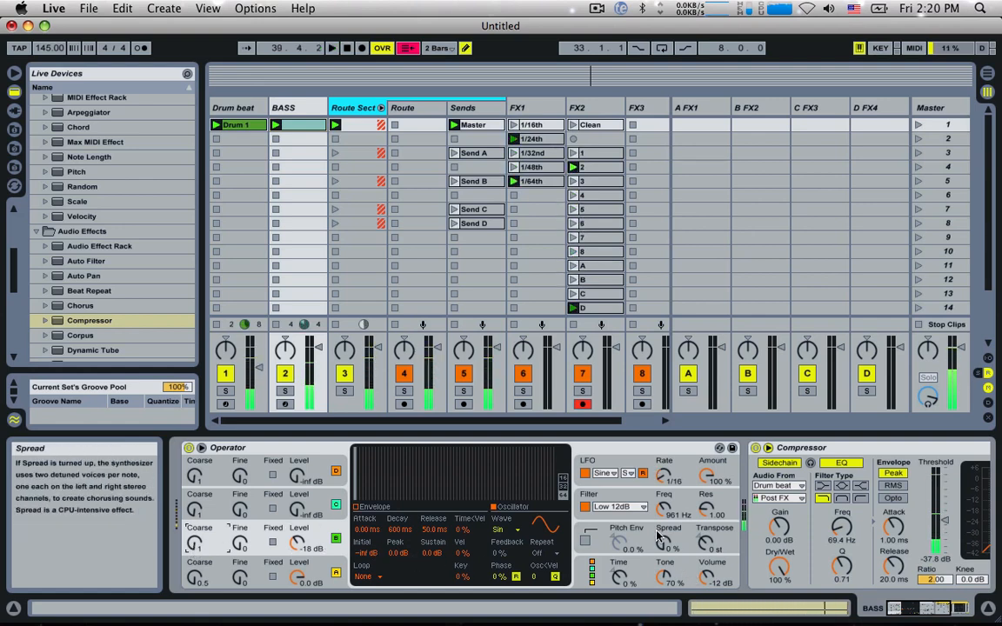
Step: Raise Operator's Spread to 91% and extend the BASS clip's loop length to 4 bars
{"action": "left_click_drag", "start_coordinate": [659, 538], "coordinate": [663, 541]}
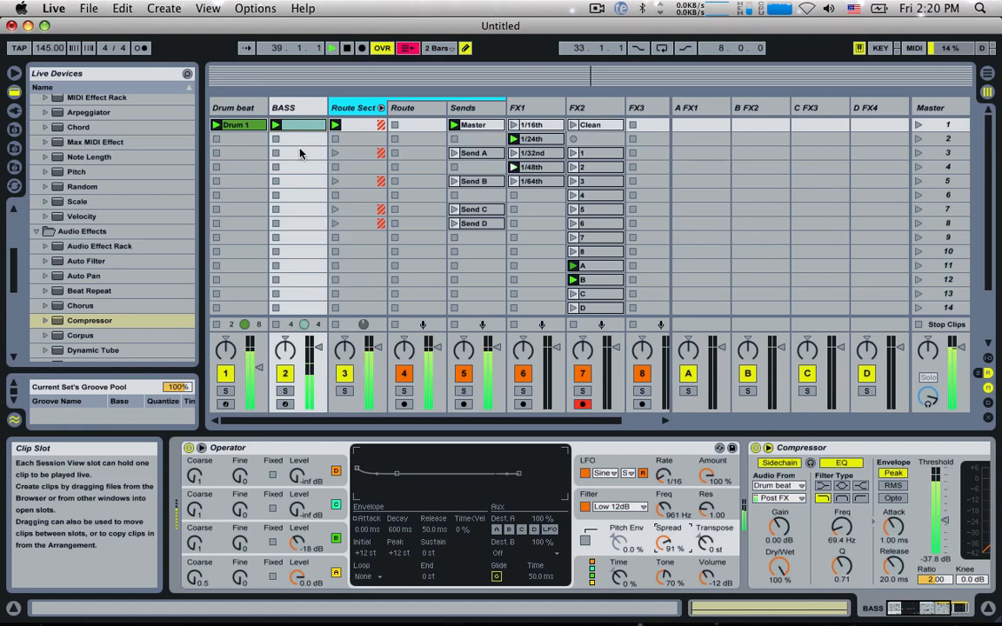
{"action": "left_click", "coordinate": [291, 126]}
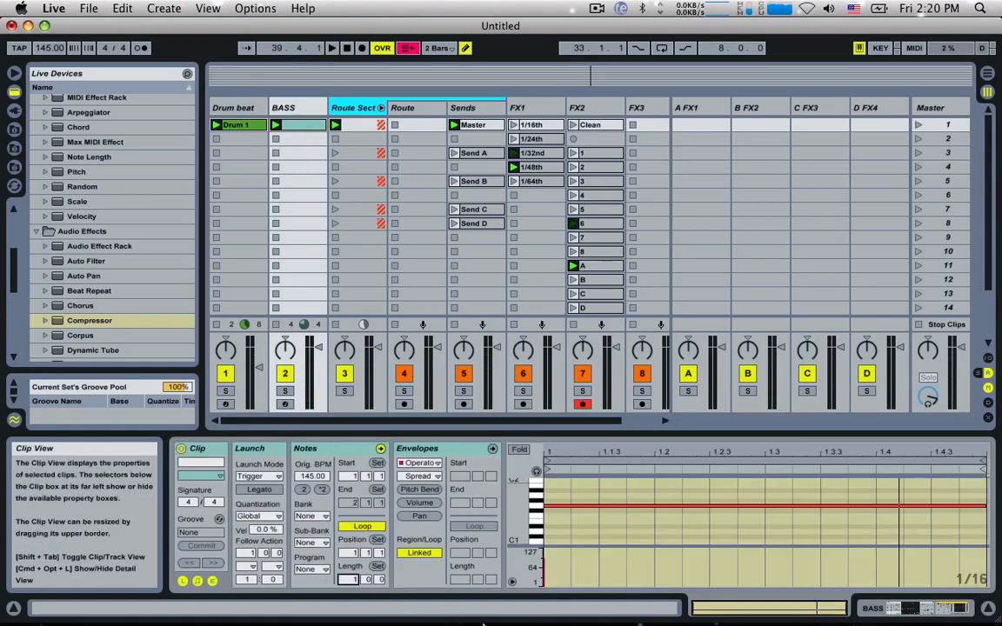
{"action": "type", "text": "4"}
{"action": "key", "text": "Return"}
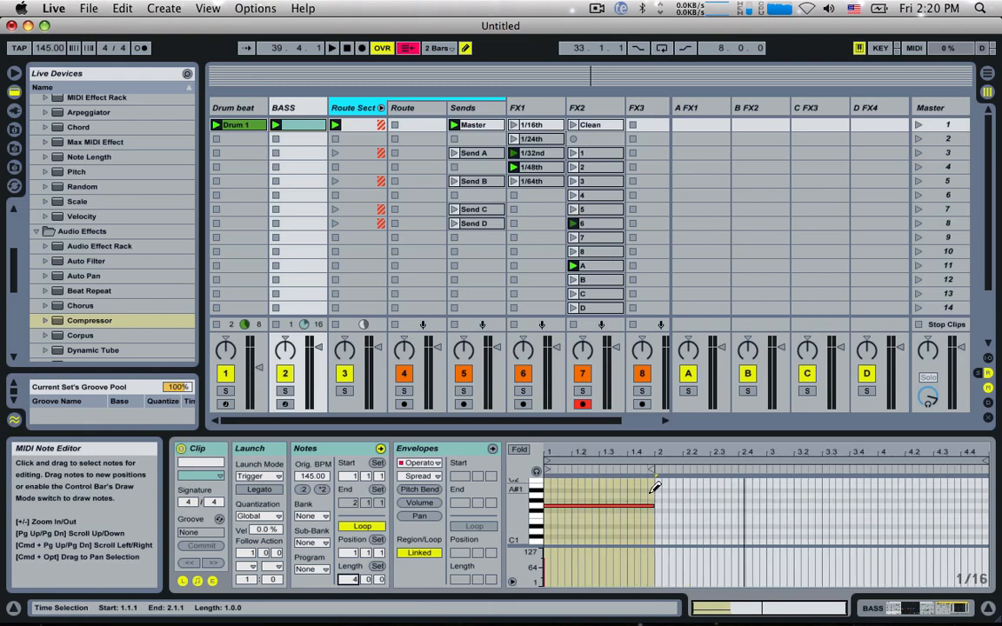
Step: Add an A#1 note from 2.1 to 2.3 and an A1 note from 2.3 to 3.1 in the BASS clip
{"action": "scroll", "coordinate": [661, 504], "scroll_direction": "up", "scroll_amount": 2}
{"action": "left_click", "coordinate": [661, 505]}
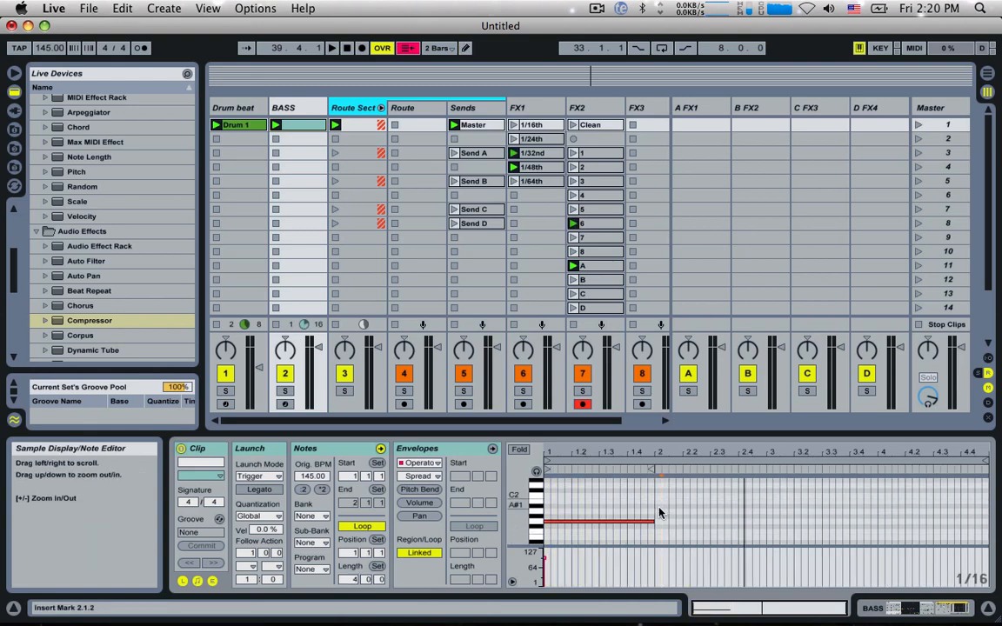
{"action": "double_click", "coordinate": [659, 506]}
{"action": "left_click_drag", "start_coordinate": [660, 506], "coordinate": [749, 515]}
{"action": "double_click", "coordinate": [703, 512]}
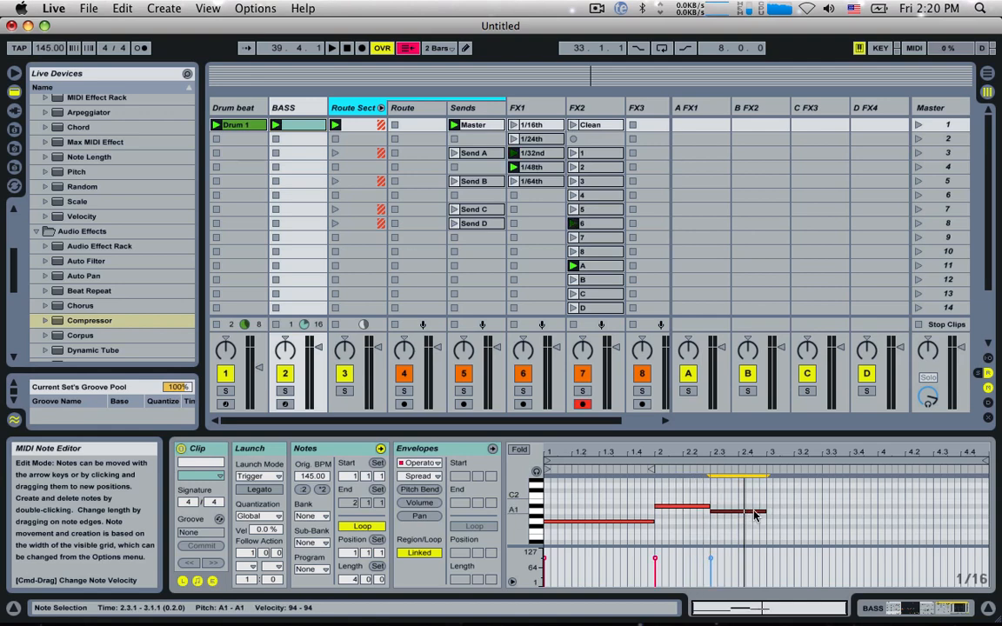
Step: Add a G1 note spanning bars 3 and 4 of the BASS clip and start playback
{"action": "left_click", "coordinate": [771, 522]}
{"action": "left_click", "coordinate": [769, 516]}
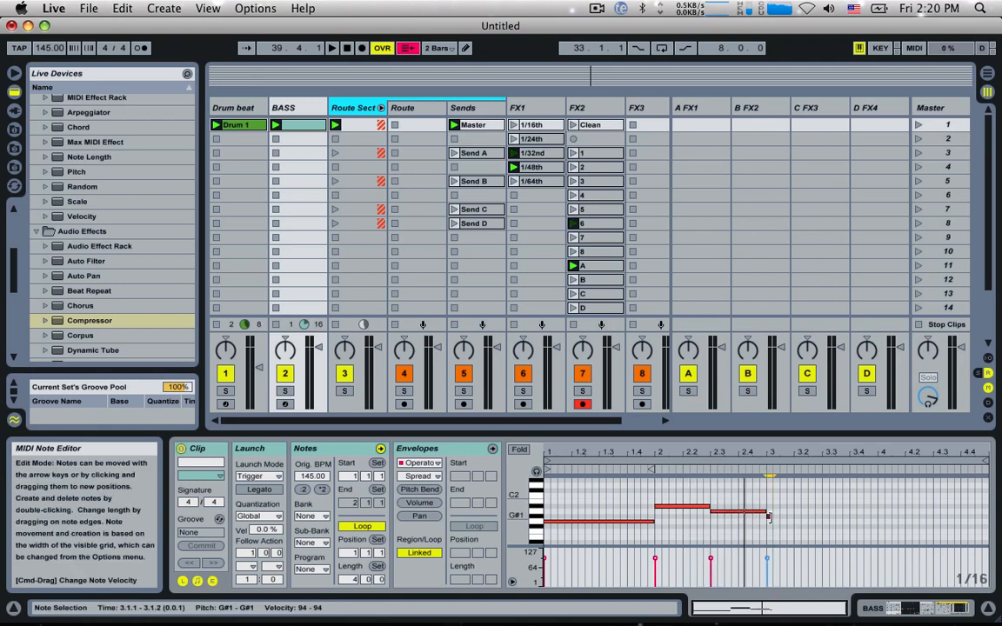
{"action": "left_click_drag", "start_coordinate": [768, 517], "coordinate": [885, 526]}
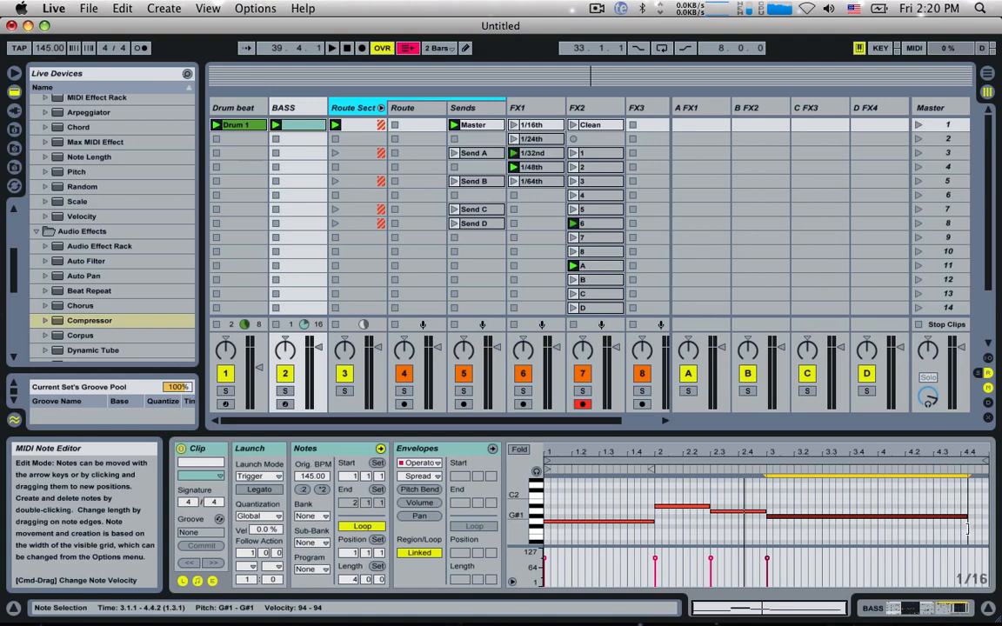
{"action": "left_click_drag", "start_coordinate": [967, 529], "coordinate": [989, 525]}
{"action": "key", "text": "Down"}
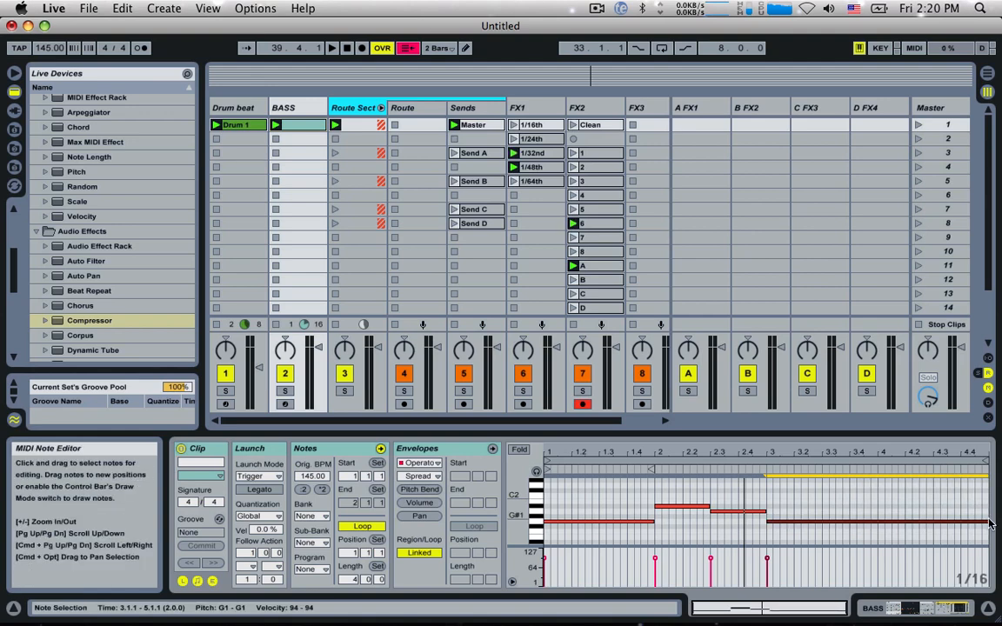
{"action": "key", "text": "space"}
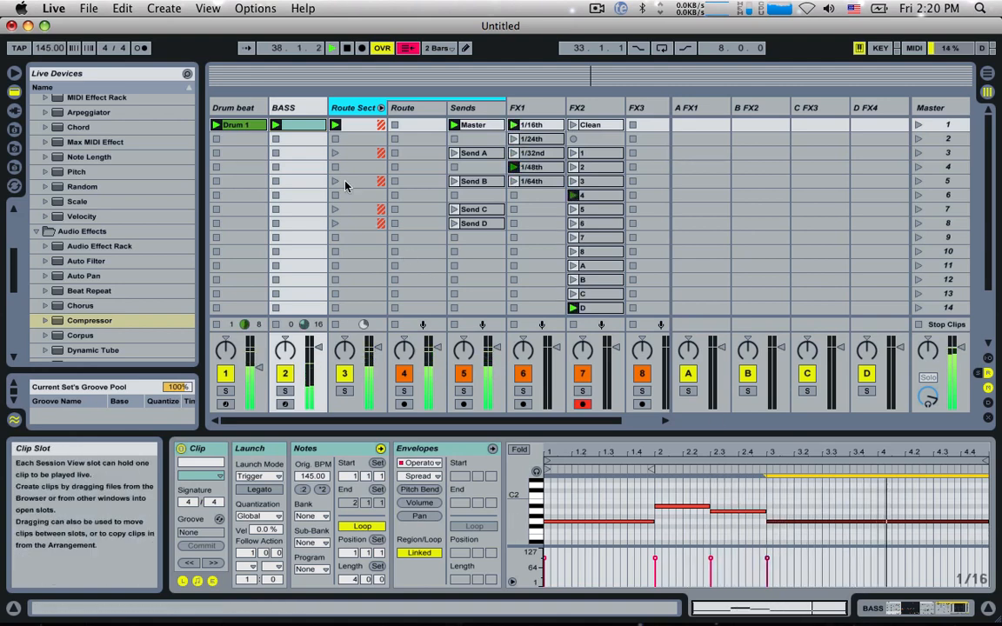
Step: Show the BASS clip's Operator LFO Sync envelope and duplicate its first-bar steps across bars 2 to 4
{"action": "left_click", "coordinate": [433, 450]}
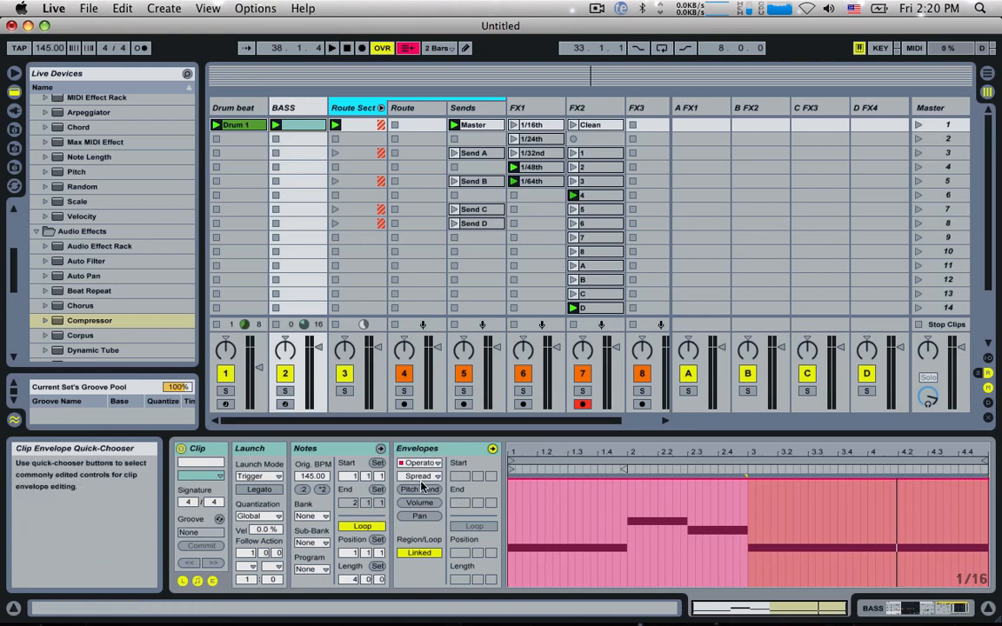
{"action": "left_click", "coordinate": [421, 476]}
{"action": "left_click", "coordinate": [439, 136]}
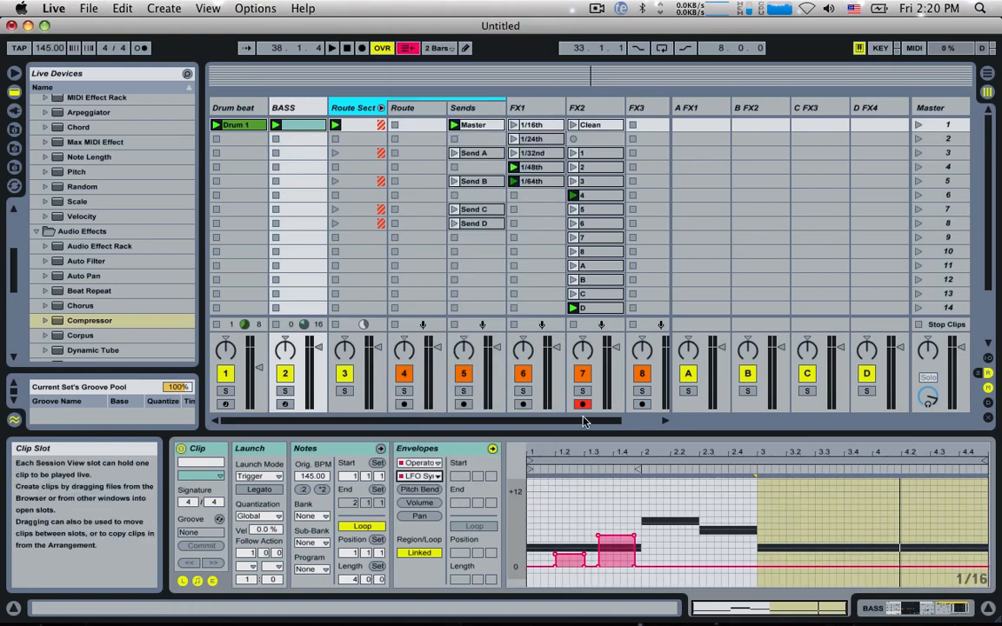
{"action": "left_click_drag", "start_coordinate": [639, 499], "coordinate": [529, 505]}
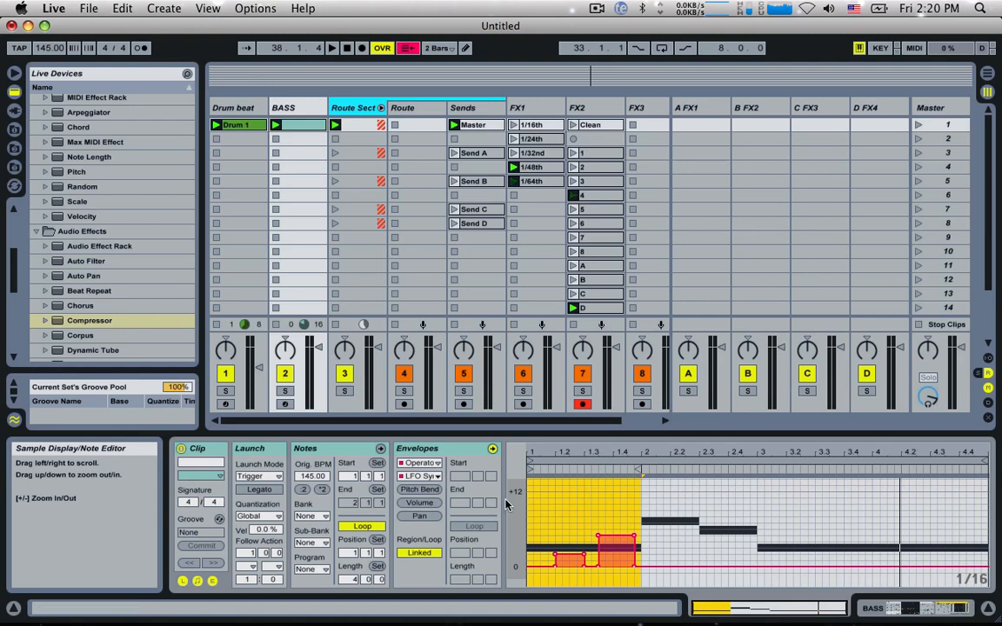
{"action": "key", "text": "super+d"}
{"action": "key", "text": "super+d"}
{"action": "key", "text": "super+d"}
{"action": "left_click", "coordinate": [693, 517]}
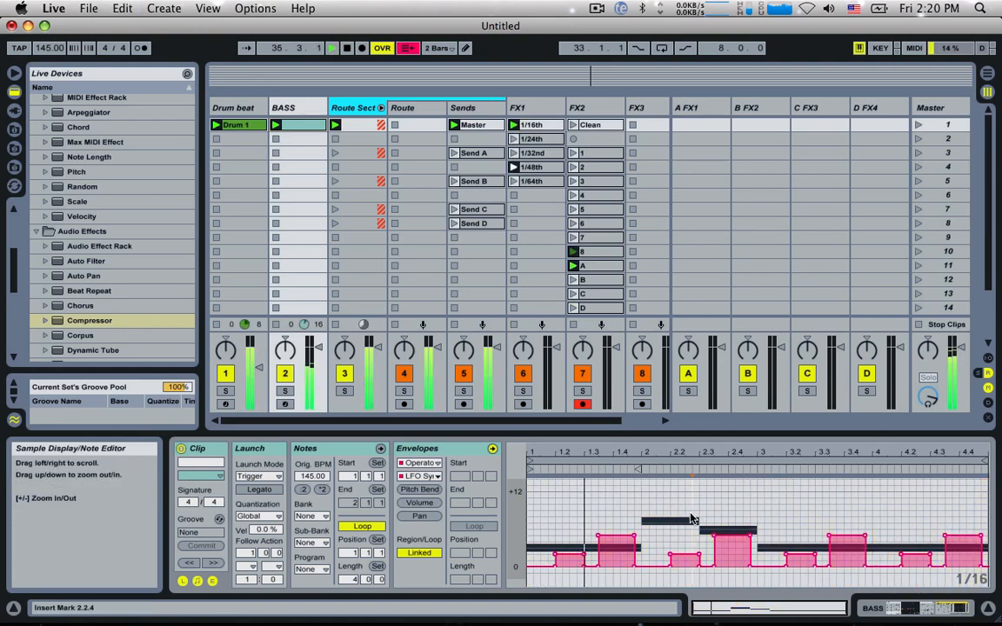
Step: Vary the LFO Sync envelope by drawing a +1 st step before bar 3, a lower step around 3.4, a higher one at 4.2, and reshaping bar 4's end
{"action": "key", "text": "super+b"}
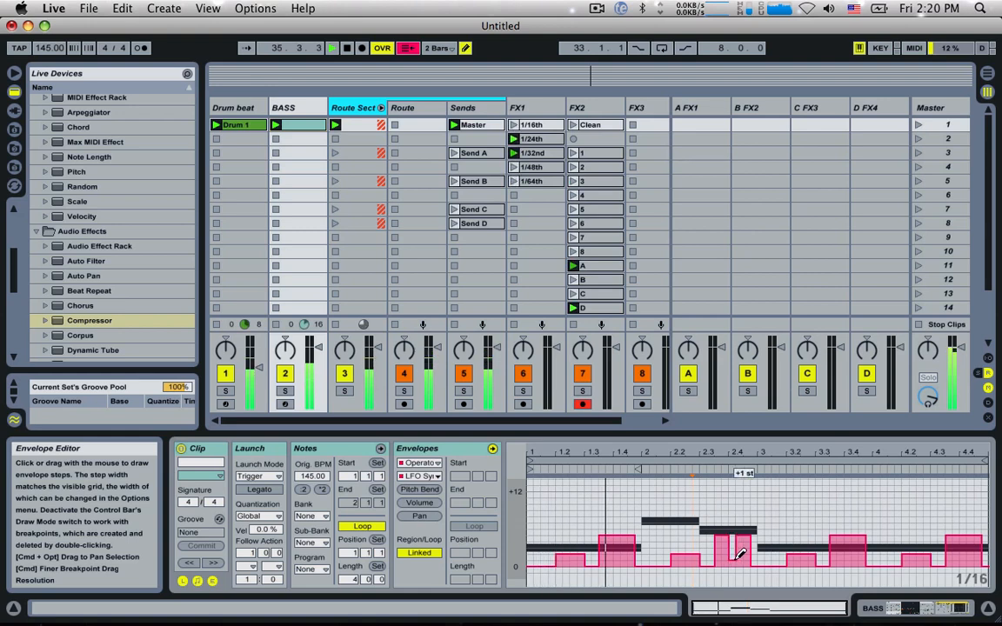
{"action": "left_click_drag", "start_coordinate": [736, 559], "coordinate": [749, 559]}
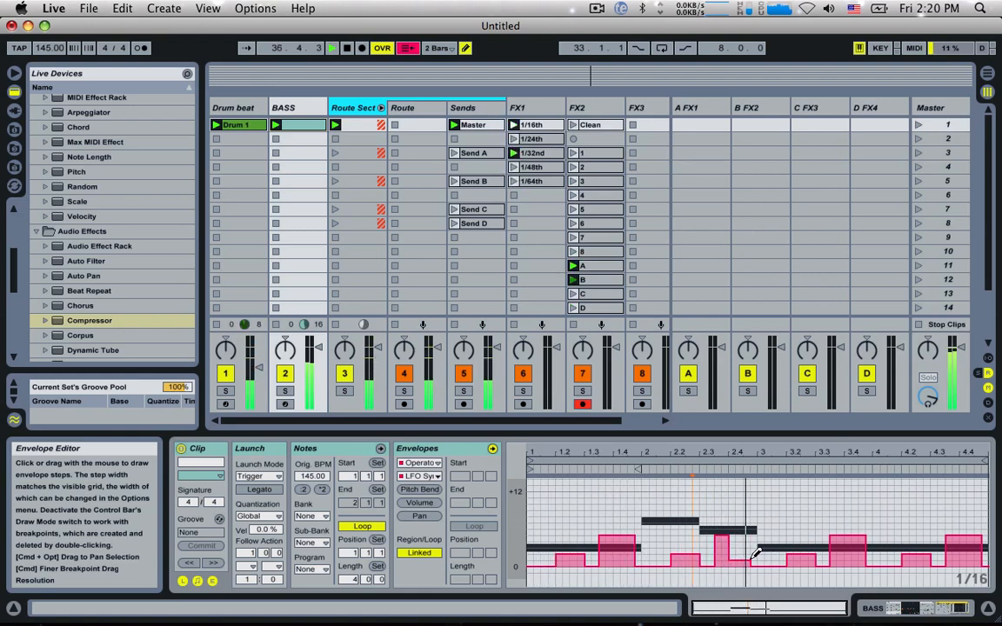
{"action": "left_click", "coordinate": [838, 552]}
{"action": "left_click_drag", "start_coordinate": [842, 547], "coordinate": [868, 541]}
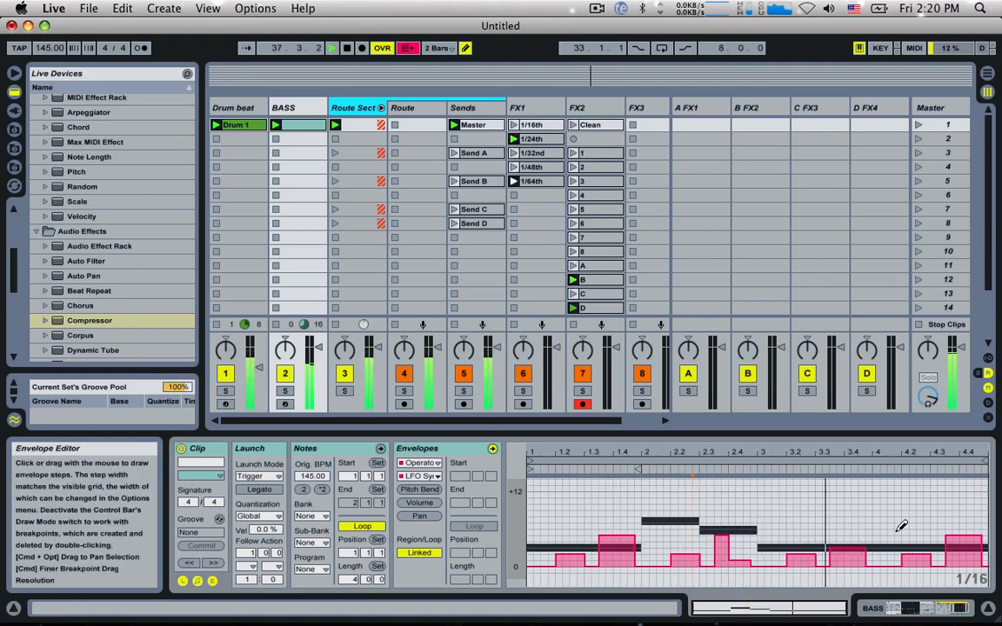
{"action": "left_click", "coordinate": [920, 522]}
{"action": "left_click_drag", "start_coordinate": [925, 519], "coordinate": [910, 518]}
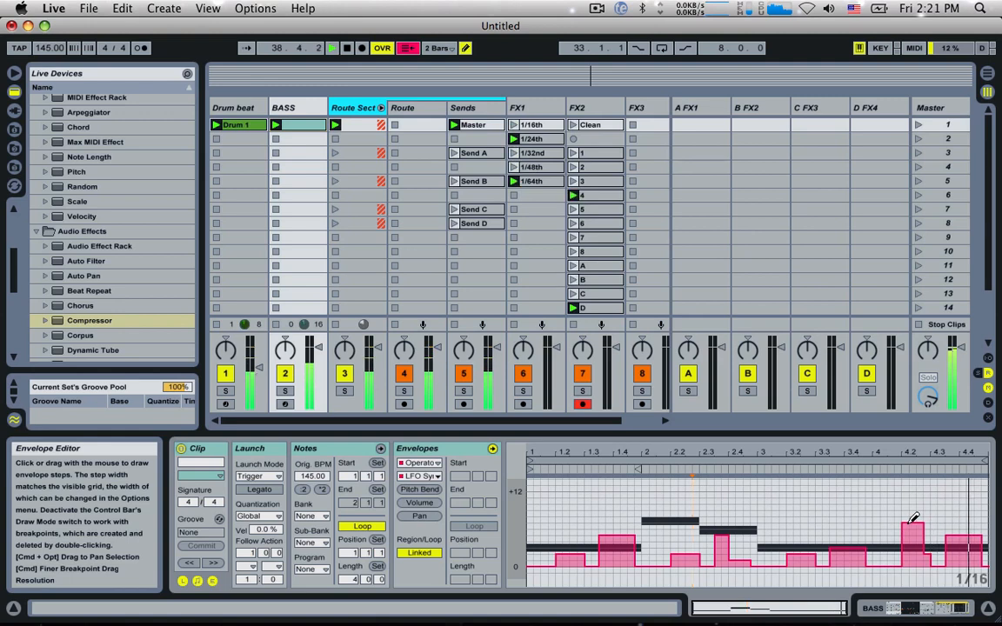
{"action": "left_click_drag", "start_coordinate": [981, 546], "coordinate": [976, 556]}
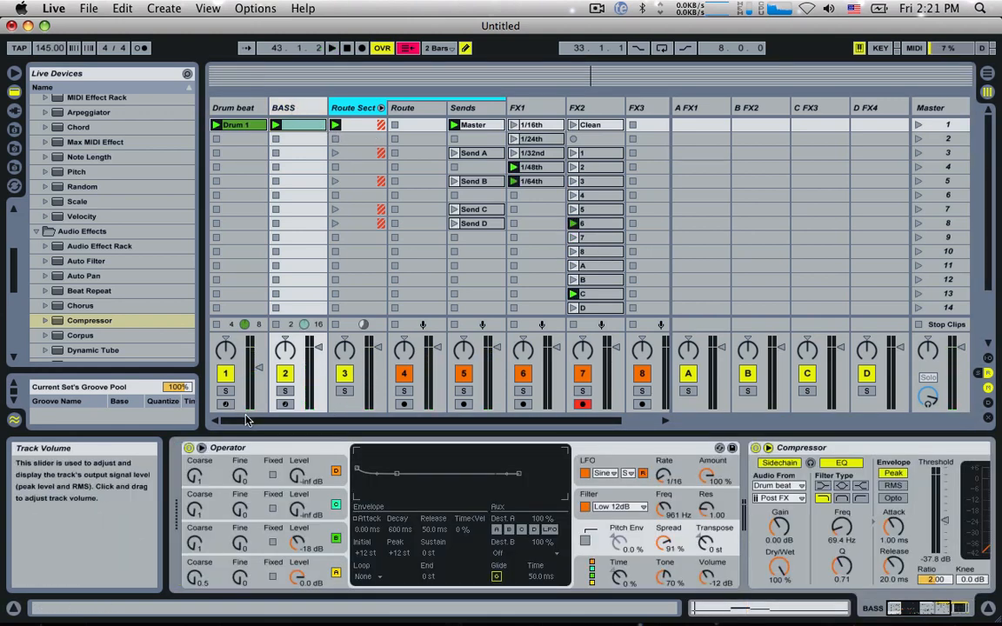
Step: Group the BASS track's Operator into an Instrument Rack and rename its chain HIGH
{"action": "right_click", "coordinate": [244, 447]}
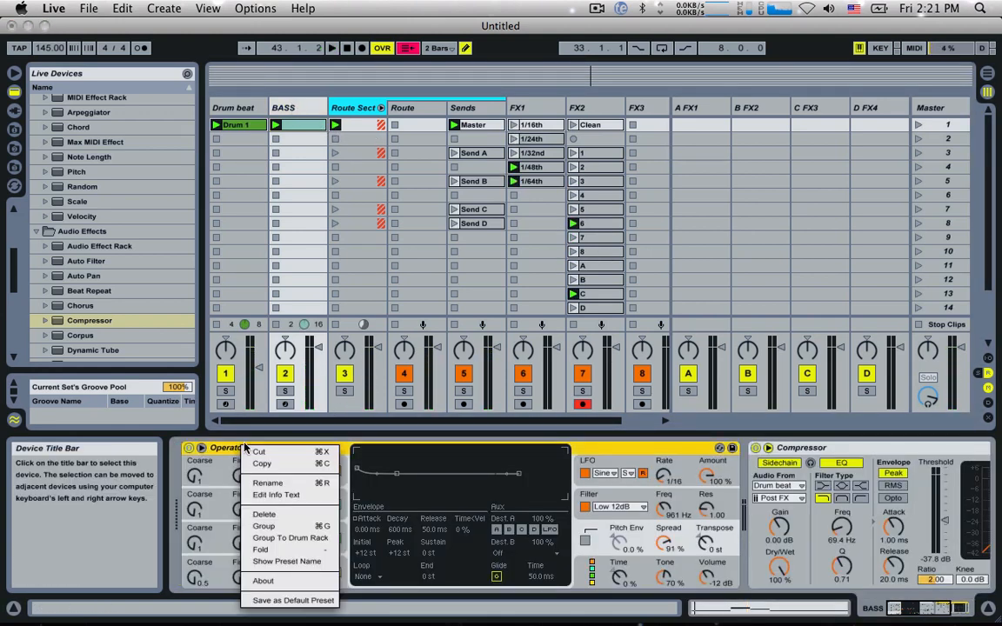
{"action": "left_click", "coordinate": [264, 526]}
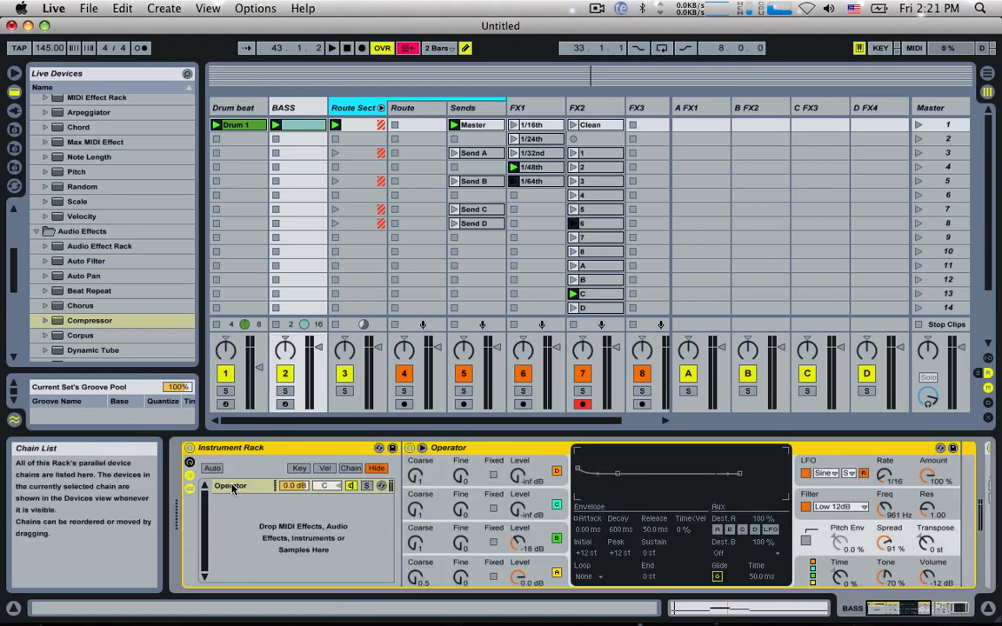
{"action": "left_click", "coordinate": [232, 486]}
{"action": "key", "text": "super+r"}
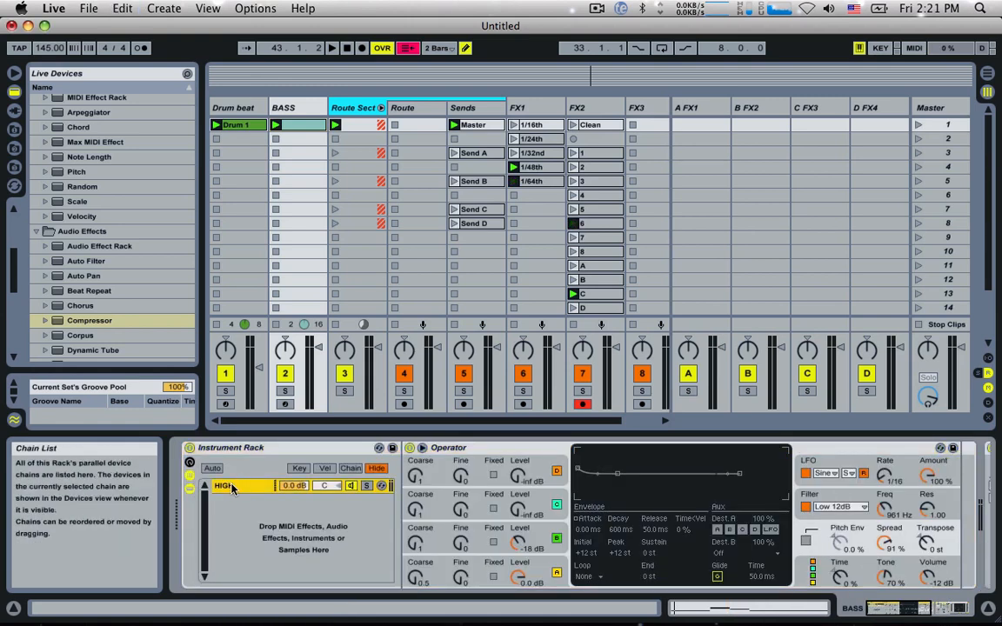
Step: Insert an EQ Eight after Operator in the HIGH chain
{"action": "scroll", "coordinate": [232, 489], "scroll_direction": "right", "scroll_amount": 2}
{"action": "scroll", "coordinate": [106, 275], "scroll_direction": "up", "scroll_amount": 3}
{"action": "scroll", "coordinate": [106, 276], "scroll_direction": "down", "scroll_amount": 10}
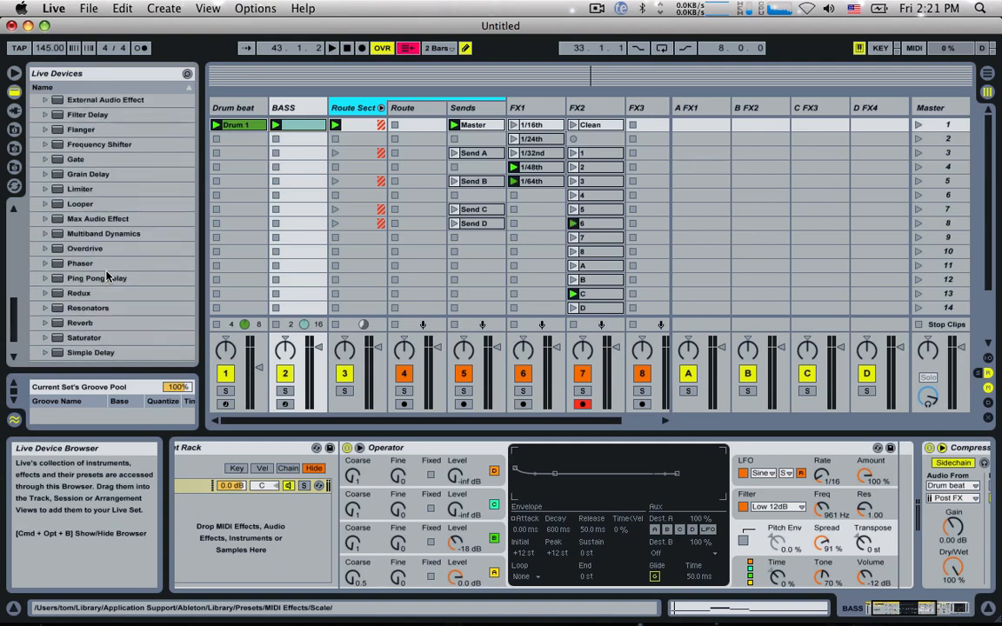
{"action": "scroll", "coordinate": [87, 235], "scroll_direction": "up", "scroll_amount": 5}
{"action": "left_click", "coordinate": [112, 210]}
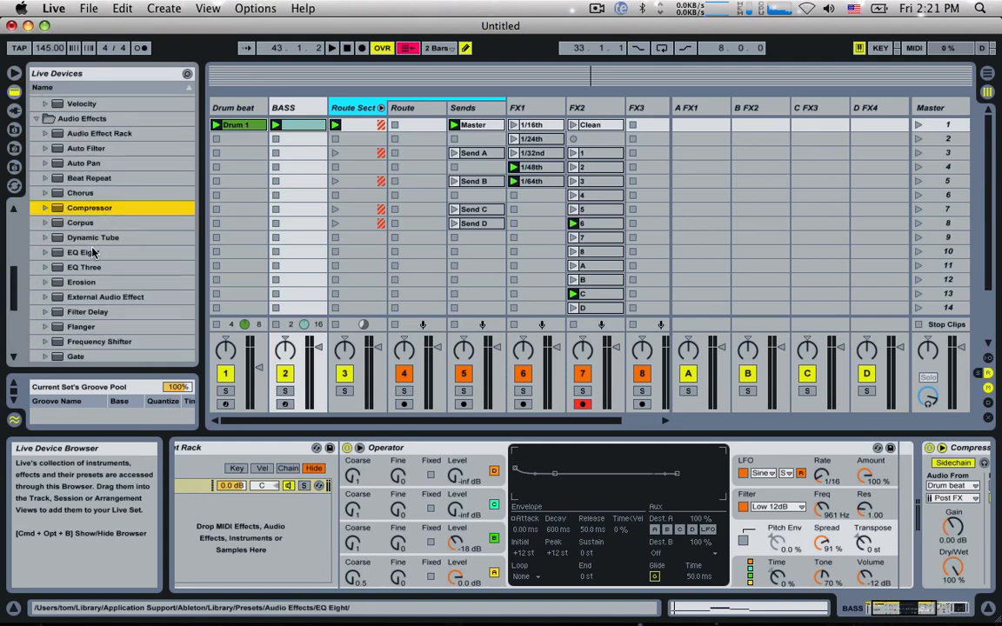
{"action": "left_click_drag", "start_coordinate": [93, 252], "coordinate": [748, 494]}
{"action": "left_click_drag", "start_coordinate": [856, 504], "coordinate": [856, 502]}
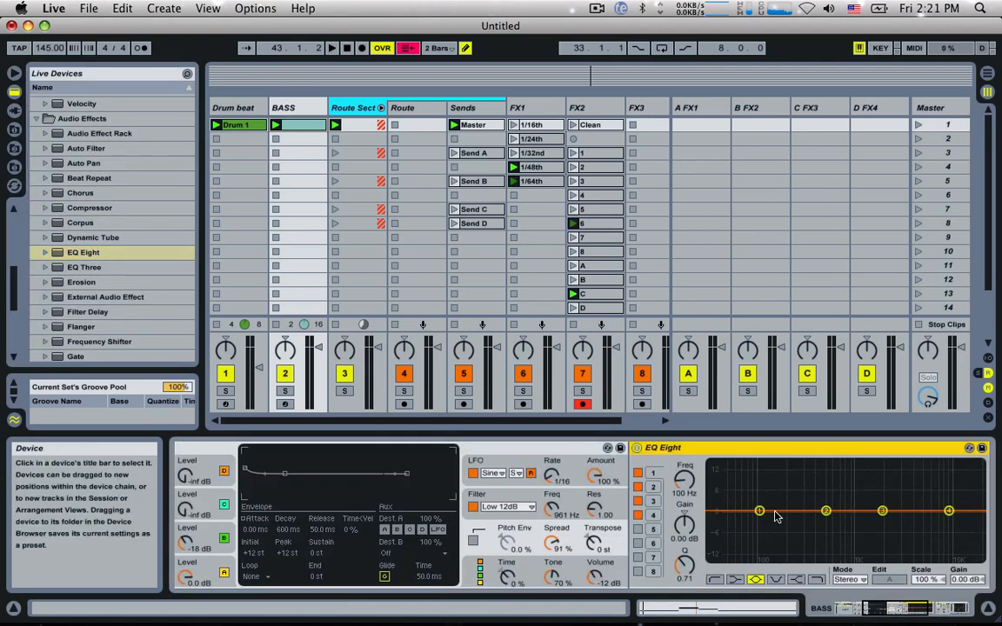
Step: Set EQ Eight's band 1 to low cut, raise its cutoff frequency, and play the result briefly
{"action": "left_click", "coordinate": [716, 580]}
{"action": "left_click_drag", "start_coordinate": [759, 521], "coordinate": [786, 529]}
{"action": "key", "text": "space"}
{"action": "key", "text": "space"}
Step: Add a second Operator chain named SUB to the rack and set its oscillator A Coarse to 0.5 during playback
{"action": "scroll", "coordinate": [556, 510], "scroll_direction": "left", "scroll_amount": 10}
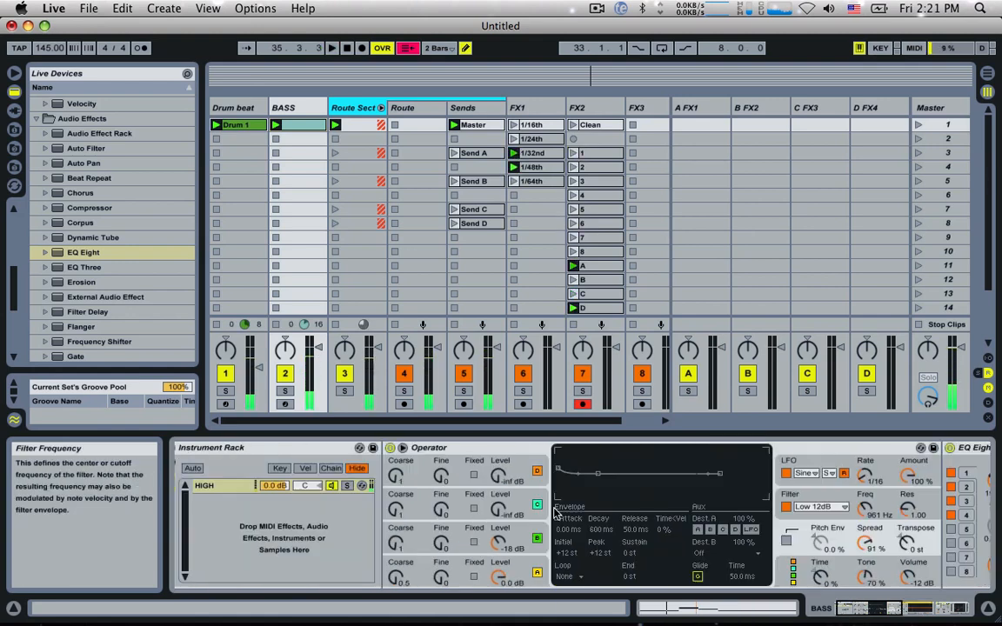
{"action": "scroll", "coordinate": [98, 199], "scroll_direction": "up", "scroll_amount": 12}
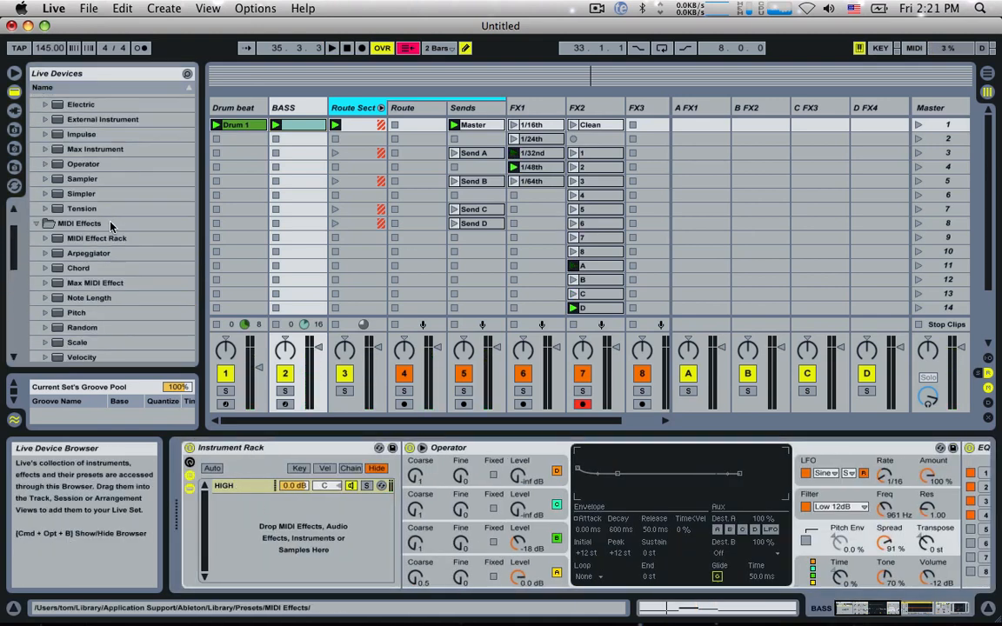
{"action": "left_click_drag", "start_coordinate": [89, 232], "coordinate": [218, 521]}
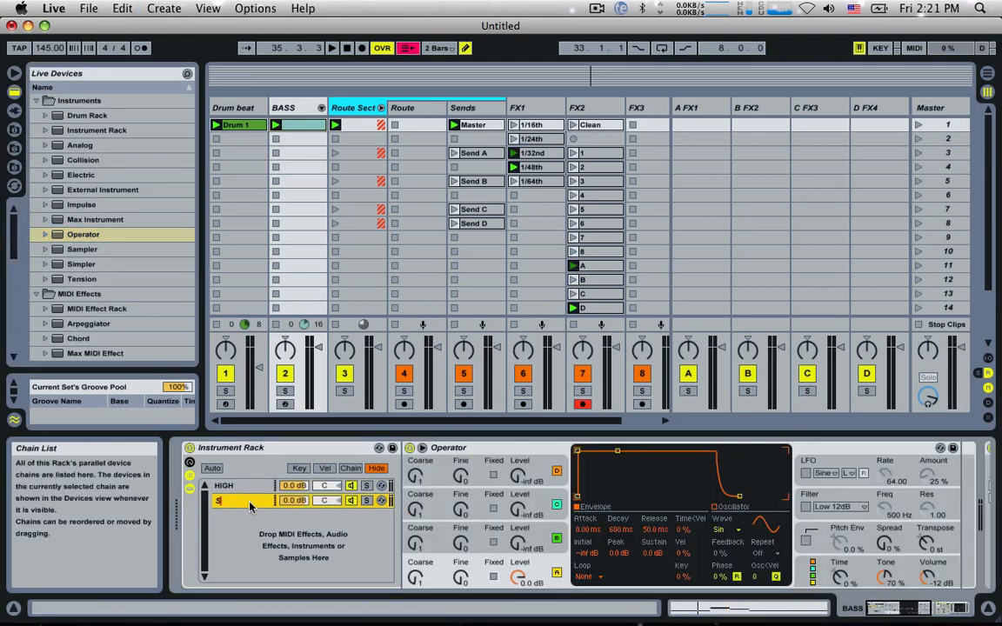
{"action": "key", "text": "space"}
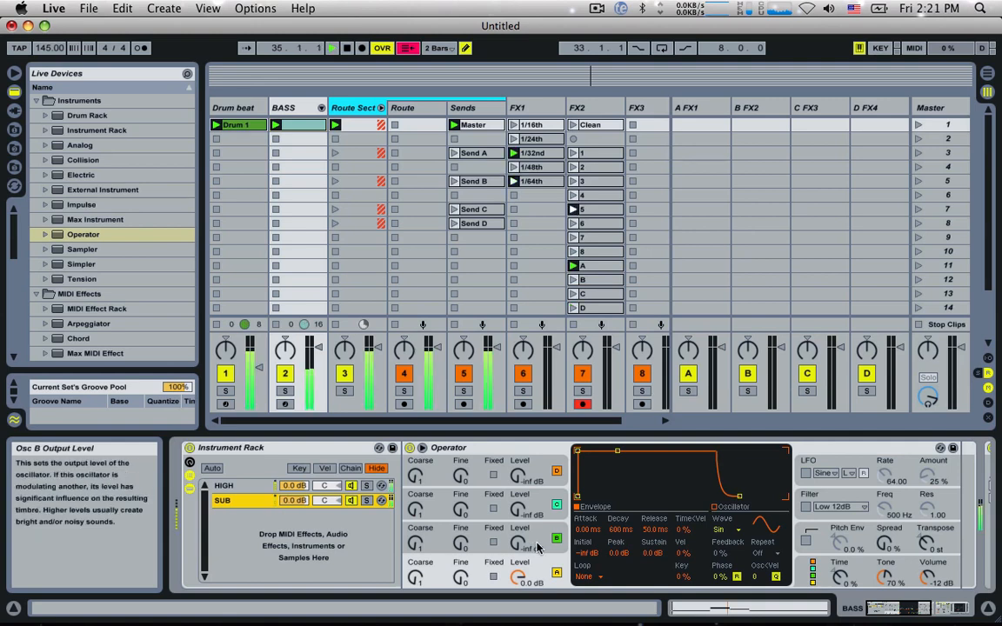
{"action": "left_click_drag", "start_coordinate": [419, 580], "coordinate": [418, 582]}
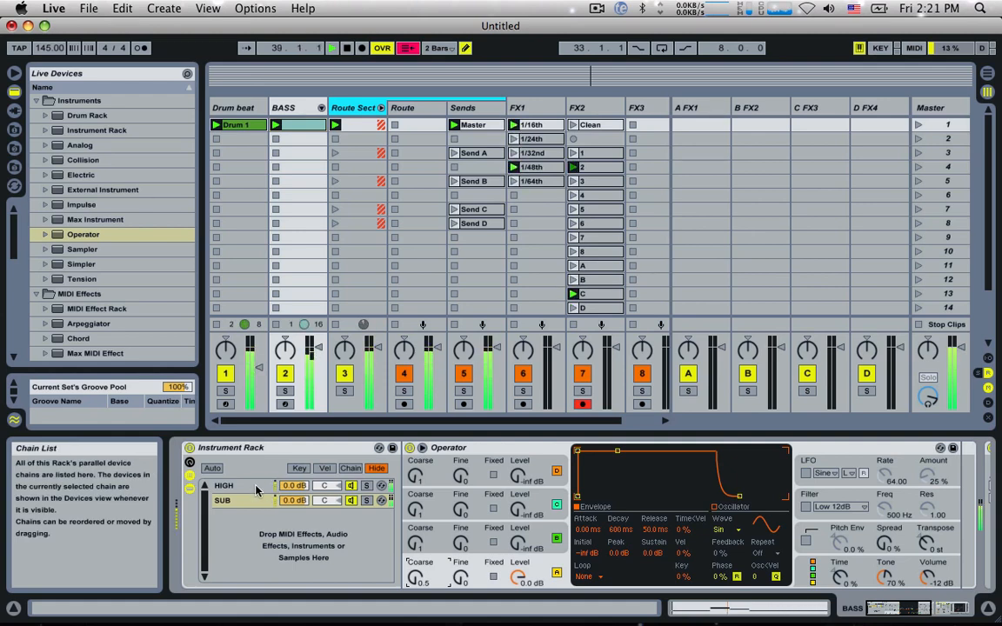
Step: Launch the Send A, Send B and Master clips in turn on the Sends track, and lower the BASS track's volume
{"action": "left_click", "coordinate": [454, 153]}
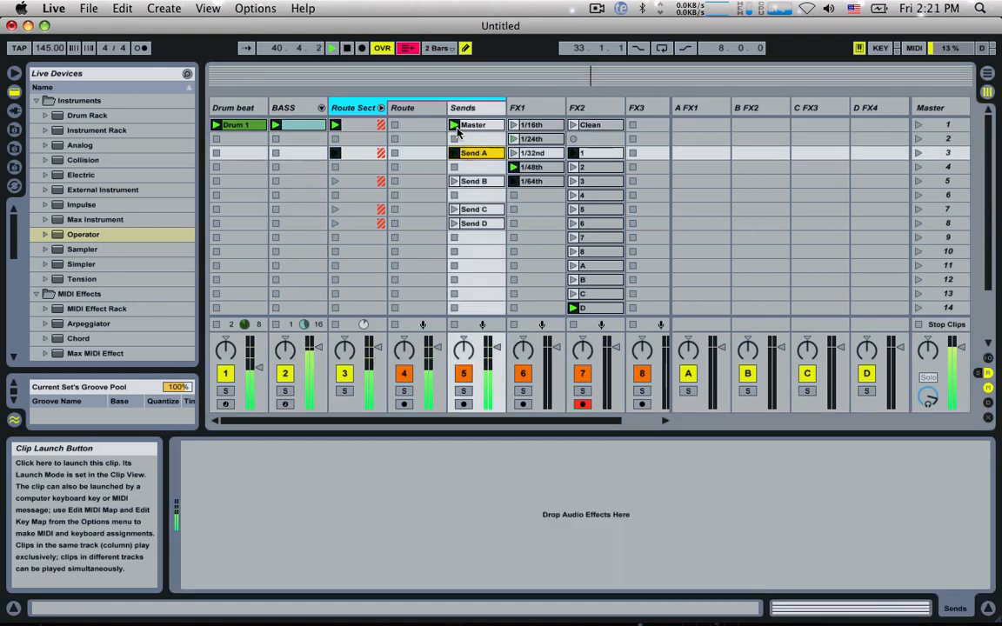
{"action": "left_click", "coordinate": [454, 182]}
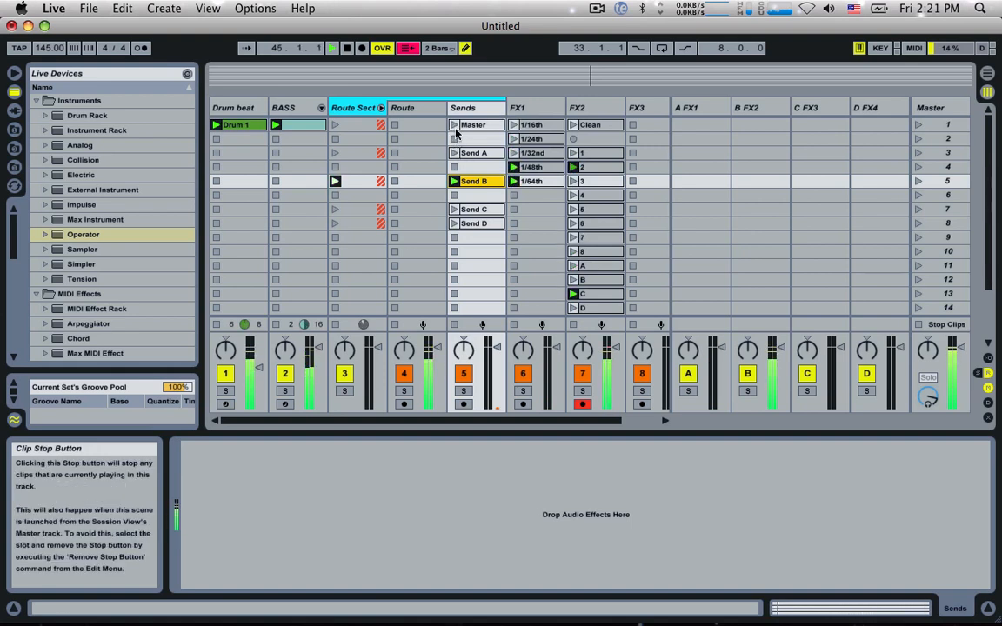
{"action": "left_click", "coordinate": [457, 127]}
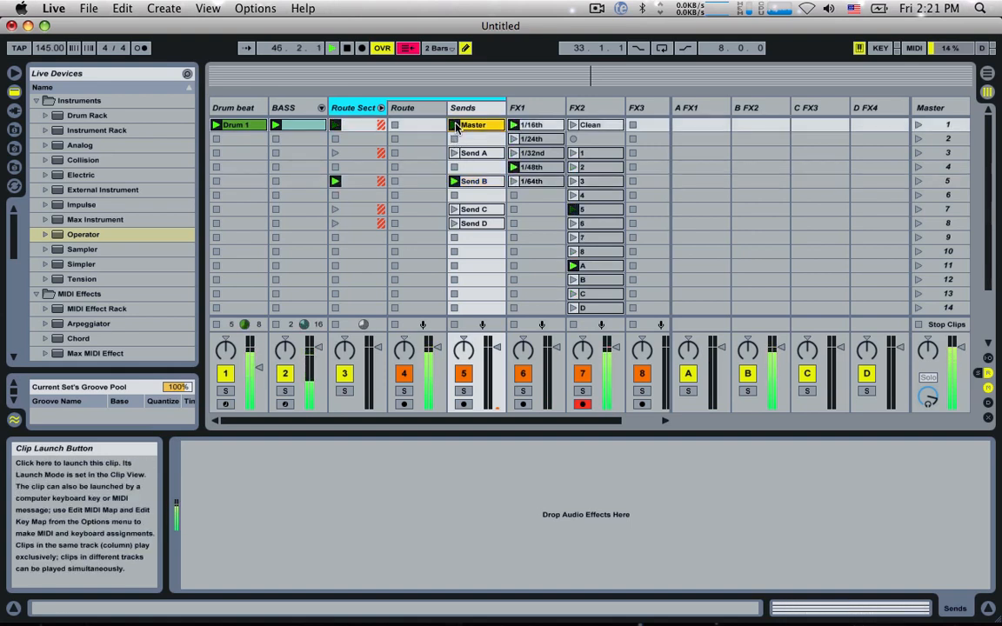
{"action": "mouse_move", "coordinate": [318, 348]}
{"action": "left_mouse_down"}
{"action": "mouse_move", "coordinate": [318, 373]}
{"action": "mouse_move", "coordinate": [319, 363]}
{"action": "left_mouse_up"}
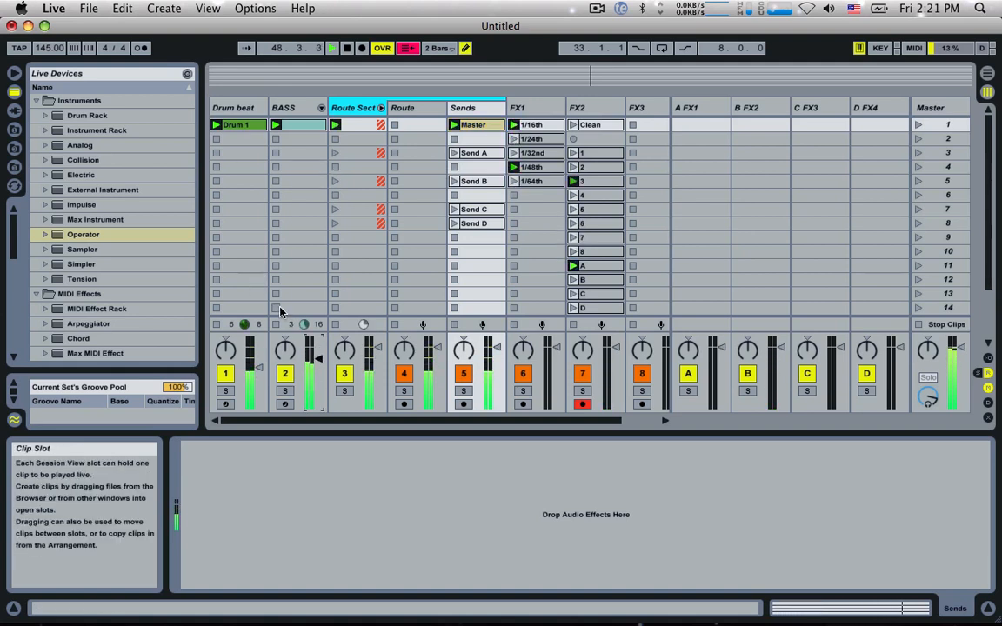
Step: Move the Send D clip to scene 9 on the Sends track and launch the Send C clip
{"action": "scroll", "coordinate": [393, 247], "scroll_direction": "right", "scroll_amount": 3}
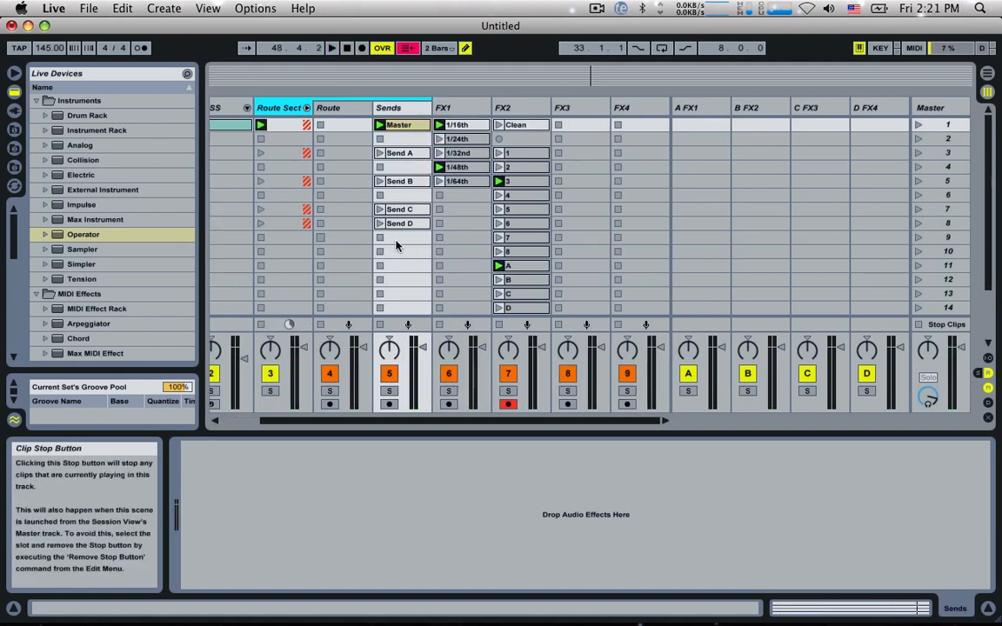
{"action": "left_click", "coordinate": [467, 109]}
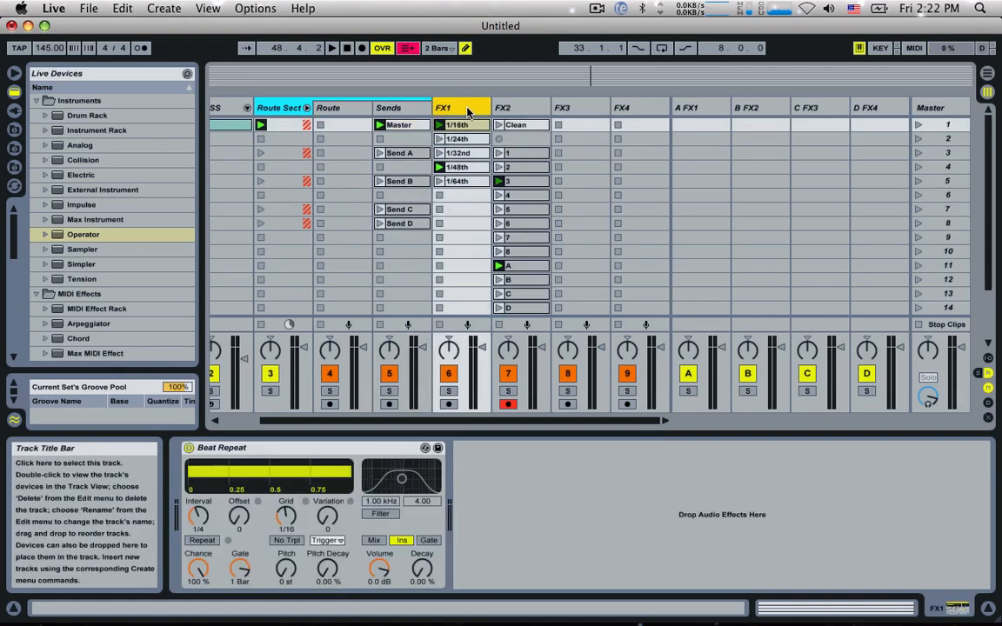
{"action": "left_click", "coordinate": [514, 108]}
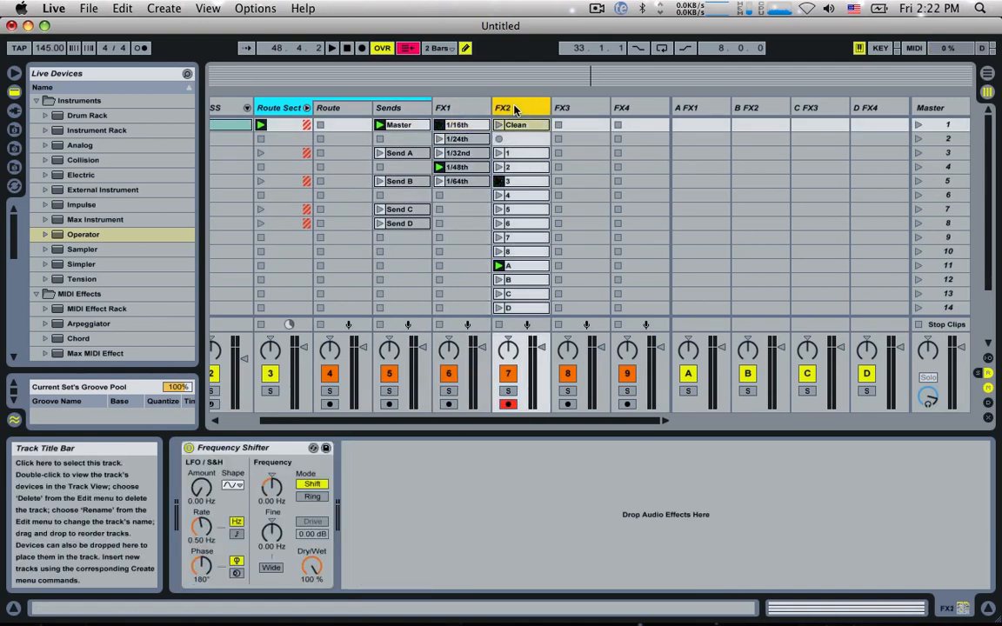
{"action": "left_click", "coordinate": [570, 107]}
{"action": "left_click_drag", "start_coordinate": [396, 224], "coordinate": [398, 240]}
{"action": "left_click", "coordinate": [379, 208]}
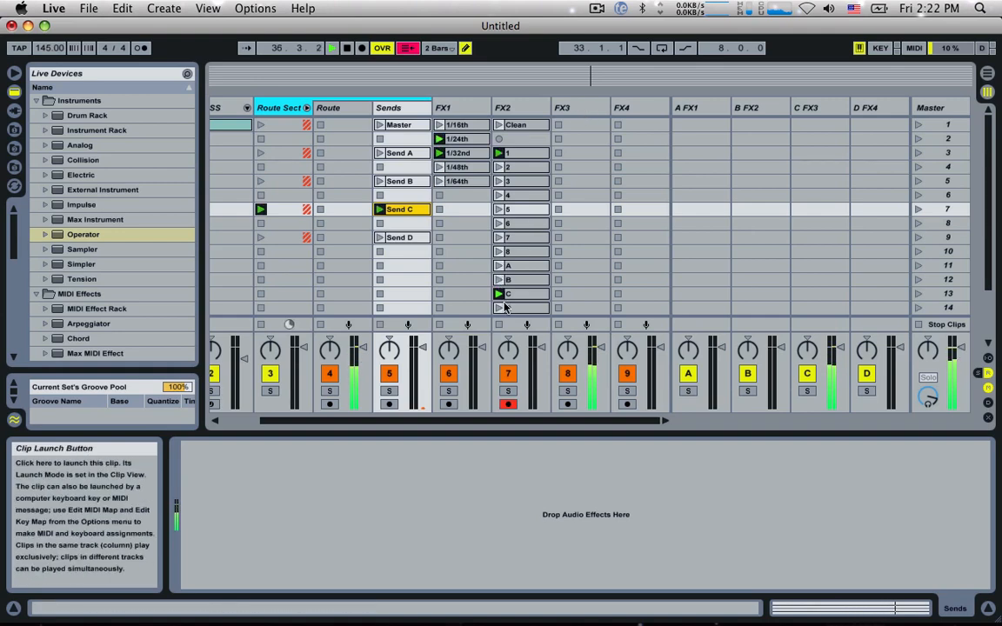
Step: Disarm the FX2 track and show the mixer's send controls, briefly checking the tracks' input and output routing
{"action": "left_click", "coordinate": [508, 403]}
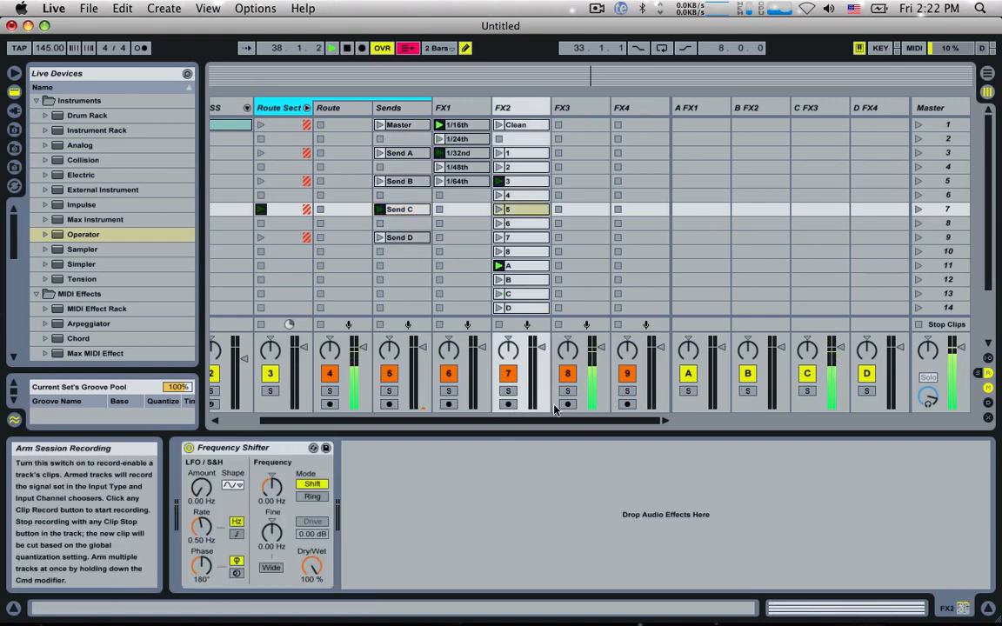
{"action": "left_click", "coordinate": [986, 360]}
{"action": "left_click", "coordinate": [987, 357]}
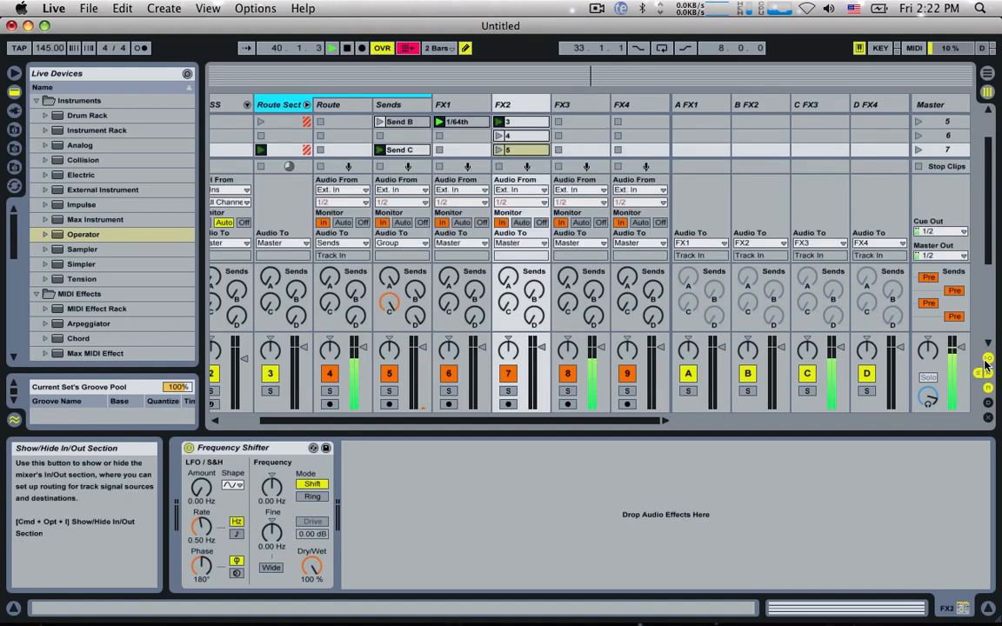
{"action": "scroll", "coordinate": [498, 363], "scroll_direction": "left", "scroll_amount": 3}
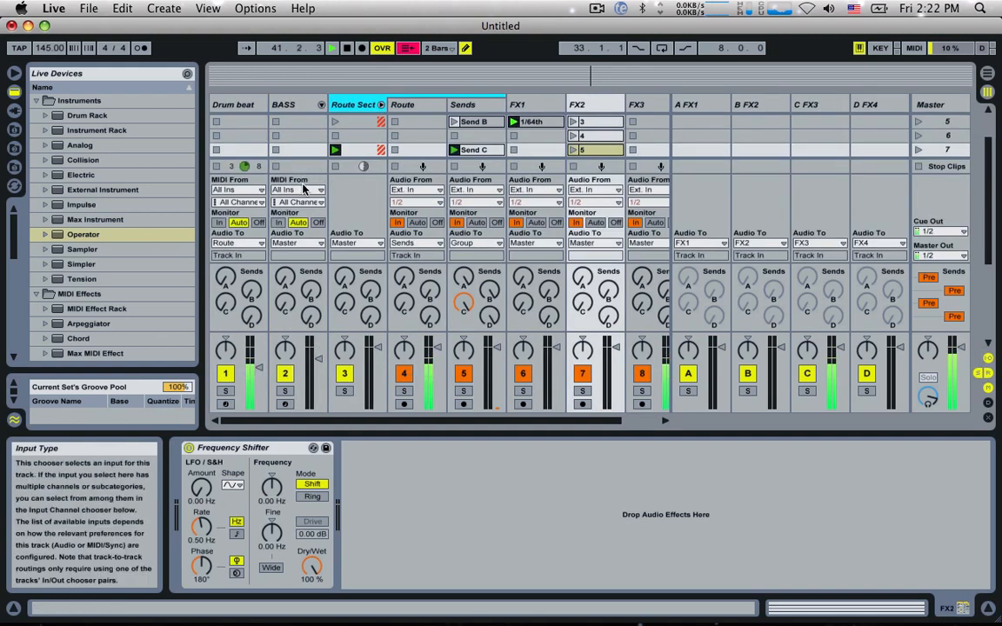
{"action": "scroll", "coordinate": [421, 231], "scroll_direction": "right", "scroll_amount": 2}
{"action": "scroll", "coordinate": [421, 231], "scroll_direction": "right", "scroll_amount": 1}
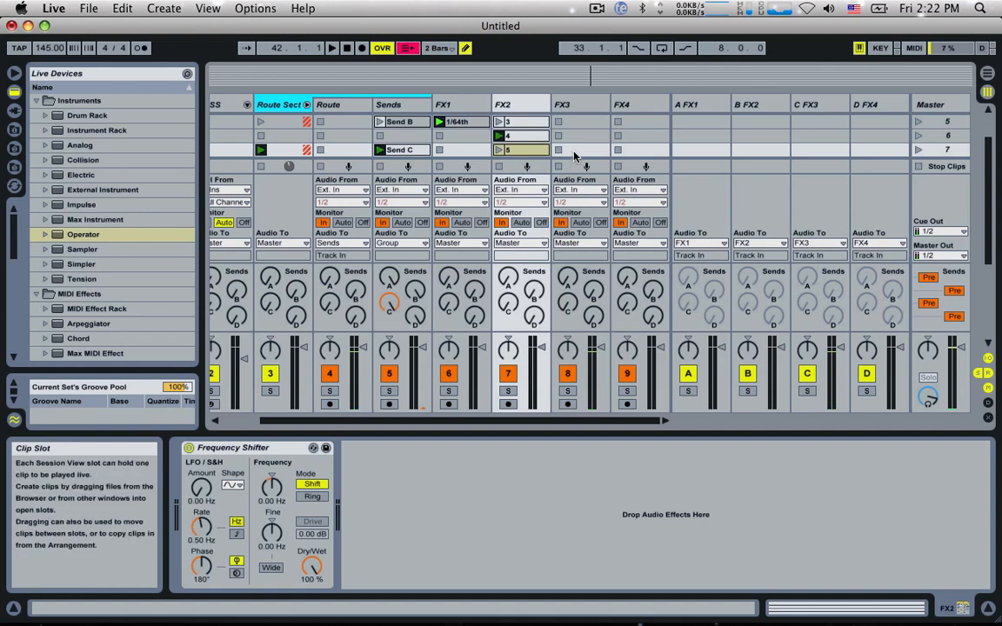
{"action": "left_click", "coordinate": [987, 358]}
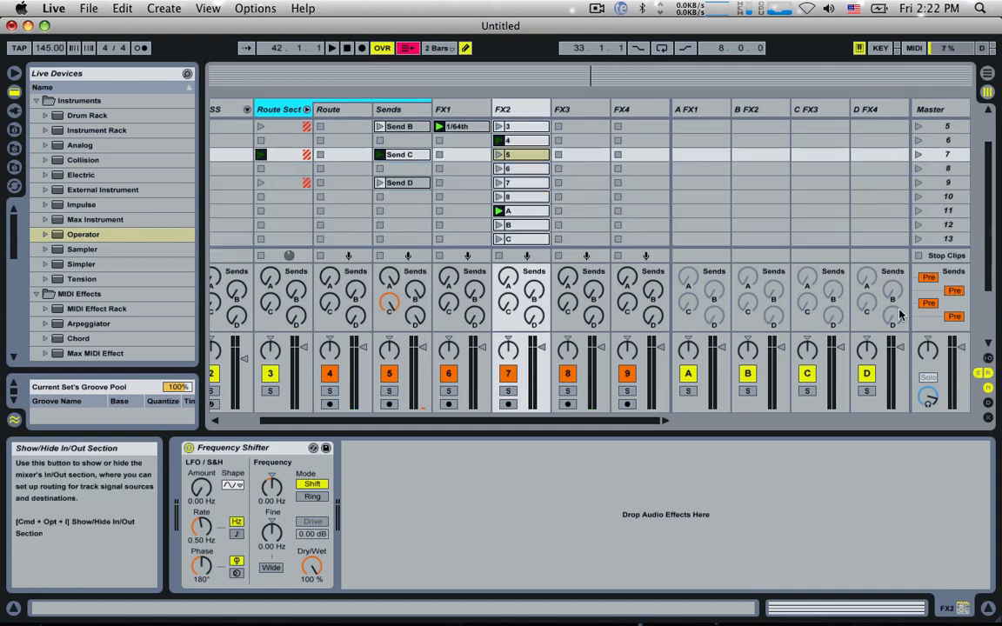
Step: Add a Grain Delay audio effect to the FX3 track
{"action": "left_click", "coordinate": [564, 116]}
{"action": "scroll", "coordinate": [98, 265], "scroll_direction": "down", "scroll_amount": 8}
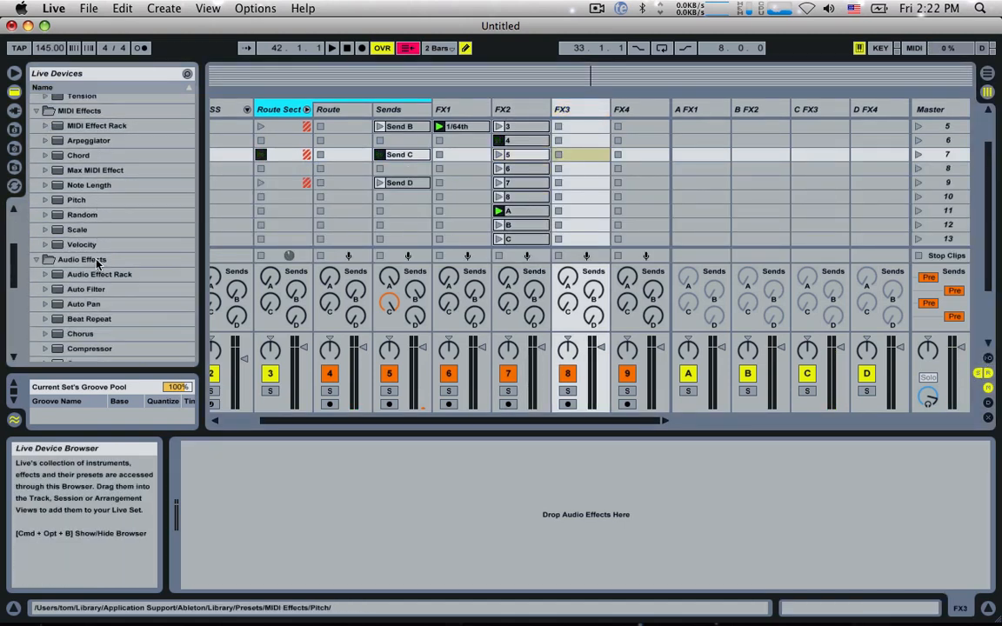
{"action": "scroll", "coordinate": [97, 271], "scroll_direction": "down", "scroll_amount": 3}
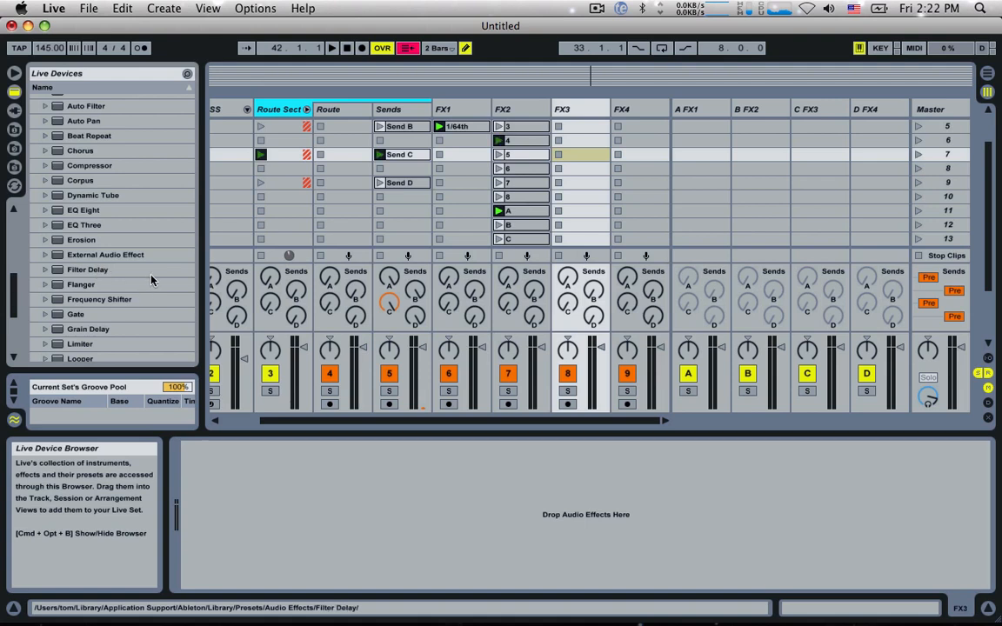
{"action": "double_click", "coordinate": [98, 331]}
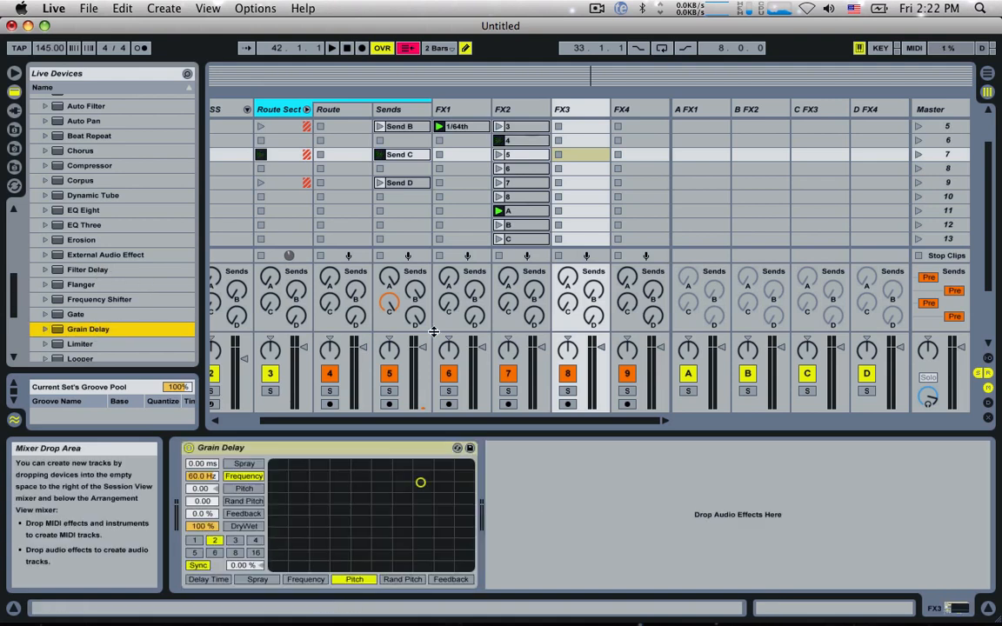
Step: Set the Grain Delay's DryWet to 50%, beat division to 1 and Feedback to 64% while playing
{"action": "left_click", "coordinate": [208, 529]}
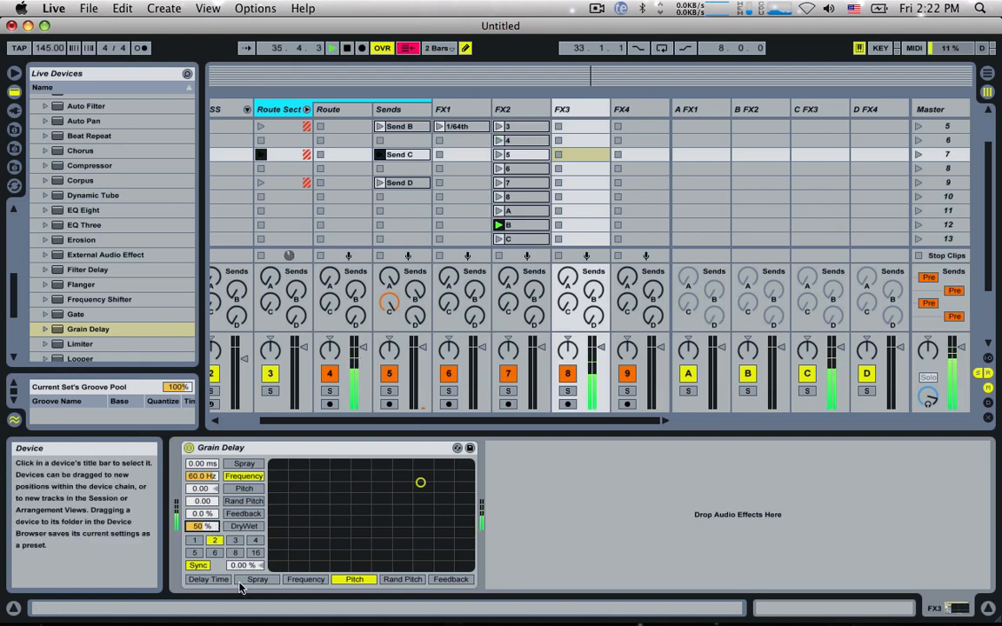
{"action": "left_click", "coordinate": [214, 542]}
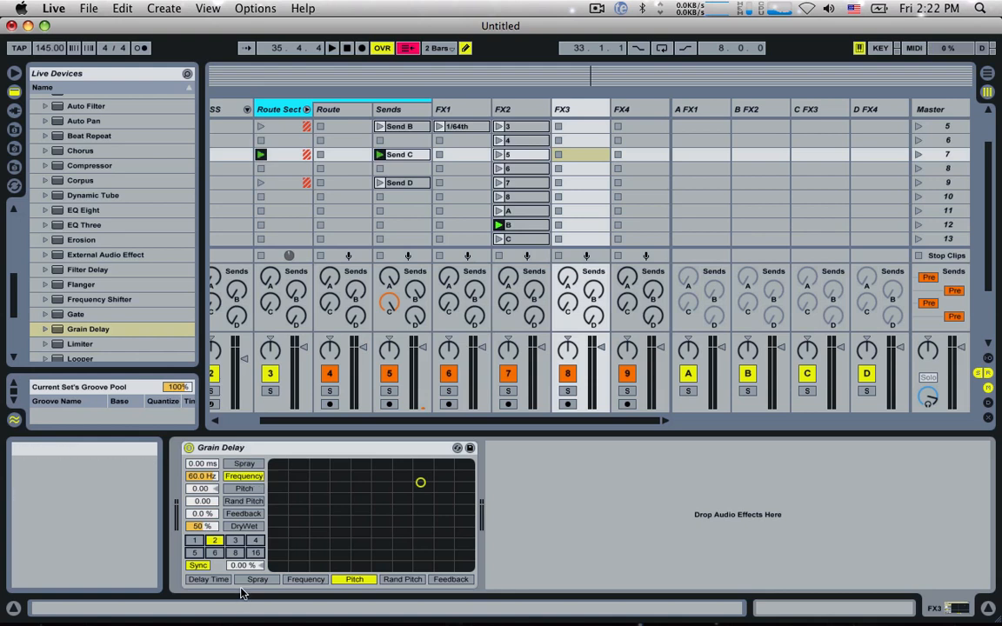
{"action": "left_click", "coordinate": [197, 540]}
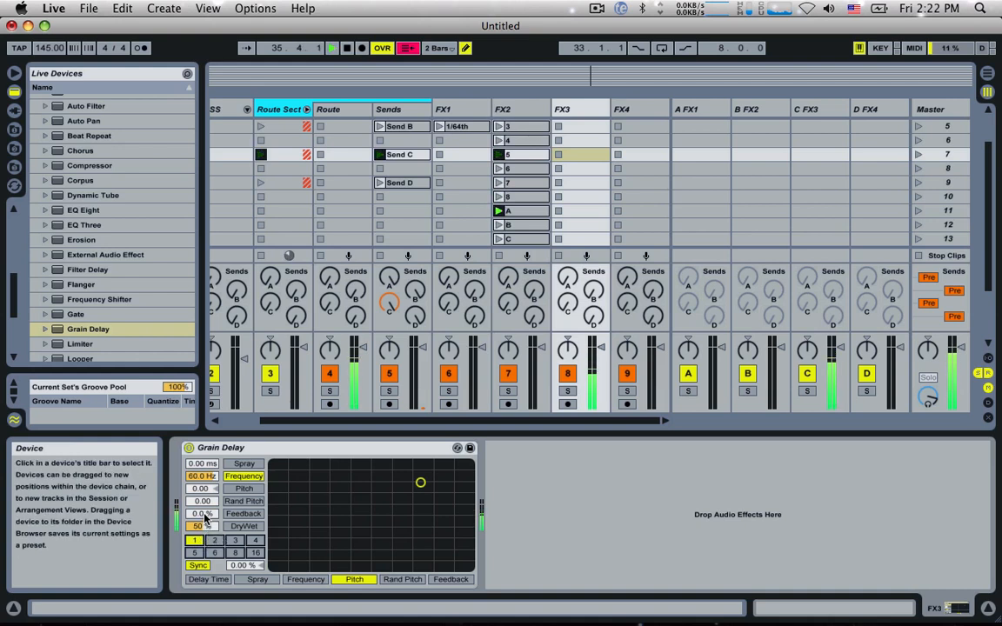
{"action": "left_click_drag", "start_coordinate": [205, 515], "coordinate": [204, 483]}
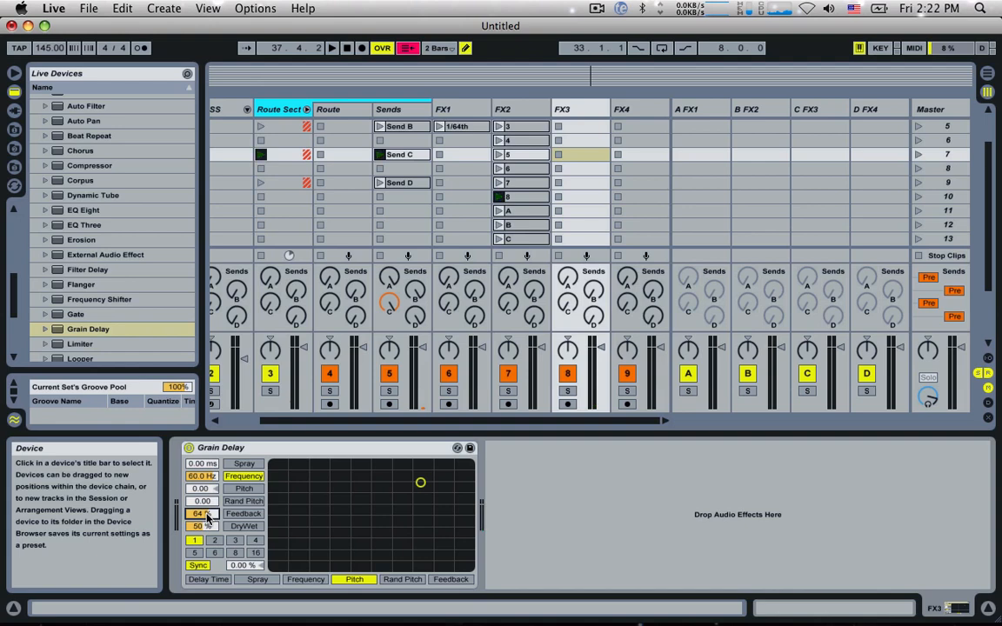
Step: Arm the FX3 track and record a short clip into its scene 1 slot, stopping playback at the end
{"action": "scroll", "coordinate": [233, 287], "scroll_direction": "left", "scroll_amount": 5}
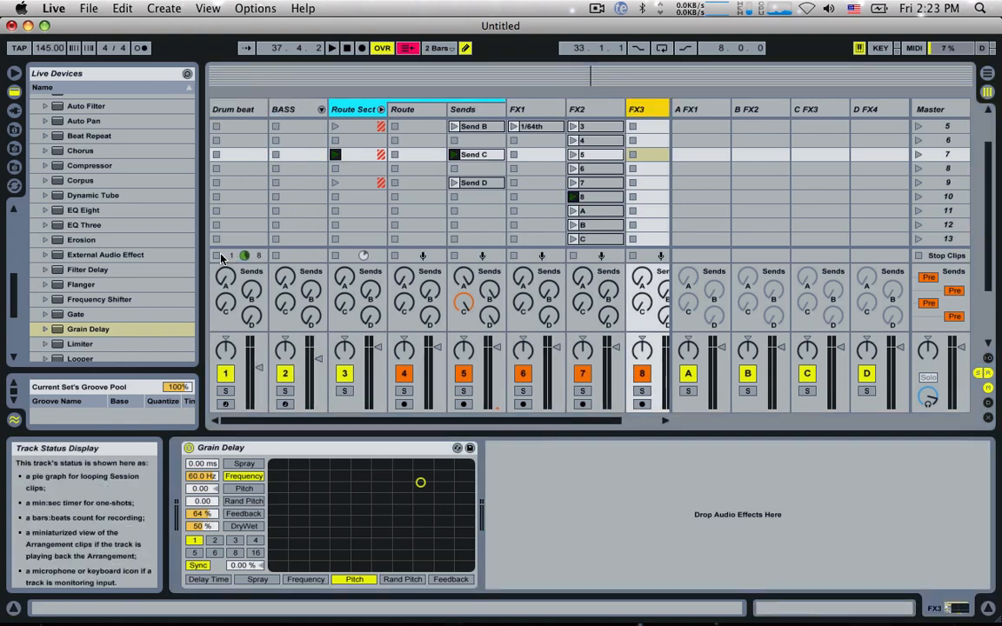
{"action": "scroll", "coordinate": [554, 273], "scroll_direction": "right", "scroll_amount": 3}
{"action": "left_click", "coordinate": [567, 404]}
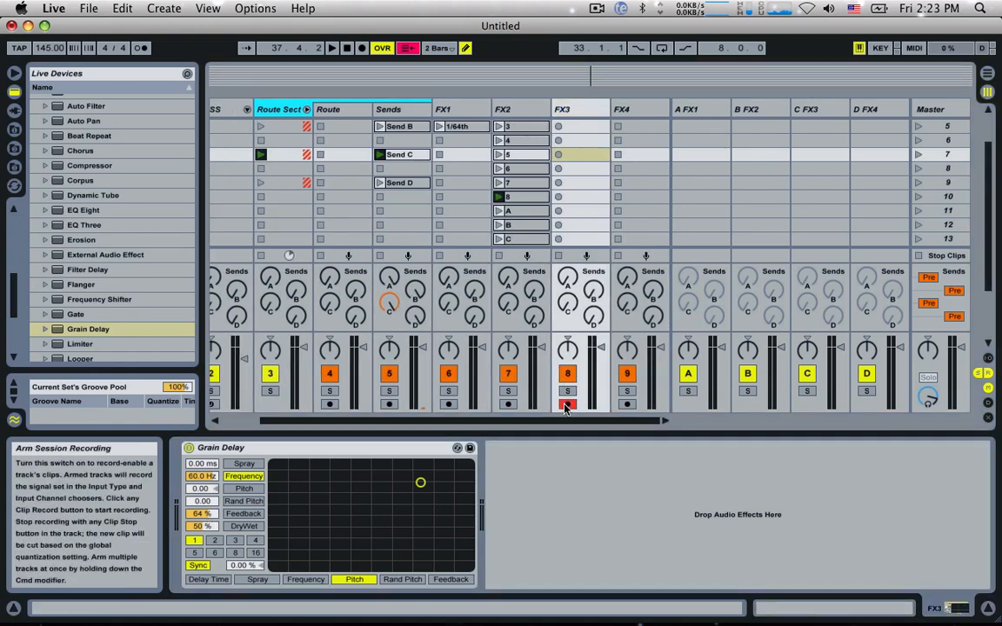
{"action": "scroll", "coordinate": [559, 129], "scroll_direction": "up", "scroll_amount": 3}
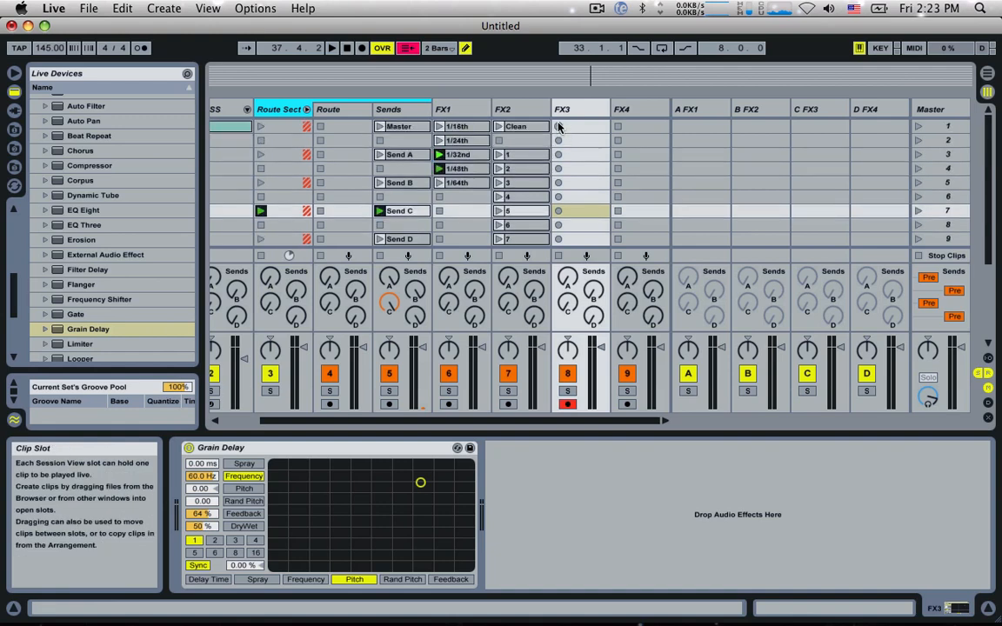
{"action": "left_click", "coordinate": [558, 127]}
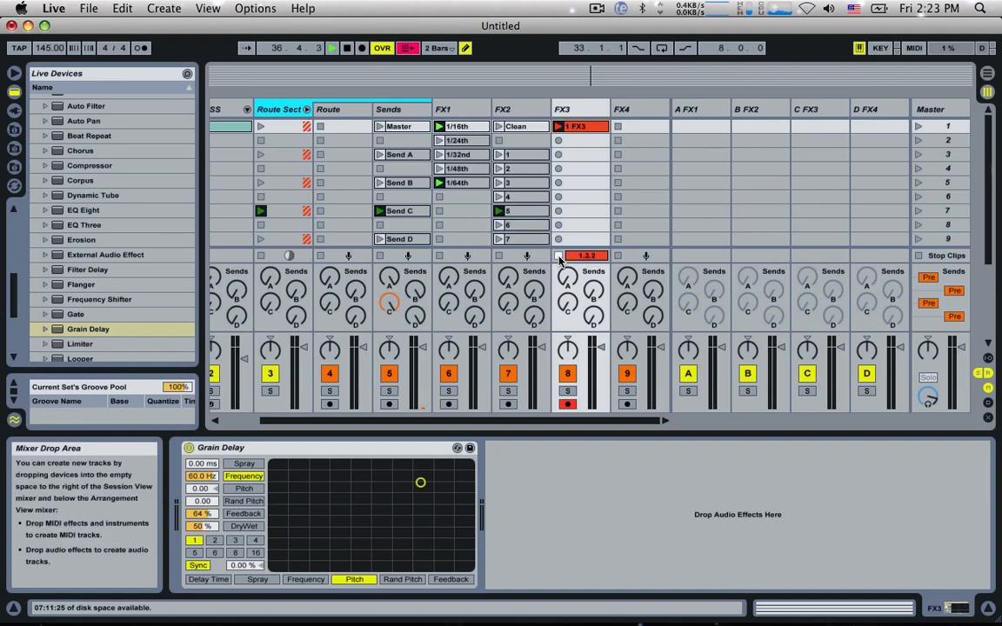
{"action": "key", "text": "space"}
Step: Rename the recorded FX3 clip as Clean
{"action": "left_click", "coordinate": [581, 127]}
{"action": "key", "text": "super+r"}
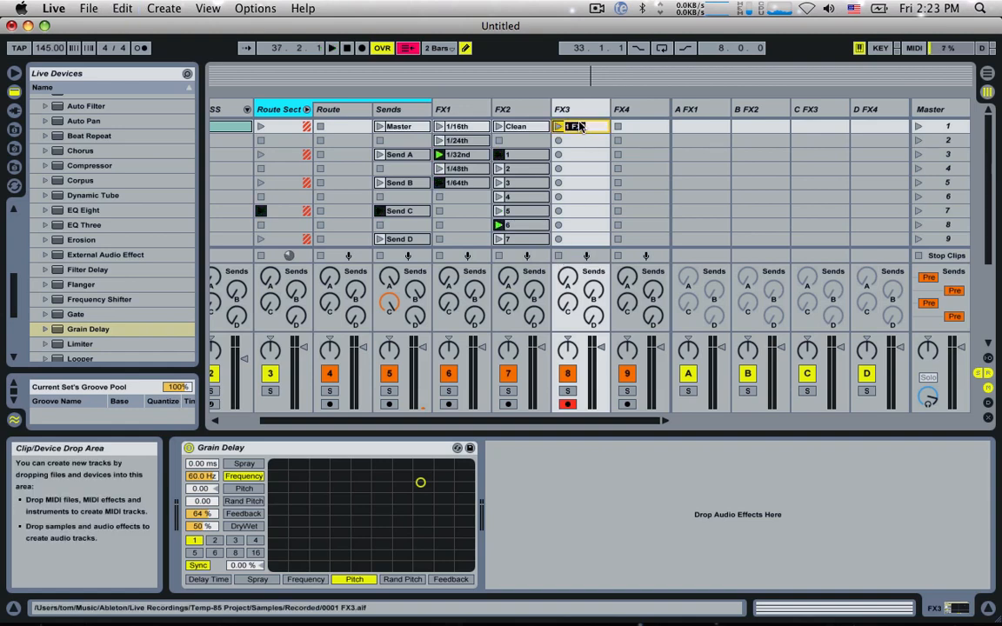
{"action": "type", "text": "Clean"}
{"action": "key", "text": "Return"}
Step: Show the Grain Delay DryWet envelope in FX3's Clean clip
{"action": "left_click", "coordinate": [581, 127]}
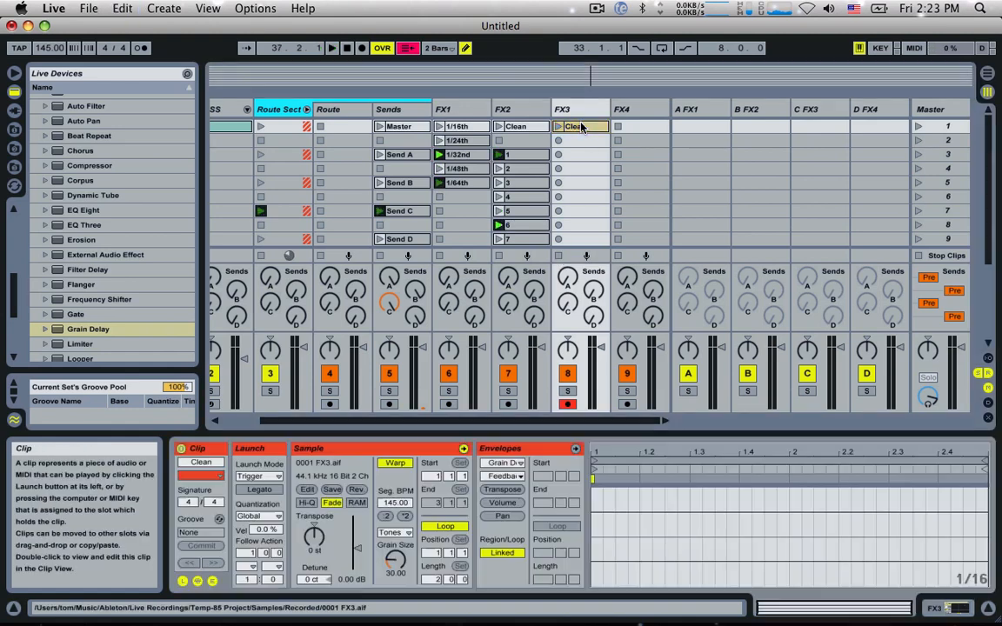
{"action": "left_click", "coordinate": [573, 113]}
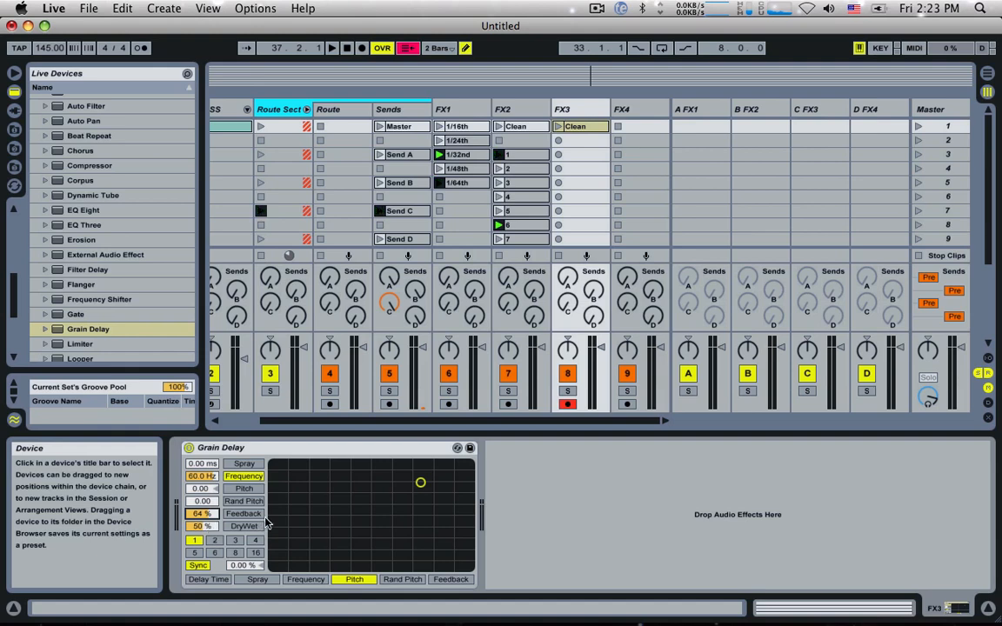
{"action": "left_click", "coordinate": [580, 129]}
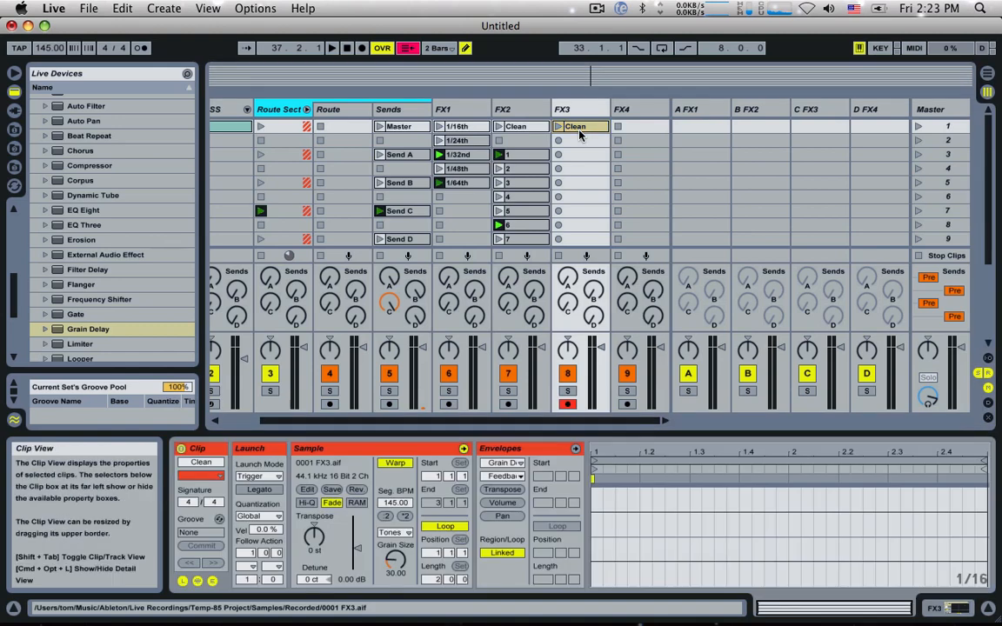
{"action": "left_click", "coordinate": [502, 462]}
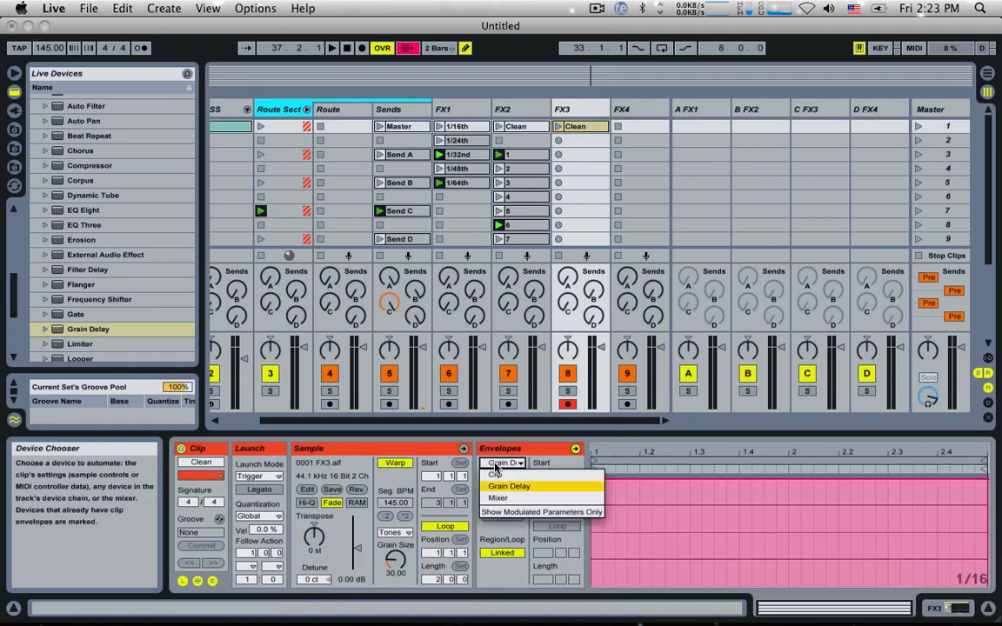
{"action": "left_click", "coordinate": [504, 481]}
{"action": "left_click", "coordinate": [504, 477]}
{"action": "left_click", "coordinate": [522, 565]}
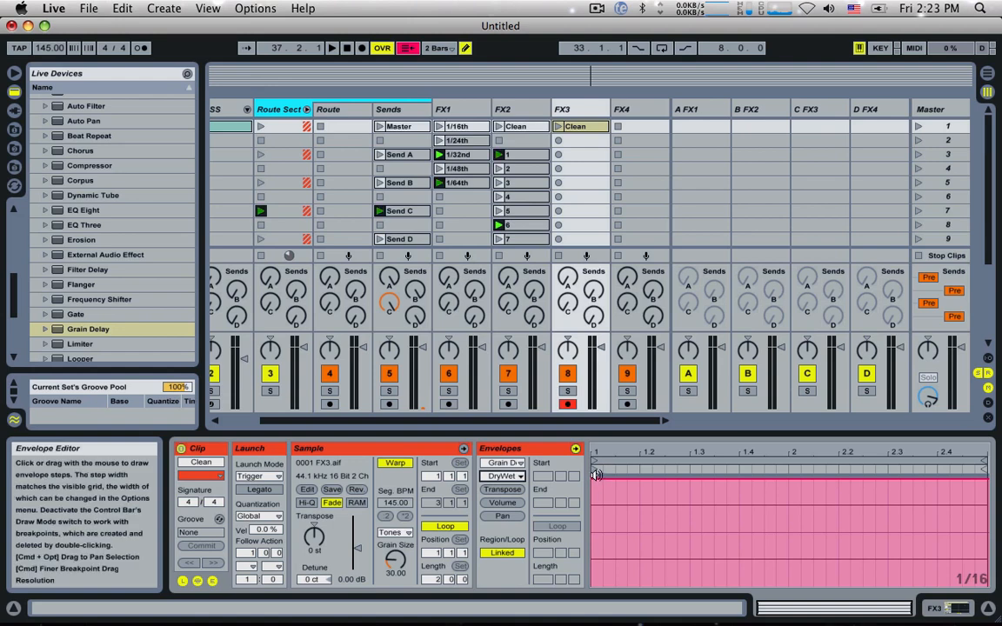
Step: Set FX3's Grain Delay DryWet to 100% and lower the Clean clip's DryWet envelope to its minimum
{"action": "double_click", "coordinate": [566, 112]}
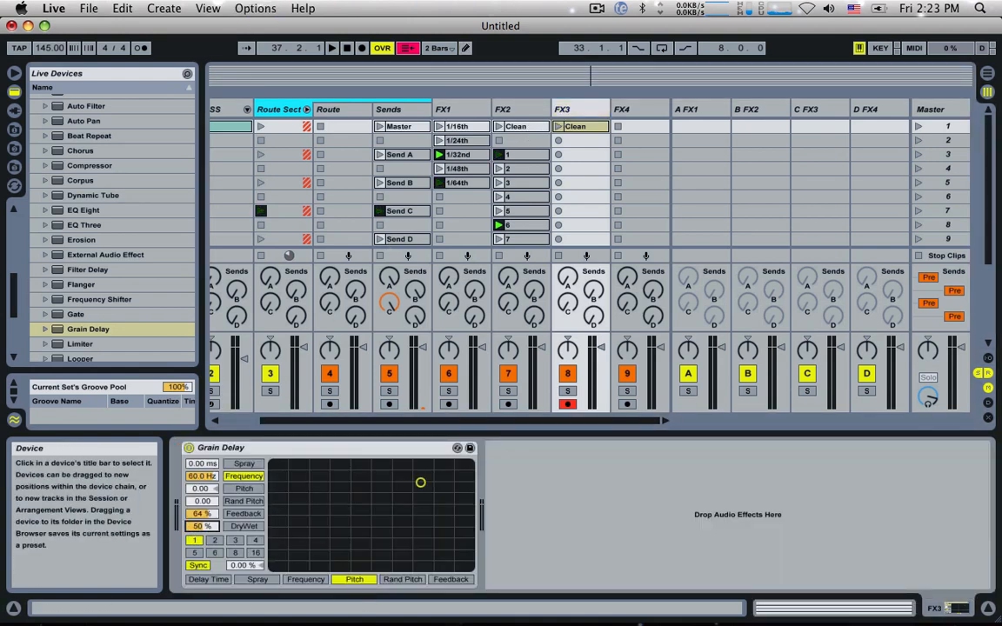
{"action": "left_click", "coordinate": [575, 126]}
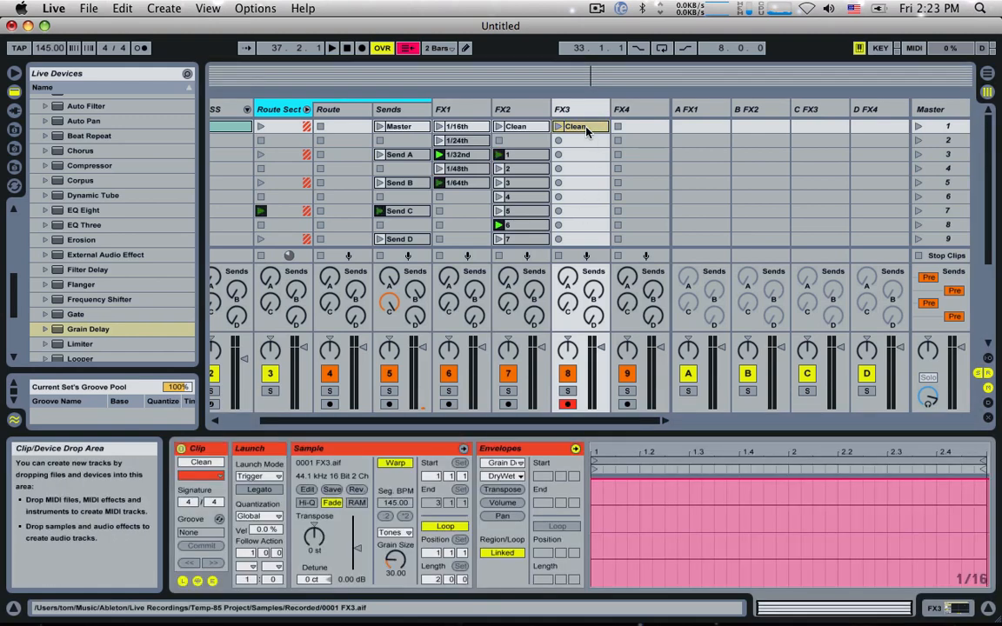
{"action": "left_click_drag", "start_coordinate": [600, 484], "coordinate": [600, 585]}
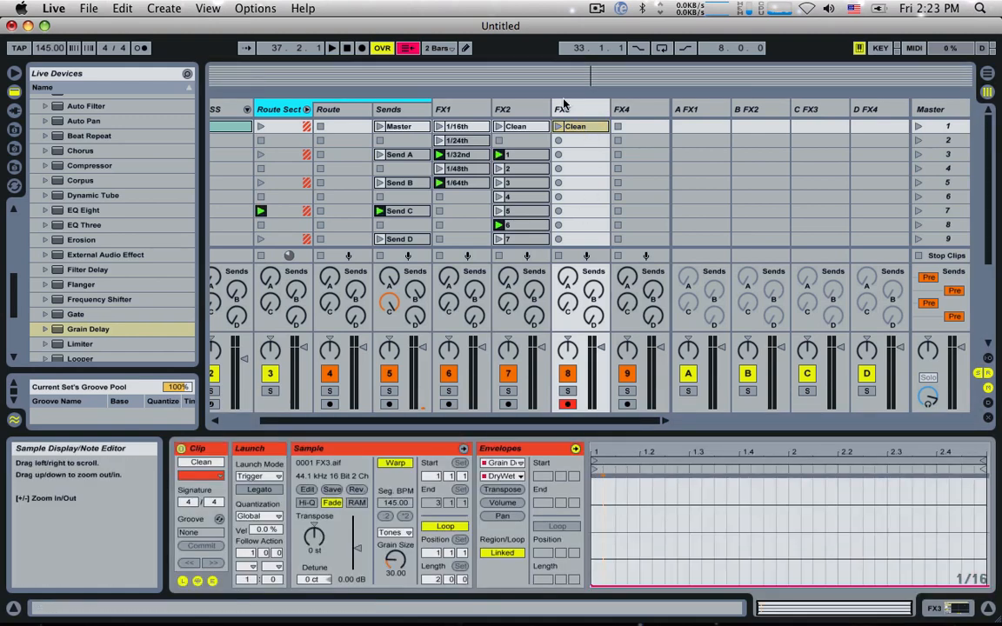
Step: Play FX3's Clean clip together with the Drum 1 clip to audition the Grain Delay
{"action": "double_click", "coordinate": [565, 111]}
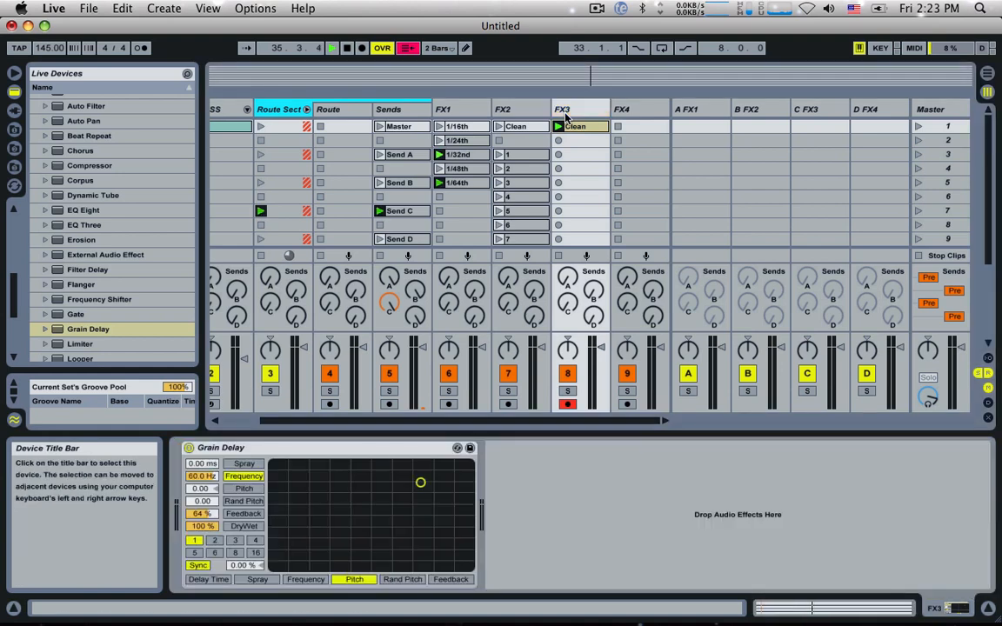
{"action": "scroll", "coordinate": [278, 122], "scroll_direction": "left", "scroll_amount": 3}
{"action": "left_click", "coordinate": [216, 127]}
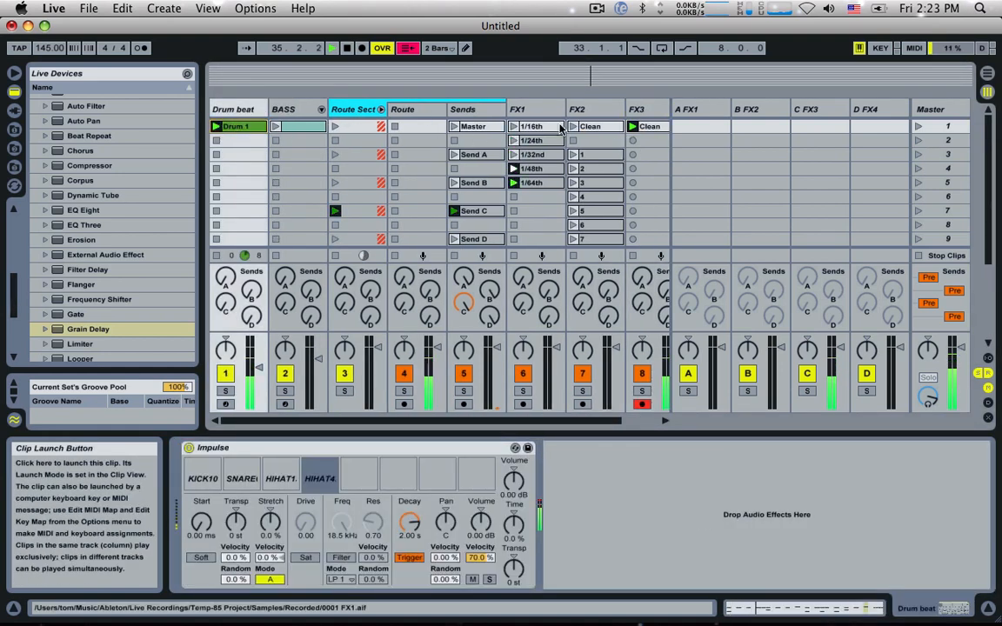
{"action": "scroll", "coordinate": [560, 128], "scroll_direction": "right", "scroll_amount": 3}
{"action": "left_click", "coordinate": [591, 112]}
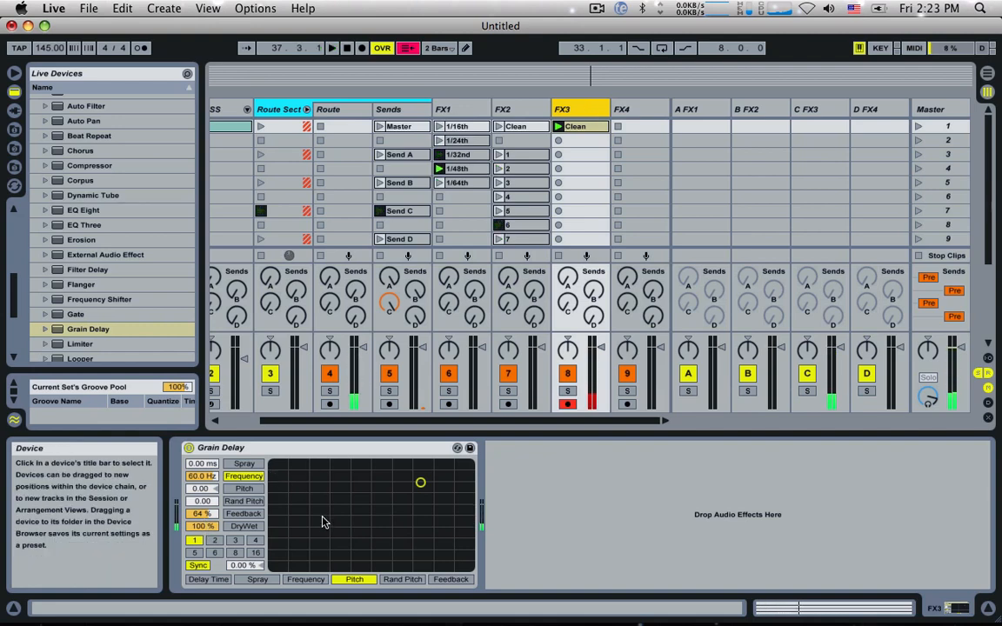
Step: Copy FX3's Clean clip to scene 3 as a clip named 1, and raise its DryWet envelope to about 50%
{"action": "left_click", "coordinate": [580, 126]}
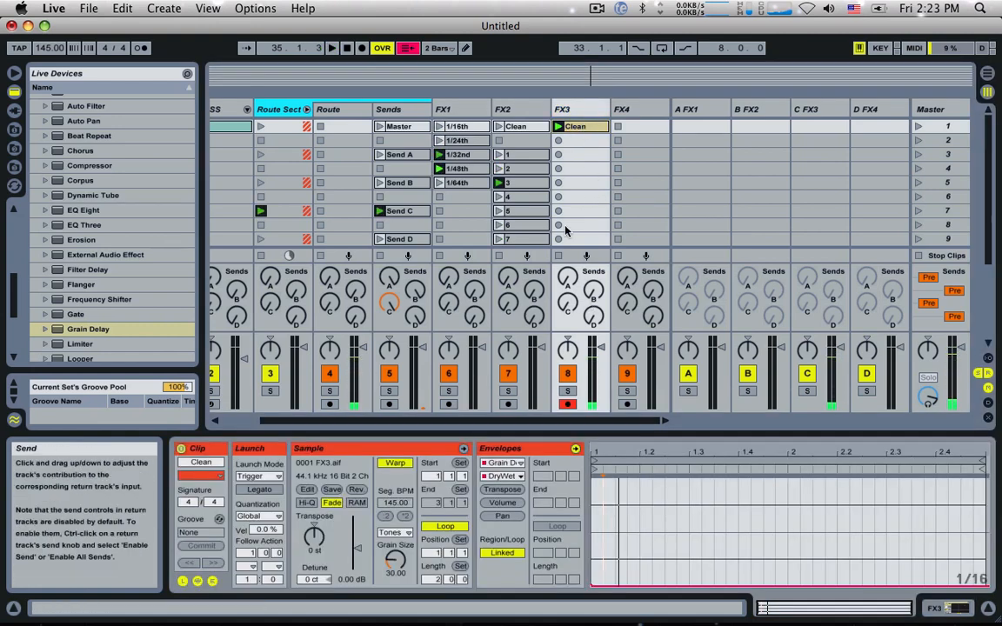
{"action": "left_click_drag", "start_coordinate": [579, 128], "coordinate": [575, 156]}
{"action": "key", "text": "super+r"}
{"action": "type", "text": "1"}
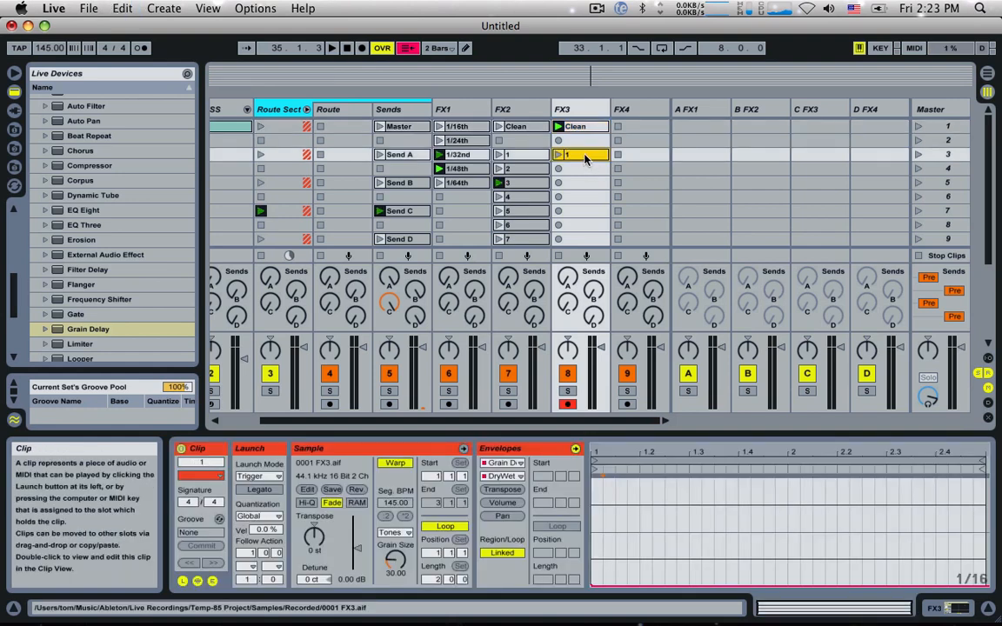
{"action": "key", "text": "Return"}
{"action": "left_click_drag", "start_coordinate": [597, 587], "coordinate": [598, 528]}
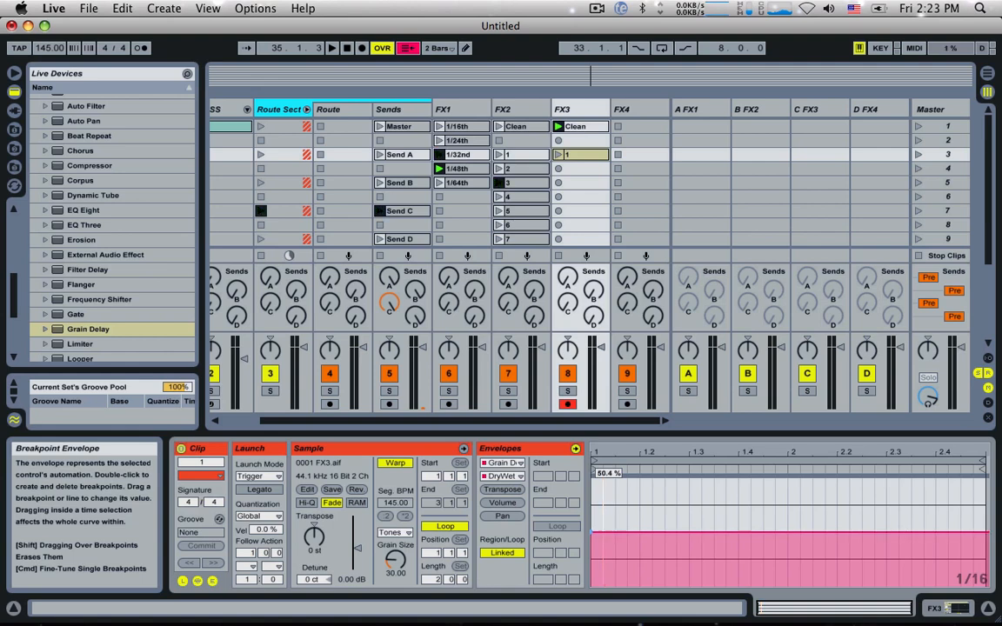
Step: Audition FX3's clip 1, and copy it to scene 4 as a clip named 2
{"action": "left_click", "coordinate": [558, 154]}
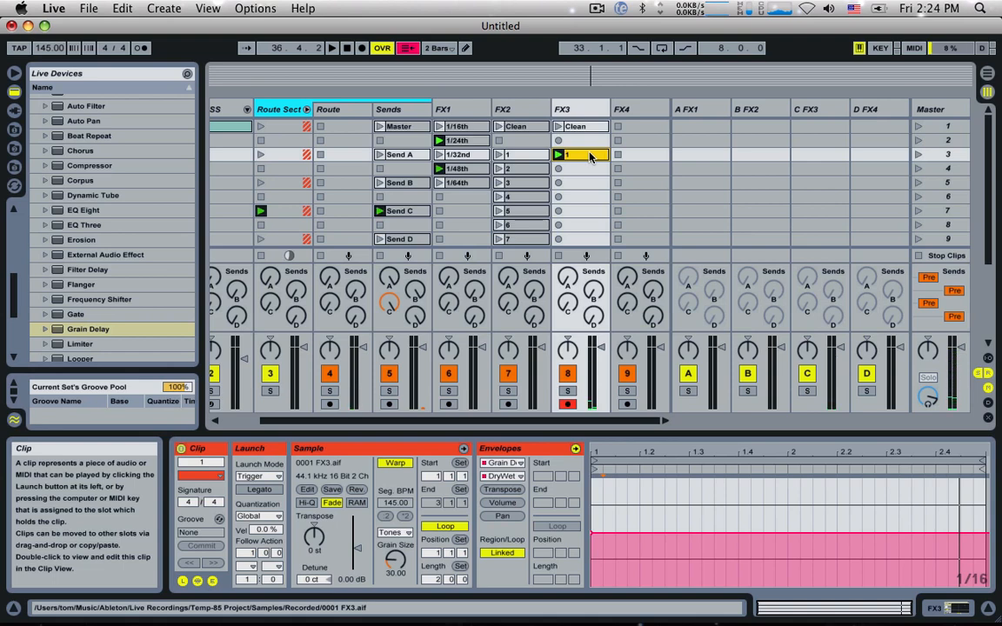
{"action": "left_click_drag", "start_coordinate": [588, 156], "coordinate": [577, 174]}
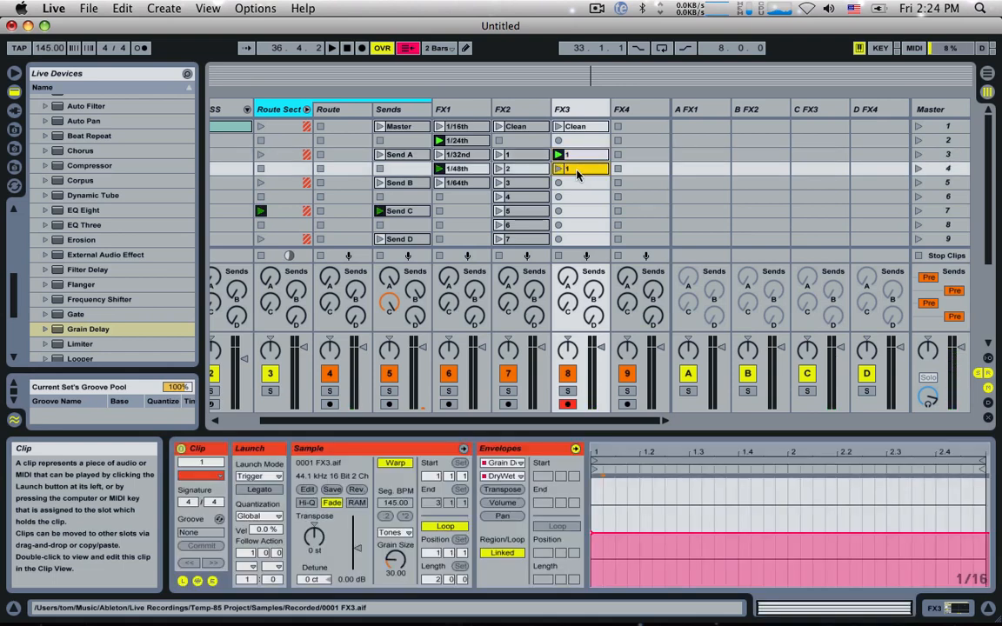
{"action": "left_click", "coordinate": [576, 180]}
{"action": "double_click", "coordinate": [577, 171]}
Step: Set the Grain Delay Pitch envelope to 0 in FX3's clip 1 and to about +1 st in clip 2
{"action": "left_click", "coordinate": [565, 108]}
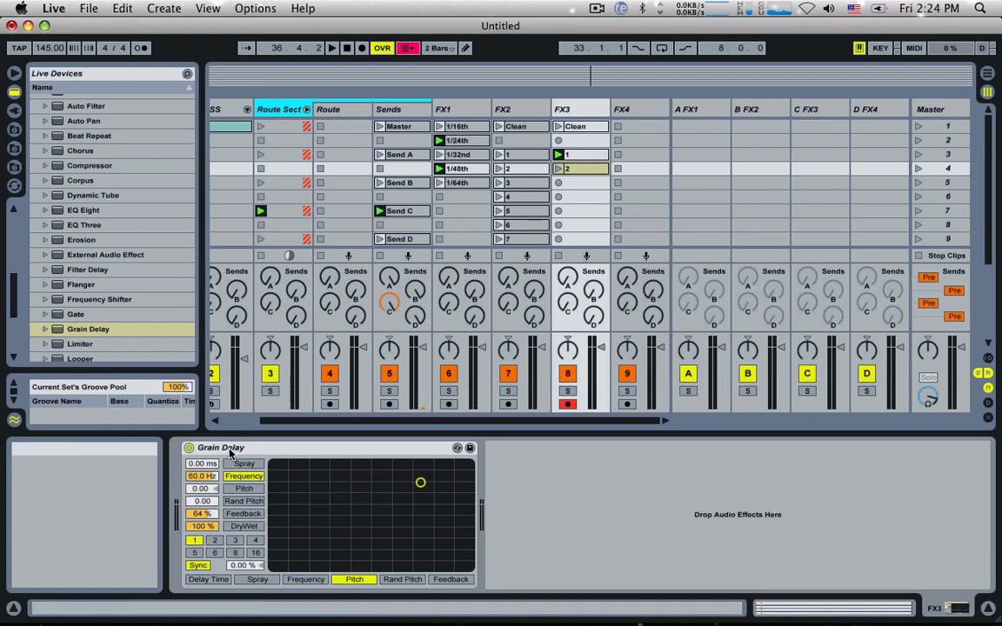
{"action": "left_click", "coordinate": [585, 157]}
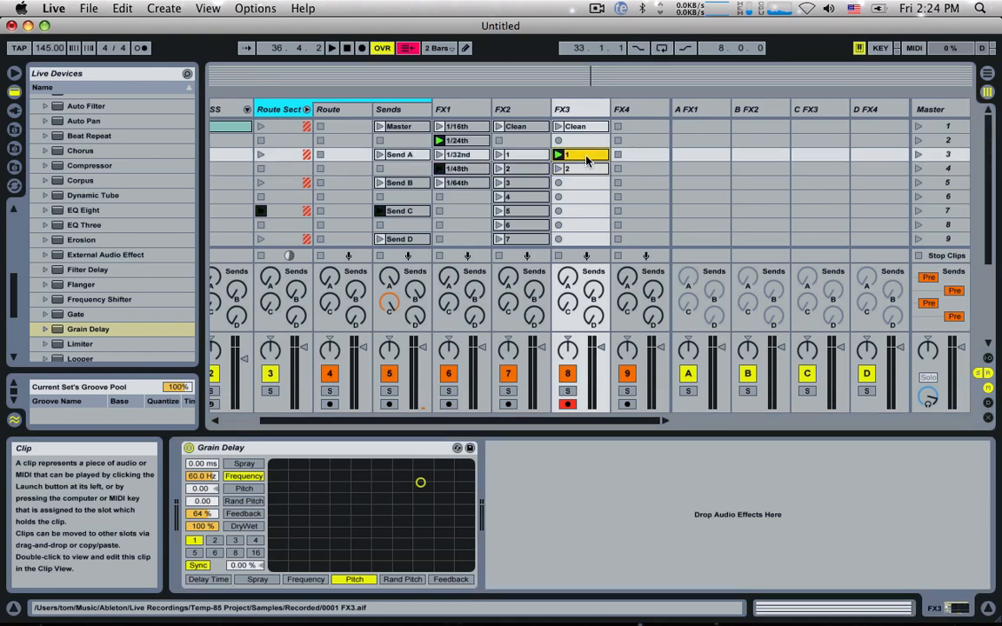
{"action": "double_click", "coordinate": [585, 156]}
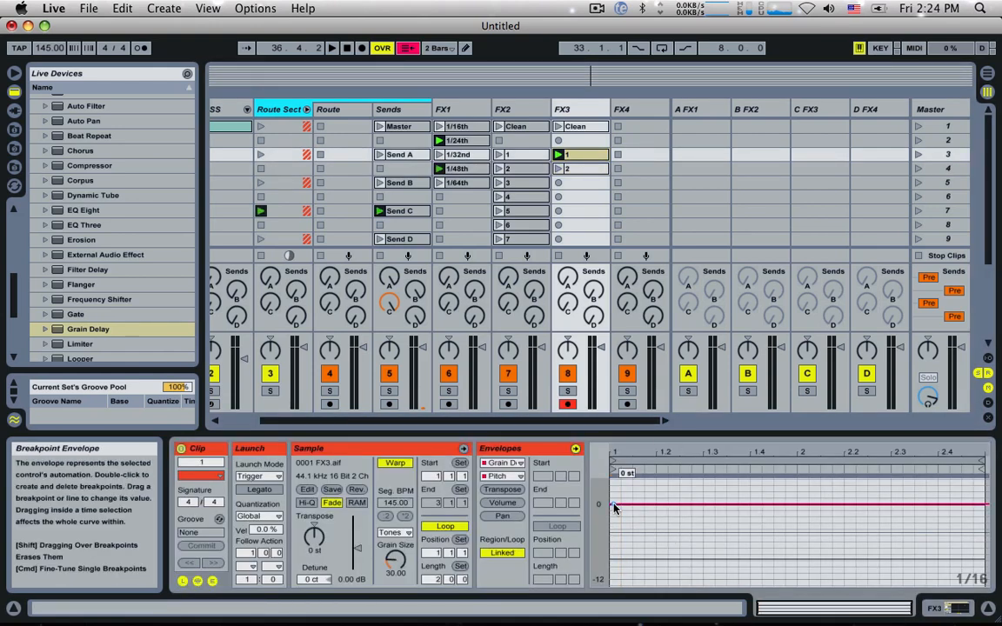
{"action": "left_click", "coordinate": [571, 171]}
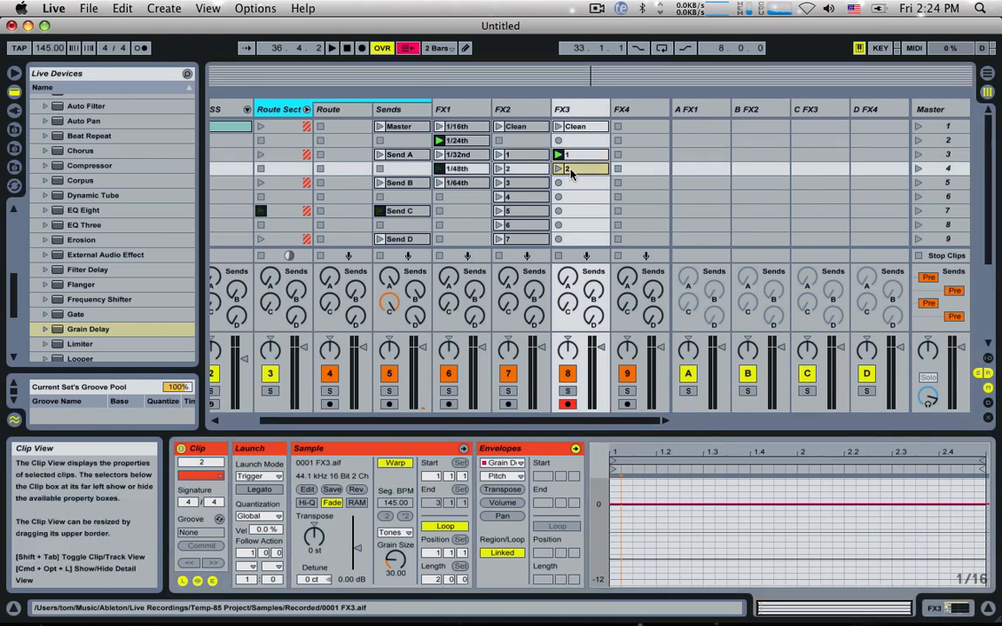
{"action": "left_click", "coordinate": [613, 506]}
{"action": "left_click_drag", "start_coordinate": [613, 504], "coordinate": [613, 501]}
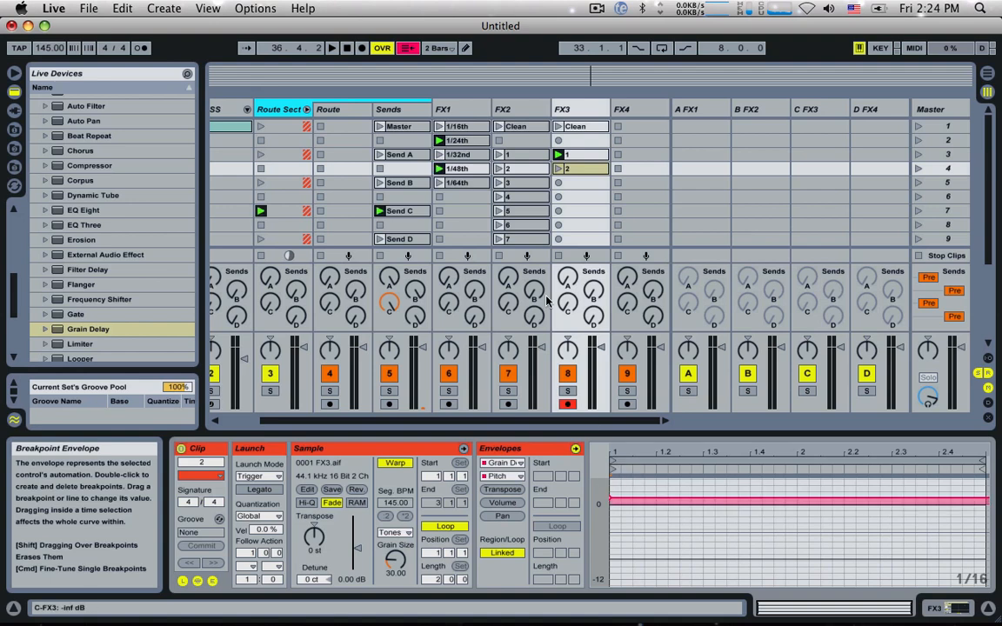
Step: Lower the Grain Delay Feedback envelope in FX3's clip 2 to about 50% and audition the clip
{"action": "left_click", "coordinate": [558, 169]}
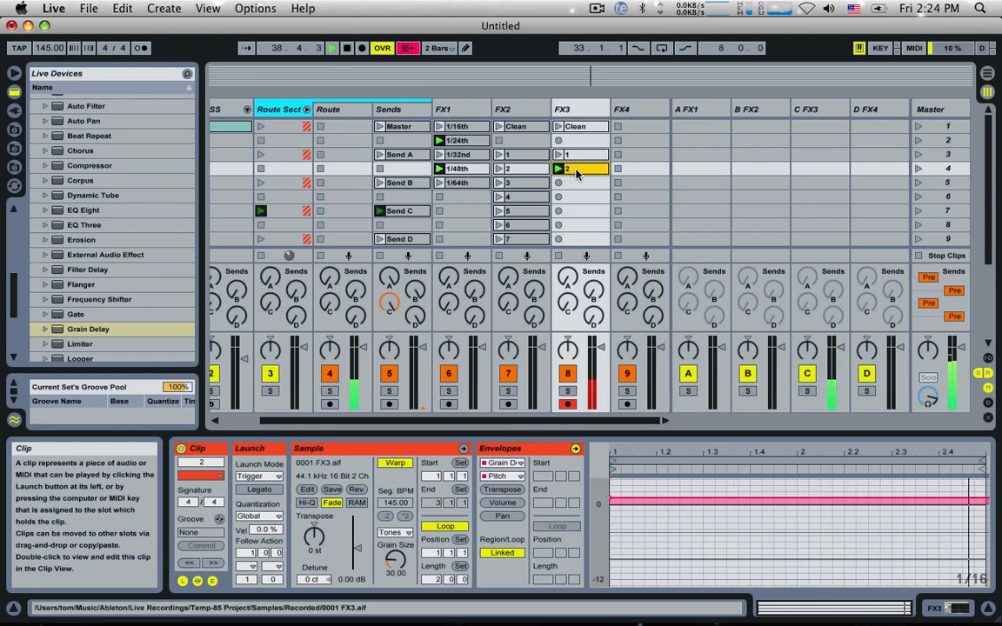
{"action": "left_click", "coordinate": [502, 475]}
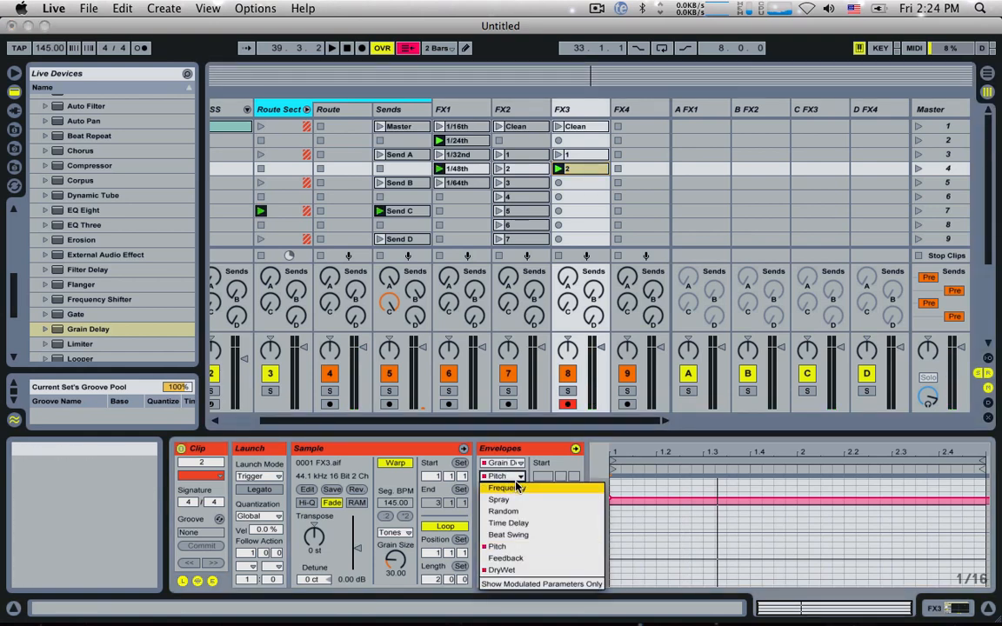
{"action": "left_click", "coordinate": [506, 557]}
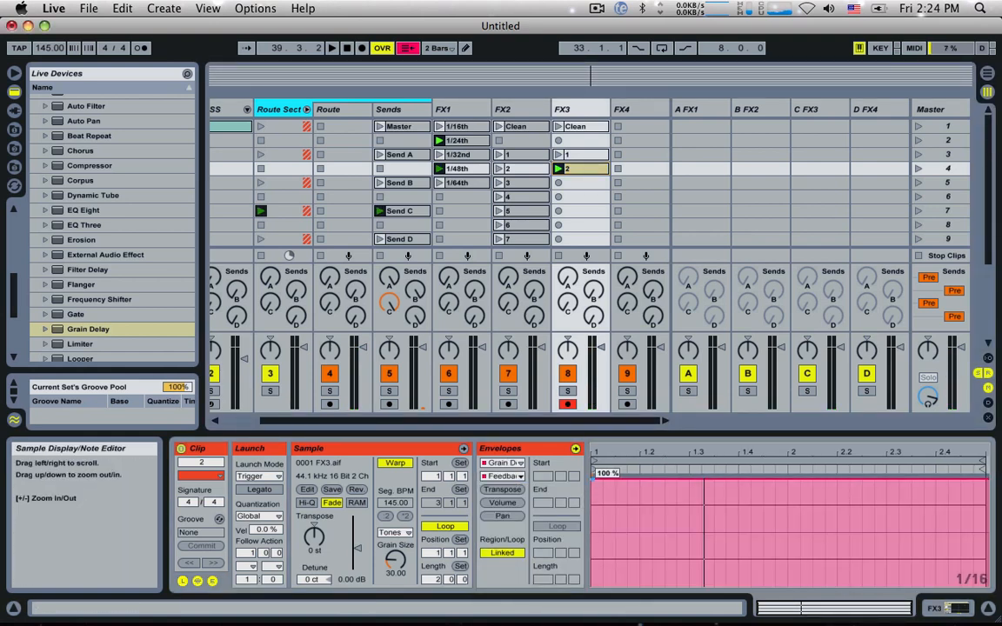
{"action": "left_click_drag", "start_coordinate": [596, 484], "coordinate": [596, 535]}
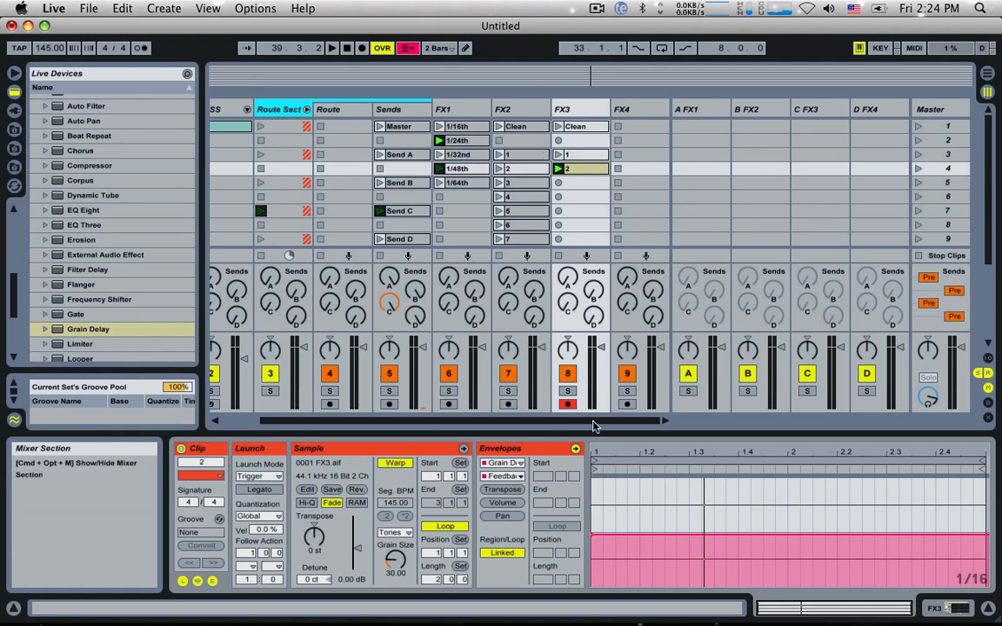
{"action": "double_click", "coordinate": [600, 109]}
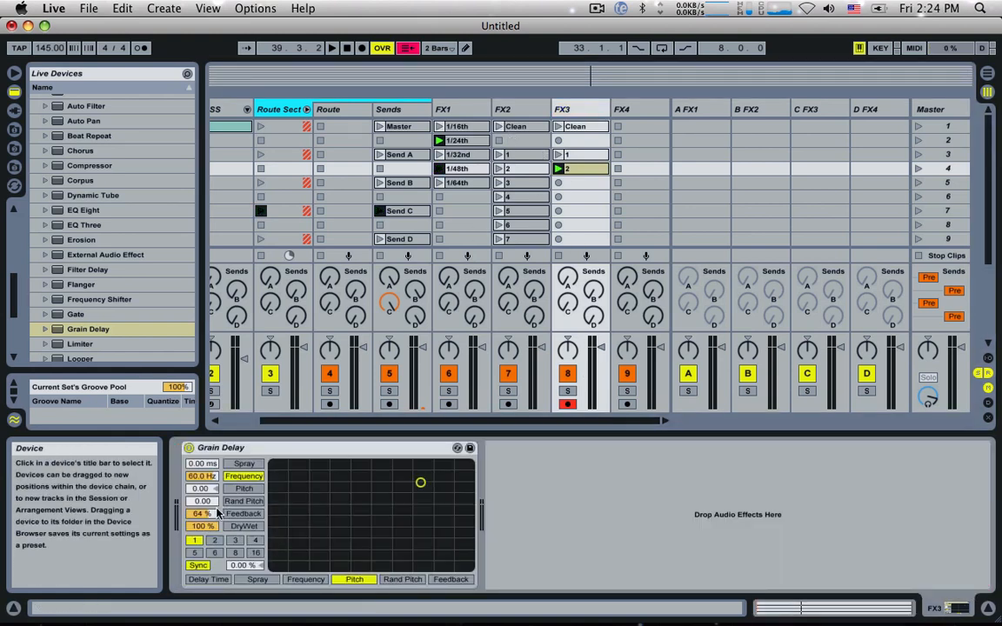
{"action": "left_click", "coordinate": [559, 169]}
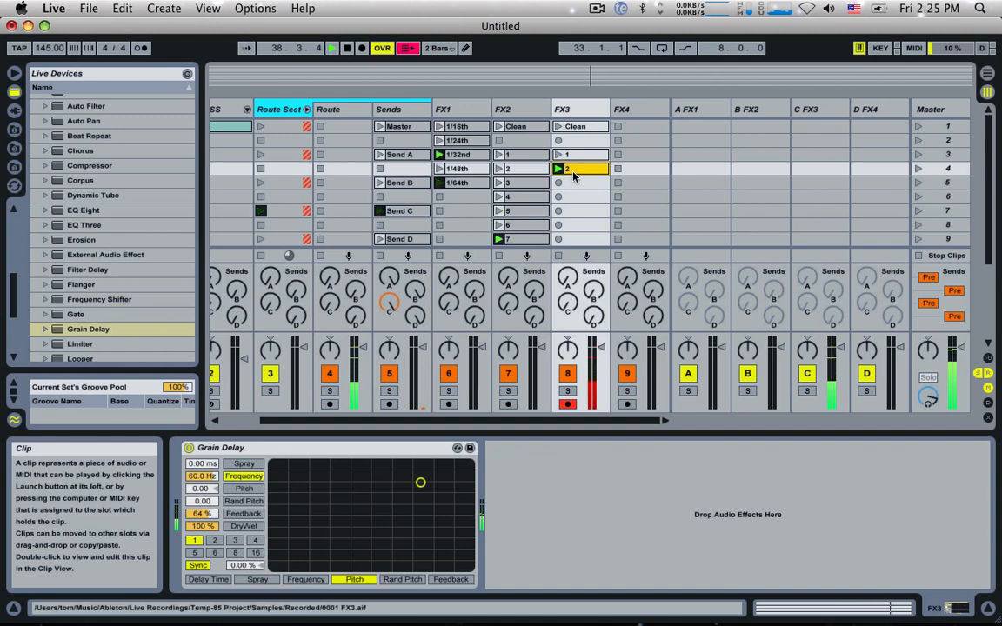
{"action": "key", "text": "space"}
Step: Copy FX3's clip 2 to scene 5 as a clip named 3
{"action": "left_click_drag", "start_coordinate": [573, 170], "coordinate": [572, 185]}
{"action": "key", "text": "super+r"}
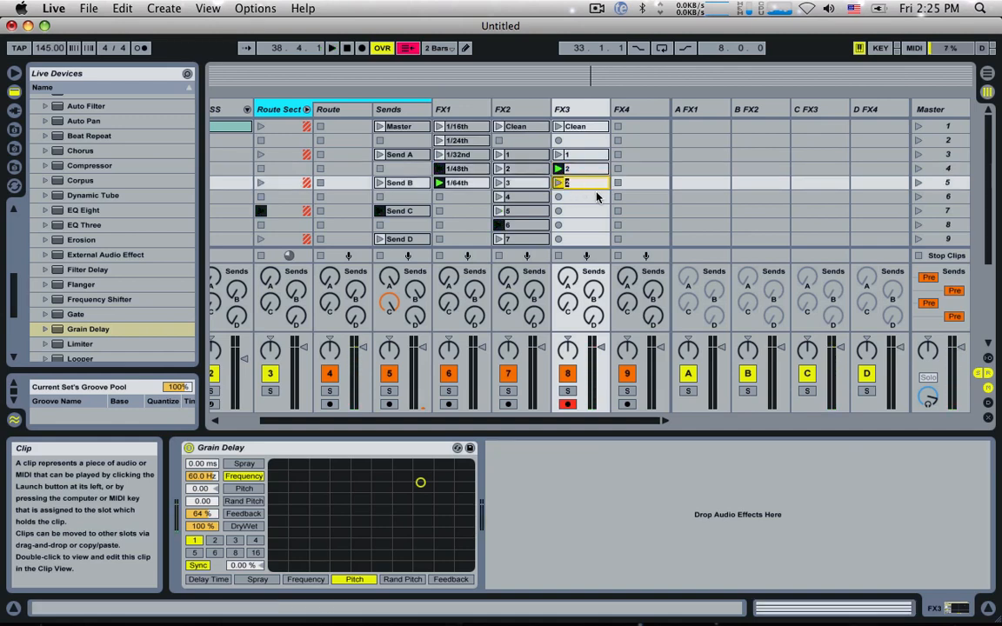
{"action": "type", "text": "3"}
{"action": "key", "text": "Return"}
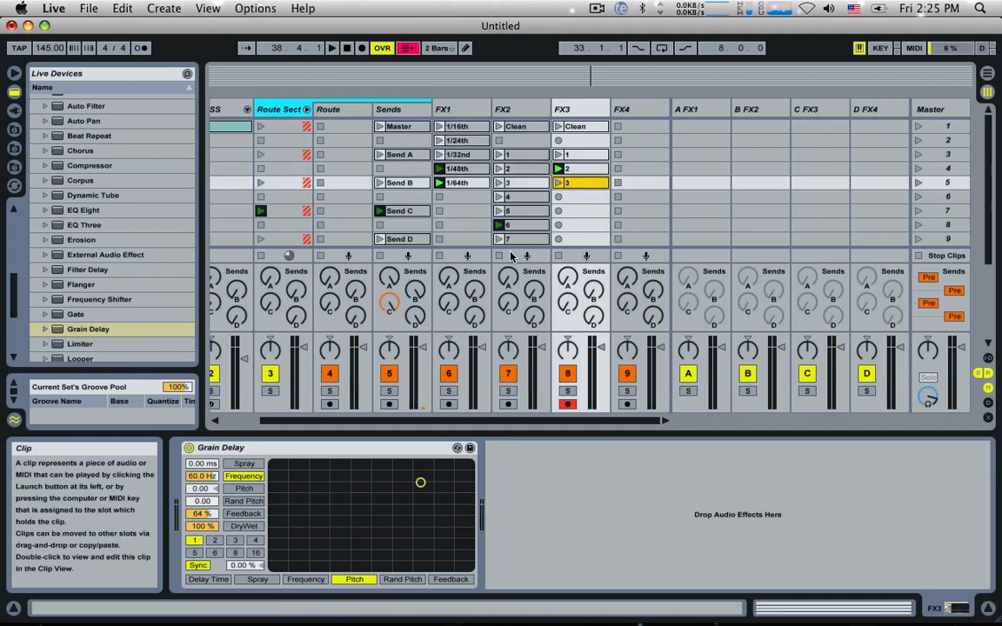
Step: In FX3's clip 3, raise the Feedback envelope to about 80%, lower the Pitch envelope to -1 st, and audition the clip
{"action": "double_click", "coordinate": [588, 184]}
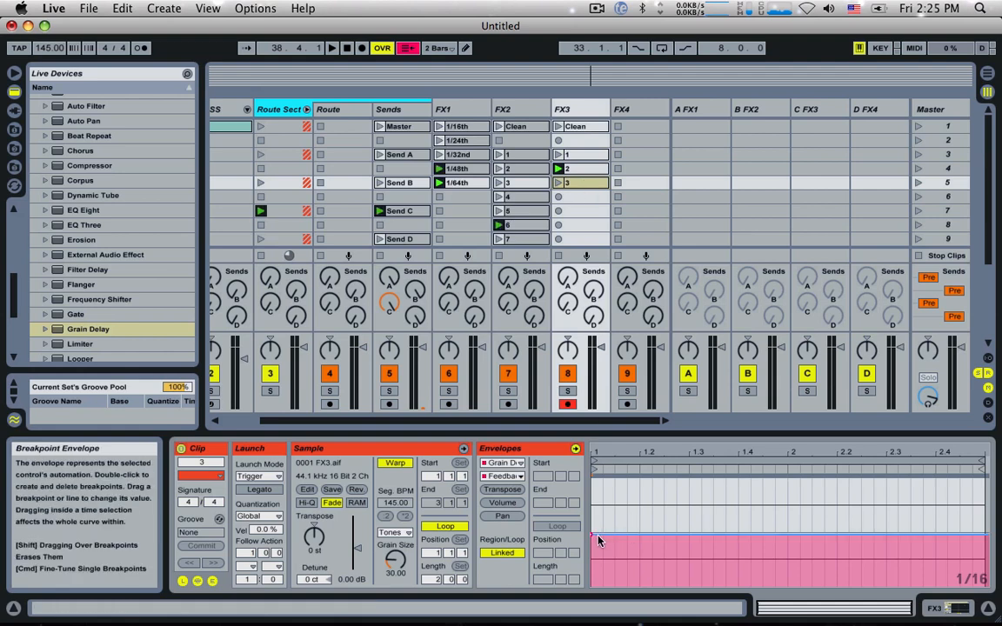
{"action": "left_click_drag", "start_coordinate": [598, 539], "coordinate": [598, 498]}
{"action": "left_click", "coordinate": [513, 477]}
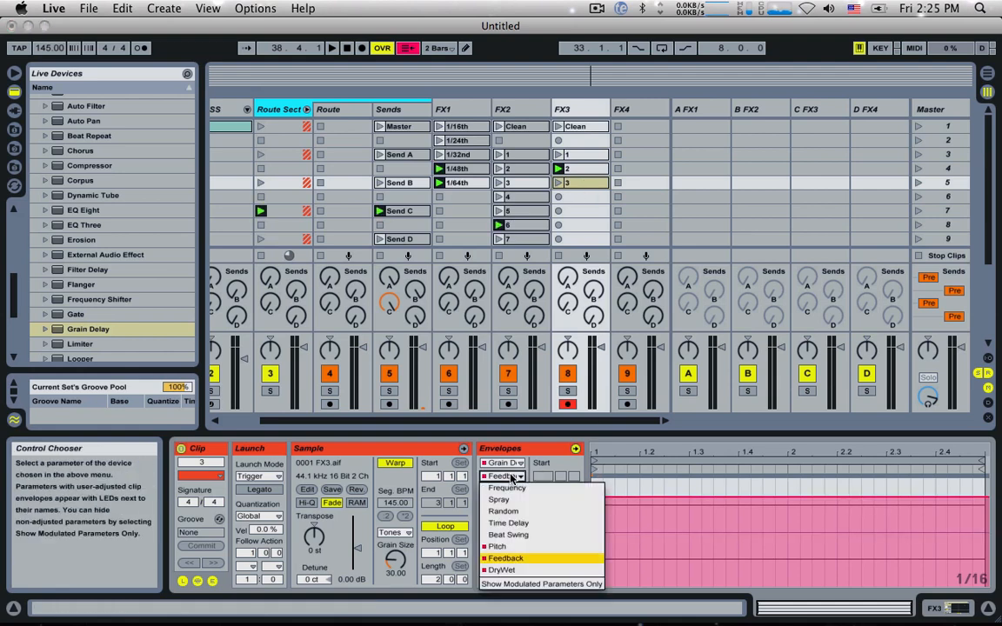
{"action": "left_click", "coordinate": [497, 546]}
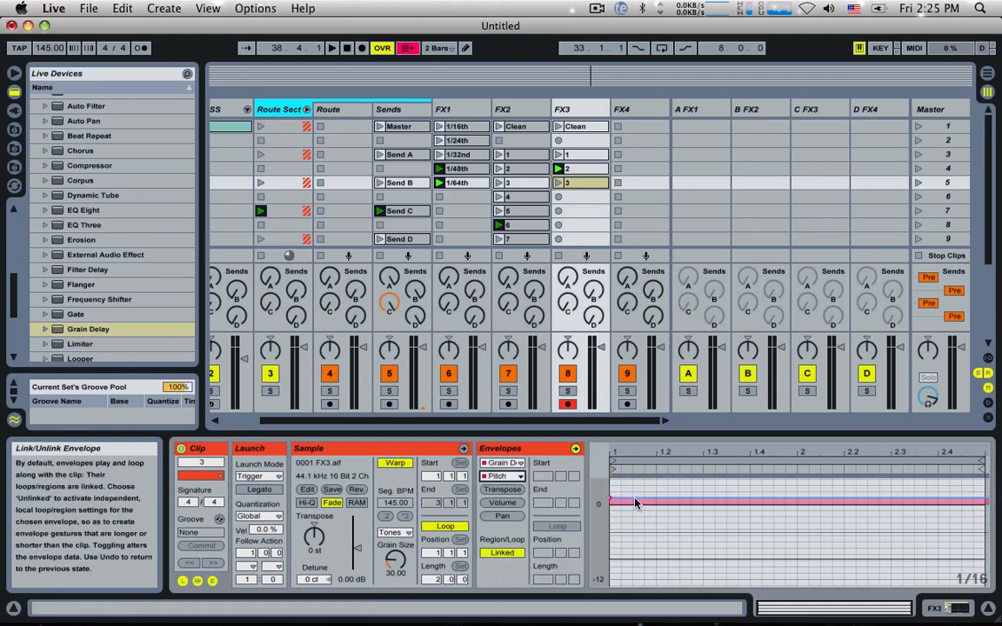
{"action": "left_click", "coordinate": [557, 182]}
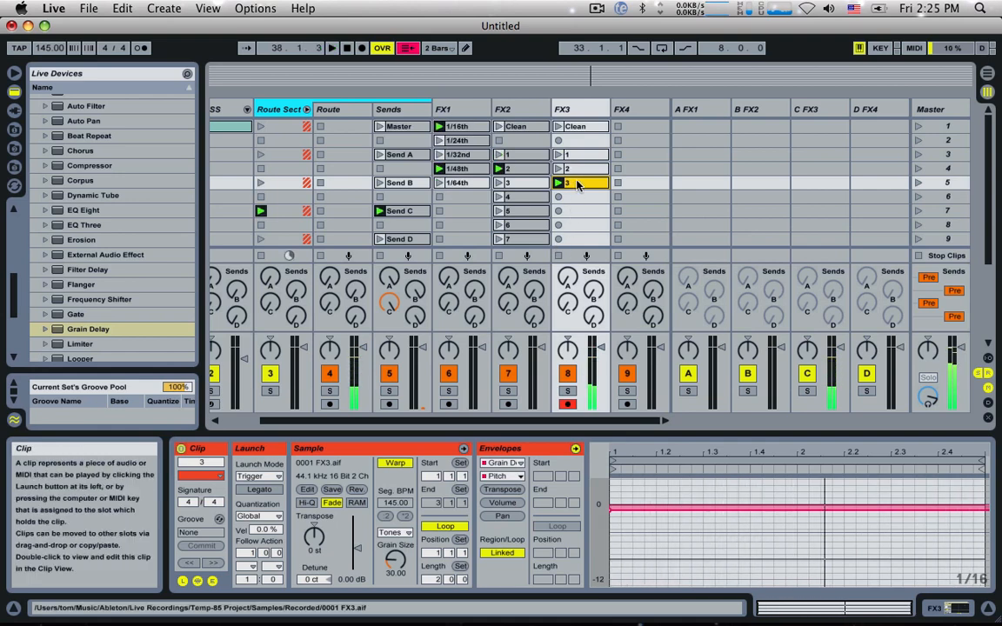
Step: Duplicate FX3's clip 3 to scene 6 and name the copy 4
{"action": "key", "text": "super+d"}
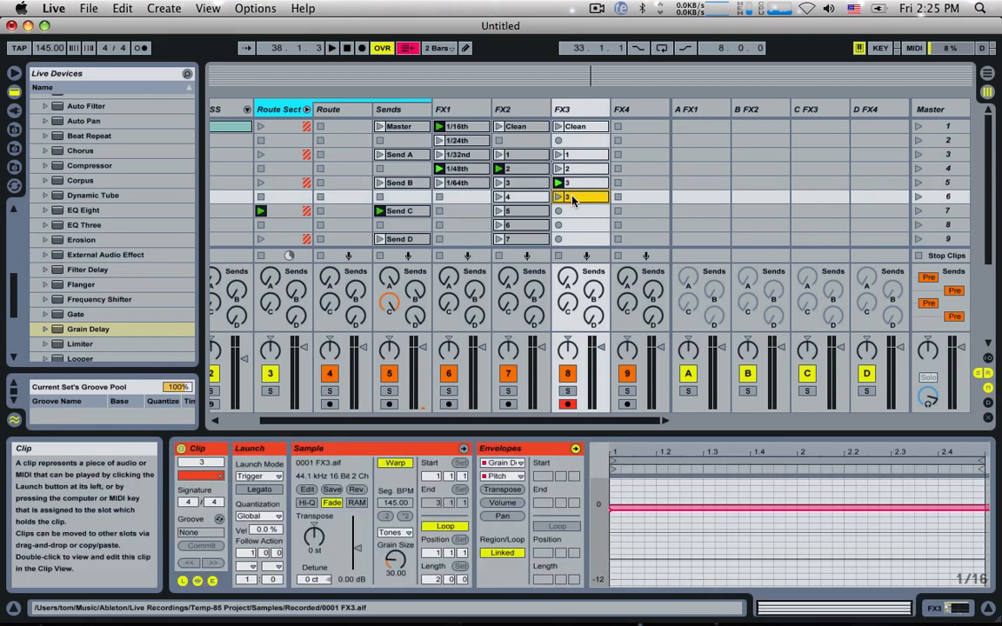
{"action": "key", "text": "super+r"}
{"action": "type", "text": "4"}
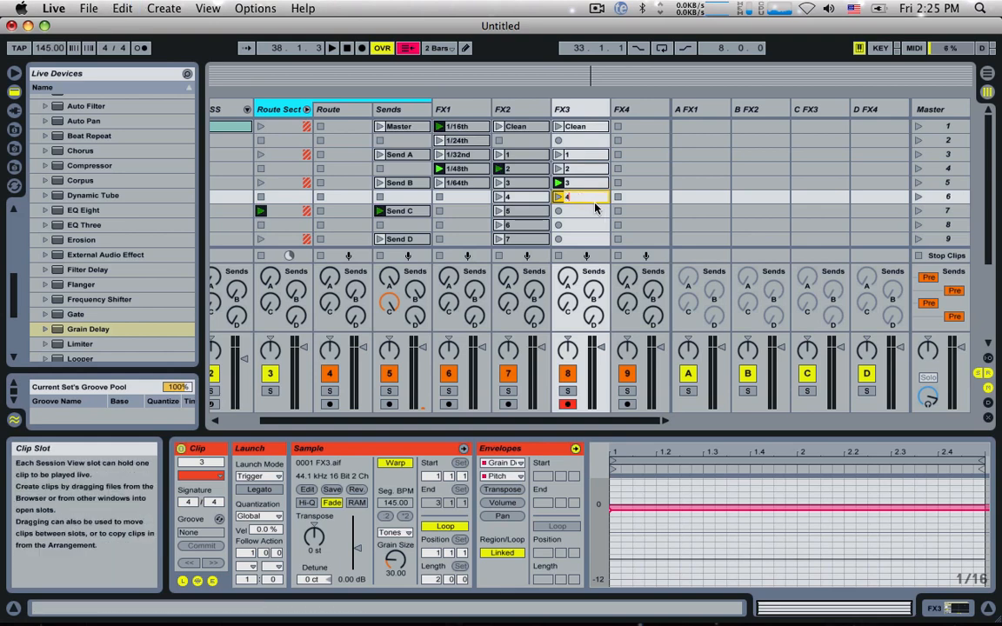
{"action": "left_click", "coordinate": [575, 111]}
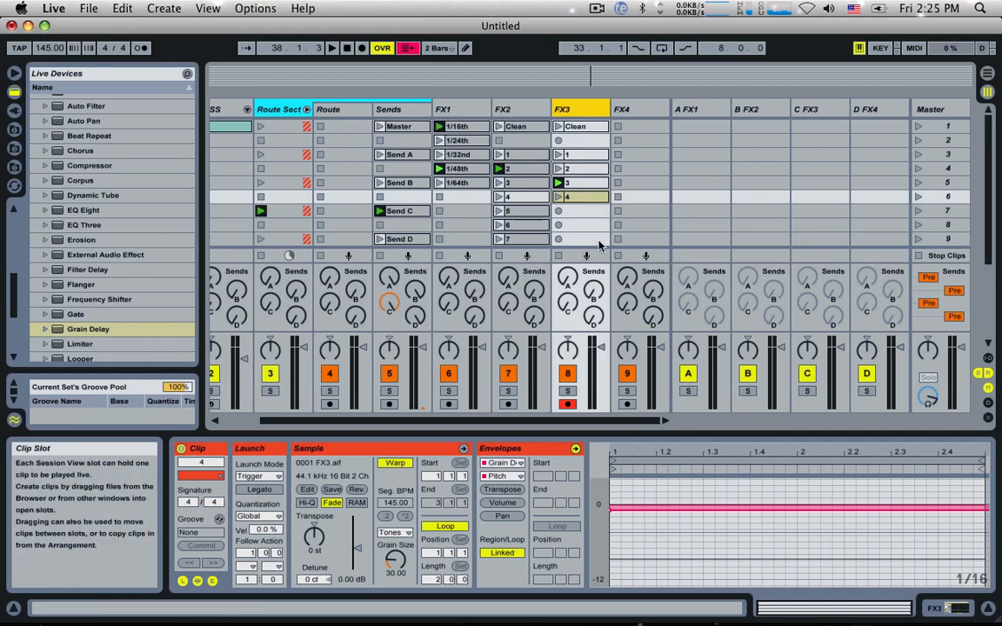
Step: Raise the Grain Delay Pitch envelope in FX3's clip 4 to +2 st
{"action": "left_click", "coordinate": [582, 197]}
{"action": "left_click", "coordinate": [635, 487]}
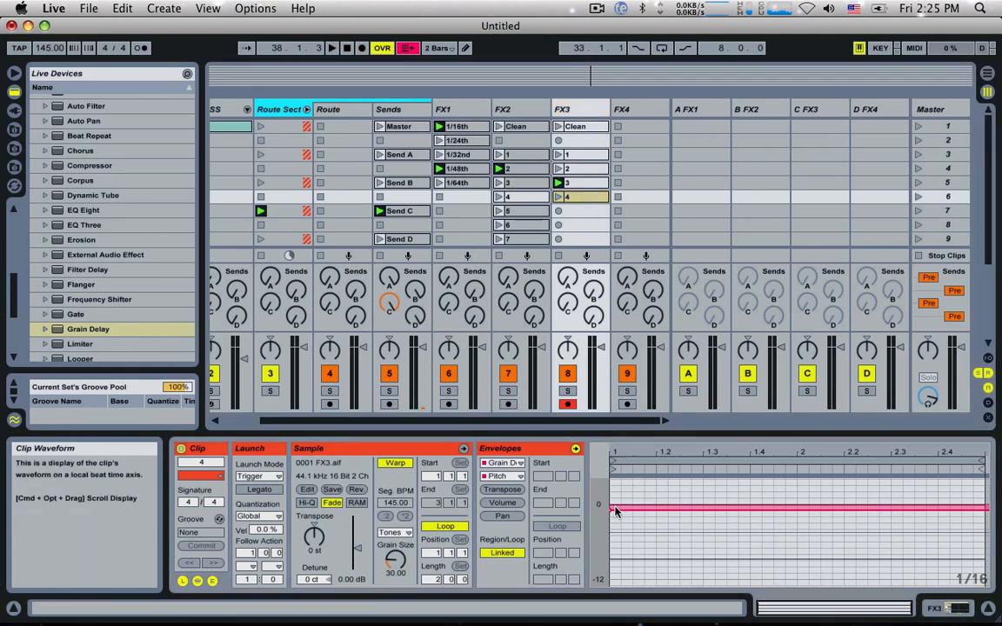
{"action": "left_click_drag", "start_coordinate": [615, 512], "coordinate": [615, 513]}
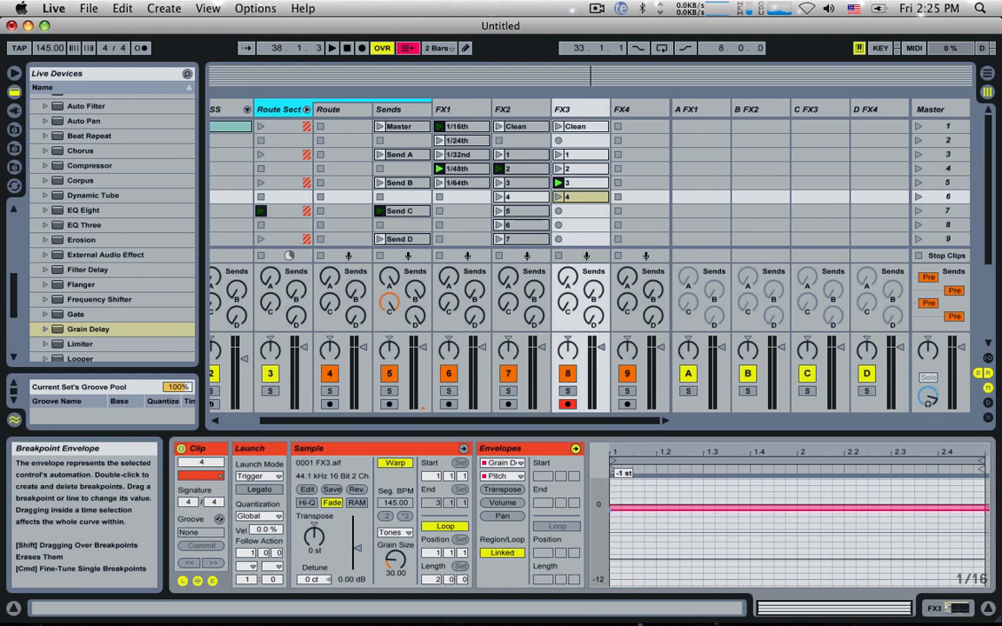
{"action": "left_click_drag", "start_coordinate": [615, 507], "coordinate": [615, 497]}
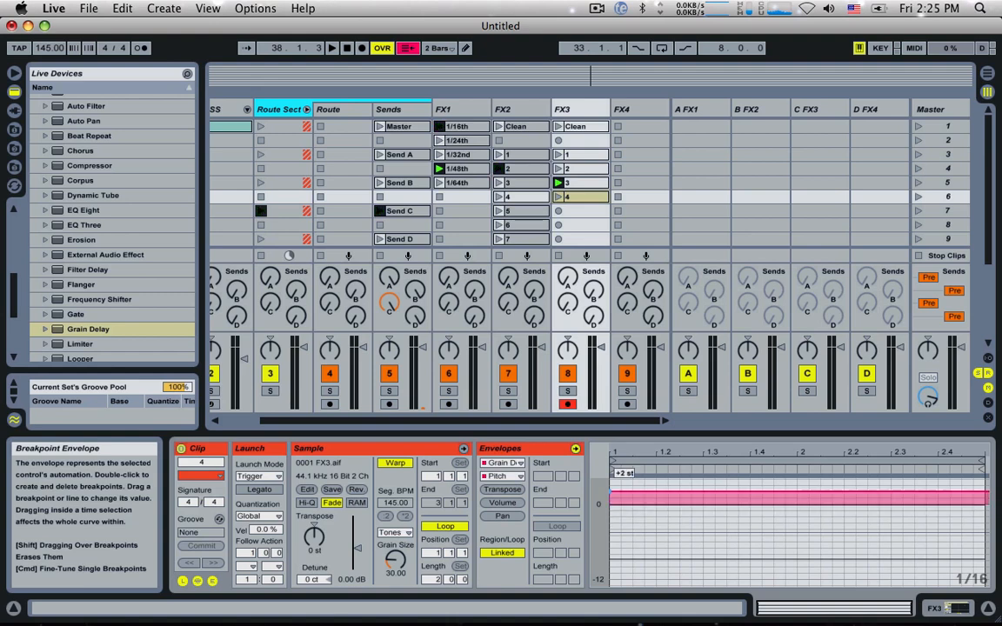
Step: Show the Spray envelope in FX3's clips 4, 3, 2 and 1, and set the Grain Delay's Spray to 500 ms
{"action": "left_click", "coordinate": [501, 477]}
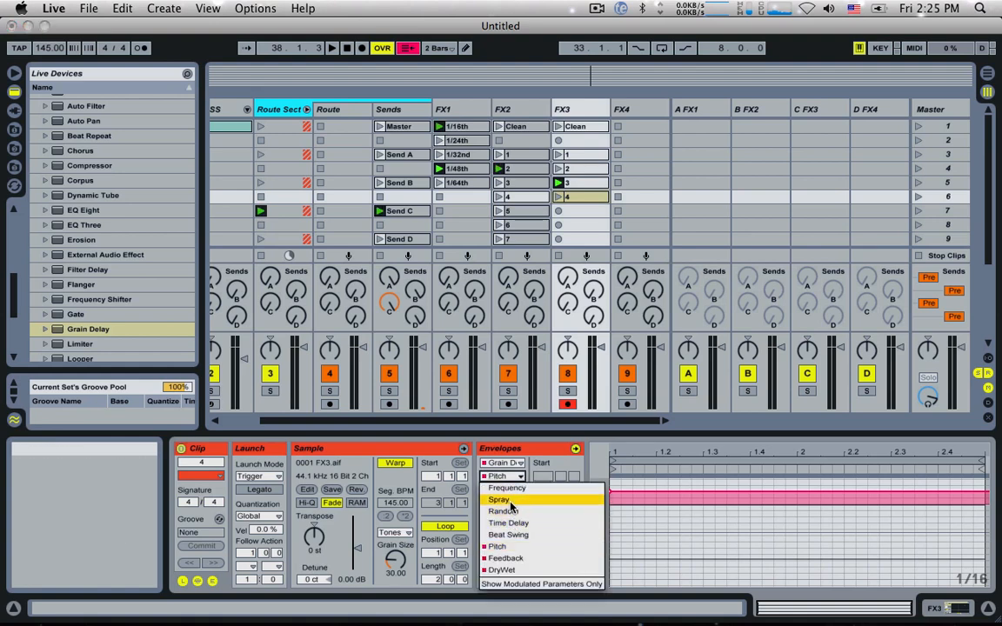
{"action": "left_click", "coordinate": [502, 500]}
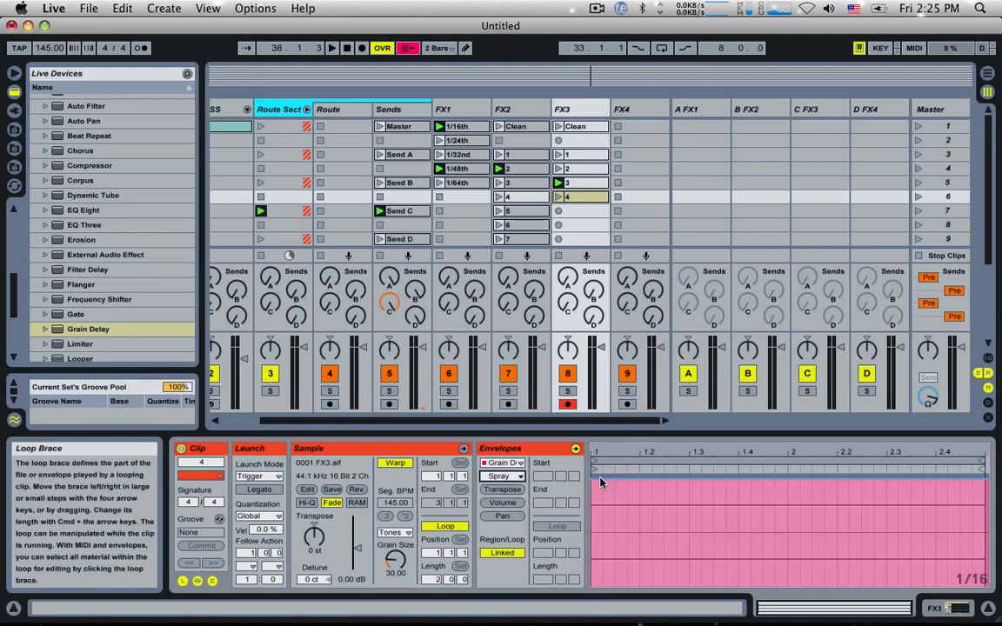
{"action": "left_click", "coordinate": [559, 183]}
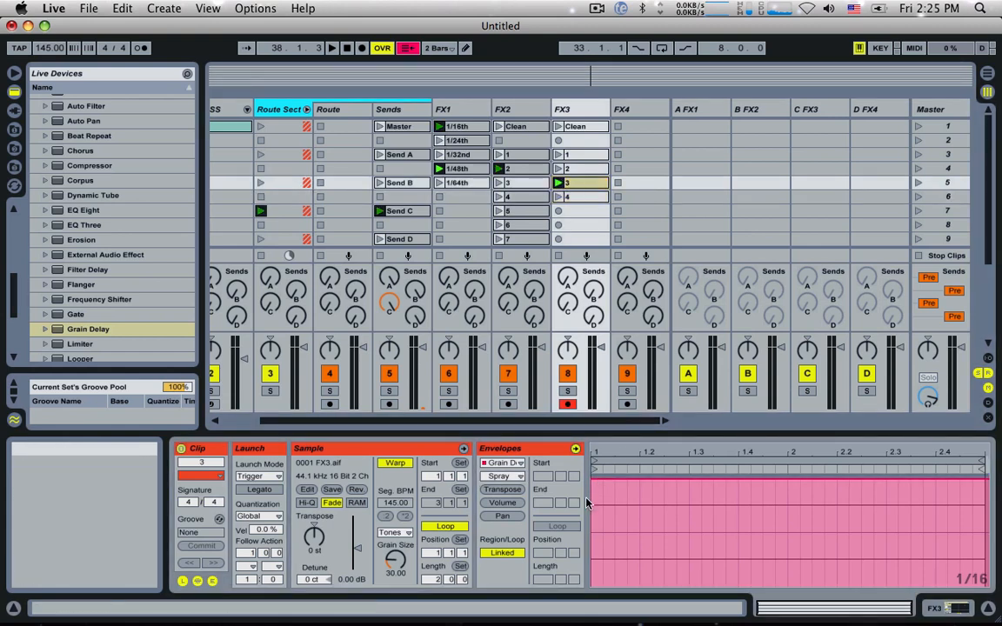
{"action": "left_click", "coordinate": [579, 168]}
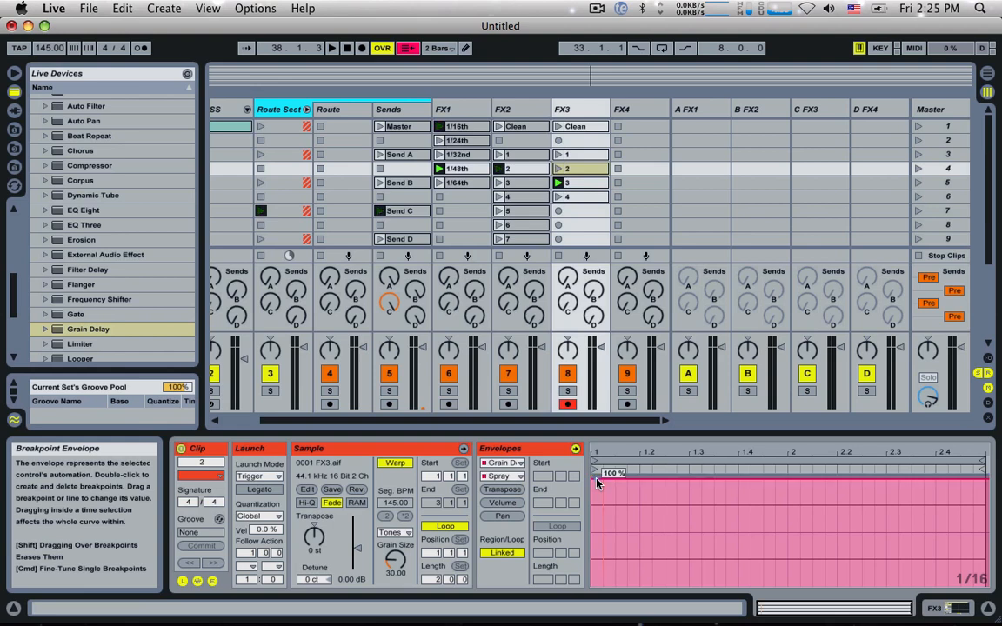
{"action": "left_click", "coordinate": [586, 153]}
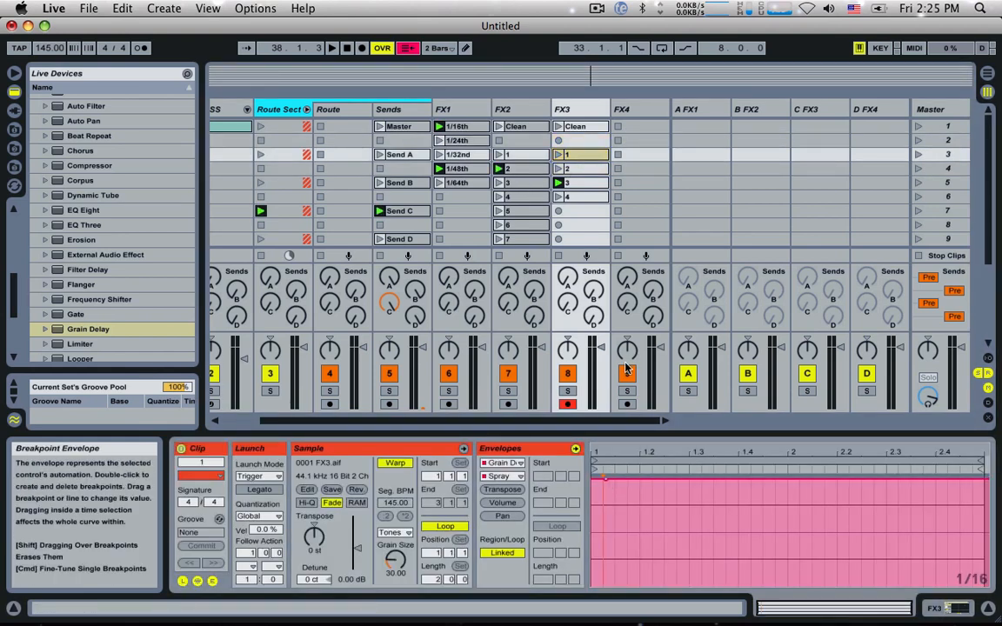
{"action": "left_click", "coordinate": [592, 115]}
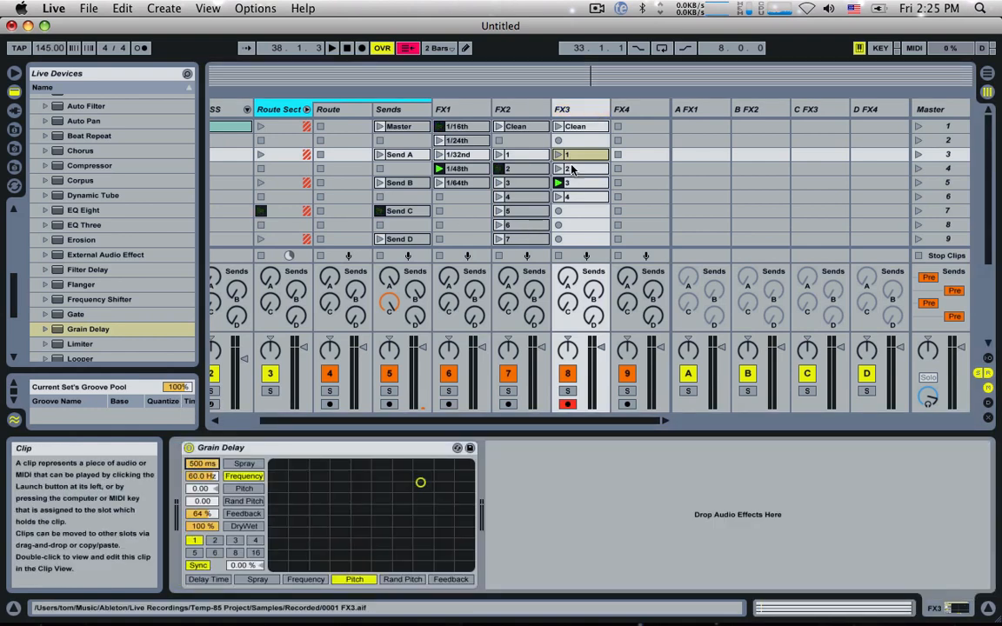
Step: Lower the Spray envelopes in FX3's clips 1, 2 and 3 to their minimum, and play clip 1
{"action": "left_click", "coordinate": [578, 154]}
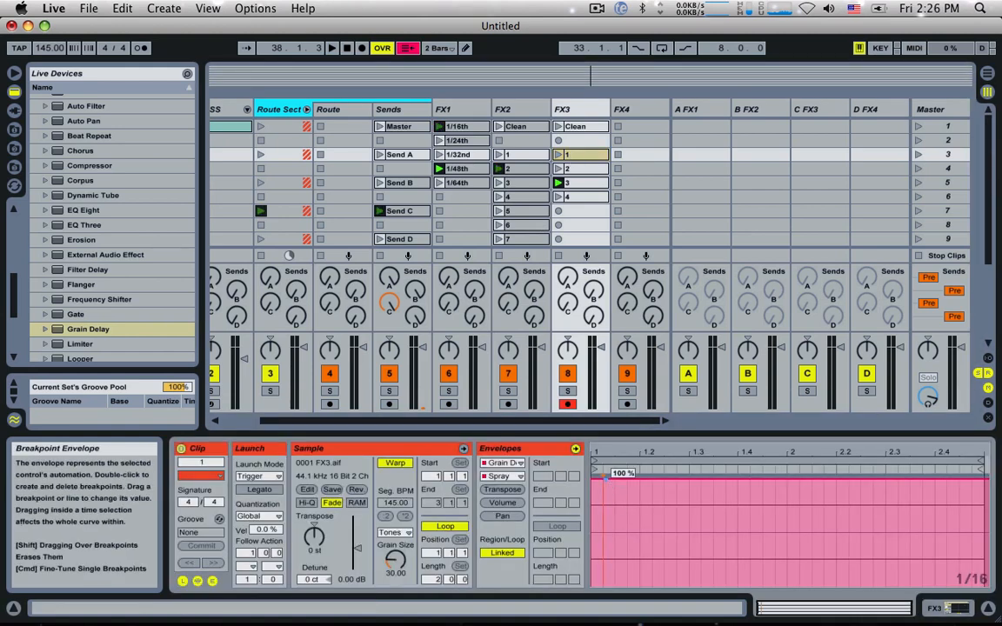
{"action": "left_click", "coordinate": [580, 170]}
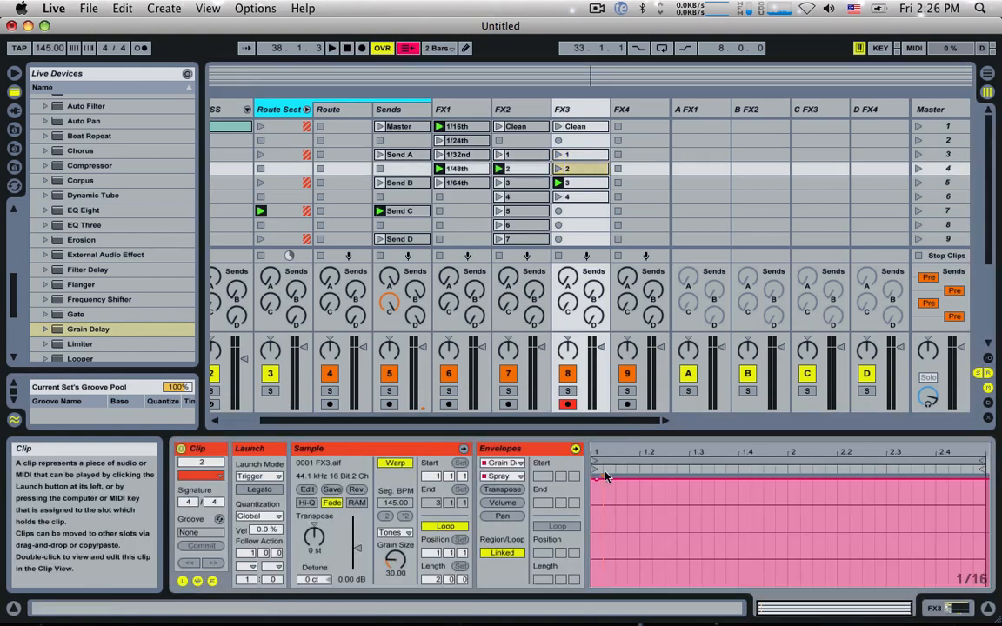
{"action": "left_click_drag", "start_coordinate": [596, 479], "coordinate": [597, 587]}
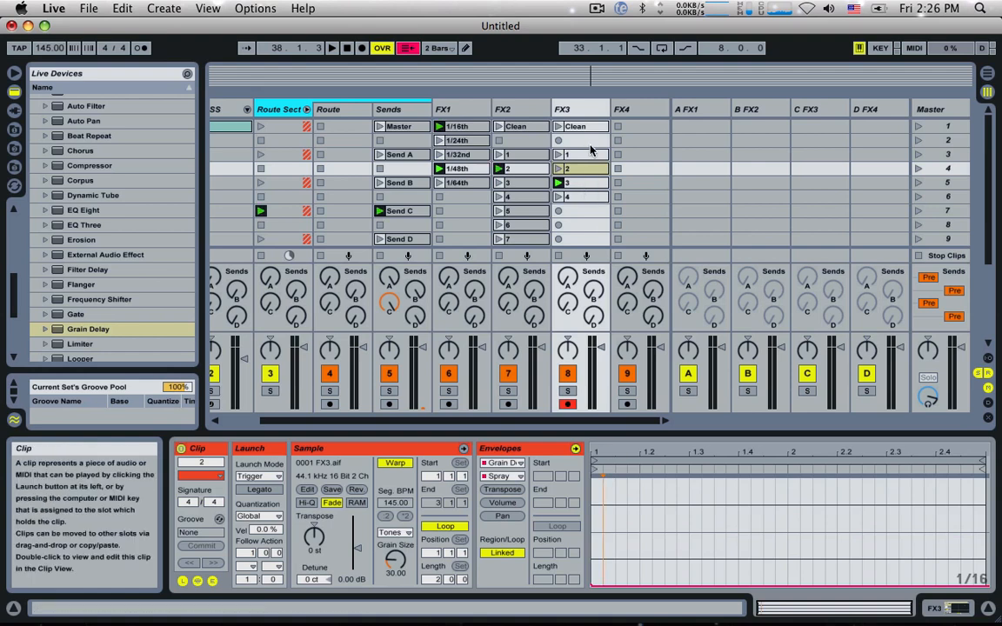
{"action": "left_click", "coordinate": [580, 183]}
{"action": "left_click_drag", "start_coordinate": [590, 484], "coordinate": [592, 586]}
{"action": "left_click", "coordinate": [557, 154]}
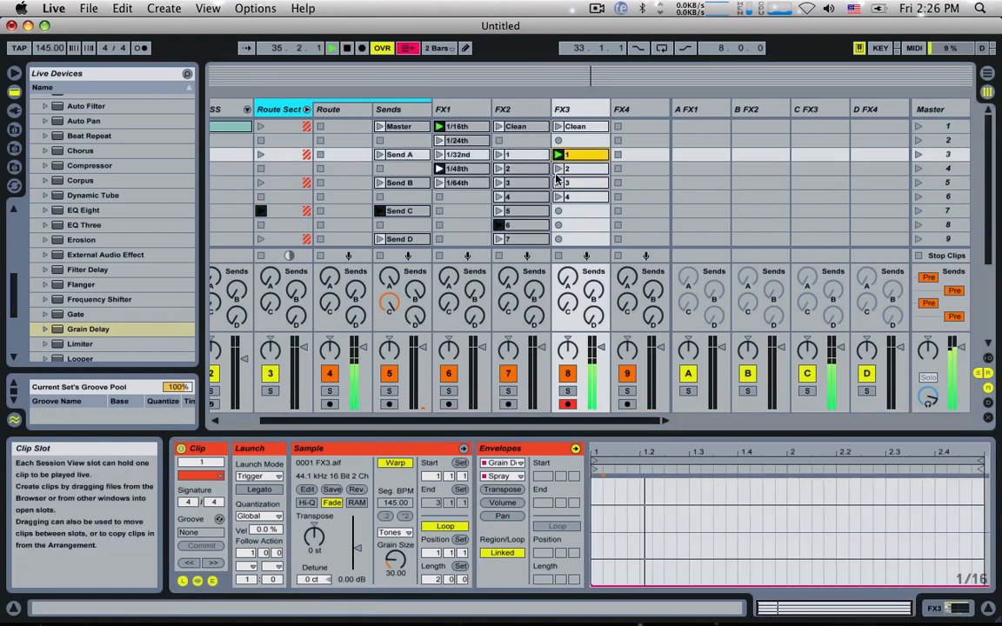
Step: Set the global launch quantization to 1/8 and audition FX3's clips 1, 2 and 3
{"action": "left_click", "coordinate": [559, 169]}
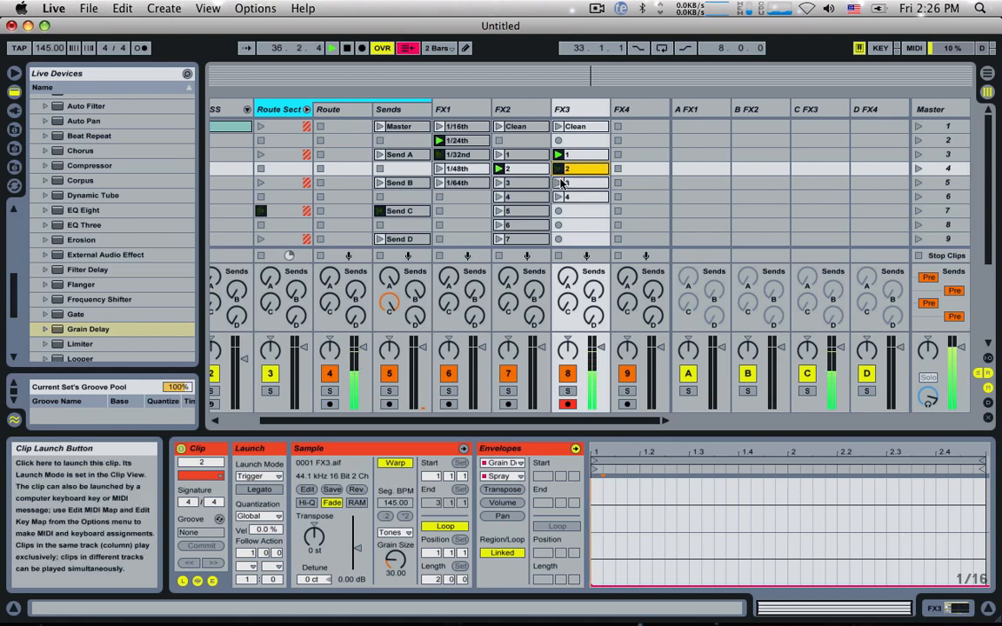
{"action": "left_click", "coordinate": [559, 183]}
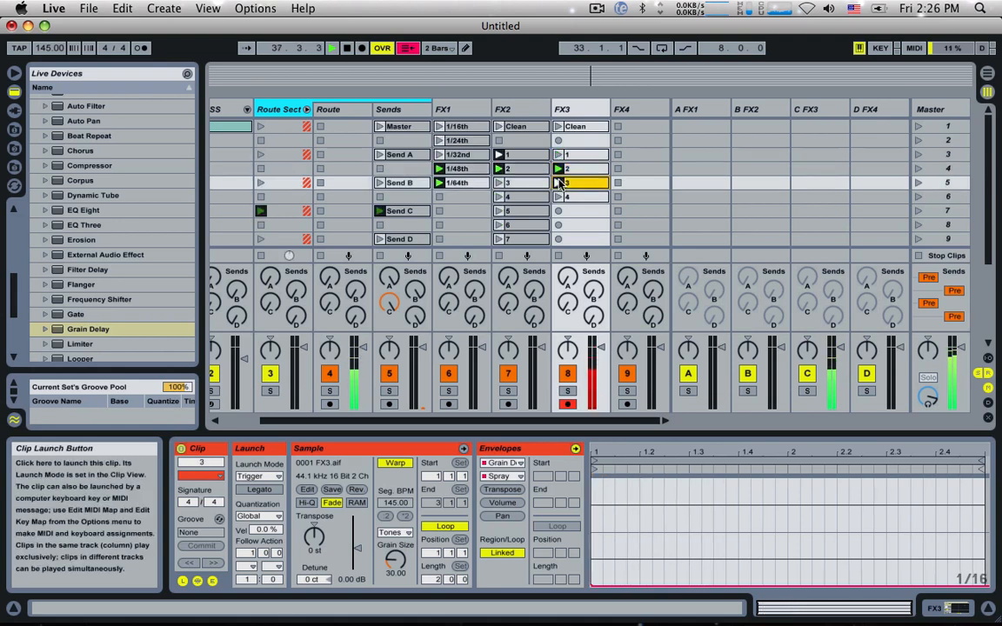
{"action": "left_click", "coordinate": [438, 49]}
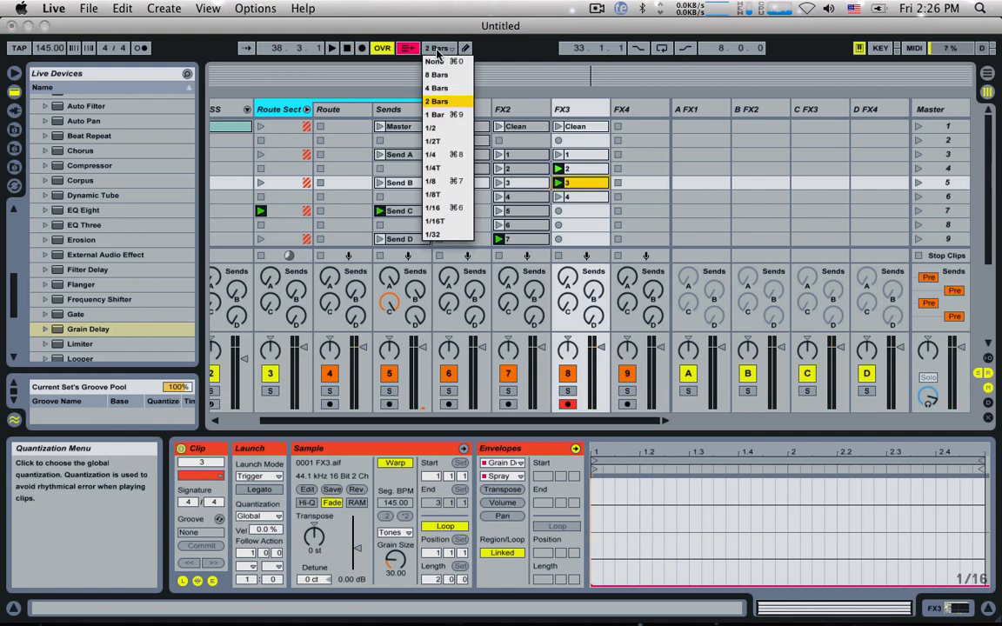
{"action": "left_click", "coordinate": [443, 181]}
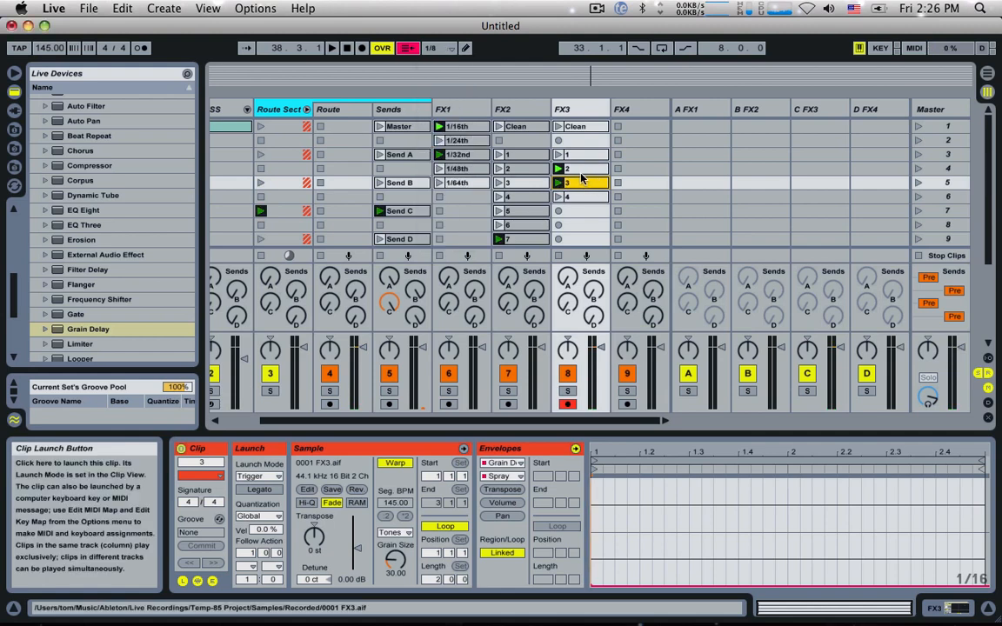
{"action": "left_click", "coordinate": [558, 155]}
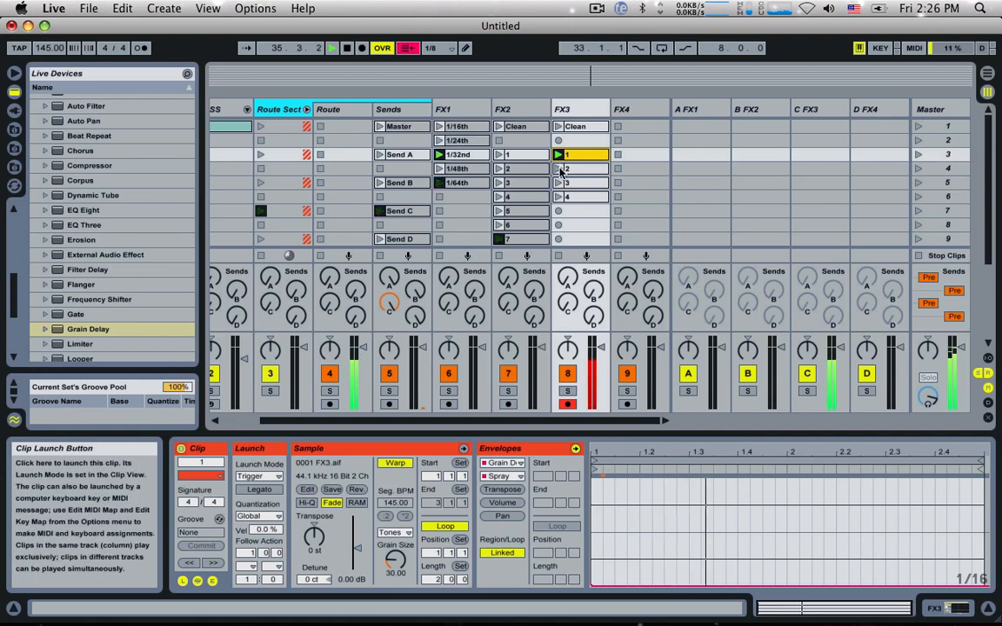
{"action": "left_click", "coordinate": [557, 183]}
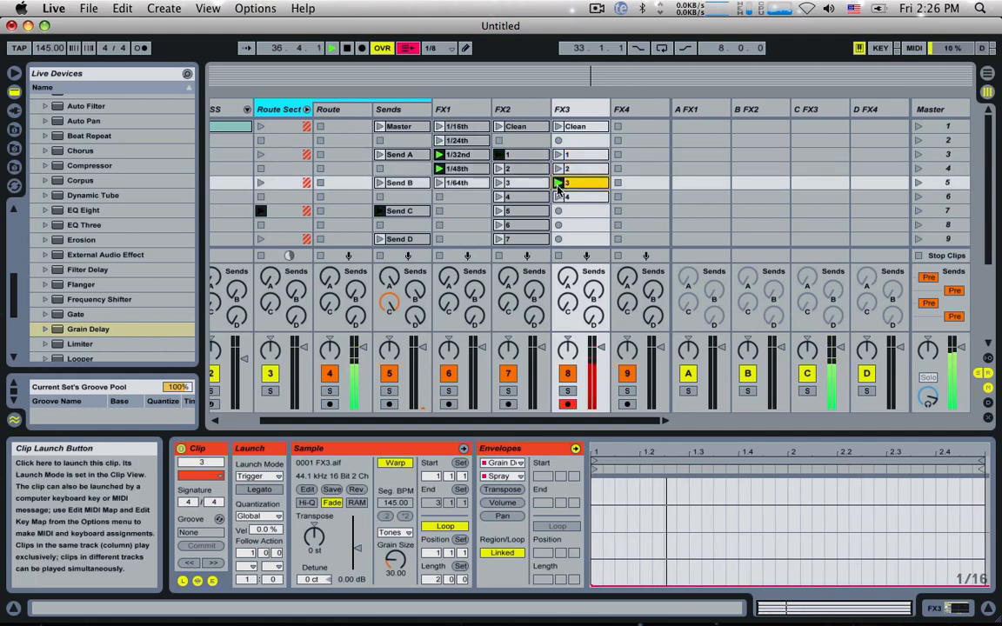
Step: Play FX3's clip 4 and lower its Grain Delay Spray envelope close to the minimum
{"action": "left_click", "coordinate": [555, 197]}
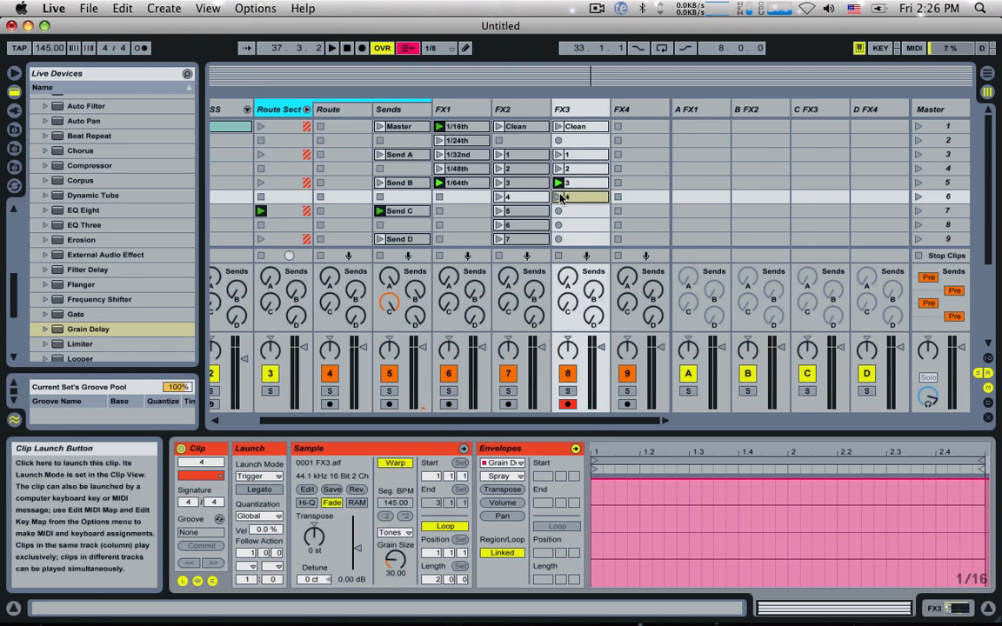
{"action": "left_click", "coordinate": [561, 198]}
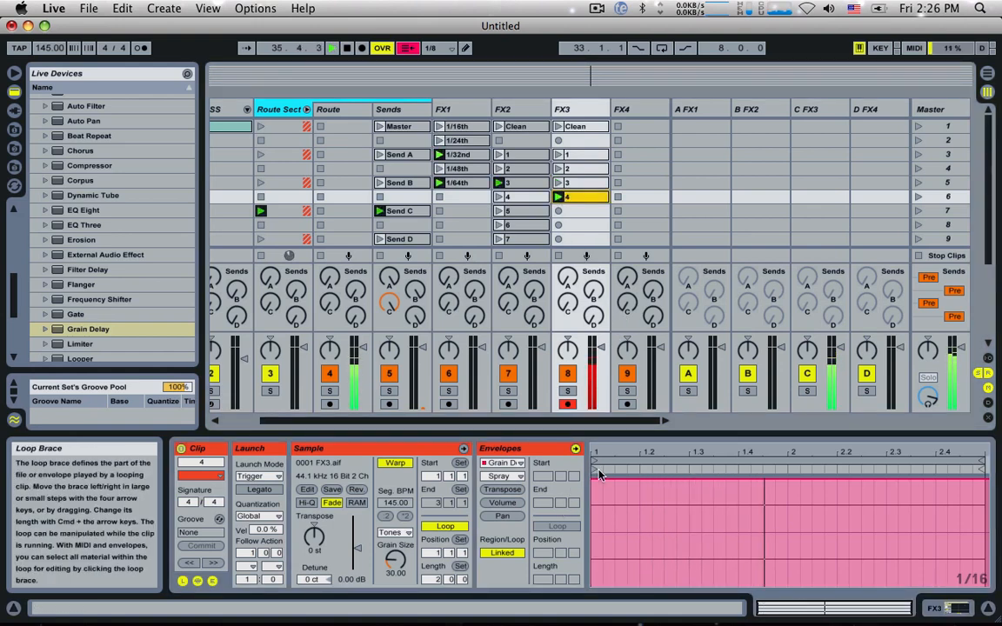
{"action": "double_click", "coordinate": [594, 479]}
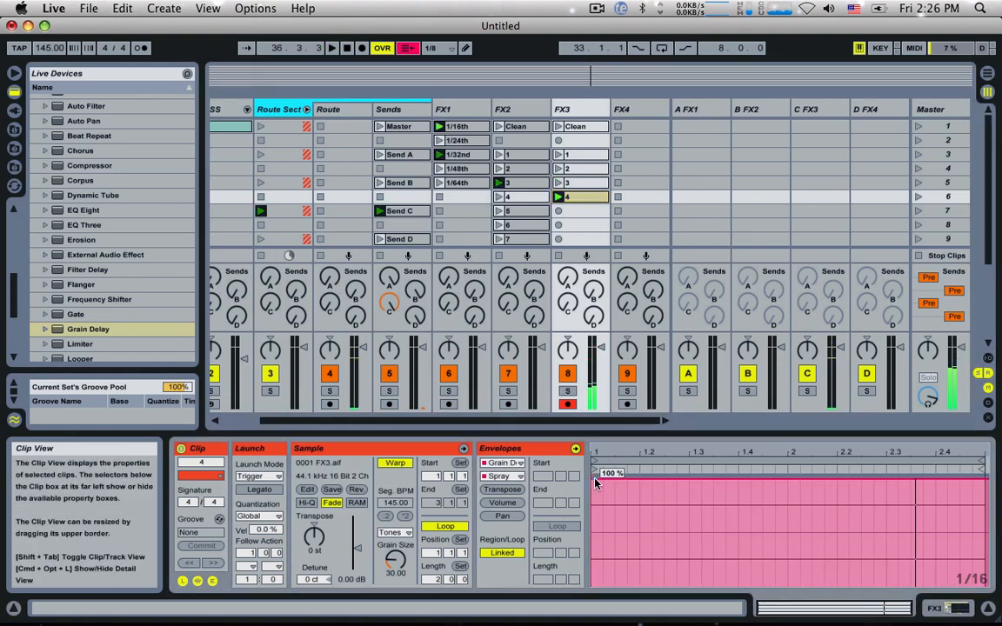
{"action": "left_click_drag", "start_coordinate": [595, 483], "coordinate": [591, 574]}
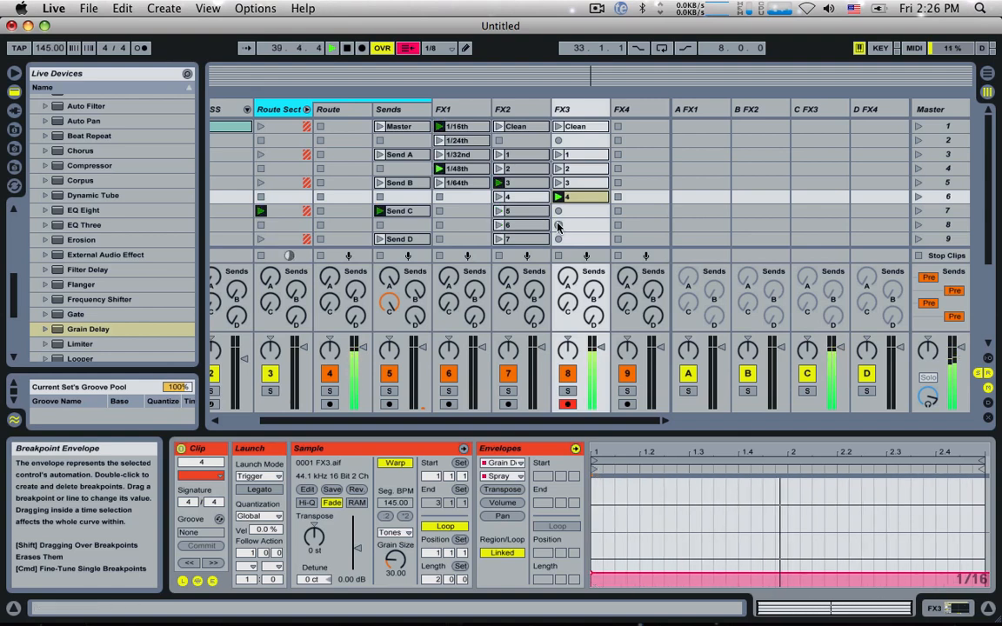
Step: Give FX3's clips 1 to 4 a follow action time of 0.2.0 and set Follow Action A to Other
{"action": "left_click", "coordinate": [581, 155], "text": "shift"}
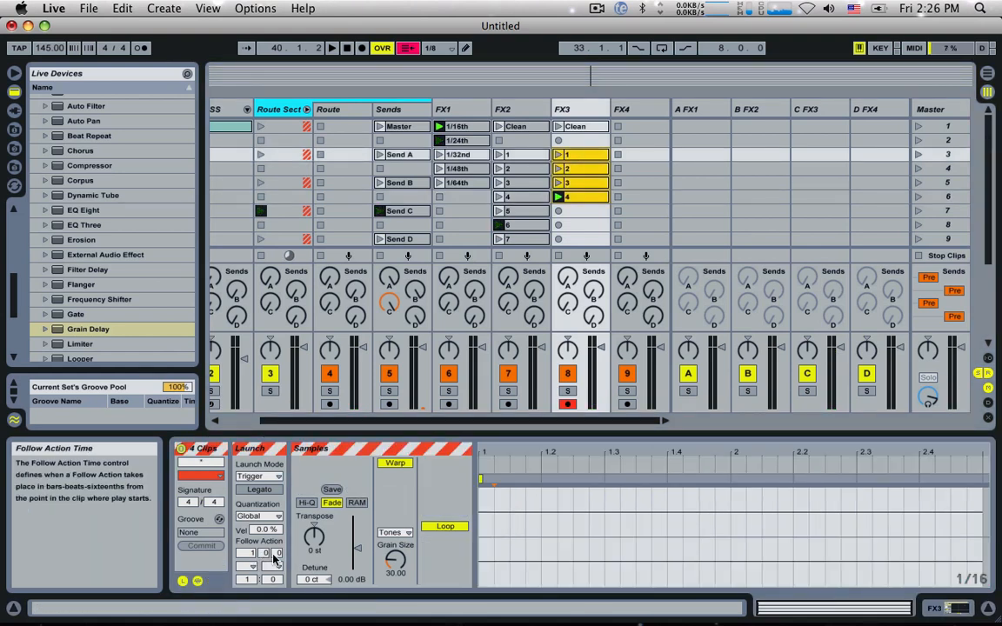
{"action": "left_click_drag", "start_coordinate": [277, 553], "coordinate": [278, 562]}
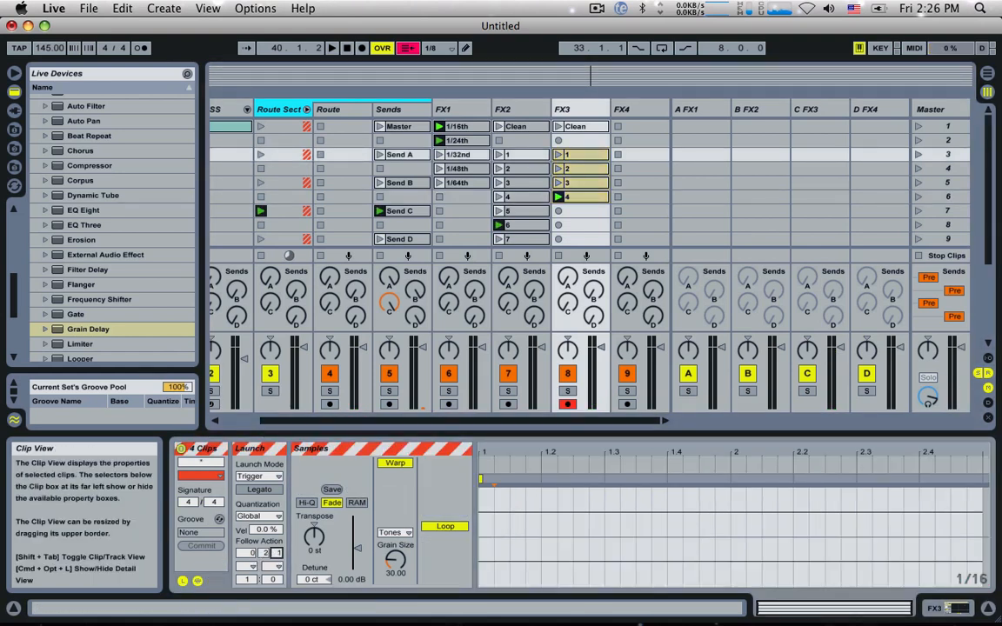
{"action": "left_click", "coordinate": [249, 566]}
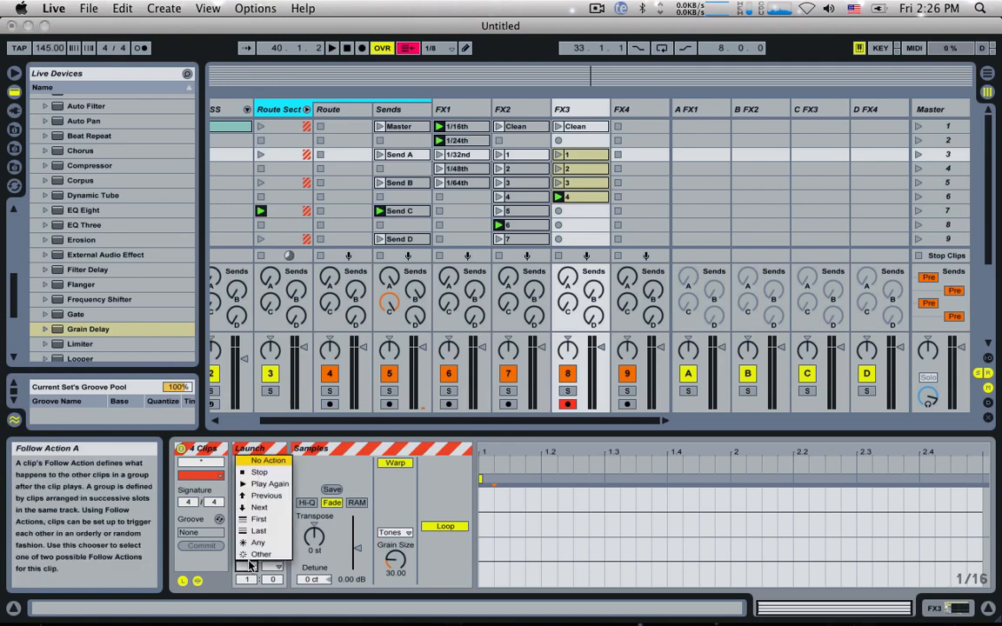
{"action": "left_click", "coordinate": [259, 554]}
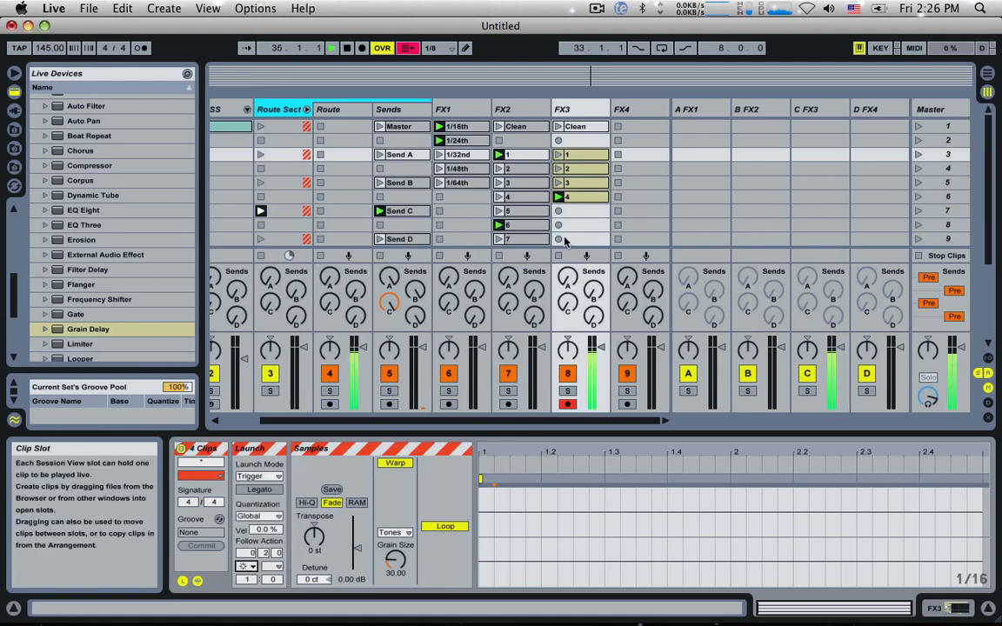
Step: Set the delay time of FX3's Grain Delay to 43.7 ms and start playback to hear the clips cycling
{"action": "left_click", "coordinate": [567, 155]}
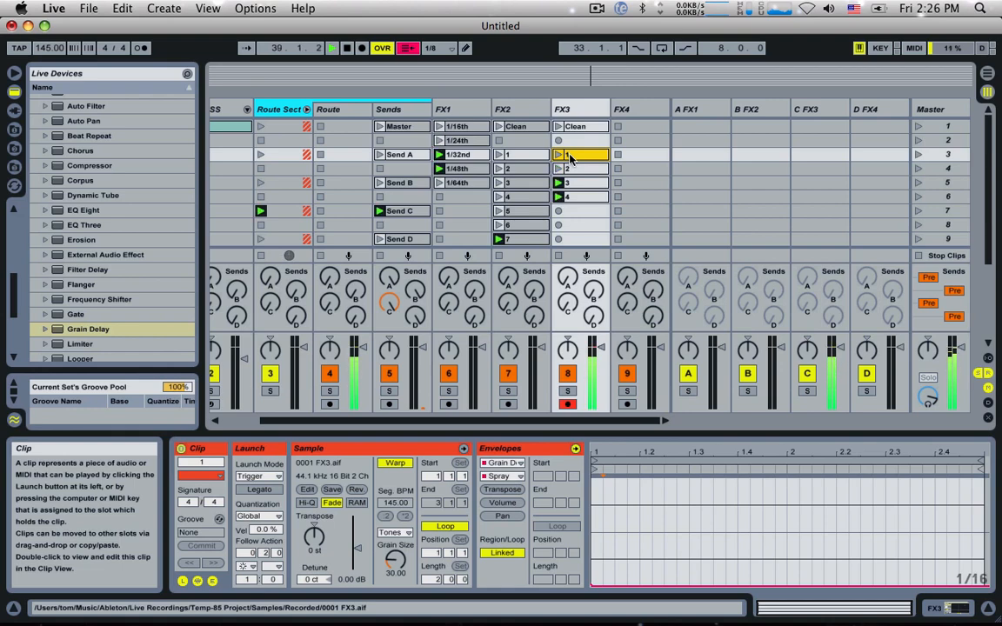
{"action": "left_click", "coordinate": [569, 109]}
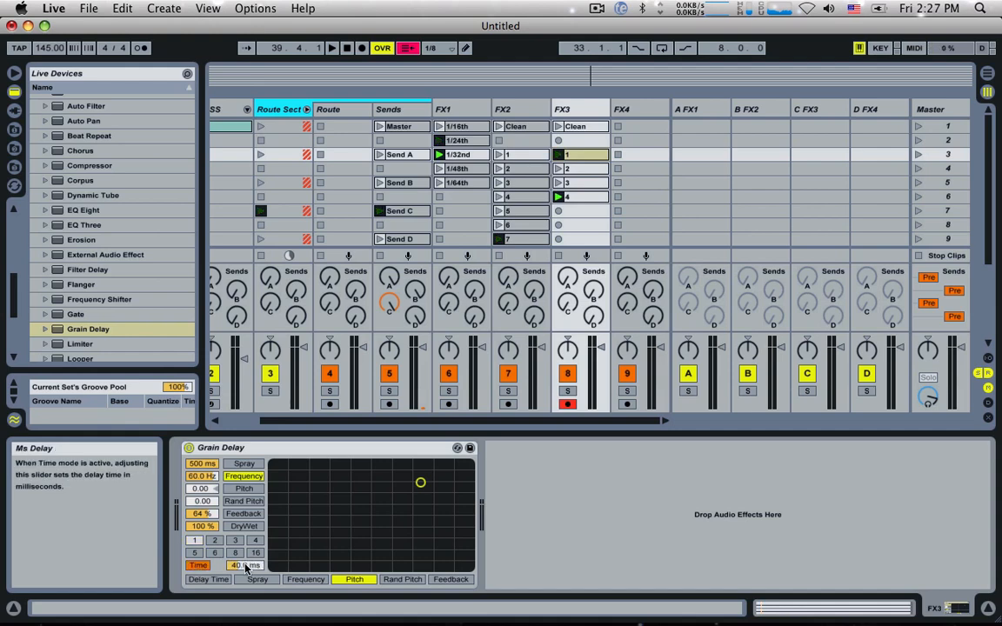
{"action": "key", "text": "space"}
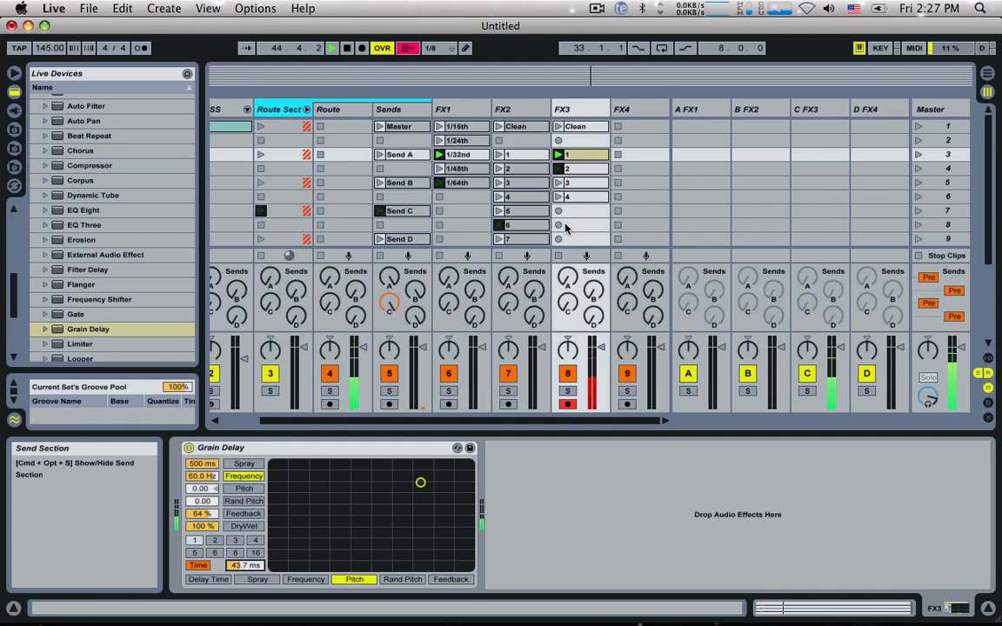
Step: Add a Vocoder to the FX4 track
{"action": "left_click", "coordinate": [628, 108]}
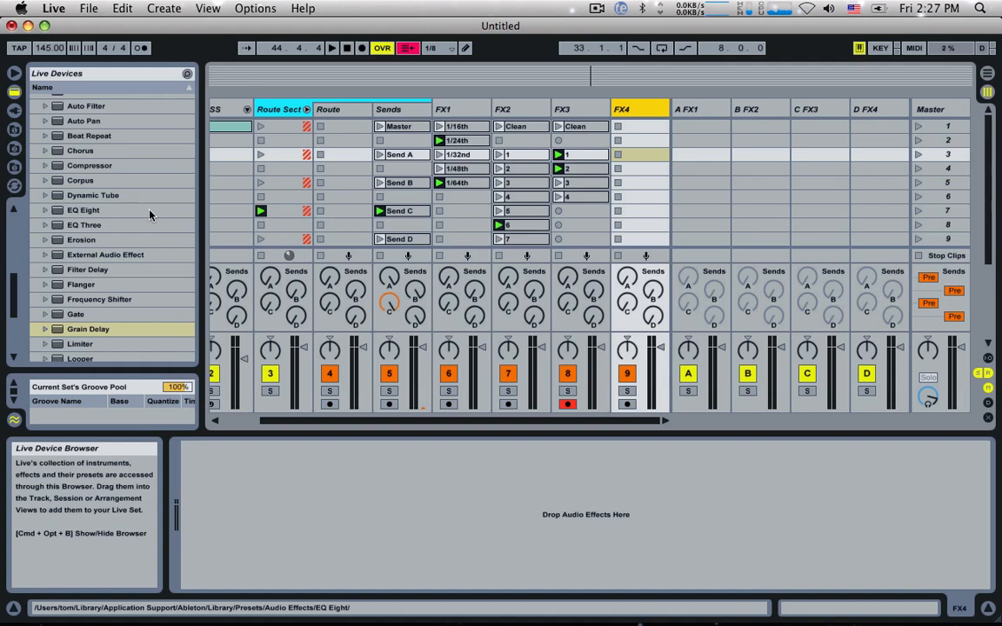
{"action": "scroll", "coordinate": [148, 215], "scroll_direction": "down", "scroll_amount": 3}
{"action": "scroll", "coordinate": [120, 252], "scroll_direction": "down", "scroll_amount": 2}
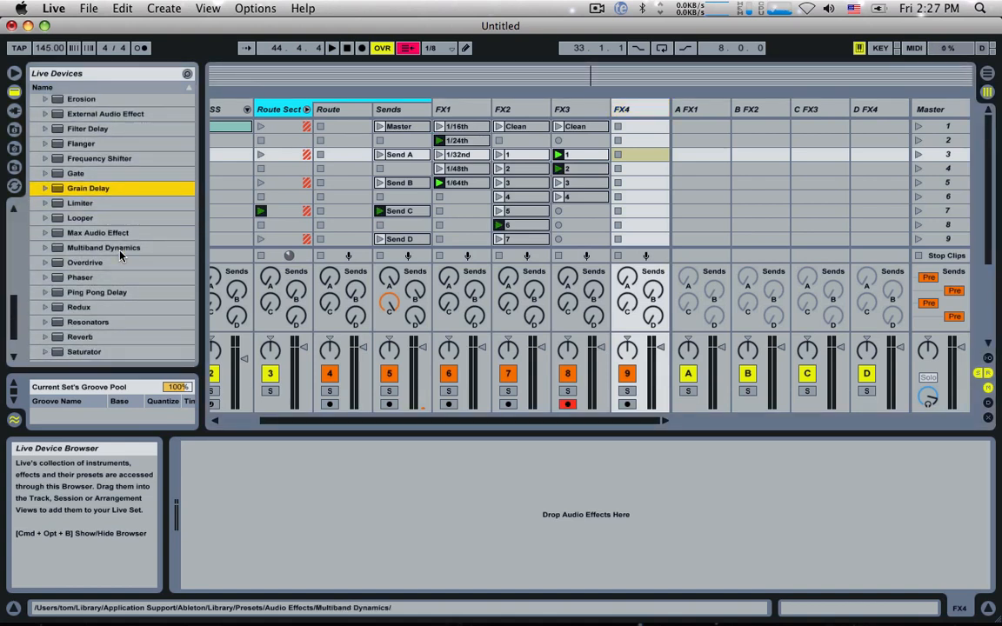
{"action": "scroll", "coordinate": [120, 252], "scroll_direction": "down", "scroll_amount": 3}
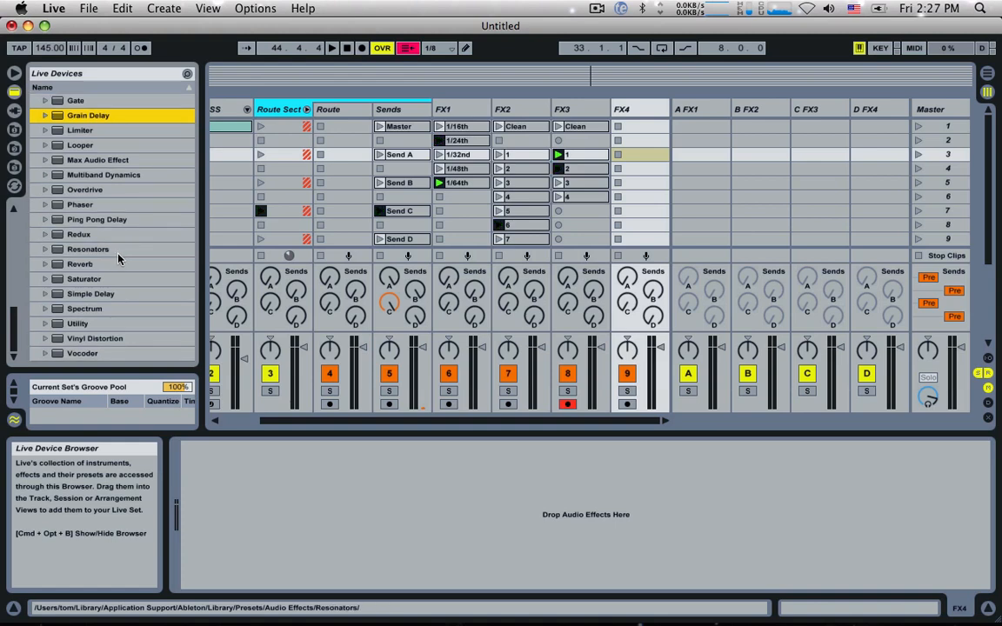
{"action": "double_click", "coordinate": [75, 353]}
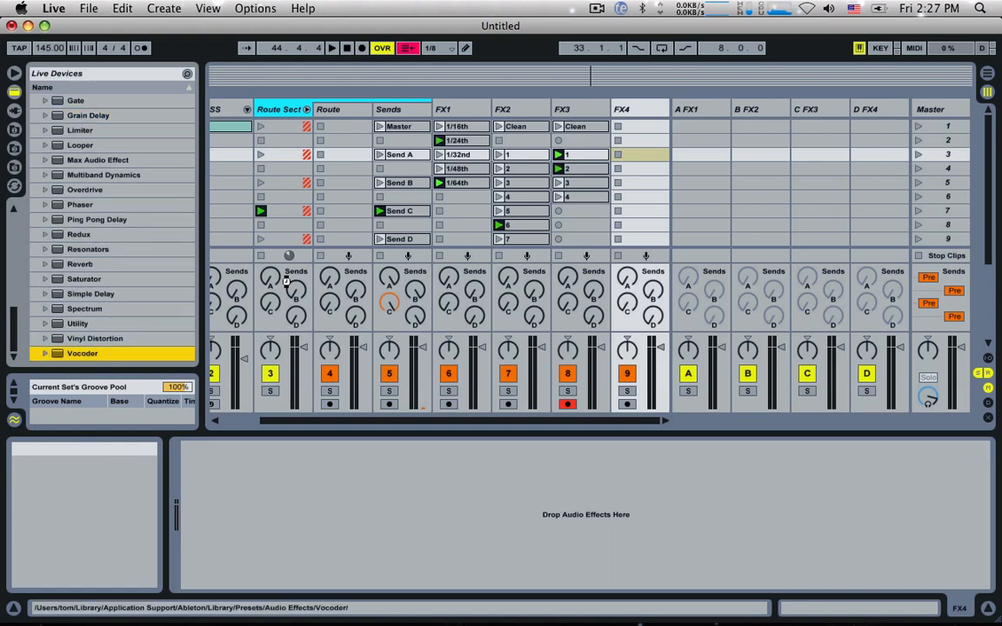
{"action": "scroll", "coordinate": [380, 198], "scroll_direction": "down", "scroll_amount": 2}
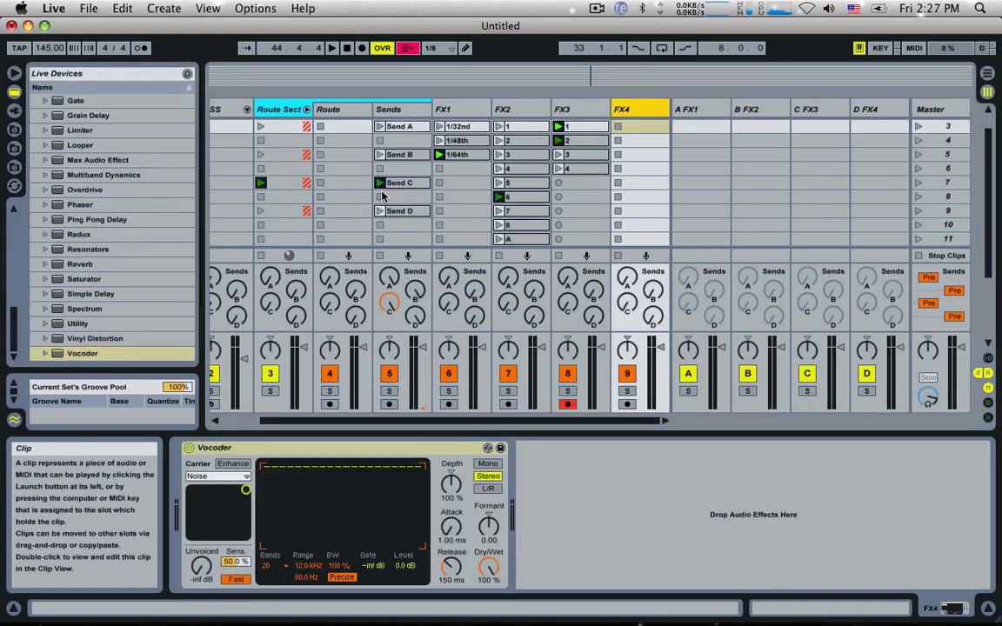
{"action": "scroll", "coordinate": [391, 210], "scroll_direction": "up", "scroll_amount": 2}
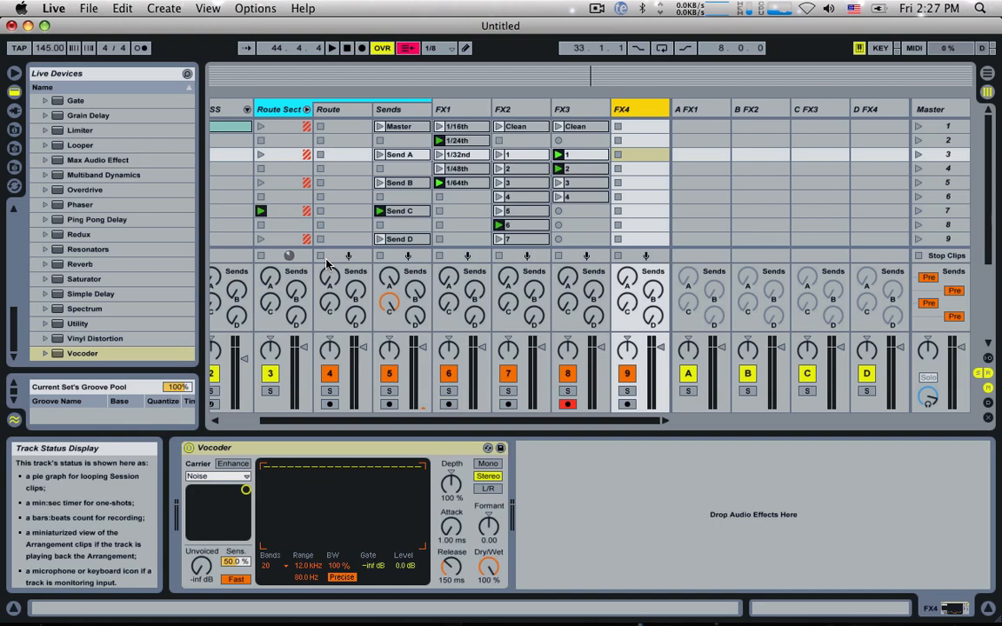
Step: Set the Vocoder's carrier to Pitch Tracking, launch the Send D clip, and show FX4's devices
{"action": "left_click", "coordinate": [222, 477]}
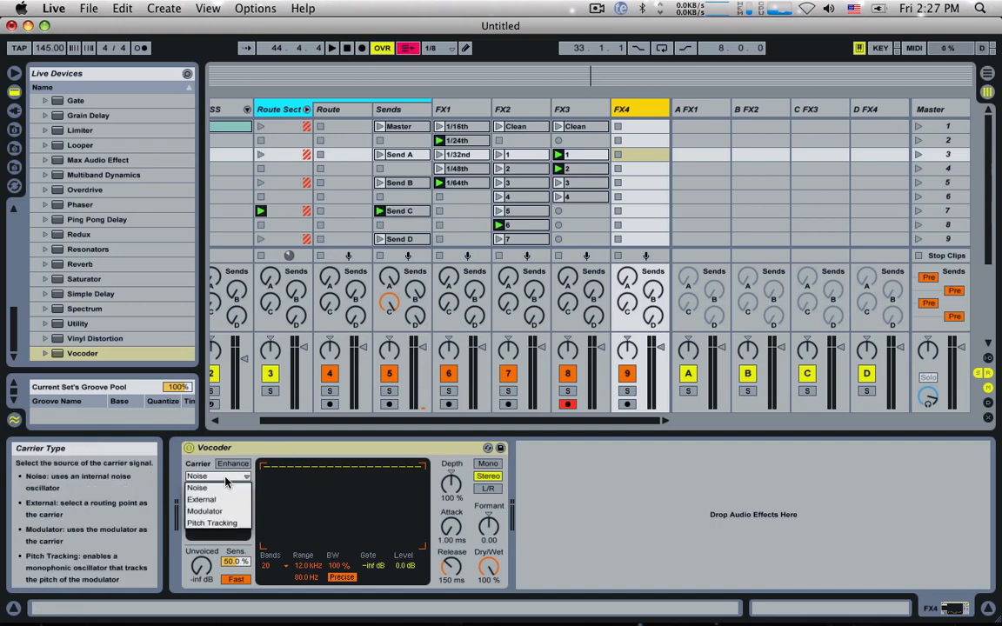
{"action": "left_click", "coordinate": [232, 523]}
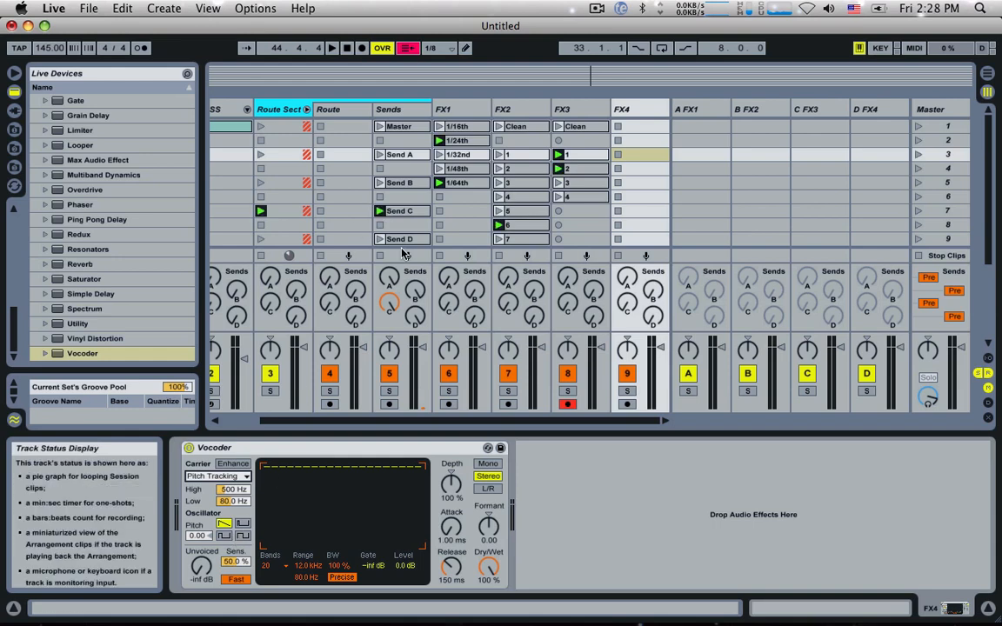
{"action": "scroll", "coordinate": [392, 228], "scroll_direction": "down", "scroll_amount": 1}
{"action": "left_click", "coordinate": [380, 225]}
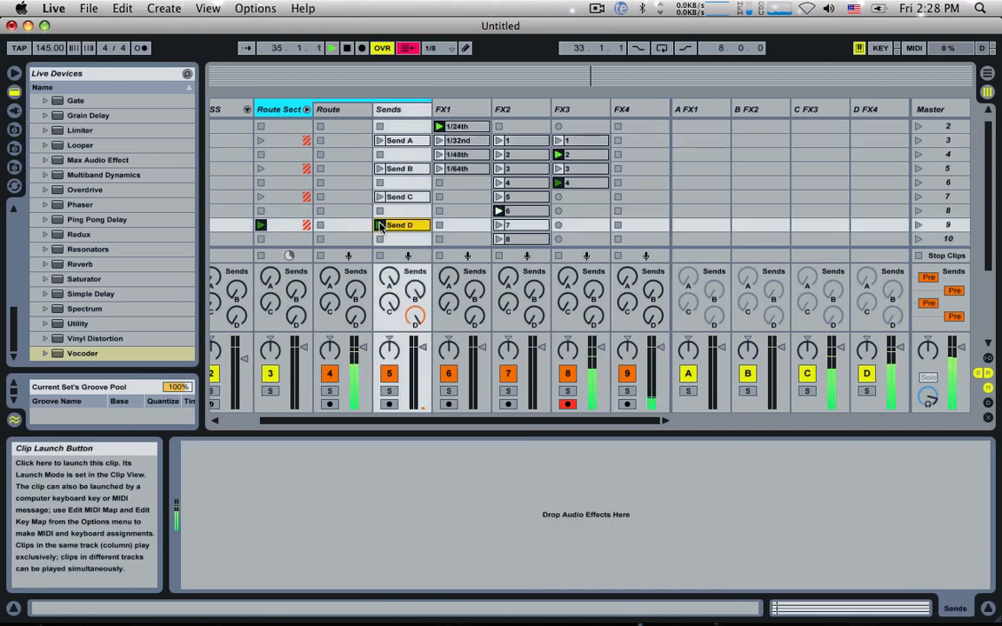
{"action": "left_click", "coordinate": [639, 109]}
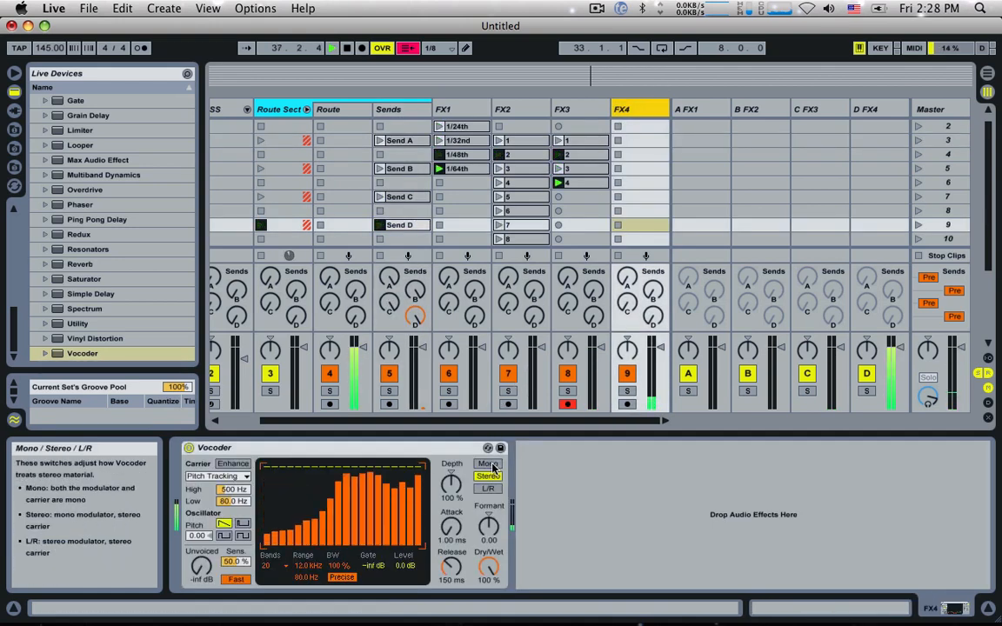
Step: Set the Vocoder's Depth to 36% and oscillator Pitch to -6.19, keeping the sawtooth waveform after trying another
{"action": "left_click_drag", "start_coordinate": [450, 484], "coordinate": [451, 512]}
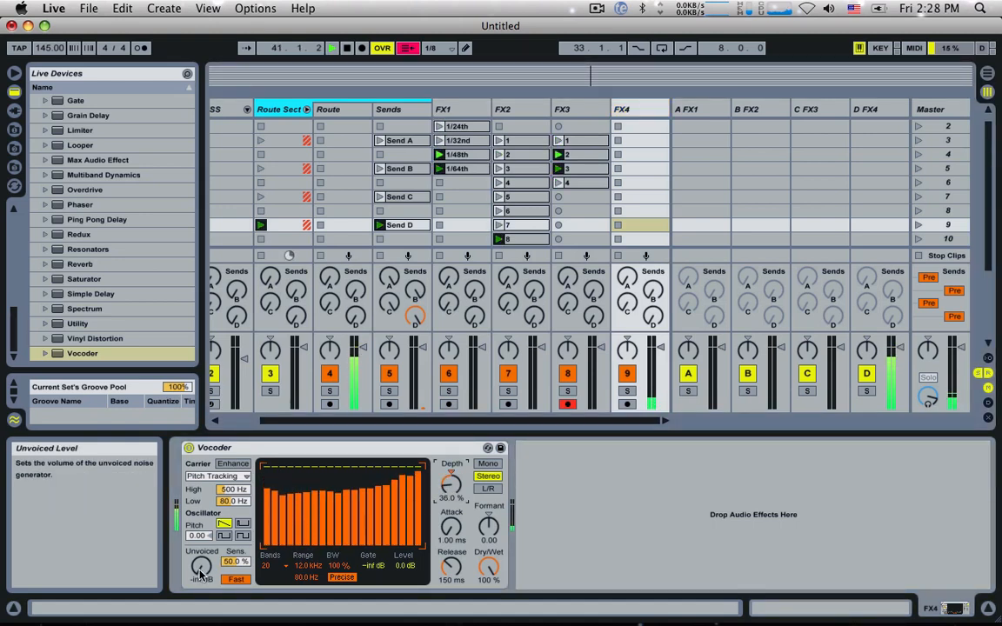
{"action": "left_click_drag", "start_coordinate": [195, 535], "coordinate": [195, 513]}
{"action": "left_click", "coordinate": [243, 524]}
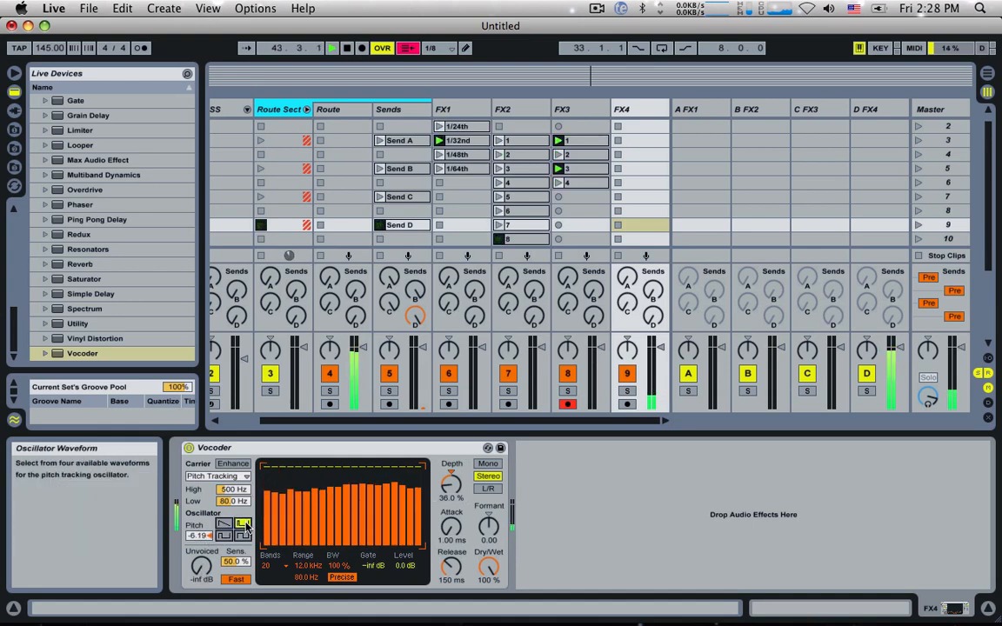
{"action": "left_click", "coordinate": [225, 523]}
Step: Set the Vocoder's upper pitch detection to 1.00 kHz, Formant to -12.8 and Release to 33.4 ms
{"action": "left_click_drag", "start_coordinate": [233, 491], "coordinate": [232, 470]}
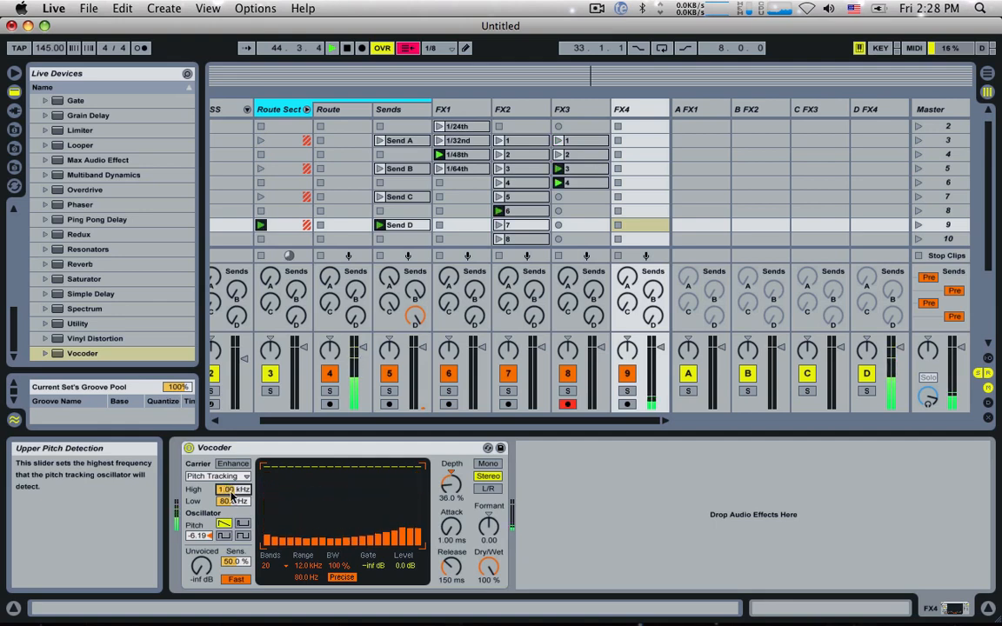
{"action": "mouse_move", "coordinate": [498, 543]}
{"action": "left_mouse_down"}
{"action": "mouse_move", "coordinate": [498, 572]}
{"action": "mouse_move", "coordinate": [498, 554]}
{"action": "left_mouse_up"}
{"action": "left_click", "coordinate": [457, 534]}
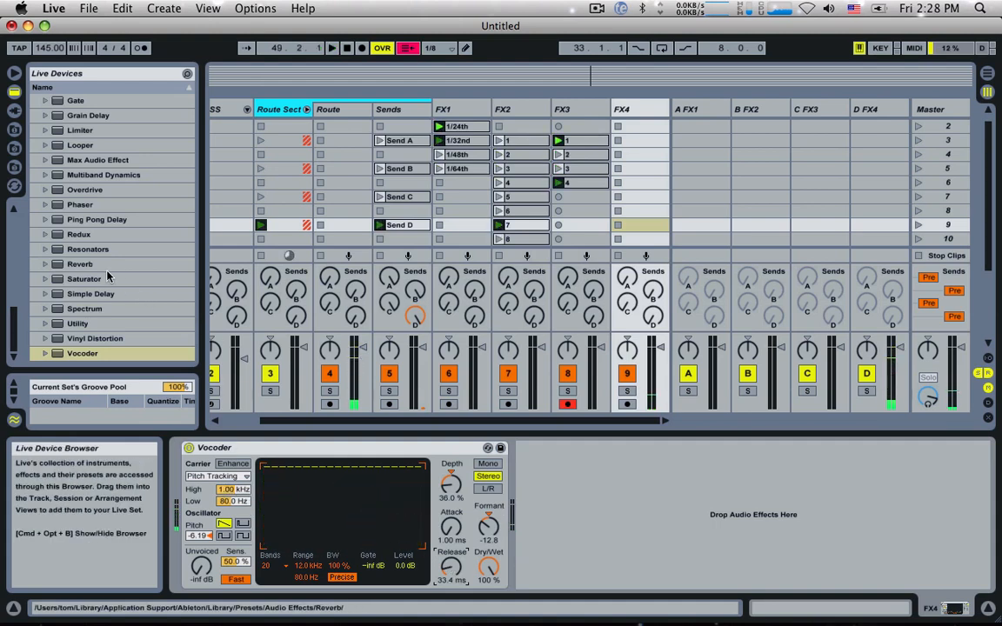
Step: Add a Limiter after FX4's Vocoder, raise its Gain to 24 dB, and start playback
{"action": "scroll", "coordinate": [104, 217], "scroll_direction": "up", "scroll_amount": 1}
{"action": "double_click", "coordinate": [91, 146]}
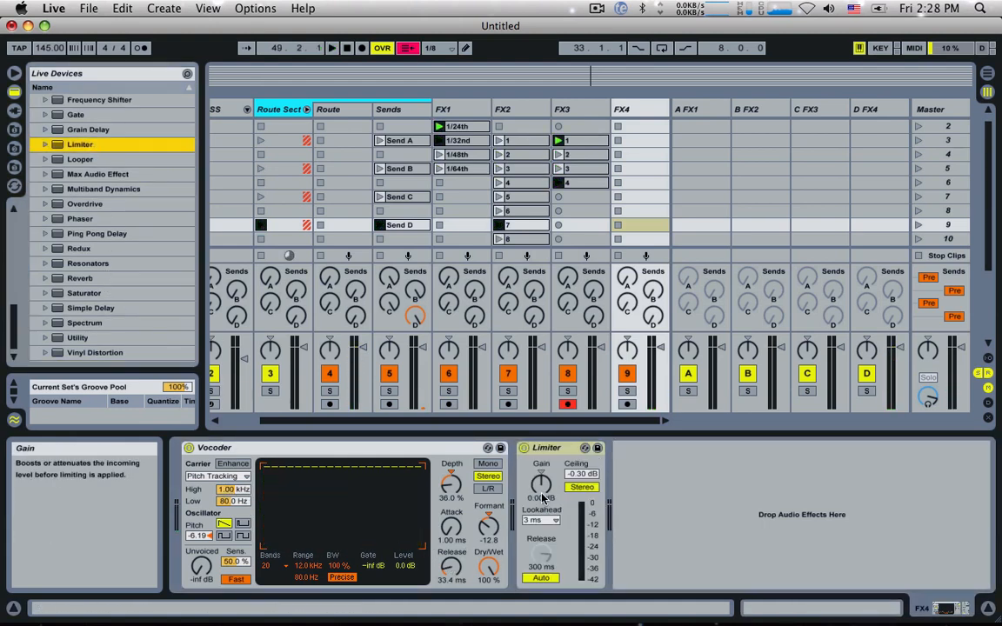
{"action": "left_click_drag", "start_coordinate": [543, 488], "coordinate": [541, 450]}
{"action": "key", "text": "space"}
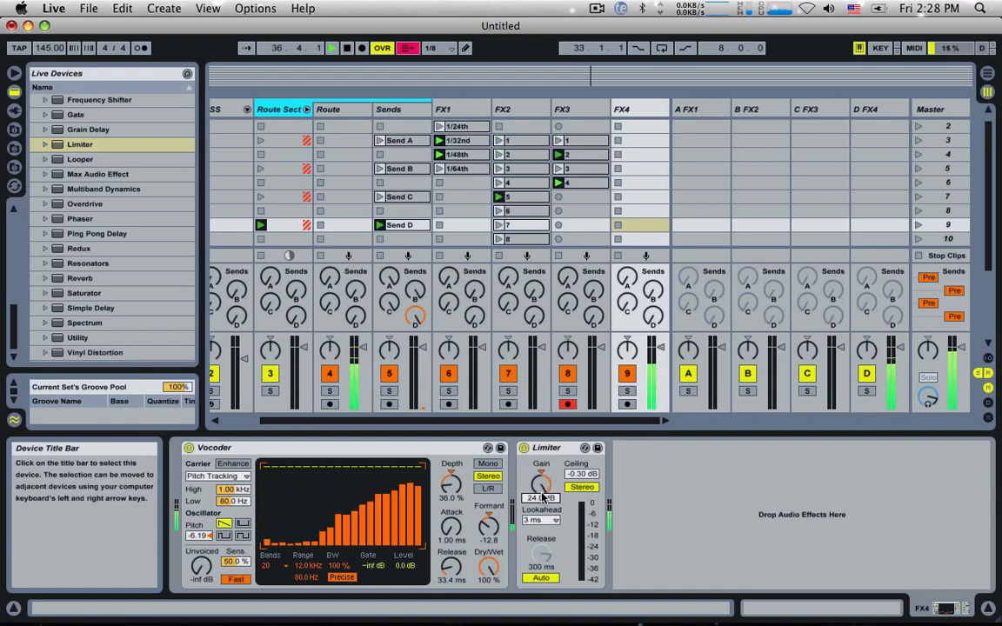
Step: Attenuate the lowest bands in the Vocoder's filter bank in a rising curve and play the set
{"action": "left_click_drag", "start_coordinate": [292, 514], "coordinate": [266, 533]}
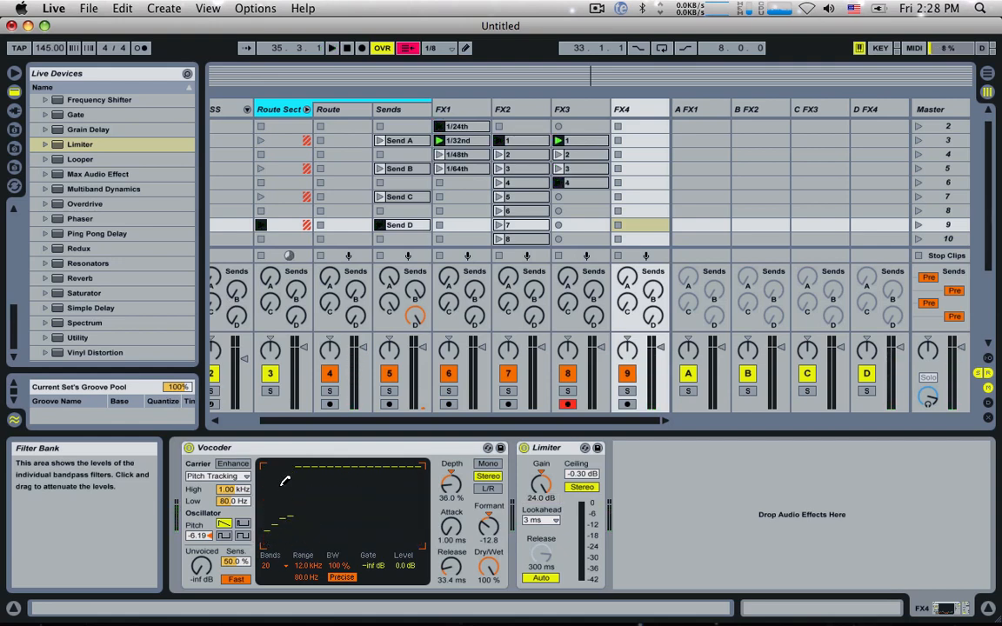
{"action": "key", "text": "space"}
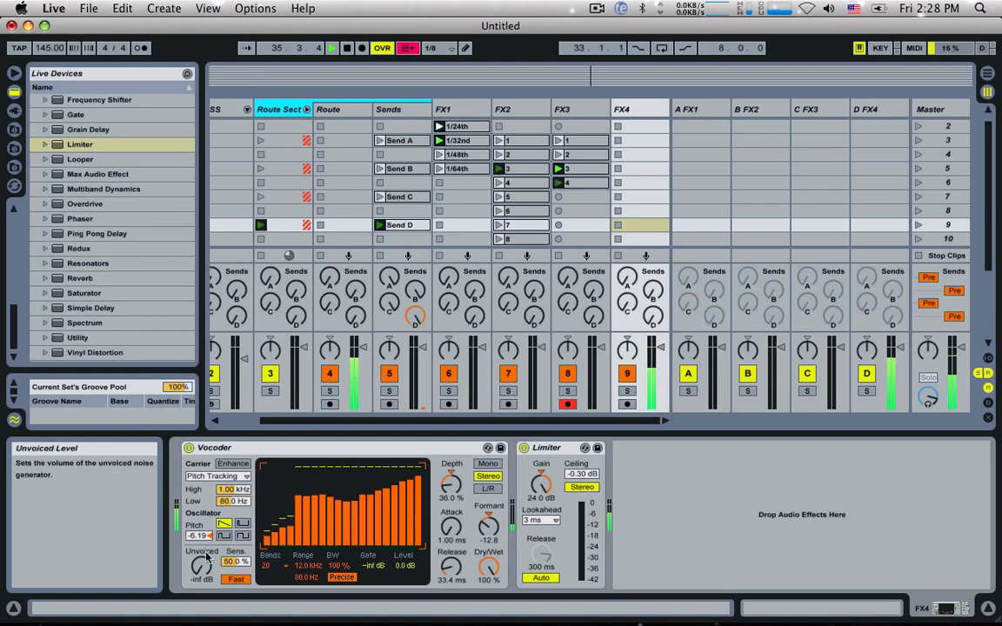
Step: Set the Vocoder's oscillator Pitch to -5.62, its pitch detection range to 61.6–359 Hz and Depth to 97%
{"action": "mouse_move", "coordinate": [199, 536]}
{"action": "left_mouse_down"}
{"action": "mouse_move", "coordinate": [198, 561]}
{"action": "mouse_move", "coordinate": [198, 523]}
{"action": "mouse_move", "coordinate": [227, 513]}
{"action": "mouse_move", "coordinate": [230, 479]}
{"action": "mouse_move", "coordinate": [230, 518]}
{"action": "mouse_move", "coordinate": [198, 519]}
{"action": "mouse_move", "coordinate": [199, 500]}
{"action": "mouse_move", "coordinate": [198, 543]}
{"action": "left_mouse_up"}
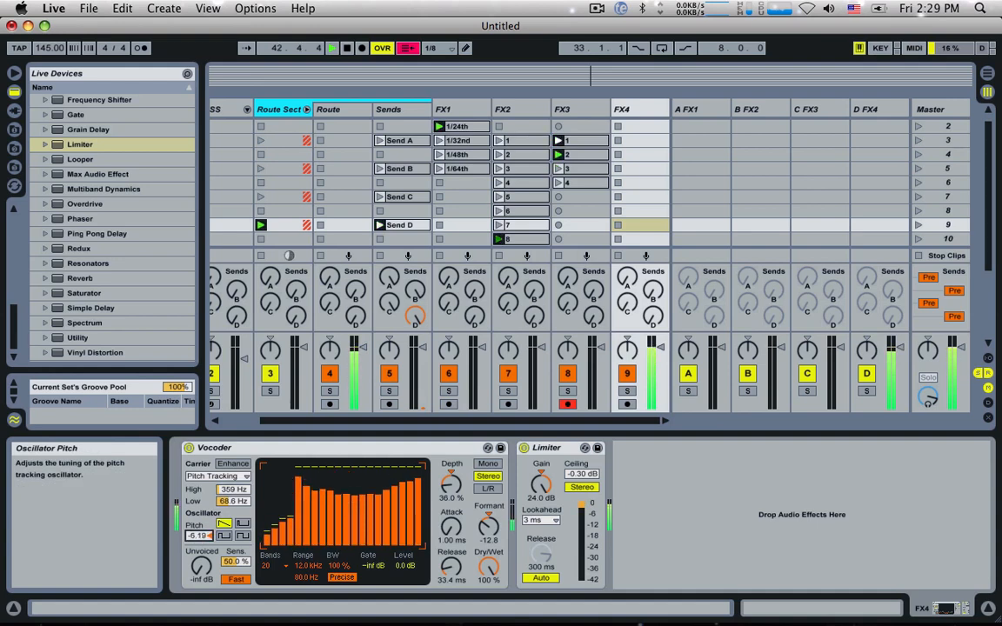
{"action": "left_click_drag", "start_coordinate": [223, 502], "coordinate": [223, 508]}
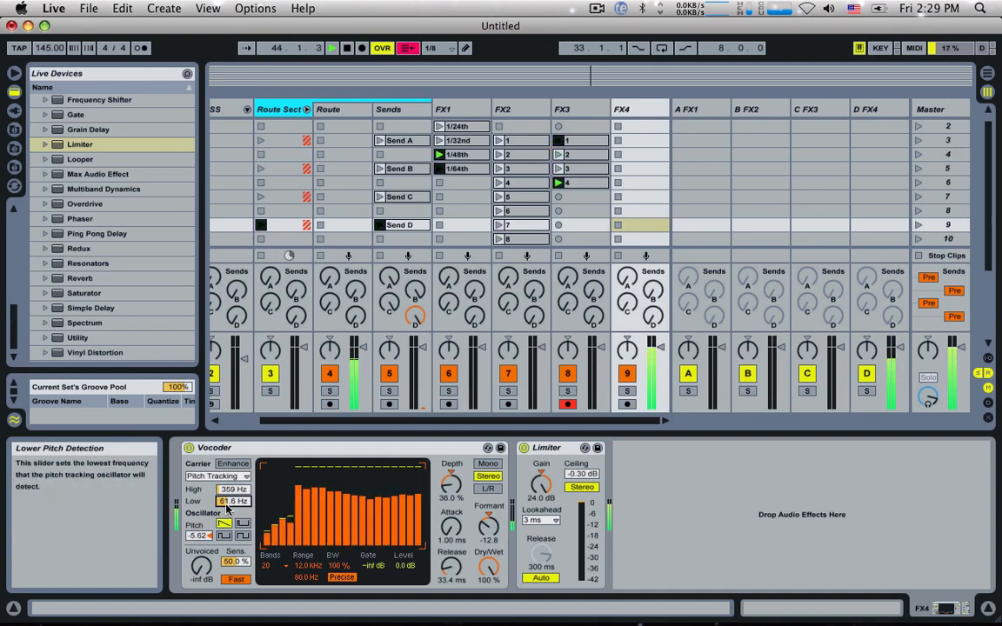
{"action": "left_click_drag", "start_coordinate": [450, 485], "coordinate": [450, 482]}
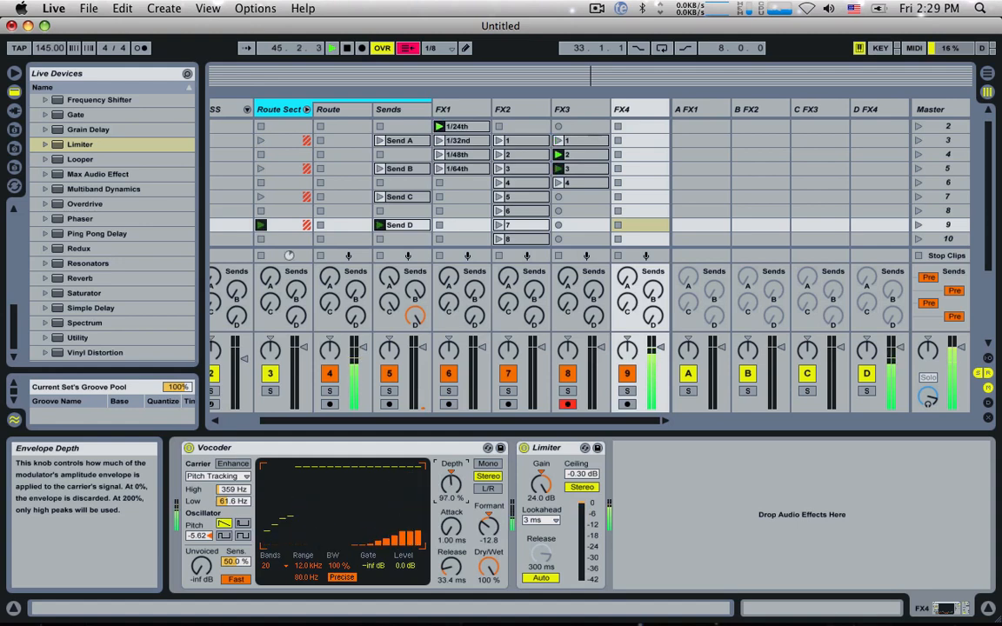
Step: Audition lower Vocoder Formant shifts during playback and set Formant to -7.80
{"action": "left_click_drag", "start_coordinate": [489, 525], "coordinate": [488, 513]}
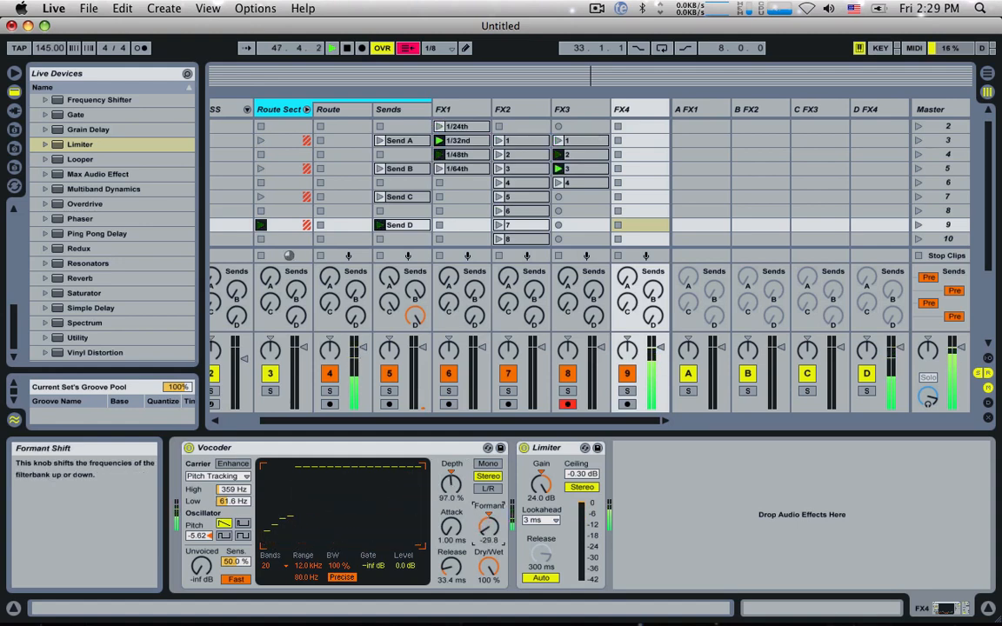
{"action": "key", "text": "space"}
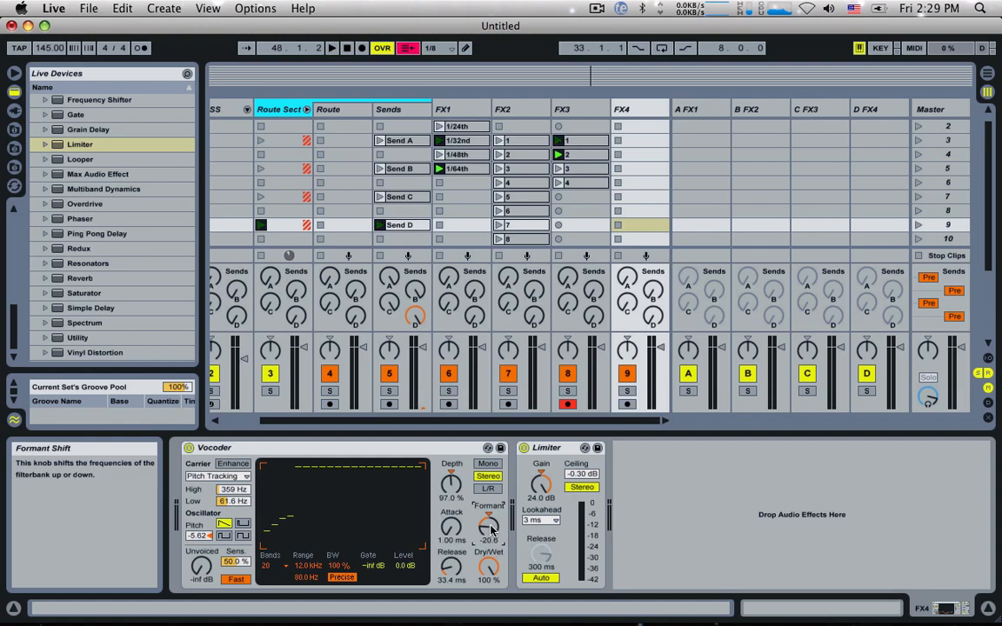
{"action": "key", "text": "space"}
{"action": "mouse_move", "coordinate": [490, 530]}
{"action": "left_mouse_down"}
{"action": "mouse_move", "coordinate": [490, 546]}
{"action": "mouse_move", "coordinate": [490, 508]}
{"action": "left_mouse_up"}
{"action": "key", "text": "space"}
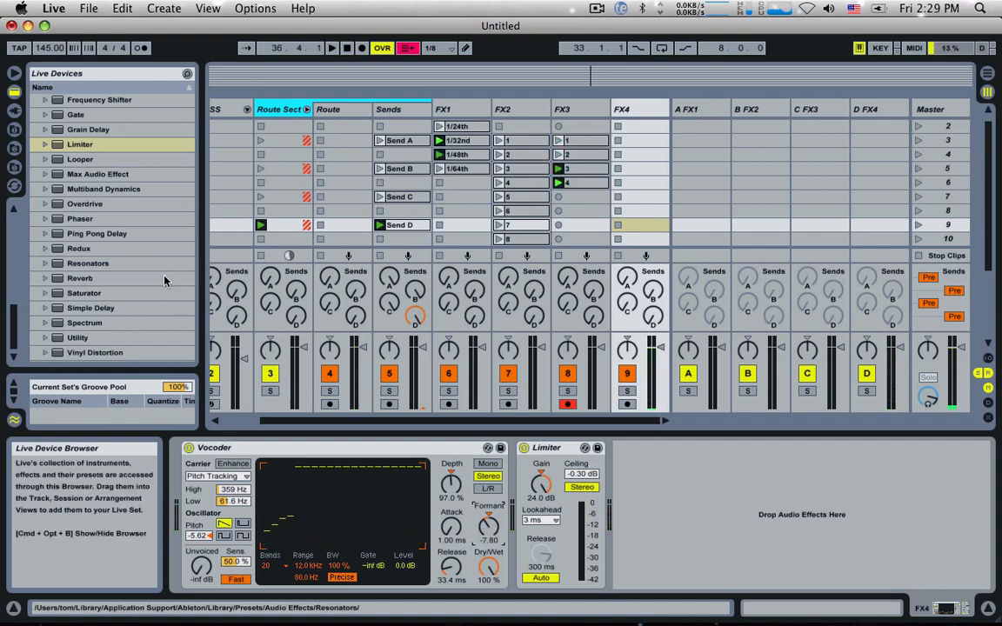
Step: Add a Frequency Shifter before FX4's Vocoder, with coarse Frequency at -160 Hz and LFO Amount at 988 Hz
{"action": "scroll", "coordinate": [90, 177], "scroll_direction": "up", "scroll_amount": 3}
{"action": "left_click", "coordinate": [90, 158]}
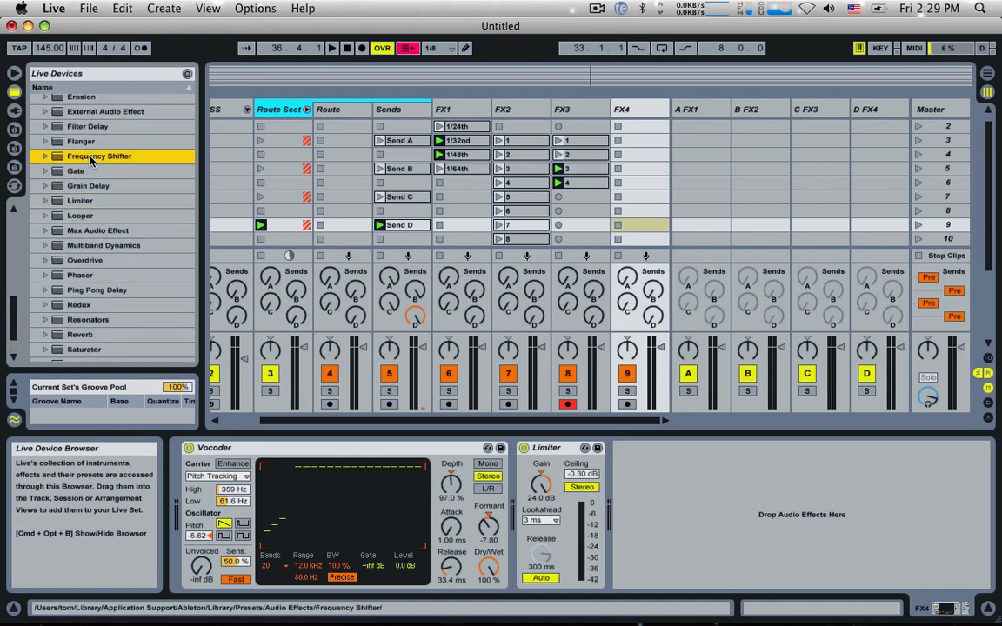
{"action": "left_click_drag", "start_coordinate": [90, 159], "coordinate": [187, 486]}
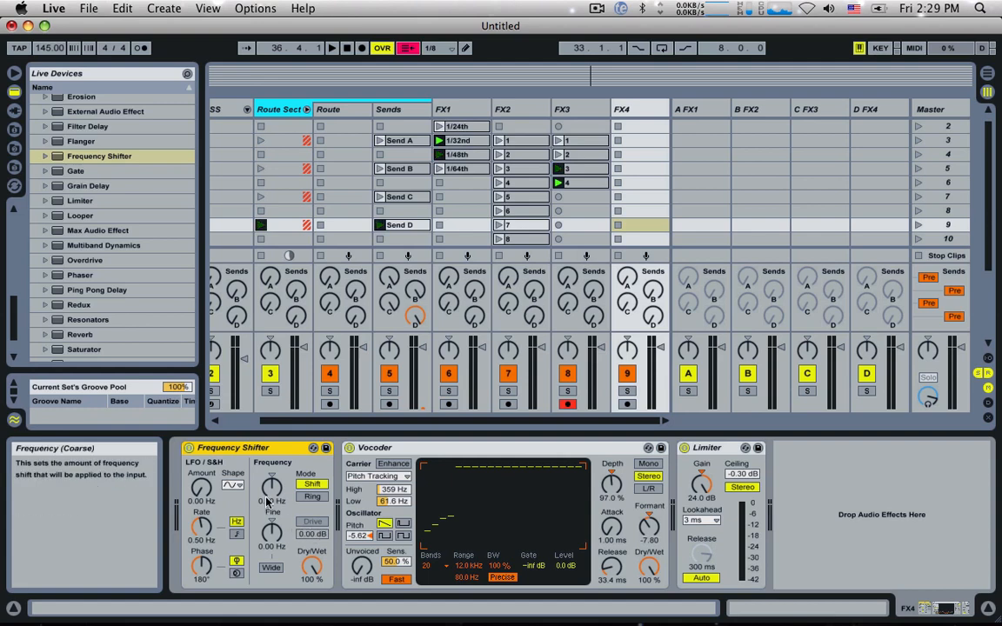
{"action": "mouse_move", "coordinate": [270, 497]}
{"action": "left_mouse_down"}
{"action": "mouse_move", "coordinate": [269, 553]}
{"action": "mouse_move", "coordinate": [269, 505]}
{"action": "left_mouse_up"}
{"action": "key", "text": "space"}
{"action": "left_click_drag", "start_coordinate": [208, 501], "coordinate": [207, 447]}
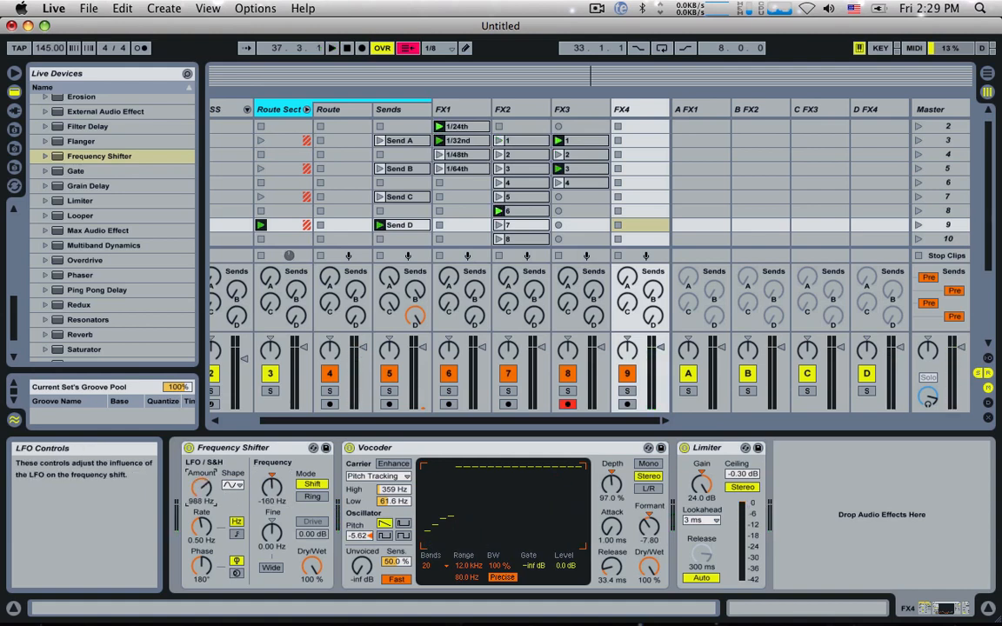
Step: Try a 0.15 Hz LFO rate on the Frequency Shifter, switch the rate to tempo-synced 1/4, and audition it
{"action": "key", "text": "space"}
{"action": "mouse_move", "coordinate": [204, 528]}
{"action": "left_mouse_down"}
{"action": "mouse_move", "coordinate": [205, 478]}
{"action": "mouse_move", "coordinate": [205, 539]}
{"action": "left_mouse_up"}
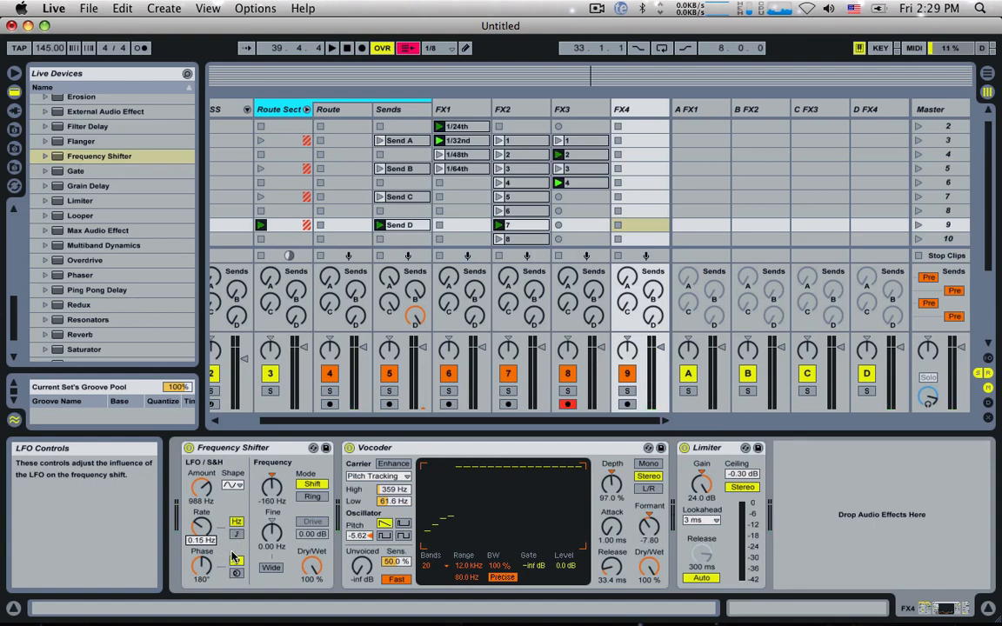
{"action": "left_click", "coordinate": [236, 535]}
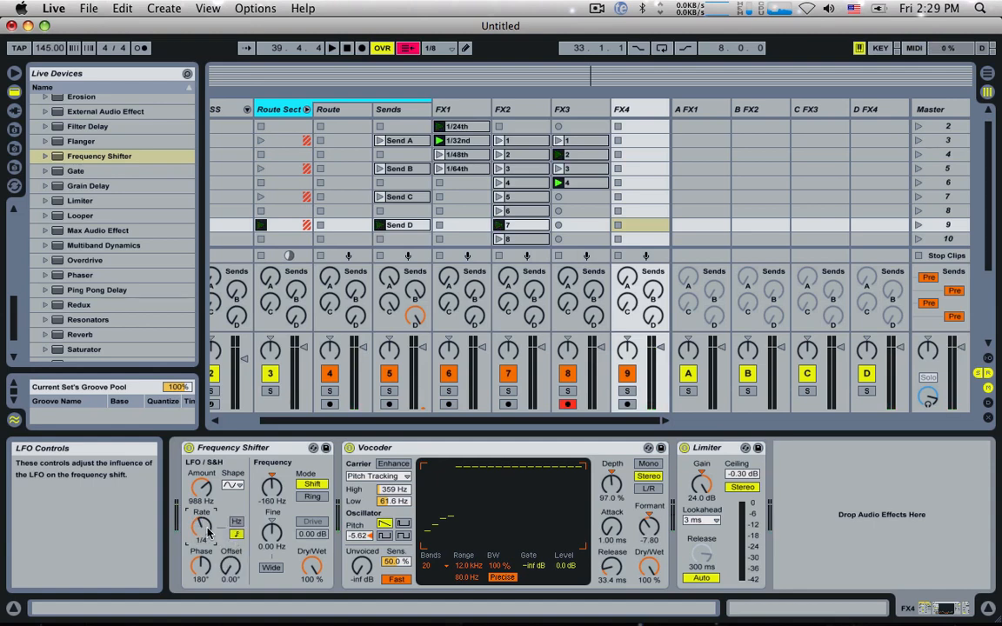
{"action": "key", "text": "space"}
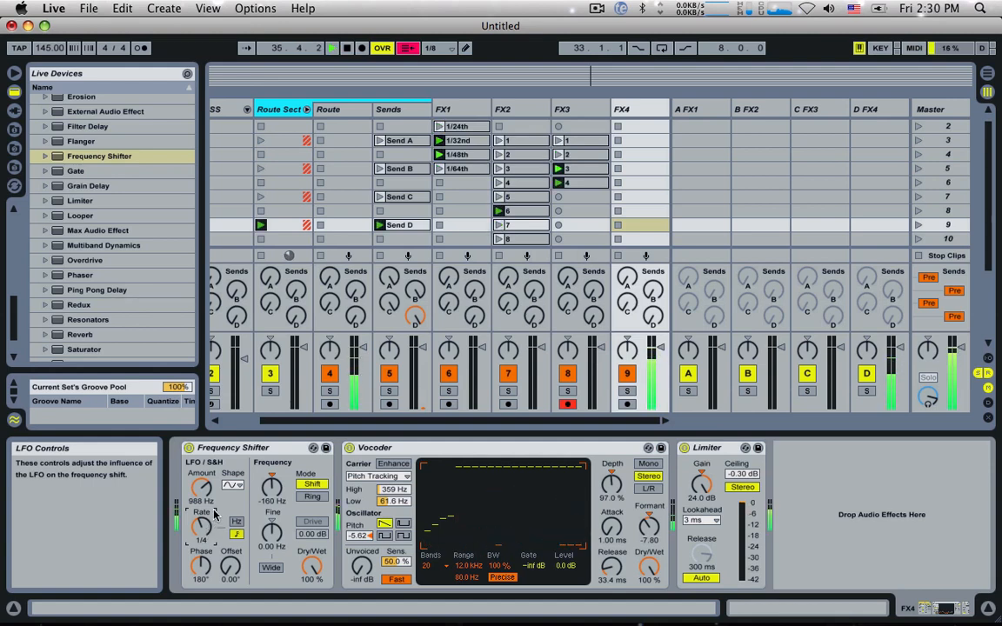
{"action": "key", "text": "space"}
Step: Change the Frequency Shifter's LFO shape to a rising sawtooth and its synced rate to 1/2, auditioning with playback
{"action": "left_click", "coordinate": [230, 486]}
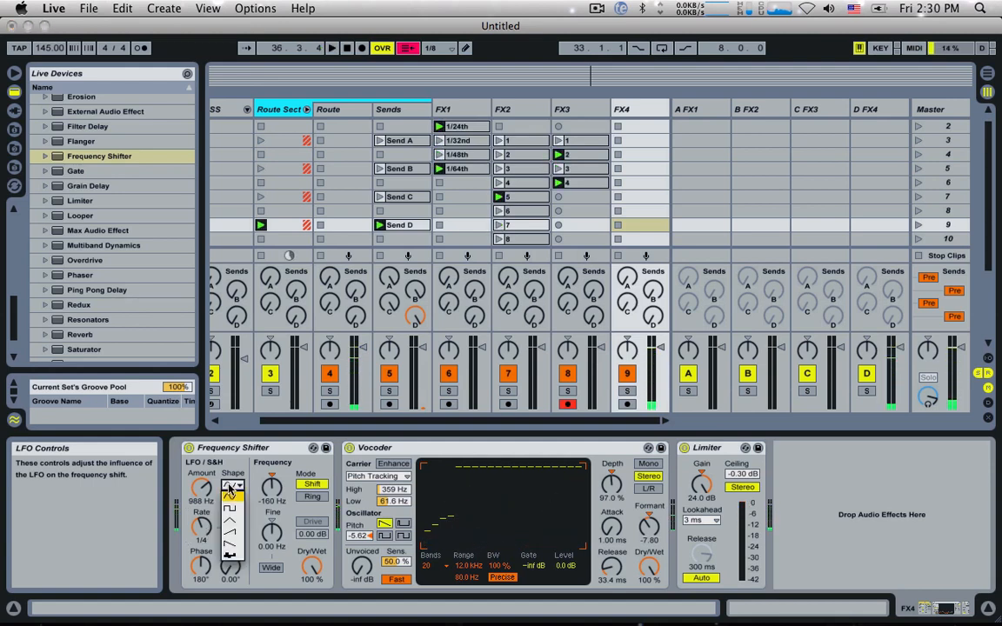
{"action": "left_click", "coordinate": [230, 532]}
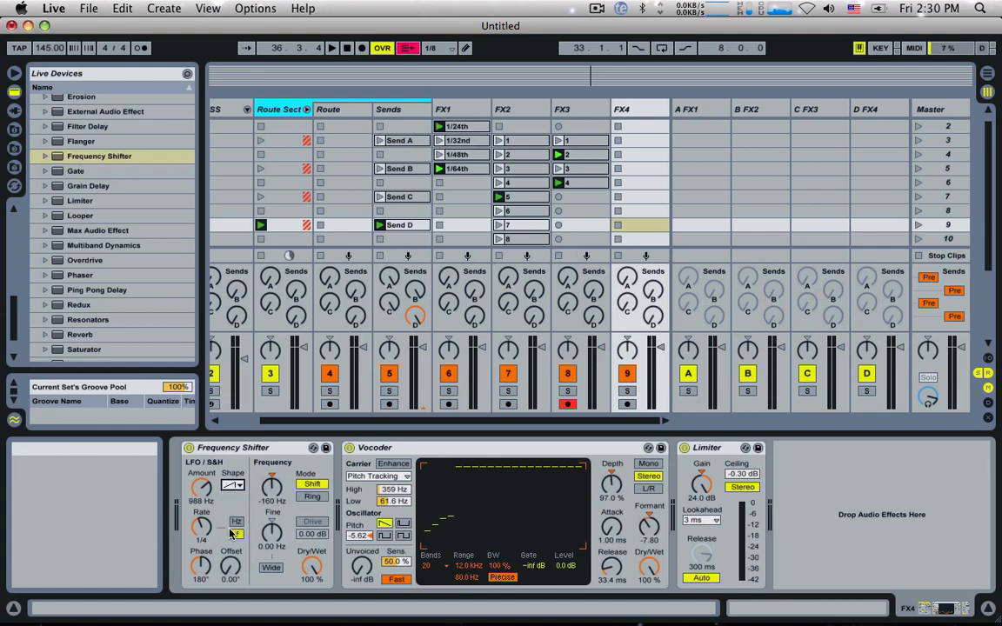
{"action": "key", "text": "space"}
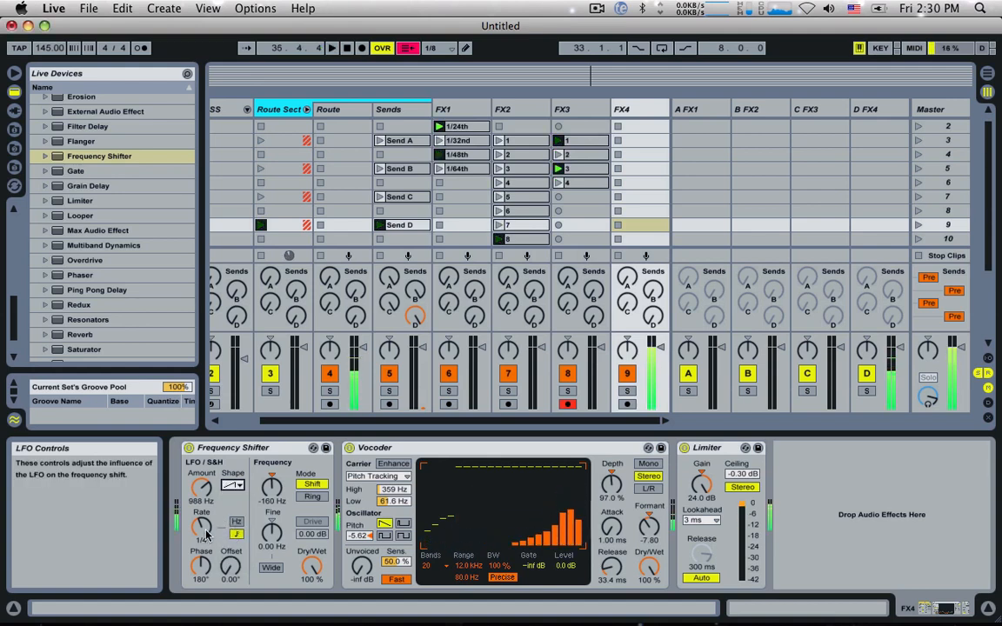
{"action": "left_click_drag", "start_coordinate": [206, 534], "coordinate": [206, 509]}
{"action": "key", "text": "space"}
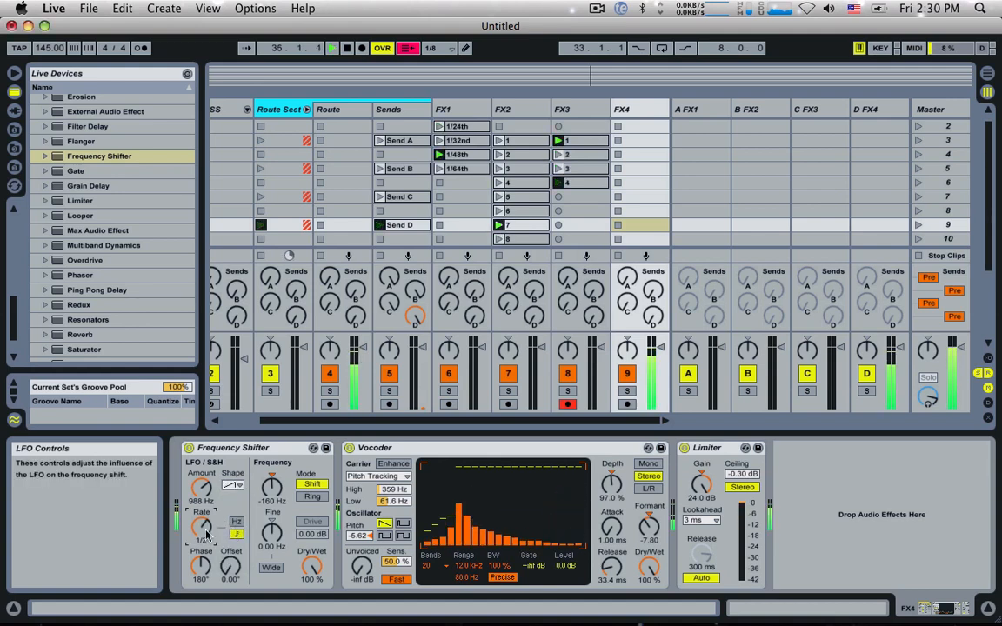
Step: Set the Vocoder's Pitch to -14.6 and Formant to -9.20, and return the Frequency Shifter's coarse Frequency to 0.00 Hz
{"action": "left_click_drag", "start_coordinate": [365, 536], "coordinate": [365, 561]}
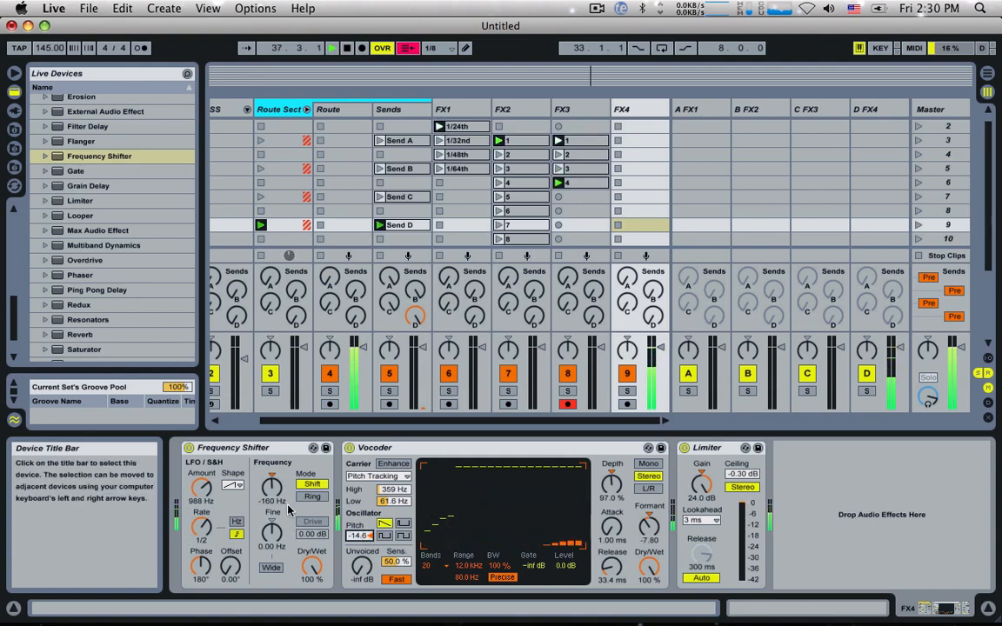
{"action": "mouse_move", "coordinate": [268, 498]}
{"action": "left_mouse_down"}
{"action": "mouse_move", "coordinate": [268, 511]}
{"action": "mouse_move", "coordinate": [268, 495]}
{"action": "left_mouse_up"}
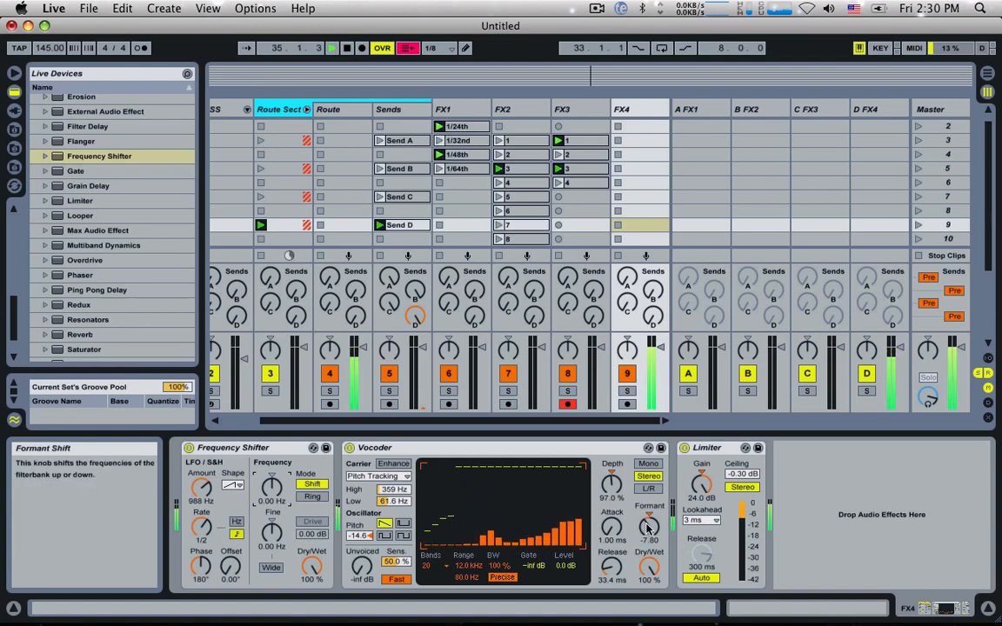
{"action": "mouse_move", "coordinate": [649, 526]}
{"action": "left_mouse_down"}
{"action": "mouse_move", "coordinate": [649, 543]}
{"action": "mouse_move", "coordinate": [649, 530]}
{"action": "left_mouse_up"}
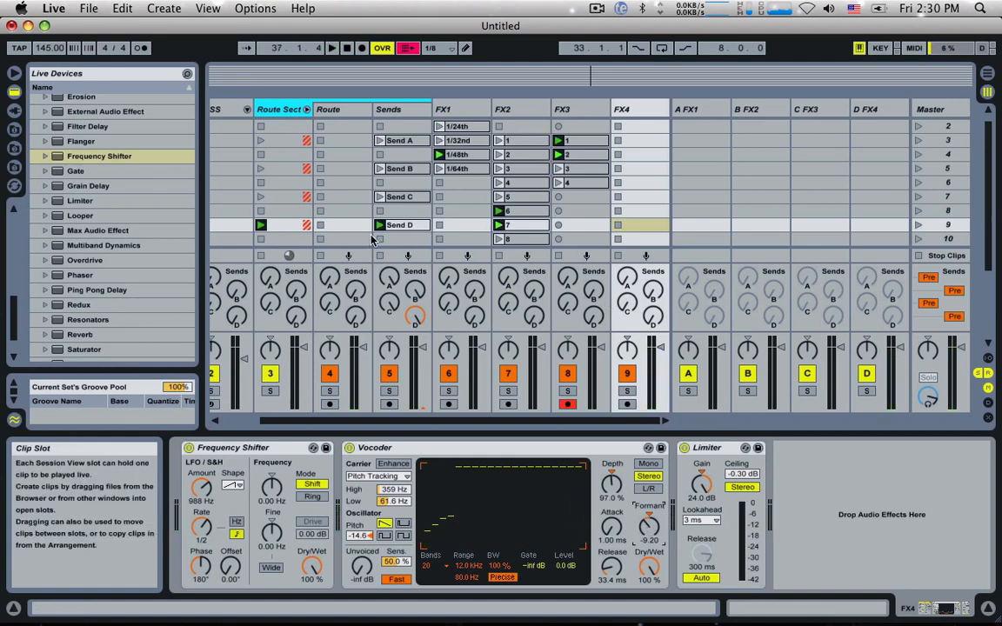
Step: Arm FX4 for recording, record a trial clip in its scene 2 slot, and delete that clip
{"action": "left_click", "coordinate": [627, 404]}
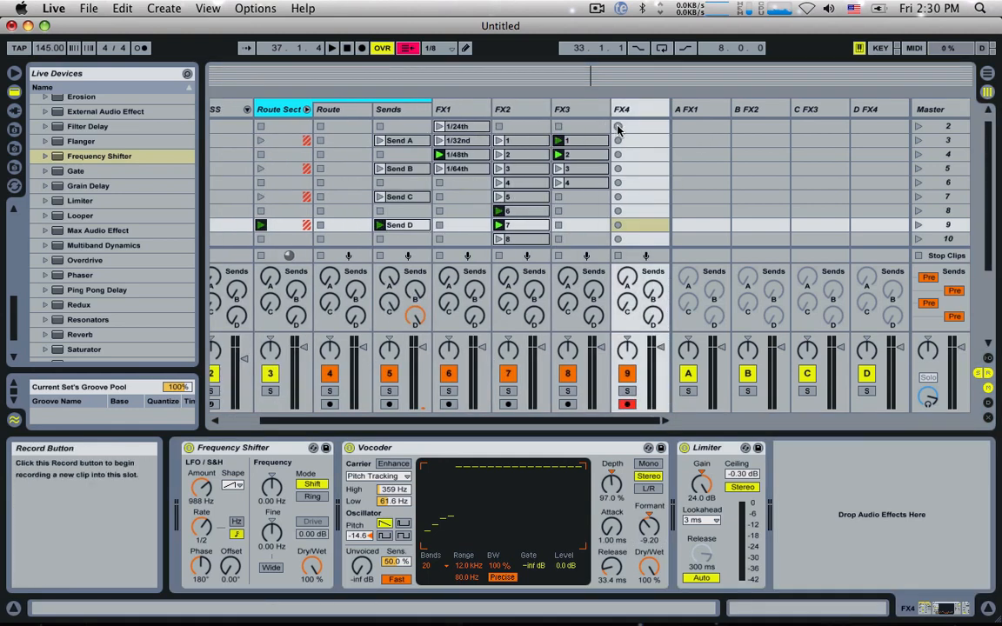
{"action": "left_click", "coordinate": [618, 127]}
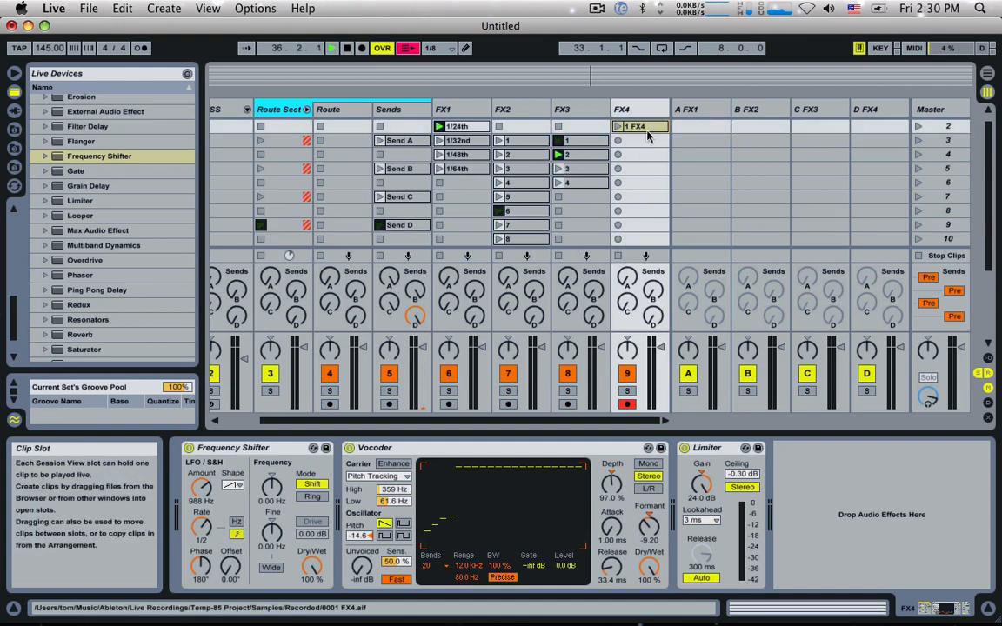
{"action": "key", "text": "Delete"}
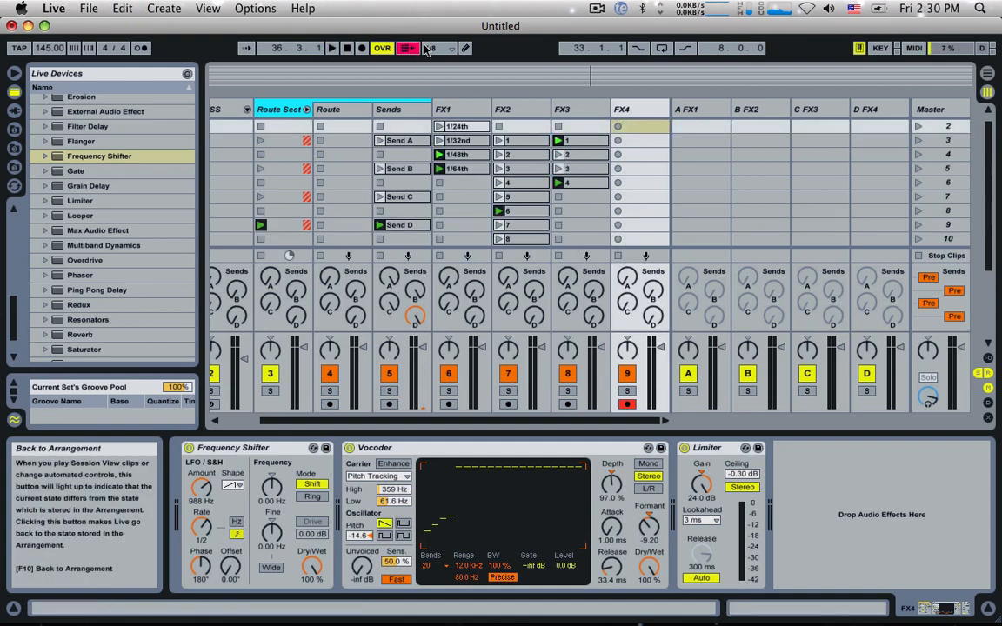
Step: Set the global quantization to 1 Bar, record a clip in FX4's scene 2 slot and rename it 1
{"action": "left_click", "coordinate": [439, 50]}
{"action": "left_click", "coordinate": [437, 114]}
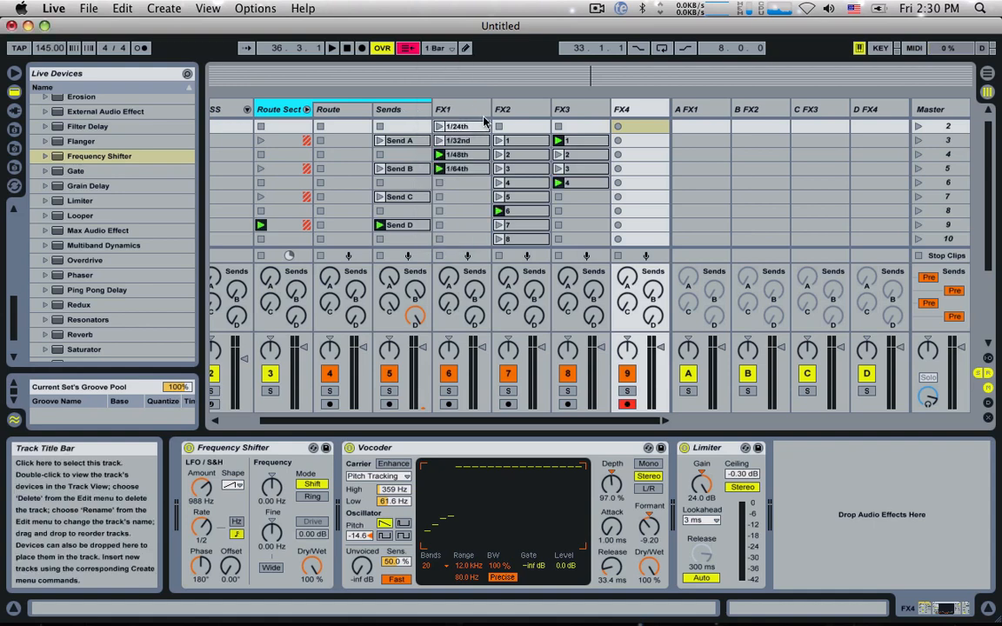
{"action": "left_click", "coordinate": [617, 127]}
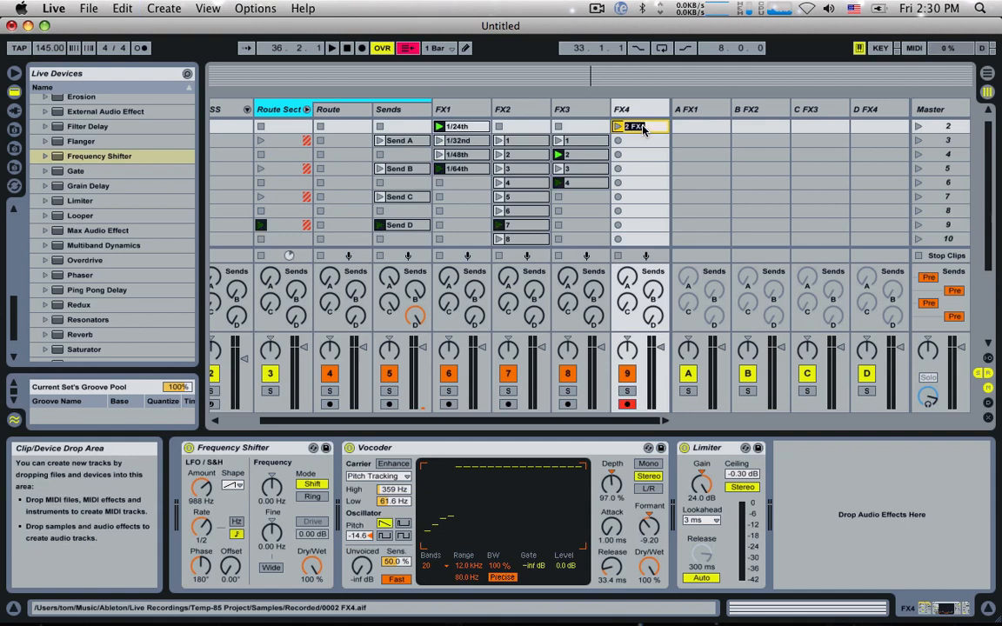
{"action": "type", "text": "1"}
{"action": "key", "text": "Return"}
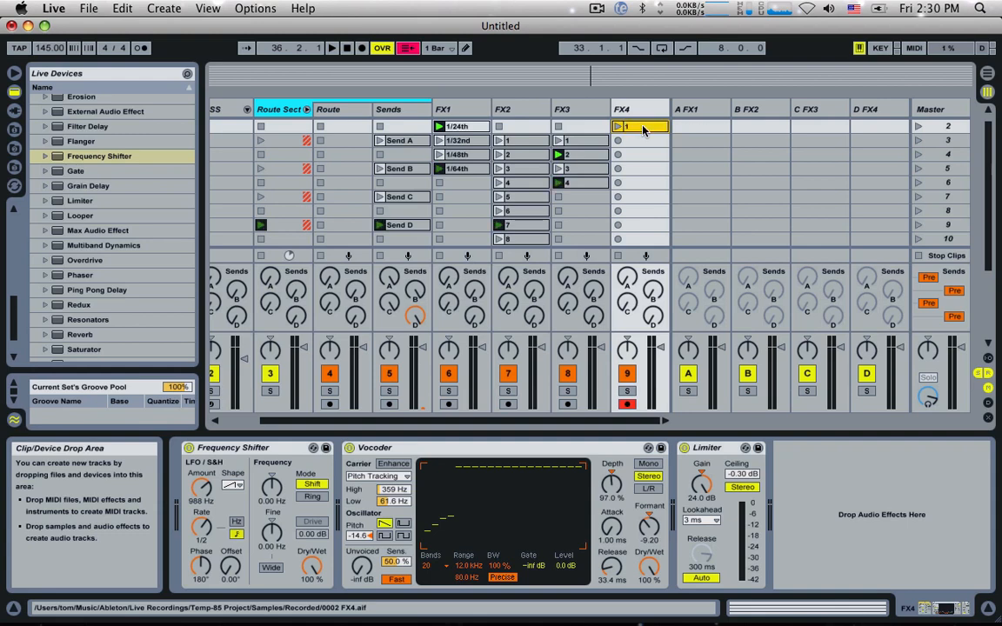
Step: Launch FX4's clip 1 together with the Drum 1 clip on the Drum beat track
{"action": "left_click", "coordinate": [617, 126]}
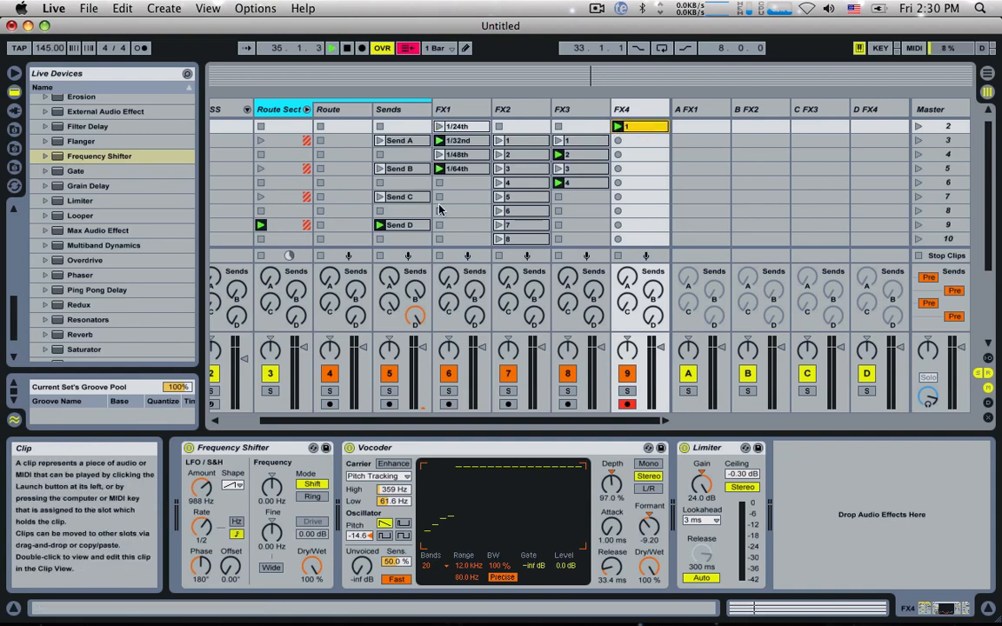
{"action": "scroll", "coordinate": [440, 208], "scroll_direction": "left", "scroll_amount": 3}
{"action": "scroll", "coordinate": [242, 174], "scroll_direction": "up", "scroll_amount": 1}
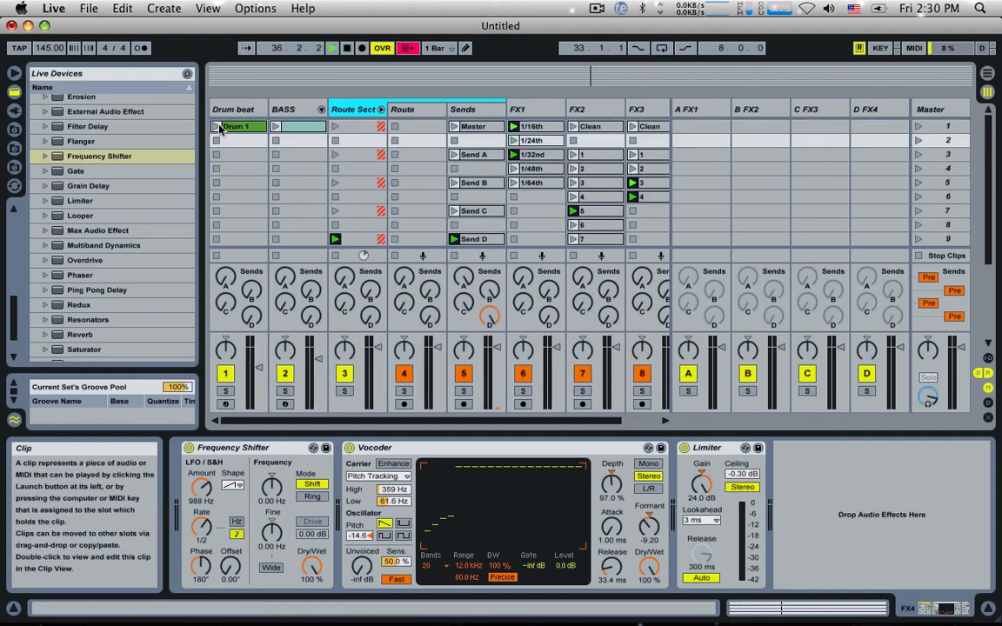
{"action": "left_click", "coordinate": [216, 127]}
{"action": "scroll", "coordinate": [368, 159], "scroll_direction": "right", "scroll_amount": 3}
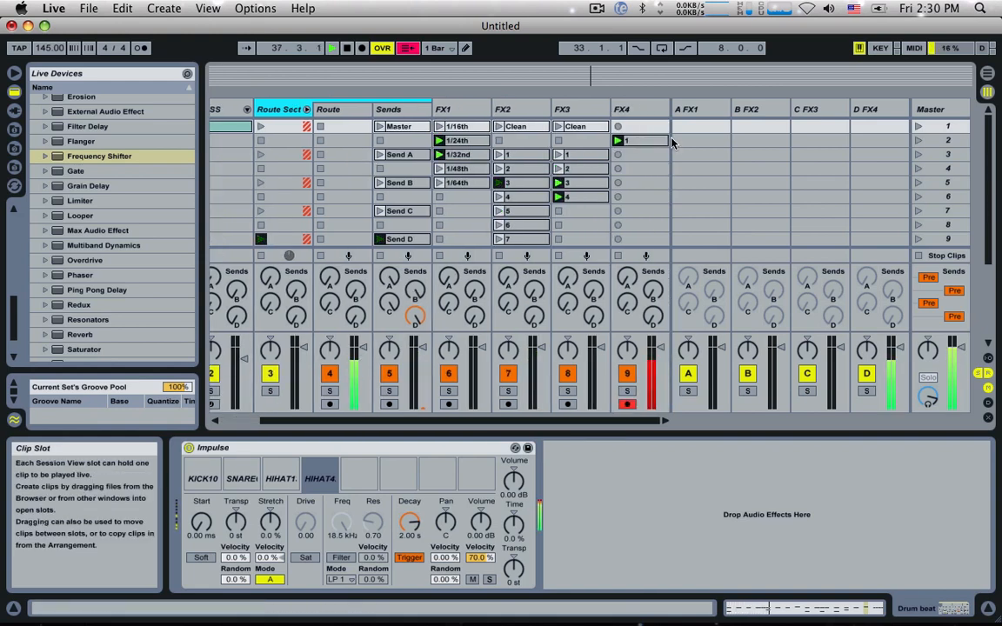
Step: Review FX4's device chain and select the Vocoder's Formant envelope in clip 1
{"action": "left_click", "coordinate": [641, 140]}
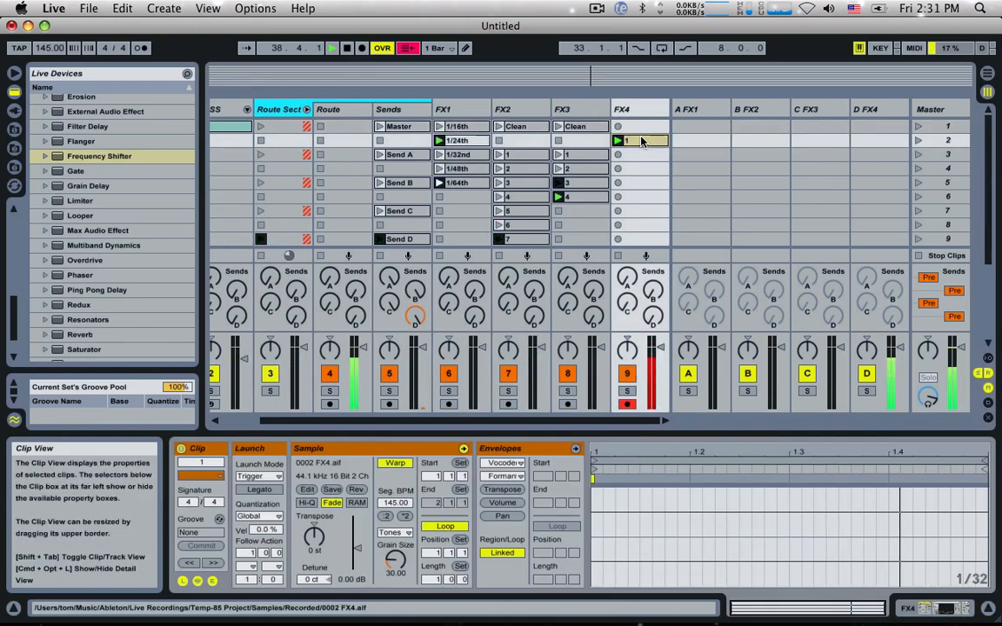
{"action": "left_click", "coordinate": [628, 108]}
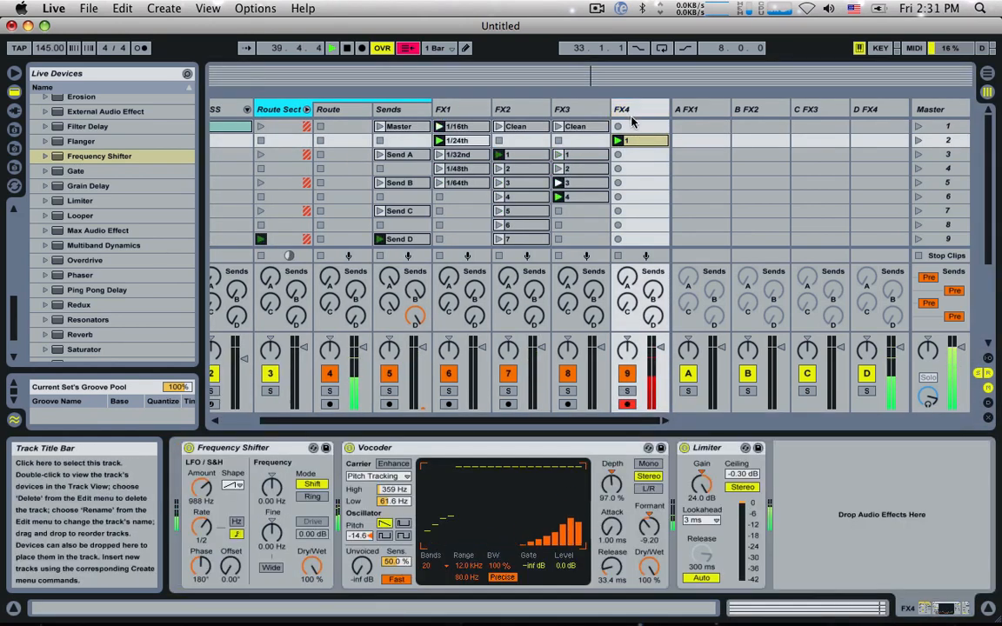
{"action": "left_click", "coordinate": [637, 142]}
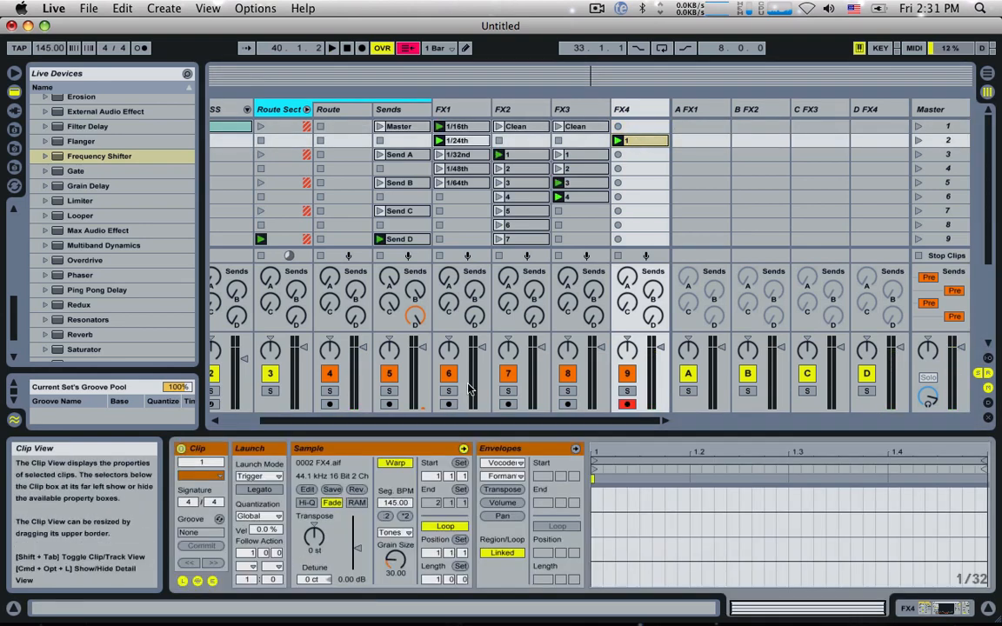
{"action": "left_click", "coordinate": [501, 463]}
{"action": "left_click", "coordinate": [502, 498]}
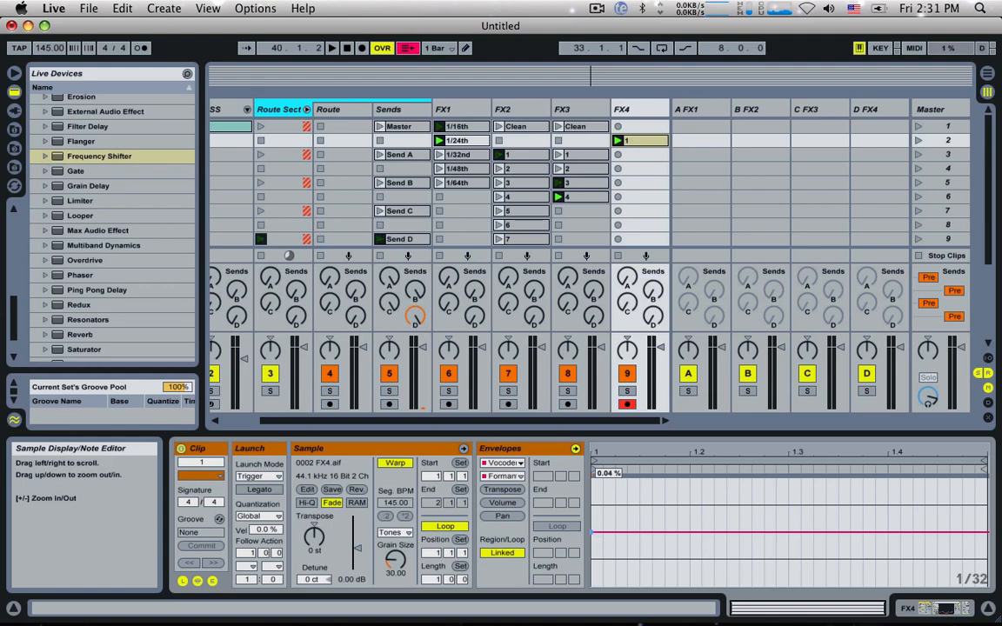
Step: Duplicate FX4's clip 1 into the scene 3 slot and launch the copy
{"action": "left_click", "coordinate": [640, 141]}
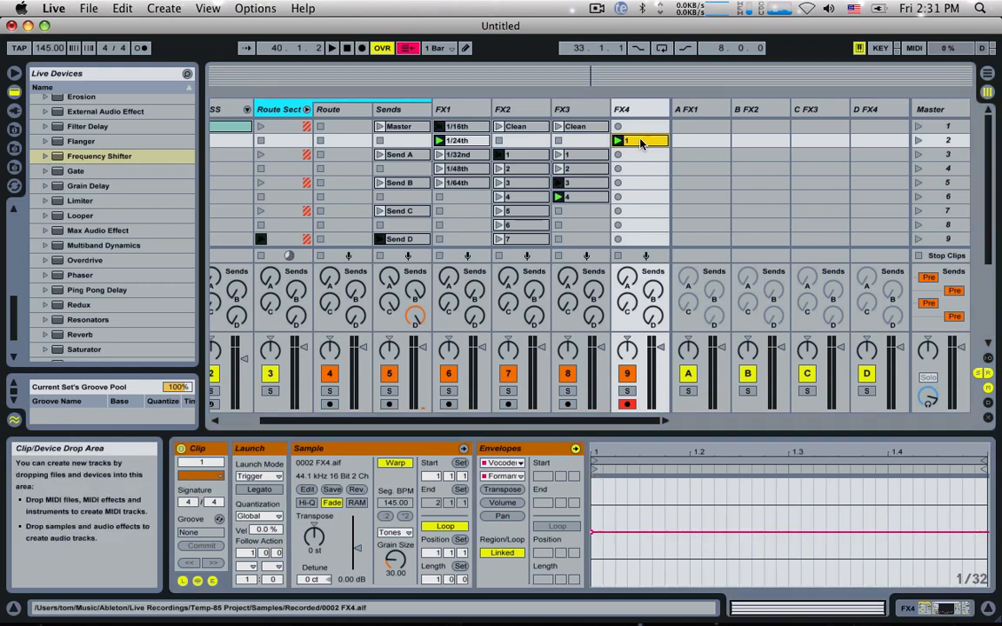
{"action": "mouse_move", "coordinate": [641, 142]}
{"action": "left_mouse_down"}
{"action": "mouse_move", "coordinate": [633, 169]}
{"action": "mouse_move", "coordinate": [635, 155]}
{"action": "left_mouse_up"}
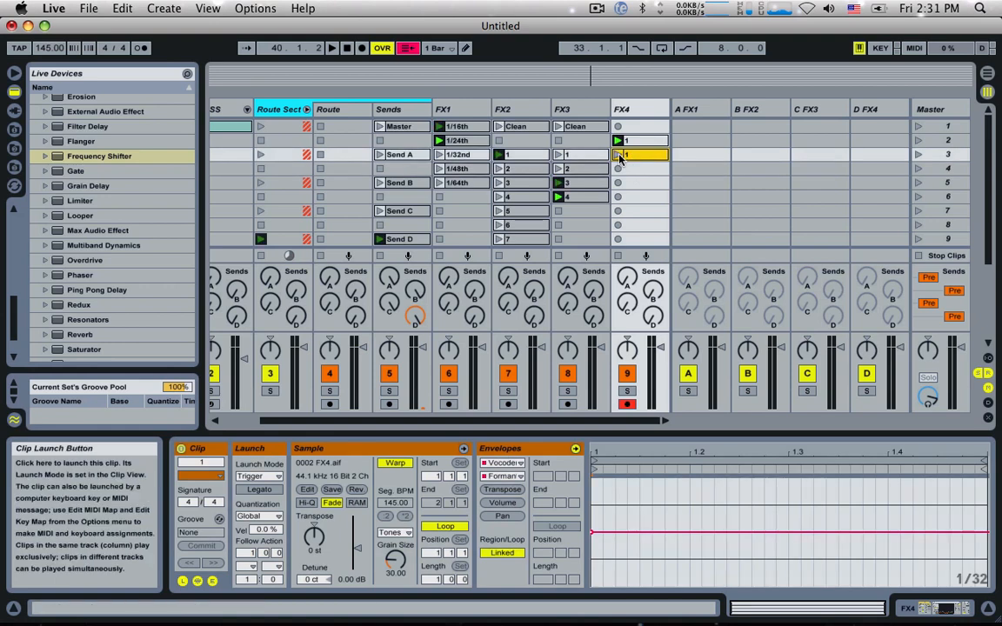
{"action": "left_click", "coordinate": [618, 154]}
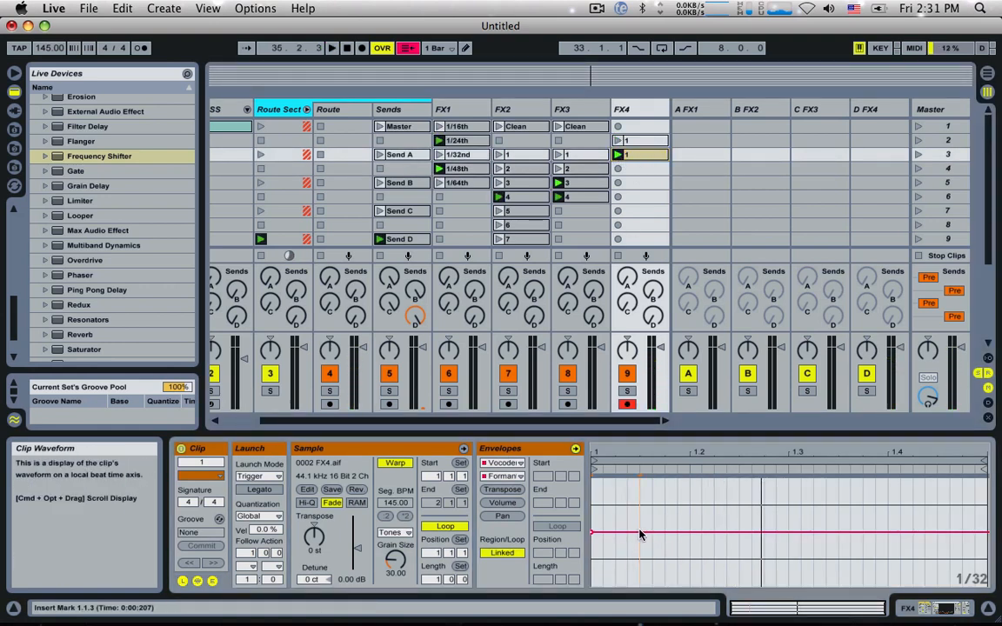
Step: Shape the Formant Shift envelope in FX4's scene 3 clip with a downward ramp past beat 1.3 and raised steps from beat 1.4
{"action": "left_click_drag", "start_coordinate": [641, 535], "coordinate": [809, 567]}
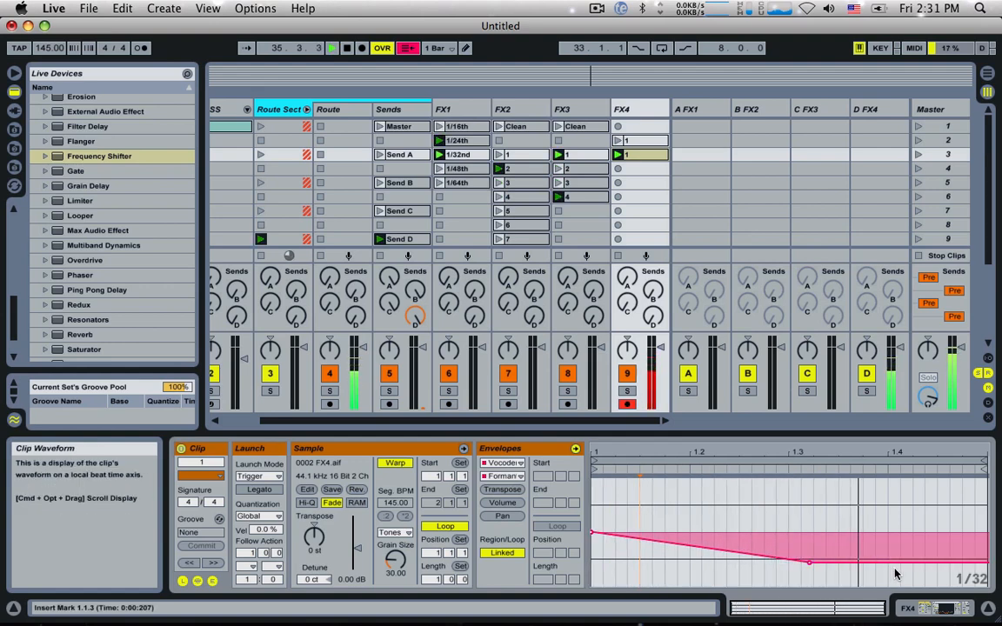
{"action": "key", "text": "super+b"}
{"action": "mouse_move", "coordinate": [893, 532]}
{"action": "left_mouse_down"}
{"action": "mouse_move", "coordinate": [893, 504]}
{"action": "mouse_move", "coordinate": [933, 503]}
{"action": "mouse_move", "coordinate": [980, 524]}
{"action": "left_mouse_up"}
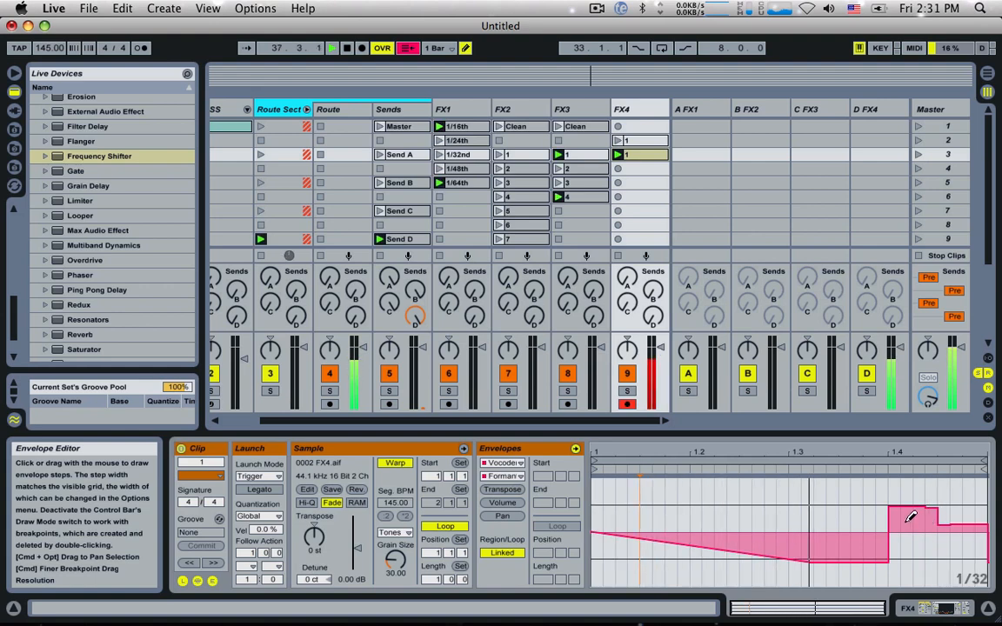
Step: Set FX4's Vocoder Depth to 200% and add a 0.00% starting point to the Envelope Depth envelope of the scene 2 clip
{"action": "double_click", "coordinate": [624, 108]}
{"action": "mouse_move", "coordinate": [611, 487]}
{"action": "left_mouse_down"}
{"action": "mouse_move", "coordinate": [611, 452]}
{"action": "mouse_move", "coordinate": [611, 492]}
{"action": "left_mouse_up"}
{"action": "key", "text": "space"}
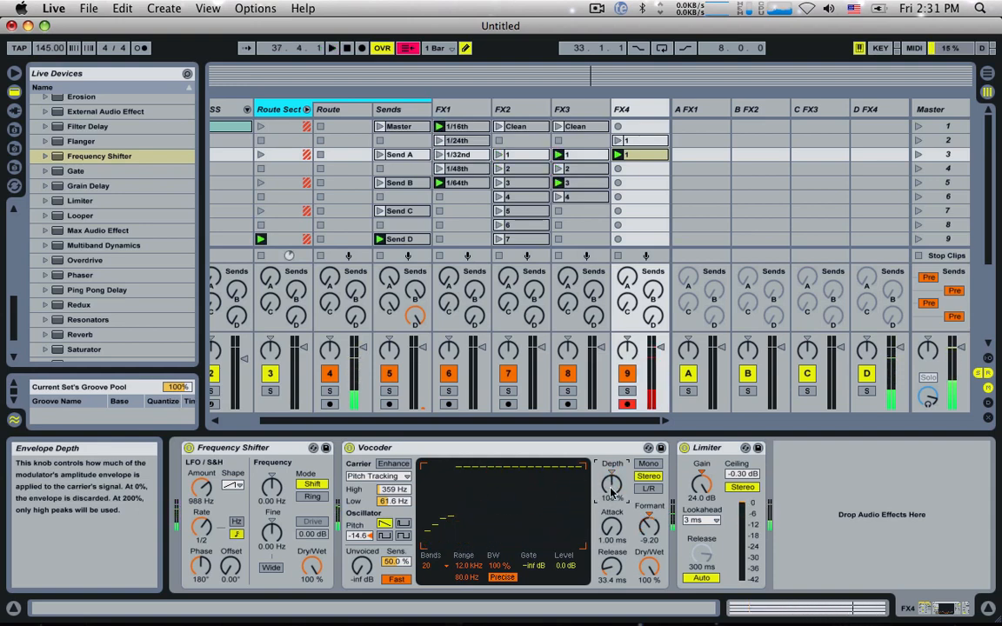
{"action": "left_click", "coordinate": [637, 140]}
{"action": "key", "text": "super+b"}
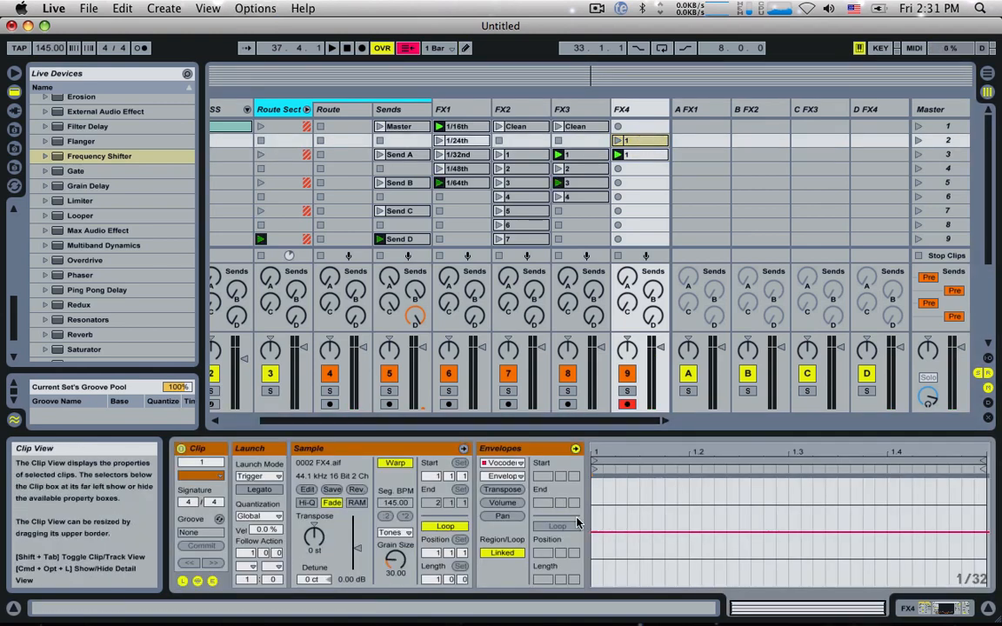
{"action": "mouse_move", "coordinate": [593, 532]}
{"action": "left_mouse_down"}
{"action": "mouse_move", "coordinate": [593, 477]}
{"action": "mouse_move", "coordinate": [593, 577]}
{"action": "mouse_move", "coordinate": [593, 531]}
{"action": "left_mouse_up"}
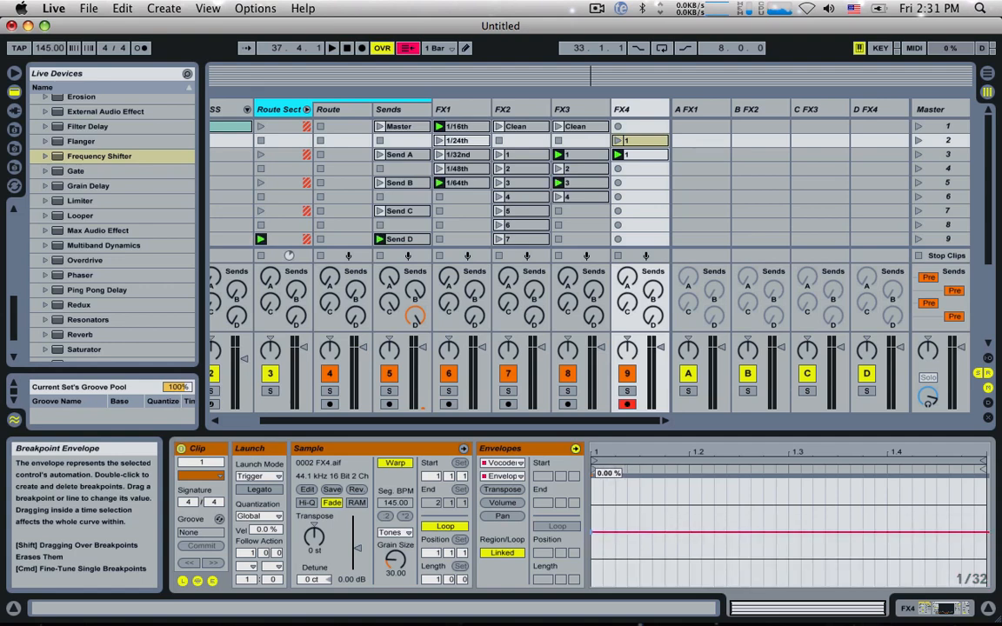
{"action": "double_click", "coordinate": [624, 107]}
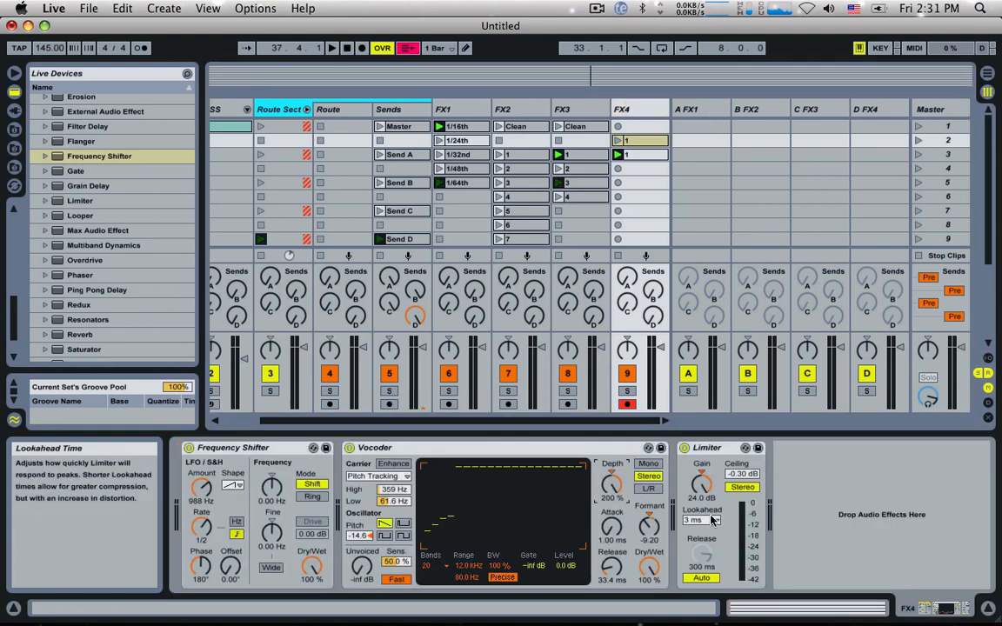
Step: Shape the scene 3 clip's Envelope Depth envelope: raise beat 1, lower beat 3, and ramp down from a high point at beat 1.4
{"action": "double_click", "coordinate": [642, 154]}
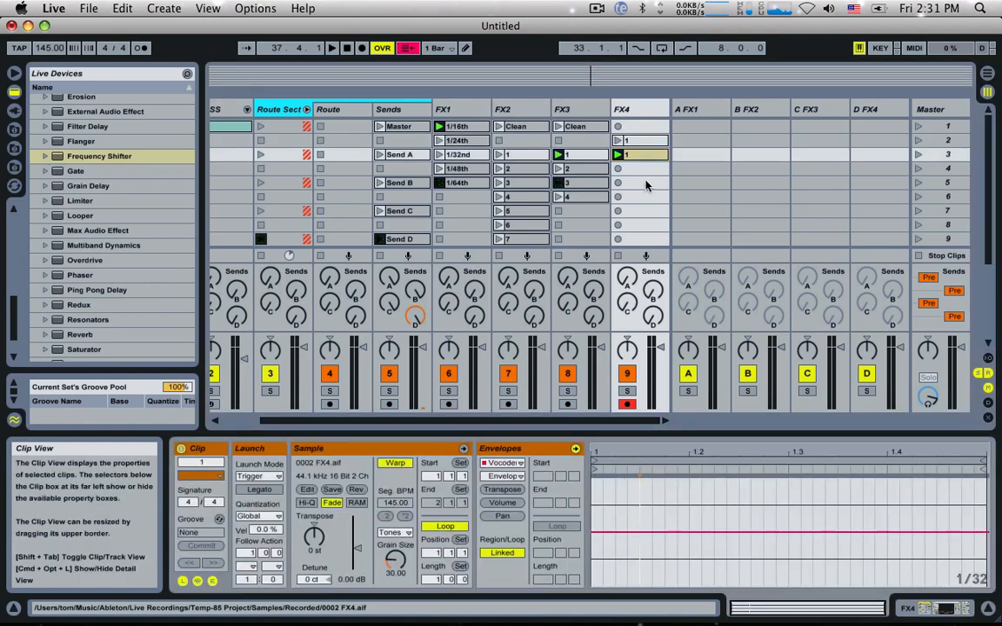
{"action": "left_click", "coordinate": [646, 140]}
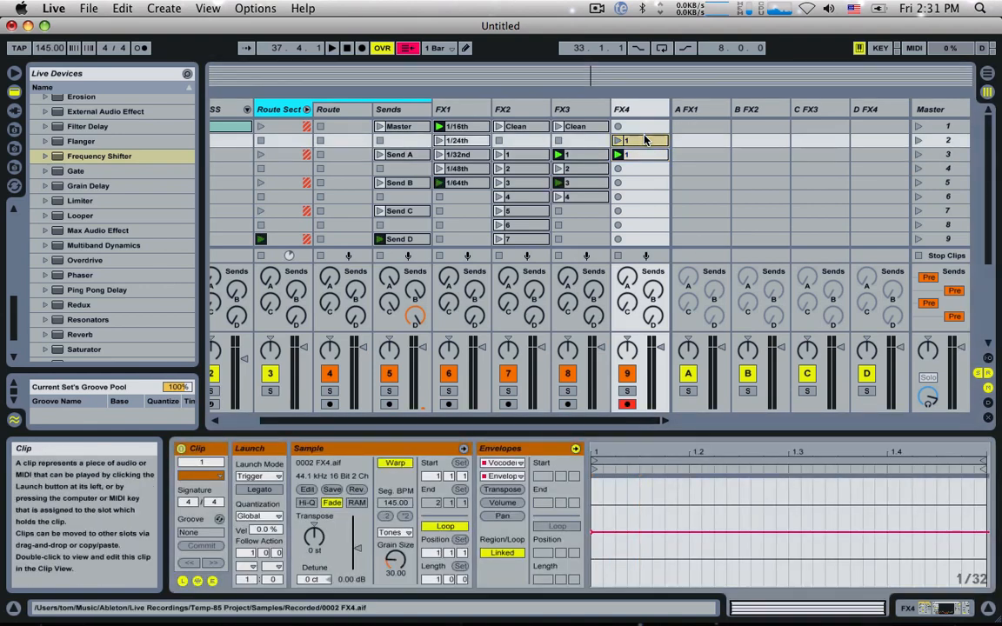
{"action": "left_click", "coordinate": [642, 155]}
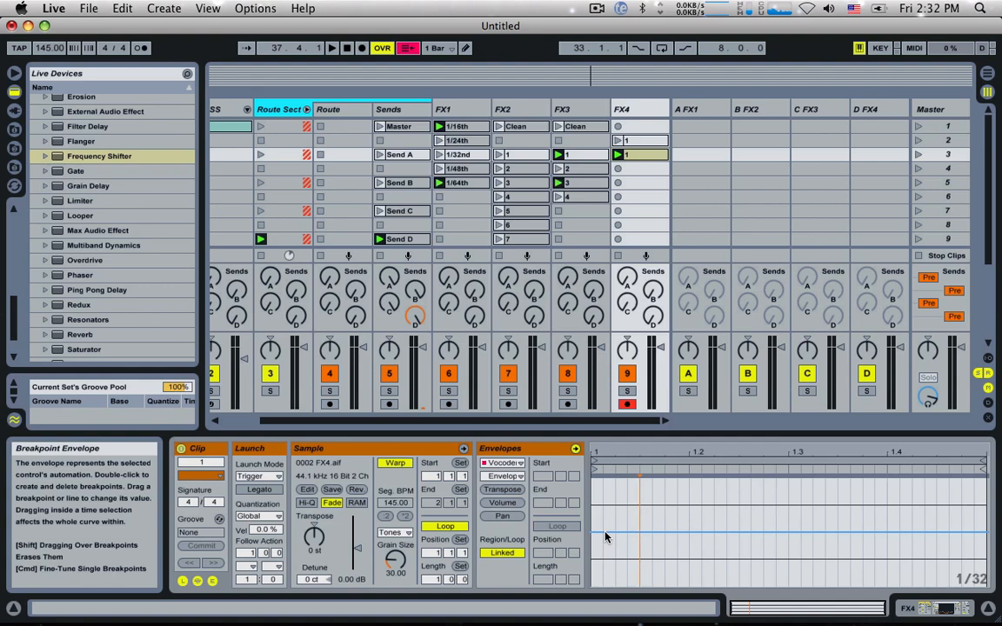
{"action": "left_click", "coordinate": [632, 470]}
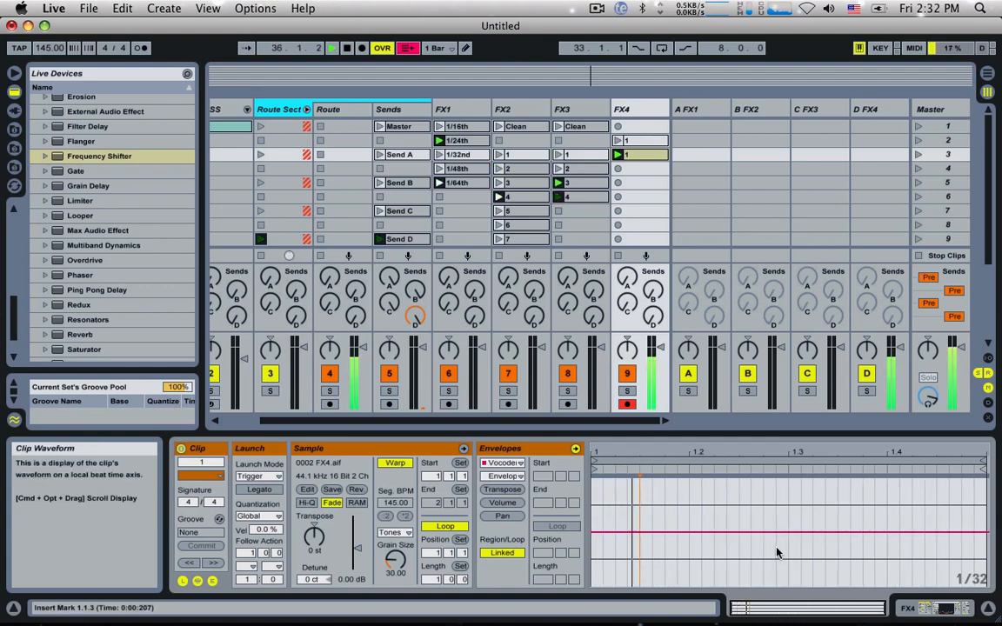
{"action": "left_click_drag", "start_coordinate": [690, 550], "coordinate": [611, 497]}
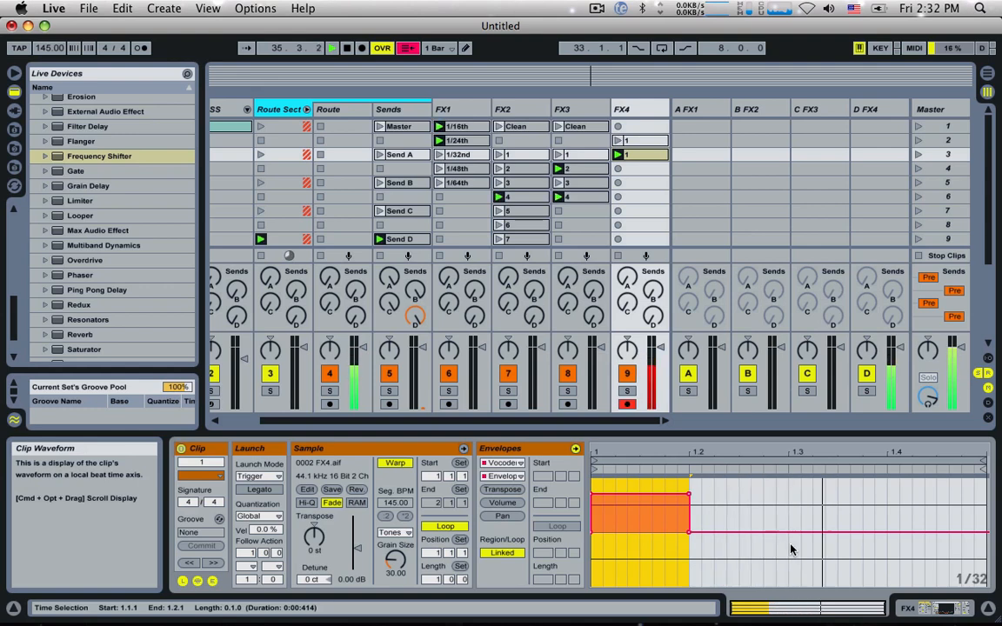
{"action": "left_click_drag", "start_coordinate": [790, 548], "coordinate": [863, 584]}
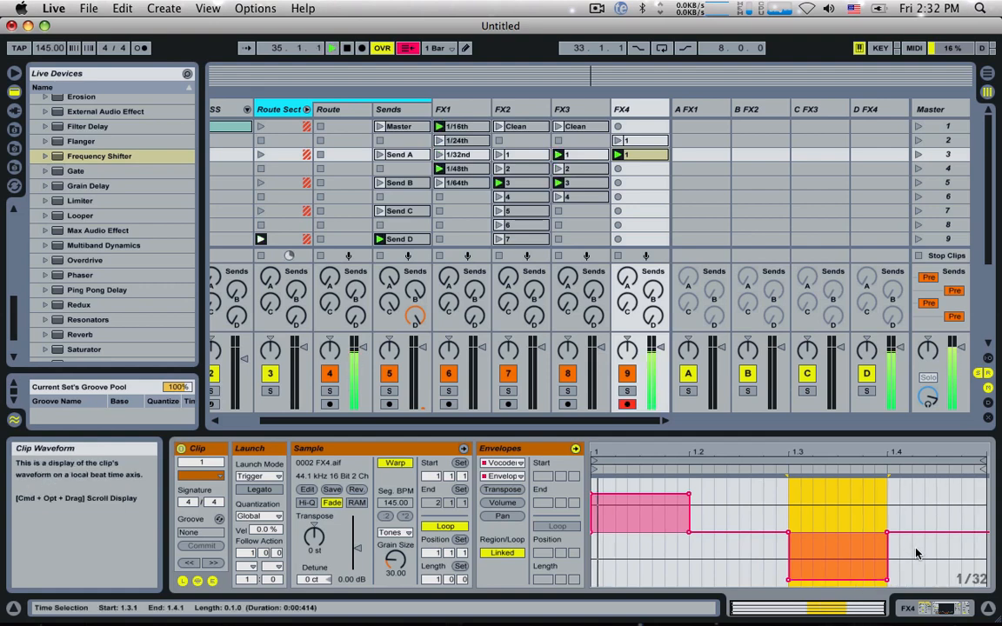
{"action": "left_click_drag", "start_coordinate": [913, 534], "coordinate": [911, 491]}
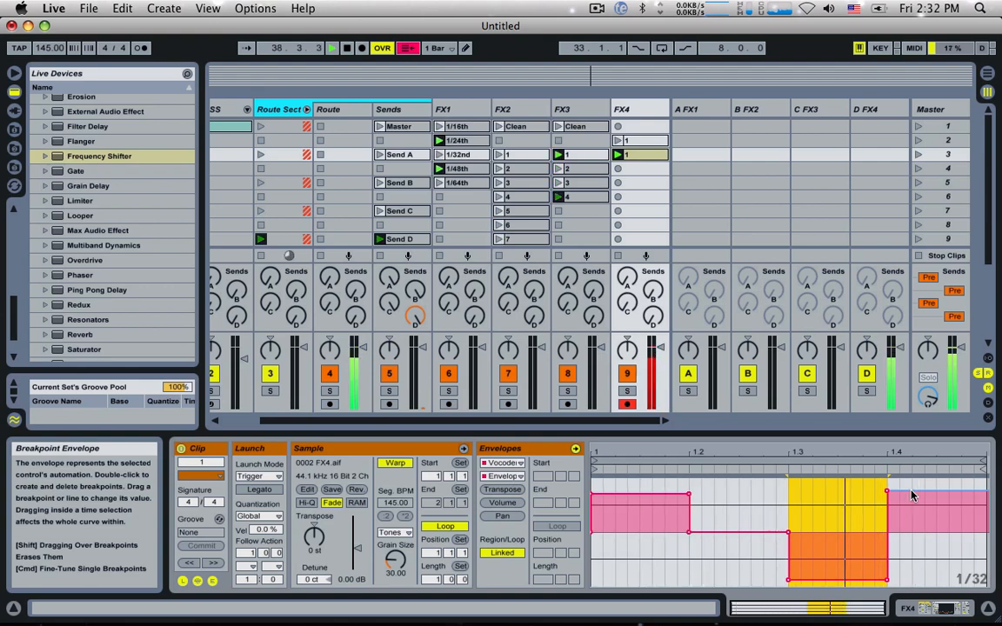
{"action": "left_click", "coordinate": [945, 499]}
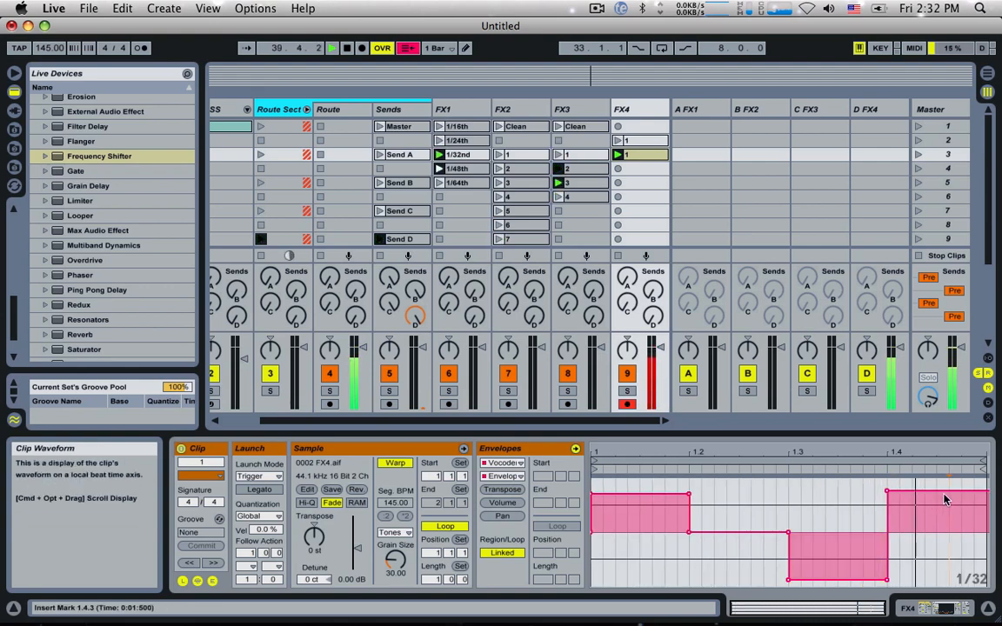
{"action": "left_click_drag", "start_coordinate": [946, 496], "coordinate": [961, 529]}
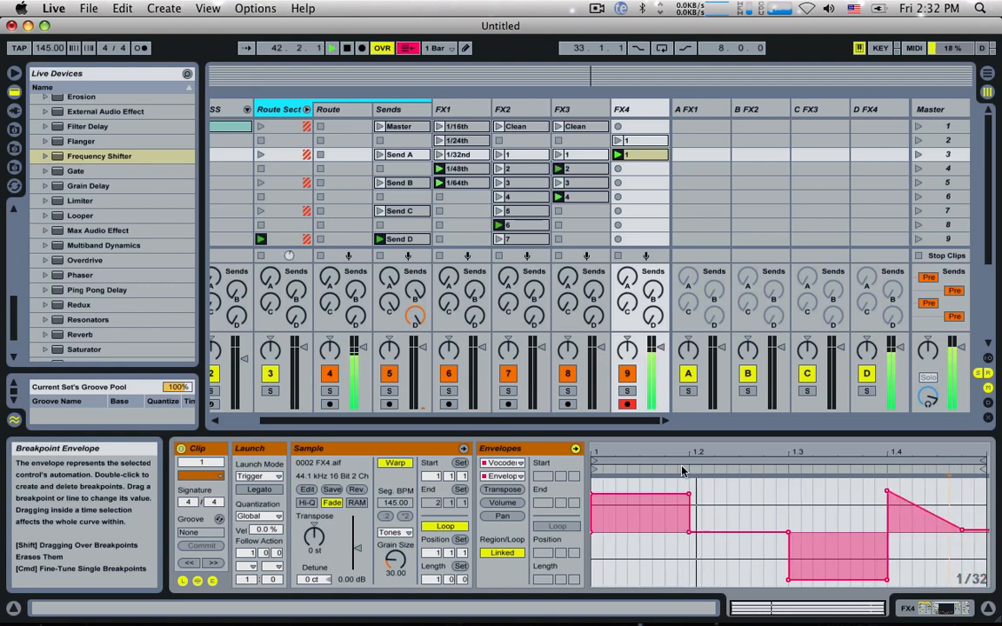
Step: Lower the scene 3 clip's Formant Shift envelope at the start and end of beat 4, leaving one short peak between
{"action": "left_click", "coordinate": [501, 476]}
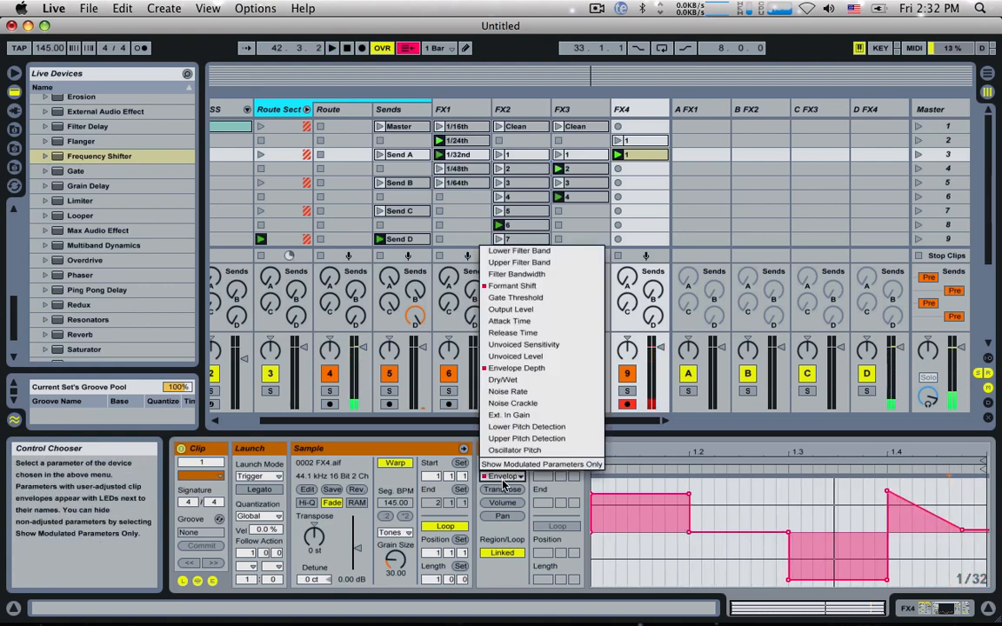
{"action": "left_click", "coordinate": [487, 283]}
{"action": "left_click_drag", "start_coordinate": [976, 526], "coordinate": [970, 570]}
{"action": "key", "text": "space"}
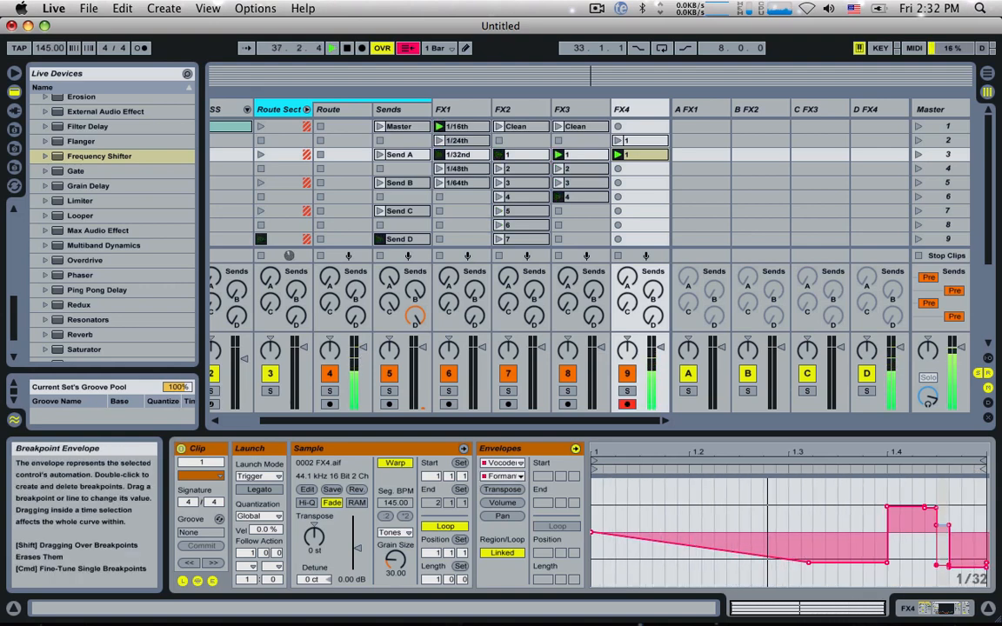
{"action": "left_click_drag", "start_coordinate": [943, 526], "coordinate": [941, 566]}
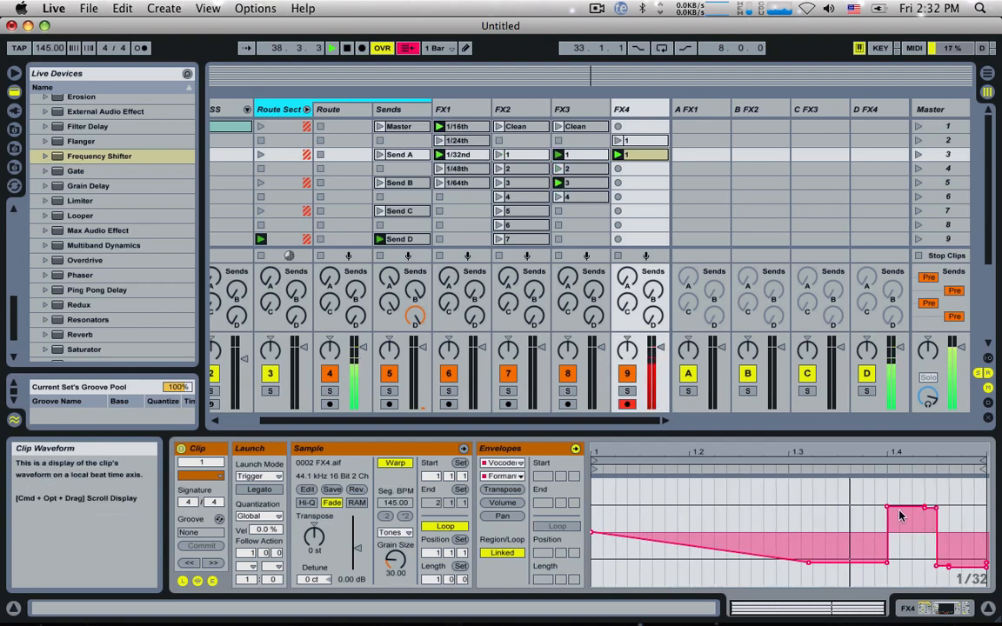
{"action": "left_click_drag", "start_coordinate": [900, 507], "coordinate": [905, 547]}
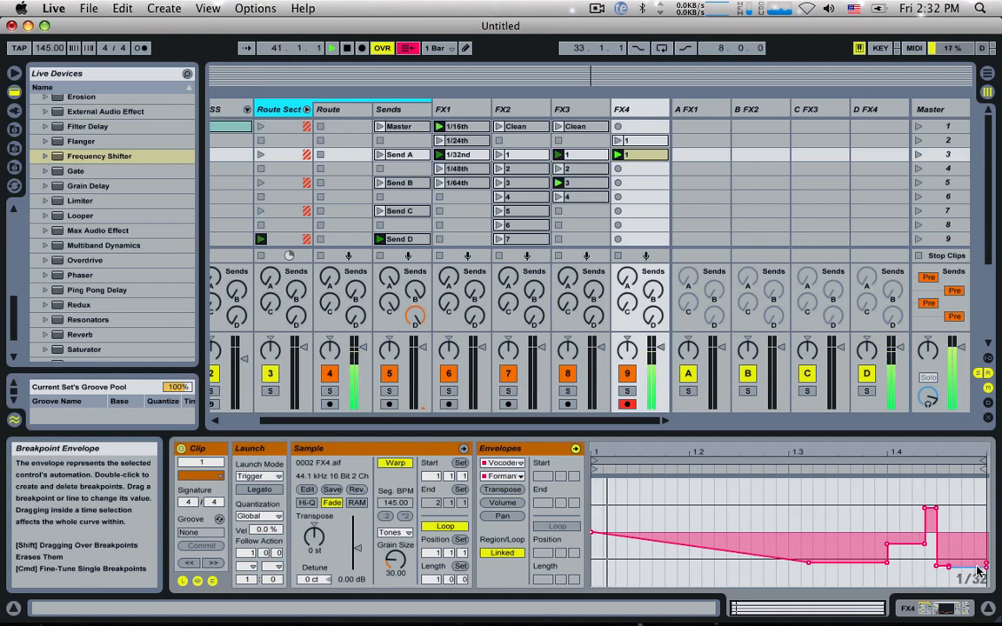
Step: Duplicate FX4's scene 3 clip into the scene 4 slot and rename the two clips 2 and 3
{"action": "left_click", "coordinate": [650, 155]}
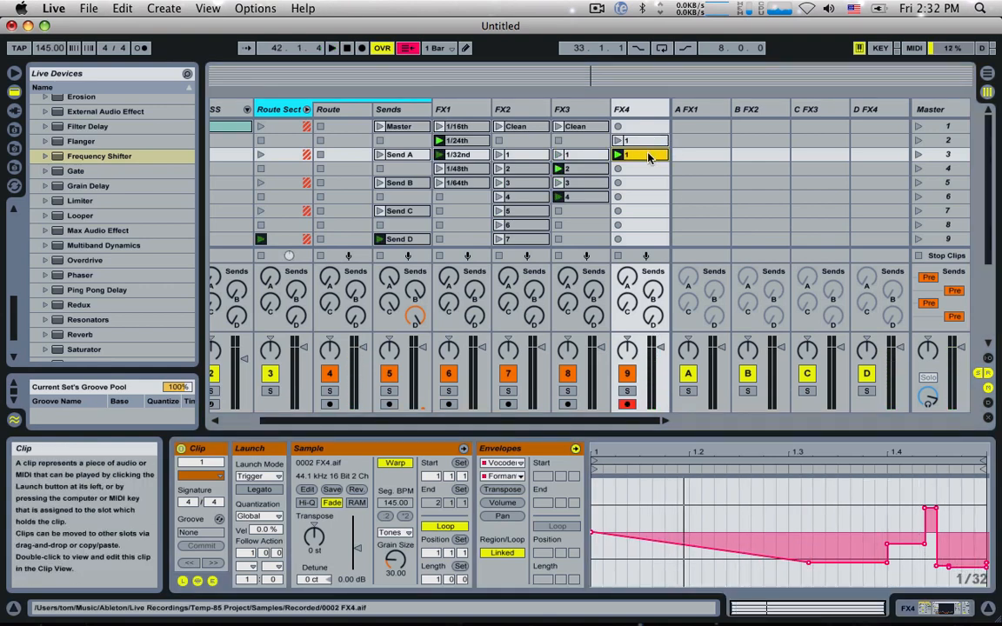
{"action": "left_click_drag", "start_coordinate": [647, 166], "coordinate": [646, 167]}
{"action": "left_click", "coordinate": [642, 155]}
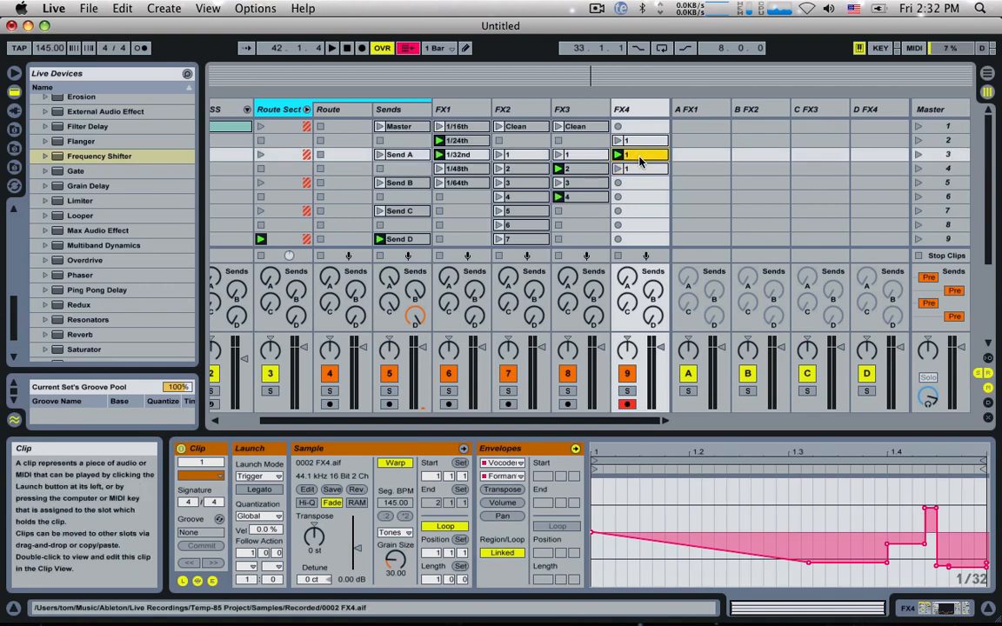
{"action": "key", "text": "super+r"}
{"action": "type", "text": "2"}
{"action": "left_click", "coordinate": [649, 170]}
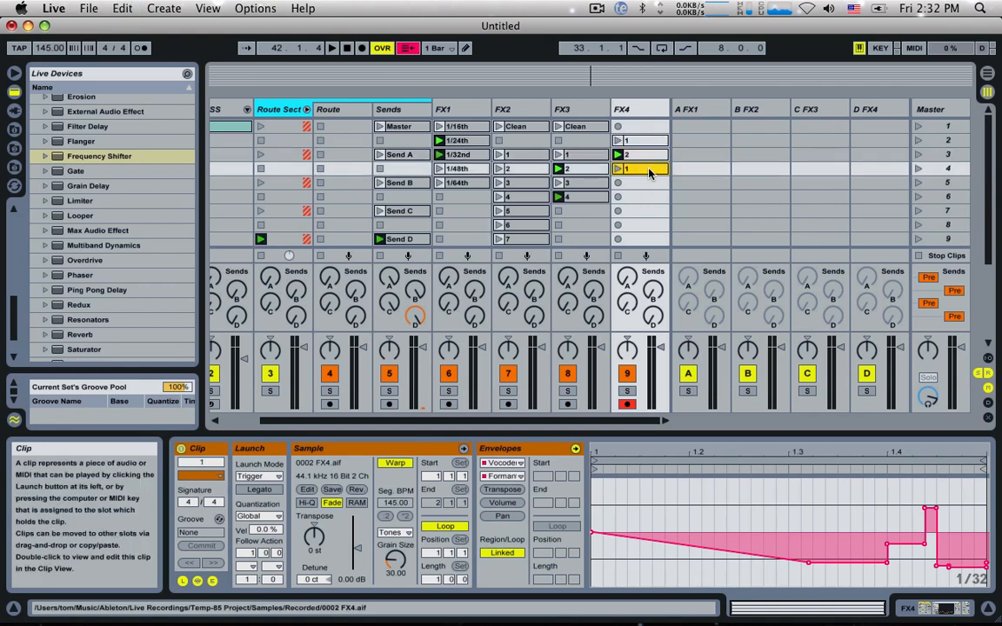
{"action": "key", "text": "super+r"}
{"action": "type", "text": "3"}
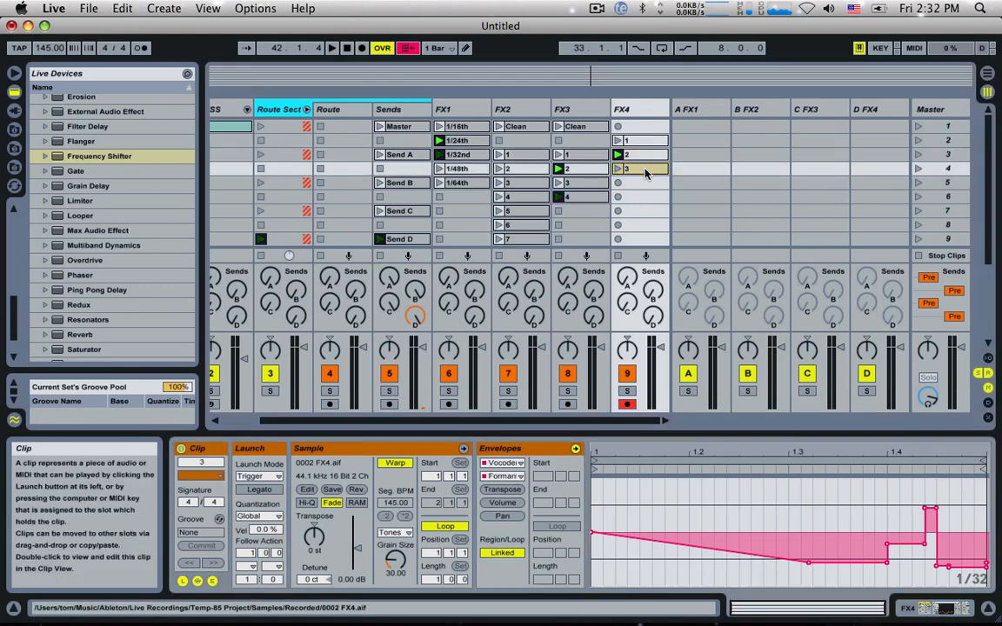
{"action": "key", "text": "Return"}
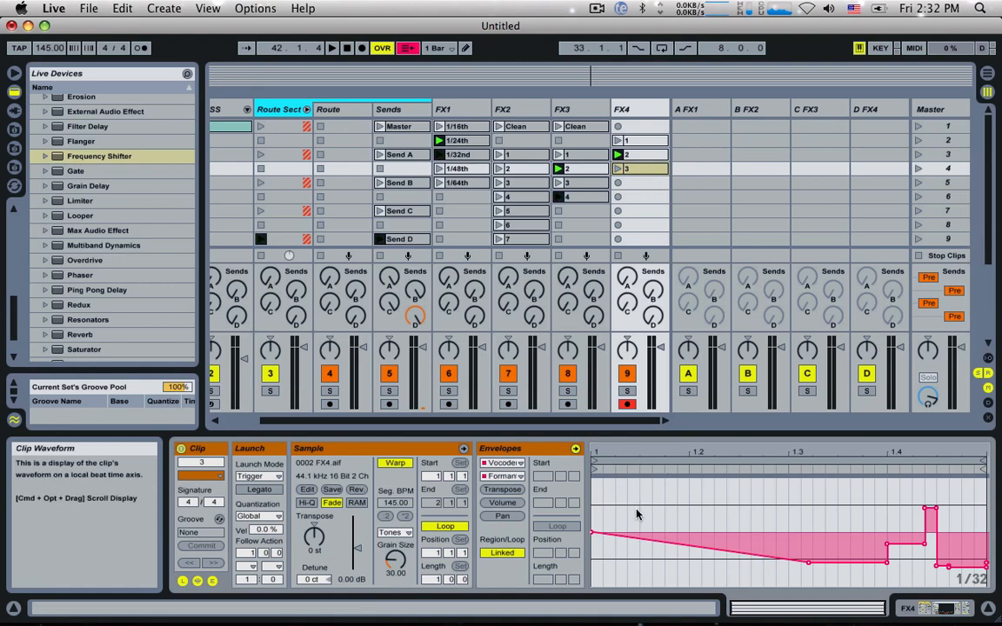
Step: Raise the start of clip 3's Formant Shift envelope to about 47.8%
{"action": "left_click", "coordinate": [719, 504]}
{"action": "key", "text": "super+a"}
{"action": "left_click", "coordinate": [719, 504]}
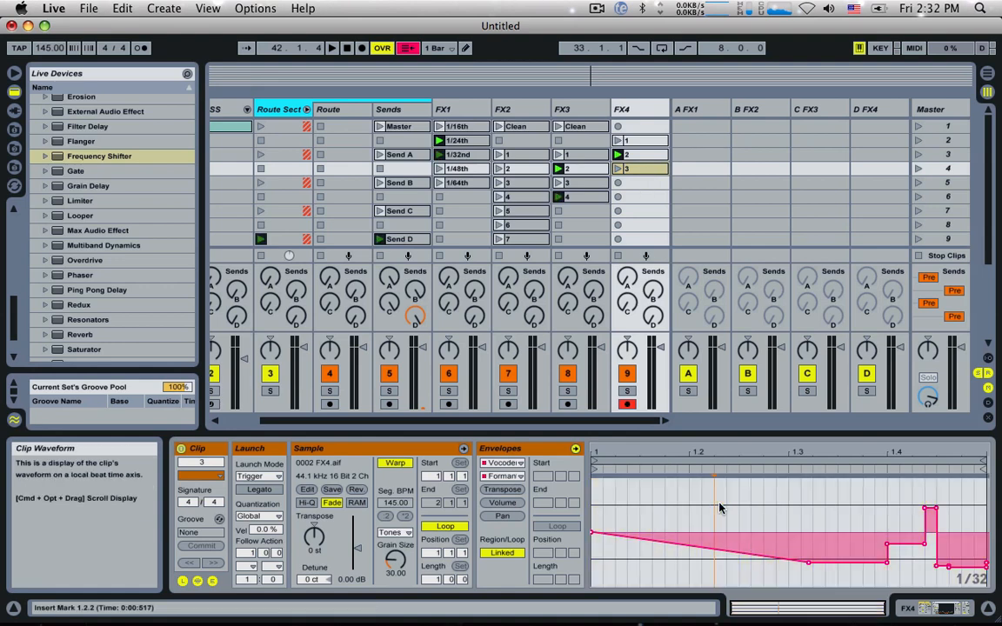
{"action": "left_click_drag", "start_coordinate": [636, 539], "coordinate": [639, 483]}
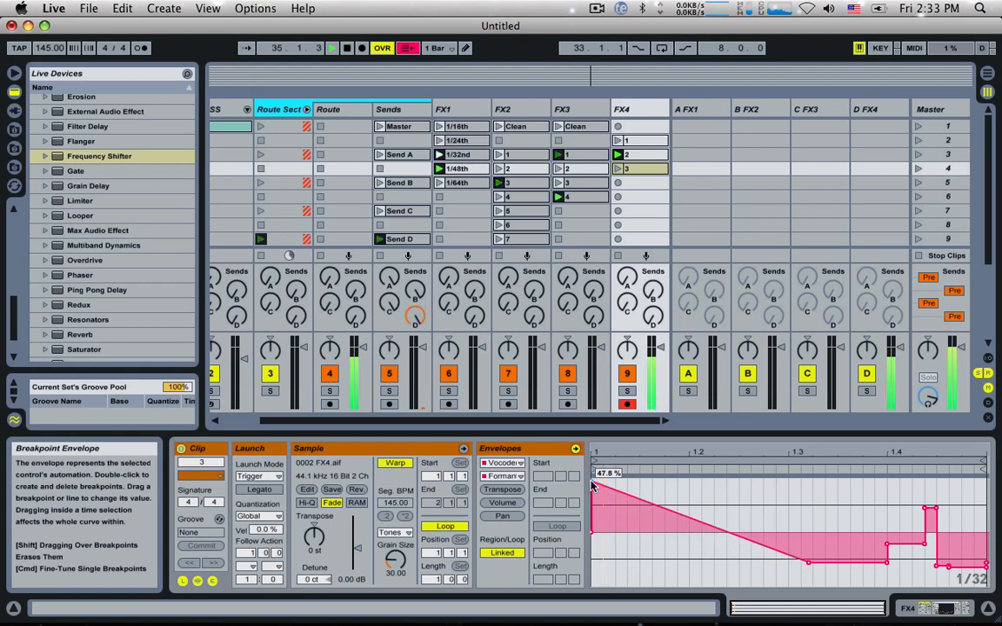
Step: Launch FX4's clip 3 and clear its entire Formant Shift envelope
{"action": "left_click", "coordinate": [618, 168]}
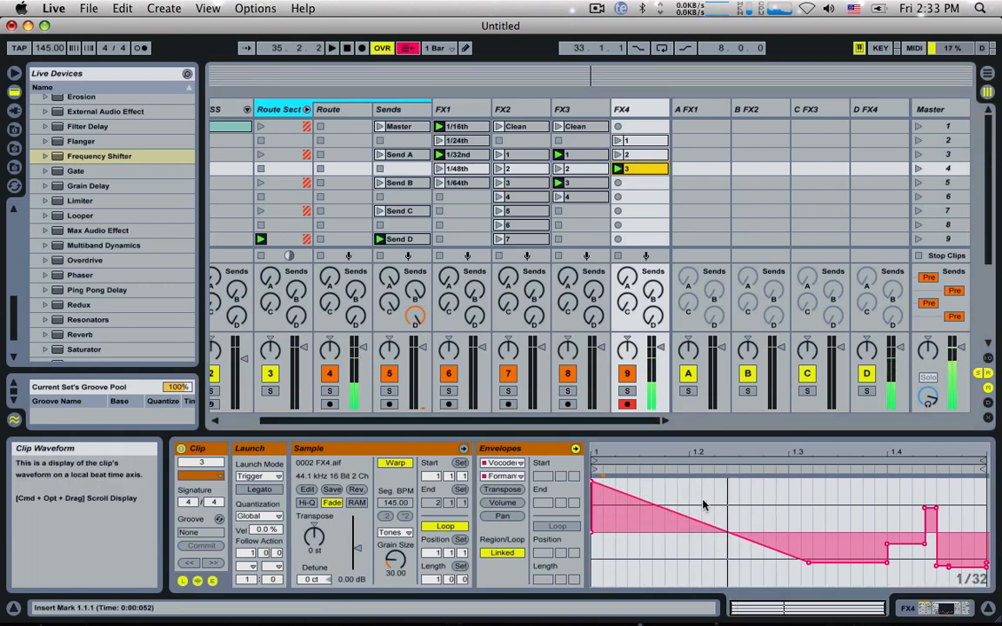
{"action": "left_click", "coordinate": [667, 578]}
{"action": "key", "text": "super+a"}
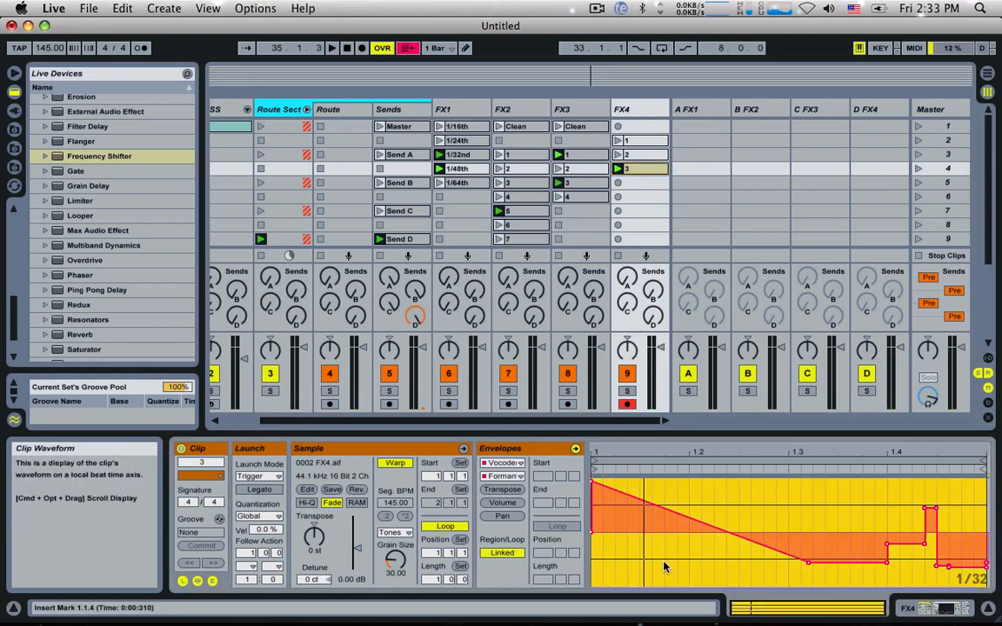
{"action": "key", "text": "Delete"}
Step: Draw 1/16-grid Formant Shift steps in clip 3: high at the start, low through beat 2, high at beat 3, low at beat 4
{"action": "key", "text": "super+b"}
{"action": "left_click", "coordinate": [600, 485]}
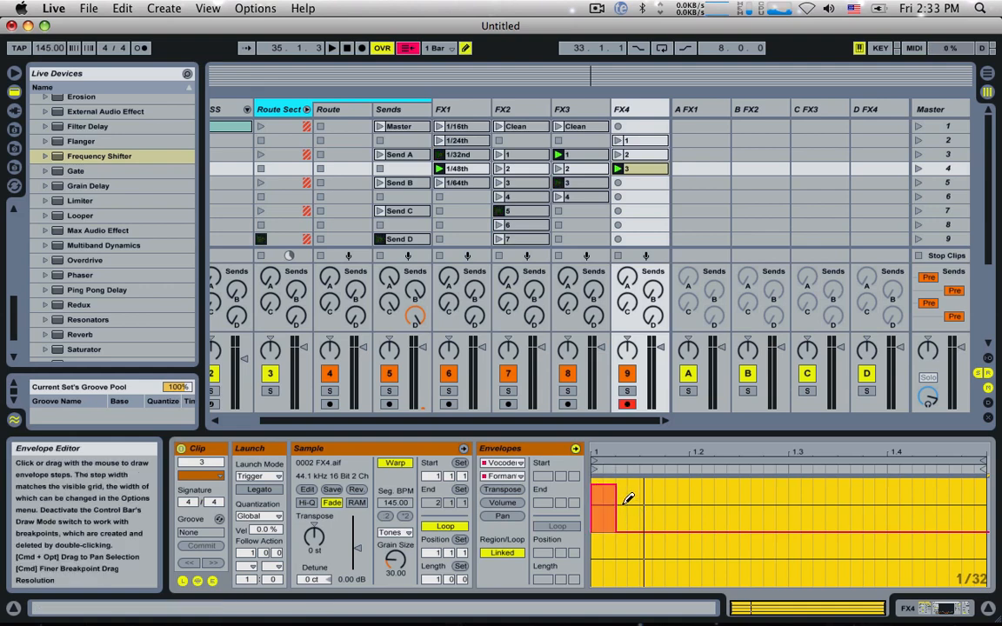
{"action": "key", "text": "super+2"}
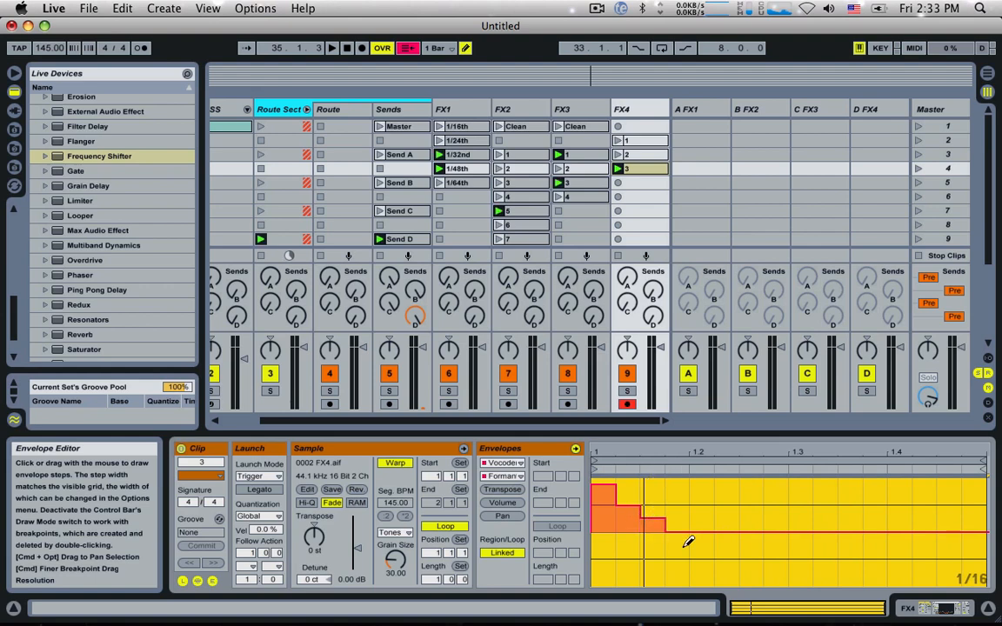
{"action": "left_click", "coordinate": [632, 540]}
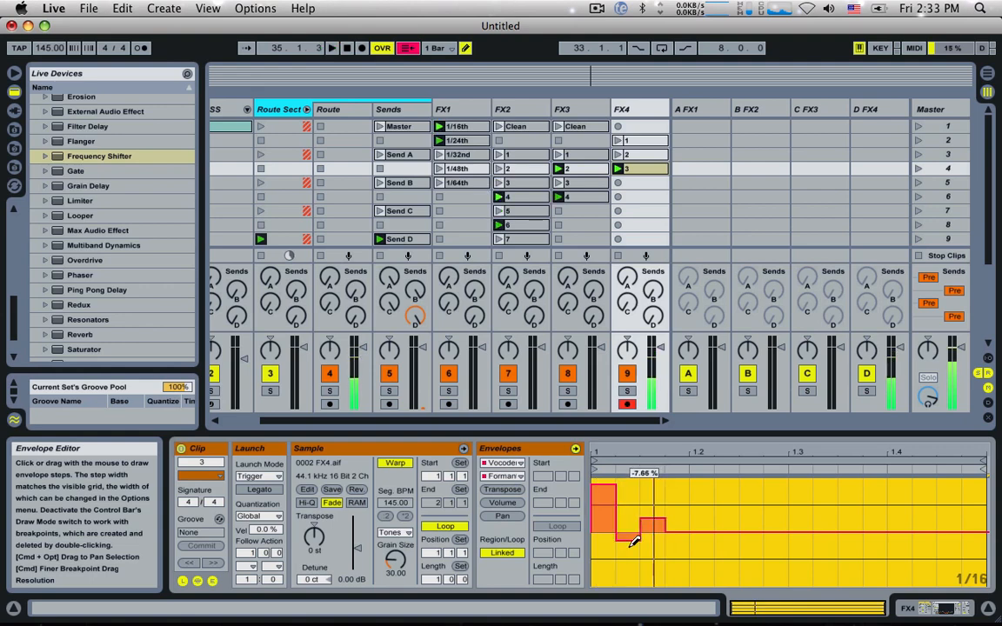
{"action": "left_click_drag", "start_coordinate": [632, 540], "coordinate": [801, 562]}
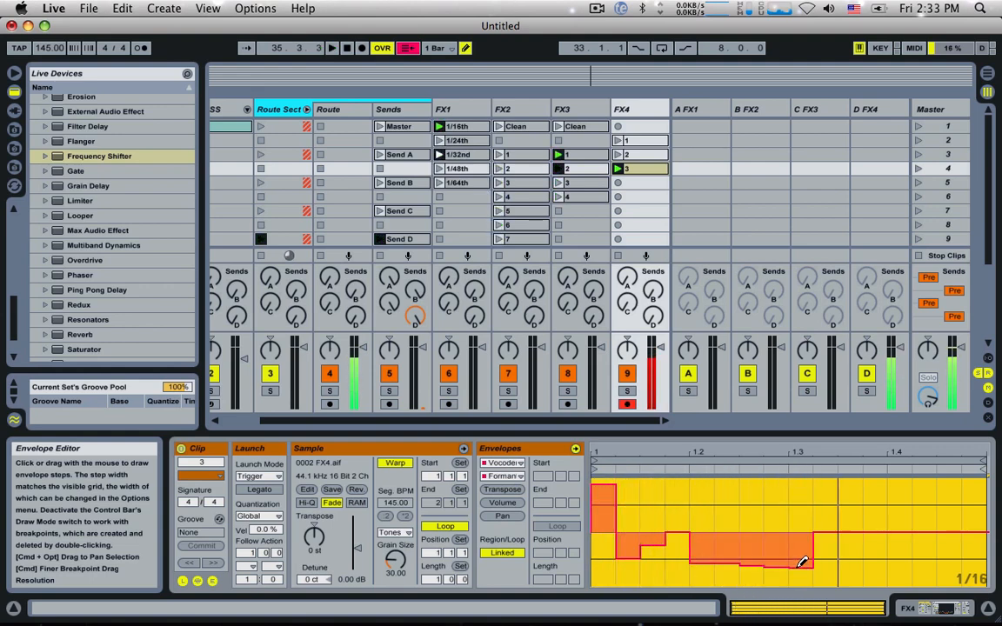
{"action": "mouse_move", "coordinate": [795, 501]}
{"action": "left_mouse_down"}
{"action": "mouse_move", "coordinate": [831, 489]}
{"action": "mouse_move", "coordinate": [822, 509]}
{"action": "left_mouse_up"}
{"action": "left_click_drag", "start_coordinate": [904, 537], "coordinate": [899, 550]}
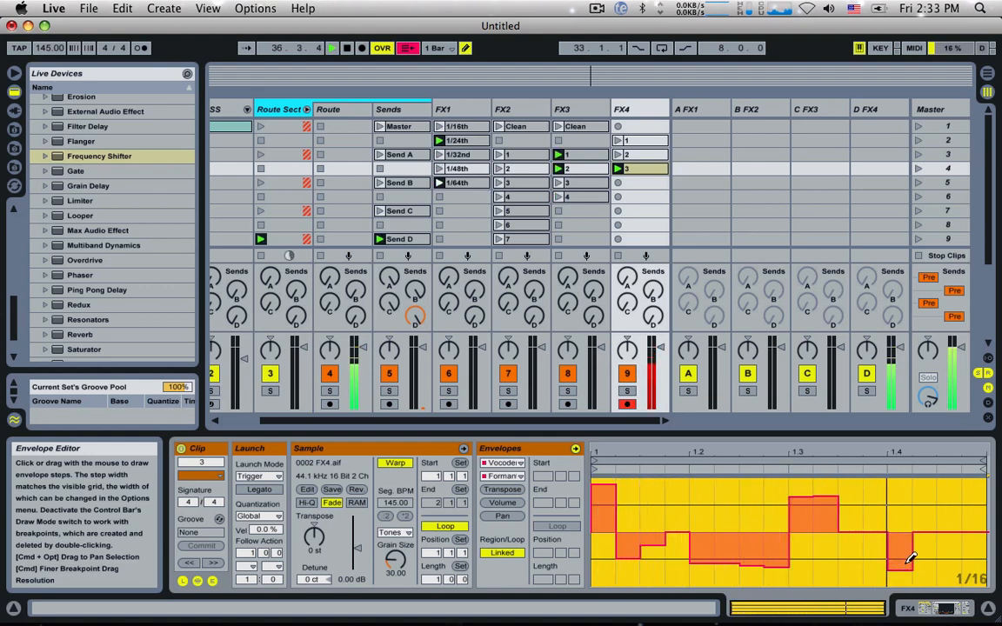
{"action": "left_click_drag", "start_coordinate": [909, 559], "coordinate": [928, 546]}
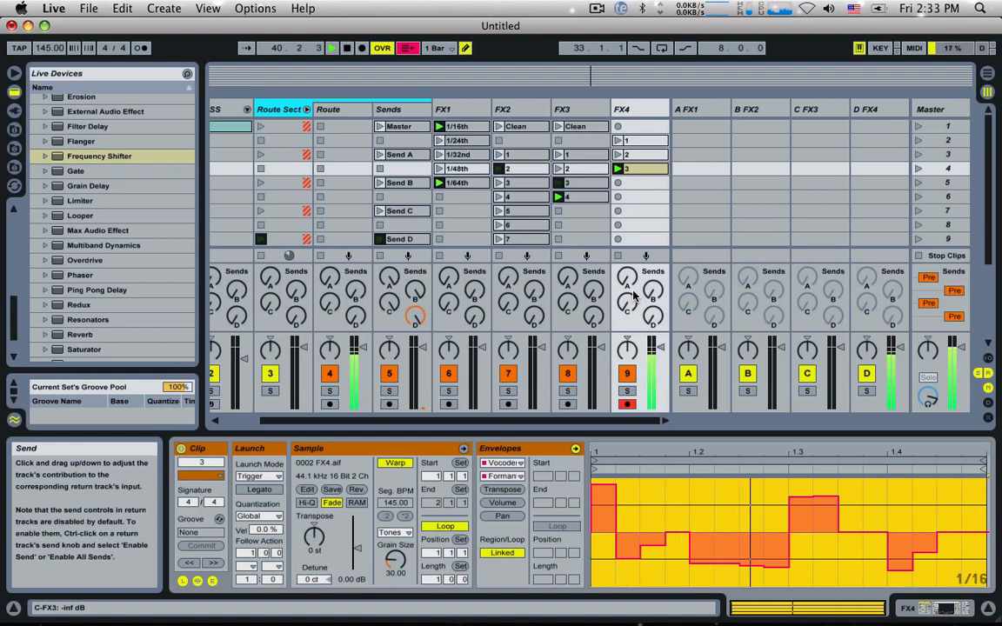
Step: Draw 1/16-grid Envelope Depth steps in clip 3: low later in beat 1, maximum at beat 2's start and in mid-beat 3
{"action": "left_click", "coordinate": [507, 479]}
{"action": "left_click", "coordinate": [500, 341]}
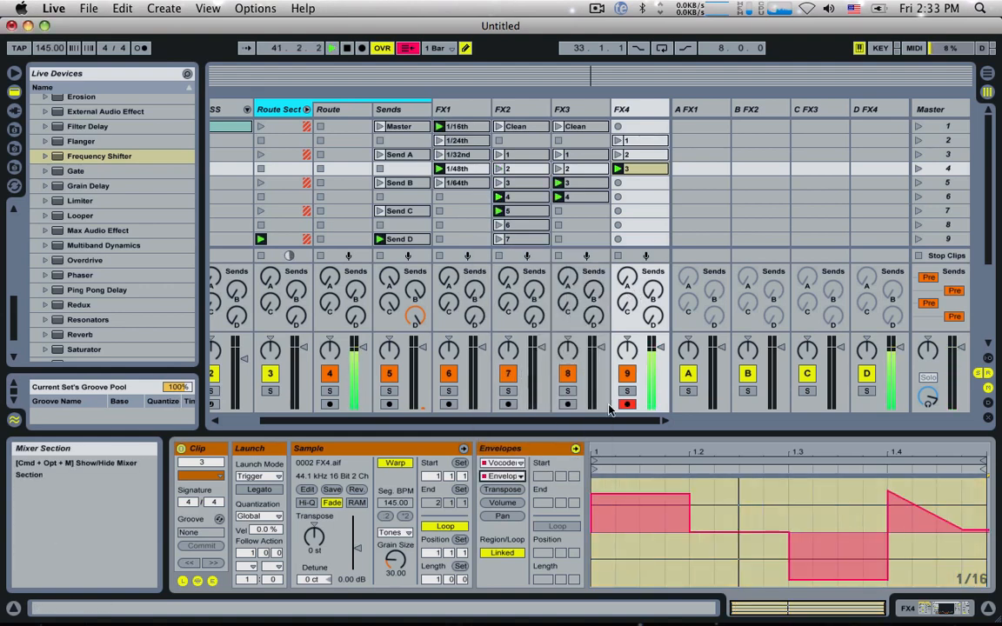
{"action": "left_click", "coordinate": [627, 558]}
{"action": "left_click_drag", "start_coordinate": [680, 575], "coordinate": [658, 578]}
{"action": "left_click_drag", "start_coordinate": [753, 585], "coordinate": [731, 587]}
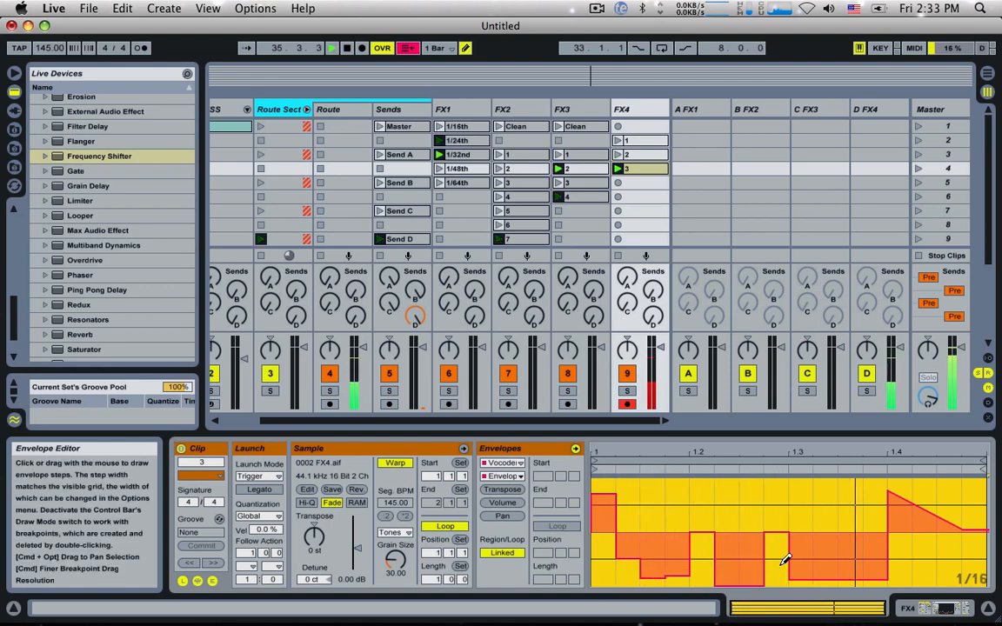
{"action": "left_click_drag", "start_coordinate": [860, 523], "coordinate": [826, 479]}
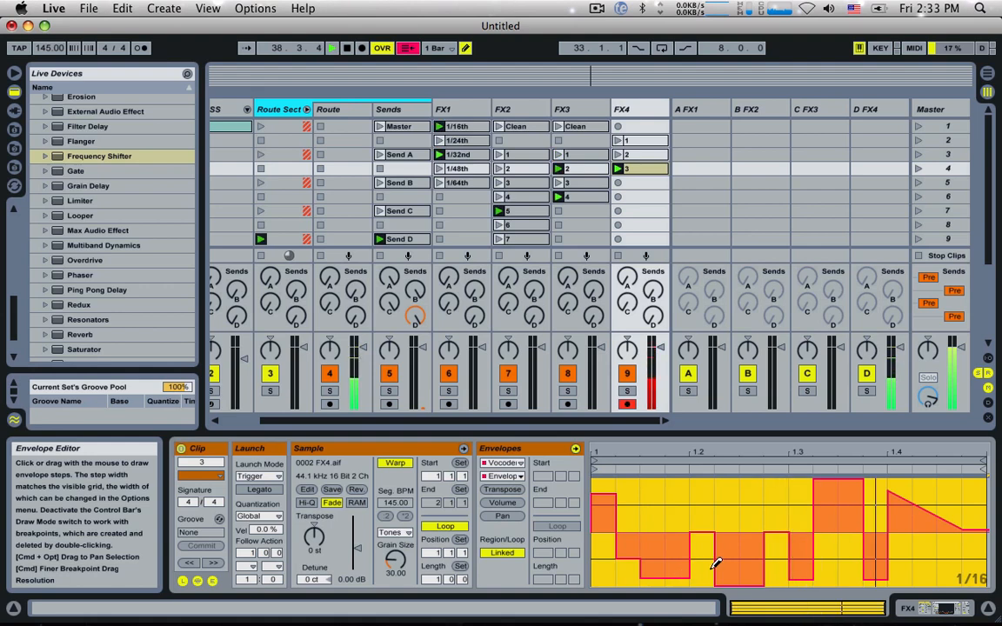
{"action": "mouse_move", "coordinate": [715, 564]}
{"action": "left_mouse_down"}
{"action": "mouse_move", "coordinate": [736, 496]}
{"action": "mouse_move", "coordinate": [713, 489]}
{"action": "left_mouse_up"}
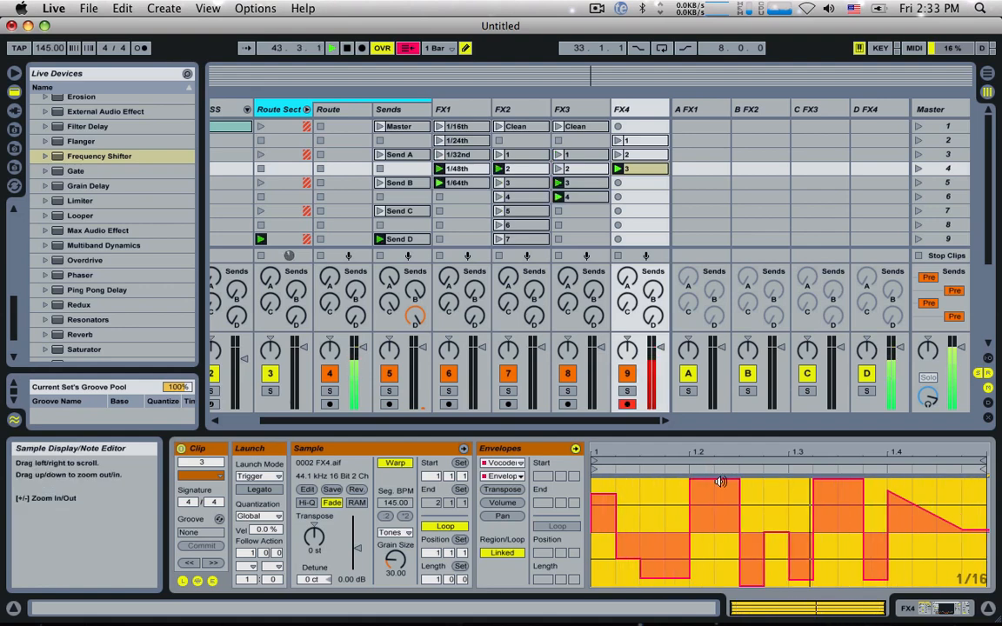
{"action": "left_click", "coordinate": [974, 482]}
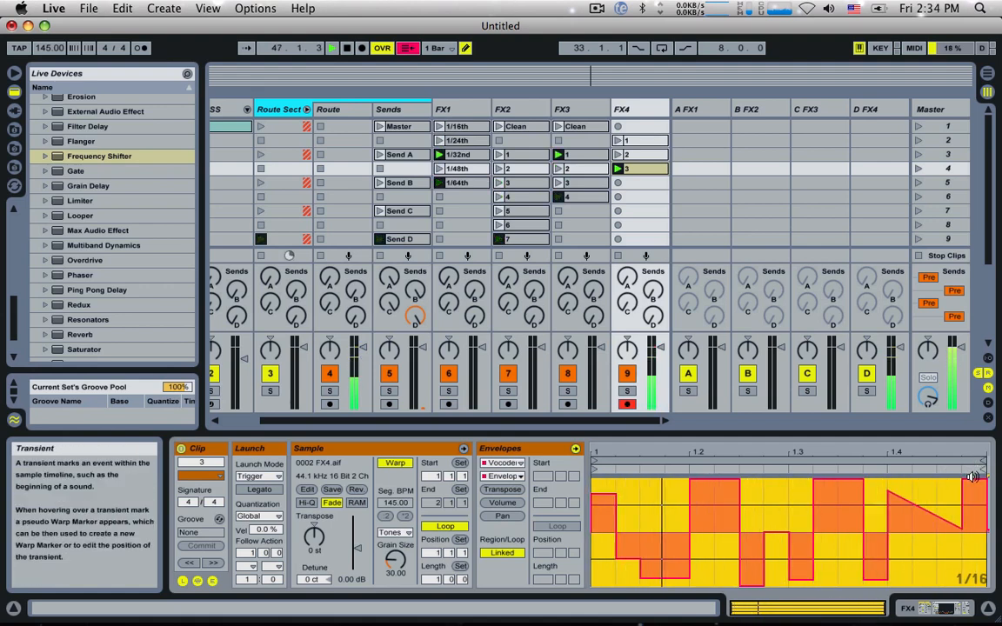
Step: Duplicate FX4's clip 3 into the scene 5 slot and rename the copy 4
{"action": "left_click", "coordinate": [641, 171]}
{"action": "left_click_drag", "start_coordinate": [641, 183], "coordinate": [641, 183]}
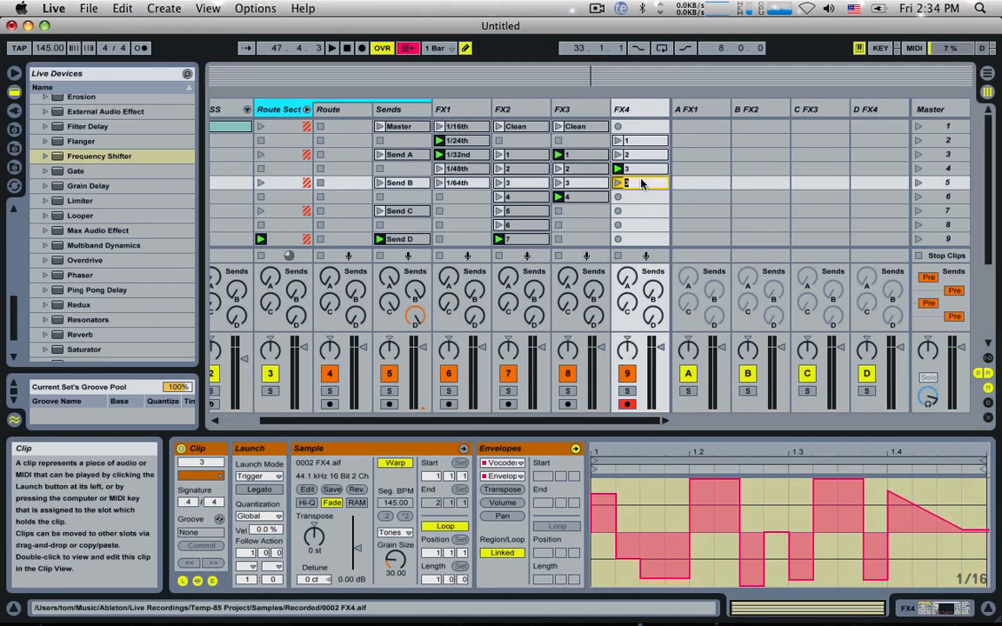
{"action": "double_click", "coordinate": [641, 185]}
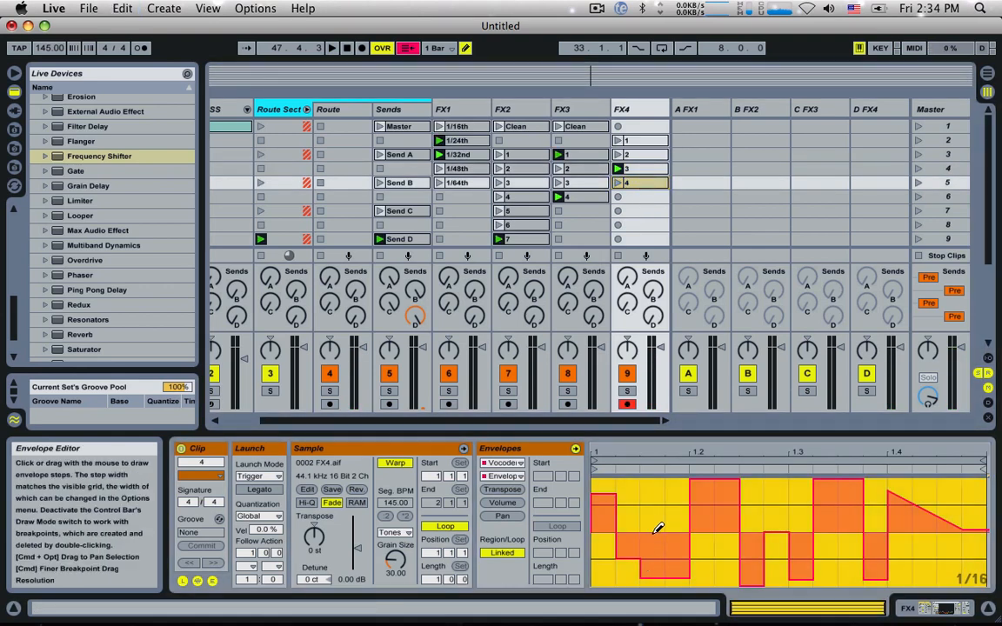
Step: In FX4's clip 4, draw Envelope Depth at maximum across the whole bar and clear the Formant Shift envelope
{"action": "mouse_move", "coordinate": [603, 480]}
{"action": "left_mouse_down"}
{"action": "mouse_move", "coordinate": [680, 441]}
{"action": "mouse_move", "coordinate": [978, 394]}
{"action": "left_mouse_up"}
{"action": "left_click", "coordinate": [617, 183]}
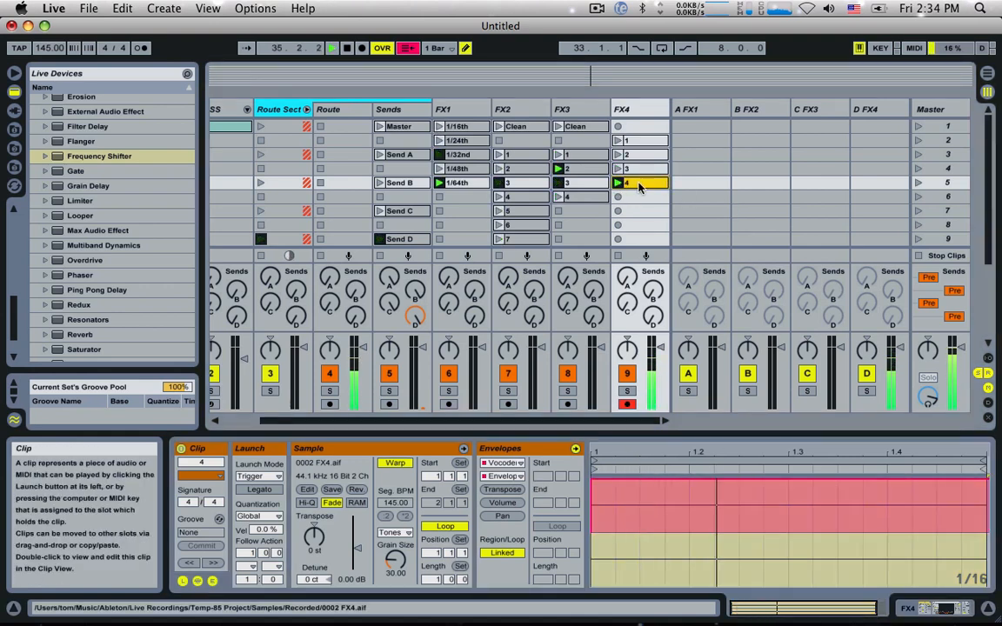
{"action": "left_click", "coordinate": [503, 475]}
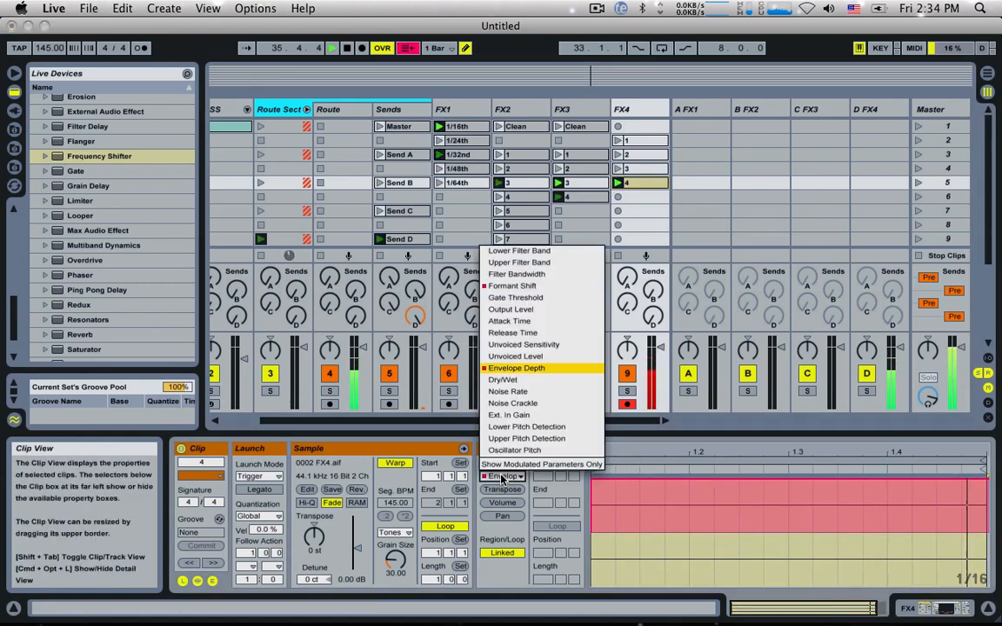
{"action": "left_click", "coordinate": [513, 288]}
{"action": "left_click", "coordinate": [657, 505]}
{"action": "key", "text": "super+a"}
{"action": "key", "text": "Delete"}
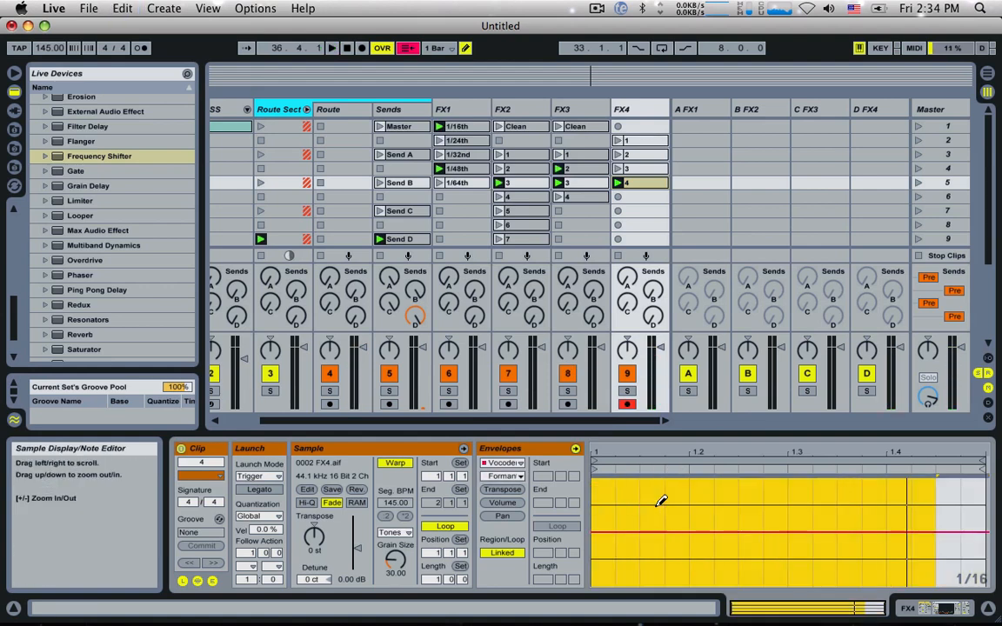
Step: Turn off Draw Mode and lower clip 4's Formant Shift envelope to its minimum from the start to 1.4.3
{"action": "key", "text": "super+b"}
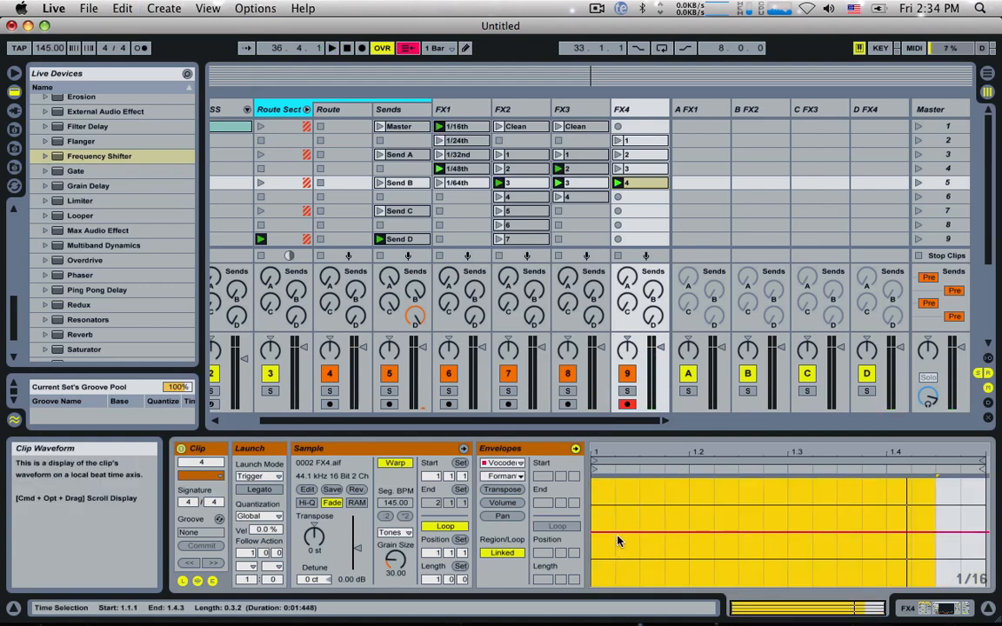
{"action": "left_click_drag", "start_coordinate": [618, 534], "coordinate": [602, 587]}
{"action": "key", "text": "space"}
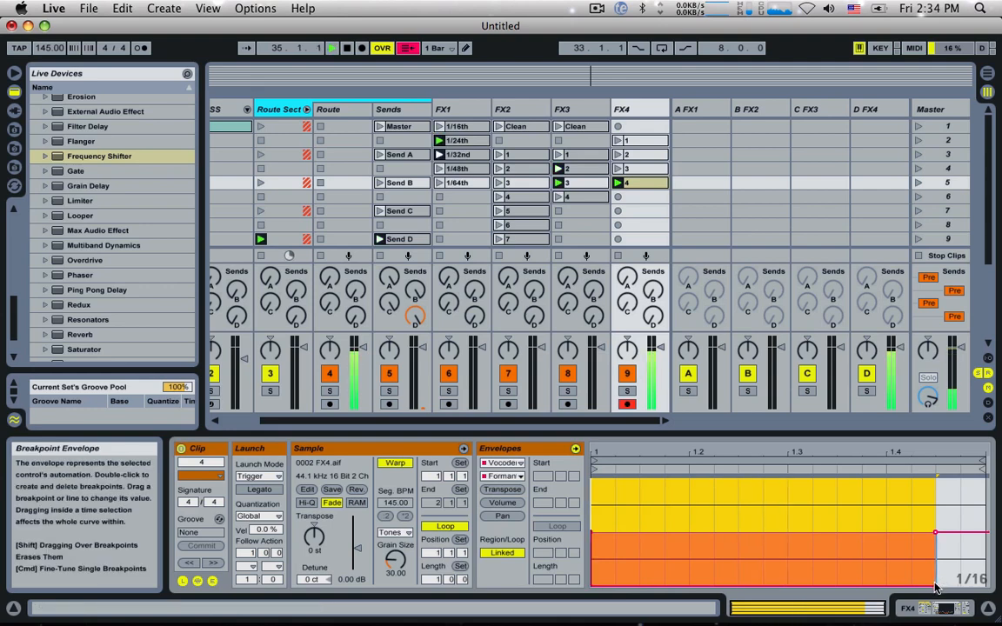
{"action": "key", "text": "space"}
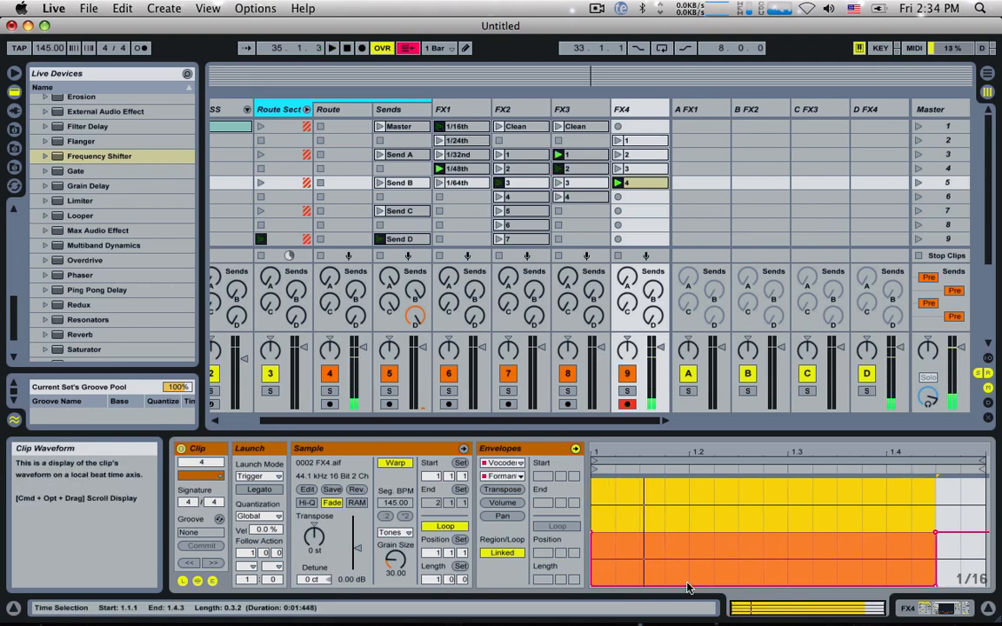
Step: Shape clip 4's Formant Shift envelope over beat 1 into a straight ramp rising from the minimum to a high value
{"action": "left_click_drag", "start_coordinate": [689, 581], "coordinate": [649, 479]}
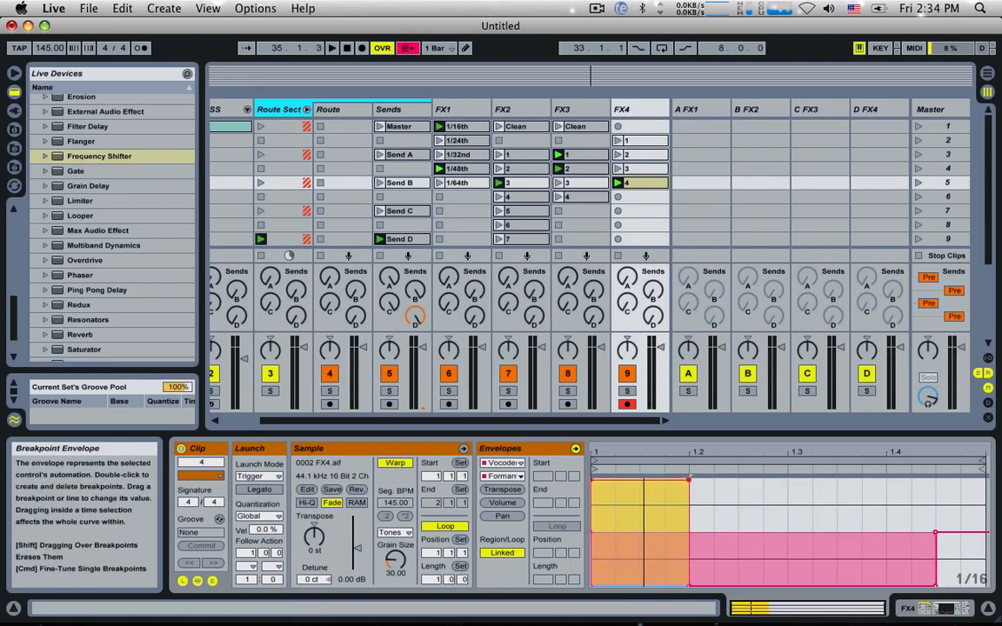
{"action": "double_click", "coordinate": [592, 480]}
{"action": "left_click", "coordinate": [619, 513]}
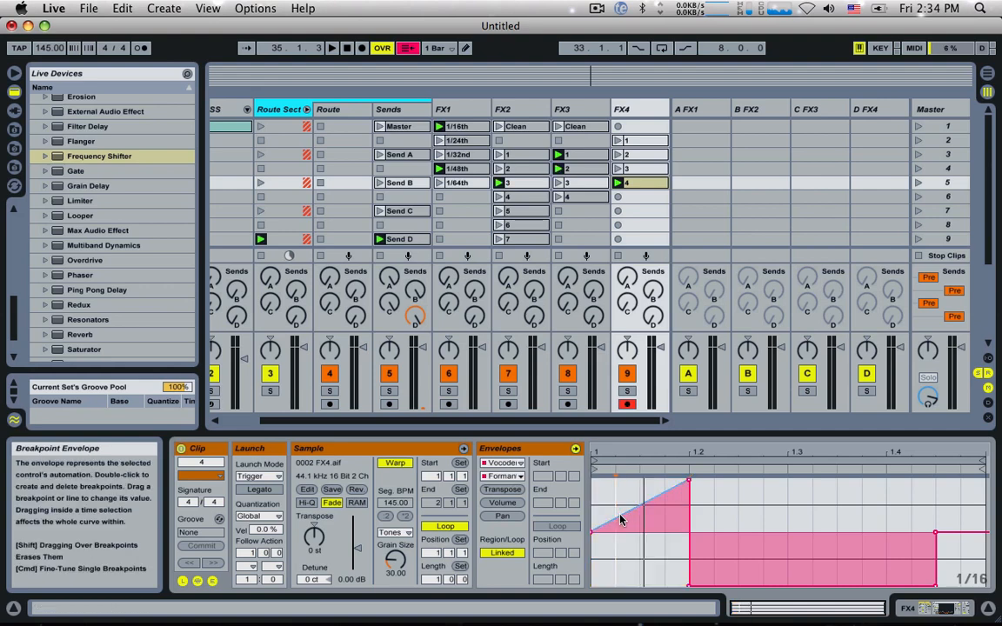
{"action": "left_click_drag", "start_coordinate": [618, 518], "coordinate": [618, 571]}
{"action": "key", "text": "space"}
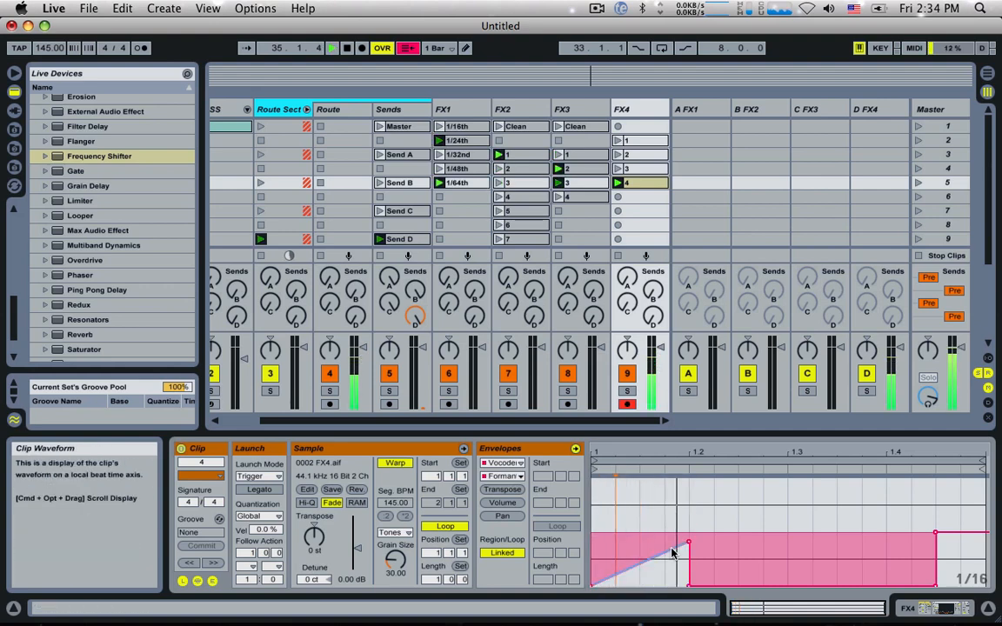
{"action": "mouse_move", "coordinate": [689, 547]}
{"action": "left_click_drag", "start_coordinate": [689, 547], "coordinate": [598, 488]}
Step: Duplicate the beat 1 Formant Shift ramp across beats 2, 3 and 4 of clip 4 and play it back
{"action": "key", "text": "super+d"}
{"action": "key", "text": "super+d"}
{"action": "key", "text": "super+d"}
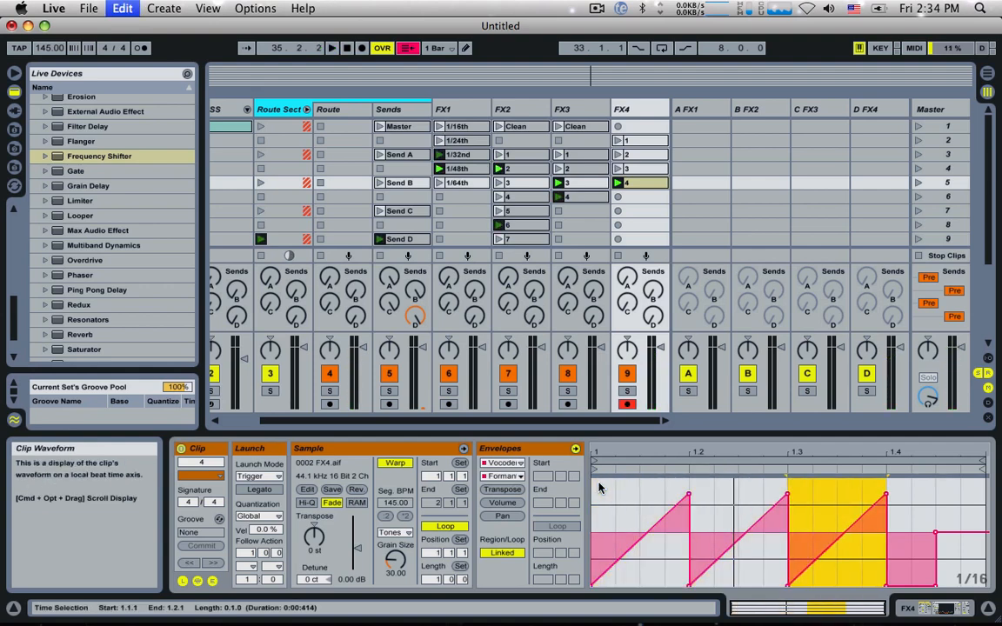
{"action": "key", "text": "super+space"}
{"action": "left_click", "coordinate": [600, 498]}
{"action": "key", "text": "space"}
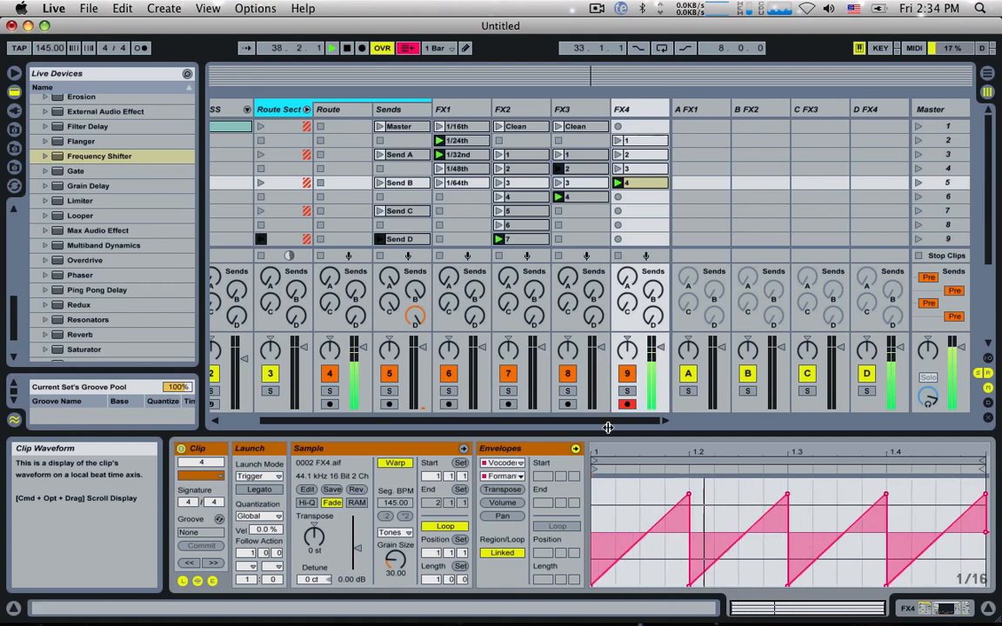
{"action": "key", "text": "space"}
Step: Add an EQ Eight after FX4's Limiter and make band 1 a low cut at 194 Hz with Q 0.48
{"action": "double_click", "coordinate": [643, 111]}
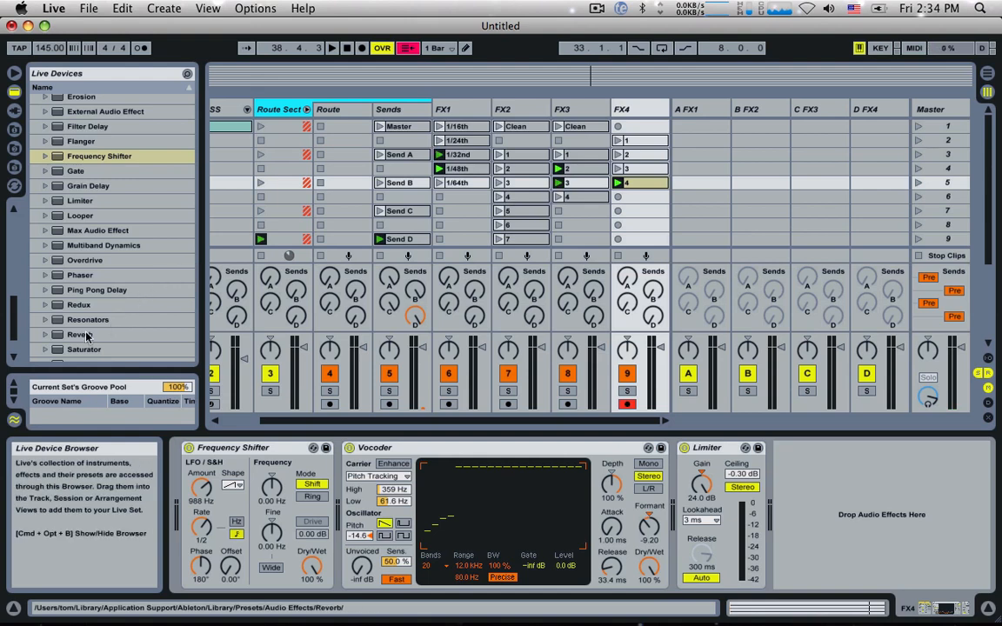
{"action": "scroll", "coordinate": [95, 261], "scroll_direction": "up", "scroll_amount": 5}
{"action": "left_click_drag", "start_coordinate": [87, 137], "coordinate": [919, 549]}
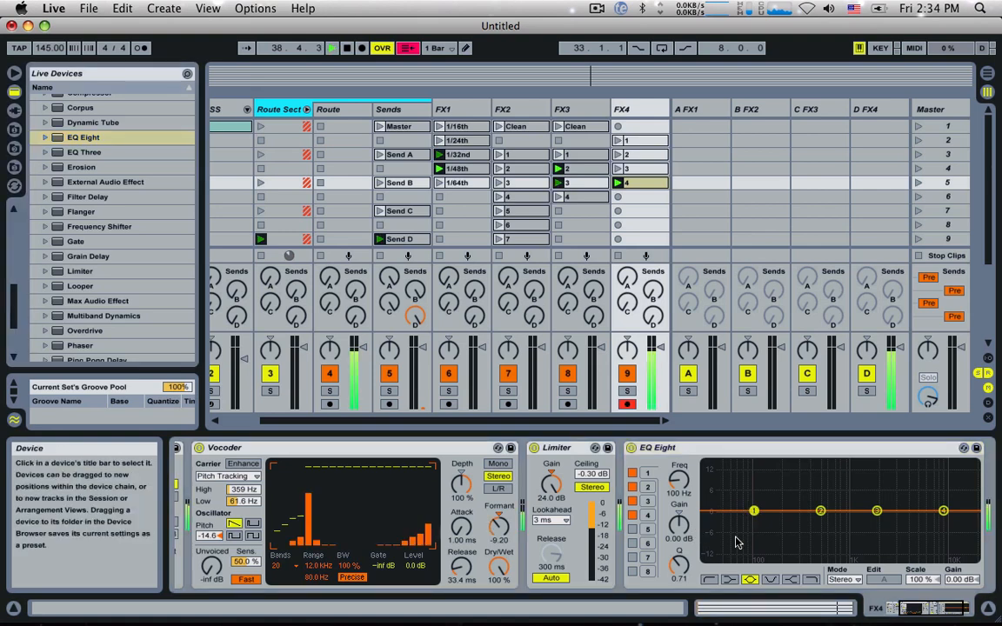
{"action": "left_click", "coordinate": [710, 579]}
{"action": "right_click", "coordinate": [712, 579]}
{"action": "left_click", "coordinate": [764, 511]}
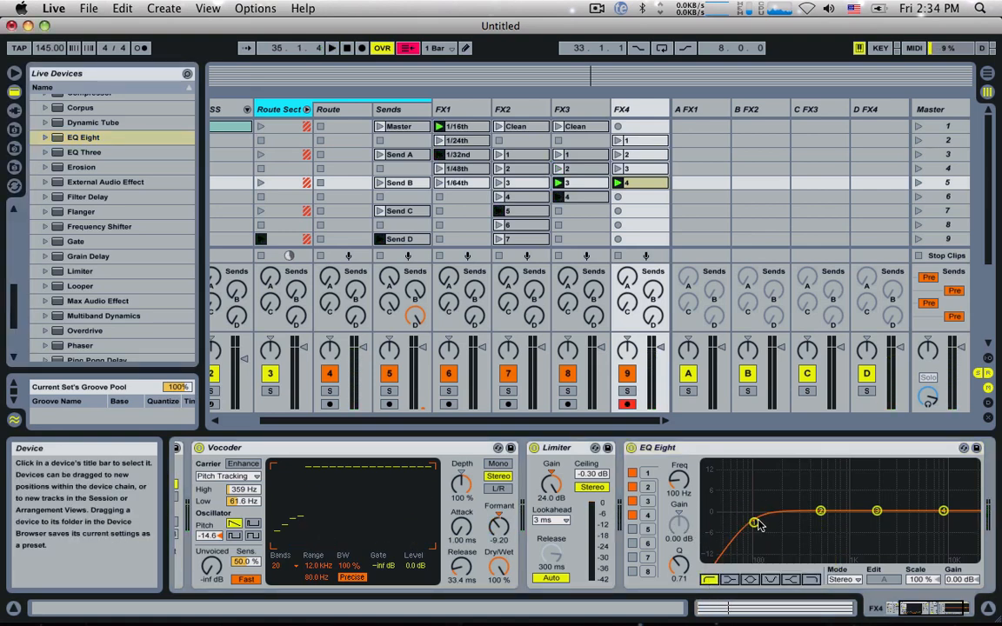
{"action": "left_click_drag", "start_coordinate": [757, 526], "coordinate": [781, 530]}
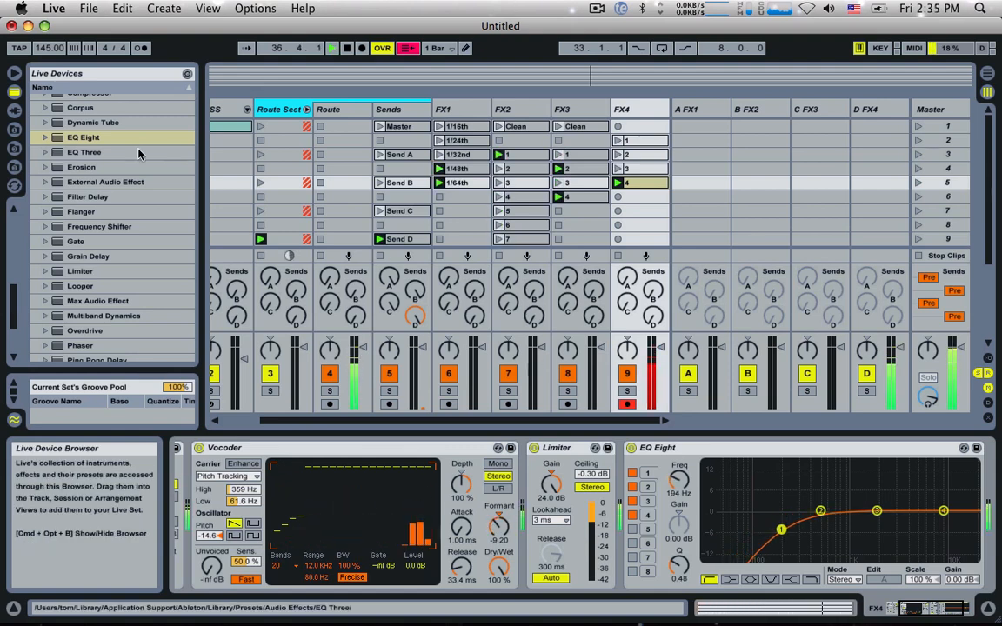
Step: Add a Reverb after FX4's EQ Eight with Dry/Wet 12 %, Size 0.56 and Decay Time 287 ms
{"action": "scroll", "coordinate": [97, 240], "scroll_direction": "down", "scroll_amount": 3}
{"action": "scroll", "coordinate": [109, 282], "scroll_direction": "down", "scroll_amount": 3}
{"action": "double_click", "coordinate": [80, 292]}
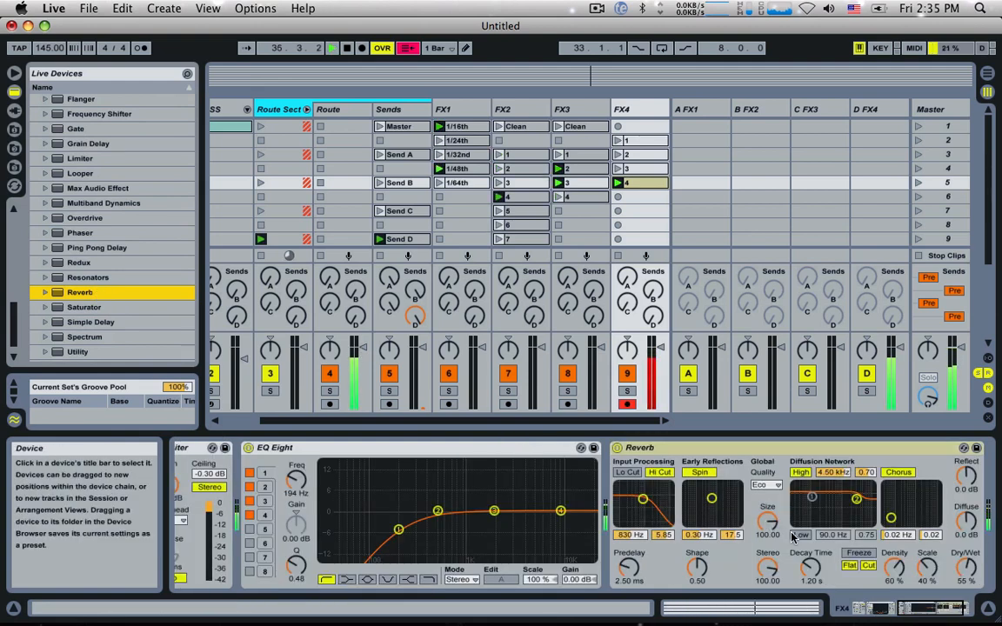
{"action": "left_click_drag", "start_coordinate": [965, 568], "coordinate": [970, 596]}
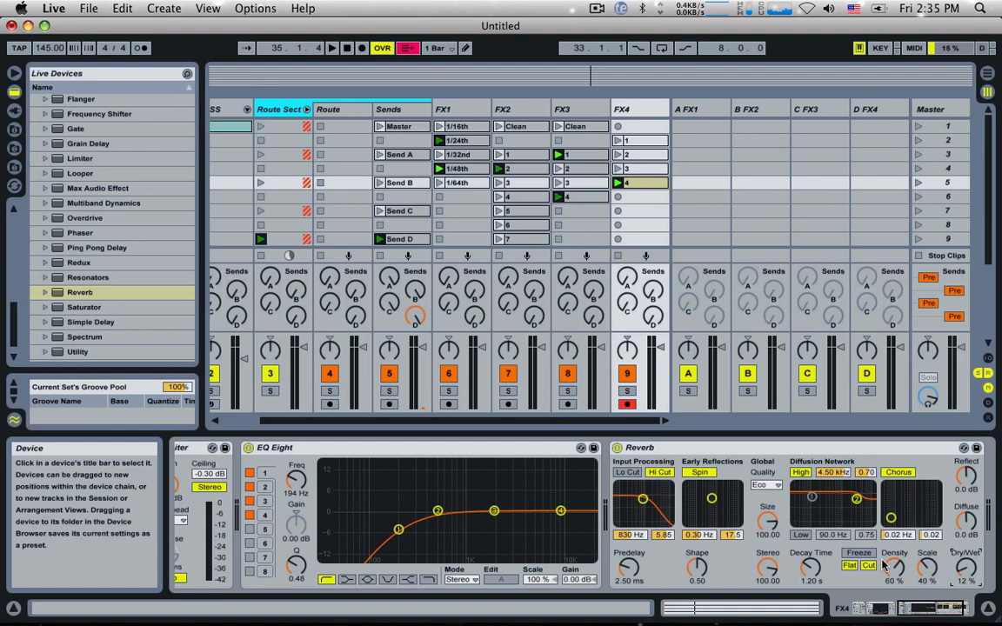
{"action": "key", "text": "space"}
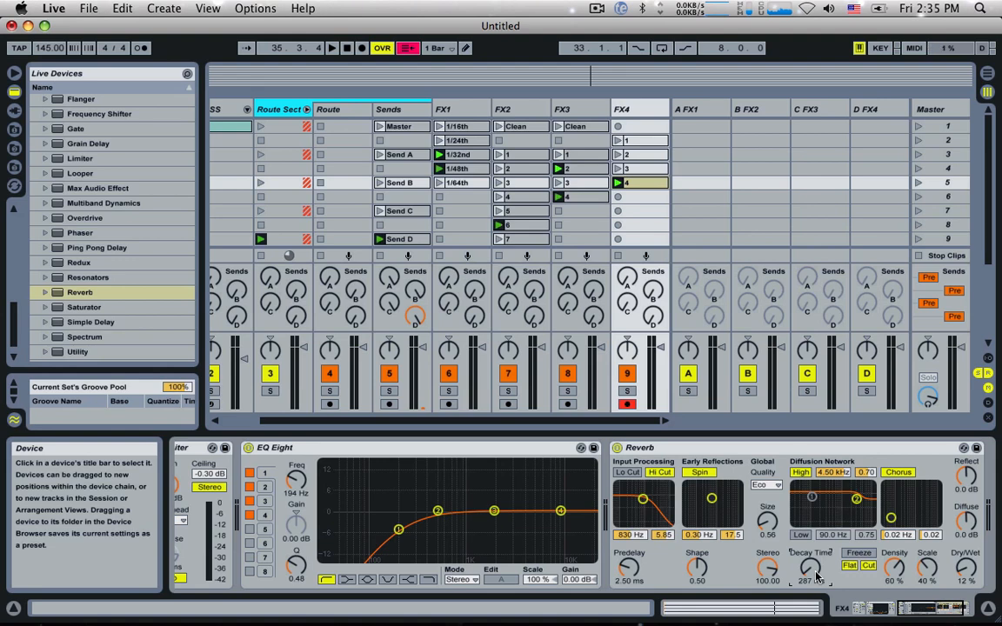
Step: Start playback and audition FX4's clips 2, 3 and 1 in turn
{"action": "key", "text": "space"}
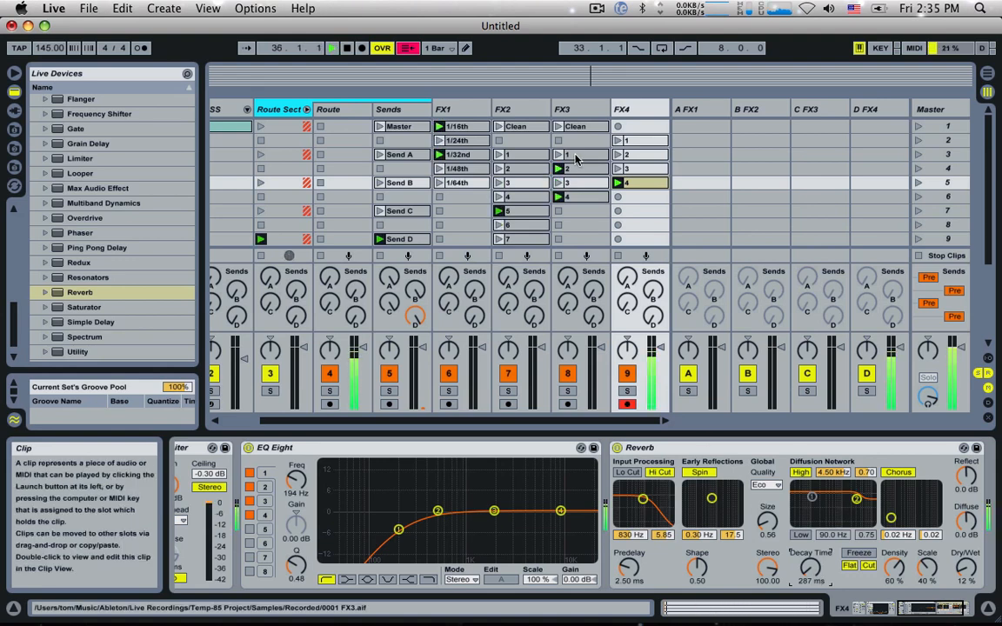
{"action": "left_click", "coordinate": [619, 154]}
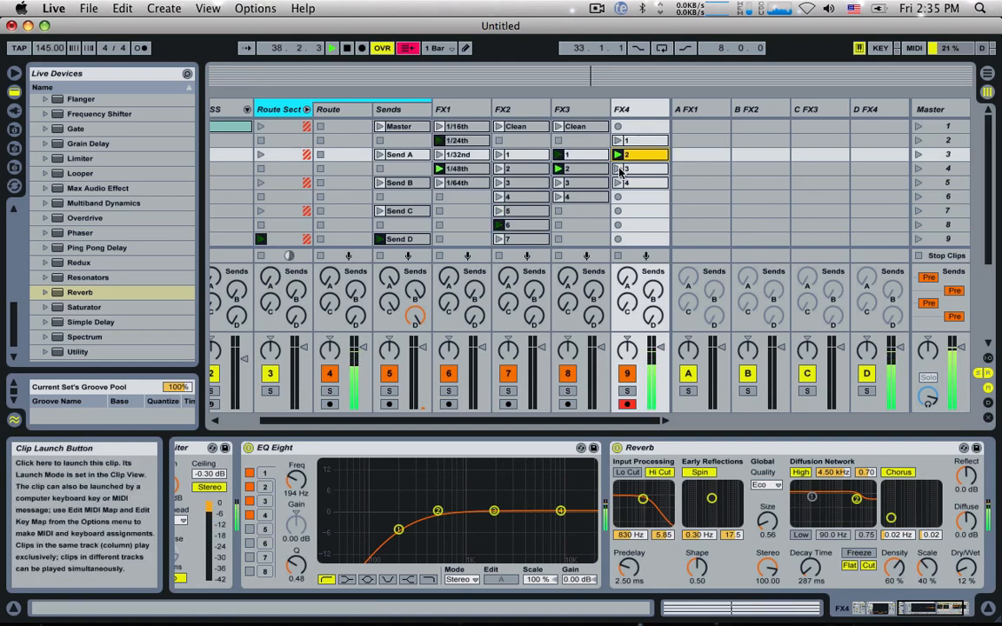
{"action": "left_click", "coordinate": [619, 169]}
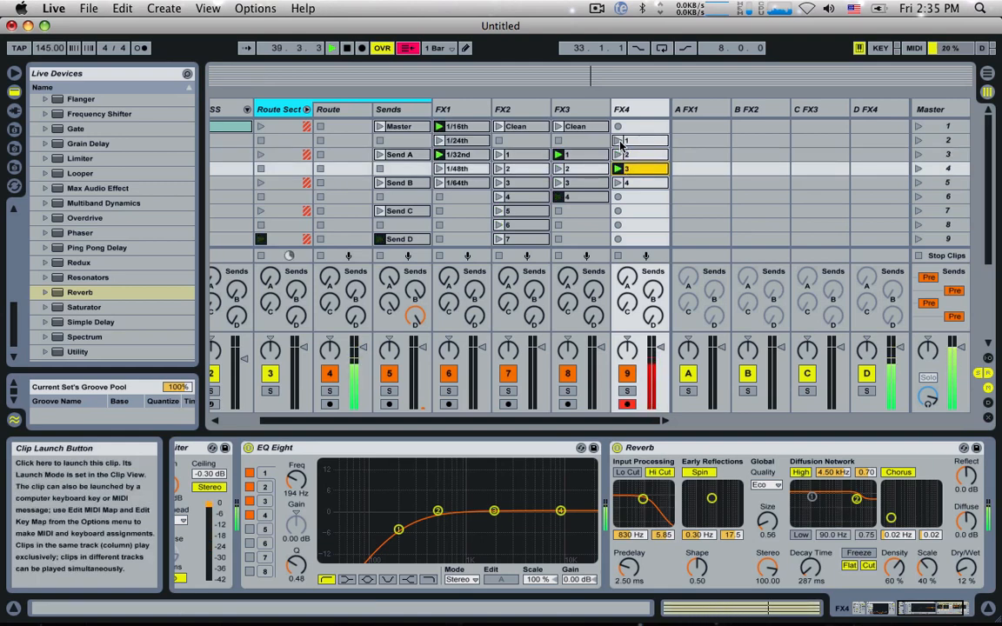
{"action": "left_click", "coordinate": [620, 141]}
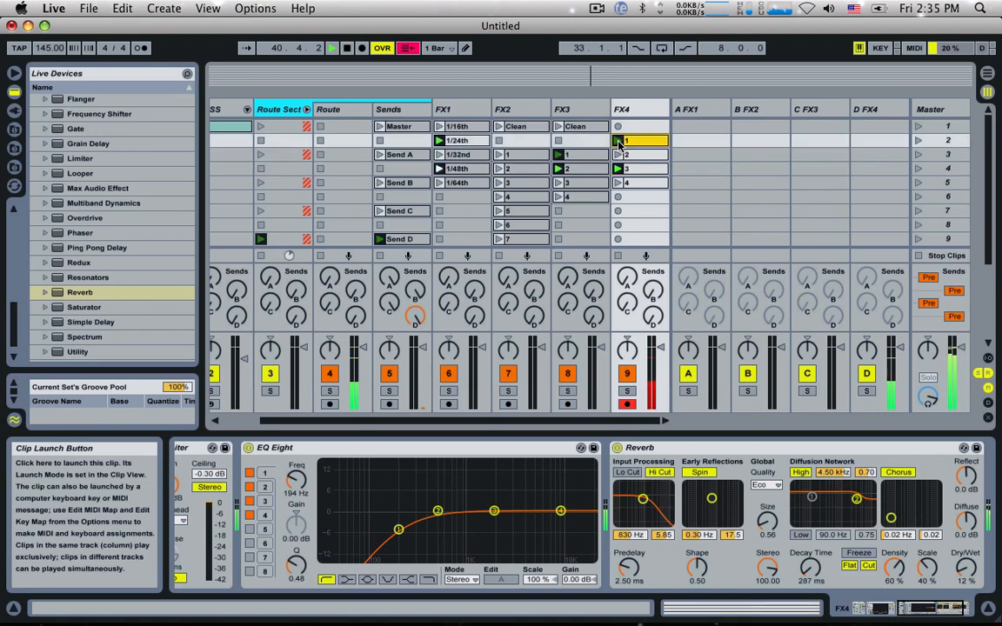
{"action": "left_click", "coordinate": [641, 183]}
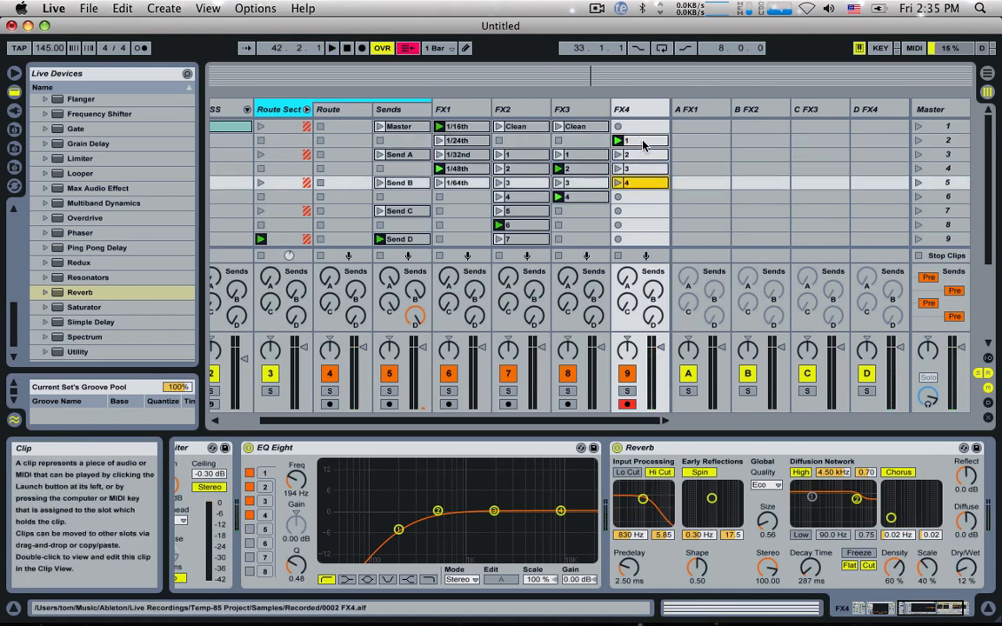
{"action": "left_click", "coordinate": [643, 141], "text": "shift"}
{"action": "scroll", "coordinate": [516, 501], "scroll_direction": "left", "scroll_amount": 10}
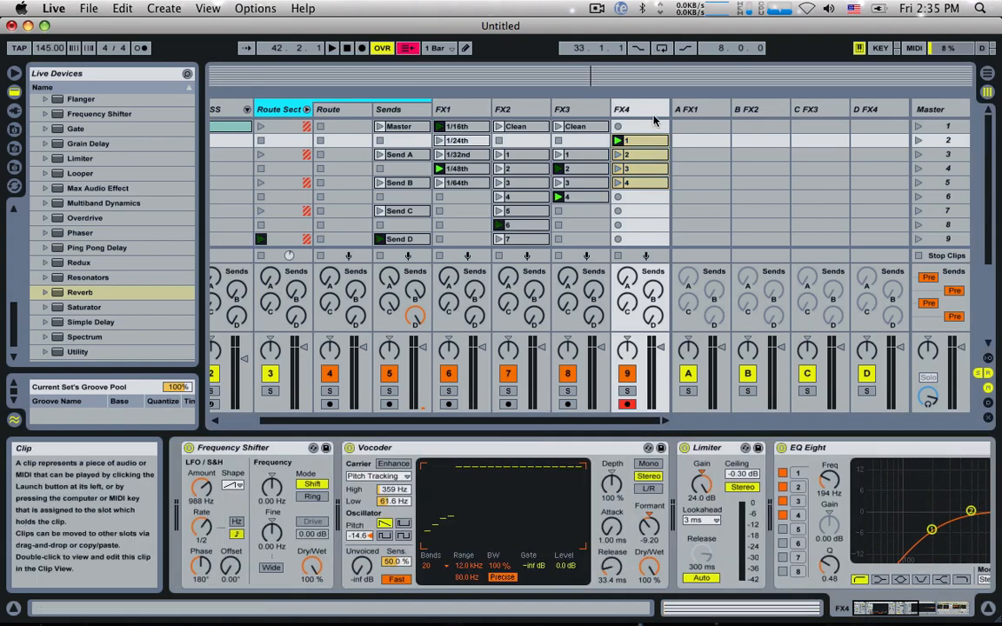
{"action": "left_click", "coordinate": [644, 109]}
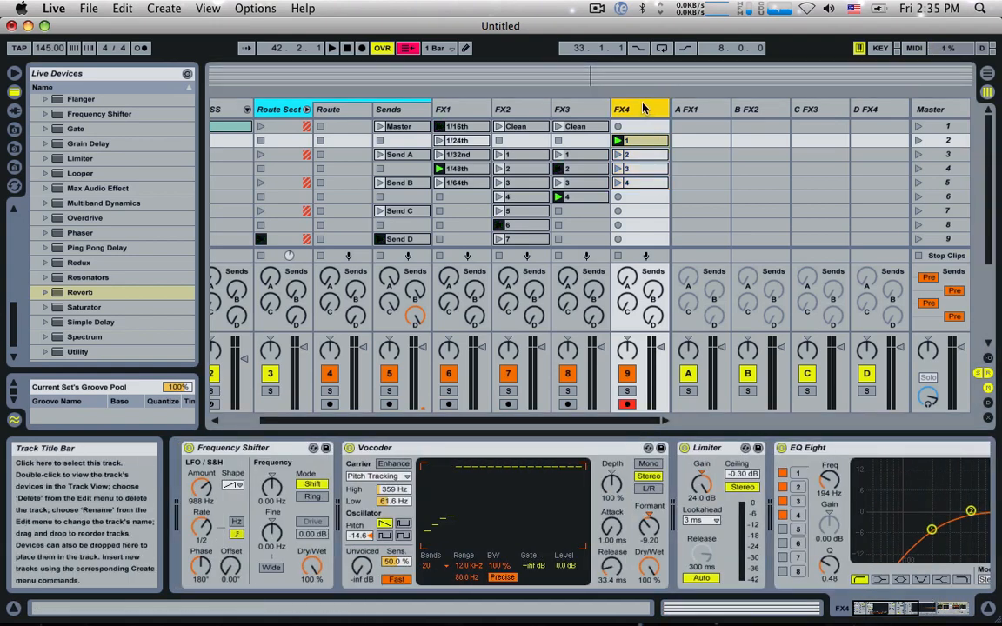
{"action": "left_click", "coordinate": [565, 108]}
{"action": "left_click", "coordinate": [639, 109]}
Step: Select FX4's clips 1 to 4 together and set their Follow Action A to a random clip choice
{"action": "left_click", "coordinate": [633, 141]}
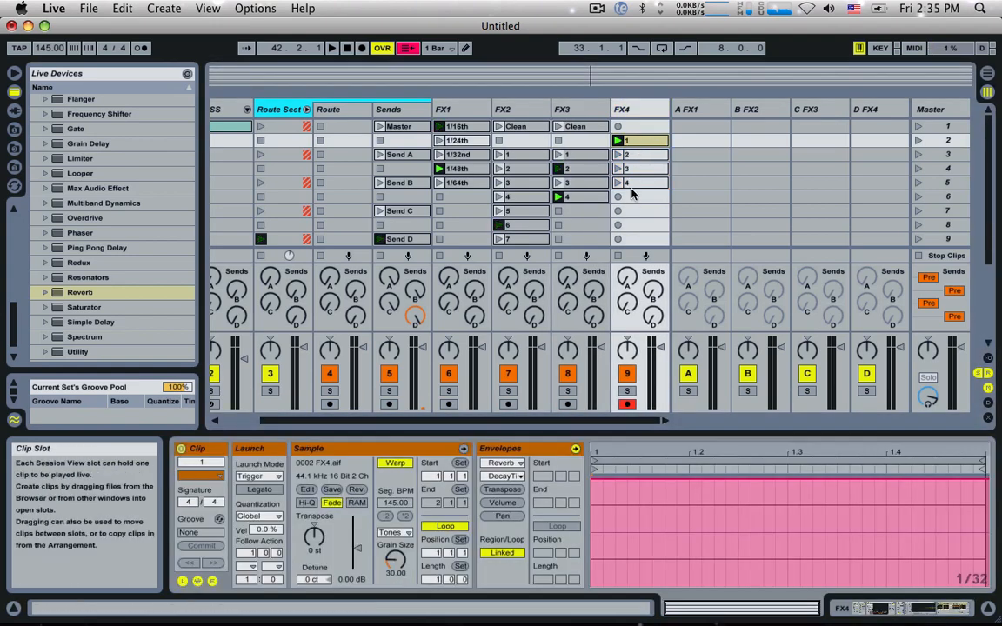
{"action": "left_click", "coordinate": [633, 183], "text": "shift"}
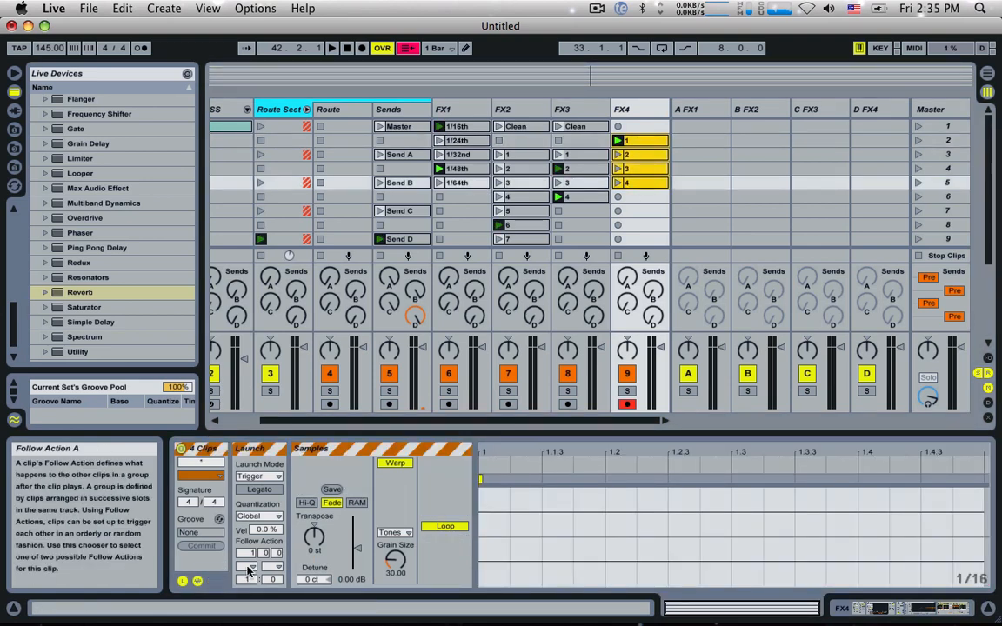
{"action": "left_click", "coordinate": [250, 567]}
{"action": "left_click", "coordinate": [258, 555]}
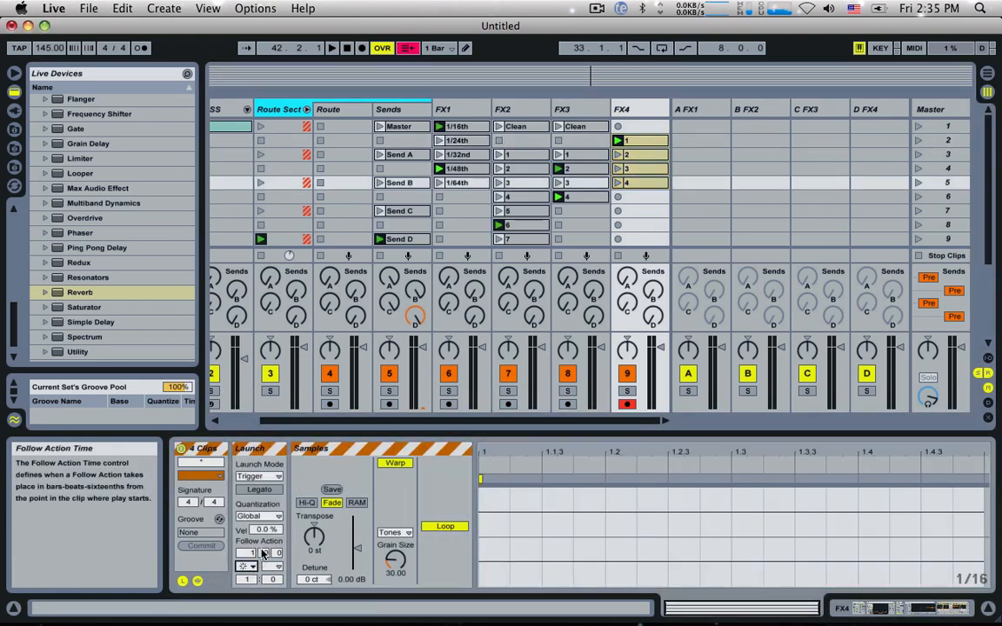
Step: With FX4's clip 1 playing, set the global quantization to 1/8 and launch the Sends track's Master clip in scene 1
{"action": "left_click", "coordinate": [617, 141]}
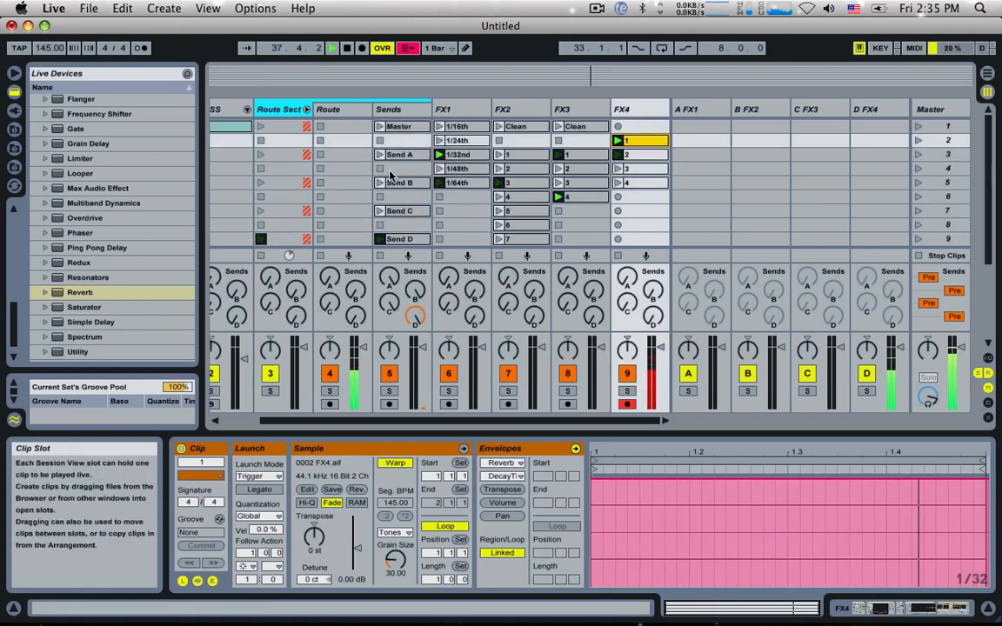
{"action": "left_click", "coordinate": [435, 48]}
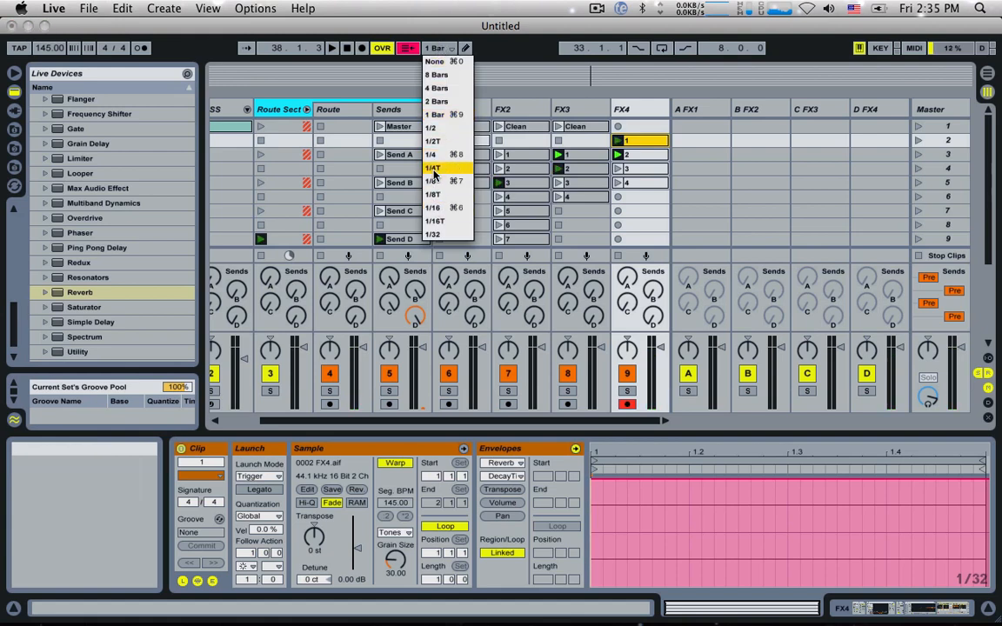
{"action": "left_click", "coordinate": [432, 180]}
{"action": "left_click", "coordinate": [380, 127]}
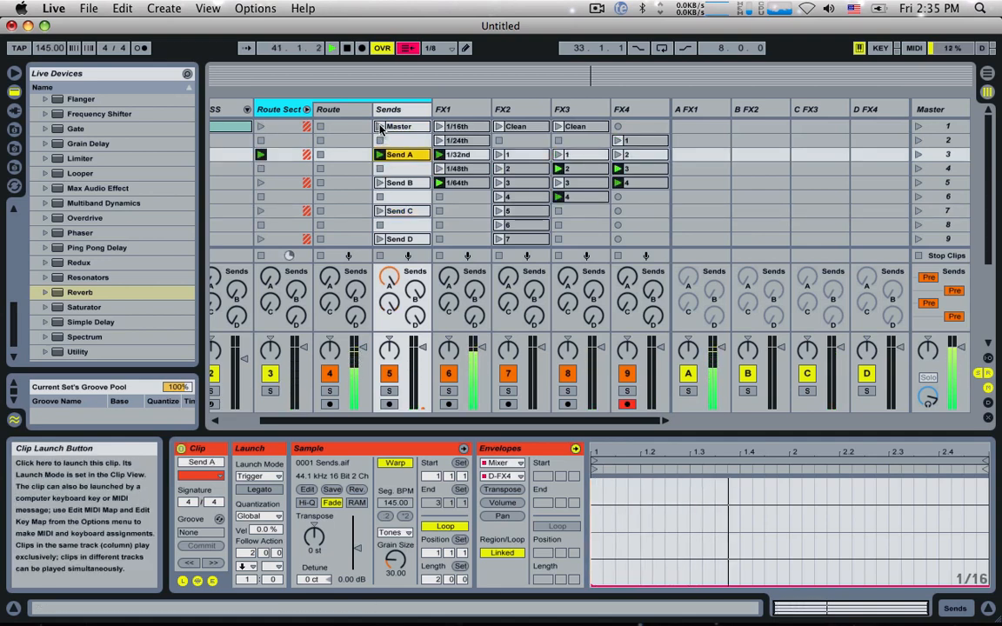
{"action": "scroll", "coordinate": [382, 132], "scroll_direction": "down", "scroll_amount": 3}
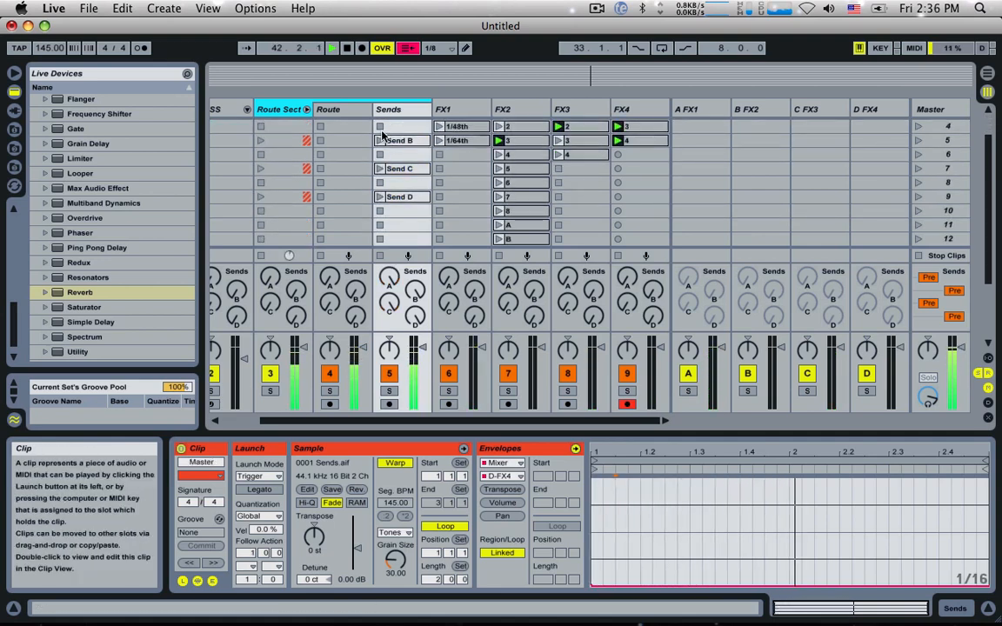
{"action": "scroll", "coordinate": [400, 147], "scroll_direction": "up", "scroll_amount": 3}
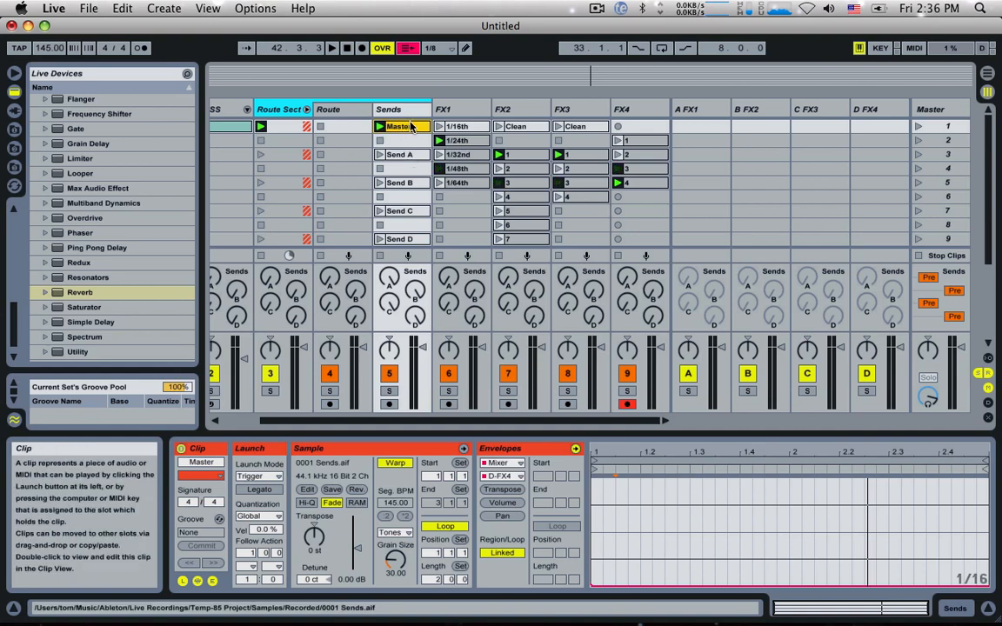
Step: Copy the Sends track's Master clip into scene 11 and set the copy's Follow Action Time to 1 bar 2 beats (1.2.0)
{"action": "left_click_drag", "start_coordinate": [412, 136], "coordinate": [407, 203]}
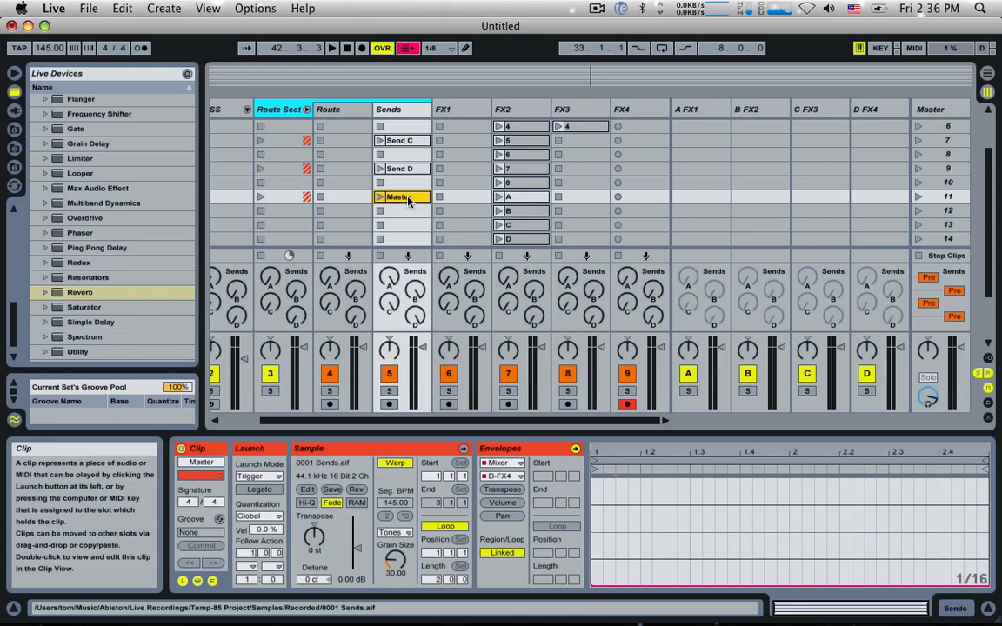
{"action": "double_click", "coordinate": [408, 201]}
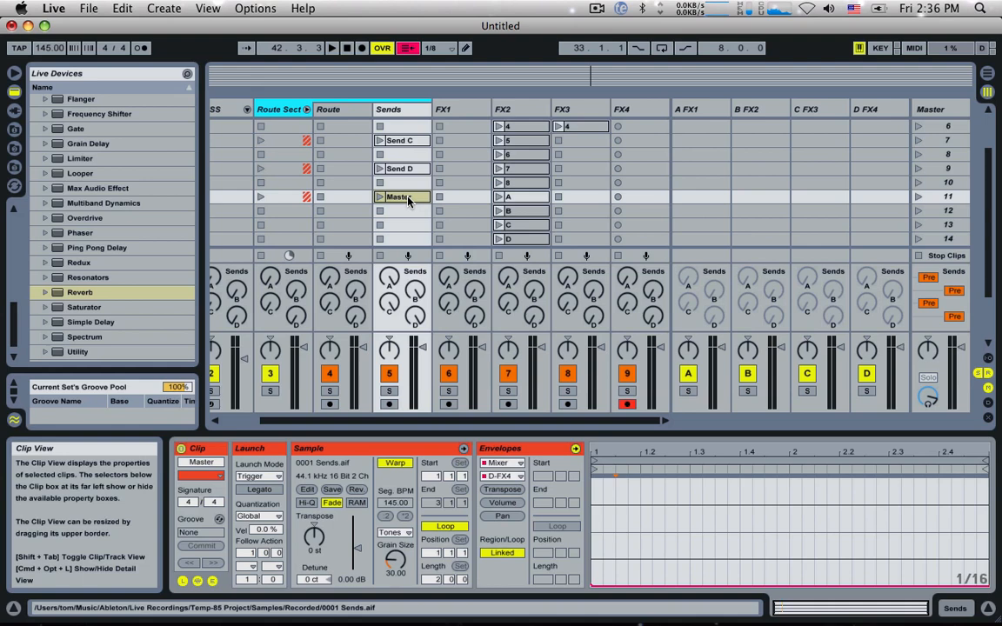
{"action": "left_click", "coordinate": [407, 201]}
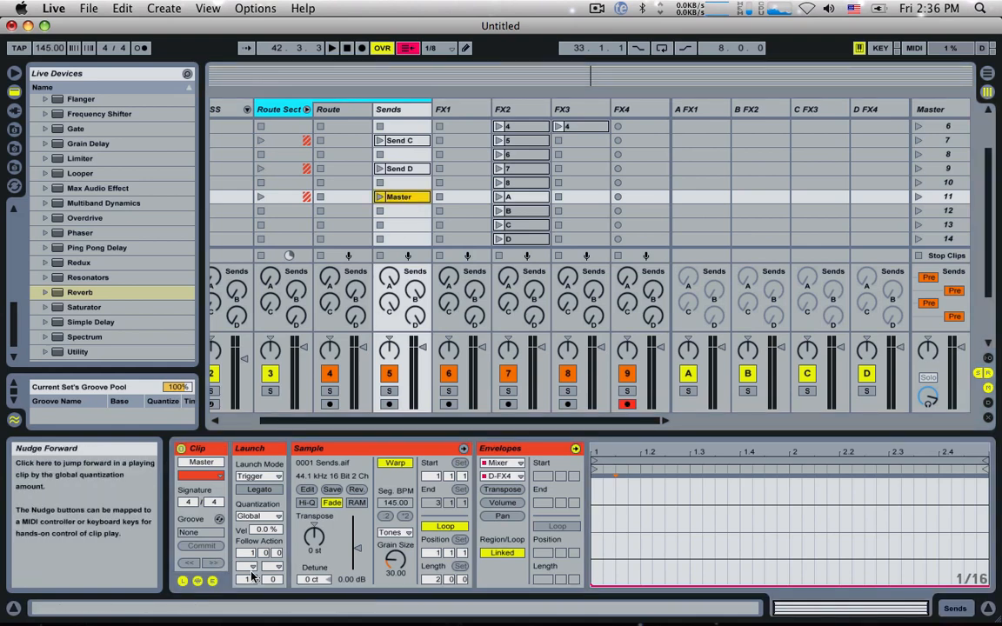
{"action": "left_click", "coordinate": [274, 555]}
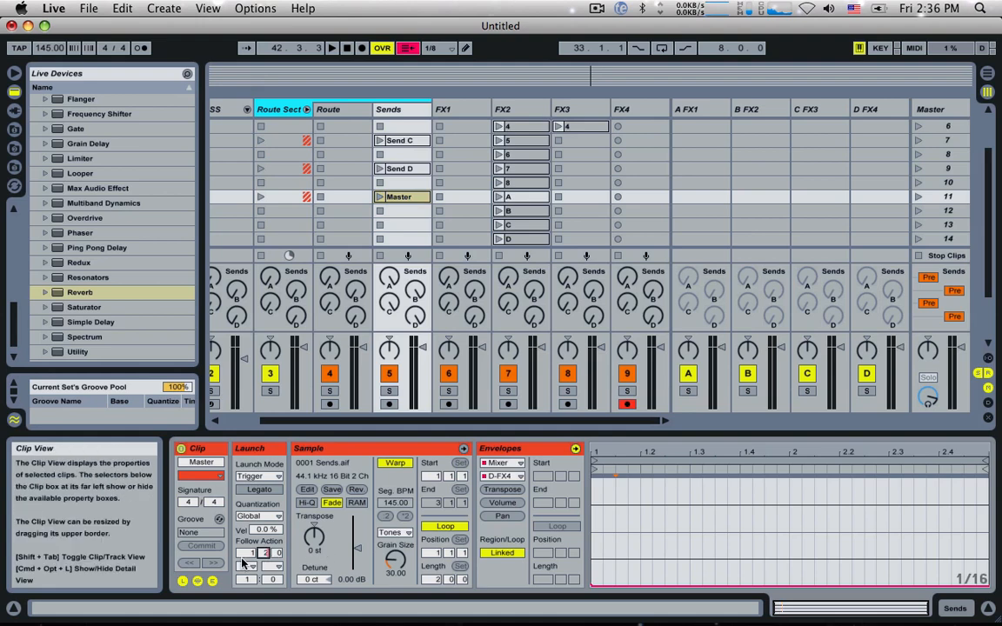
Step: Copy the Sends track's Send A clip into scene 12 and its Send B clip into scene 13
{"action": "scroll", "coordinate": [413, 144], "scroll_direction": "up", "scroll_amount": 5}
{"action": "left_click", "coordinate": [411, 141]}
{"action": "scroll", "coordinate": [406, 197], "scroll_direction": "down", "scroll_amount": 5}
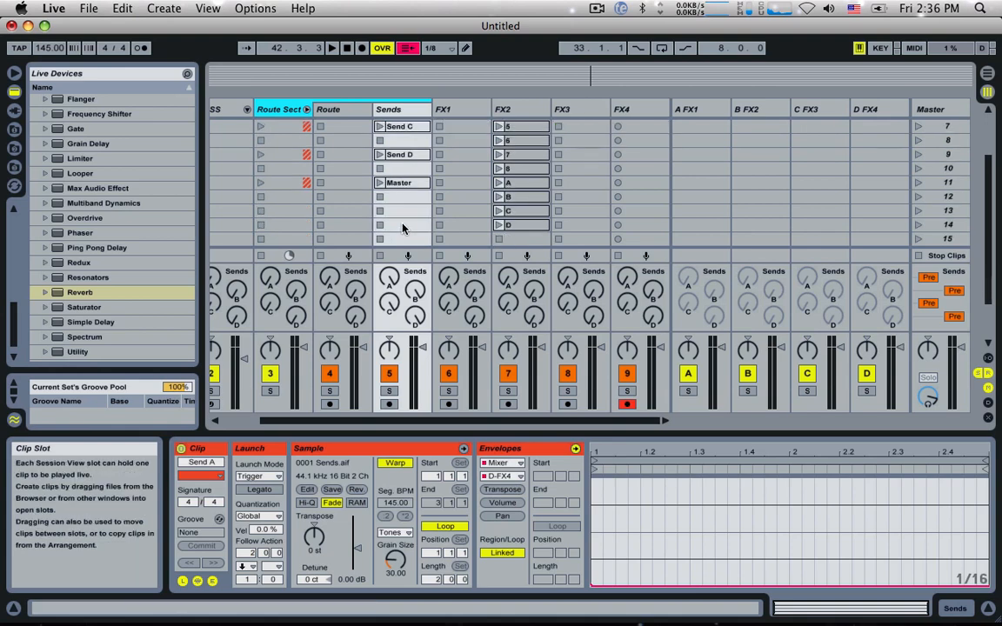
{"action": "left_click", "coordinate": [406, 198]}
{"action": "key", "text": "super+v"}
{"action": "scroll", "coordinate": [409, 197], "scroll_direction": "up", "scroll_amount": 3}
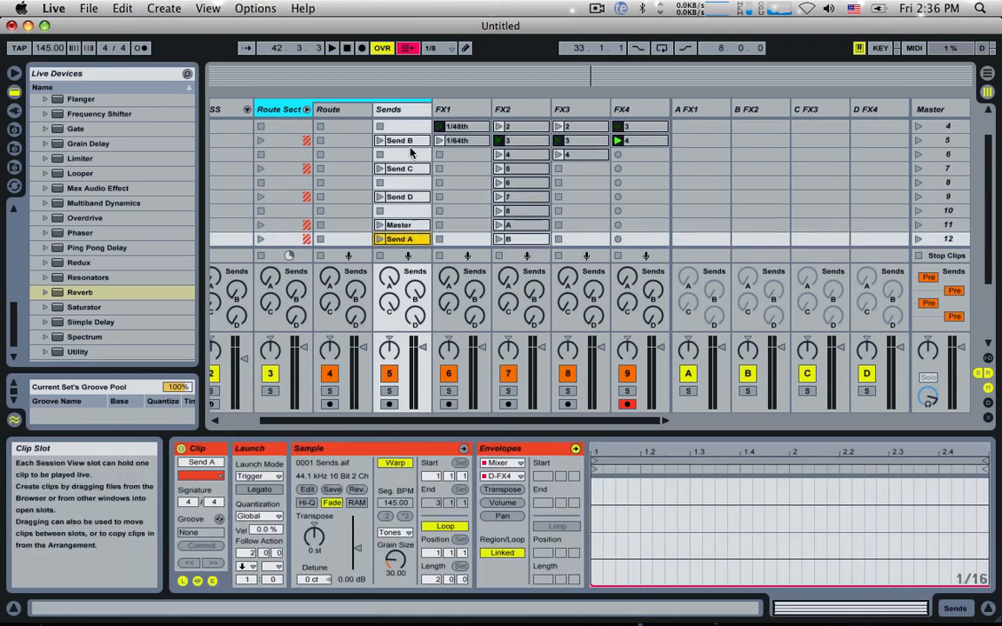
{"action": "left_click", "coordinate": [412, 142]}
{"action": "scroll", "coordinate": [415, 187], "scroll_direction": "down", "scroll_amount": 4}
{"action": "left_click", "coordinate": [409, 199]}
{"action": "key", "text": "super+v"}
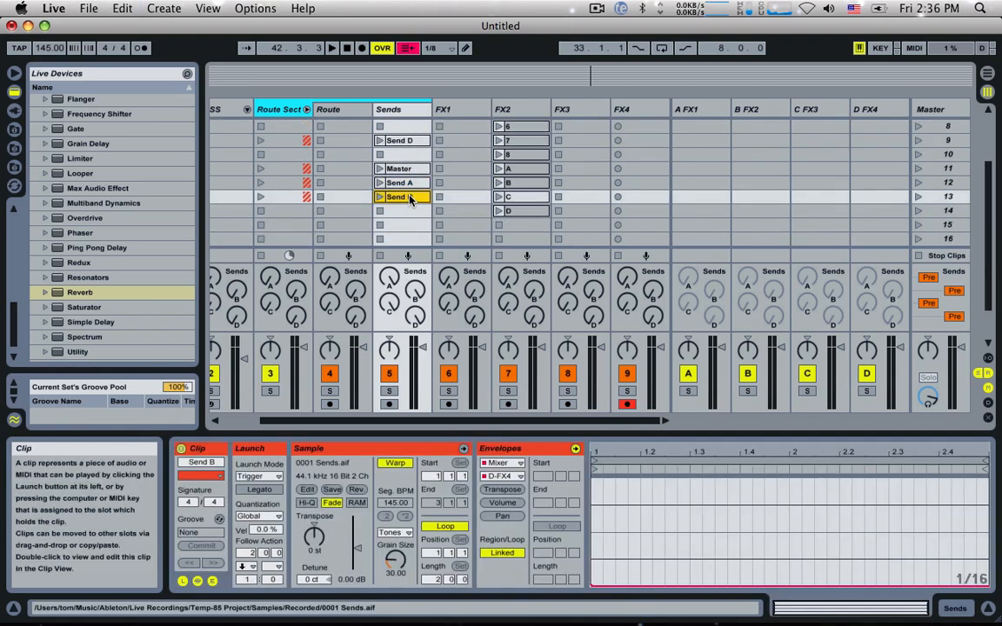
Step: Copy the Sends track's Send C clip into scene 14 and its Send D clip into scene 15
{"action": "scroll", "coordinate": [410, 195], "scroll_direction": "up", "scroll_amount": 3}
{"action": "left_click", "coordinate": [409, 154]}
{"action": "key", "text": "super+c"}
{"action": "scroll", "coordinate": [409, 191], "scroll_direction": "down", "scroll_amount": 3}
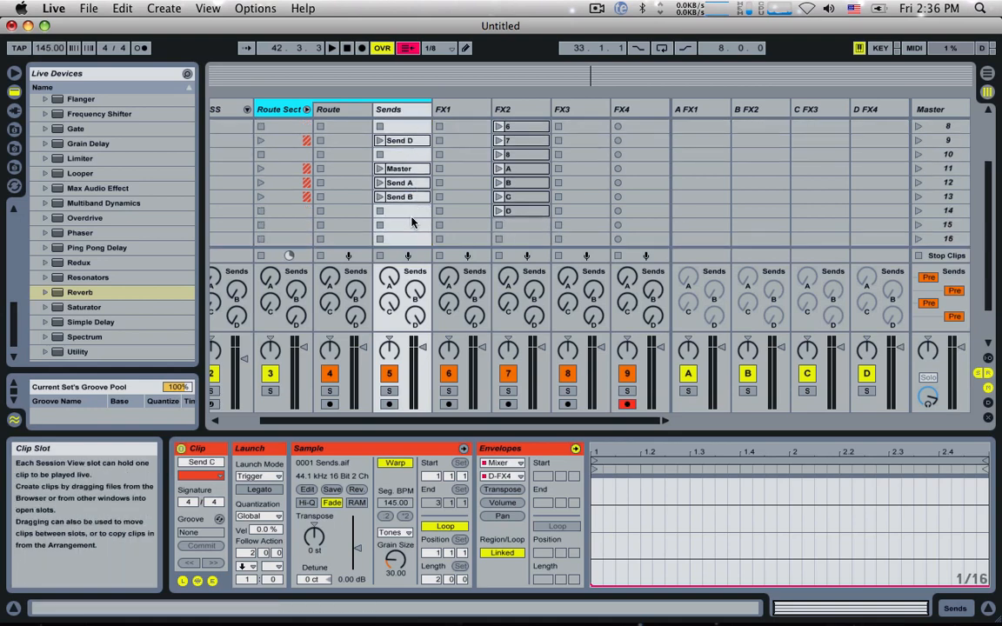
{"action": "left_click", "coordinate": [411, 210]}
{"action": "key", "text": "super+v"}
{"action": "scroll", "coordinate": [372, 174], "scroll_direction": "up", "scroll_amount": 2}
{"action": "left_click", "coordinate": [405, 163]}
{"action": "scroll", "coordinate": [391, 192], "scroll_direction": "down", "scroll_amount": 3}
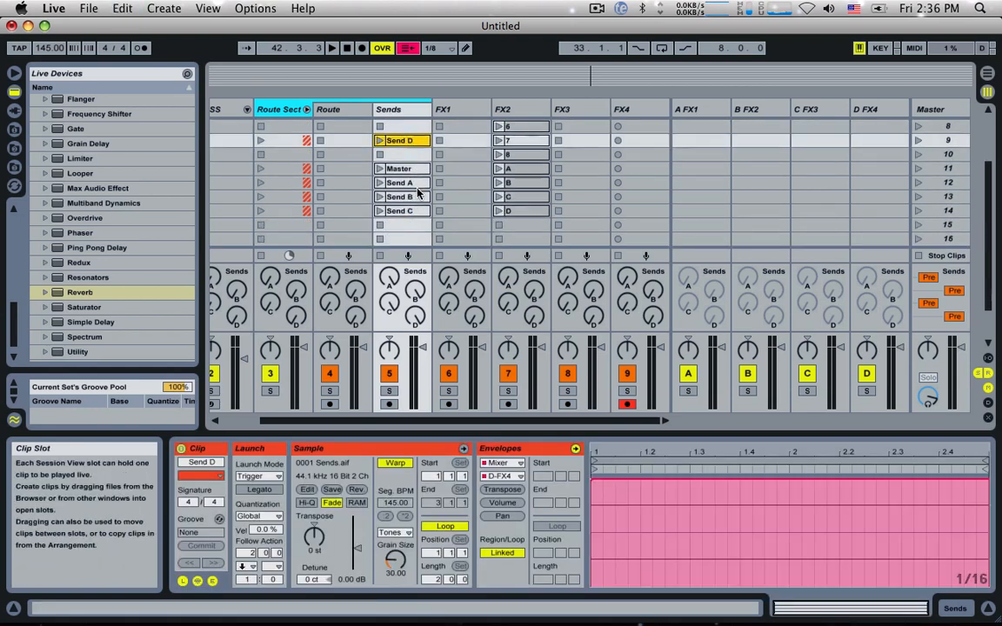
{"action": "left_click", "coordinate": [408, 212]}
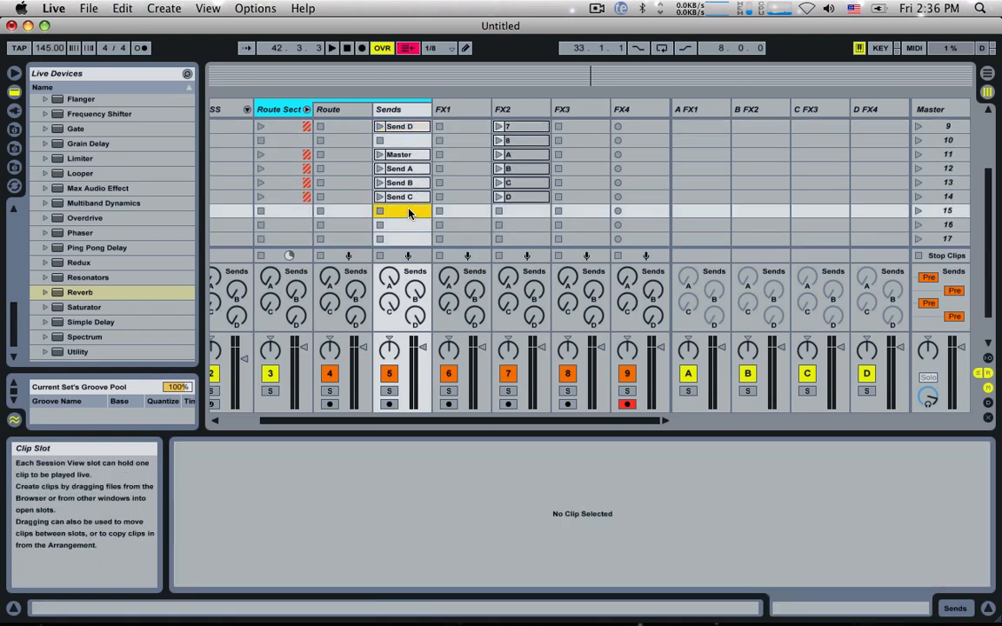
{"action": "key", "text": "super+v"}
Step: Set Follow Action A of the Sends track's Master clip in scene 11 to Other
{"action": "left_click", "coordinate": [400, 154]}
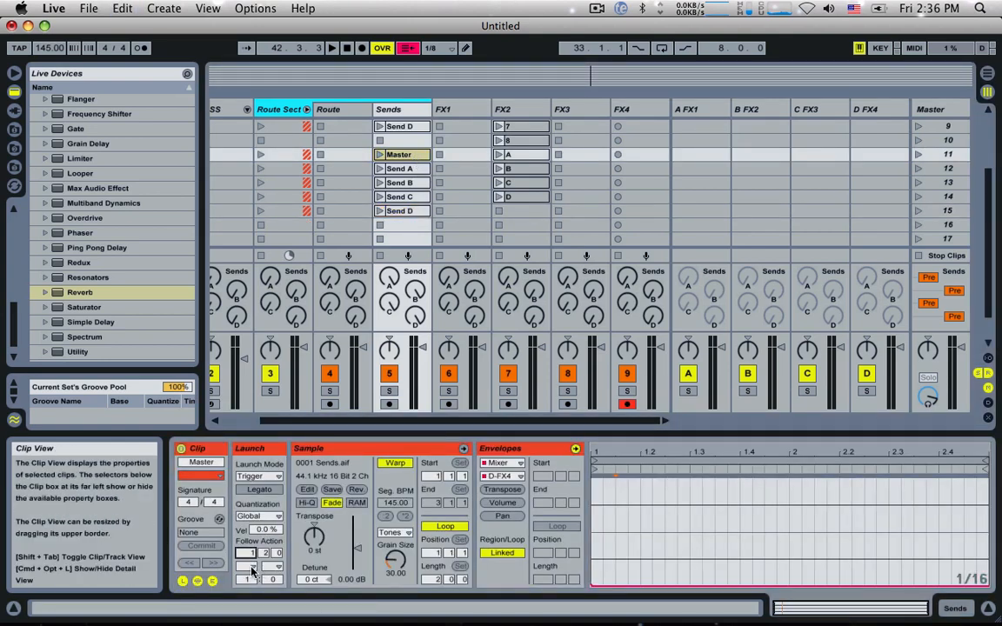
{"action": "left_click", "coordinate": [251, 567]}
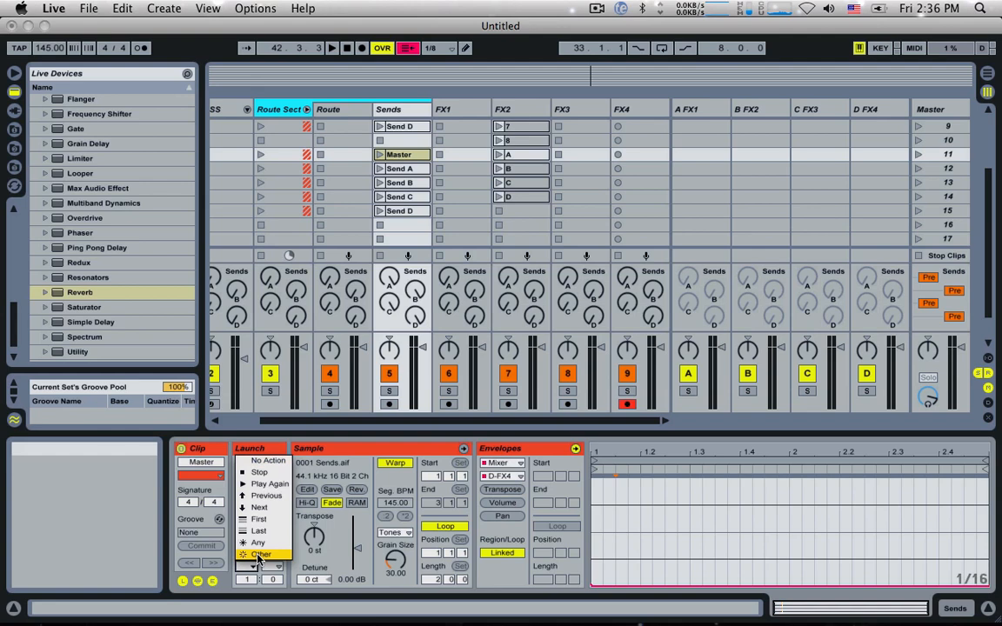
{"action": "left_click", "coordinate": [258, 555]}
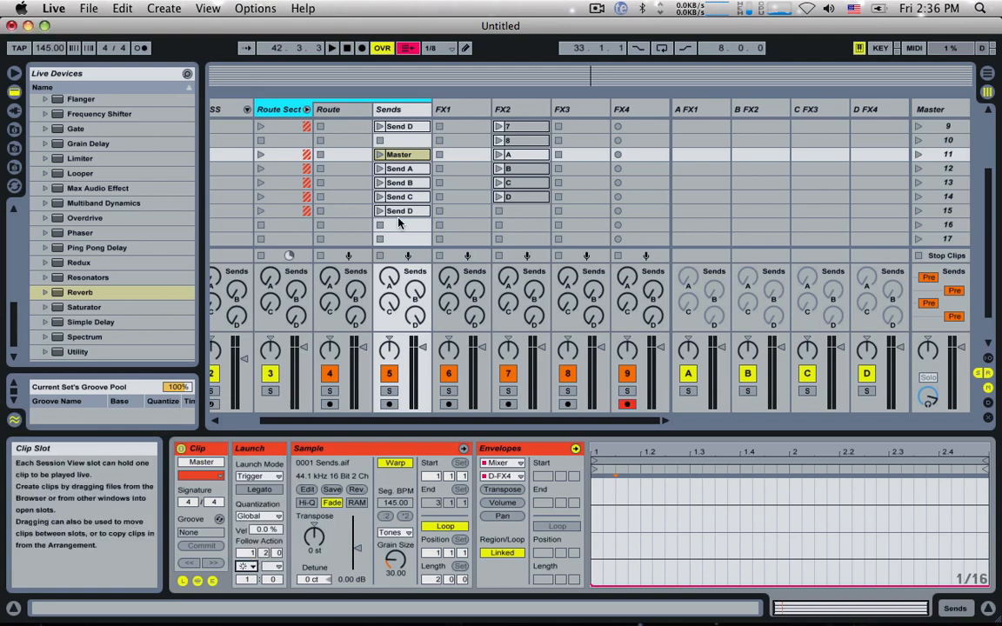
Step: Give the Send A to Send D clips in scenes 12 to 15 Follow Action First at time 0.2.0, and launch the scene 11 Master clip
{"action": "left_click", "coordinate": [408, 168]}
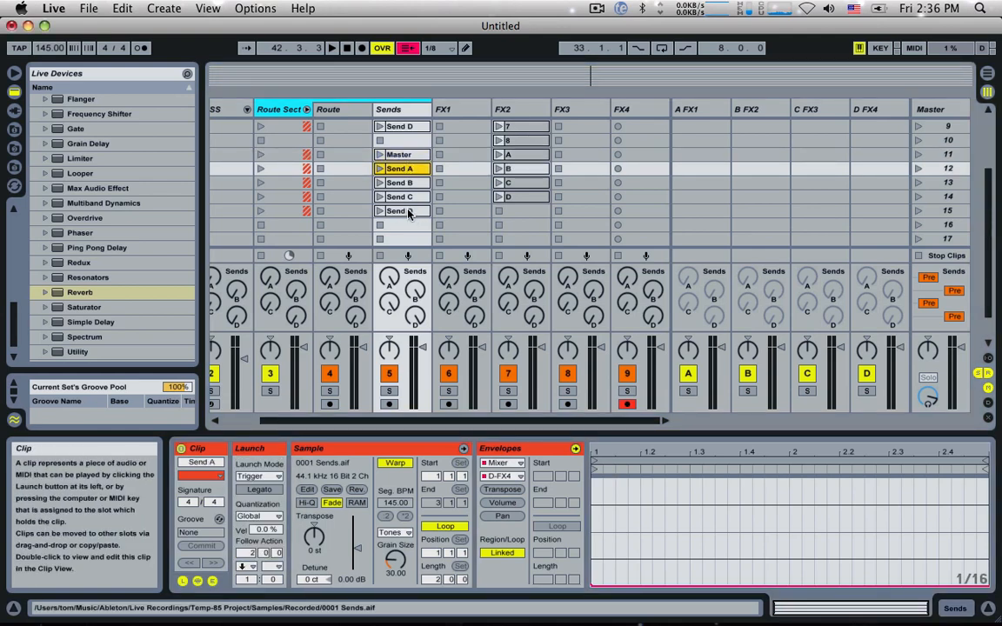
{"action": "left_click", "coordinate": [408, 211], "text": "shift"}
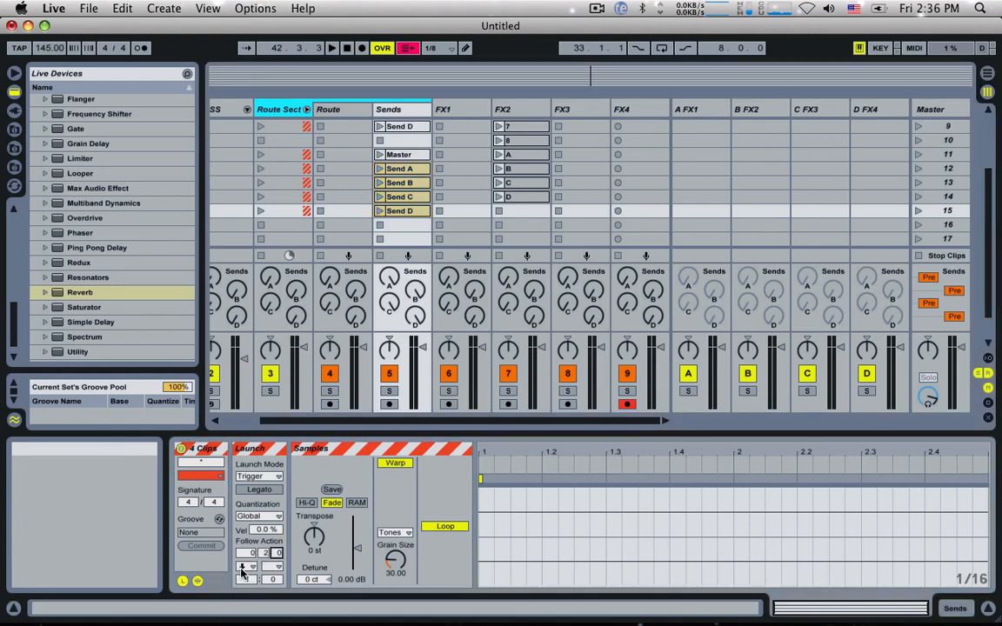
{"action": "left_click", "coordinate": [246, 567]}
{"action": "left_click", "coordinate": [261, 519]}
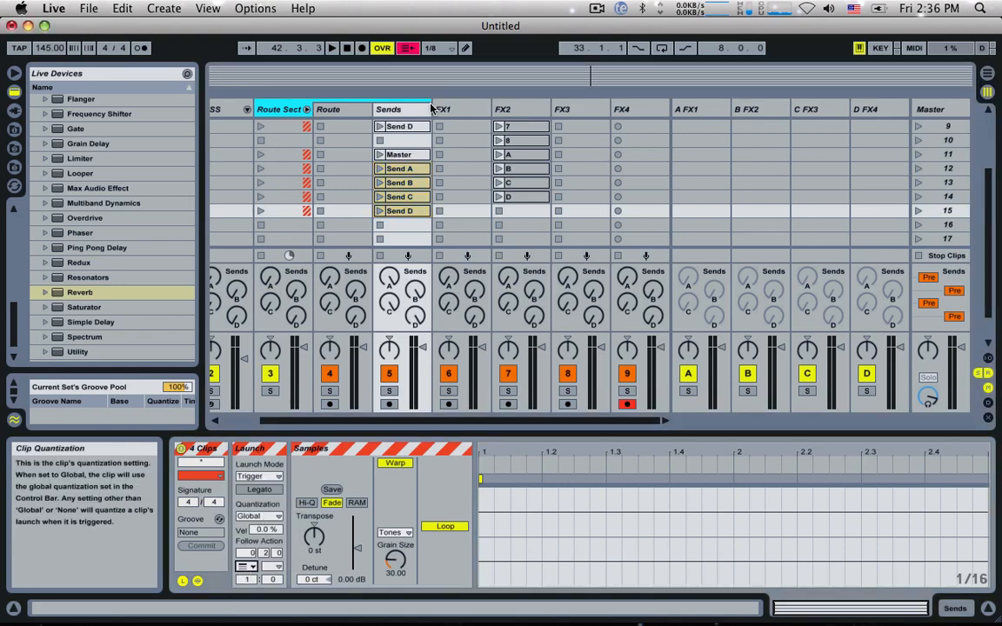
{"action": "left_click", "coordinate": [380, 154]}
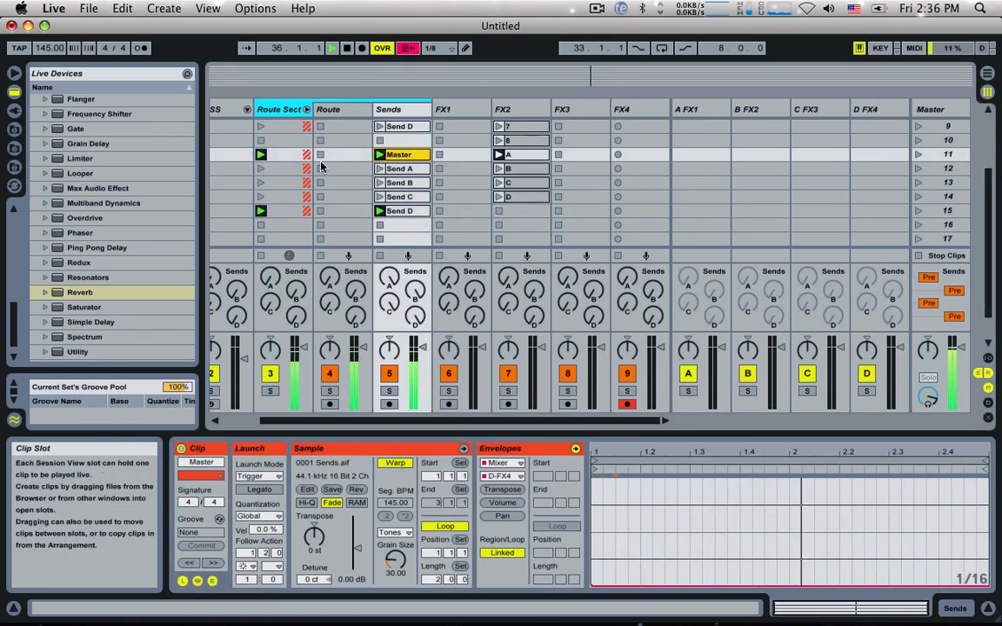
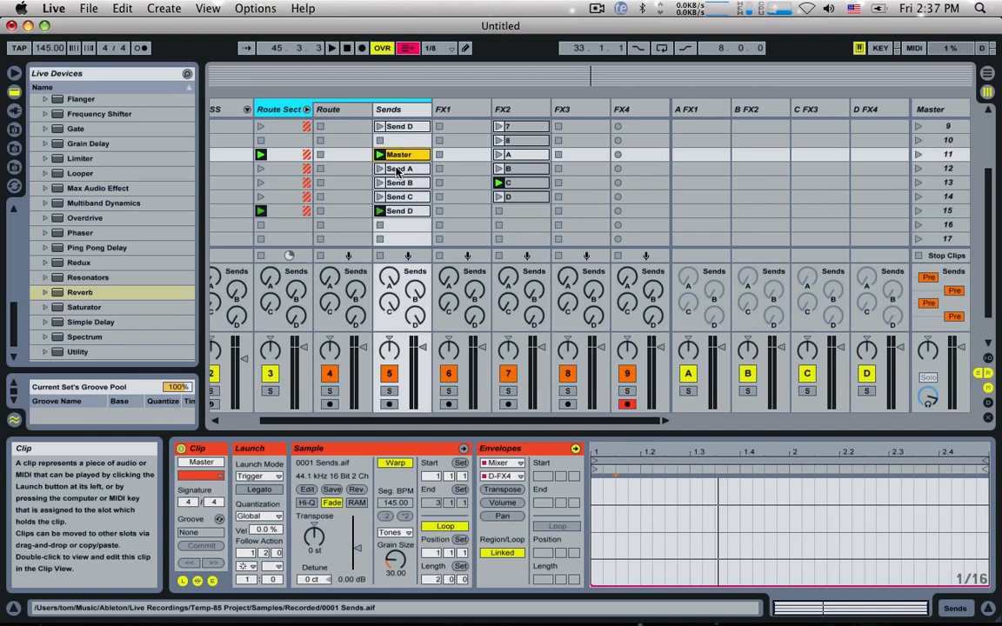
Step: Copy the Sends track's Master to Send D clips from scenes 11 to 15 into scenes 16 to 20
{"action": "scroll", "coordinate": [397, 172], "scroll_direction": "up", "scroll_amount": 1}
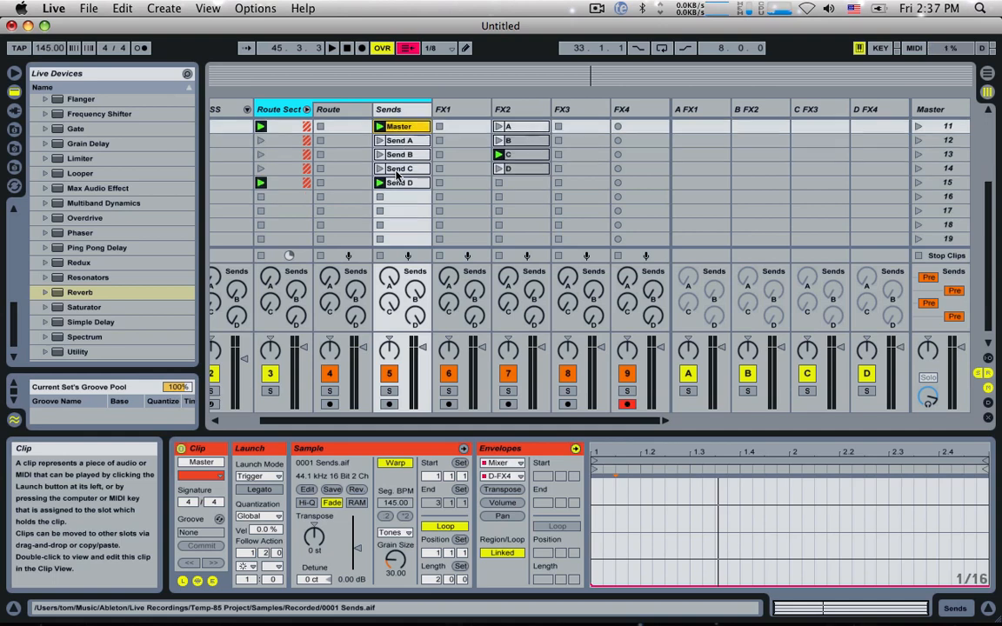
{"action": "left_click", "coordinate": [400, 224], "text": "shift"}
{"action": "scroll", "coordinate": [405, 209], "scroll_direction": "down", "scroll_amount": 4}
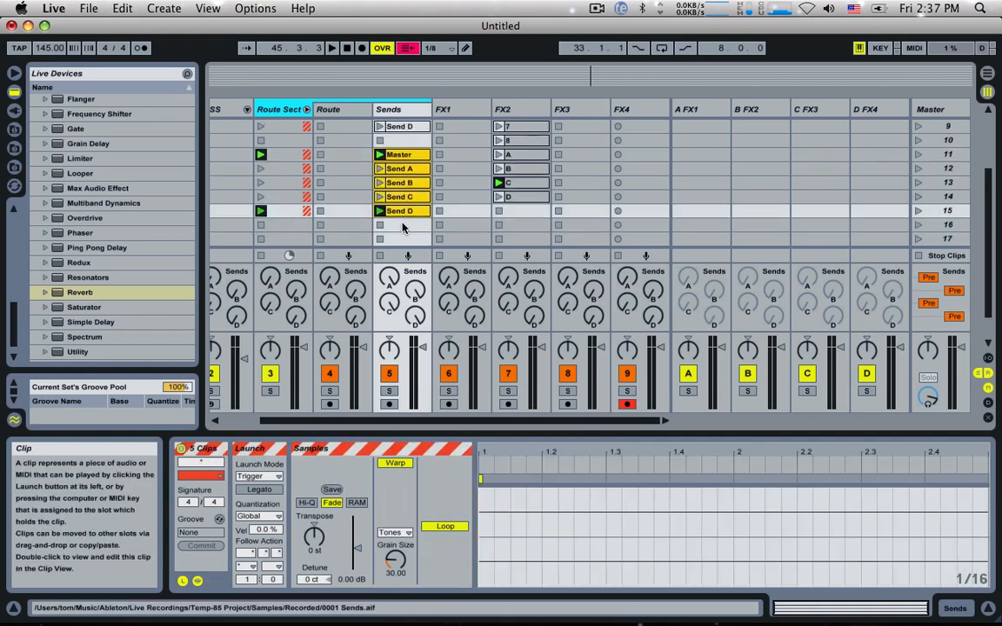
{"action": "left_click_drag", "start_coordinate": [402, 168], "coordinate": [409, 246]}
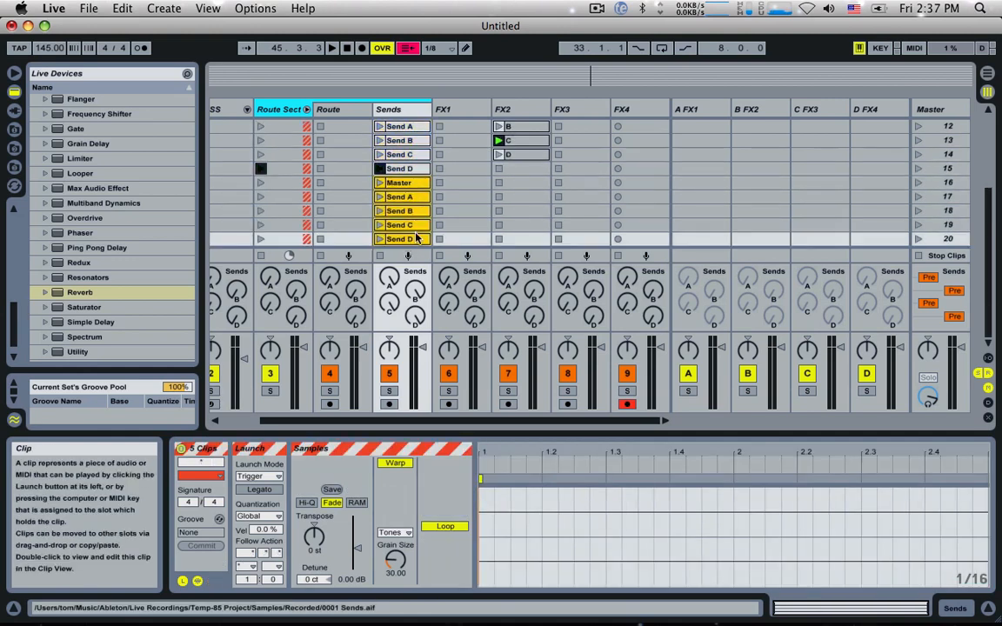
Step: Insert a new scene and shift the copied Master to Send D clips down one slot, into scenes 17 to 21
{"action": "left_click", "coordinate": [163, 9]}
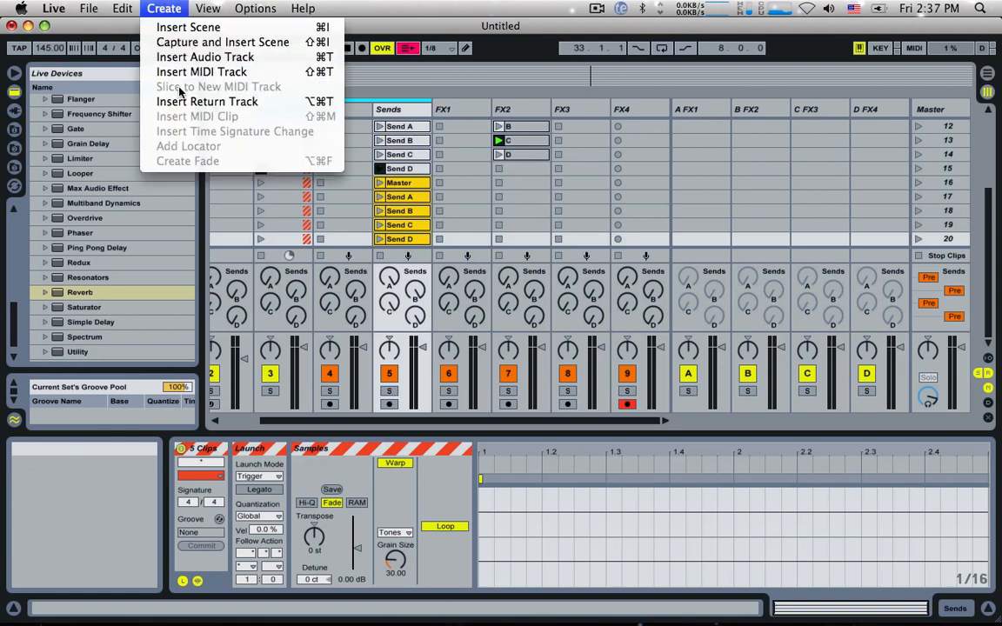
{"action": "left_click", "coordinate": [176, 27]}
{"action": "left_click", "coordinate": [406, 168]}
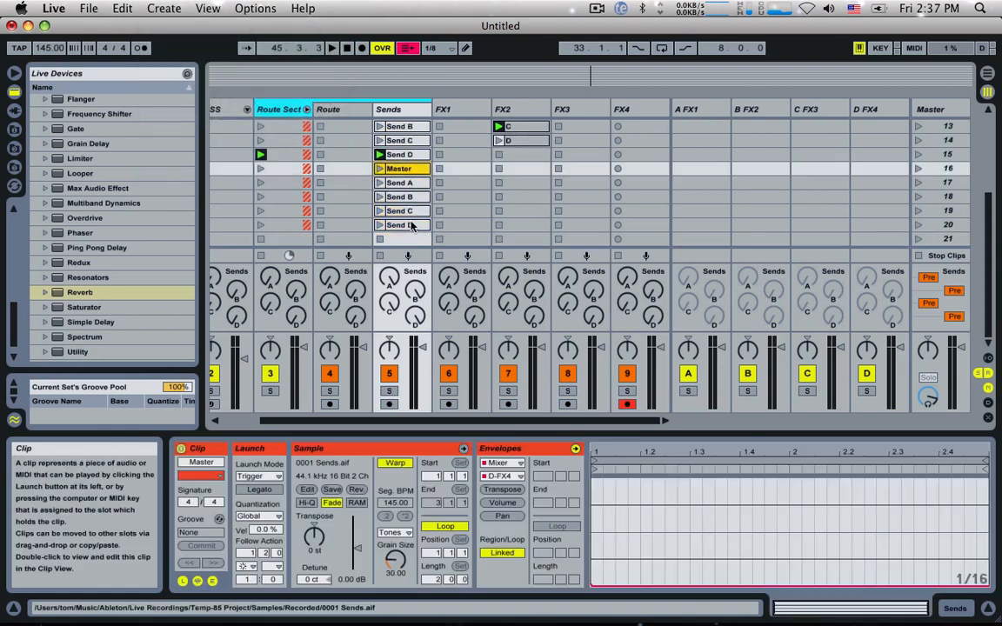
{"action": "left_click", "coordinate": [412, 225], "text": "shift"}
{"action": "left_click_drag", "start_coordinate": [406, 169], "coordinate": [405, 186]}
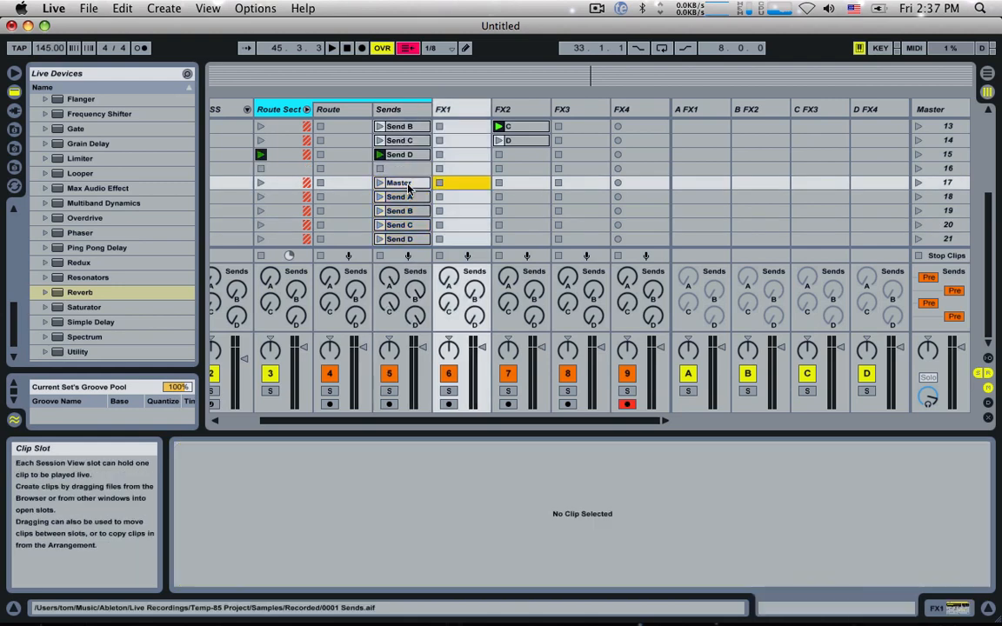
Step: Set the Follow Action time to 0.3.0 for the scene 17 Master clip and 0.1.0 for the Send A to Send D clips in scenes 18 to 21
{"action": "left_click", "coordinate": [398, 183]}
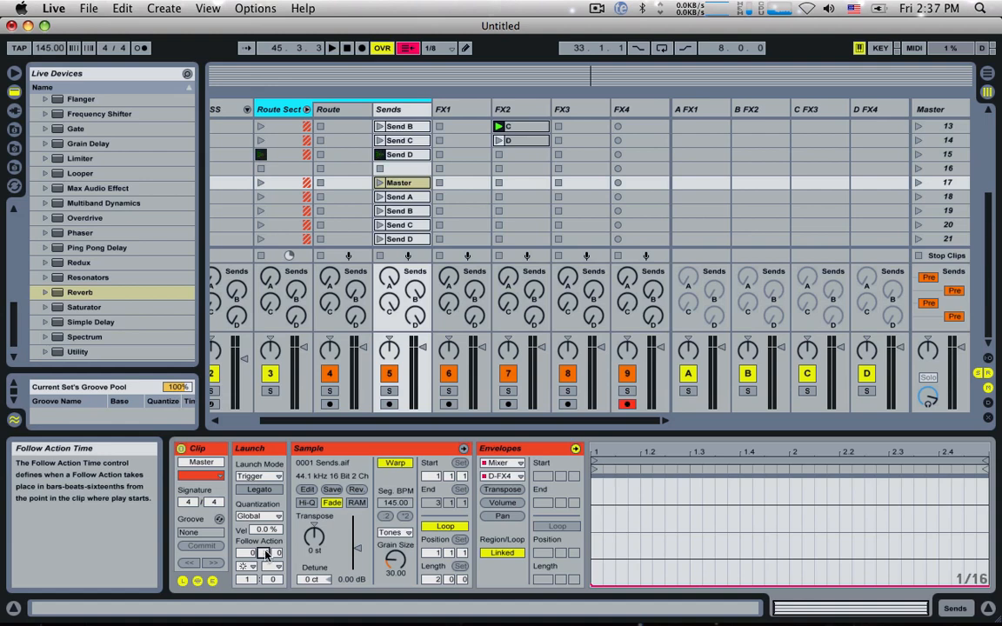
{"action": "left_click", "coordinate": [393, 196]}
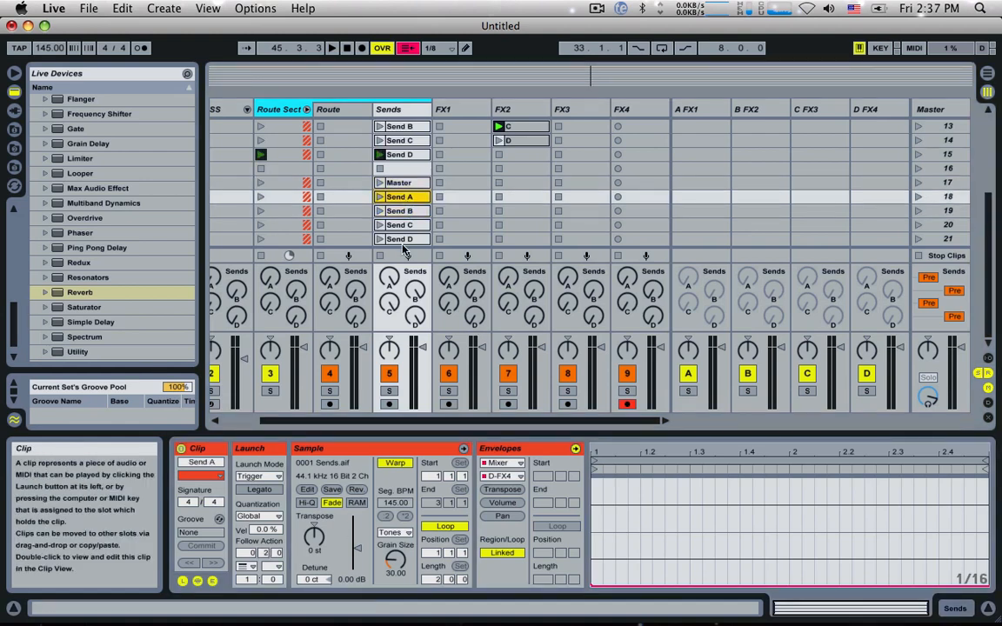
{"action": "left_click", "coordinate": [402, 240], "text": "shift"}
{"action": "left_click", "coordinate": [263, 553]}
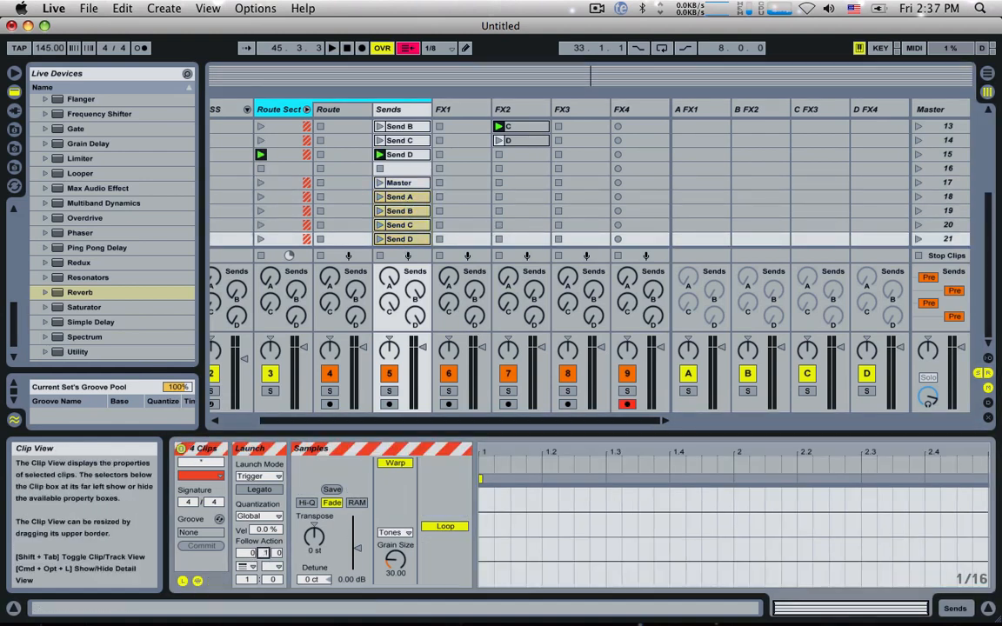
Step: Launch the Sends track's Master clip in scene 17 and the BASS clip in scene 1
{"action": "left_click", "coordinate": [379, 182]}
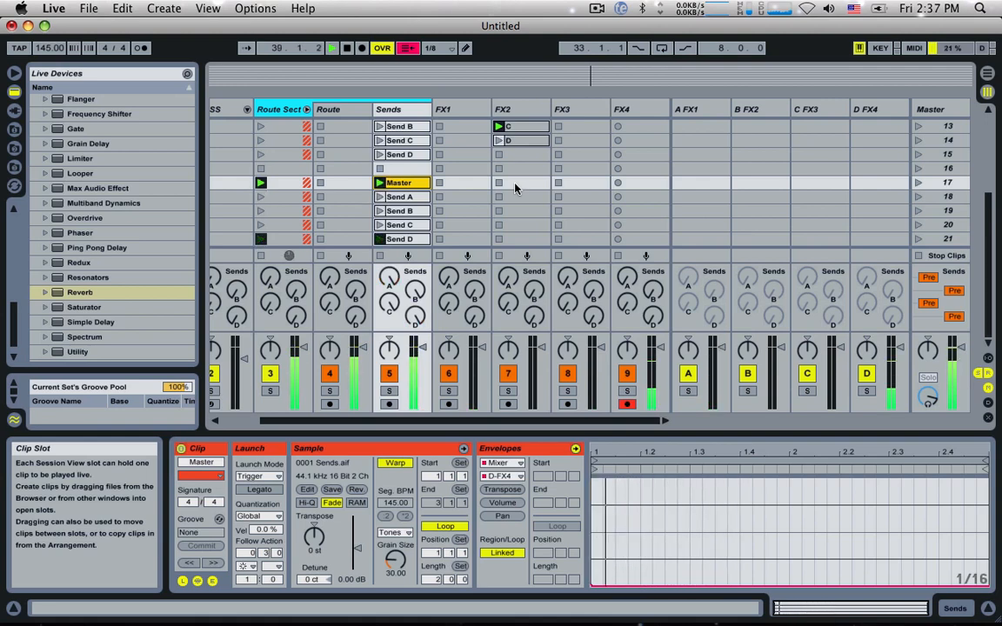
{"action": "left_click", "coordinate": [497, 197]}
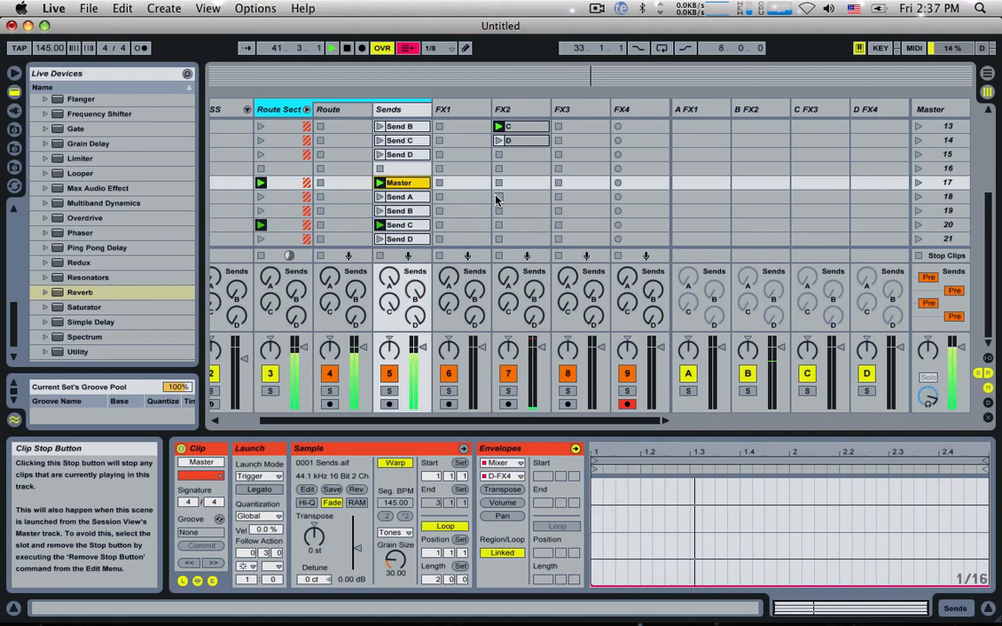
{"action": "scroll", "coordinate": [391, 182], "scroll_direction": "left", "scroll_amount": 3}
{"action": "scroll", "coordinate": [296, 165], "scroll_direction": "up", "scroll_amount": 1}
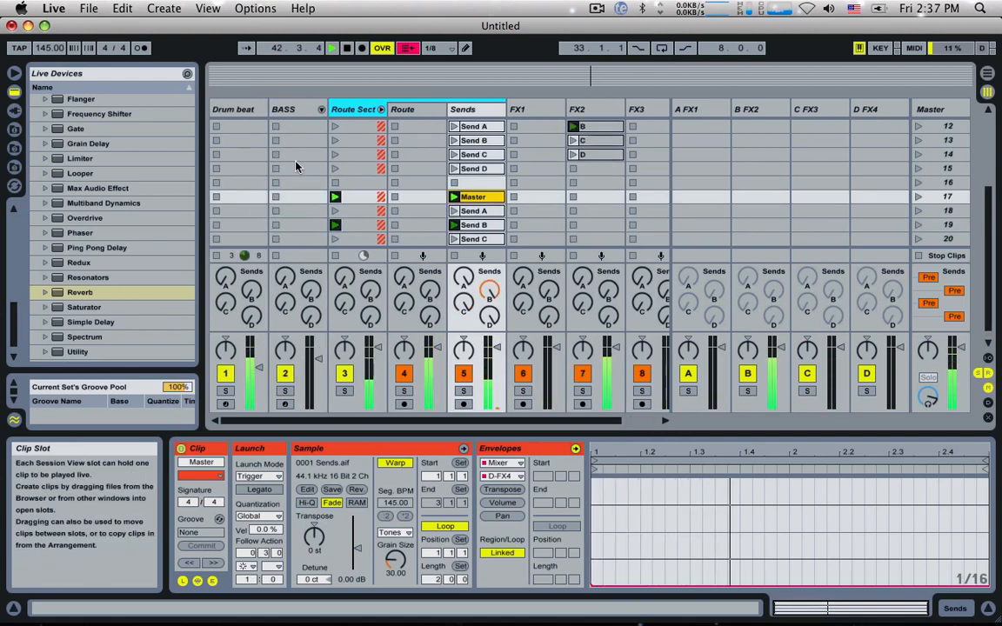
{"action": "scroll", "coordinate": [292, 156], "scroll_direction": "up", "scroll_amount": 10}
{"action": "left_click", "coordinate": [275, 127]}
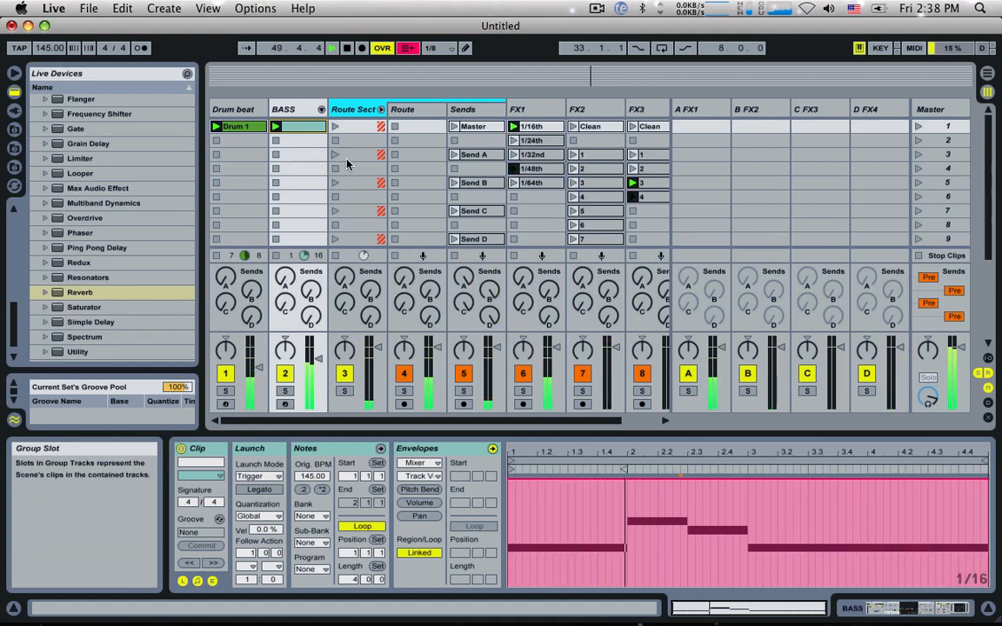
{"action": "scroll", "coordinate": [374, 159], "scroll_direction": "right", "scroll_amount": 2}
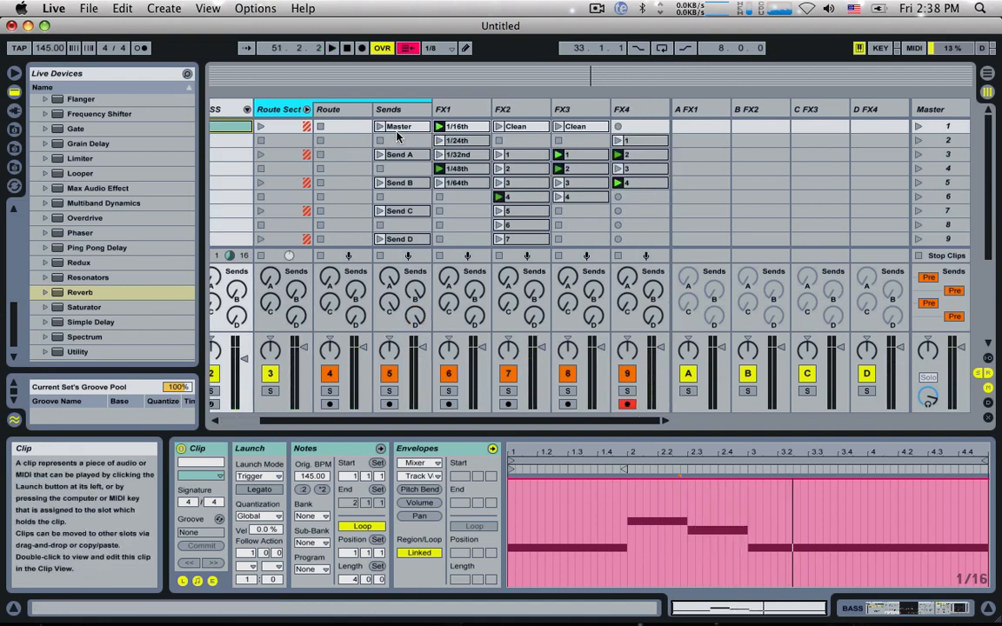
{"action": "scroll", "coordinate": [400, 174], "scroll_direction": "down", "scroll_amount": 6}
{"action": "scroll", "coordinate": [404, 189], "scroll_direction": "up", "scroll_amount": 6}
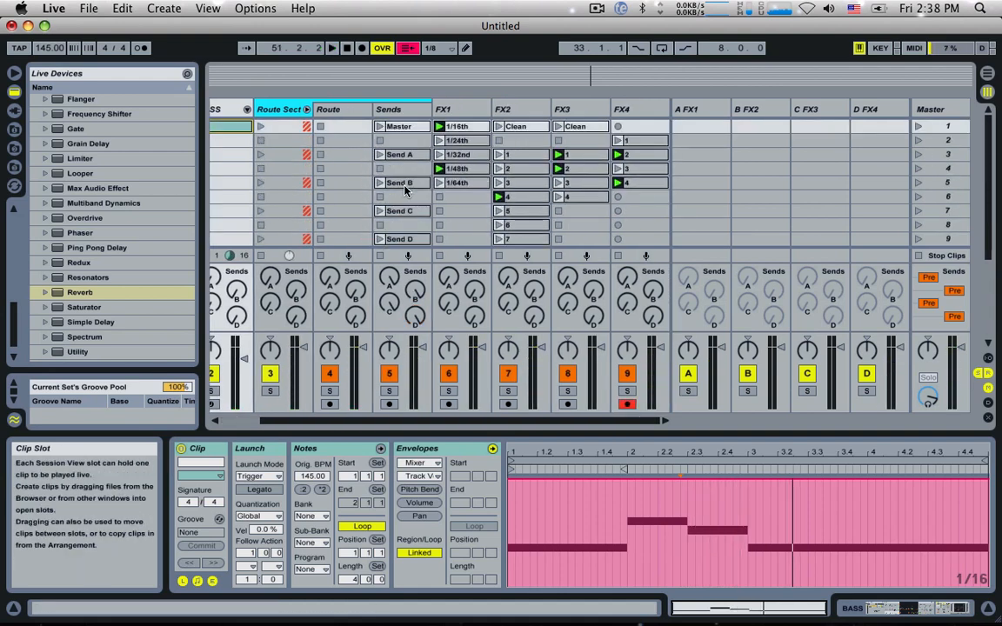
{"action": "scroll", "coordinate": [409, 148], "scroll_direction": "down", "scroll_amount": 6}
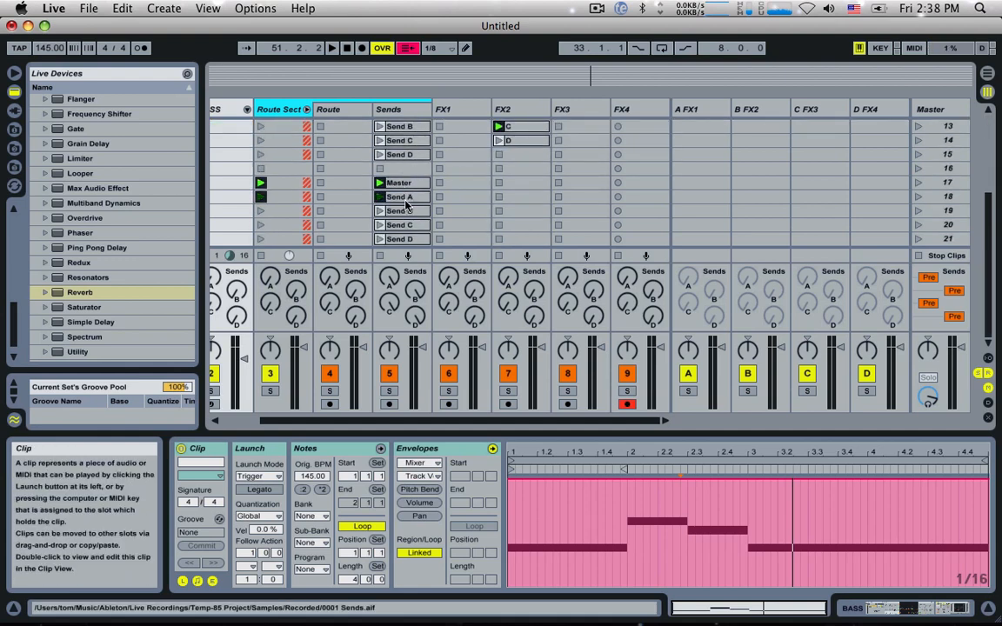
{"action": "scroll", "coordinate": [403, 204], "scroll_direction": "up", "scroll_amount": 6}
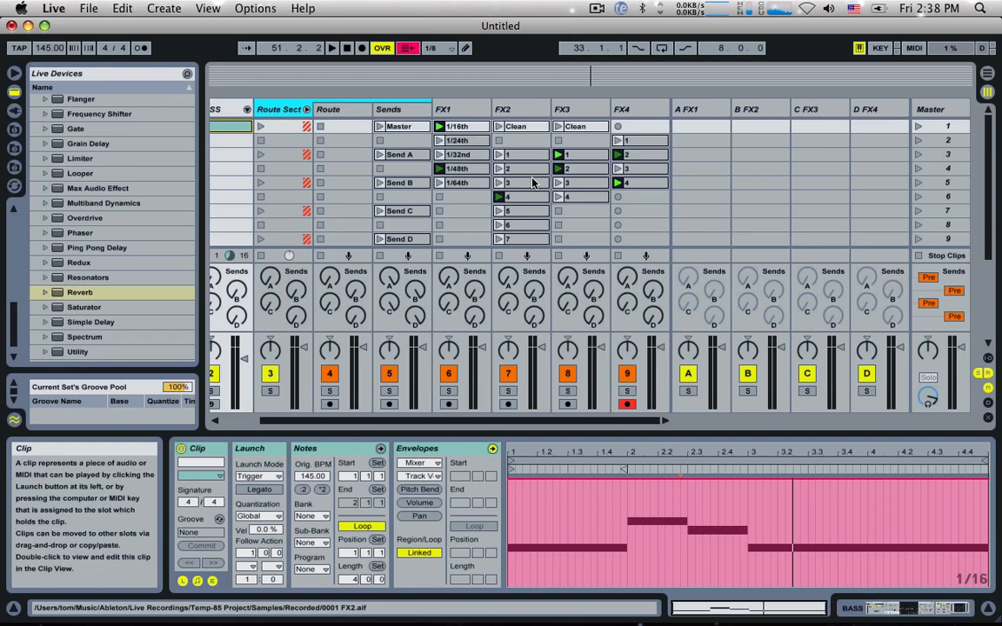
Step: Show the track In/Out section, and set the BASS track's audio output to Route and the Drum beat track's output to Master
{"action": "scroll", "coordinate": [380, 215], "scroll_direction": "left", "scroll_amount": 3}
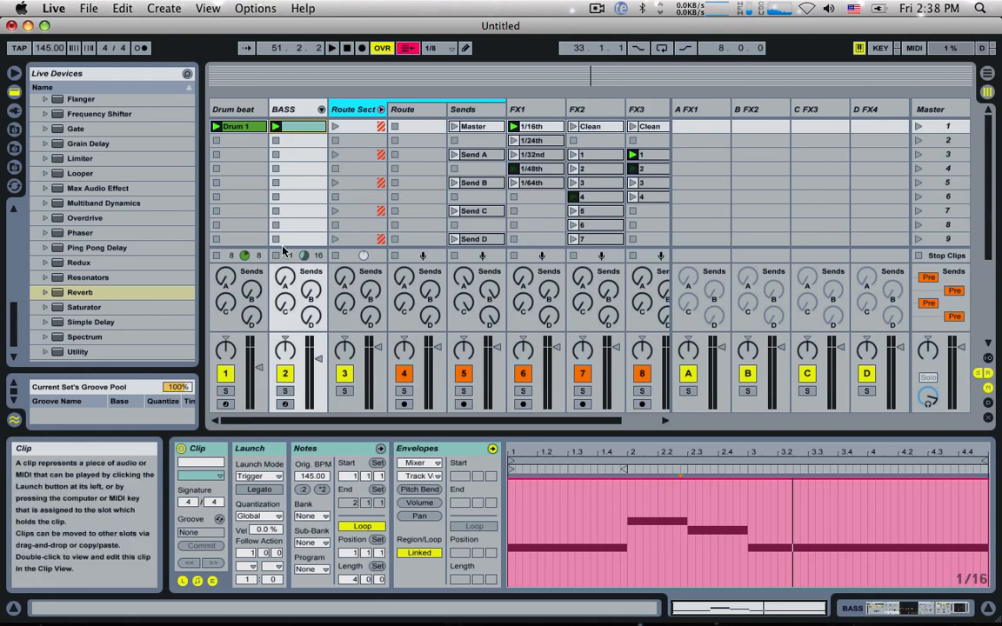
{"action": "left_click", "coordinate": [987, 358]}
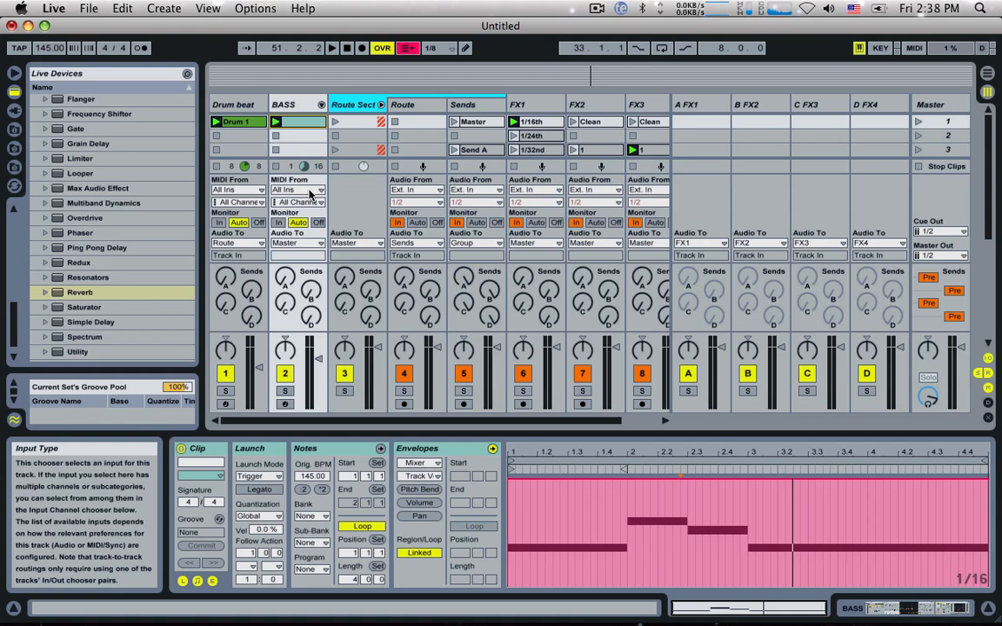
{"action": "left_click", "coordinate": [304, 243]}
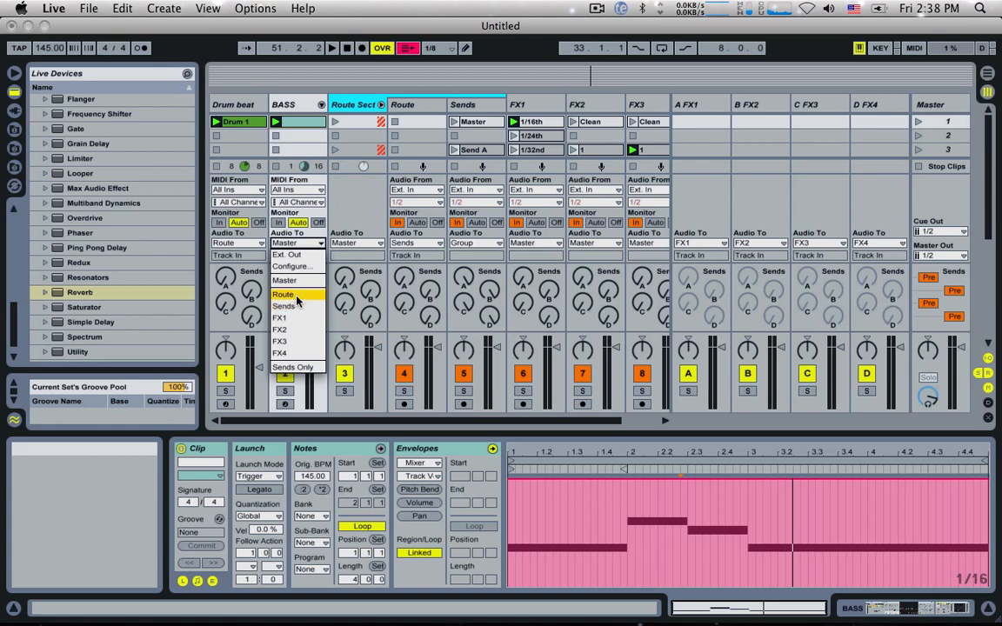
{"action": "key", "text": "Escape"}
{"action": "left_click", "coordinate": [244, 244]}
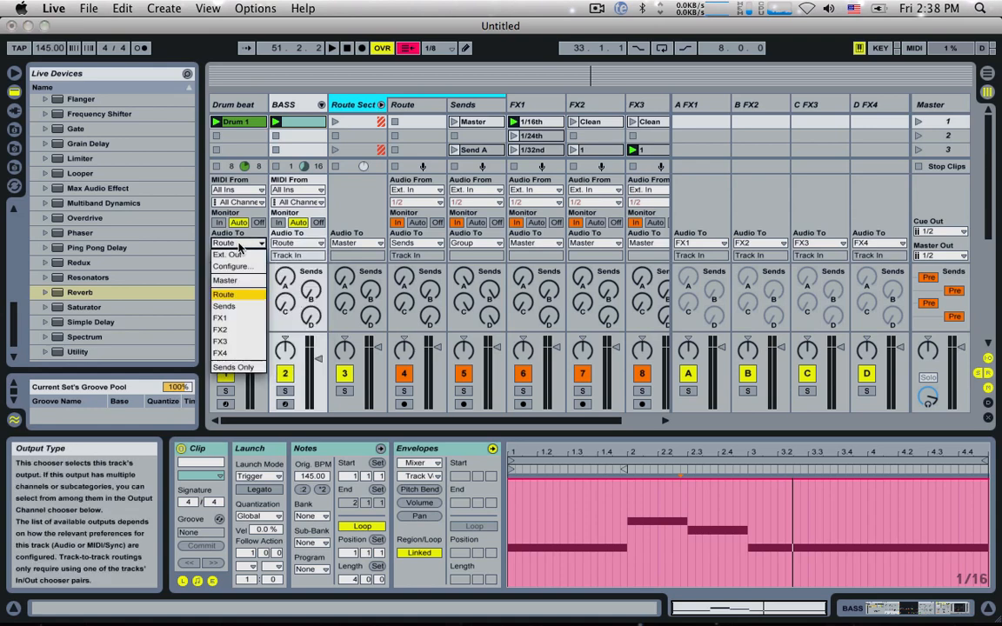
{"action": "left_click", "coordinate": [232, 284]}
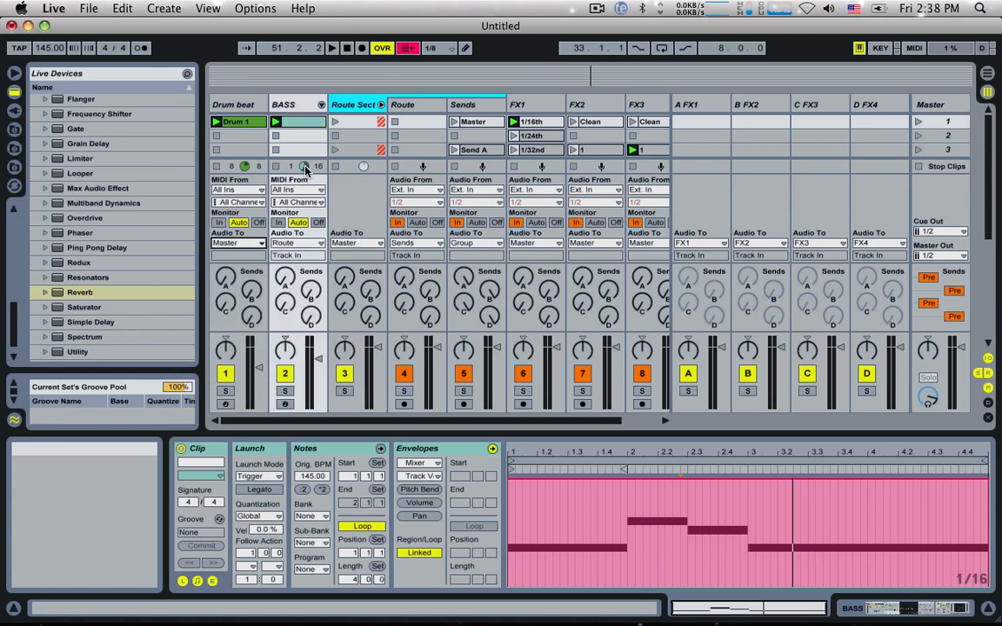
Step: Start playback and hide the In/Out section
{"action": "key", "text": "space"}
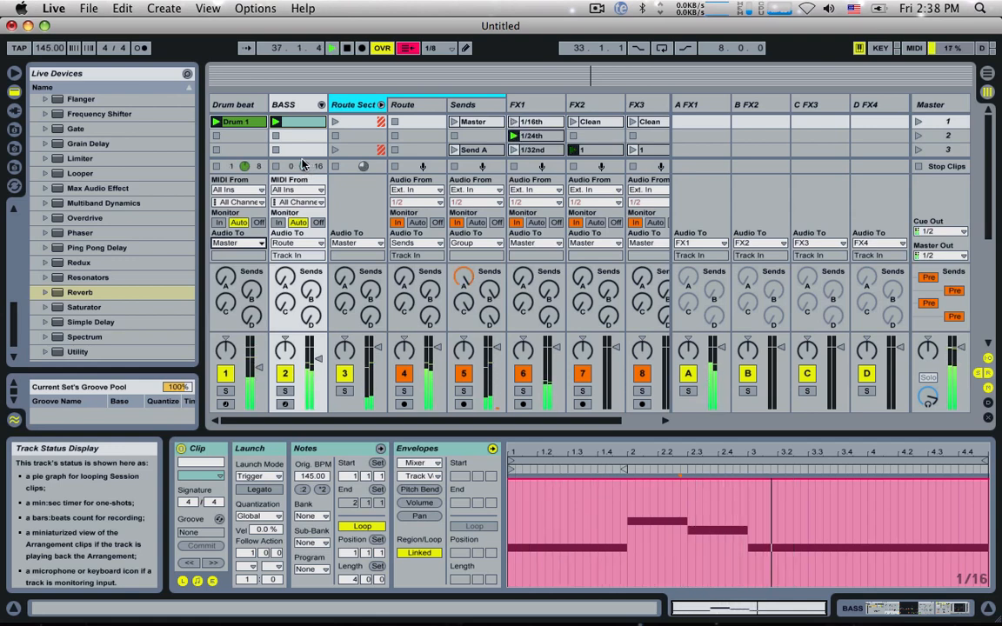
{"action": "left_click", "coordinate": [988, 365]}
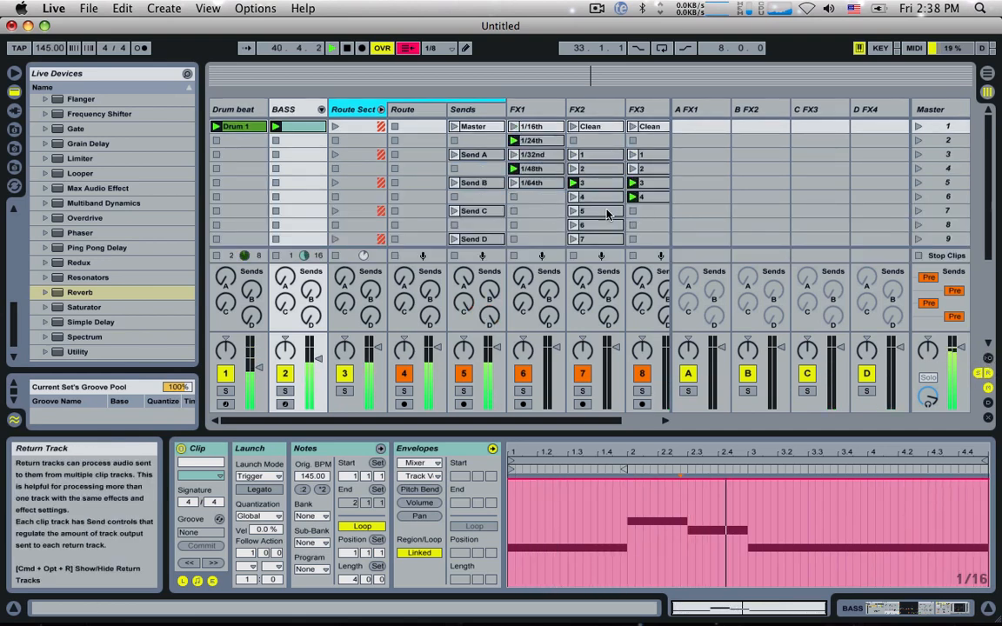
{"action": "scroll", "coordinate": [555, 213], "scroll_direction": "down", "scroll_amount": 4}
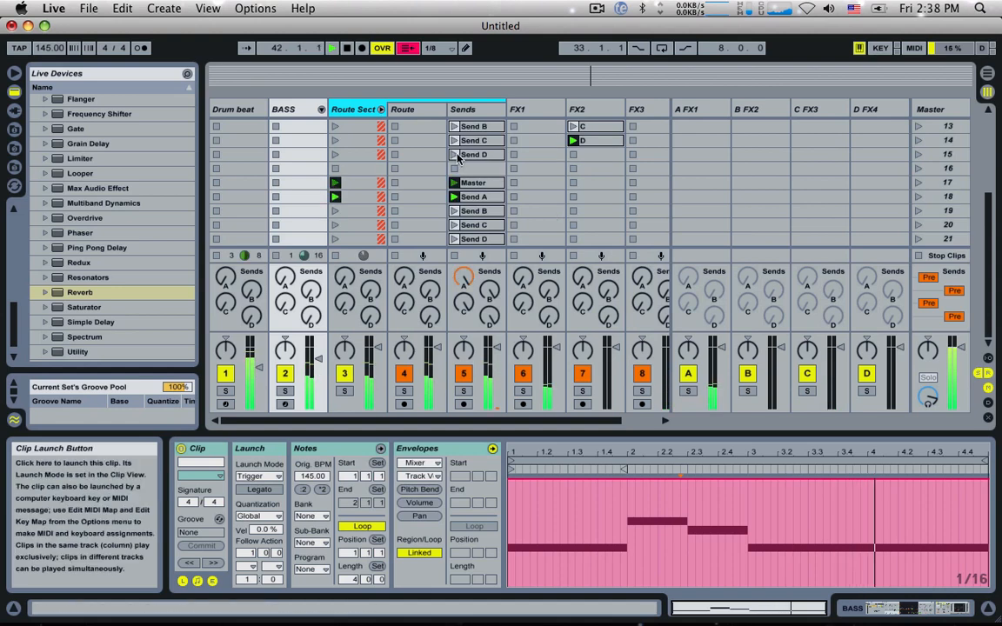
{"action": "left_click", "coordinate": [164, 7]}
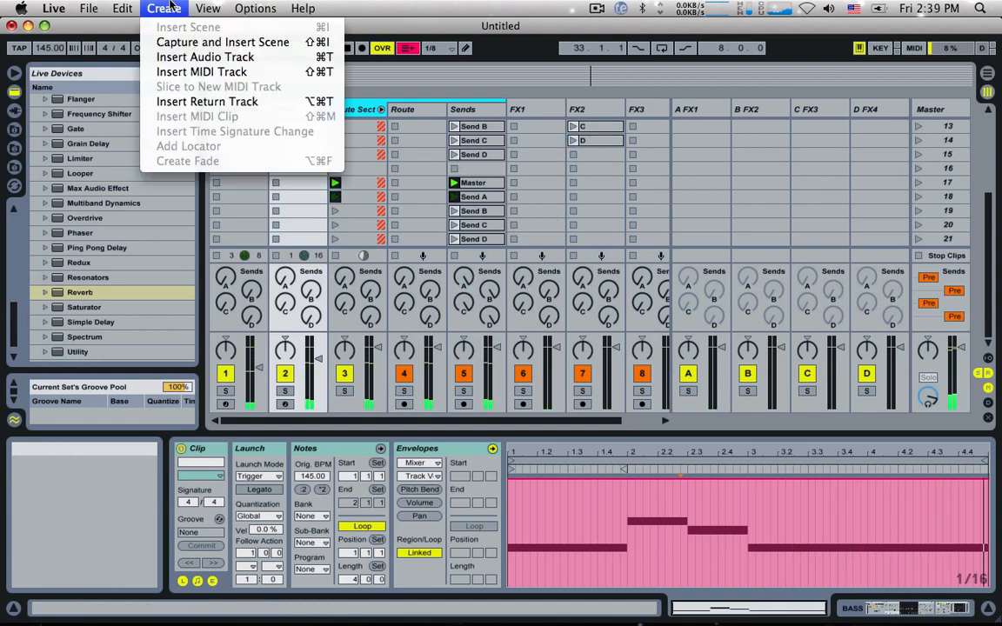
{"action": "left_click", "coordinate": [676, 132]}
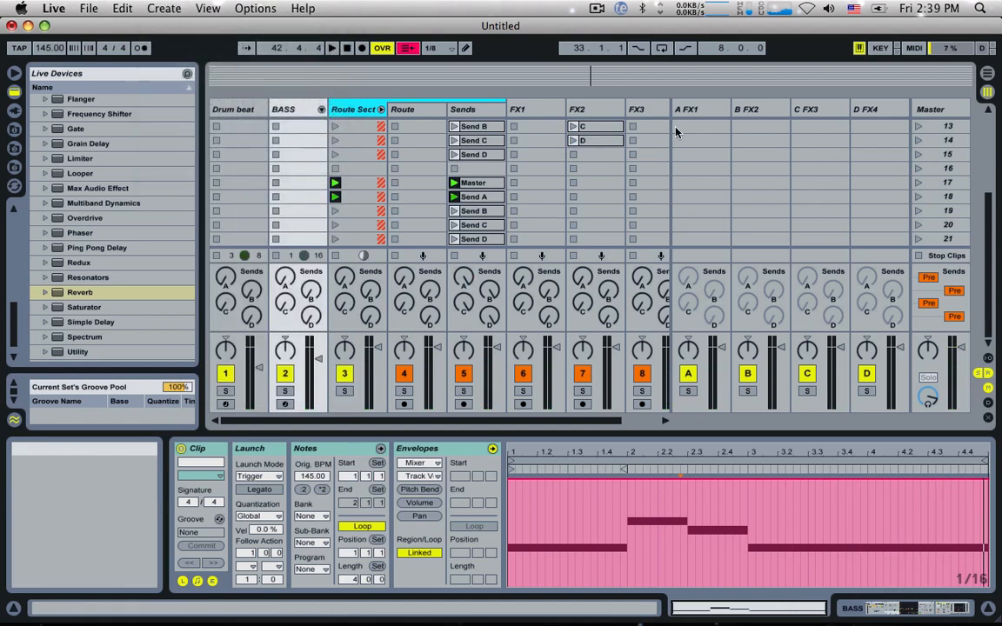
{"action": "left_click", "coordinate": [463, 108]}
{"action": "left_click", "coordinate": [181, 7]}
{"action": "left_click", "coordinate": [223, 41]}
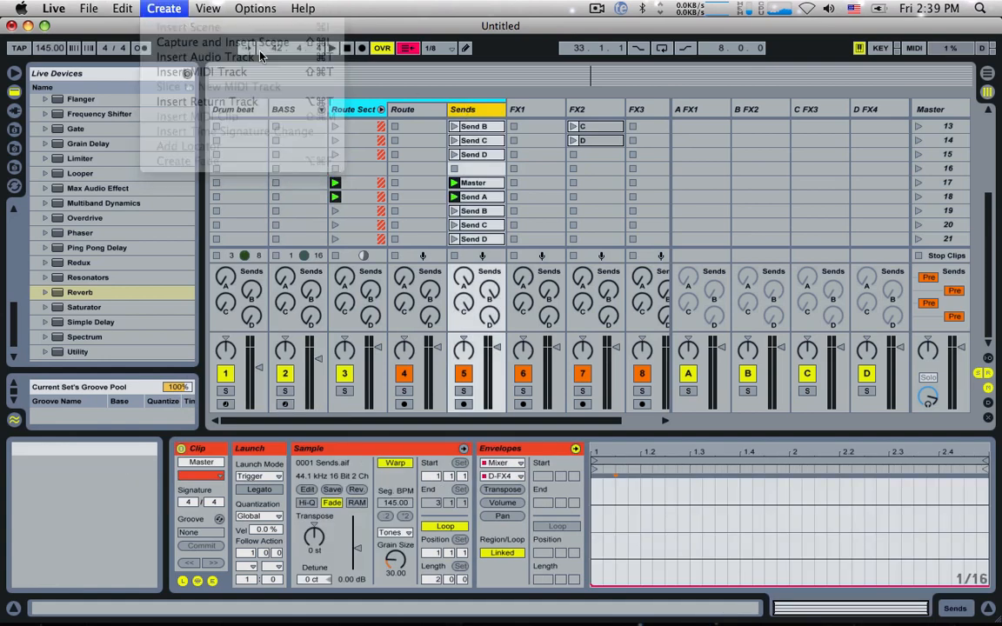
Step: Insert empty scenes 22 to 26 below scene 21
{"action": "left_click", "coordinate": [163, 8]}
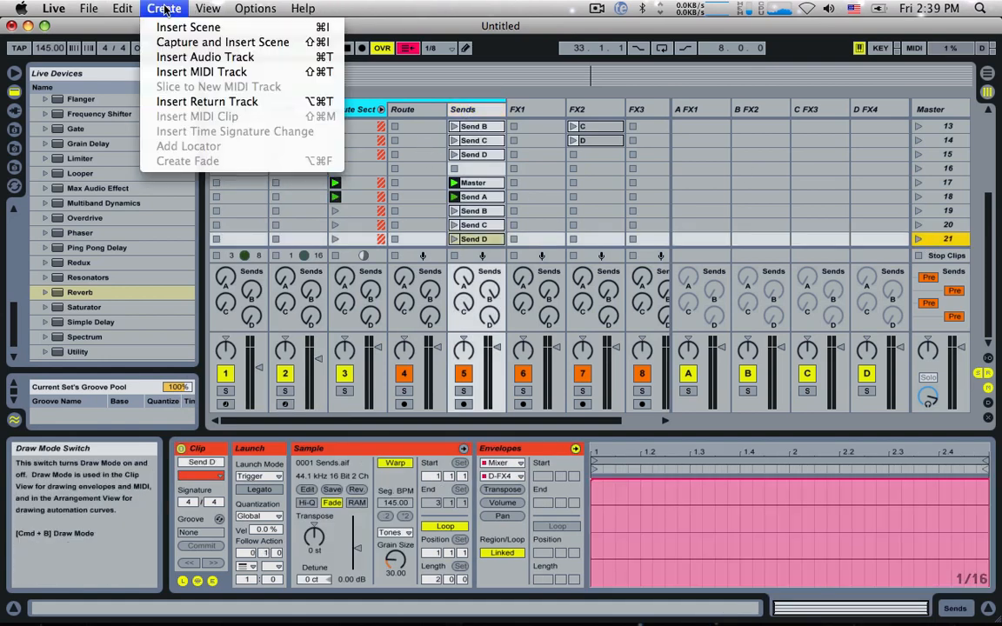
{"action": "left_click", "coordinate": [174, 27]}
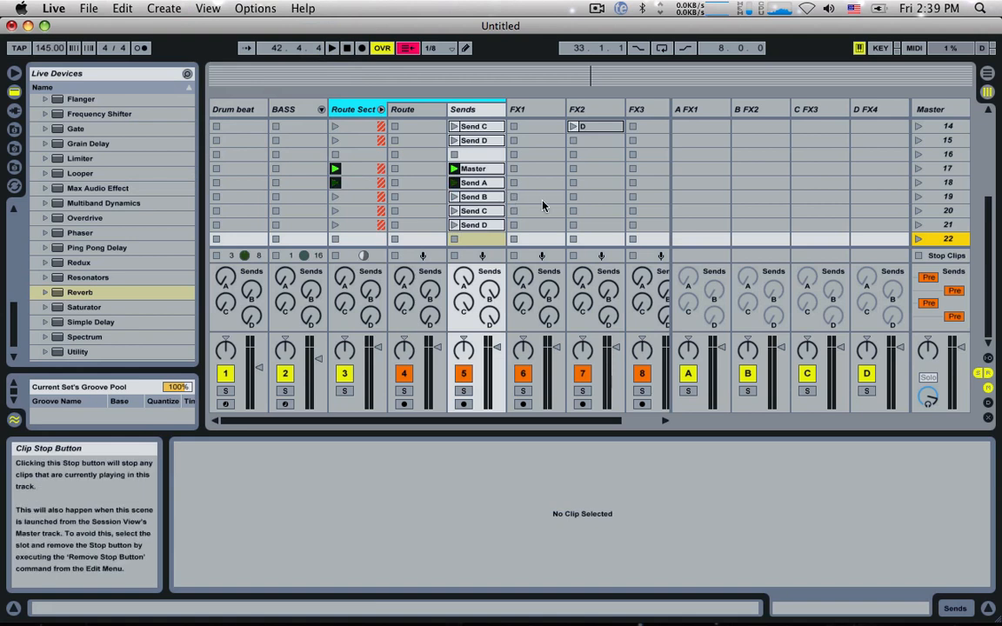
{"action": "key", "text": "super+i"}
{"action": "key", "text": "super+i"}
{"action": "key", "text": "super+i"}
{"action": "key", "text": "super+i"}
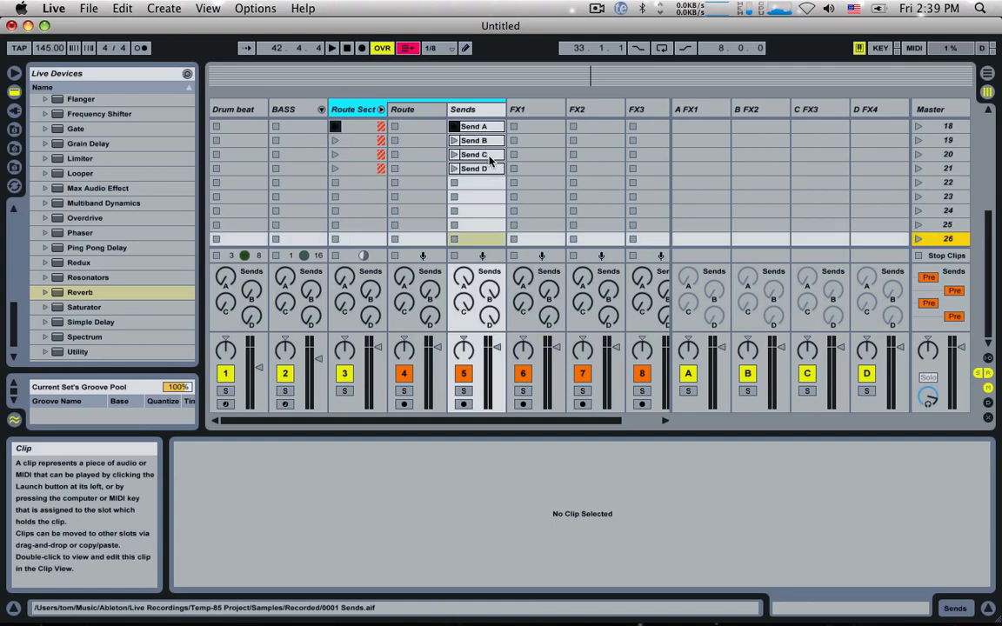
{"action": "key", "text": "super+i"}
Step: Copy the Sends track's Master to Send D clips from scenes 17 to 21 into scenes 23 to 27
{"action": "scroll", "coordinate": [490, 161], "scroll_direction": "up", "scroll_amount": 2}
{"action": "left_click", "coordinate": [481, 182]}
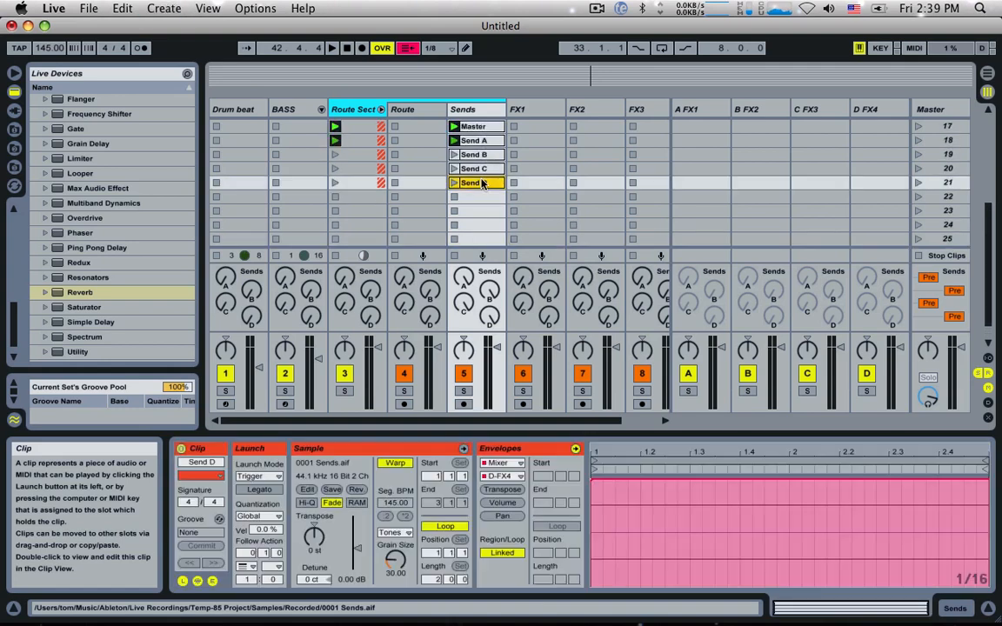
{"action": "left_click", "coordinate": [477, 127], "text": "shift"}
{"action": "left_click_drag", "start_coordinate": [477, 127], "coordinate": [490, 216]}
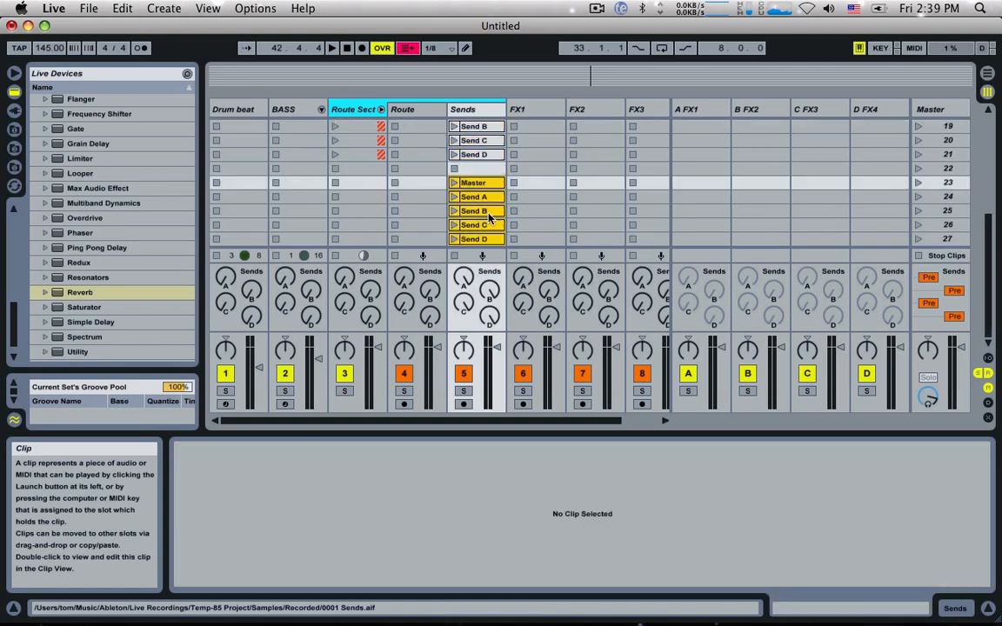
Step: Set the five Sends clips in scenes 23 to 27 to follow action Other after 0.2.0, and launch the scene 23 Master clip
{"action": "left_click", "coordinate": [484, 211]}
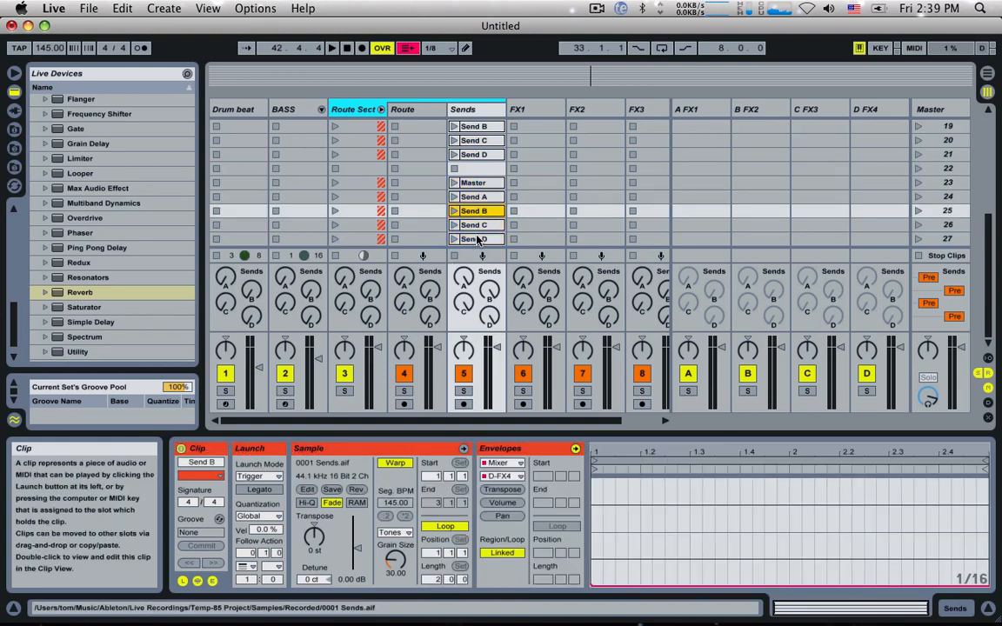
{"action": "left_click", "coordinate": [479, 239]}
{"action": "left_click", "coordinate": [489, 184], "text": "shift"}
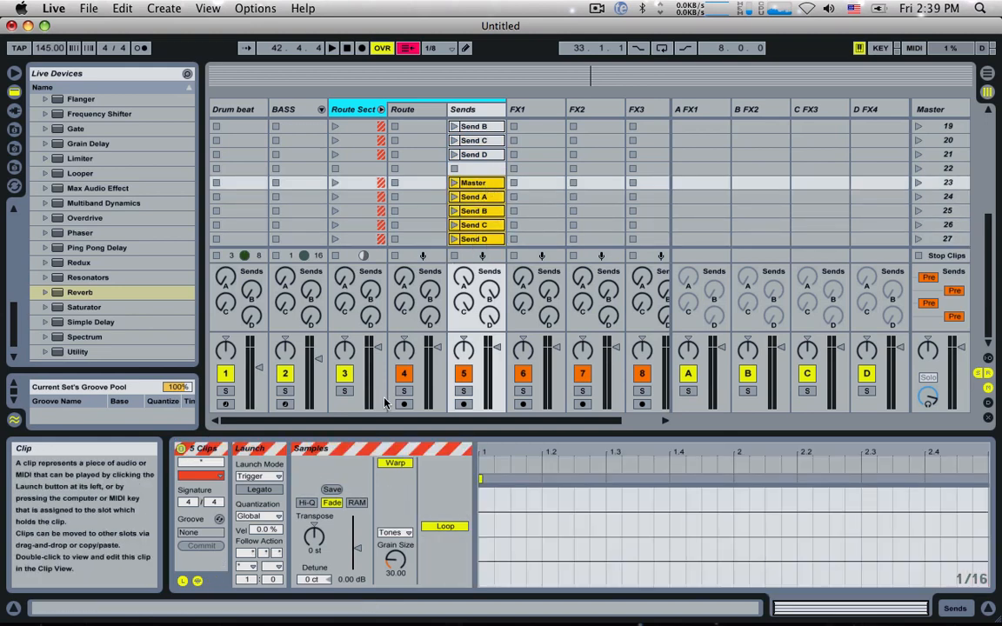
{"action": "left_click", "coordinate": [264, 553]}
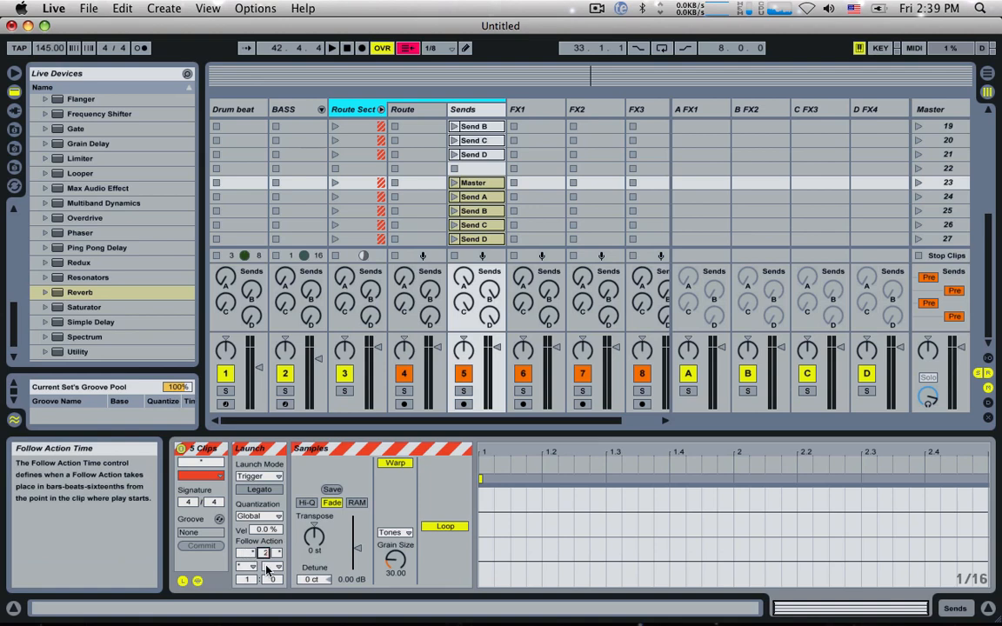
{"action": "left_click", "coordinate": [247, 566]}
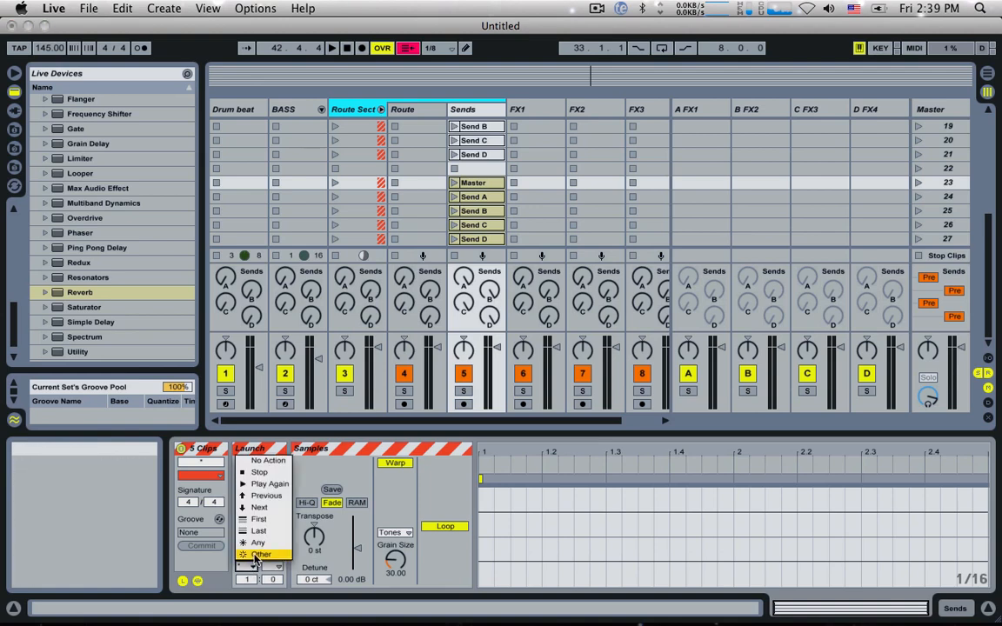
{"action": "left_click", "coordinate": [254, 557]}
{"action": "left_click", "coordinate": [454, 182]}
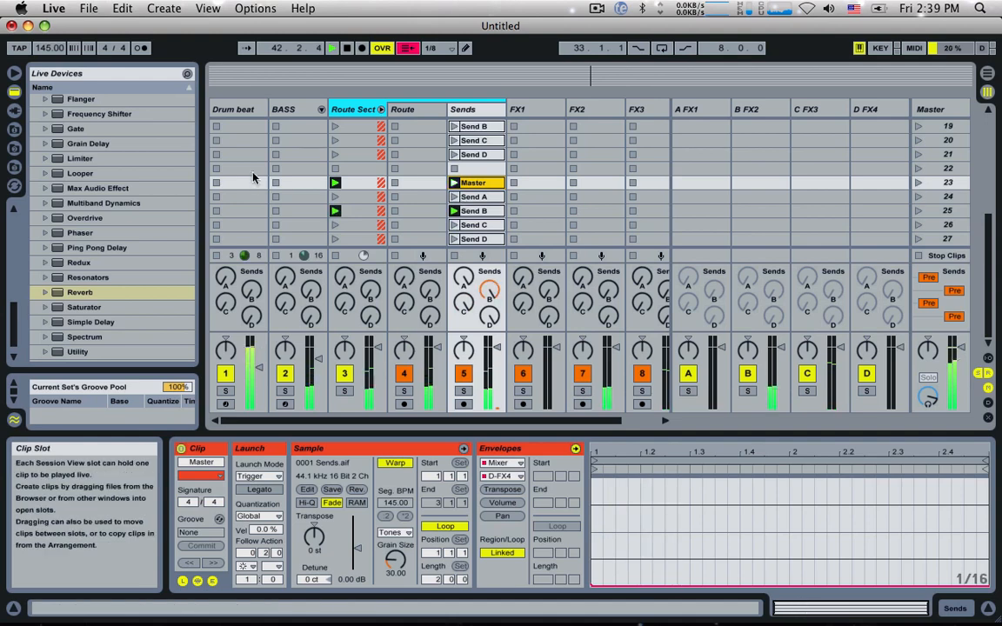
Step: Insert a MIDI track directly after the BASS track and name it Synth
{"action": "left_click", "coordinate": [286, 110]}
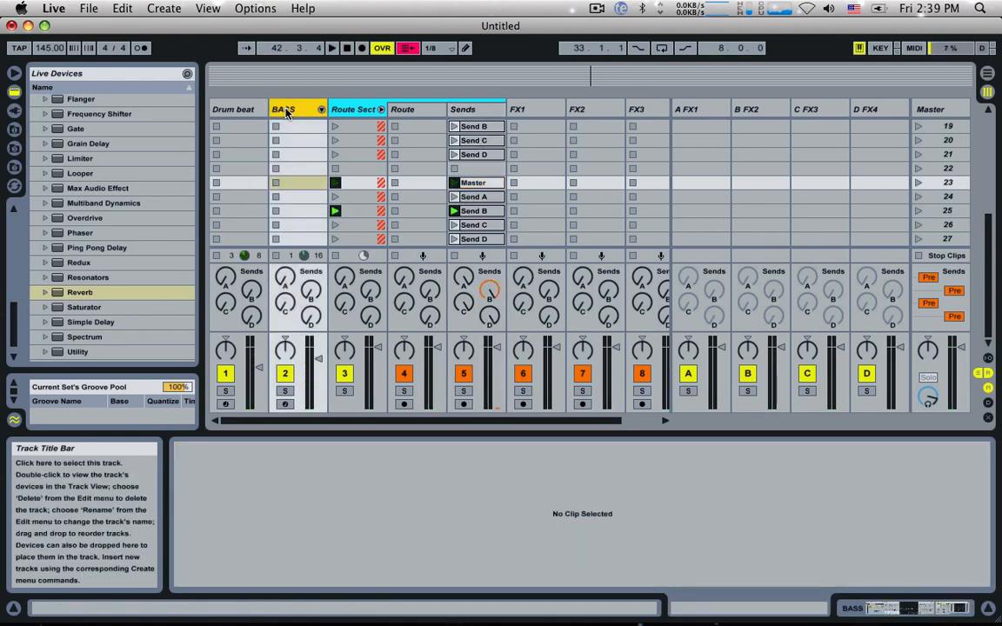
{"action": "key", "text": "super+shift+t"}
{"action": "key", "text": "super+r"}
{"action": "type", "text": "Synth"}
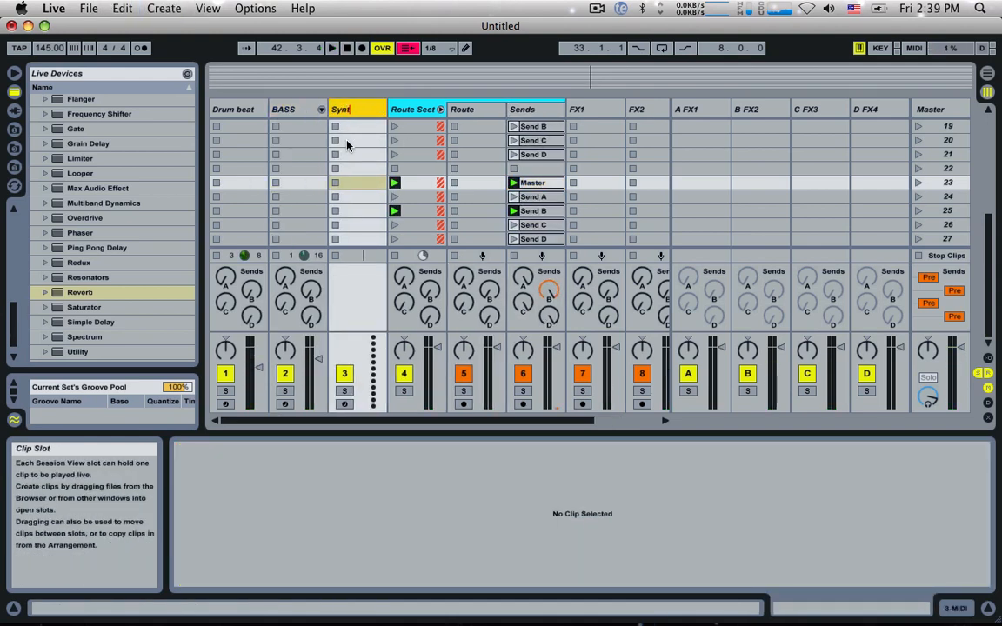
{"action": "key", "text": "Return"}
Step: Rename the Synth track to Loop
{"action": "key", "text": "super+r"}
{"action": "type", "text": "Loop"}
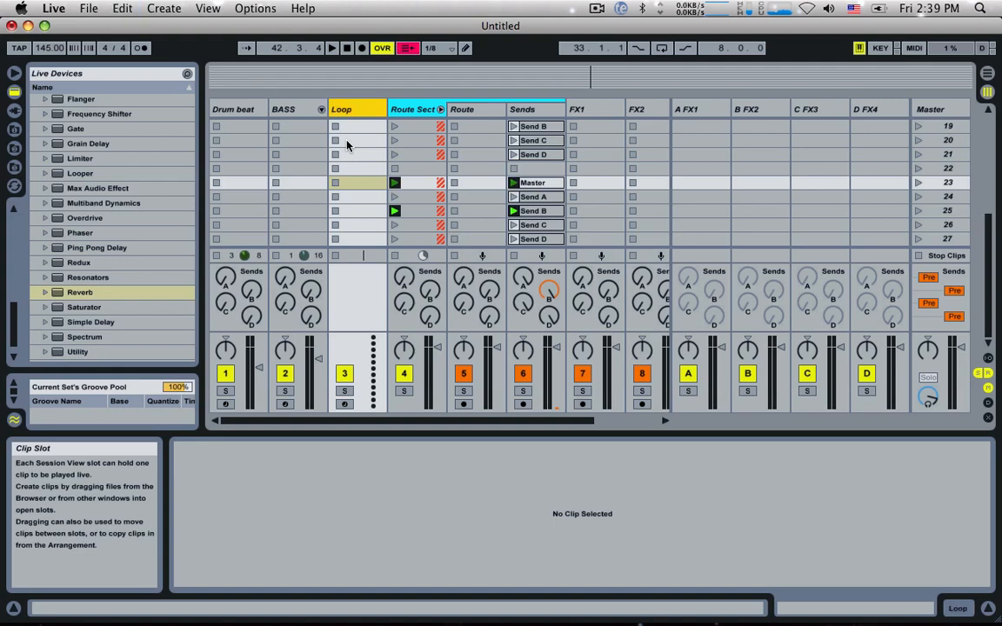
{"action": "key", "text": "Return"}
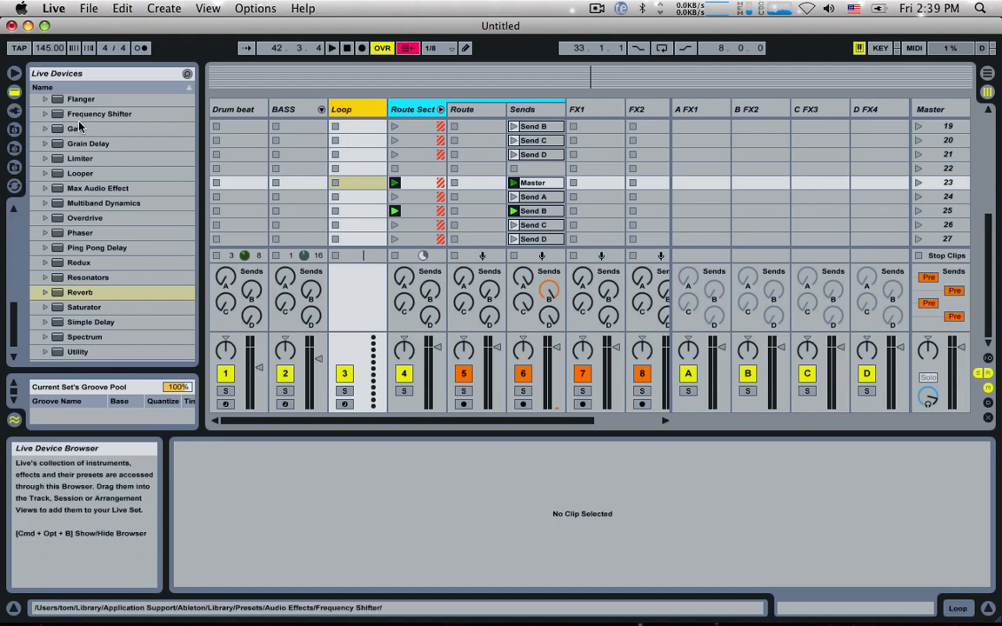
Step: Show the sample folders in the file browser, collapse the HIHATS folder and expand PERCUSSION LOOPS VARIOUS
{"action": "left_click", "coordinate": [14, 148]}
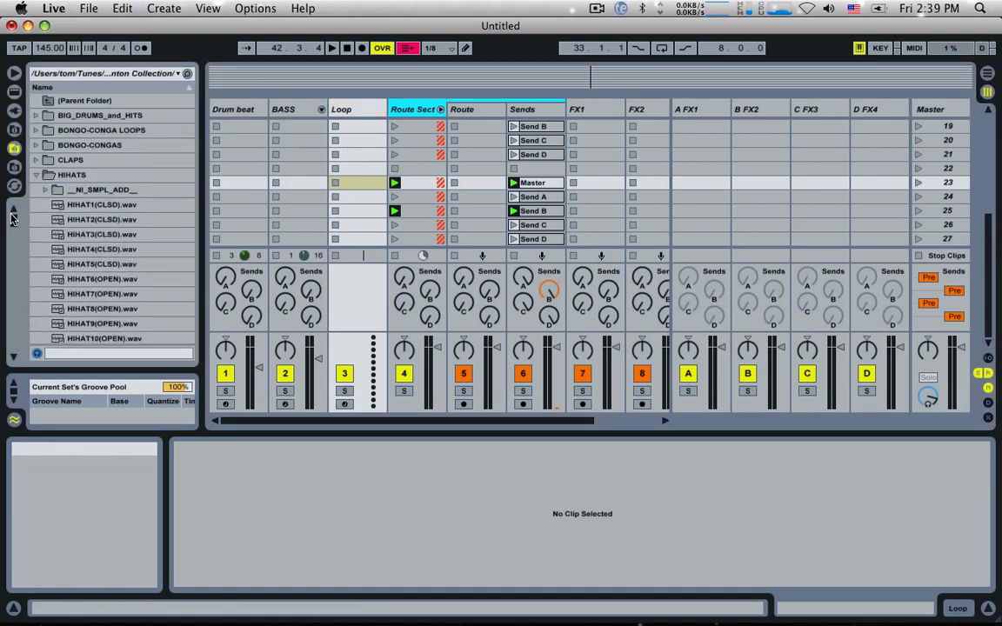
{"action": "left_click", "coordinate": [36, 175]}
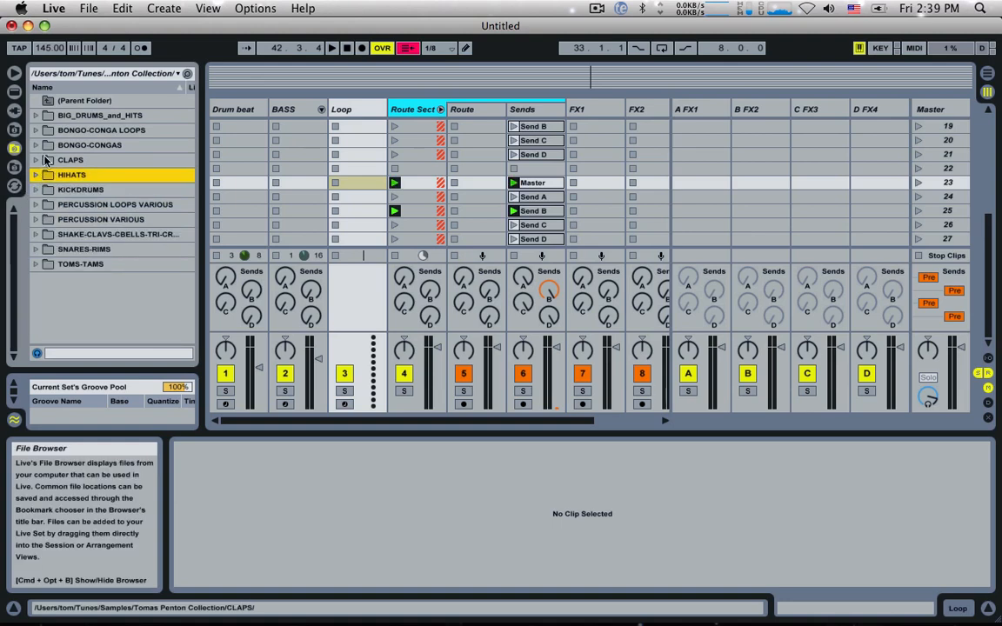
{"action": "left_click", "coordinate": [43, 206]}
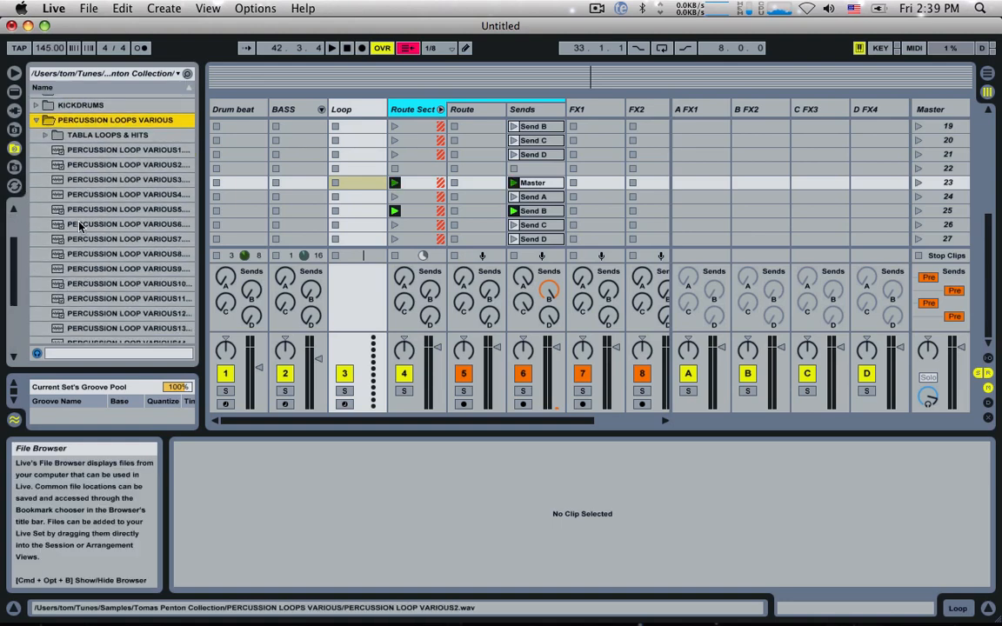
Step: Audition several percussion loops in the PERCUSSION LOOPS VARIOUS folder, including numbers 14, 20, 21, 16, 15, 13 and 9
{"action": "left_click", "coordinate": [139, 254]}
{"action": "scroll", "coordinate": [139, 256], "scroll_direction": "down", "scroll_amount": 5}
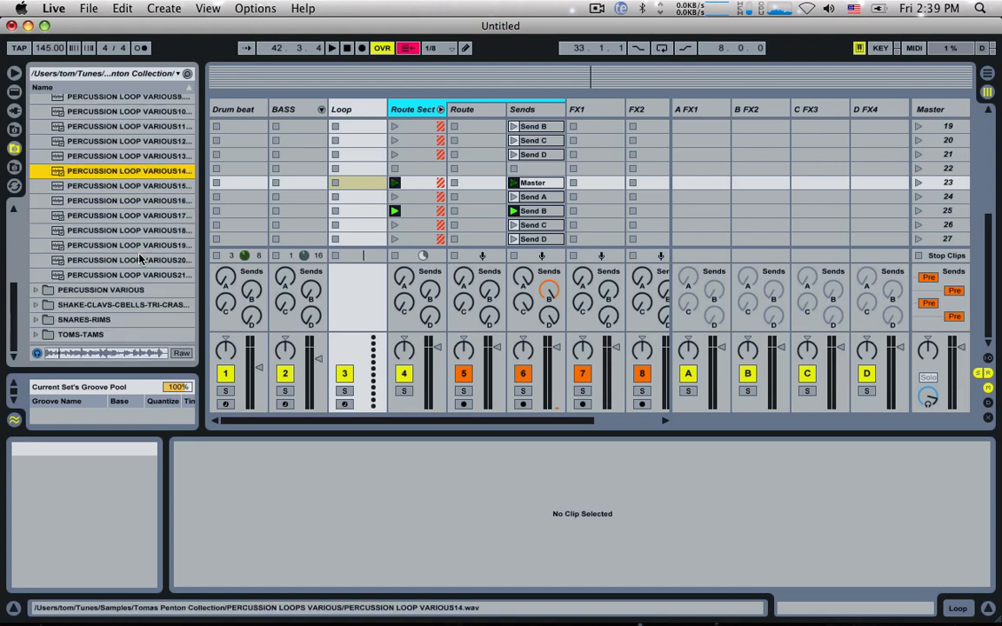
{"action": "left_click", "coordinate": [139, 260]}
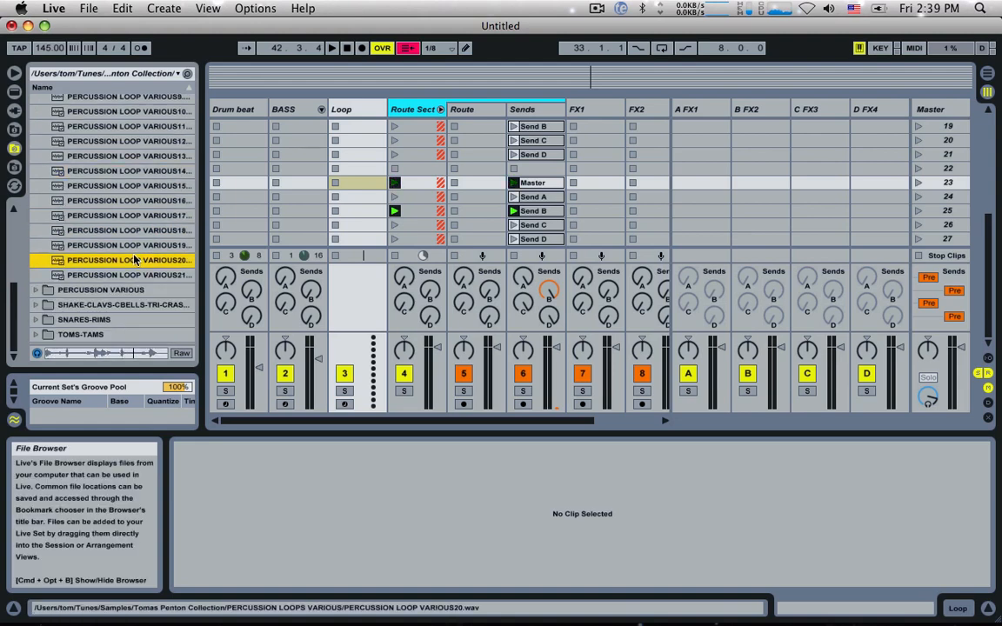
{"action": "key", "text": "Down"}
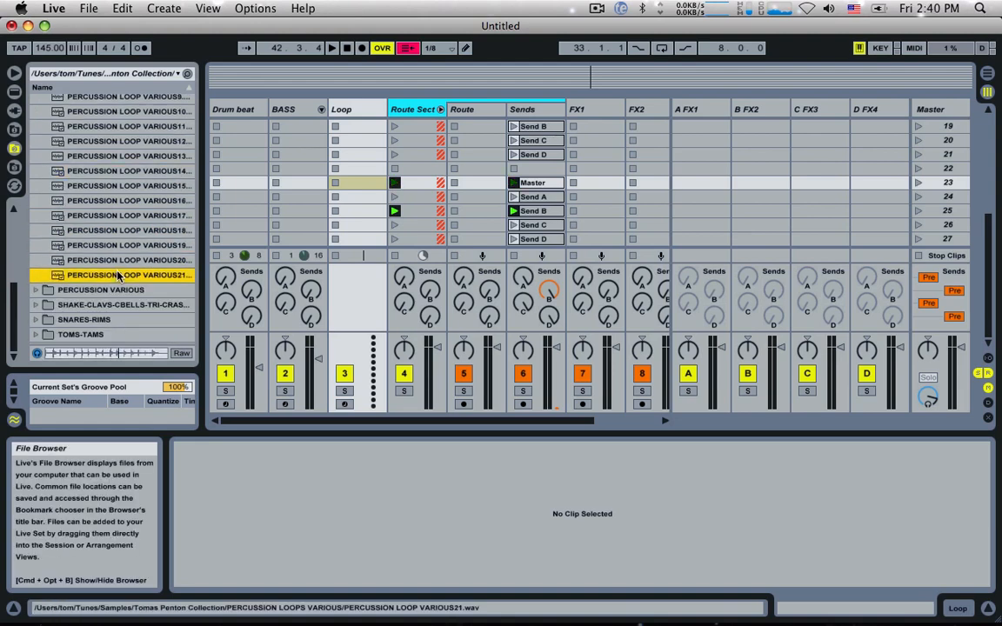
{"action": "left_click", "coordinate": [117, 216]}
{"action": "left_click", "coordinate": [123, 200]}
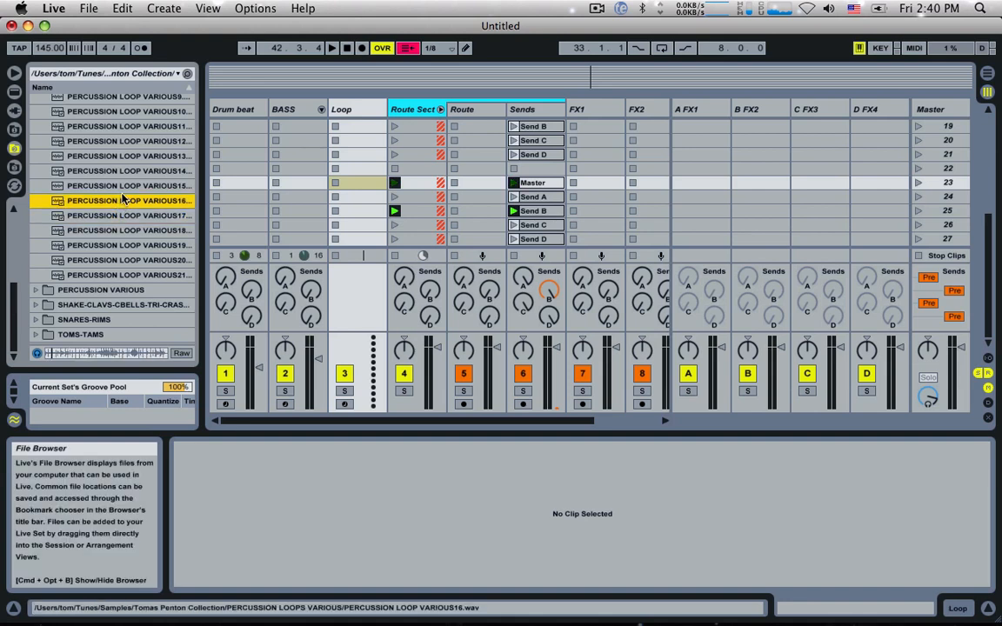
{"action": "left_click", "coordinate": [118, 186]}
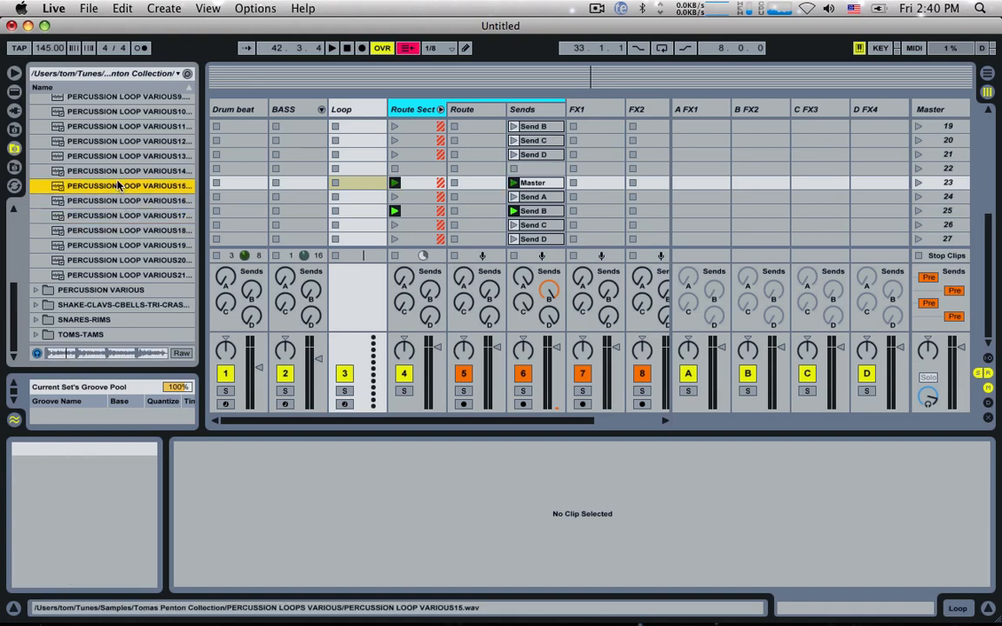
{"action": "left_click", "coordinate": [120, 171]}
{"action": "scroll", "coordinate": [117, 173], "scroll_direction": "up", "scroll_amount": 1}
{"action": "left_click", "coordinate": [117, 173]}
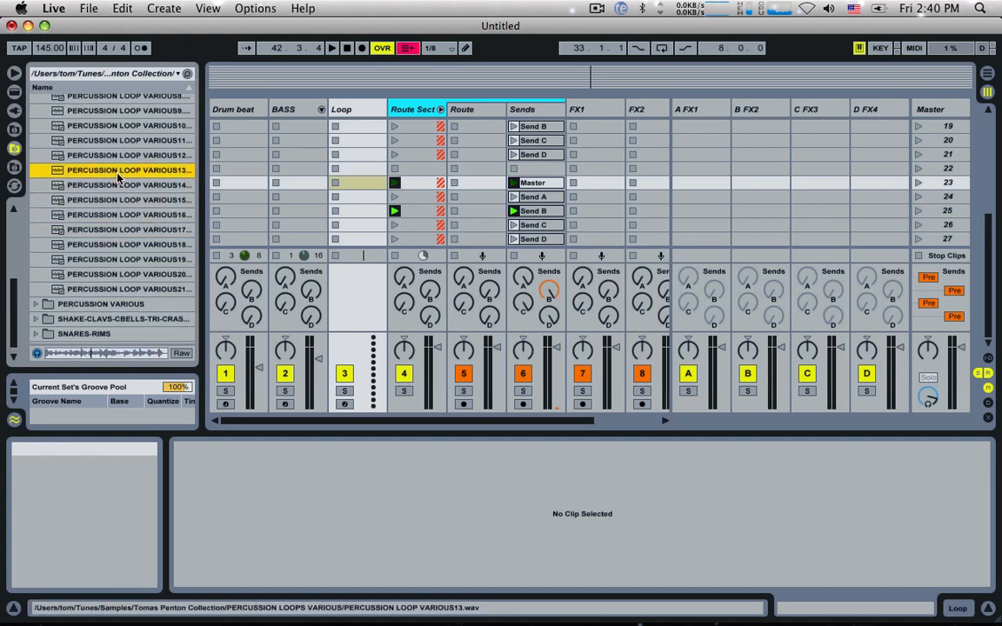
{"action": "left_click", "coordinate": [127, 157]}
{"action": "scroll", "coordinate": [125, 156], "scroll_direction": "up", "scroll_amount": 2}
{"action": "scroll", "coordinate": [125, 159], "scroll_direction": "up", "scroll_amount": 1}
{"action": "left_click", "coordinate": [125, 157]}
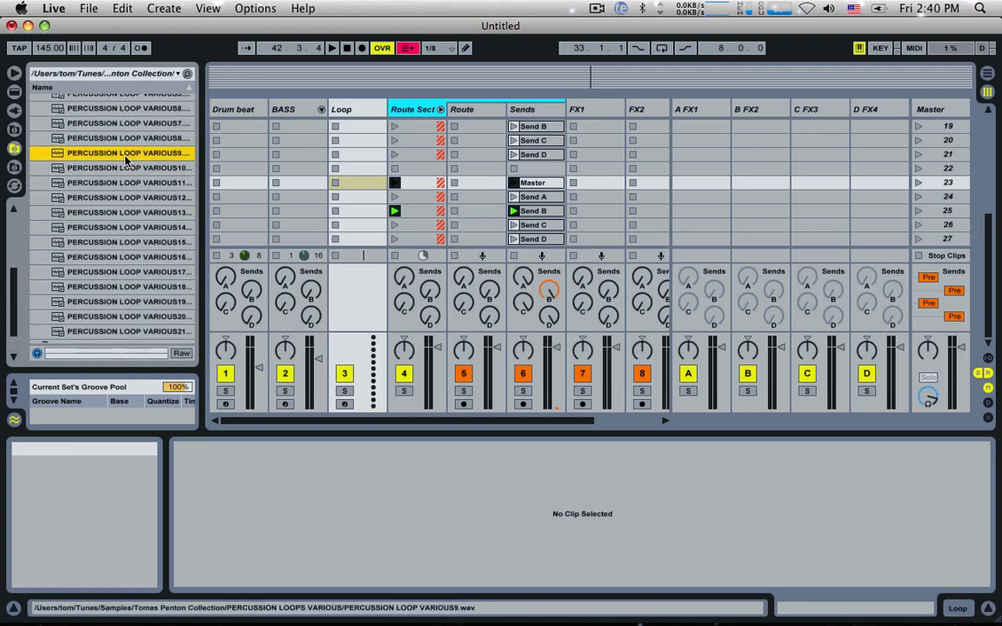
{"action": "scroll", "coordinate": [125, 160], "scroll_direction": "up", "scroll_amount": 5}
Step: Go up to the Samples folder, look inside Vengeance Effects Vol 1 and collapse its 3 VFX Downlifter folder
{"action": "left_click", "coordinate": [113, 101]}
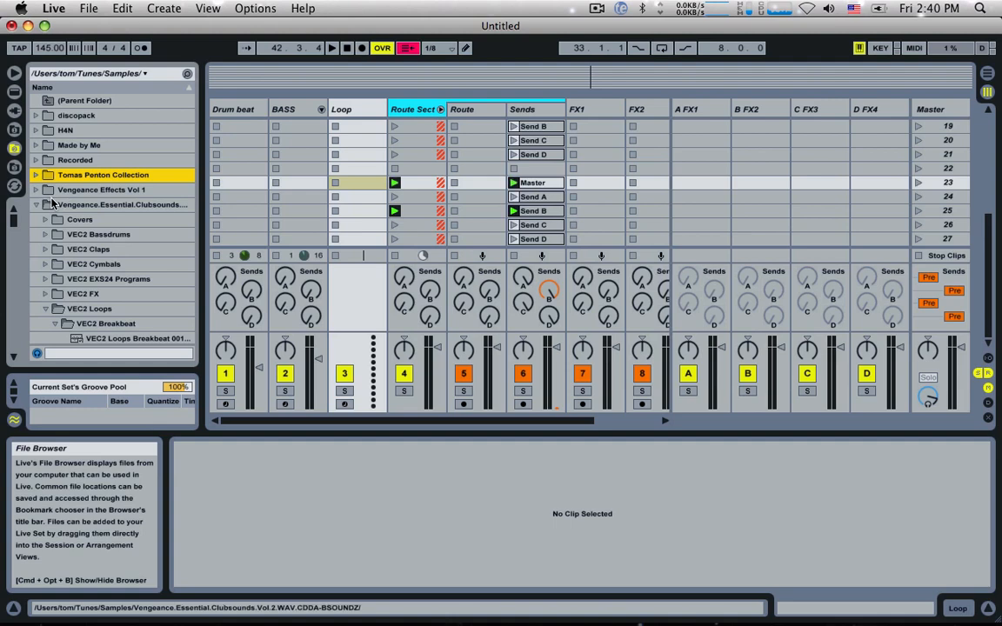
{"action": "double_click", "coordinate": [55, 193]}
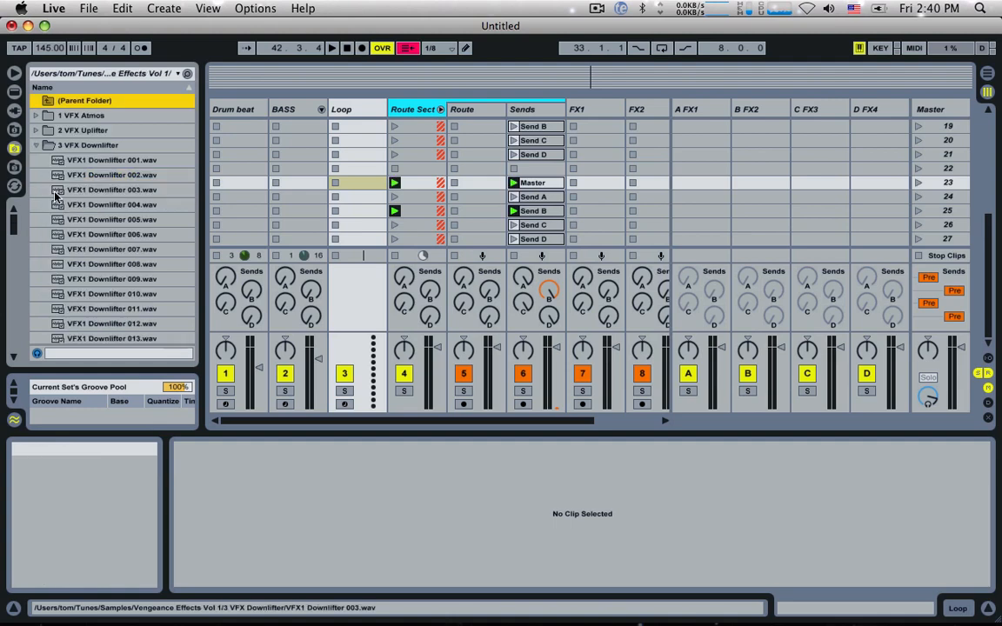
{"action": "left_click", "coordinate": [42, 145]}
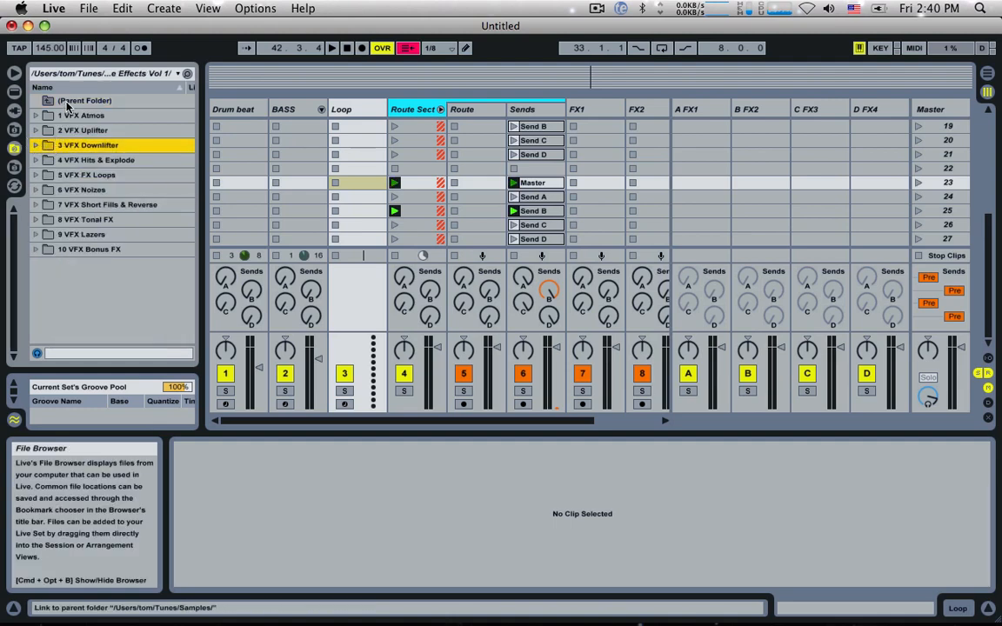
Step: Return to the Samples folder and open the Vengeance Essential Clubsounds Vol.2 folder at its VEC2 Breakbeat loops
{"action": "left_click", "coordinate": [66, 103]}
{"action": "left_click", "coordinate": [64, 206]}
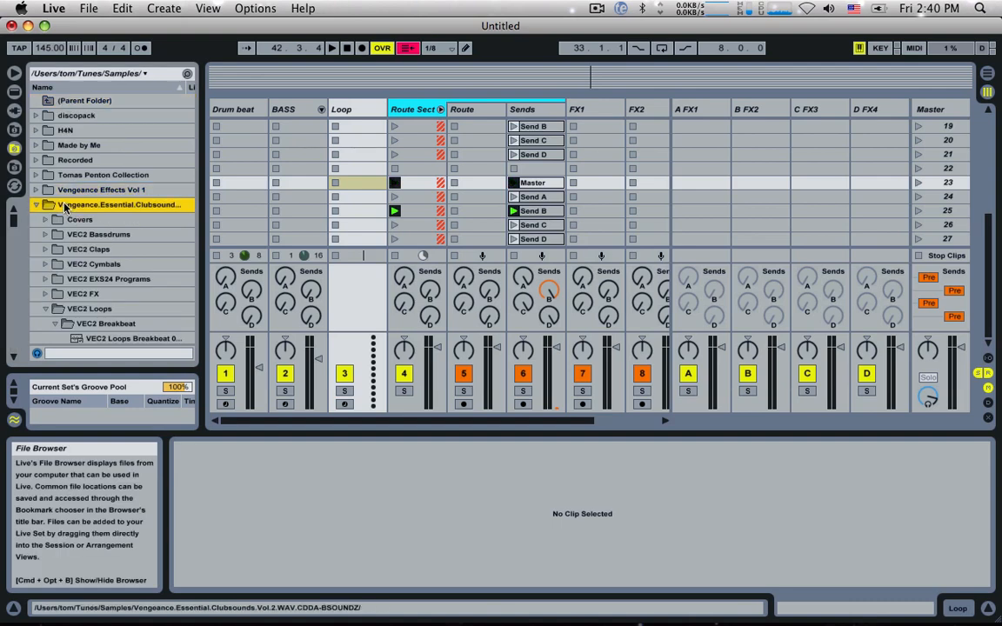
{"action": "double_click", "coordinate": [64, 205]}
{"action": "scroll", "coordinate": [98, 246], "scroll_direction": "down", "scroll_amount": 5}
Step: Audition breakbeat loops, add VEC2 Loops Breakbeat 016 to the Loop track's scene 19 slot and launch the clip
{"action": "left_click", "coordinate": [99, 247]}
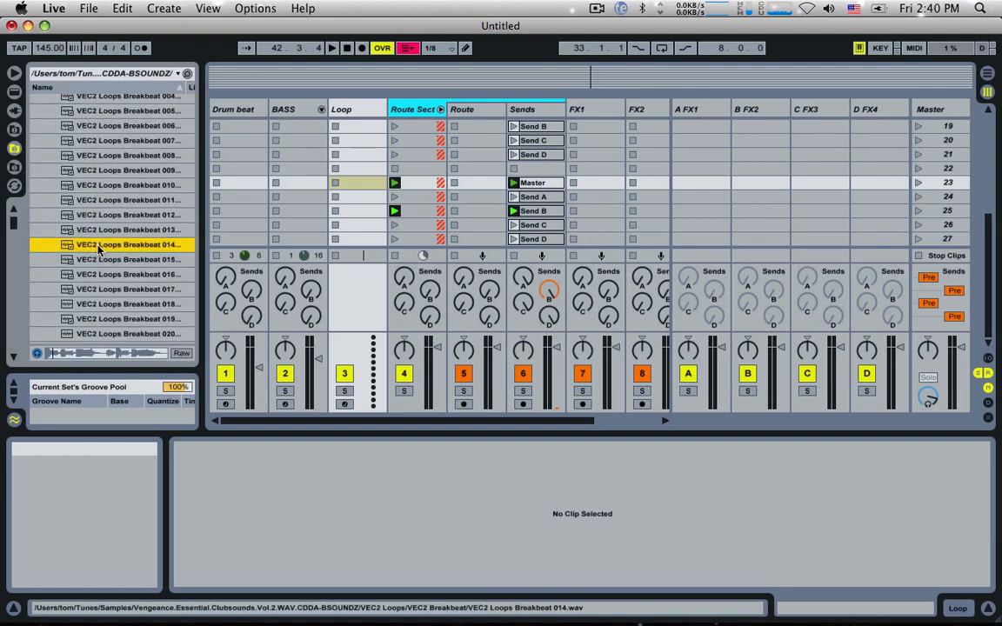
{"action": "left_click", "coordinate": [63, 277]}
{"action": "scroll", "coordinate": [125, 283], "scroll_direction": "down", "scroll_amount": 2}
{"action": "scroll", "coordinate": [125, 285], "scroll_direction": "down", "scroll_amount": 2}
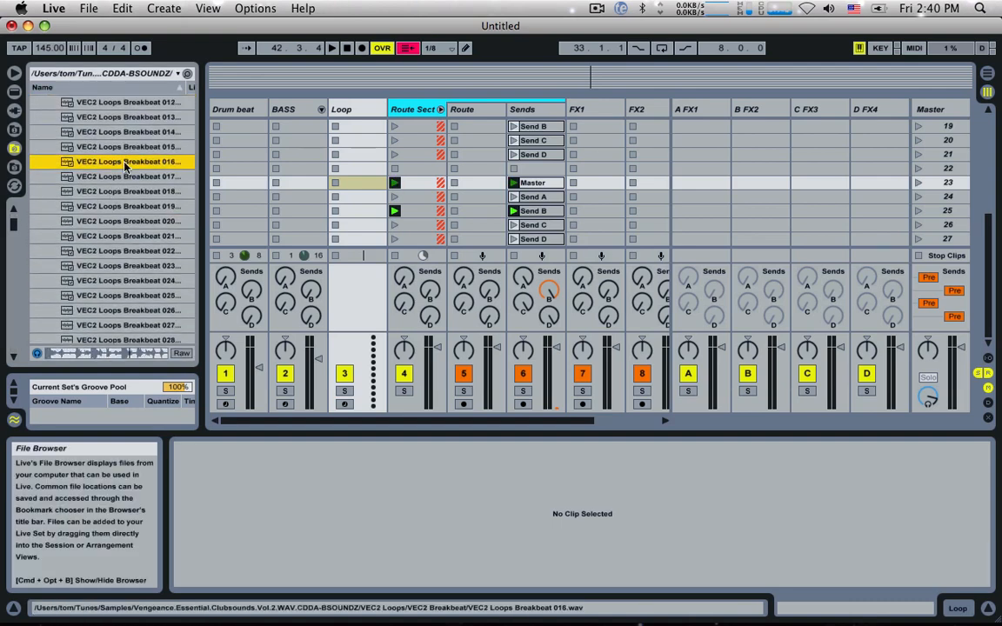
{"action": "left_click_drag", "start_coordinate": [122, 167], "coordinate": [348, 127]}
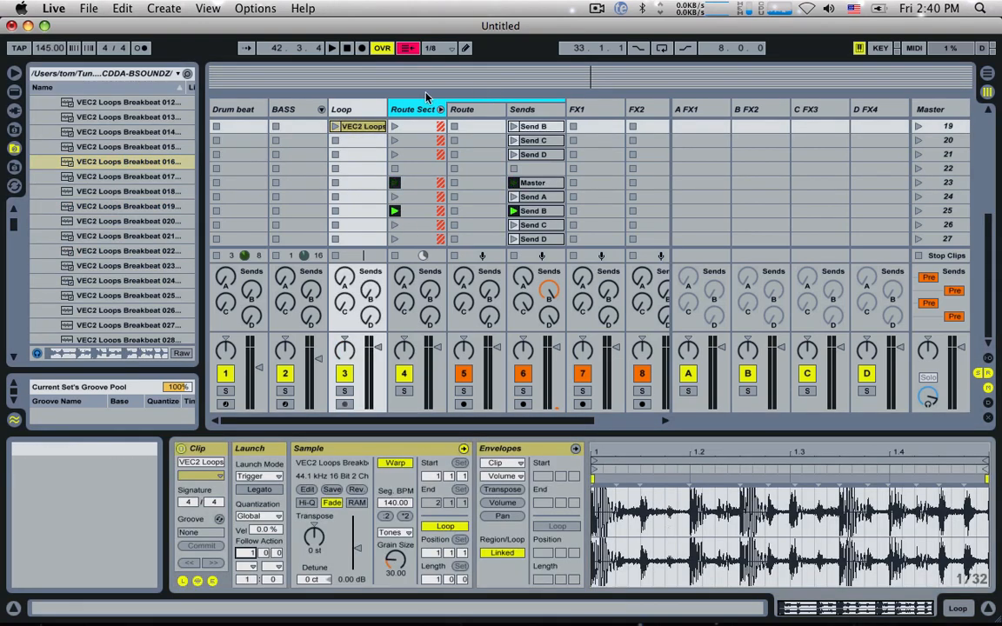
{"action": "left_click", "coordinate": [334, 127]}
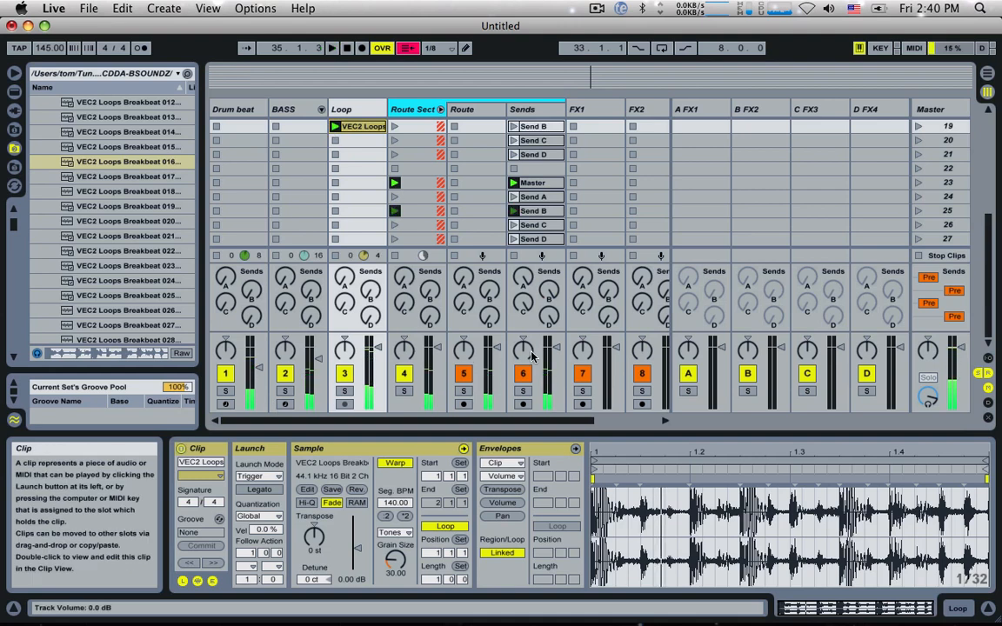
Step: Using the In/Out section, set the BASS track's audio output to Master and the Loop track's to Route, and hide the section again
{"action": "left_click", "coordinate": [988, 358]}
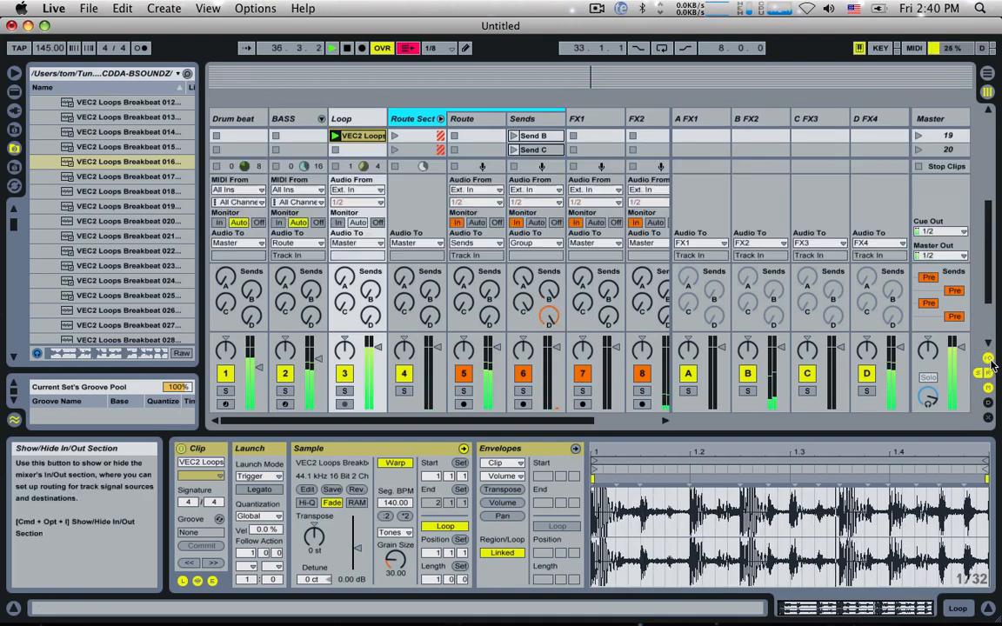
{"action": "left_click", "coordinate": [296, 243]}
{"action": "left_click", "coordinate": [293, 280]}
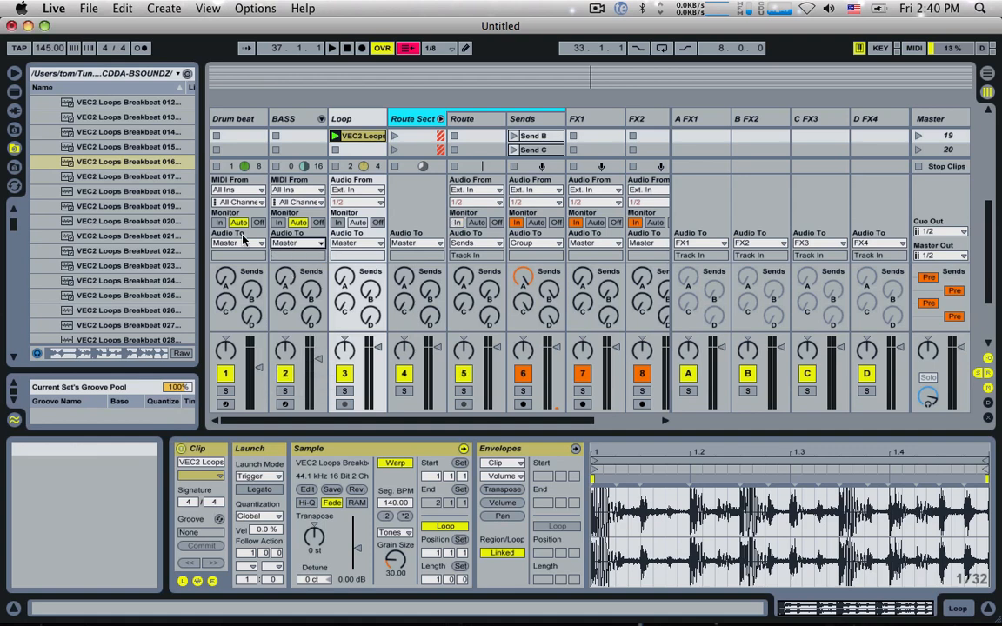
{"action": "left_click", "coordinate": [355, 242]}
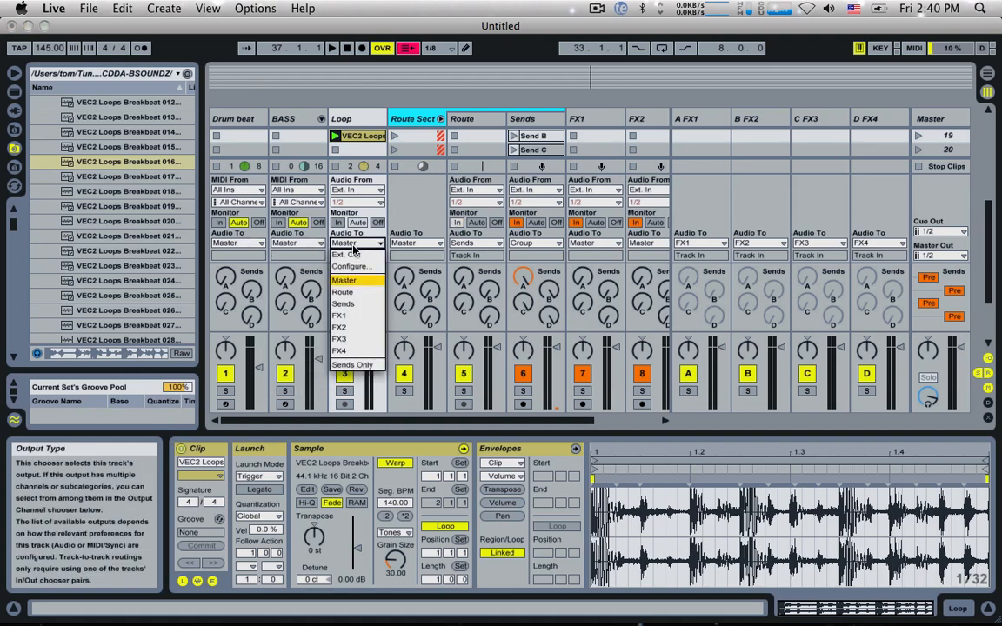
{"action": "left_click", "coordinate": [345, 293]}
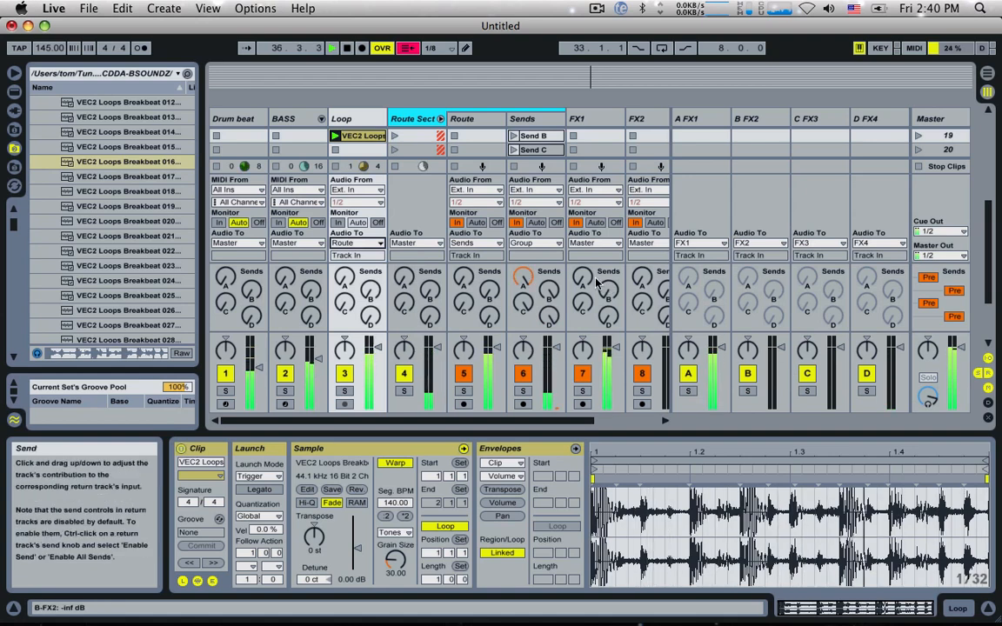
{"action": "left_click", "coordinate": [987, 358]}
Step: Launch the Master clip of the Sends track in scene 11, followed by the one in scene 17
{"action": "scroll", "coordinate": [475, 193], "scroll_direction": "up", "scroll_amount": 5}
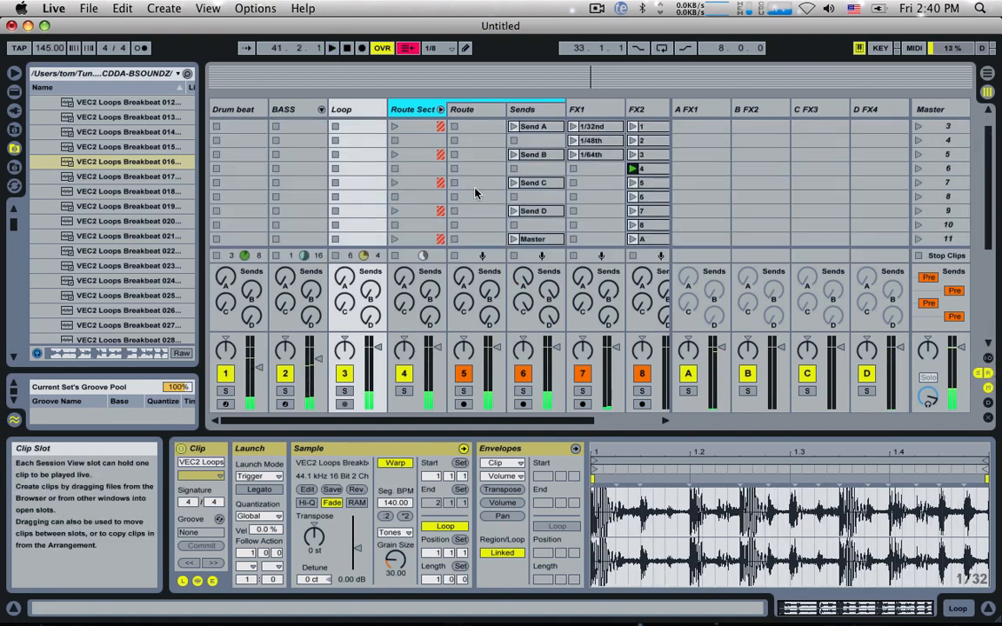
{"action": "scroll", "coordinate": [464, 168], "scroll_direction": "down", "scroll_amount": 4}
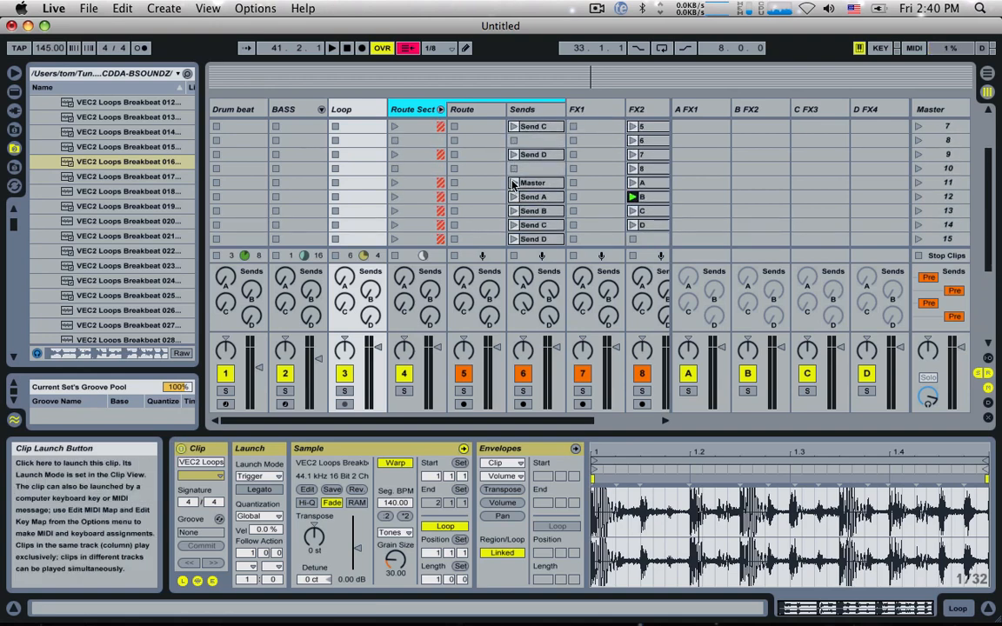
{"action": "left_click", "coordinate": [513, 183]}
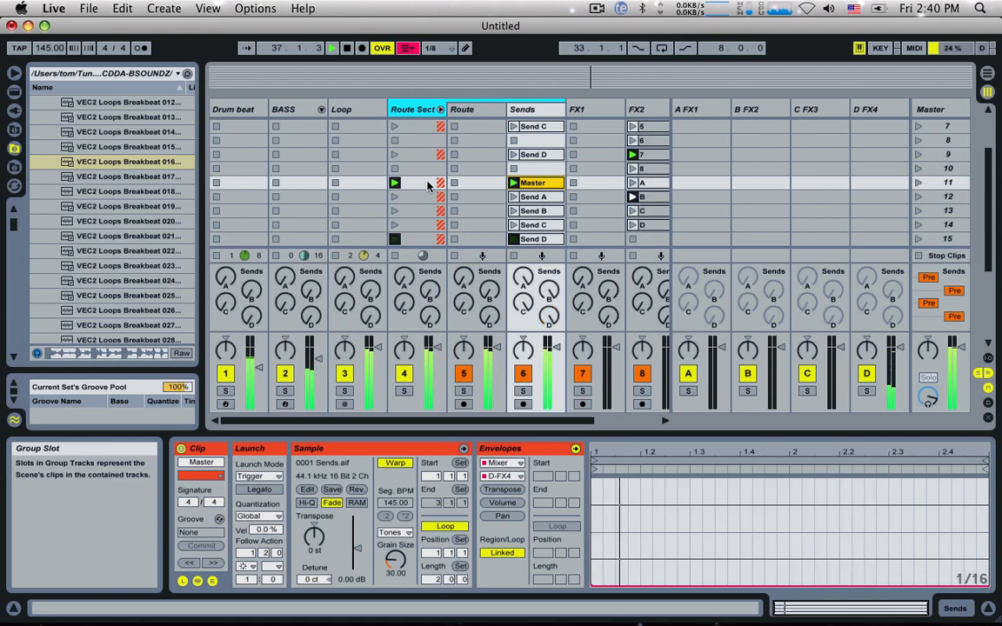
{"action": "scroll", "coordinate": [486, 196], "scroll_direction": "down", "scroll_amount": 6}
{"action": "left_click", "coordinate": [514, 182]}
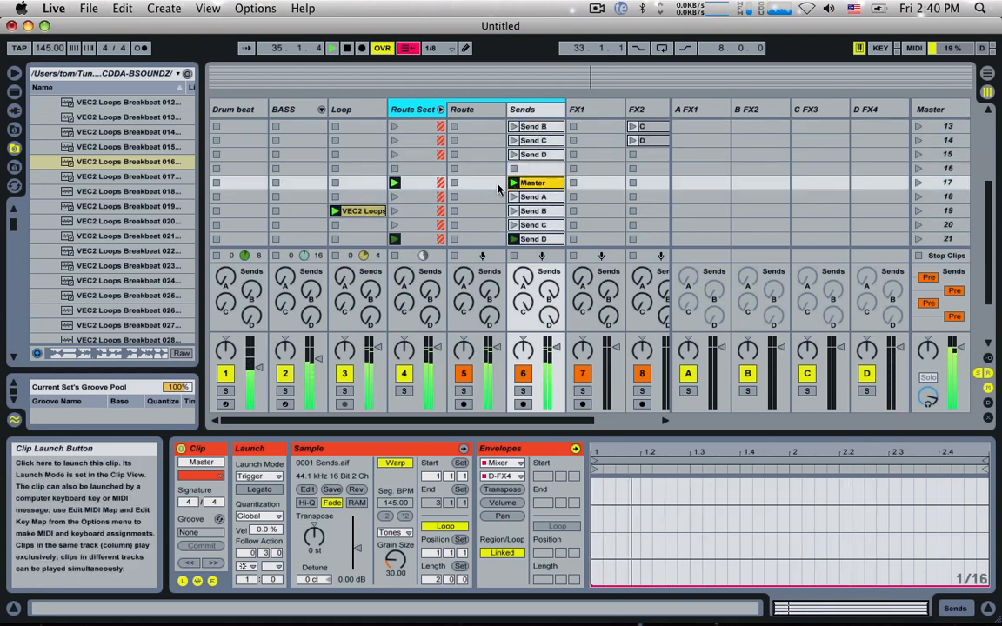
Step: Move the Loop track's breakbeat clip up to its scene 10 slot and transpose it up 4 semitones
{"action": "scroll", "coordinate": [414, 207], "scroll_direction": "up", "scroll_amount": 12}
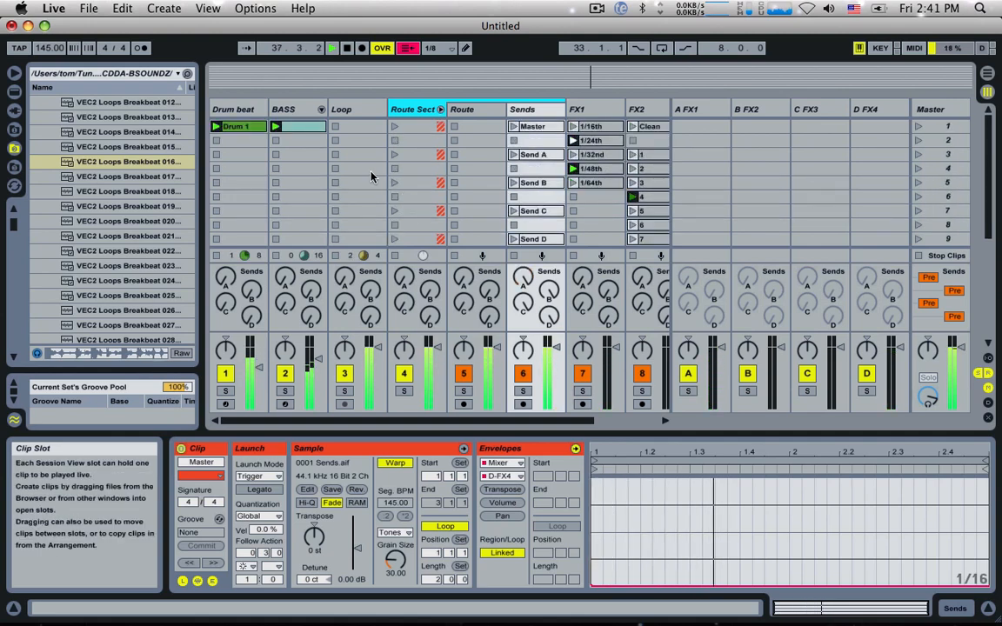
{"action": "scroll", "coordinate": [361, 204], "scroll_direction": "down", "scroll_amount": 10}
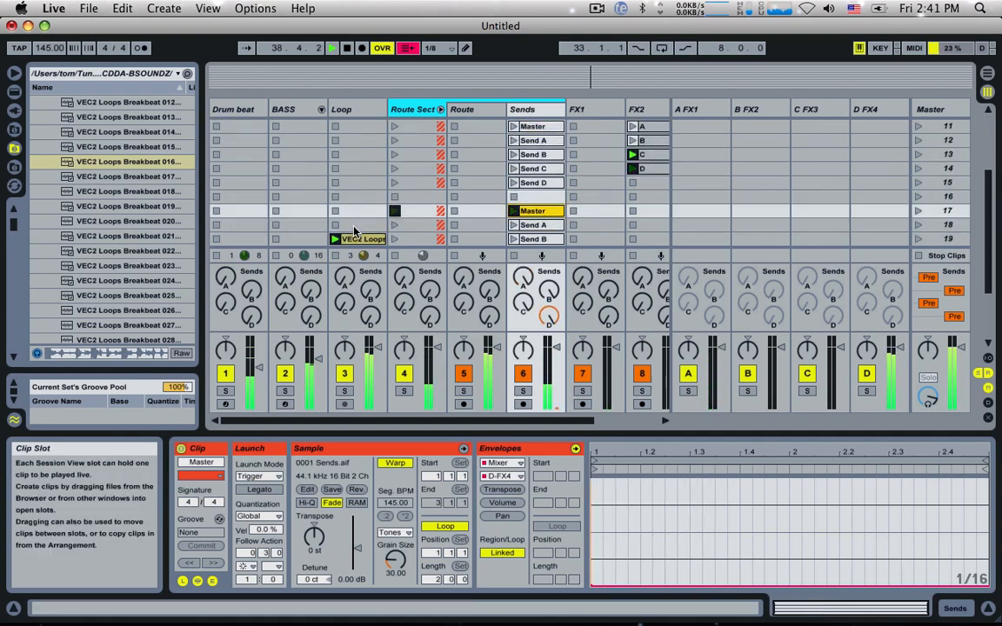
{"action": "left_click_drag", "start_coordinate": [353, 233], "coordinate": [364, 128]}
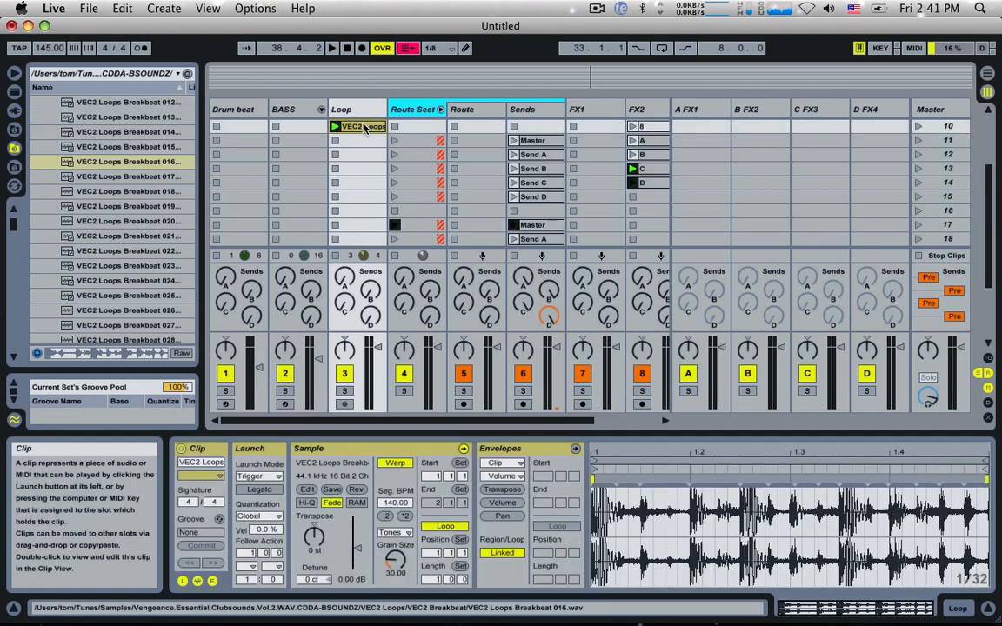
{"action": "key", "text": "space"}
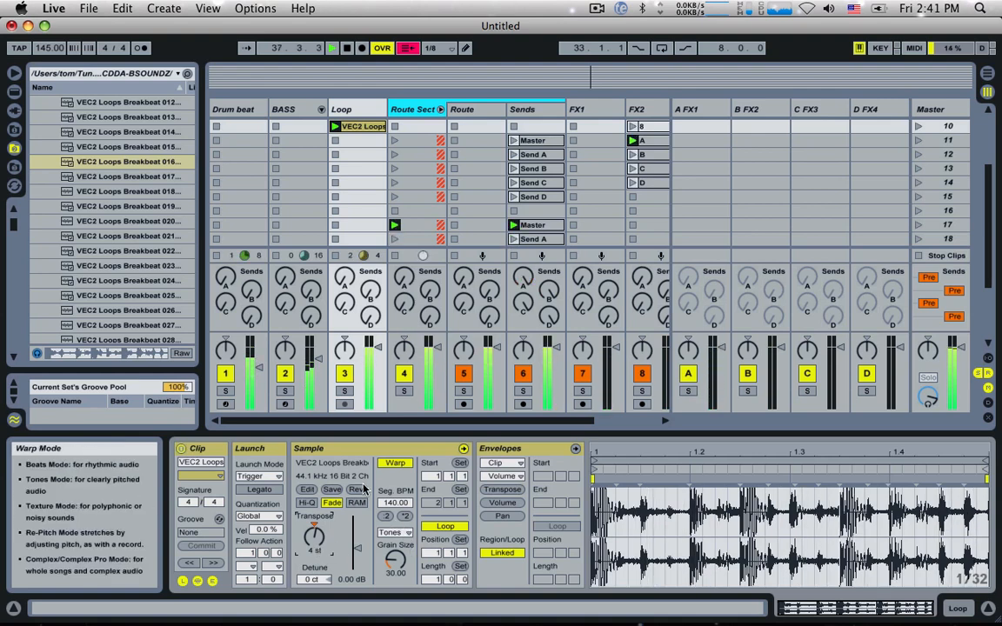
Step: Double the breakbeat clip's original tempo to 280 BPM and resume playback
{"action": "scroll", "coordinate": [348, 173], "scroll_direction": "up", "scroll_amount": 4}
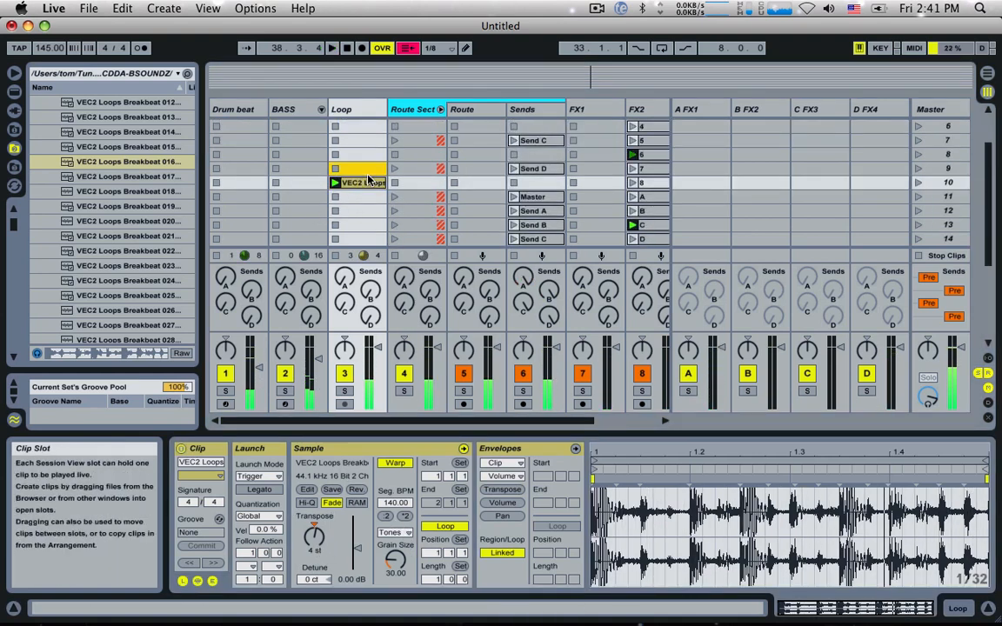
{"action": "left_click_drag", "start_coordinate": [368, 180], "coordinate": [368, 182]}
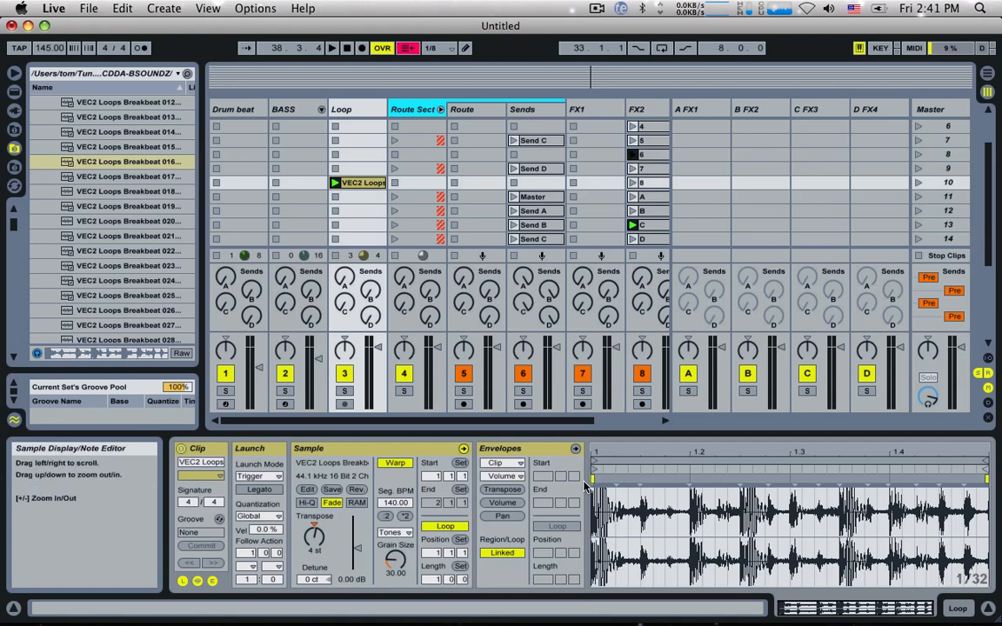
{"action": "left_click", "coordinate": [403, 516]}
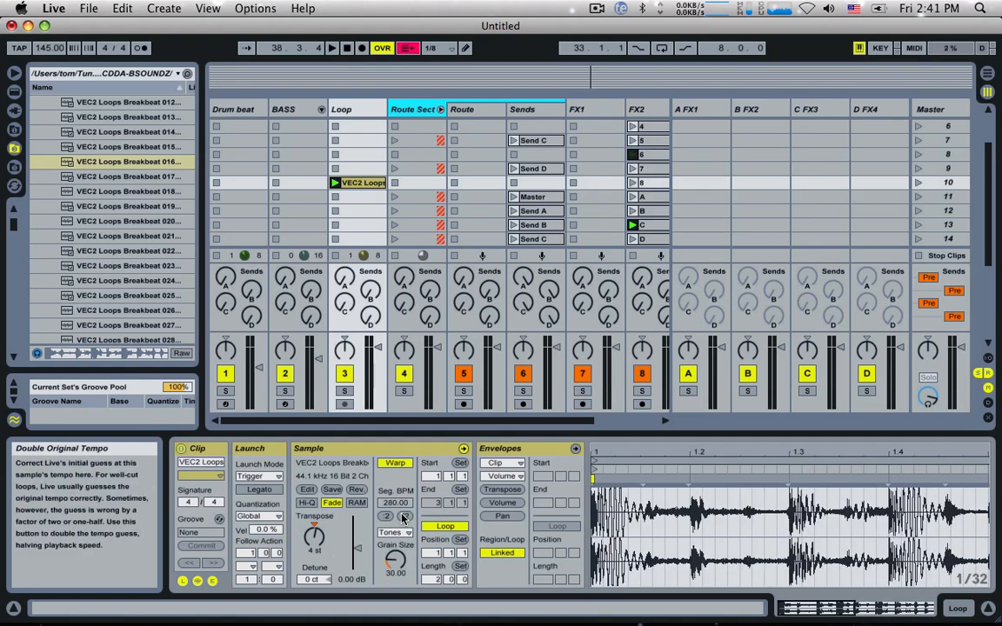
{"action": "key", "text": "space"}
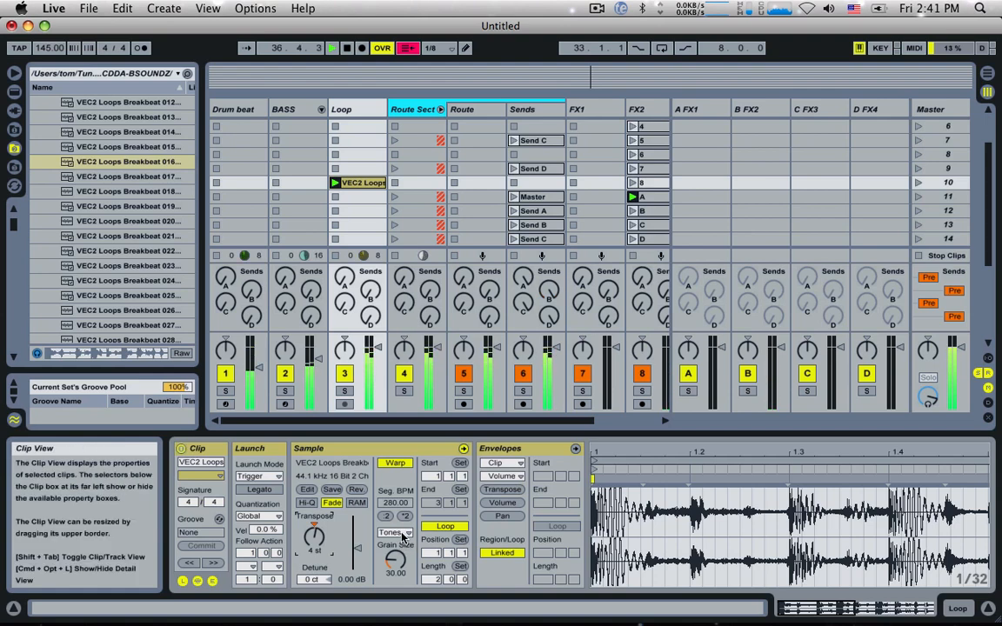
Step: Set the breakbeat clip's warp mode to Beats, try several Preserve divisions, and settle on 1/16
{"action": "left_click", "coordinate": [402, 537]}
{"action": "left_click", "coordinate": [391, 537]}
{"action": "left_click", "coordinate": [394, 558]}
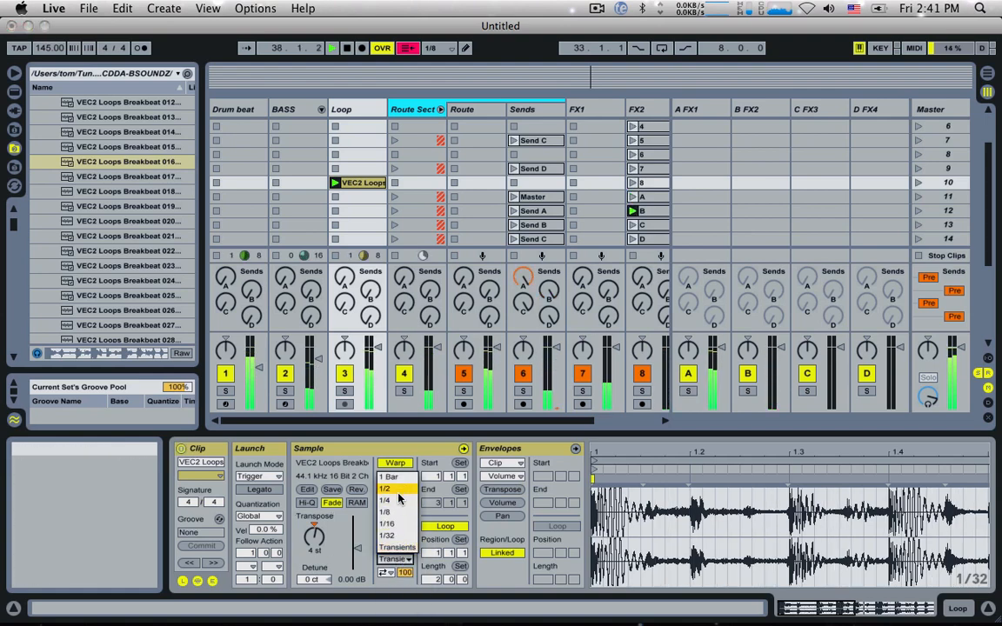
{"action": "left_click", "coordinate": [399, 492]}
{"action": "left_click", "coordinate": [394, 559]}
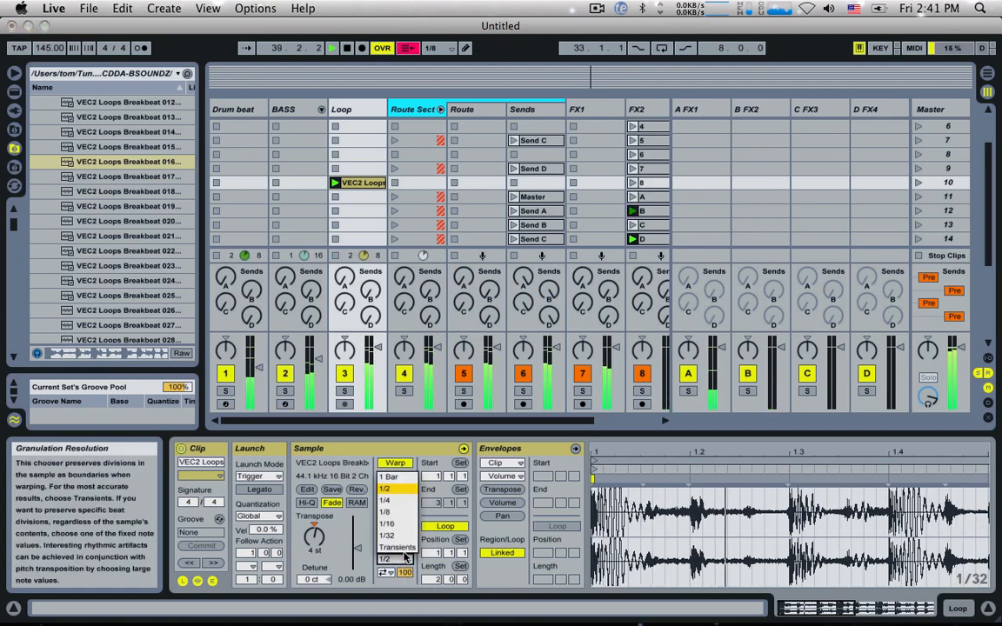
{"action": "left_click", "coordinate": [358, 466]}
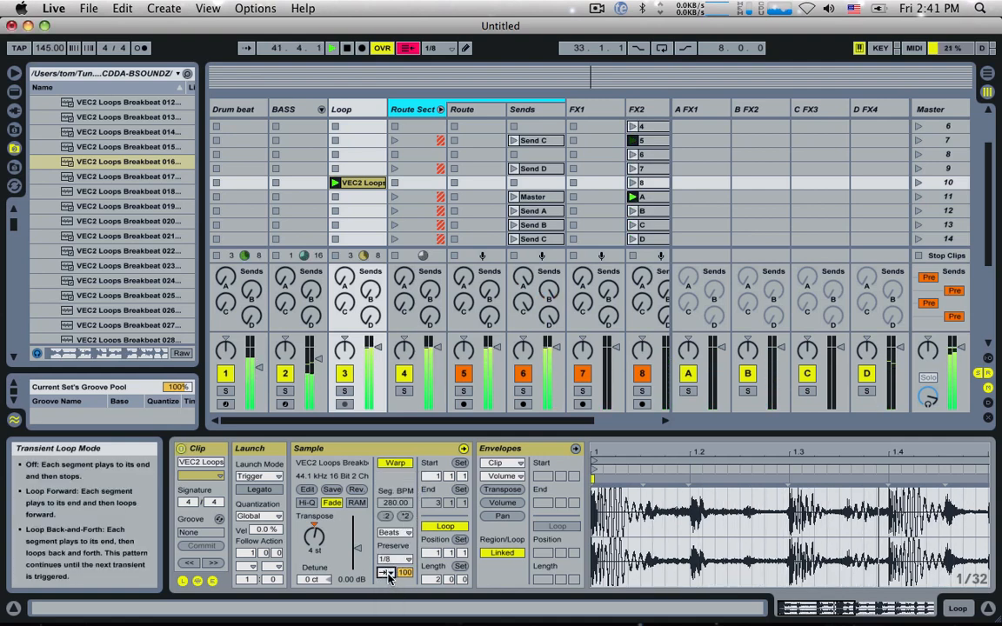
{"action": "left_click", "coordinate": [397, 561]}
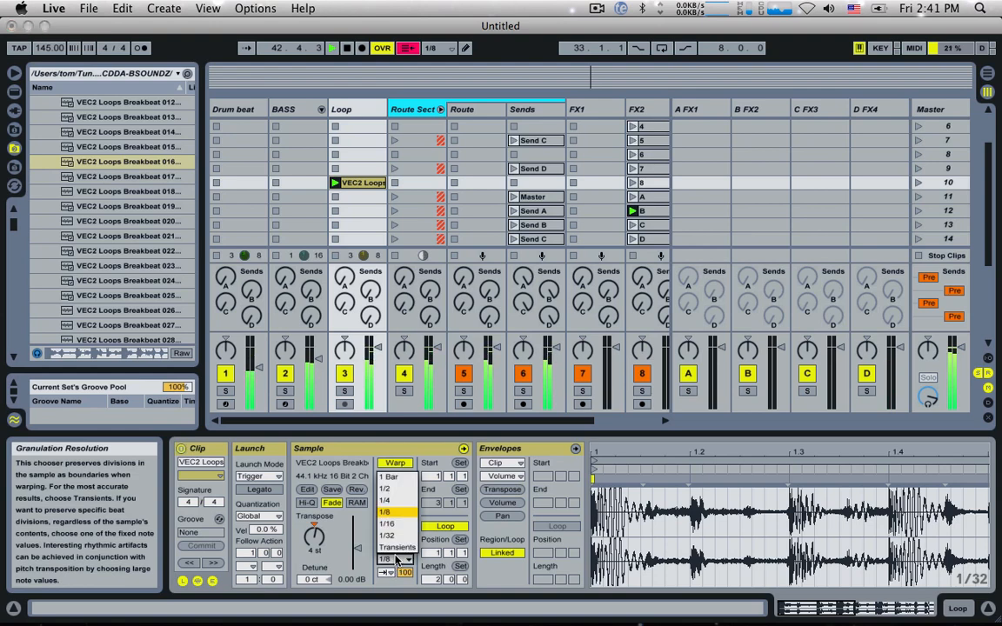
{"action": "left_click", "coordinate": [393, 524]}
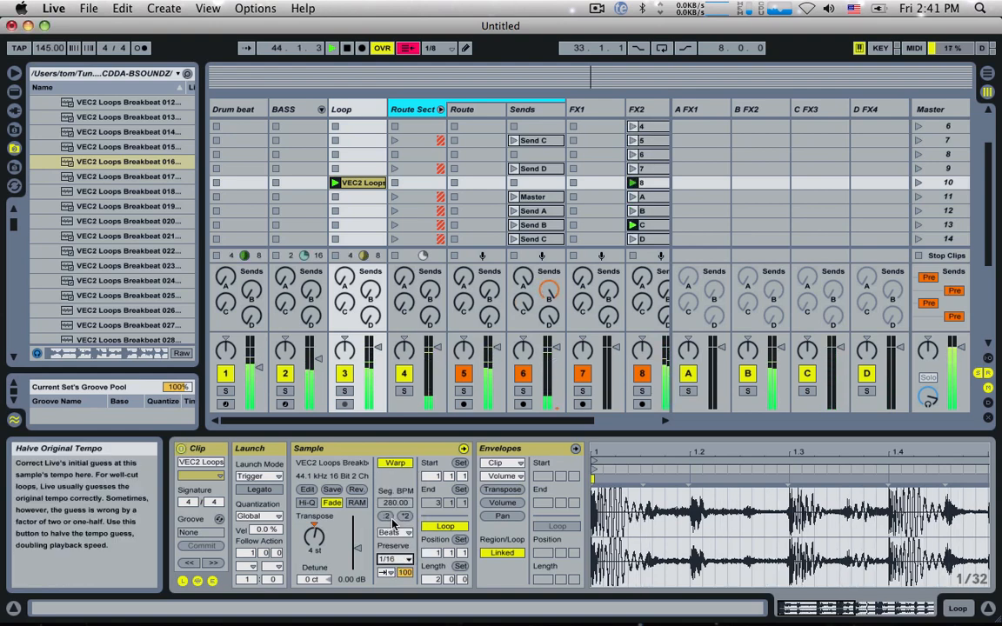
Step: Launch the Master clip in scene 23 of the Sends track
{"action": "scroll", "coordinate": [429, 179], "scroll_direction": "down", "scroll_amount": 5}
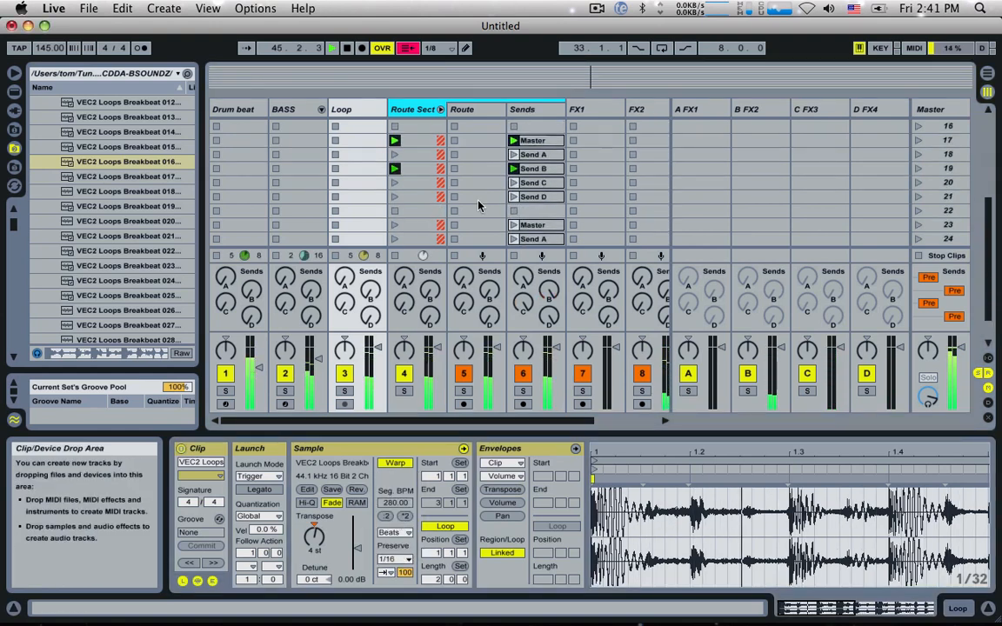
{"action": "left_click", "coordinate": [514, 184]}
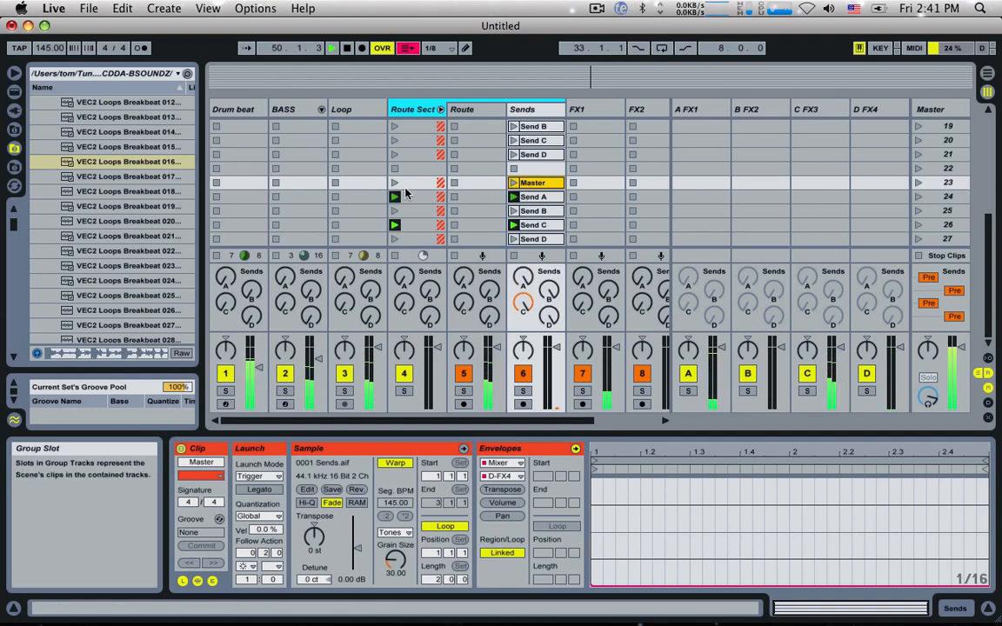
Step: Insert a MIDI track after the BASS track and rename it Syn
{"action": "scroll", "coordinate": [405, 193], "scroll_direction": "up", "scroll_amount": 5}
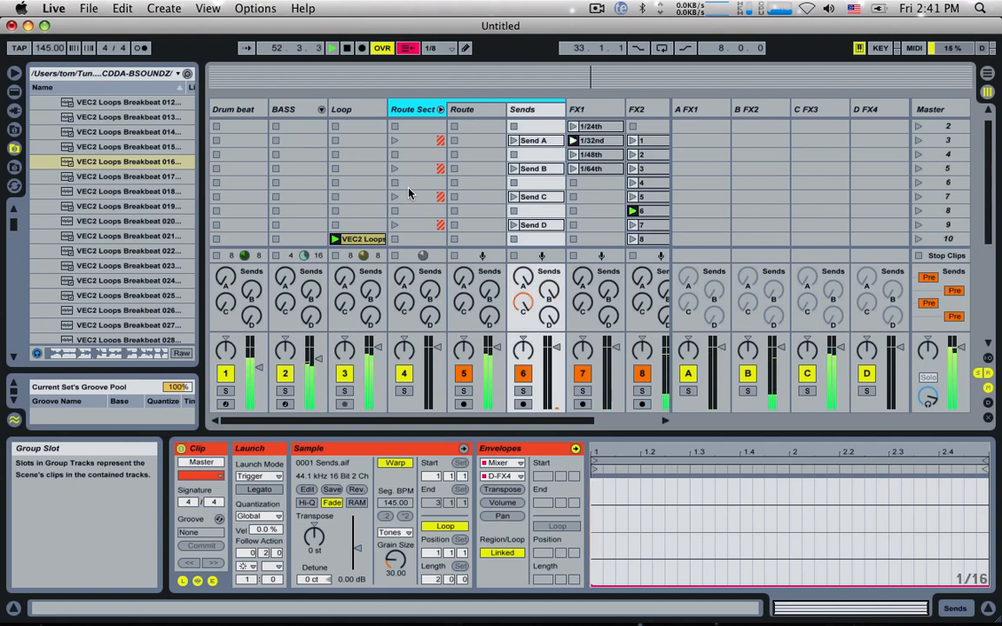
{"action": "left_click", "coordinate": [295, 110]}
{"action": "key", "text": "super+shift+t"}
{"action": "key", "text": "super+r"}
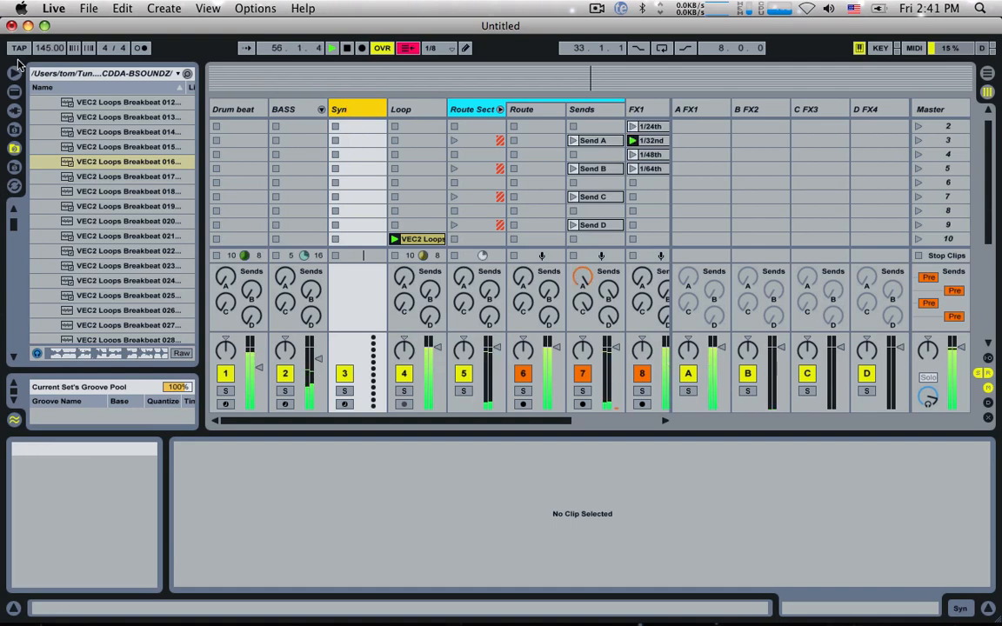
Step: Load Live's Operator instrument onto the Syn track
{"action": "left_click", "coordinate": [14, 92]}
{"action": "scroll", "coordinate": [105, 208], "scroll_direction": "up", "scroll_amount": 5}
{"action": "scroll", "coordinate": [105, 209], "scroll_direction": "up", "scroll_amount": 8}
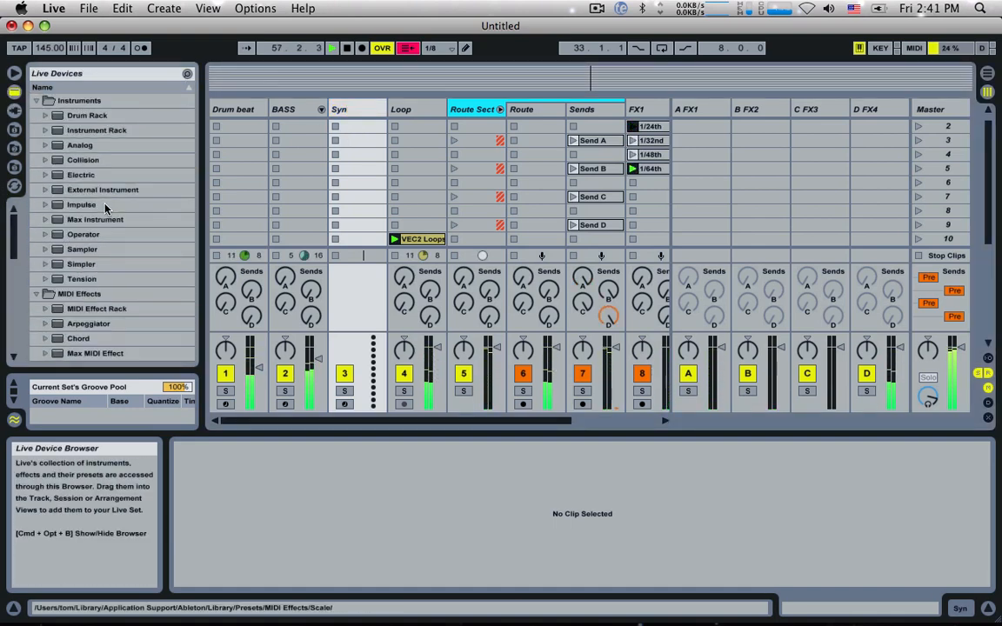
{"action": "double_click", "coordinate": [84, 234]}
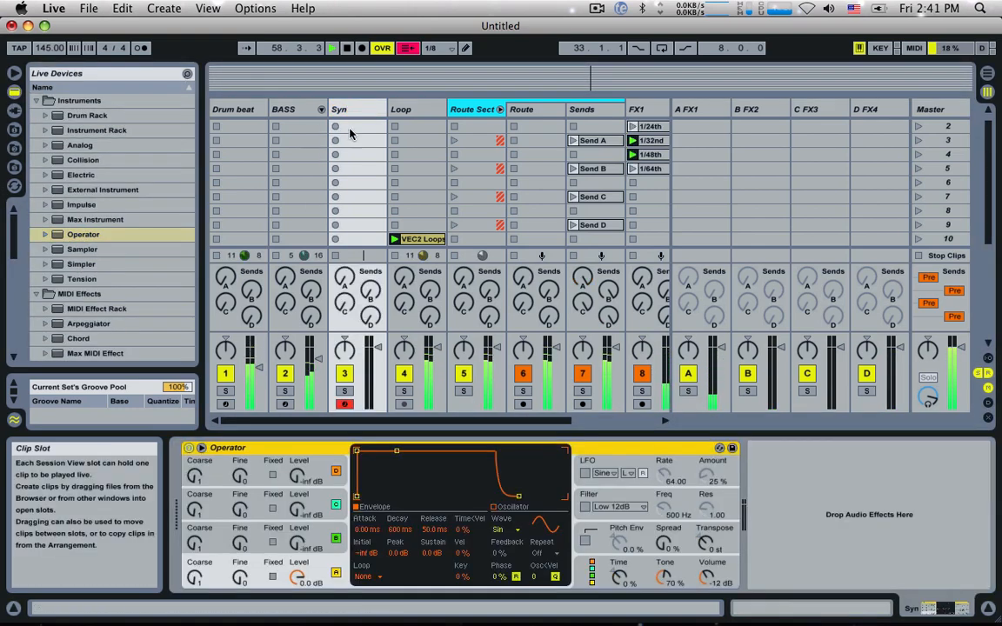
Step: Create a MIDI clip in the Syn track's scene 2 slot and add a G3 note at its start
{"action": "double_click", "coordinate": [353, 127]}
{"action": "double_click", "coordinate": [555, 507]}
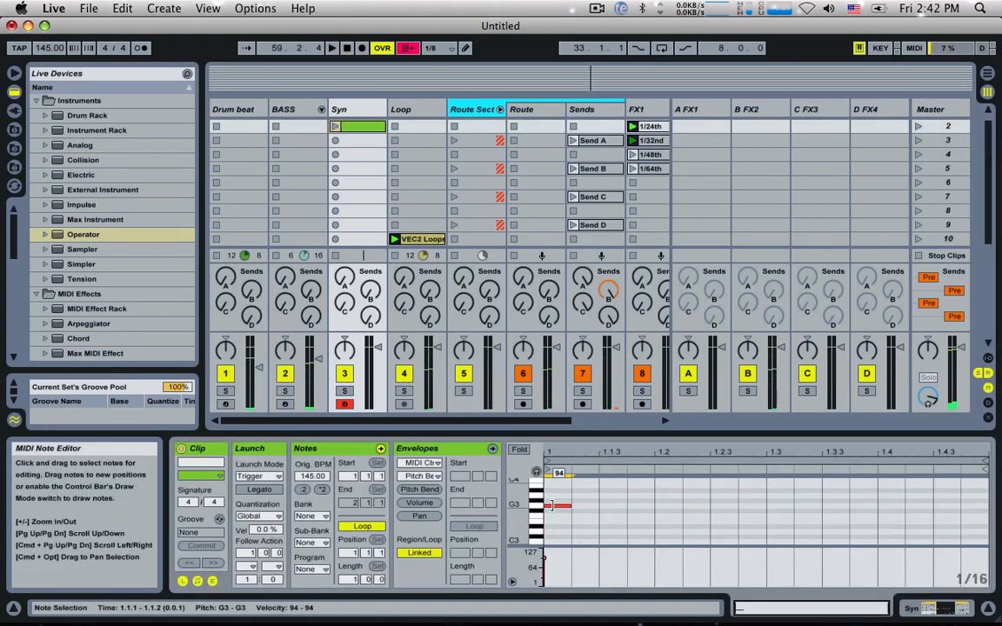
{"action": "key", "text": "space"}
Step: Launch the Syn clip and arrange its notes as three-note chords on beats 1.2 and 1.4
{"action": "key", "text": "space"}
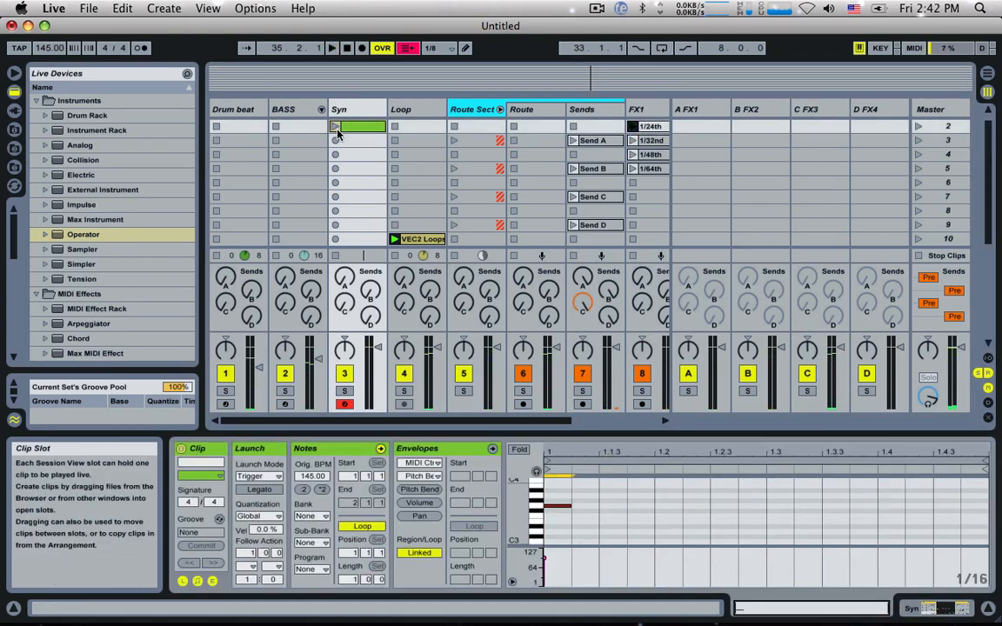
{"action": "left_click", "coordinate": [335, 127]}
{"action": "left_click_drag", "start_coordinate": [560, 507], "coordinate": [669, 525]}
{"action": "left_click_drag", "start_coordinate": [630, 491], "coordinate": [881, 540]}
{"action": "key", "text": "space"}
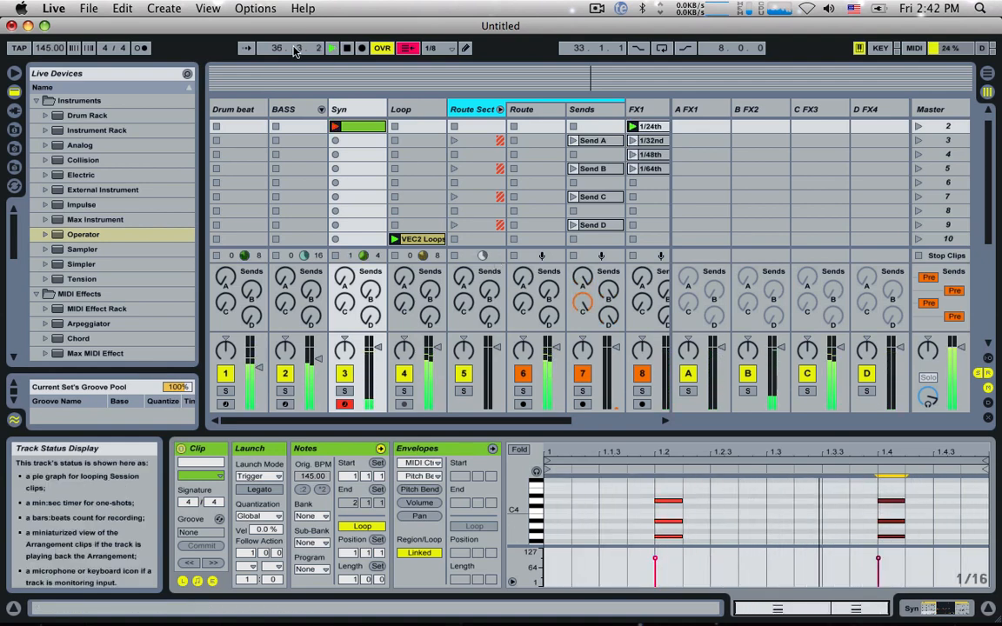
Step: Show the Syn track's Operator and set oscillator A's waveform to Square 3
{"action": "double_click", "coordinate": [376, 107]}
{"action": "left_click", "coordinate": [506, 529]}
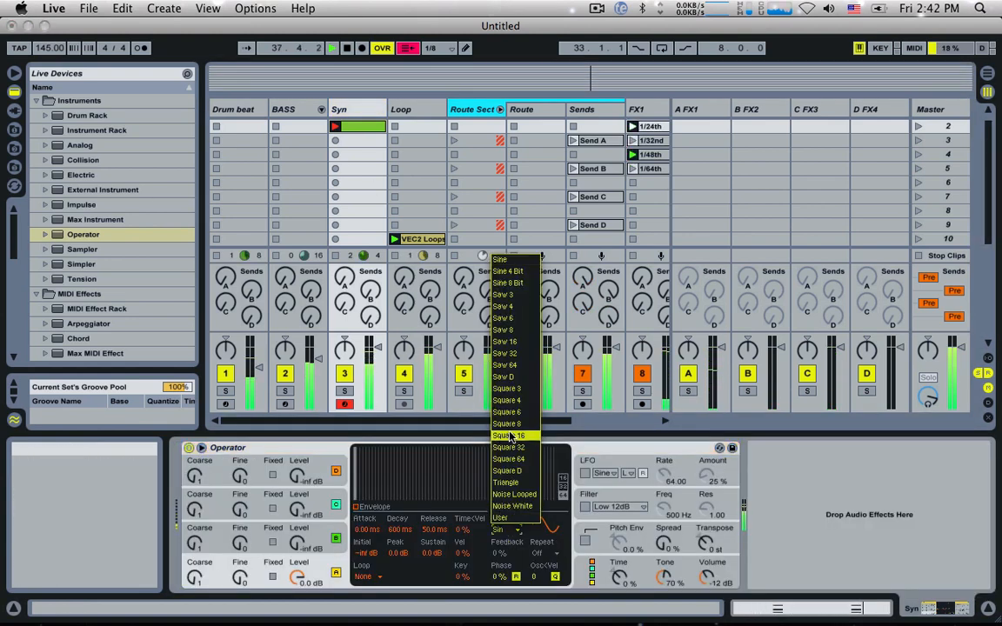
{"action": "left_click", "coordinate": [520, 389]}
Step: Enable Operator's Low 12dB filter with a 71 % envelope amount and a 231 Hz frequency
{"action": "left_click", "coordinate": [586, 498]}
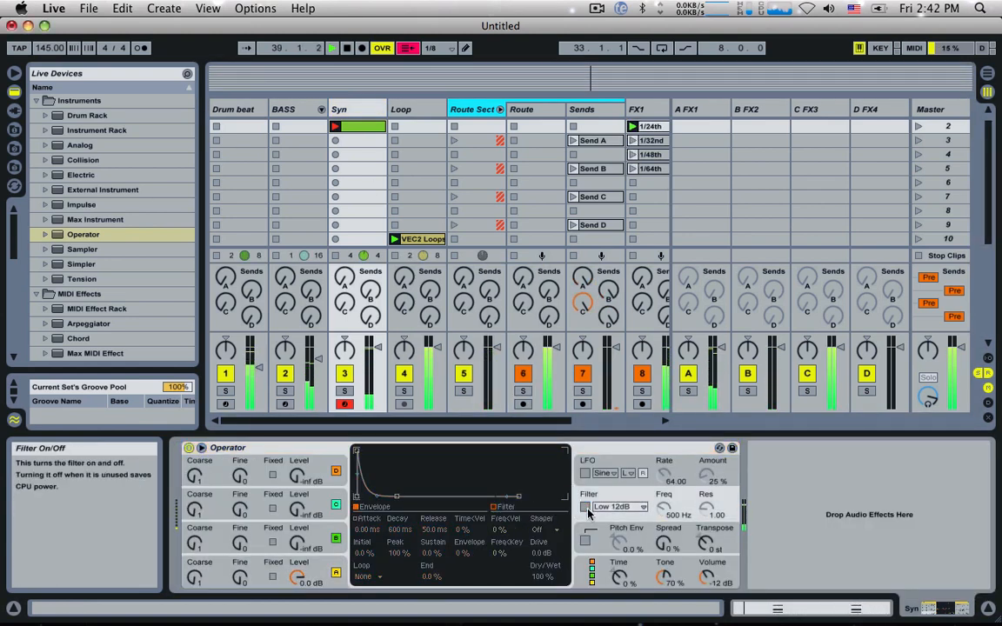
{"action": "left_click_drag", "start_coordinate": [462, 553], "coordinate": [463, 496]}
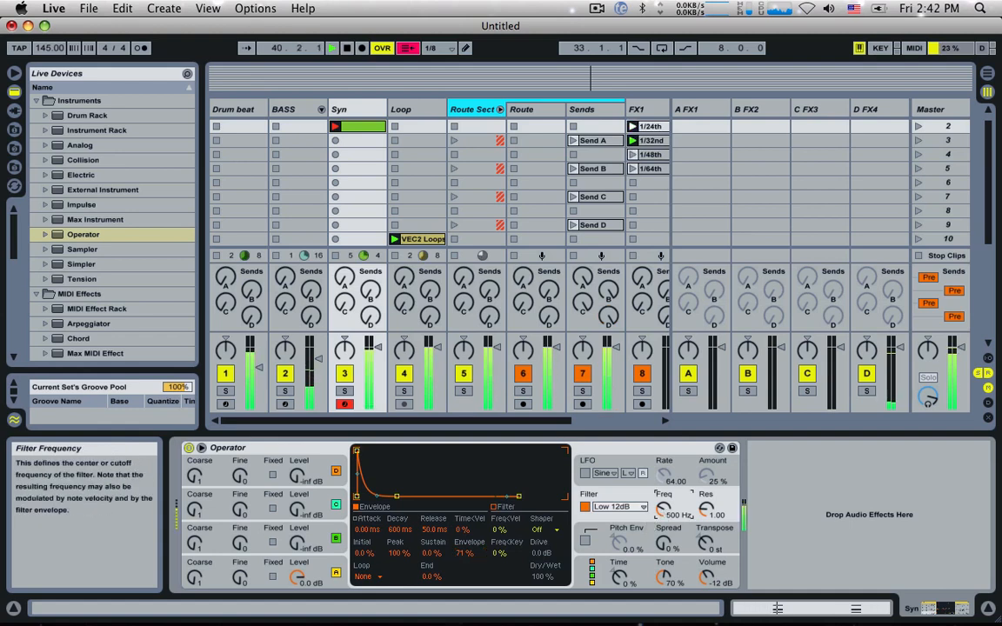
{"action": "left_click_drag", "start_coordinate": [663, 509], "coordinate": [663, 527]}
Step: Raise the Drum beat track's volume slightly
{"action": "scroll", "coordinate": [123, 243], "scroll_direction": "down", "scroll_amount": 8}
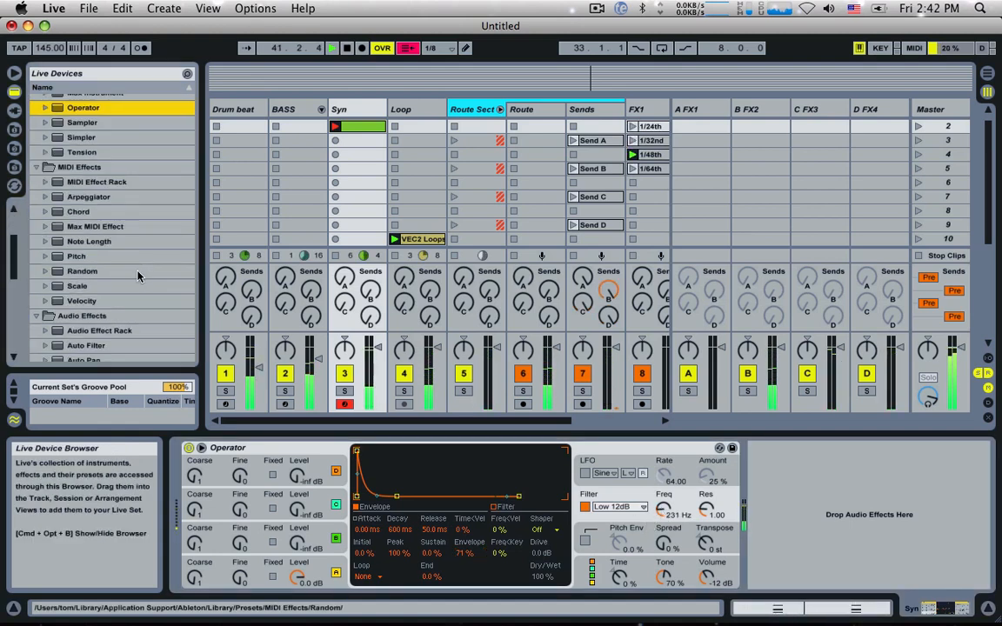
{"action": "scroll", "coordinate": [227, 144], "scroll_direction": "up", "scroll_amount": 2}
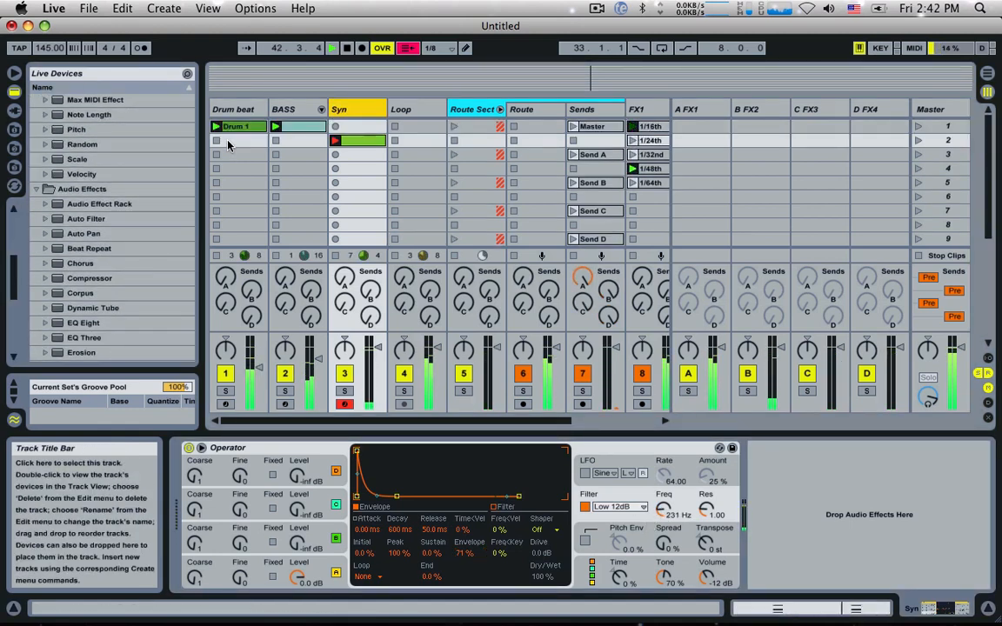
{"action": "left_click_drag", "start_coordinate": [259, 366], "coordinate": [259, 358]}
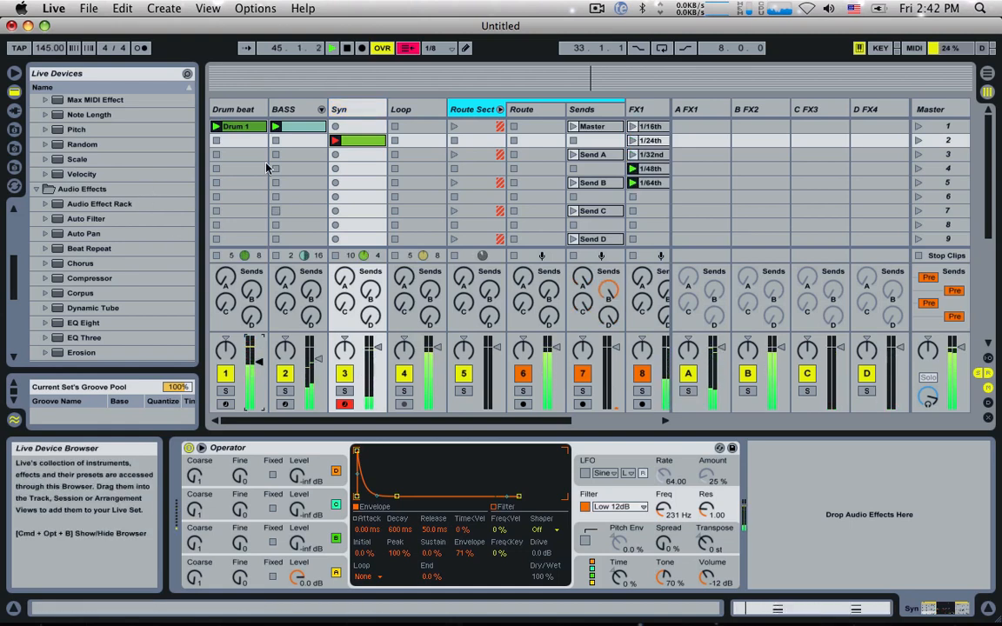
Step: Browse the audio effects, display the FX4 track's device chain and restart playback
{"action": "scroll", "coordinate": [100, 299], "scroll_direction": "down", "scroll_amount": 5}
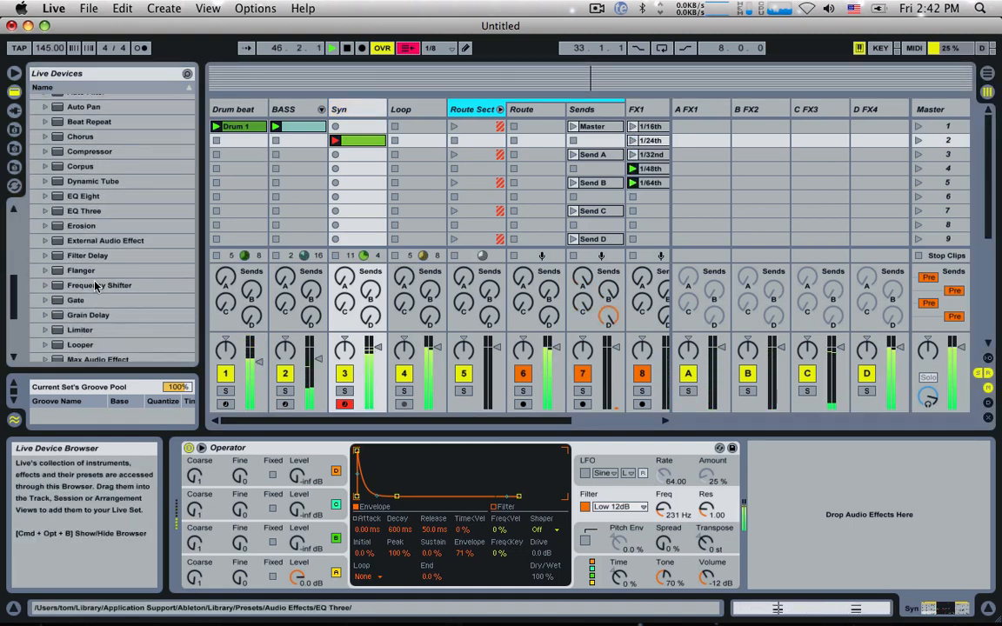
{"action": "scroll", "coordinate": [100, 298], "scroll_direction": "down", "scroll_amount": 2}
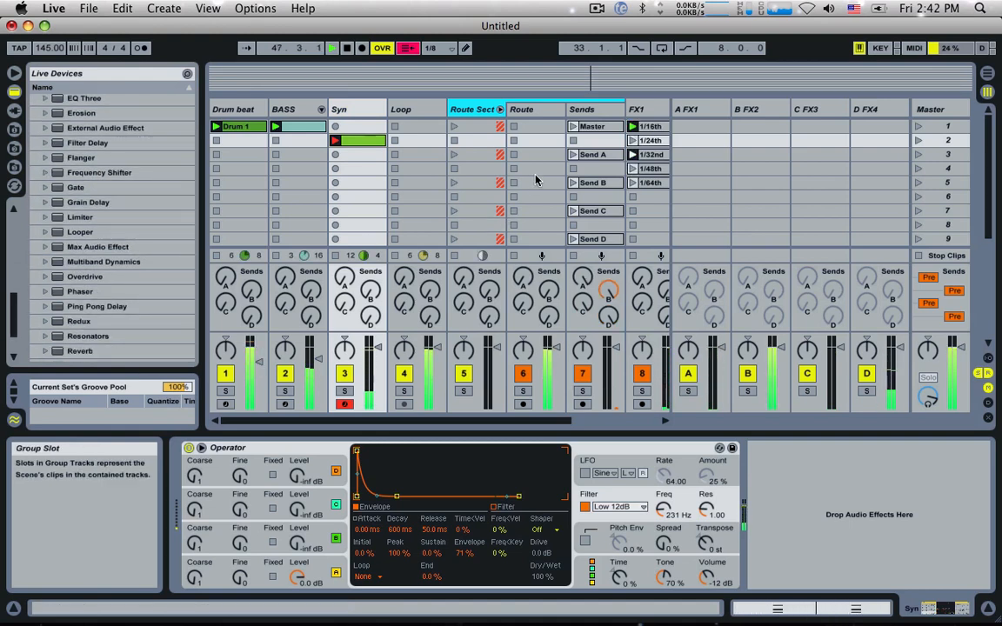
{"action": "scroll", "coordinate": [536, 183], "scroll_direction": "right", "scroll_amount": 5}
{"action": "left_click", "coordinate": [652, 110]}
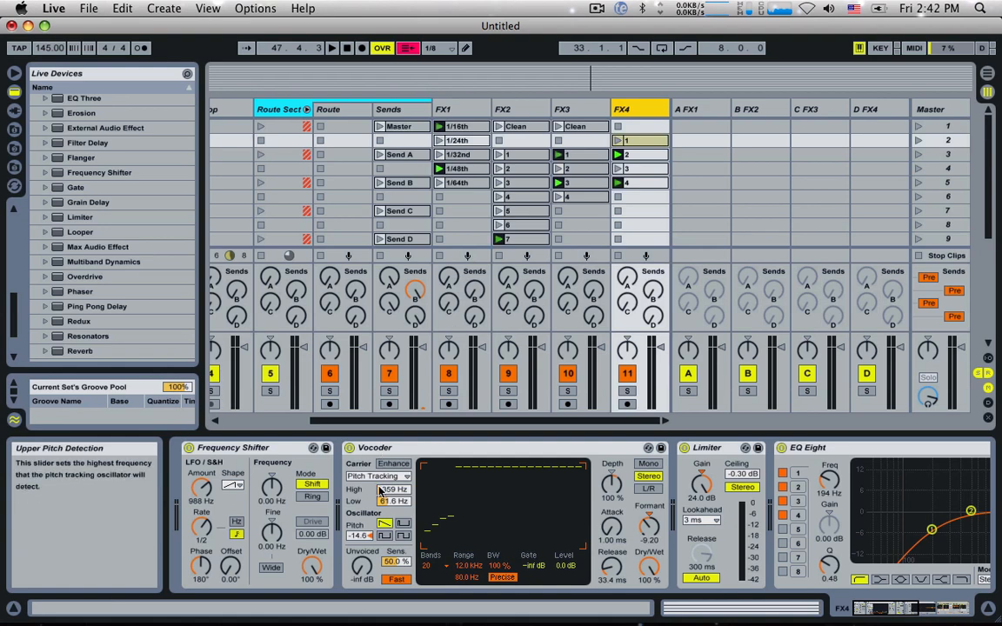
{"action": "key", "text": "space"}
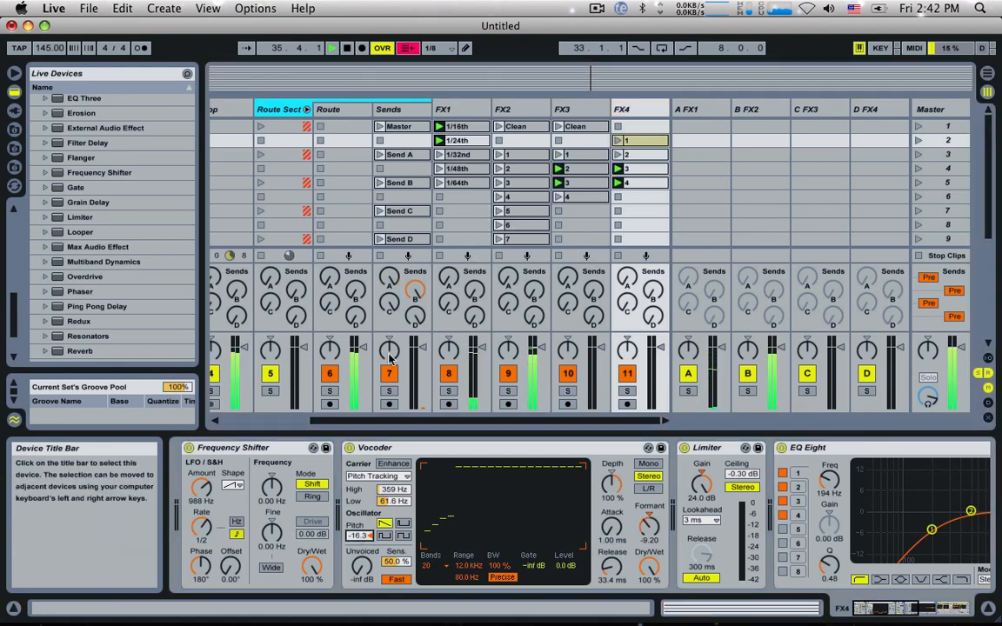
Step: Launch the Send D clip in scene 9 of the Sends track and display FX4's devices during playback
{"action": "scroll", "coordinate": [394, 222], "scroll_direction": "down", "scroll_amount": 1}
{"action": "left_click", "coordinate": [380, 225]}
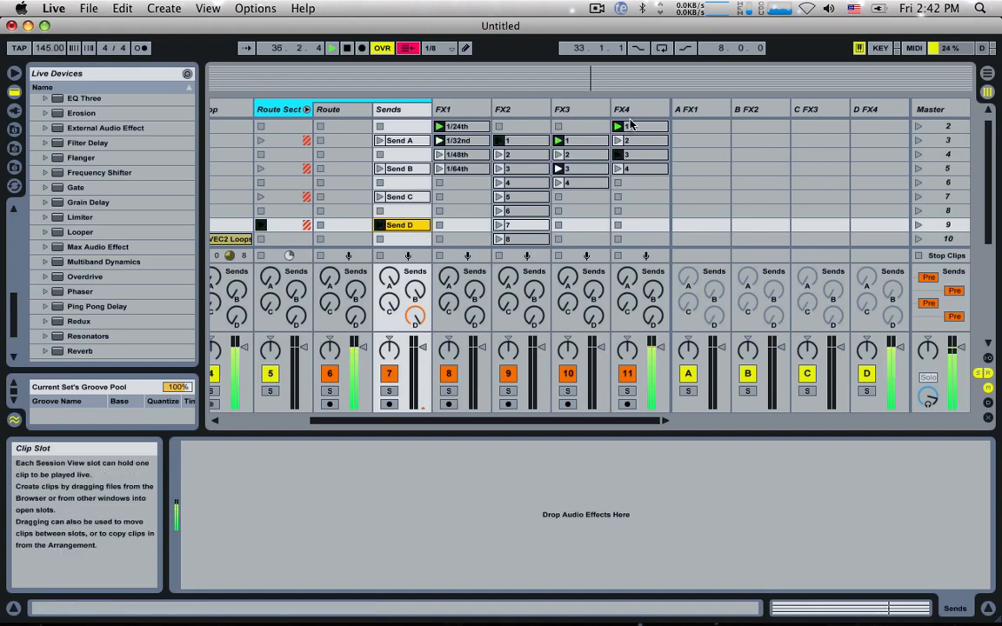
{"action": "left_click", "coordinate": [621, 108]}
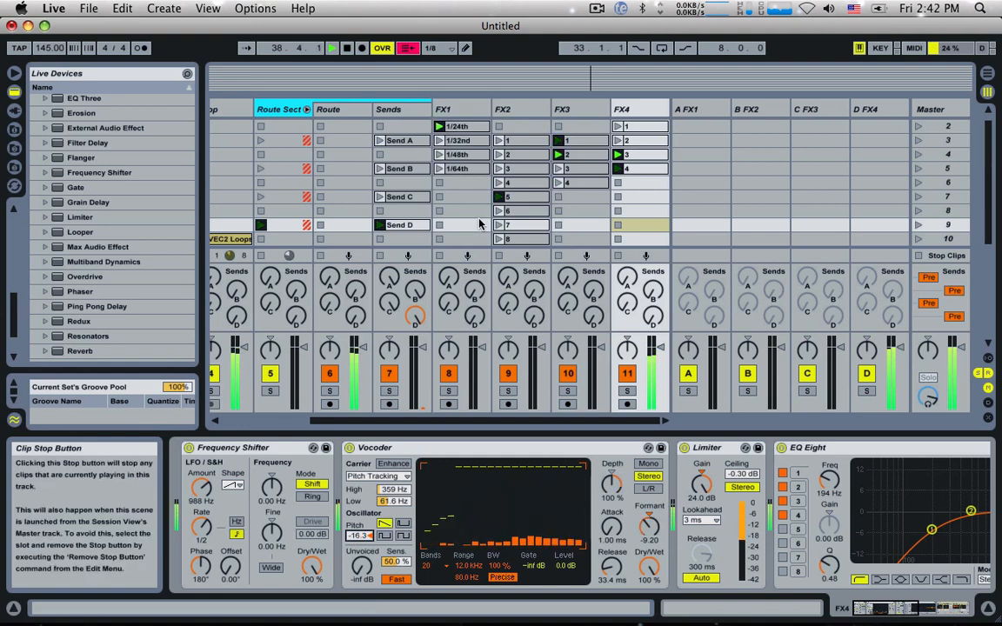
Step: Launch the Master clip in scene 23 of the Sends track
{"action": "scroll", "coordinate": [479, 223], "scroll_direction": "left", "scroll_amount": 5}
{"action": "scroll", "coordinate": [454, 223], "scroll_direction": "down", "scroll_amount": 8}
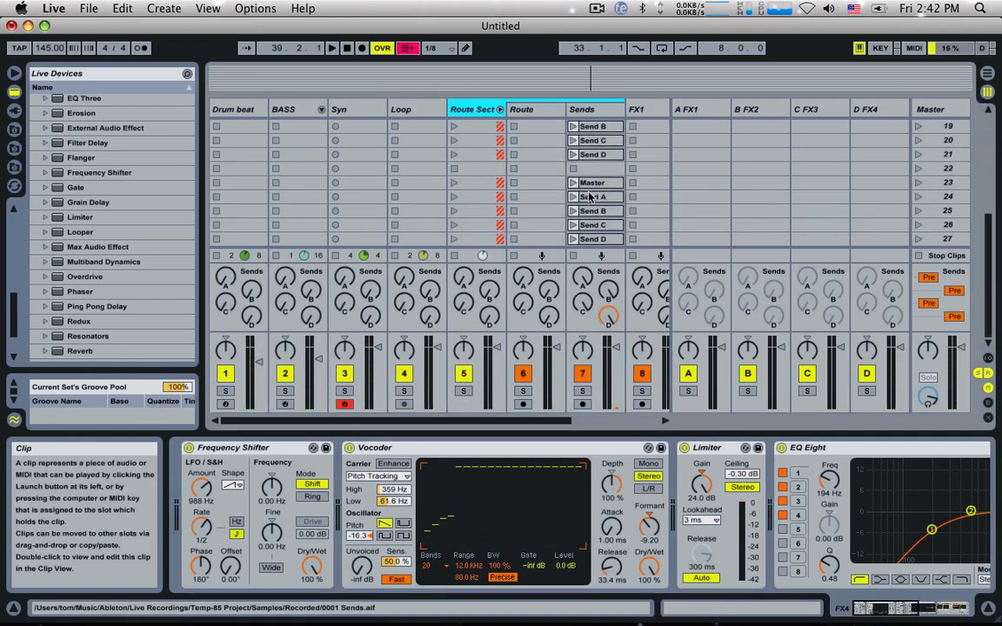
{"action": "left_click", "coordinate": [573, 183]}
{"action": "scroll", "coordinate": [323, 193], "scroll_direction": "up", "scroll_amount": 8}
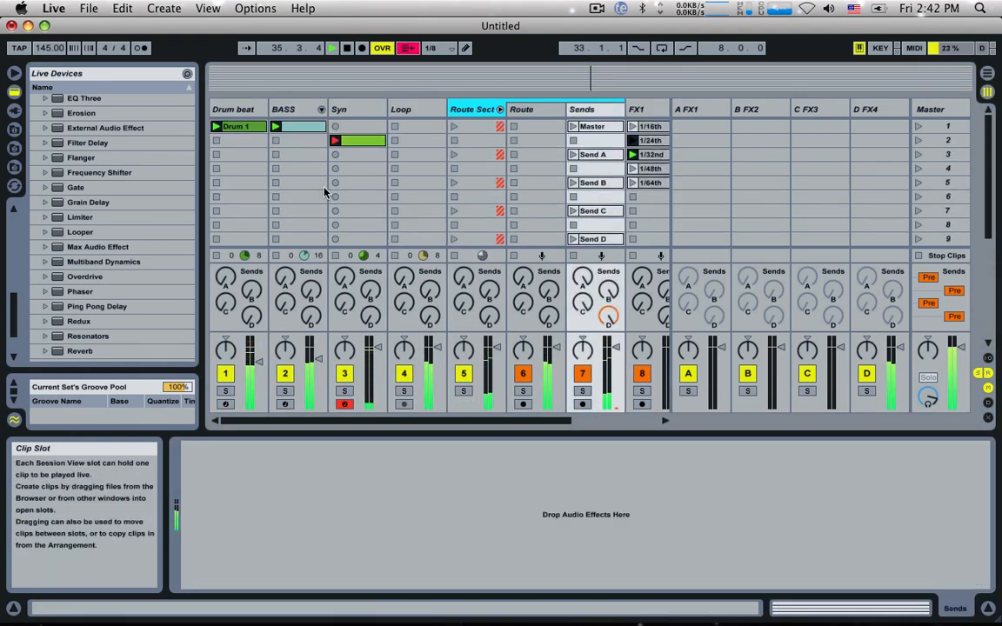
Step: Add a Simple Delay after Operator on the Syn track
{"action": "left_click", "coordinate": [341, 110]}
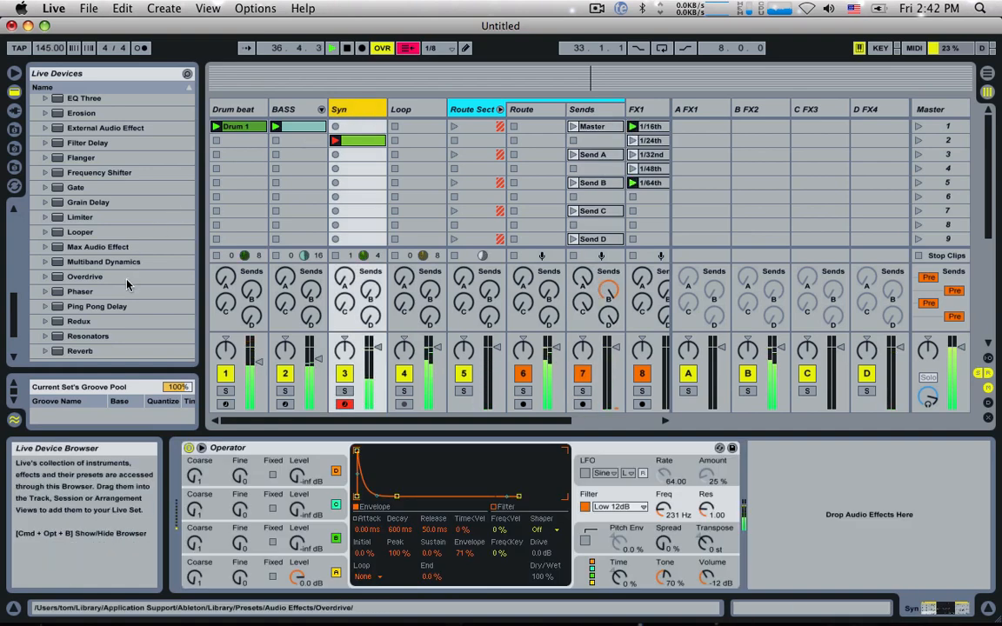
{"action": "scroll", "coordinate": [109, 191], "scroll_direction": "up", "scroll_amount": 3}
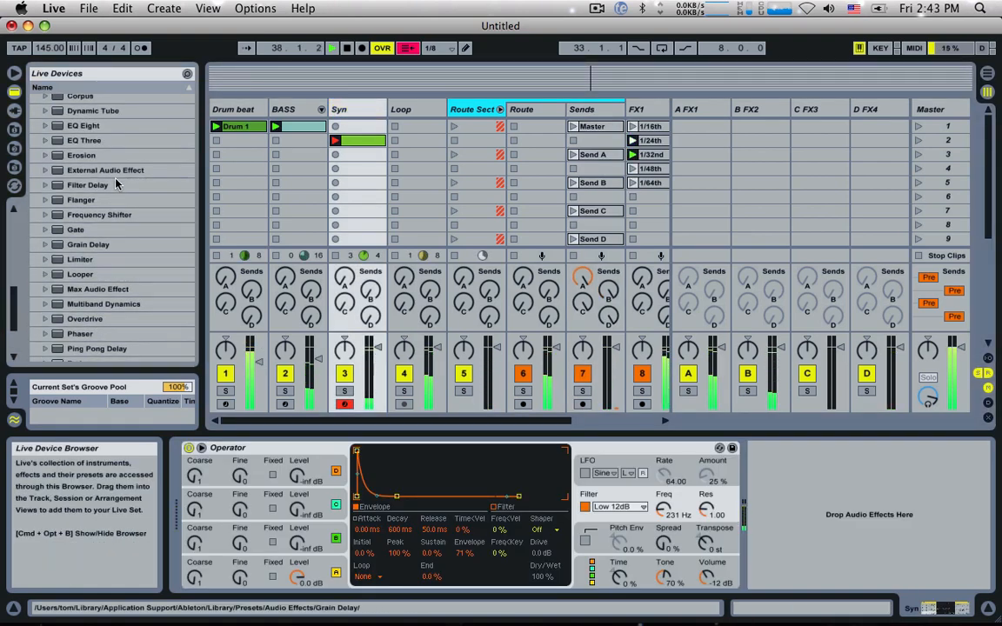
{"action": "scroll", "coordinate": [112, 187], "scroll_direction": "down", "scroll_amount": 4}
{"action": "left_click", "coordinate": [95, 295]}
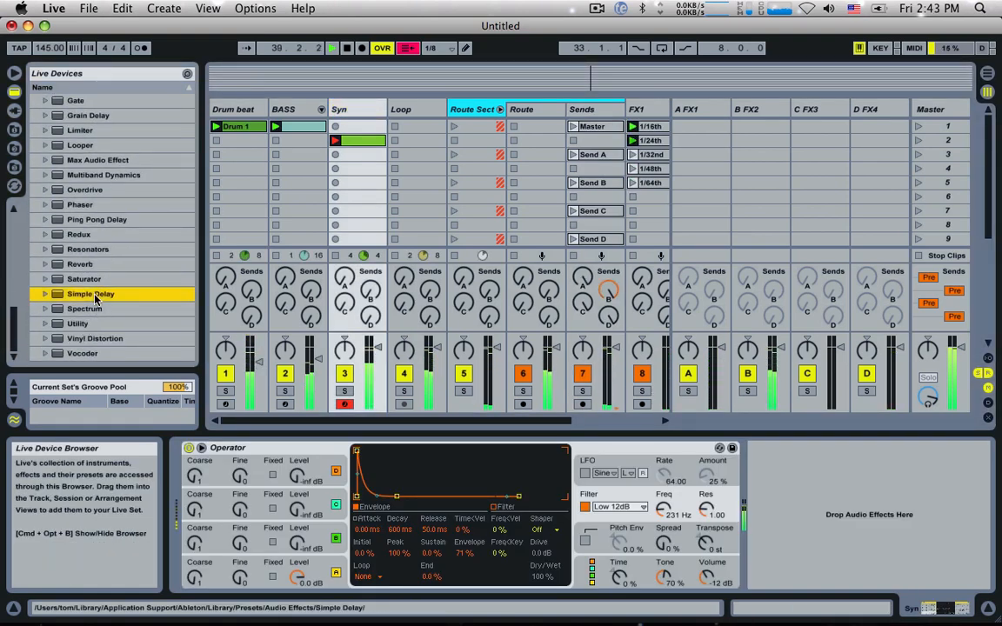
{"action": "left_click_drag", "start_coordinate": [96, 296], "coordinate": [773, 487]}
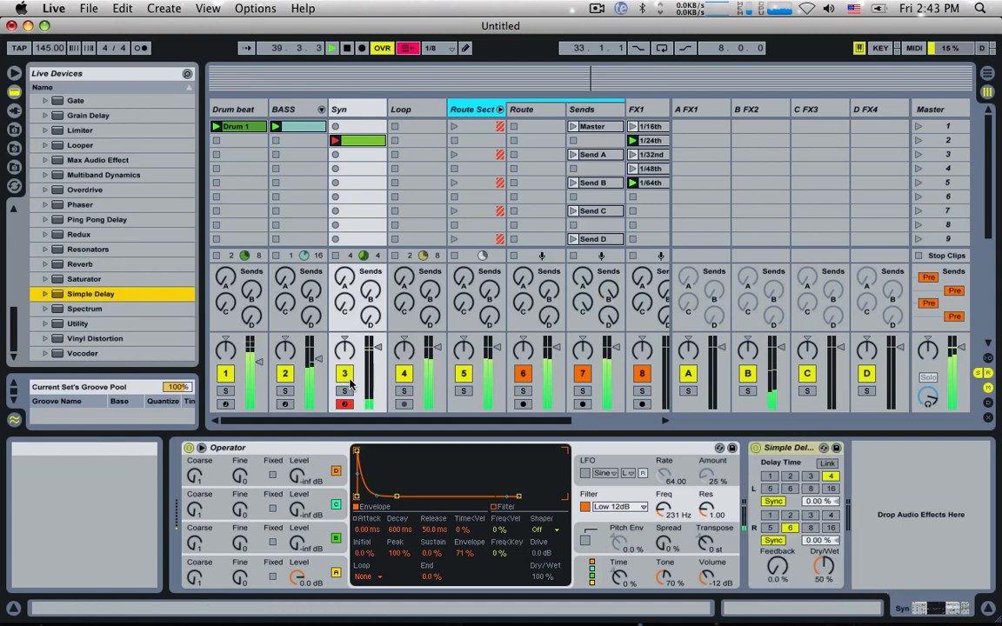
Step: Set both Simple Delay channels to 3 sixteenths, with 66 % feedback and 37 % dry/wet
{"action": "left_click", "coordinate": [790, 476]}
{"action": "left_click", "coordinate": [810, 515]}
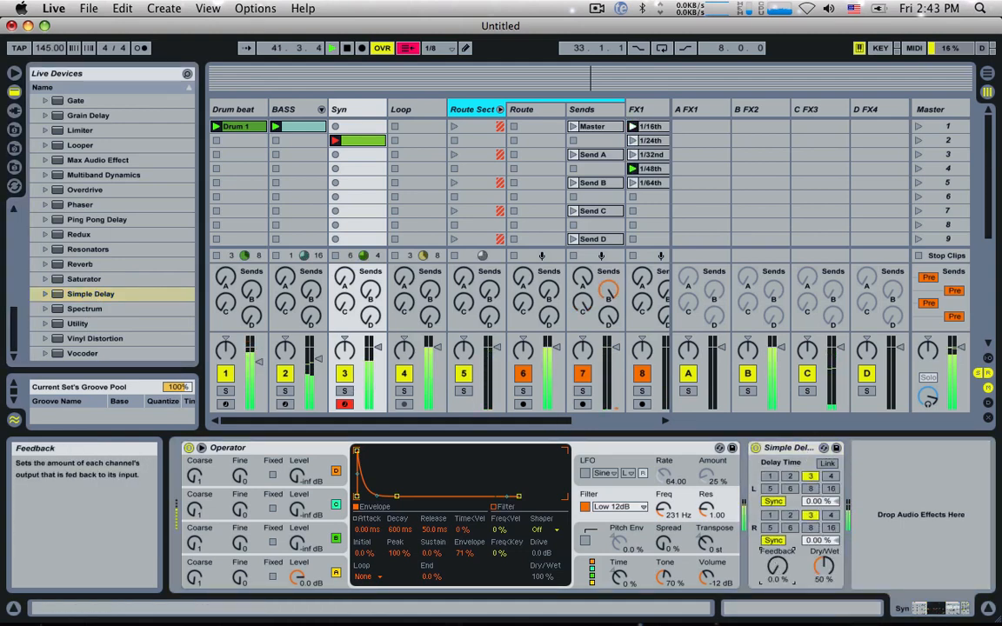
{"action": "left_click_drag", "start_coordinate": [778, 565], "coordinate": [778, 535]}
{"action": "left_click_drag", "start_coordinate": [822, 564], "coordinate": [778, 560]}
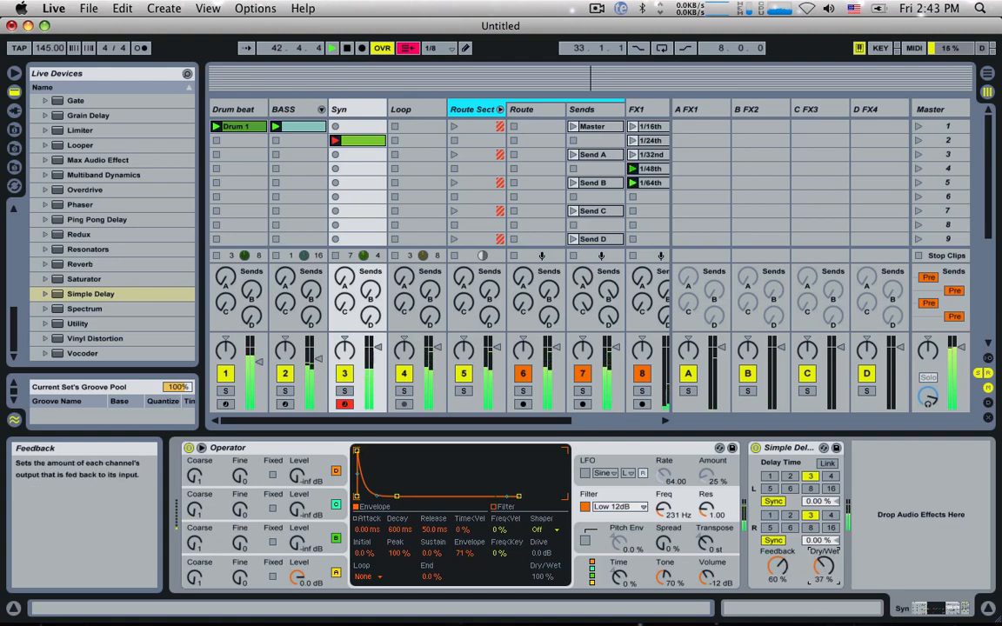
Step: Stop playback, show the mixer's In/Out section, send the Syn track's audio output to Route and restart playback
{"action": "left_click", "coordinate": [366, 140]}
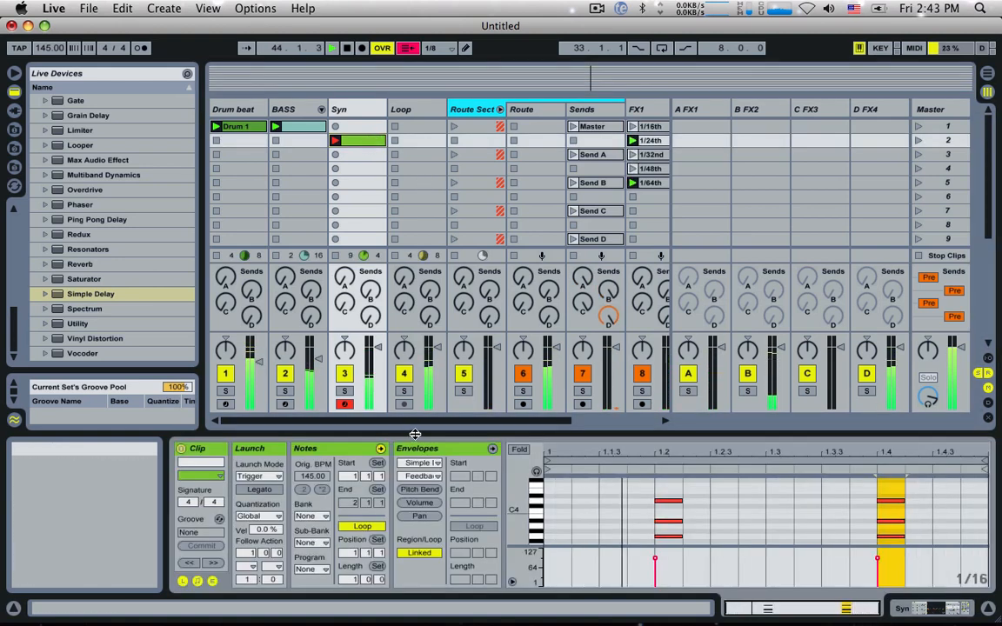
{"action": "key", "text": "space"}
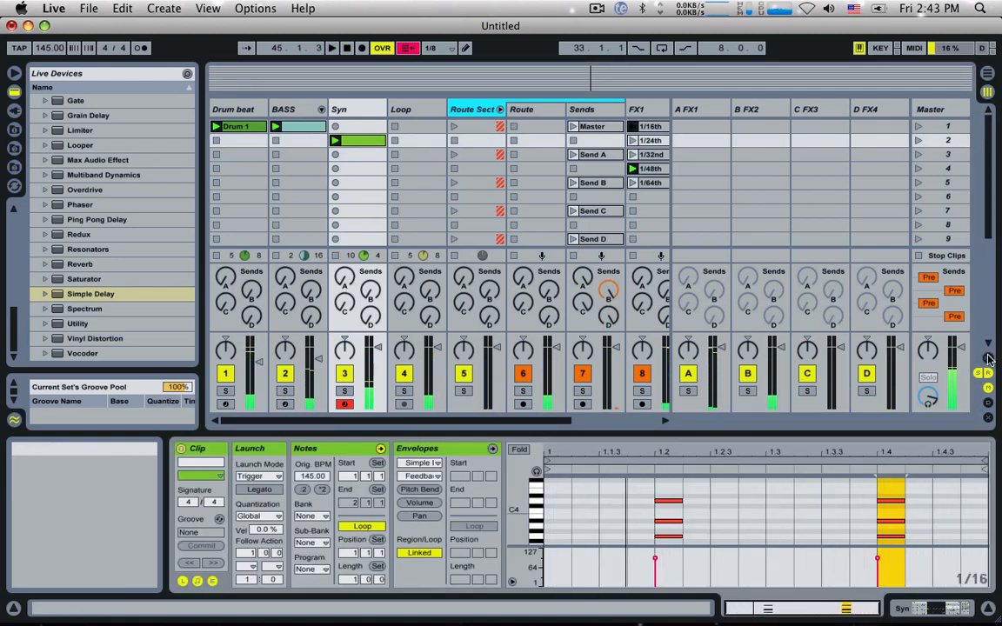
{"action": "left_click", "coordinate": [988, 359]}
{"action": "left_click", "coordinate": [356, 242]}
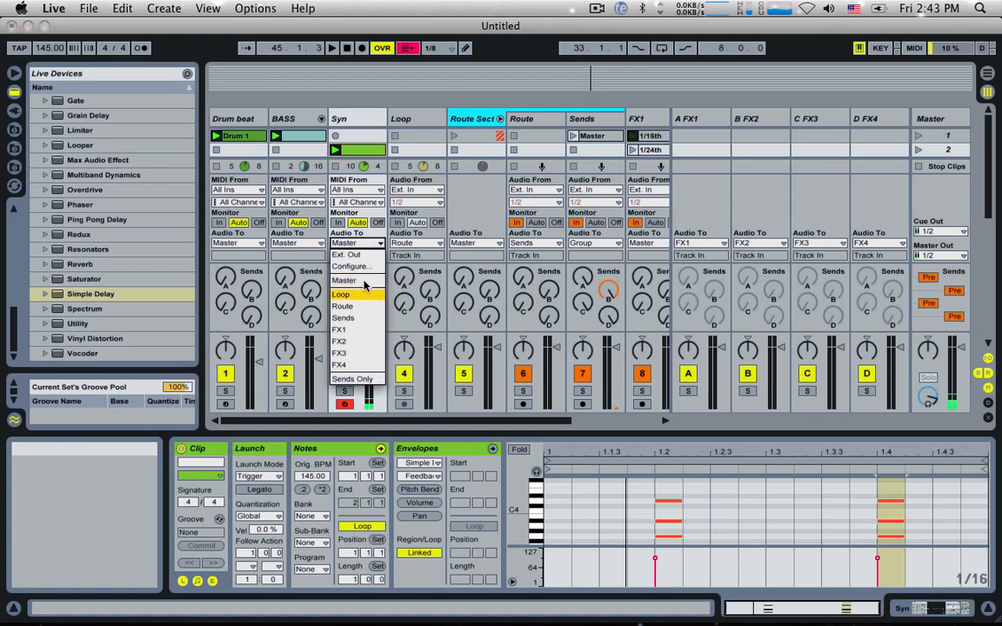
{"action": "left_click", "coordinate": [354, 306]}
{"action": "key", "text": "space"}
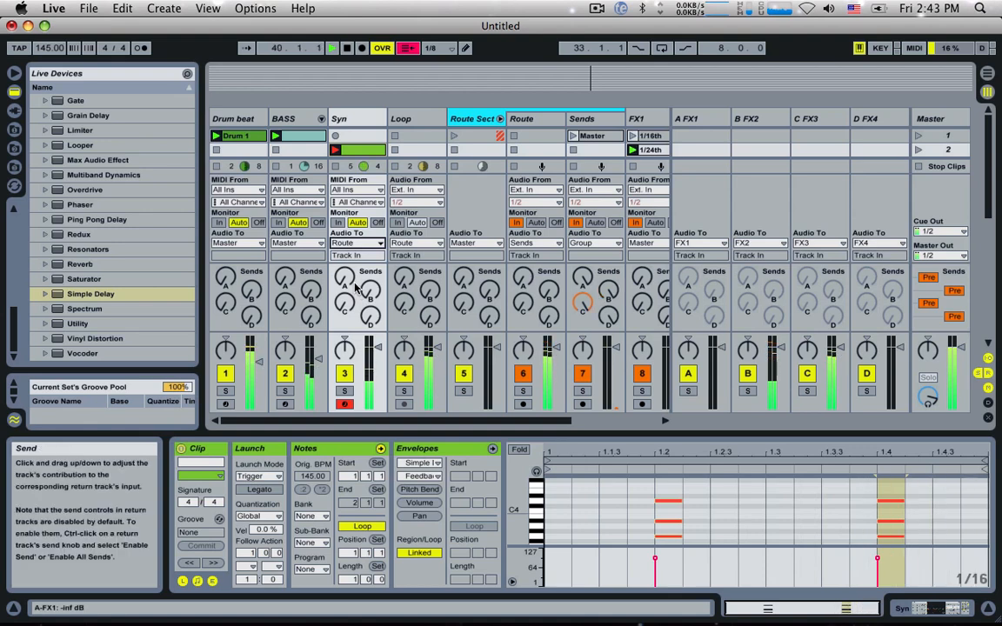
Step: Record a new improvised melody clip in scene 3 of the Syn track and finish the recording so it loops
{"action": "scroll", "coordinate": [378, 141], "scroll_direction": "down", "scroll_amount": 2}
{"action": "scroll", "coordinate": [378, 142], "scroll_direction": "up", "scroll_amount": 1}
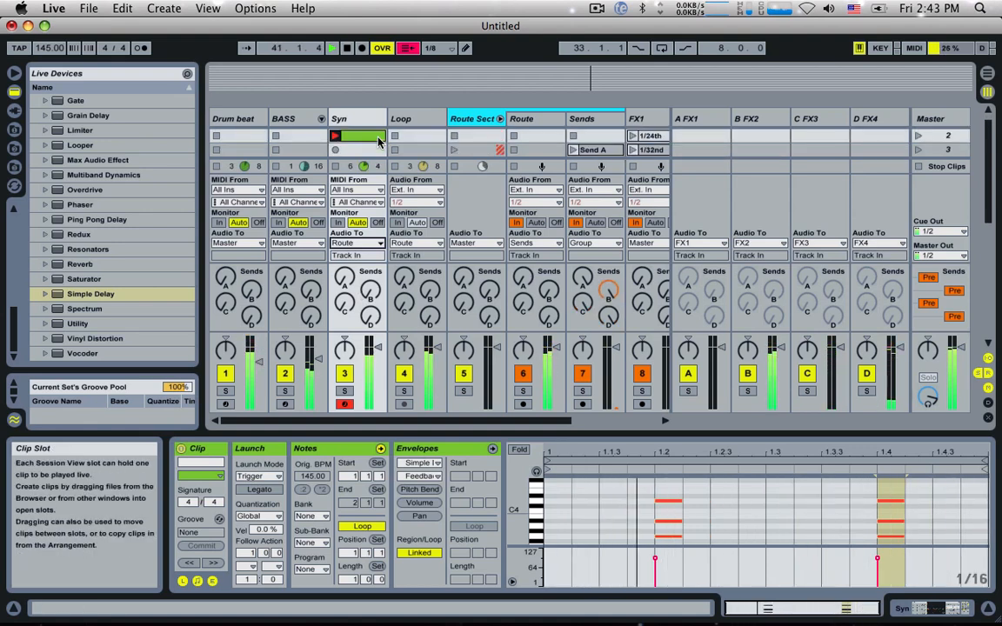
{"action": "left_click", "coordinate": [334, 150]}
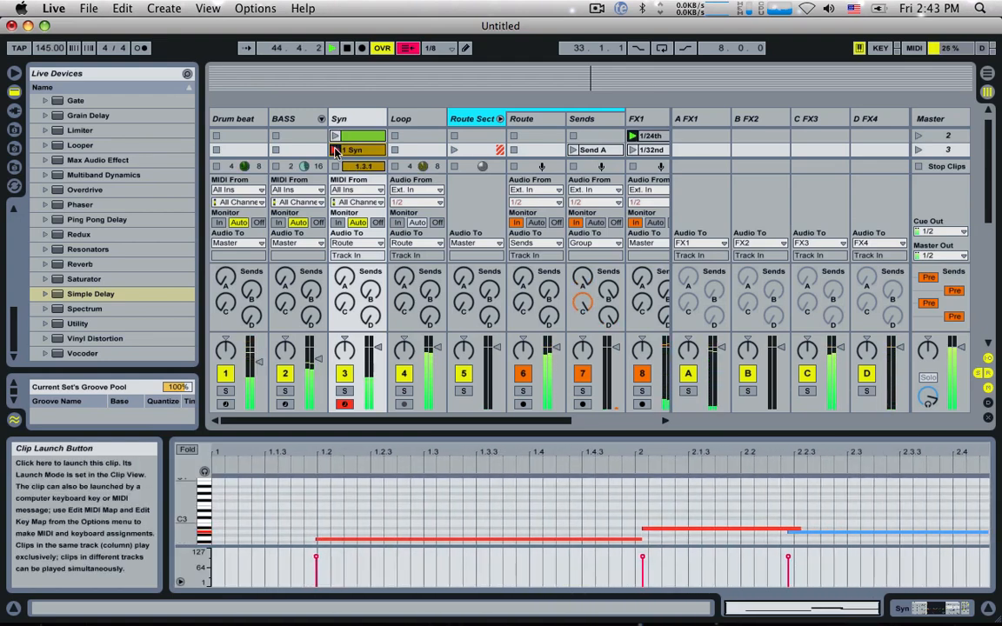
{"action": "key", "text": "g"}
{"action": "key", "text": "x"}
{"action": "key", "text": "l"}
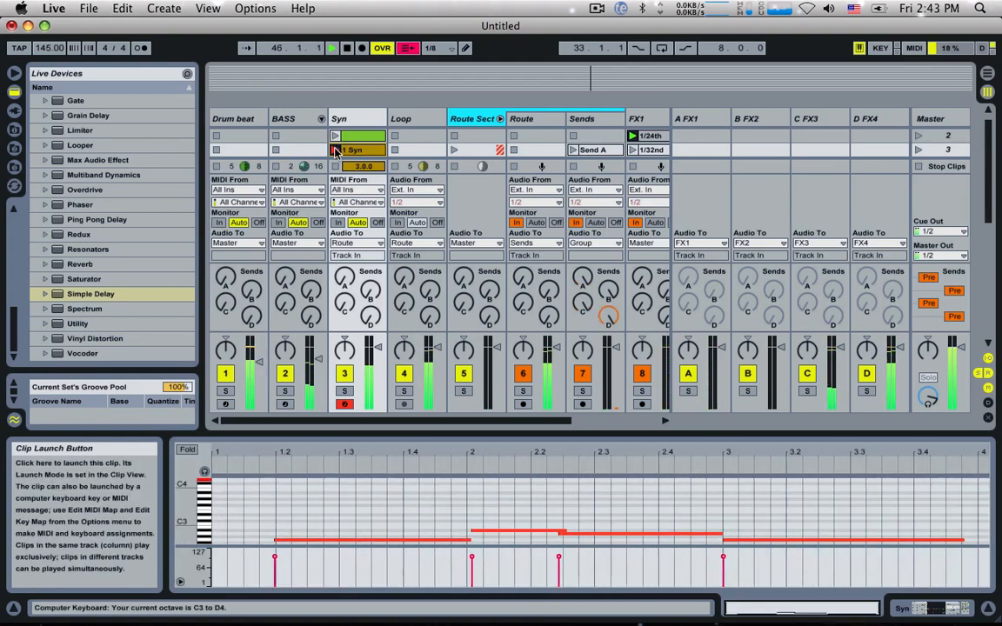
{"action": "key", "text": "l"}
{"action": "key", "text": "l"}
{"action": "key", "text": "g"}
{"action": "key", "text": "h"}
{"action": "key", "text": "u"}
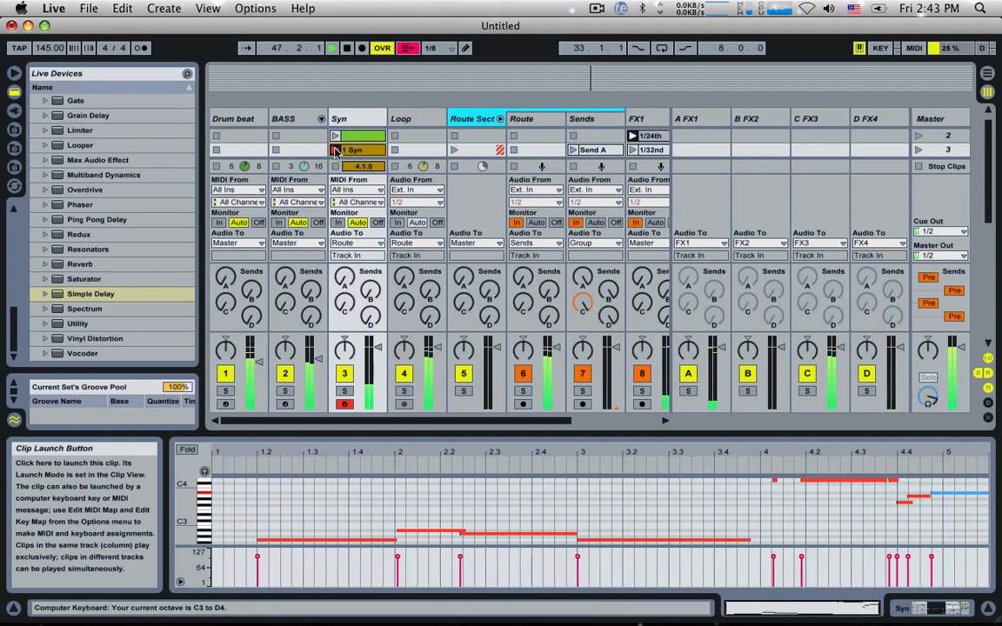
{"action": "key", "text": "h"}
{"action": "key", "text": "g"}
{"action": "key", "text": "g"}
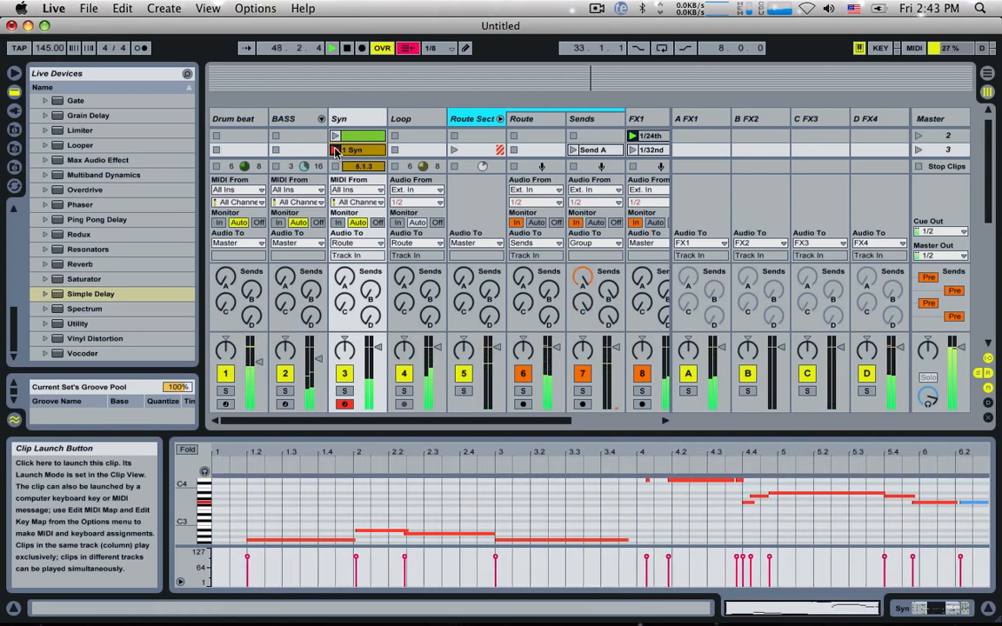
{"action": "key", "text": "d"}
{"action": "key", "text": "g"}
{"action": "key", "text": "s"}
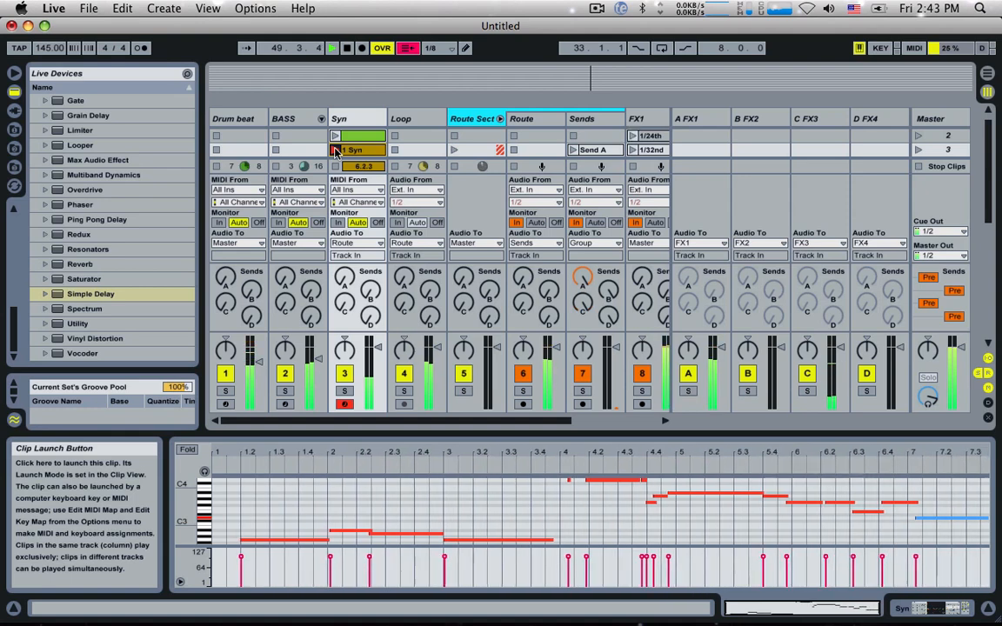
{"action": "left_click", "coordinate": [335, 149]}
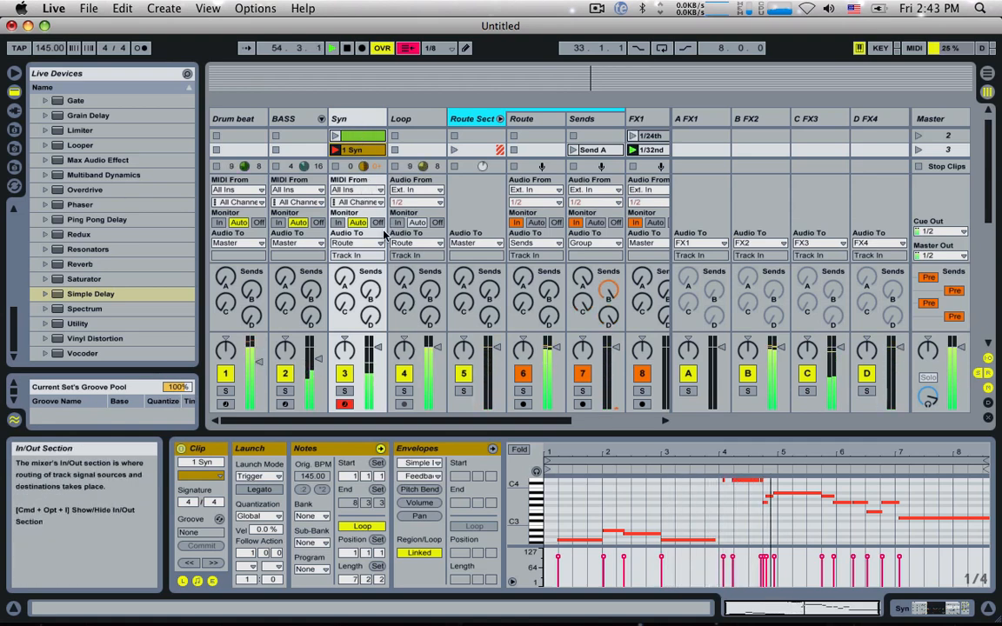
Step: Set Operator's oscillator B level to -11 dB, oscillator A's waveform to Square D and the filter frequency to 347 Hz
{"action": "left_click", "coordinate": [345, 118]}
{"action": "left_click_drag", "start_coordinate": [298, 543], "coordinate": [299, 526]}
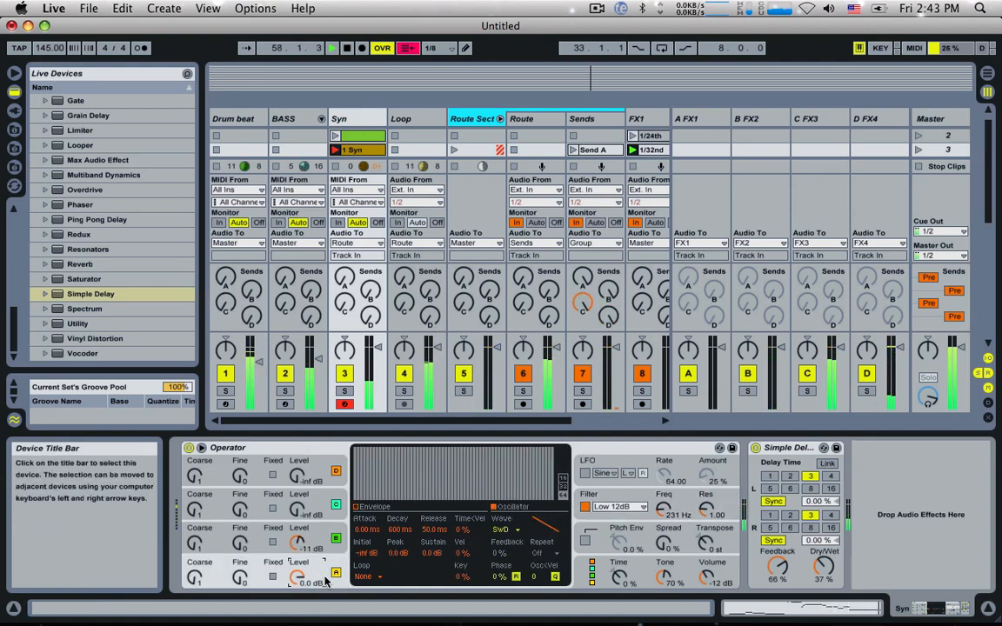
{"action": "left_click", "coordinate": [507, 530]}
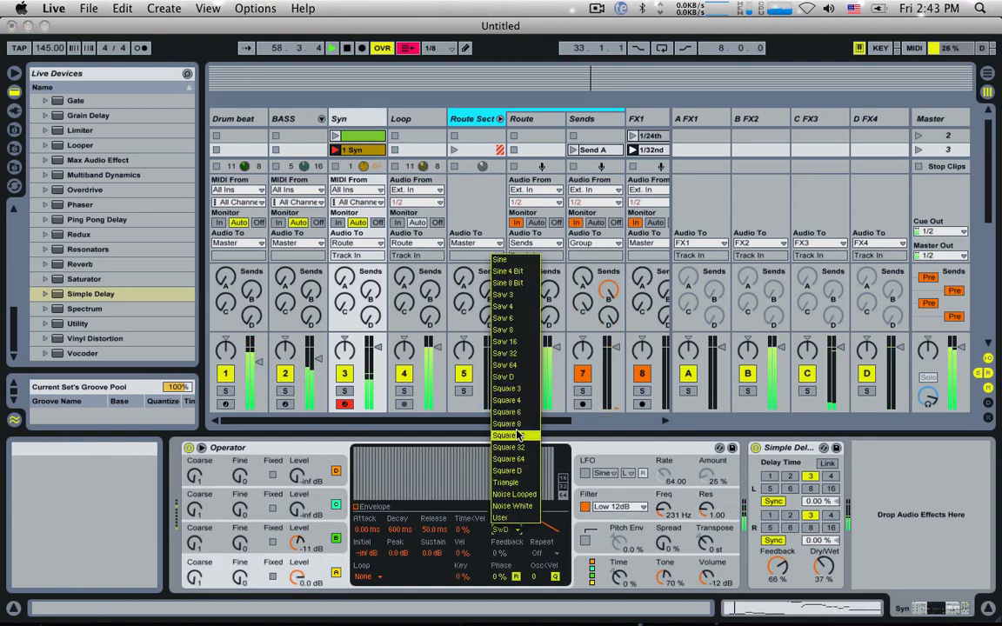
{"action": "left_click", "coordinate": [505, 472]}
{"action": "left_click_drag", "start_coordinate": [664, 509], "coordinate": [664, 459]}
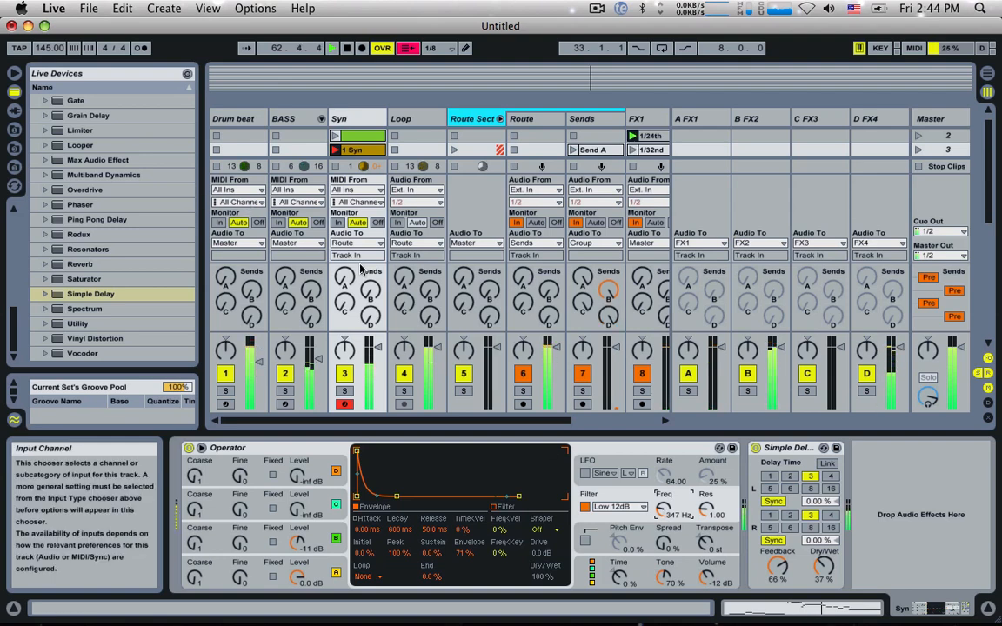
Step: Hide the mixer's In/Out section and stop the Syn track's playing clip
{"action": "left_click", "coordinate": [987, 360]}
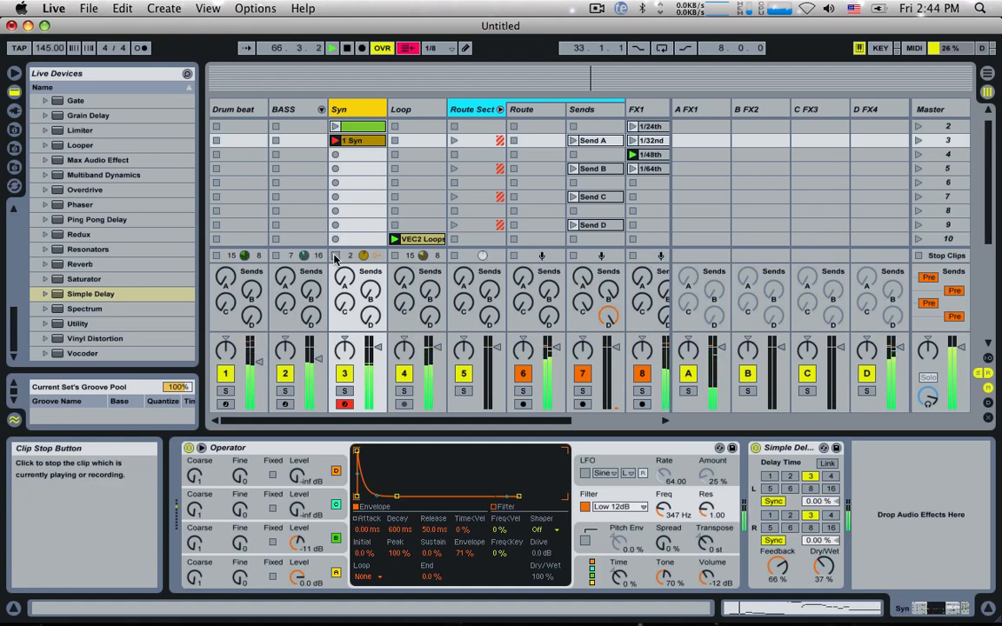
{"action": "left_click", "coordinate": [335, 257]}
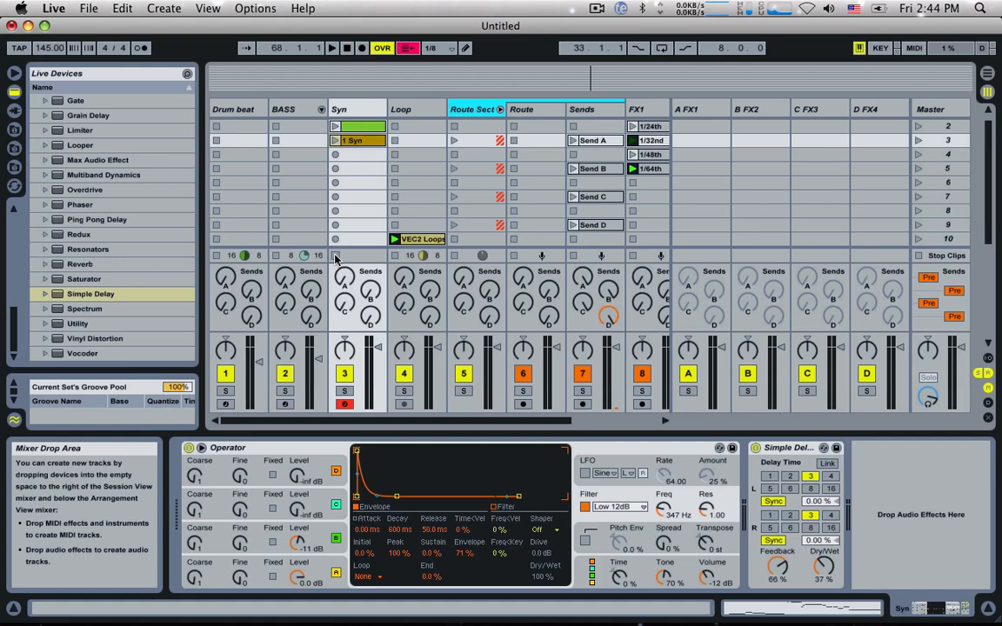
{"action": "scroll", "coordinate": [340, 256], "scroll_direction": "up", "scroll_amount": 1}
{"action": "scroll", "coordinate": [339, 256], "scroll_direction": "down", "scroll_amount": 1}
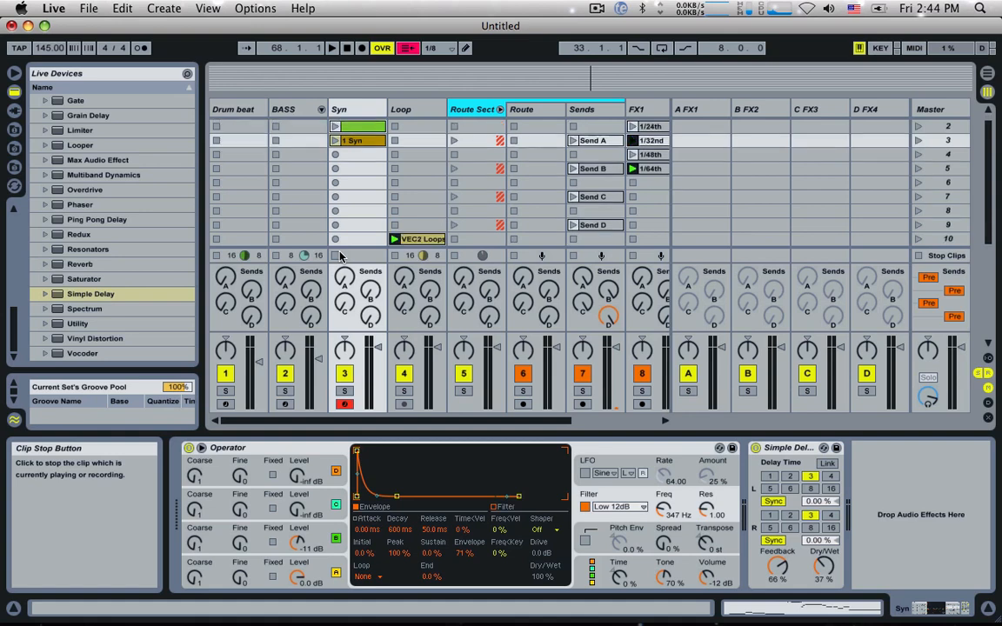
{"action": "scroll", "coordinate": [339, 257], "scroll_direction": "up", "scroll_amount": 1}
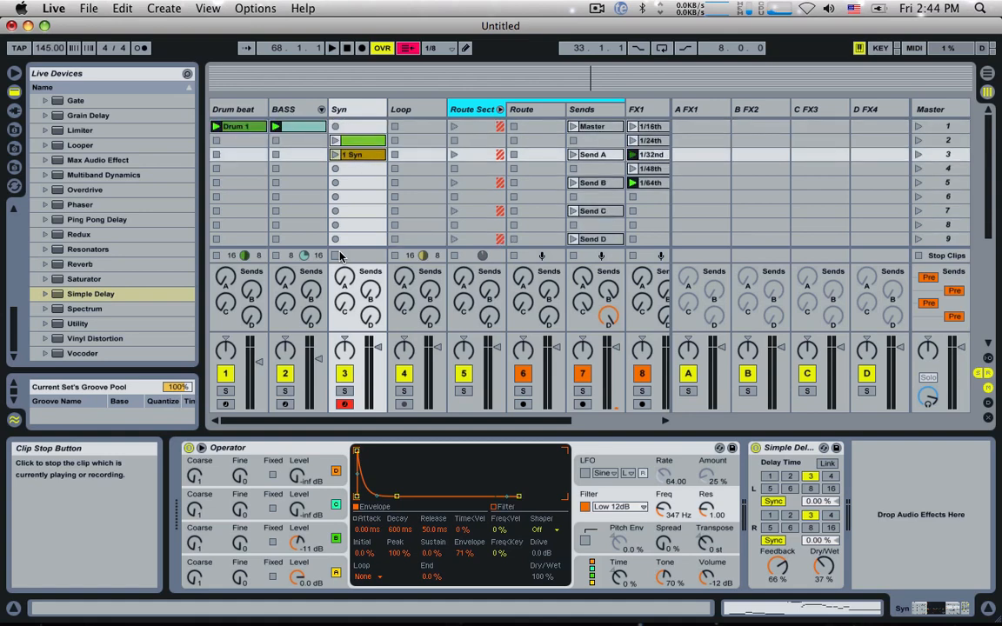